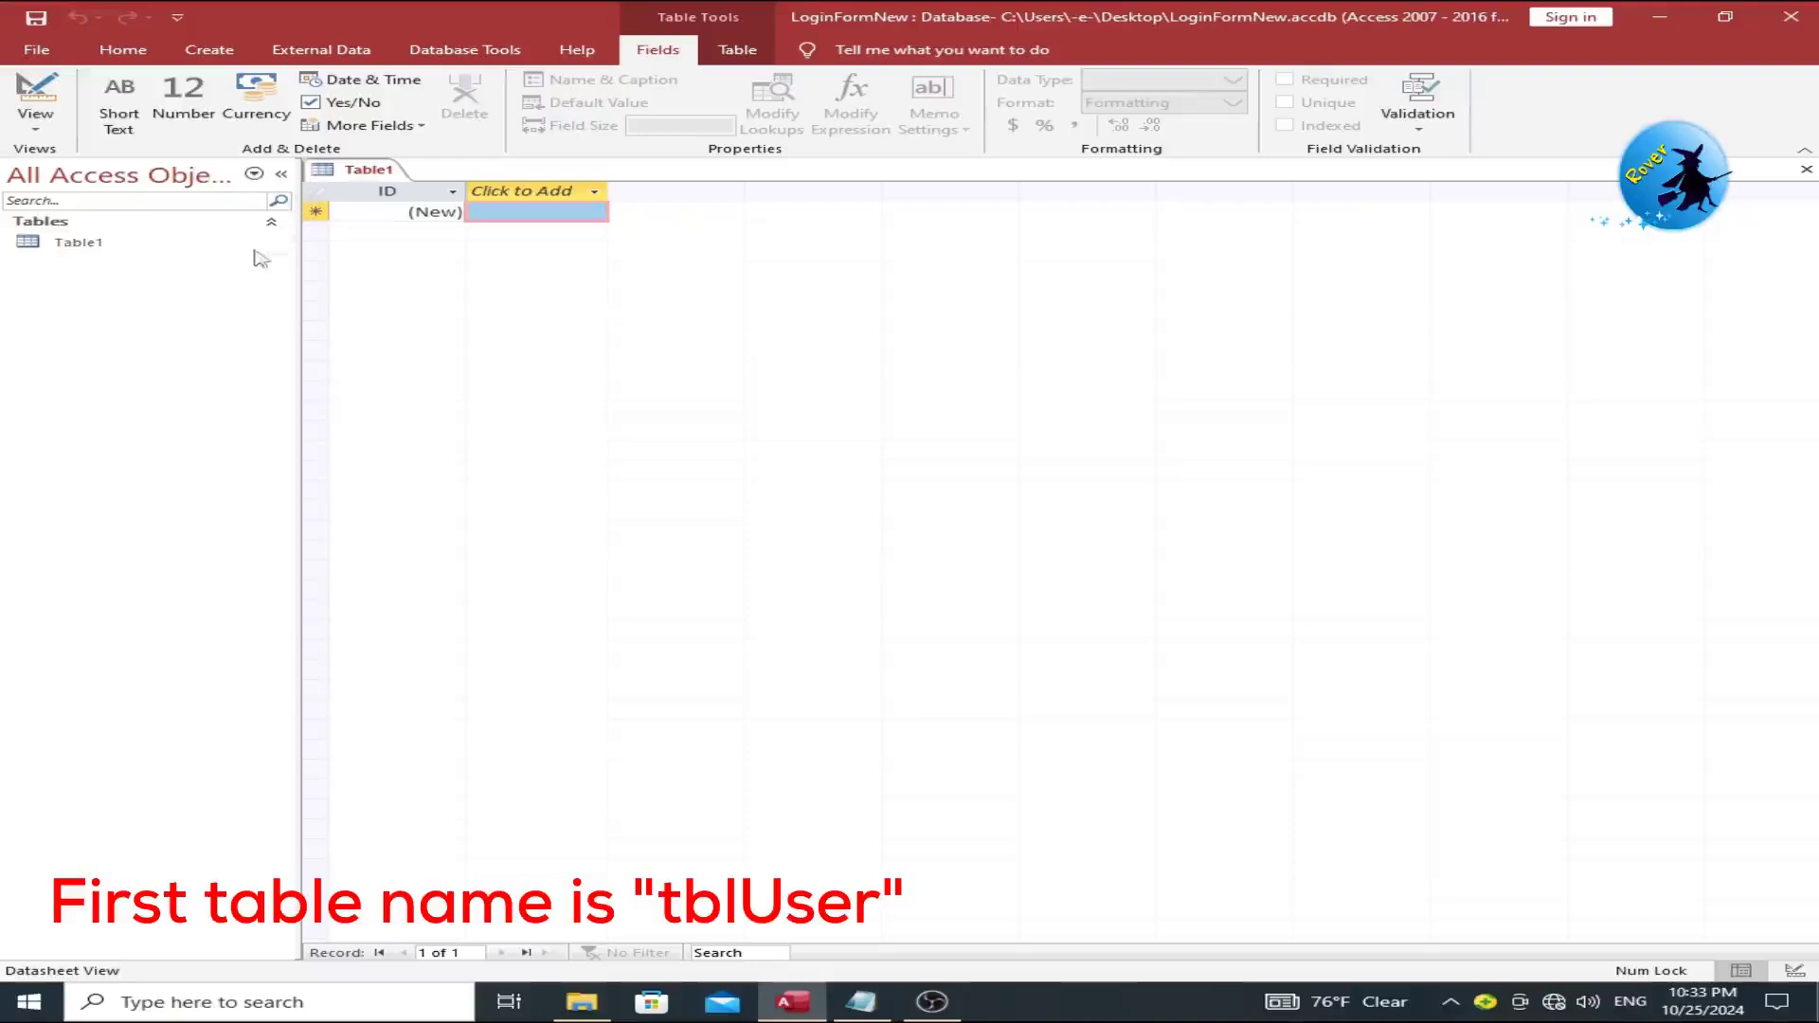
# Step: Switch the new table to Design View, saving it under the name tblUser
pyautogui.click(35, 124)
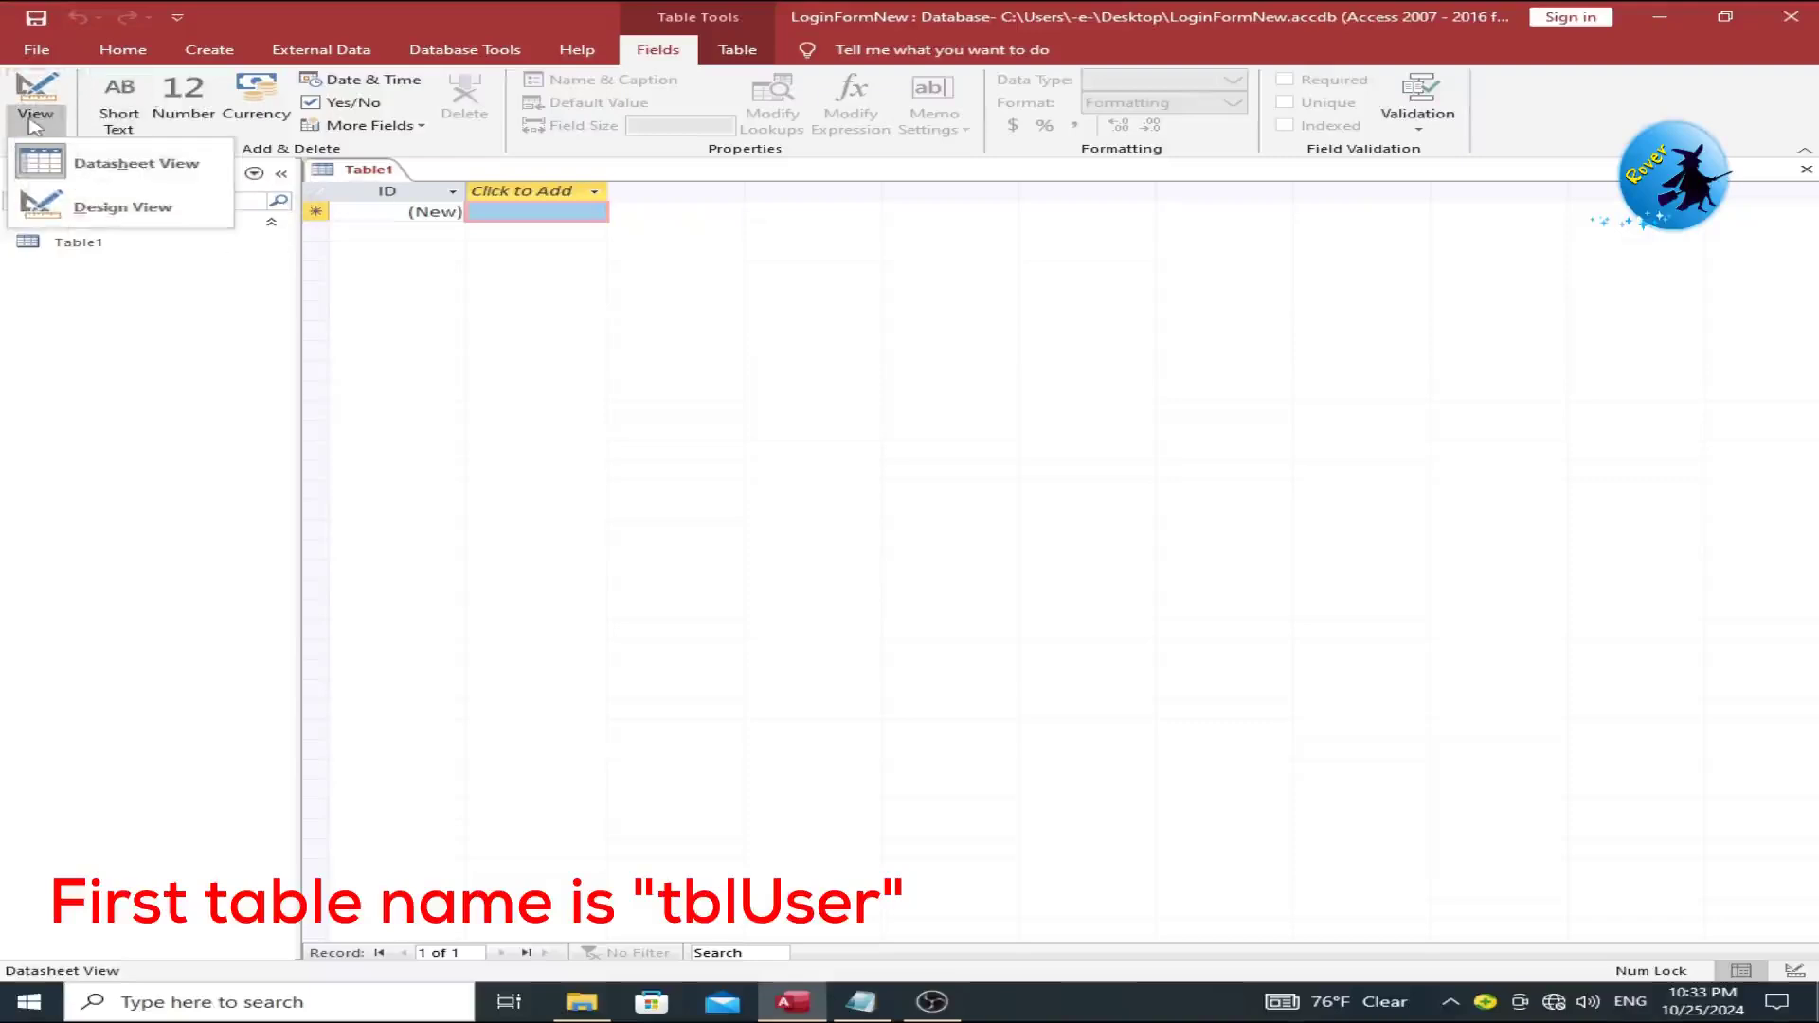
pyautogui.click(100, 209)
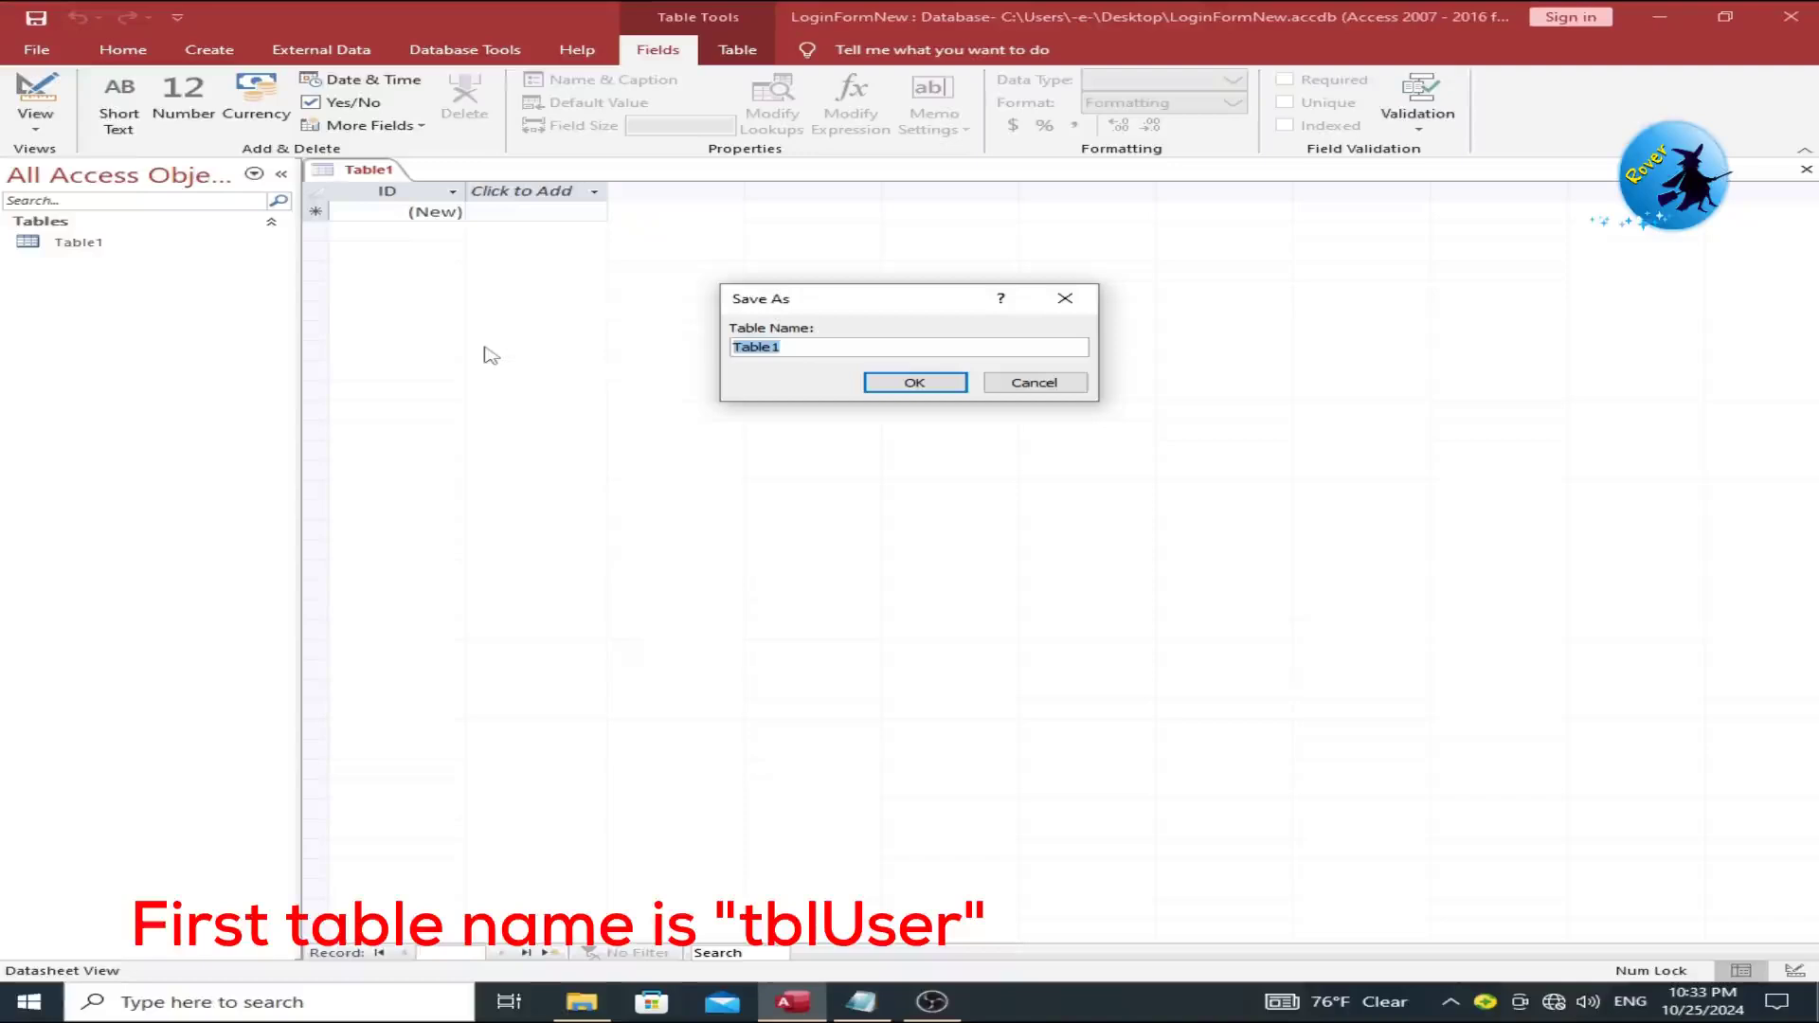
pyautogui.write('tblUser')
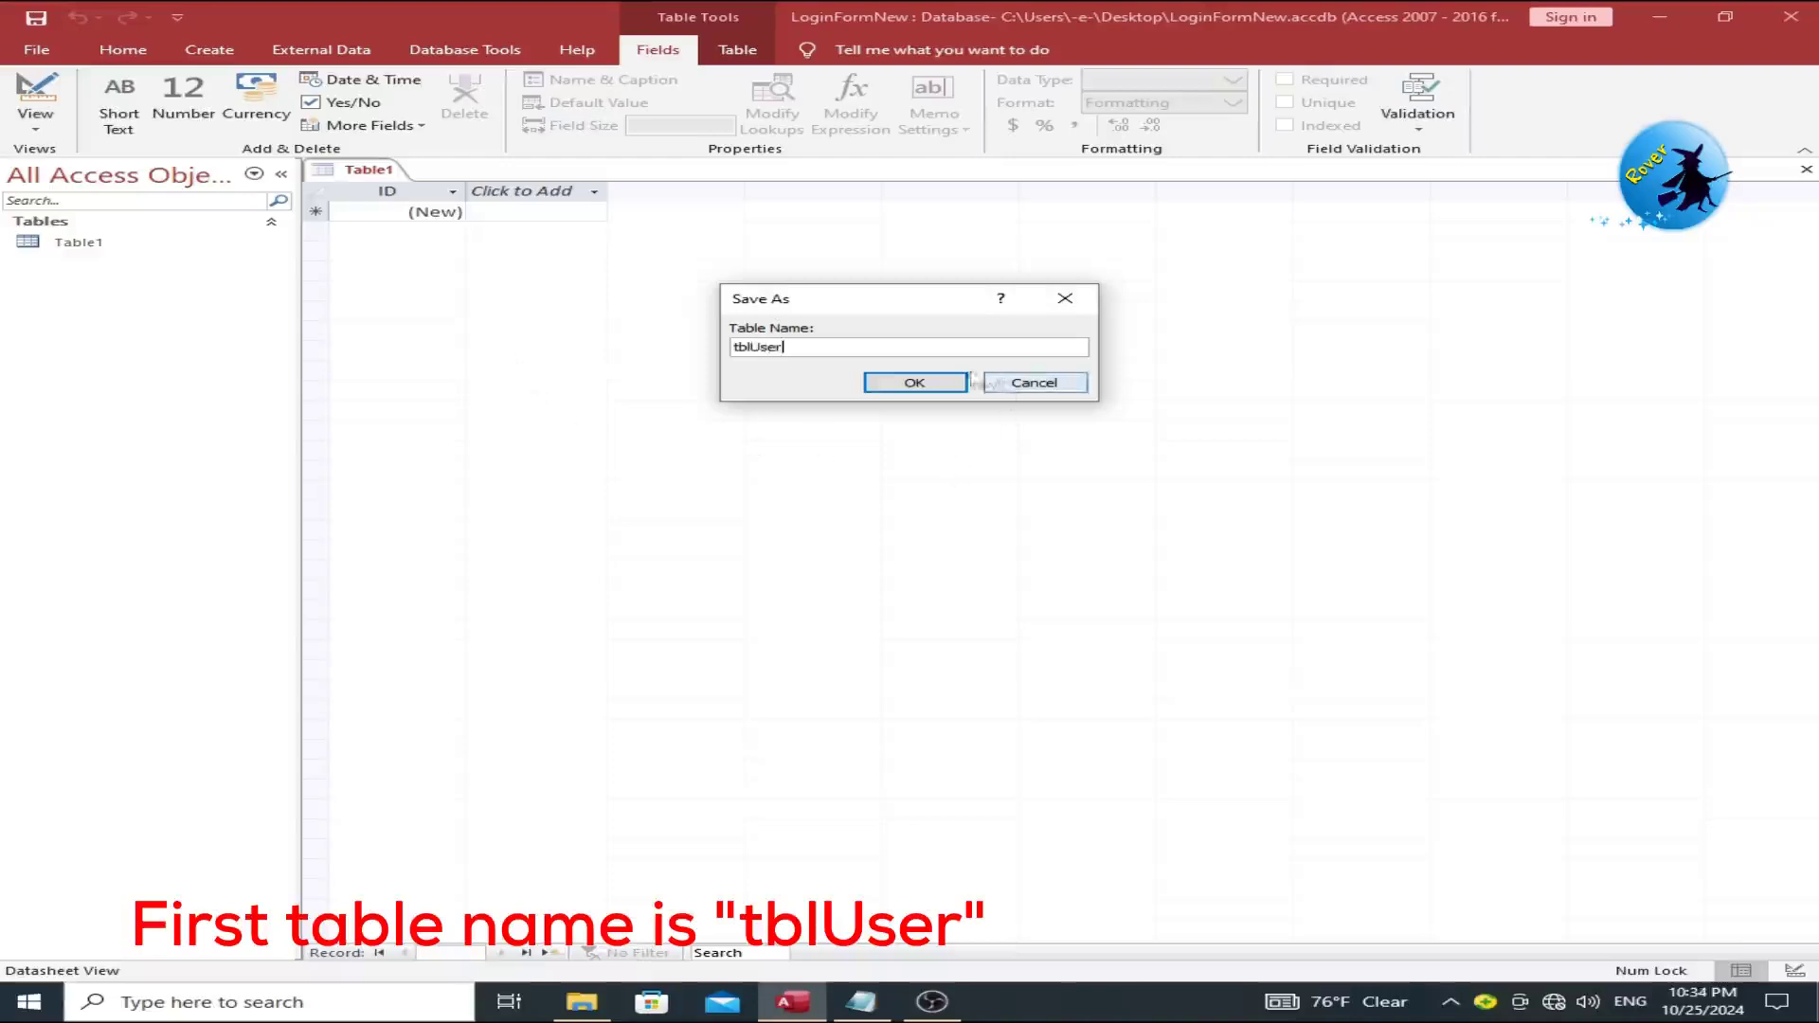
pyautogui.click(948, 380)
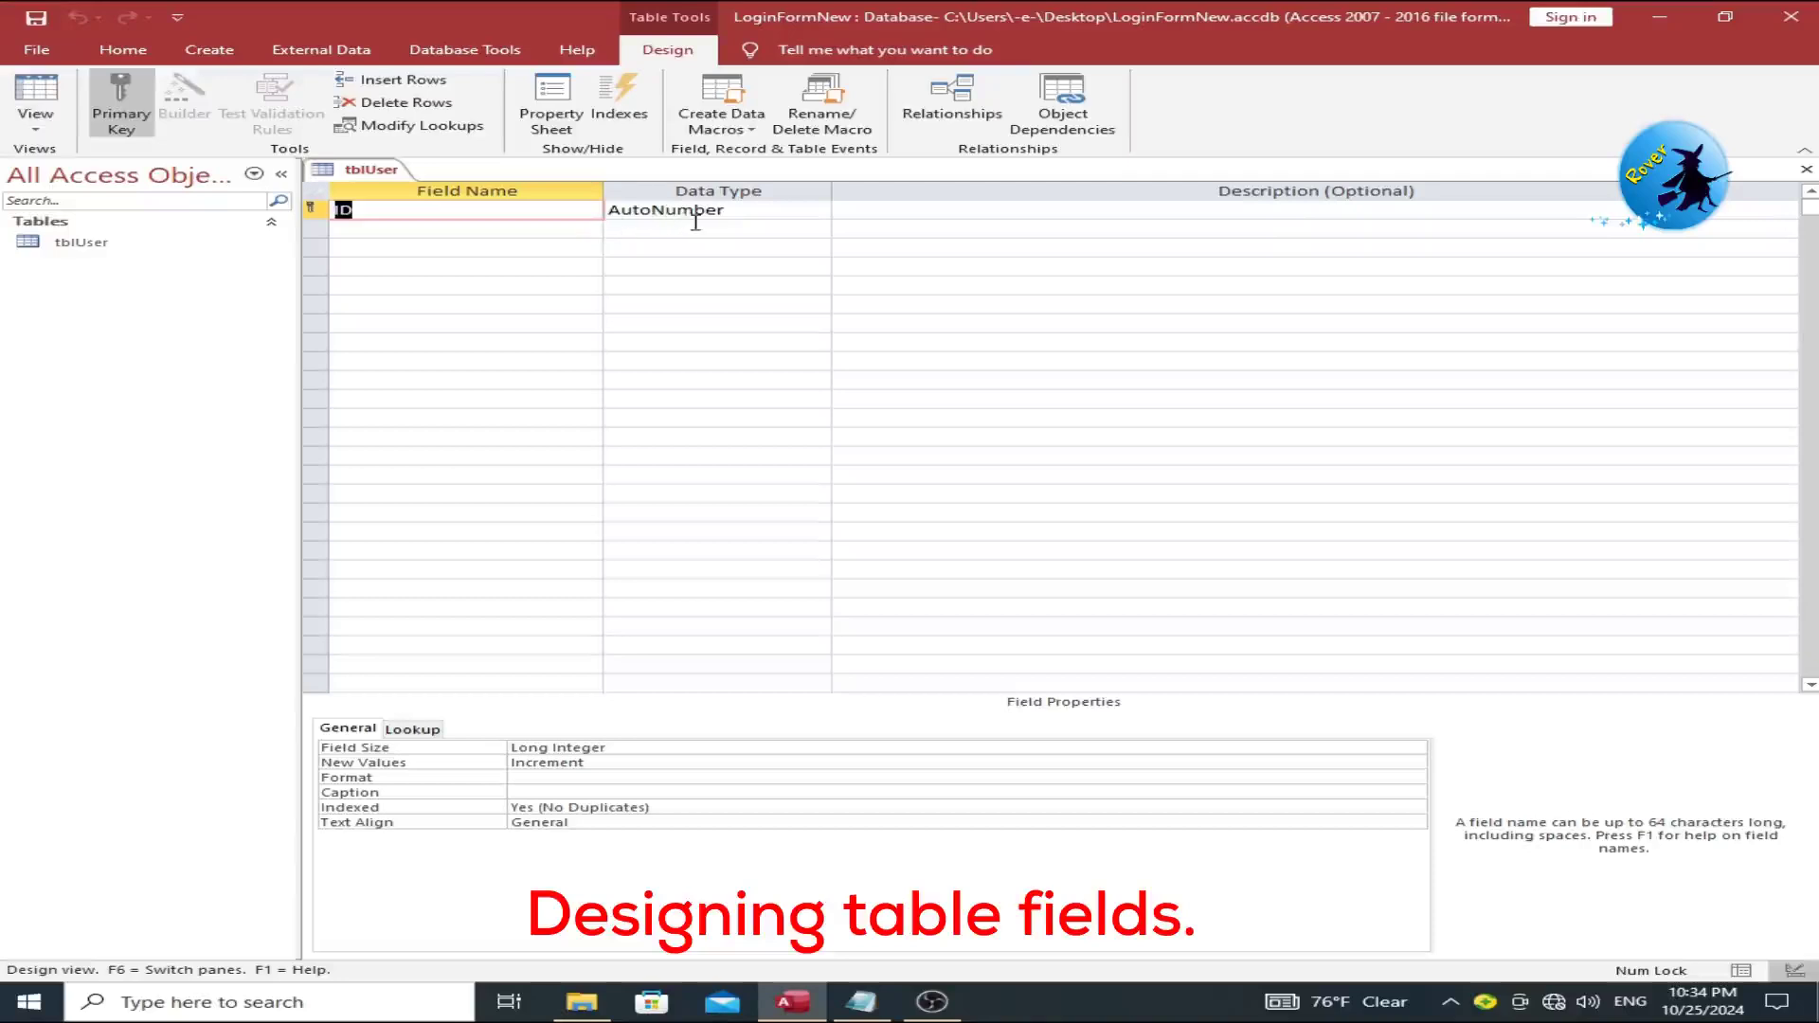
# Step: Add the Short Text fields UserName and UserLogin below the ID field in tblUser
pyautogui.click(564, 223)
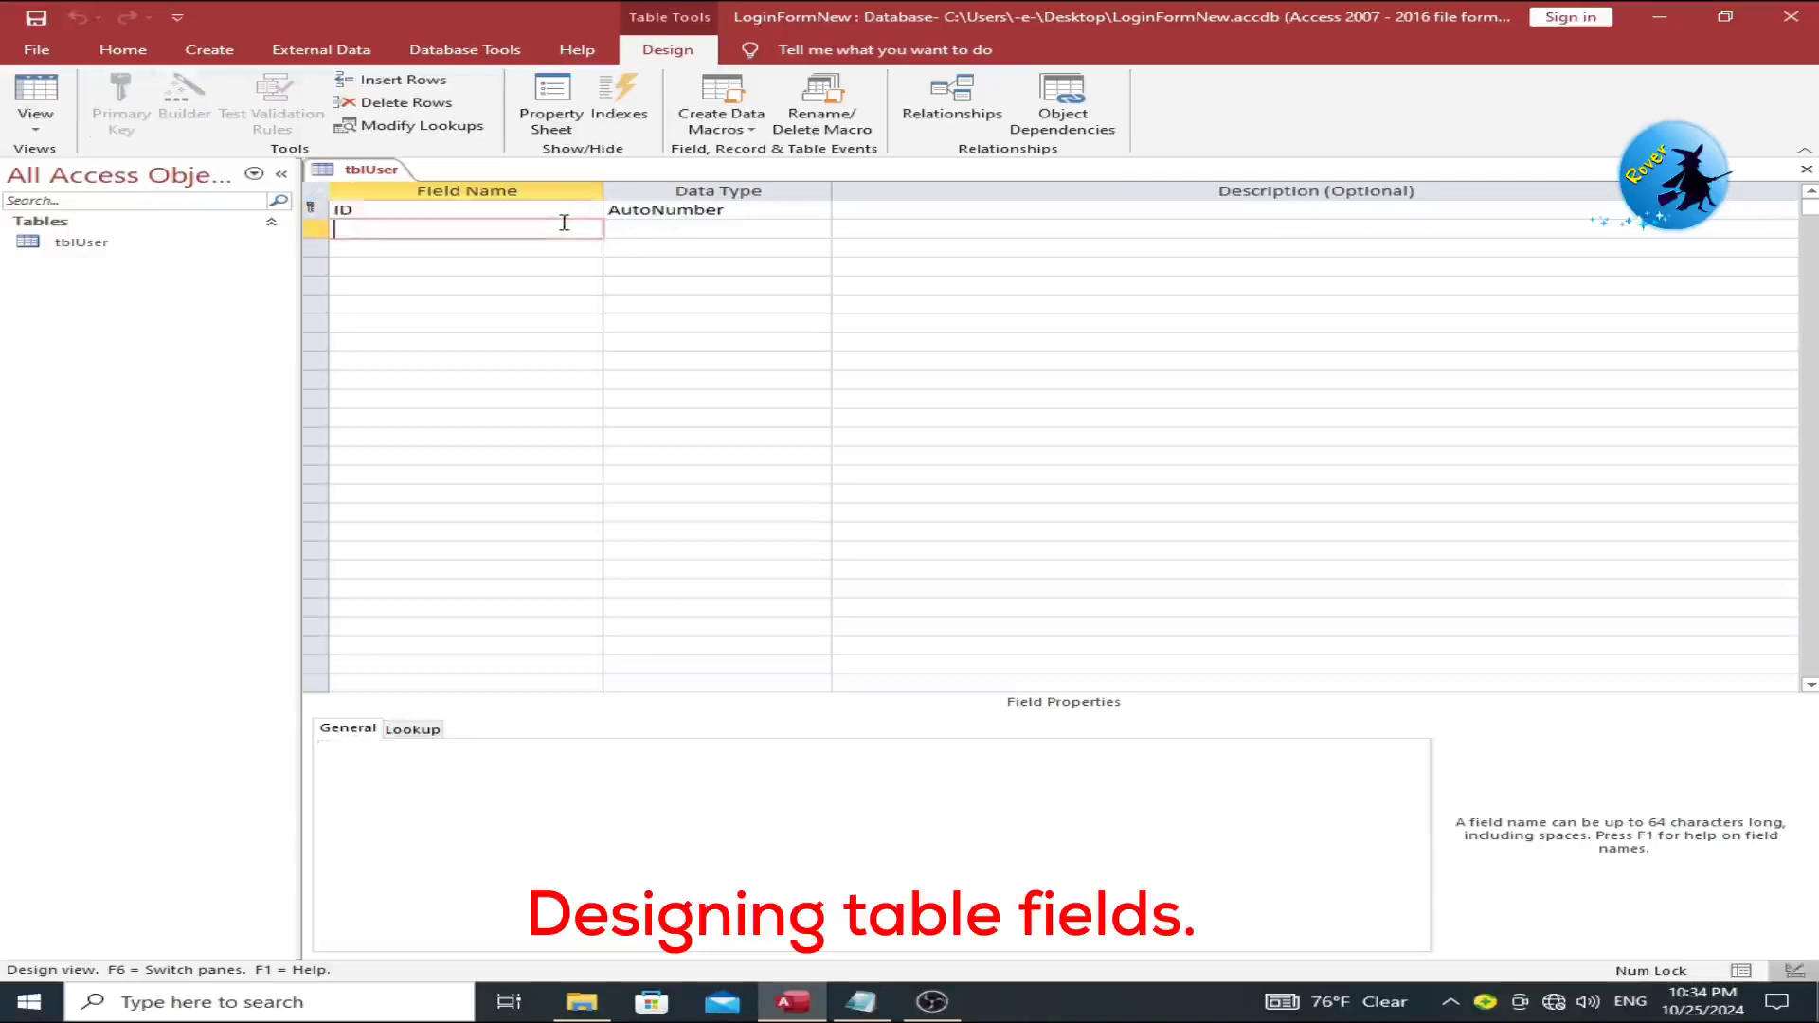
pyautogui.write('UserName')
pyautogui.click(648, 230)
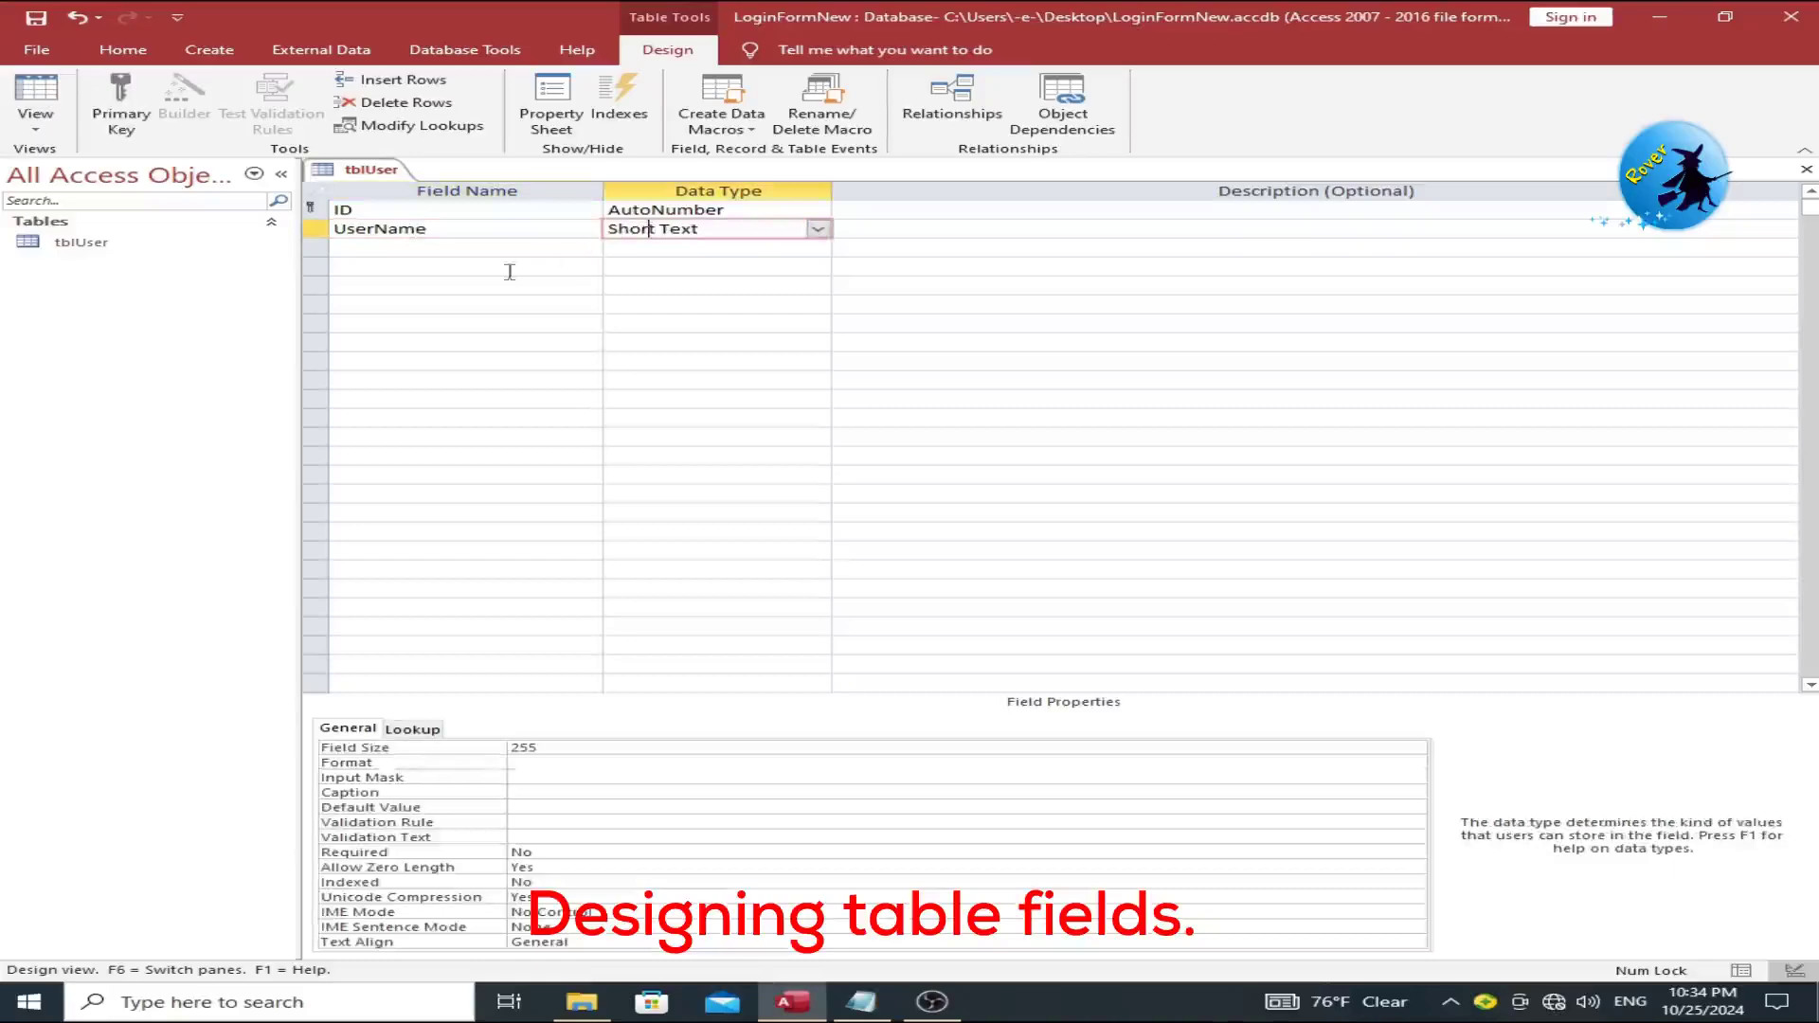
pyautogui.click(484, 249)
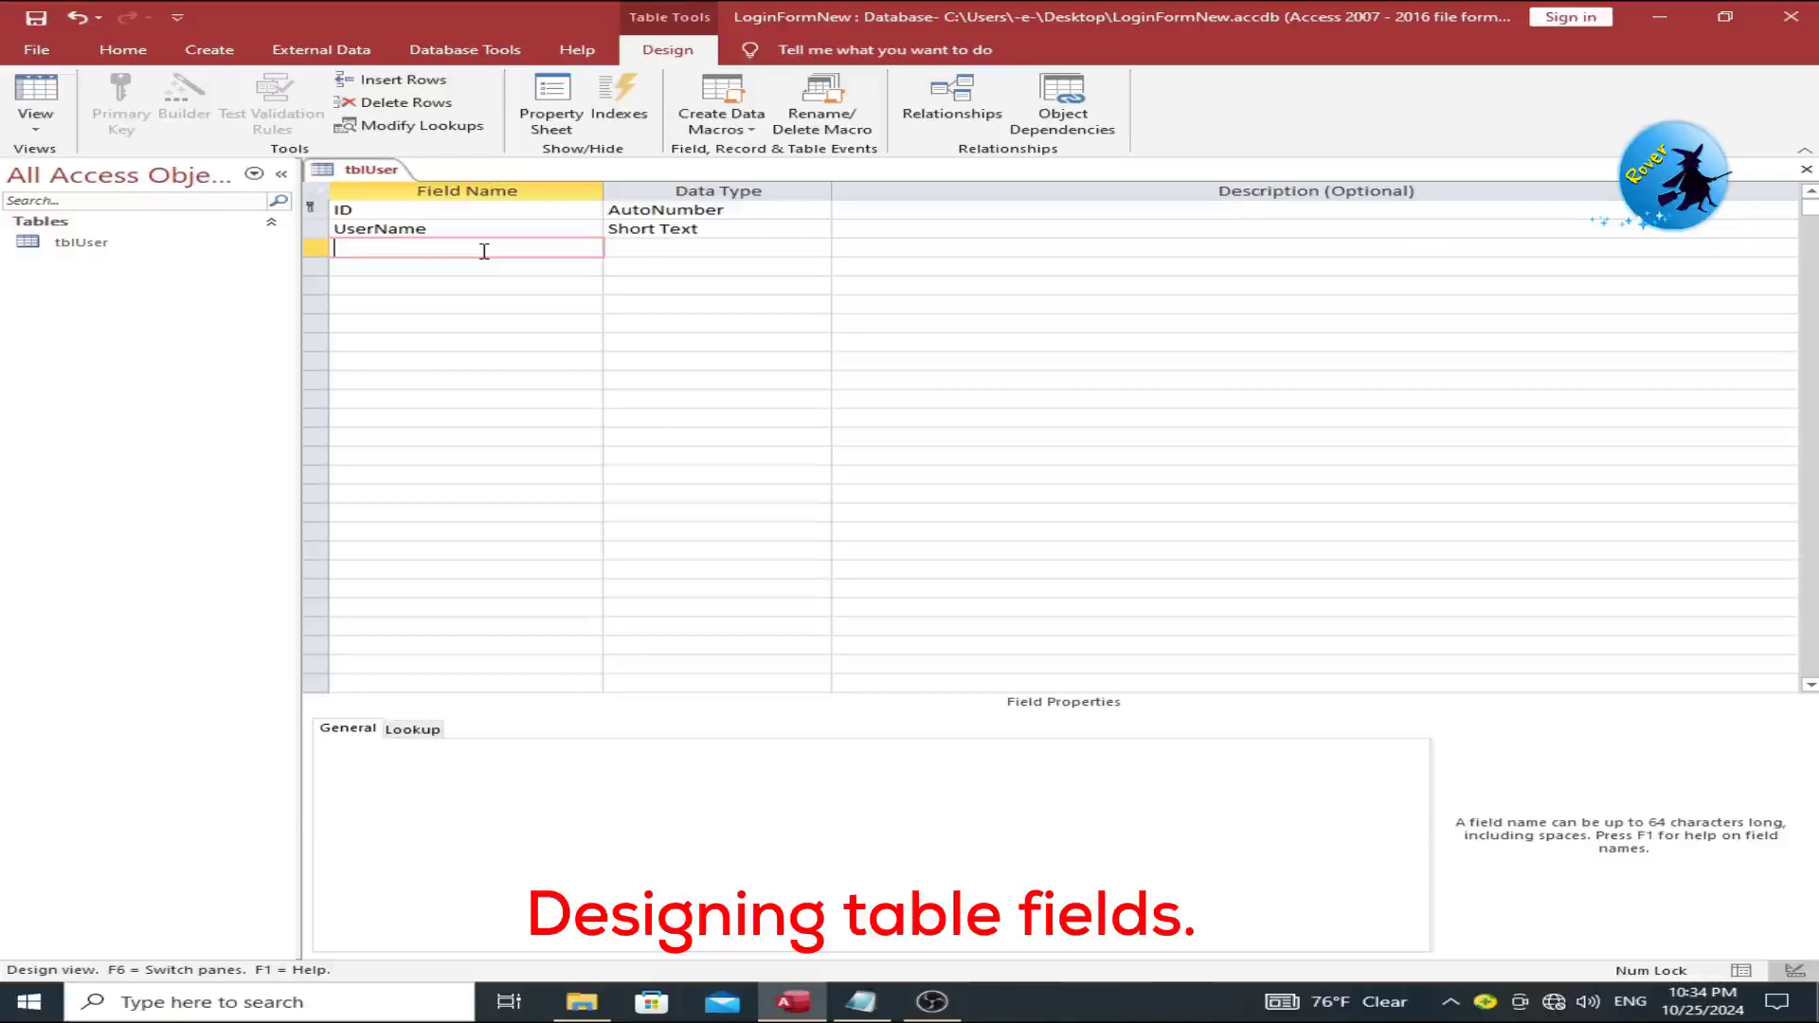
pyautogui.write('UserLogin')
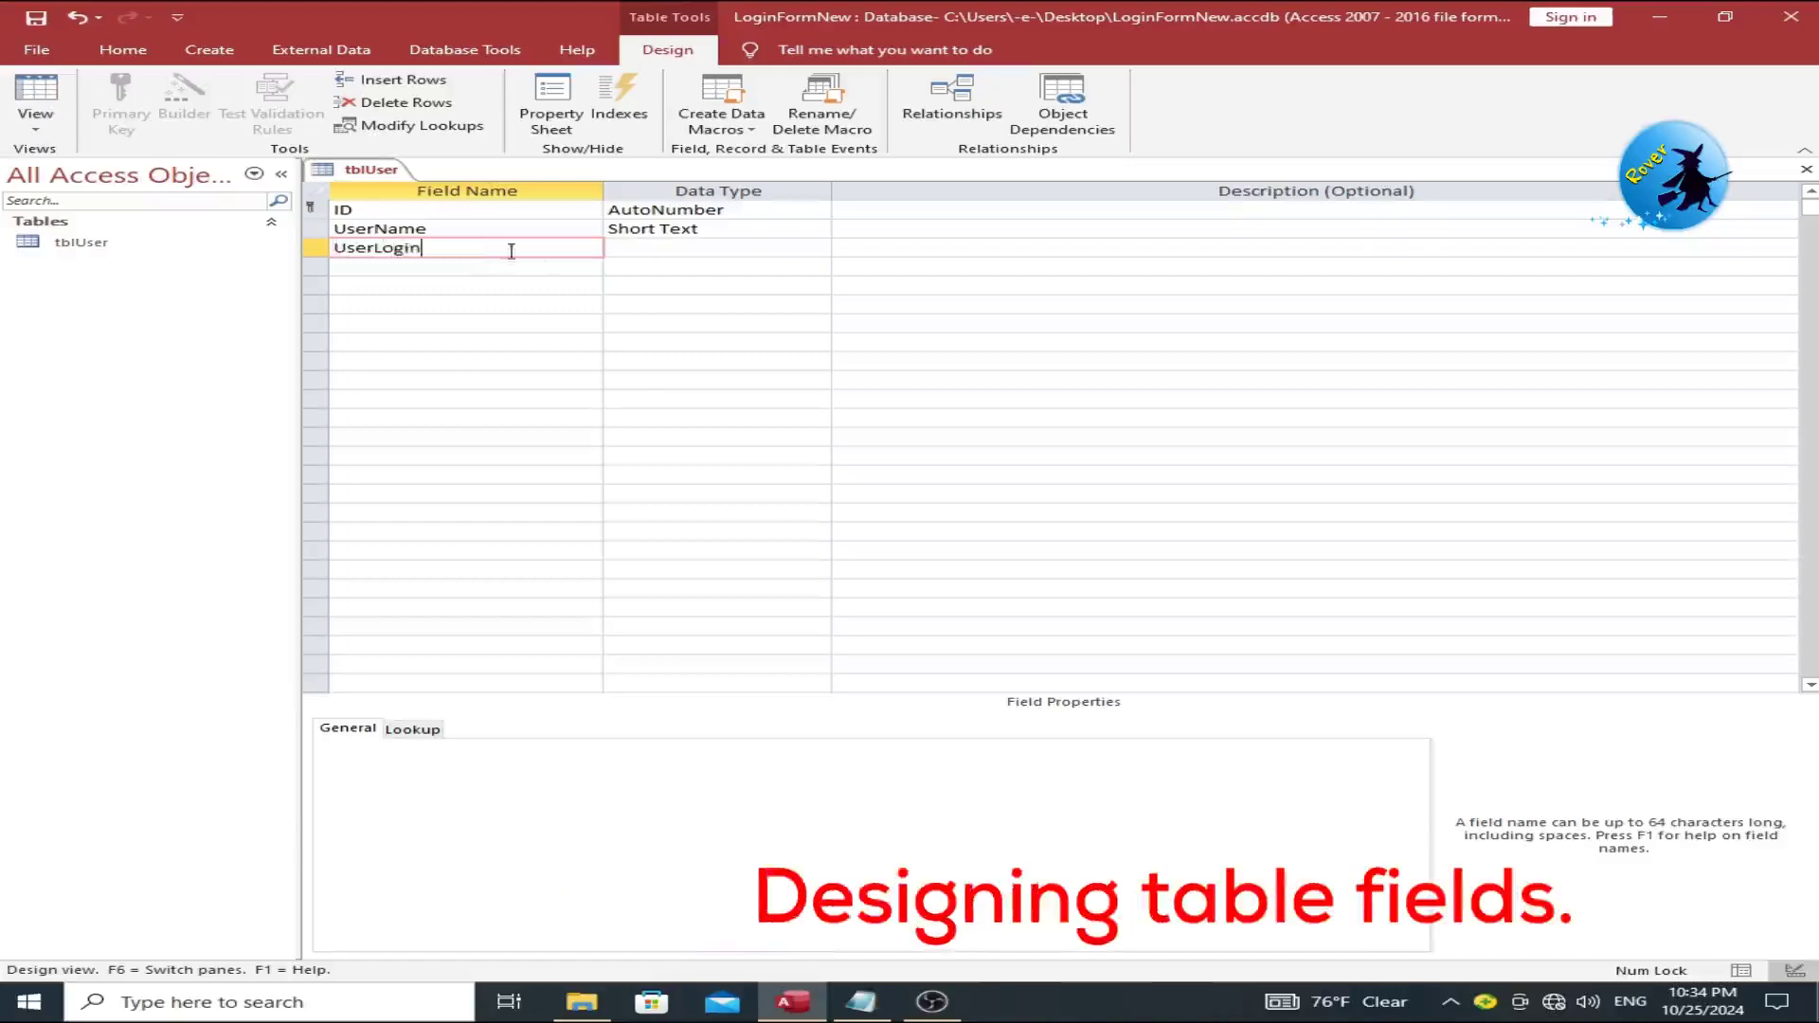
pyautogui.press('Tab')
pyautogui.click(490, 257)
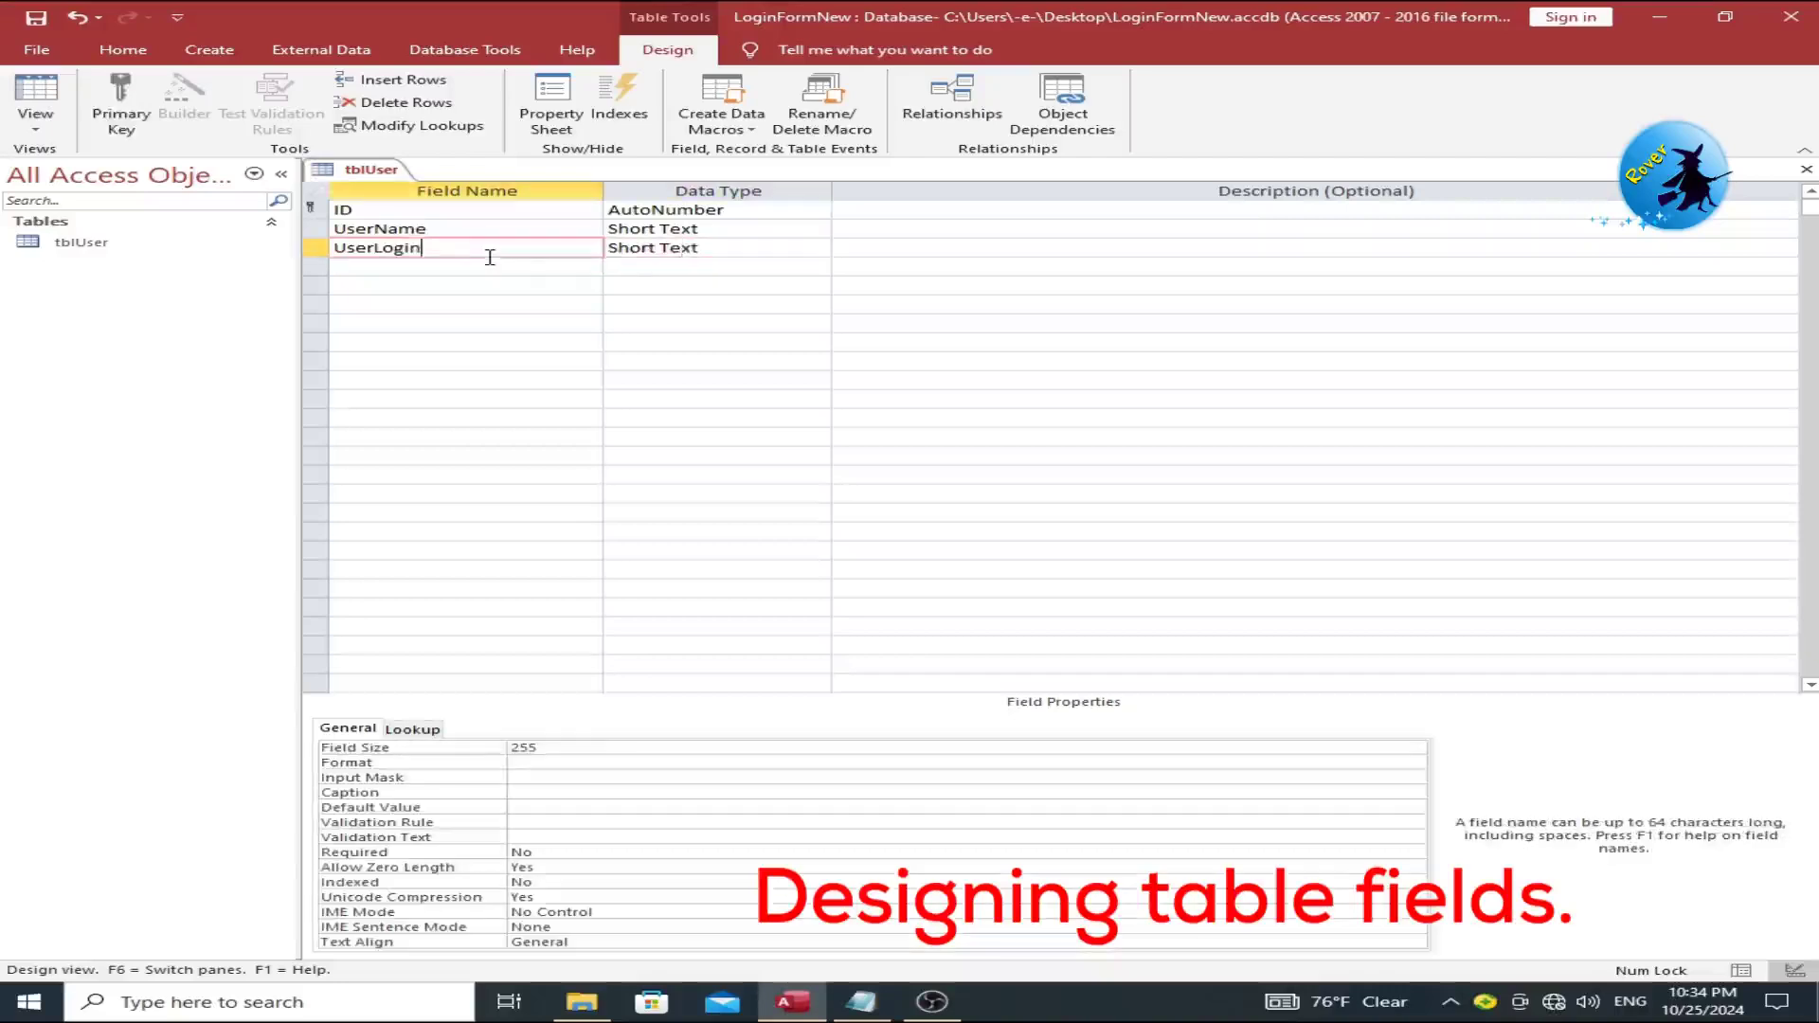
# Step: Add a field named UserType below UserLogin and set its data type to Number
pyautogui.click(489, 263)
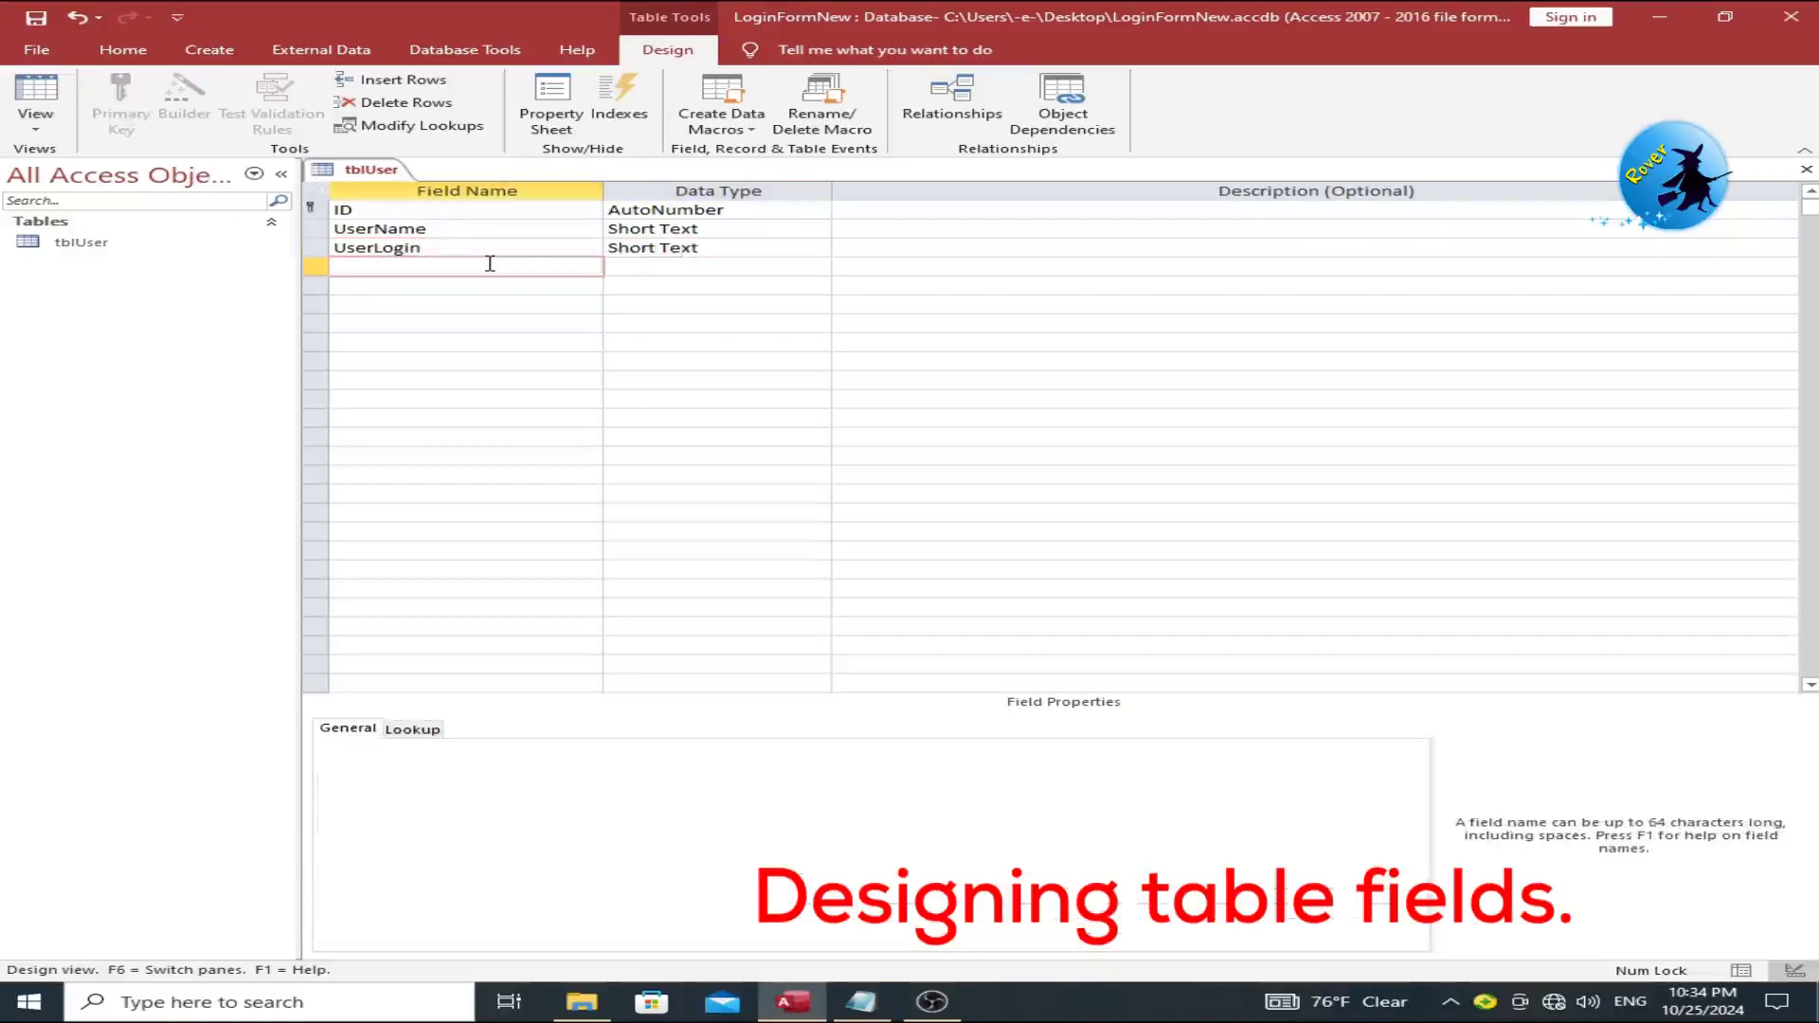
pyautogui.write('UserType')
pyautogui.click(679, 269)
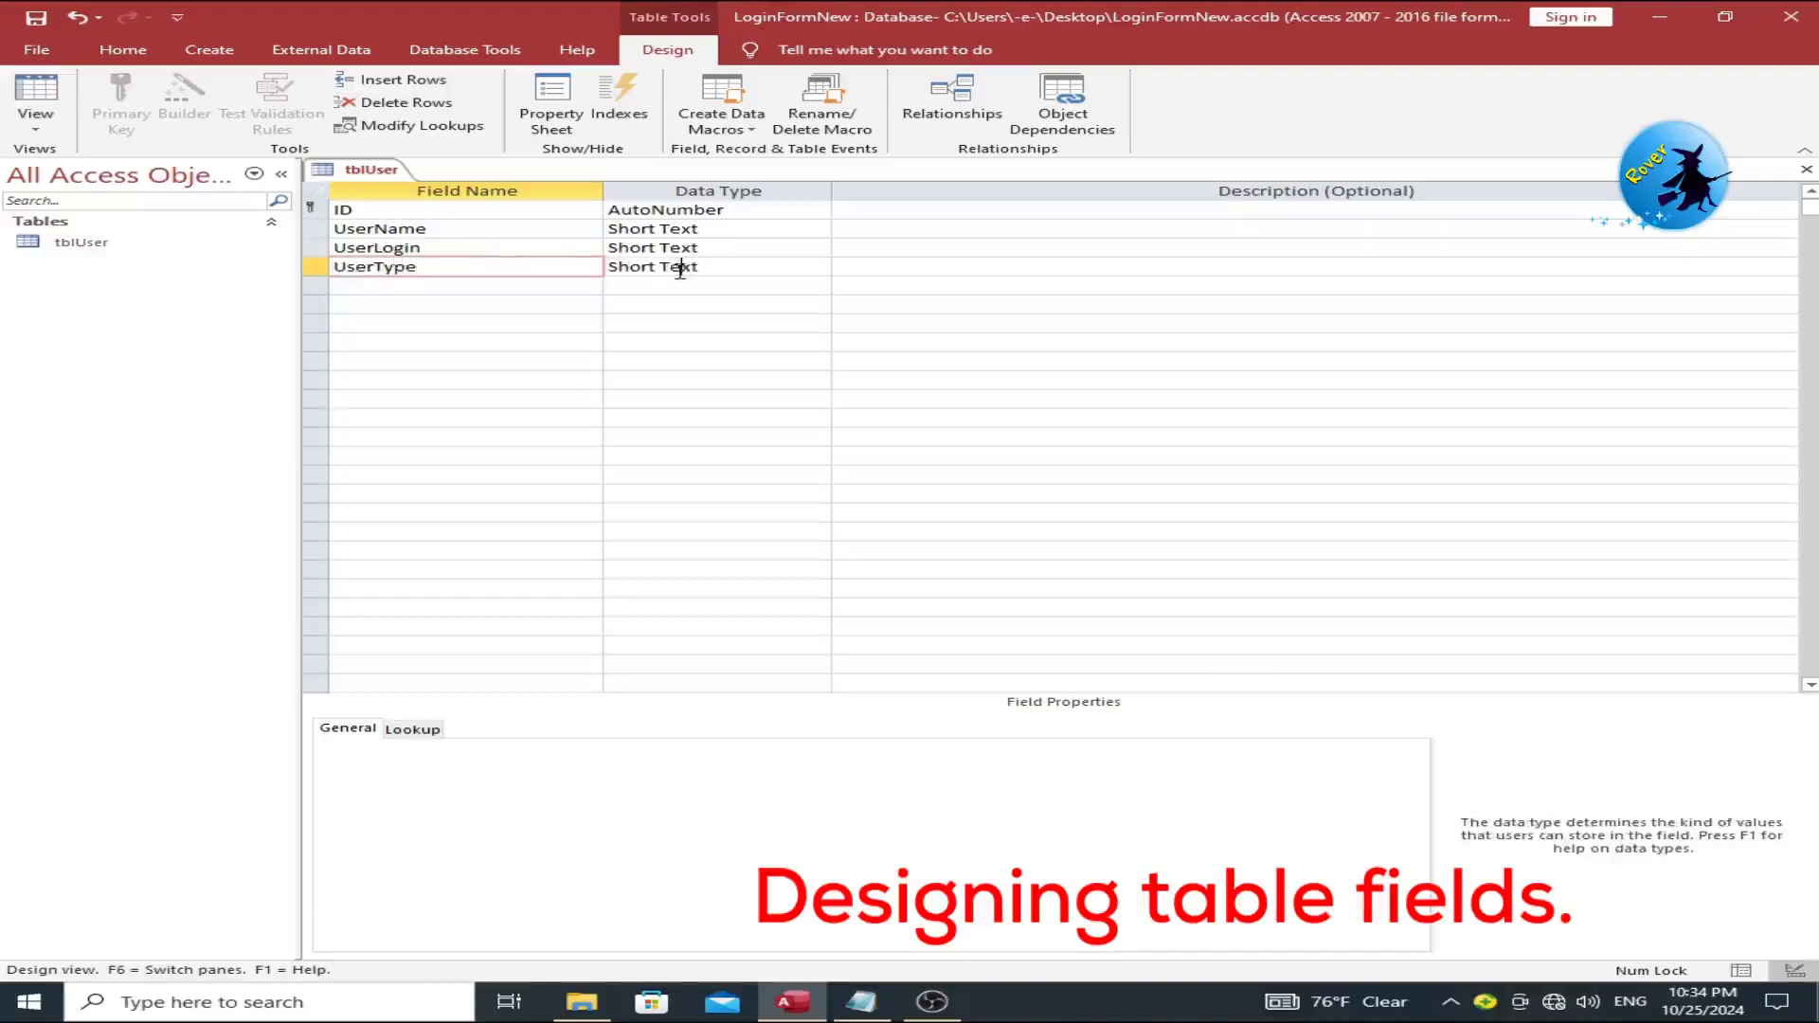
pyautogui.click(817, 267)
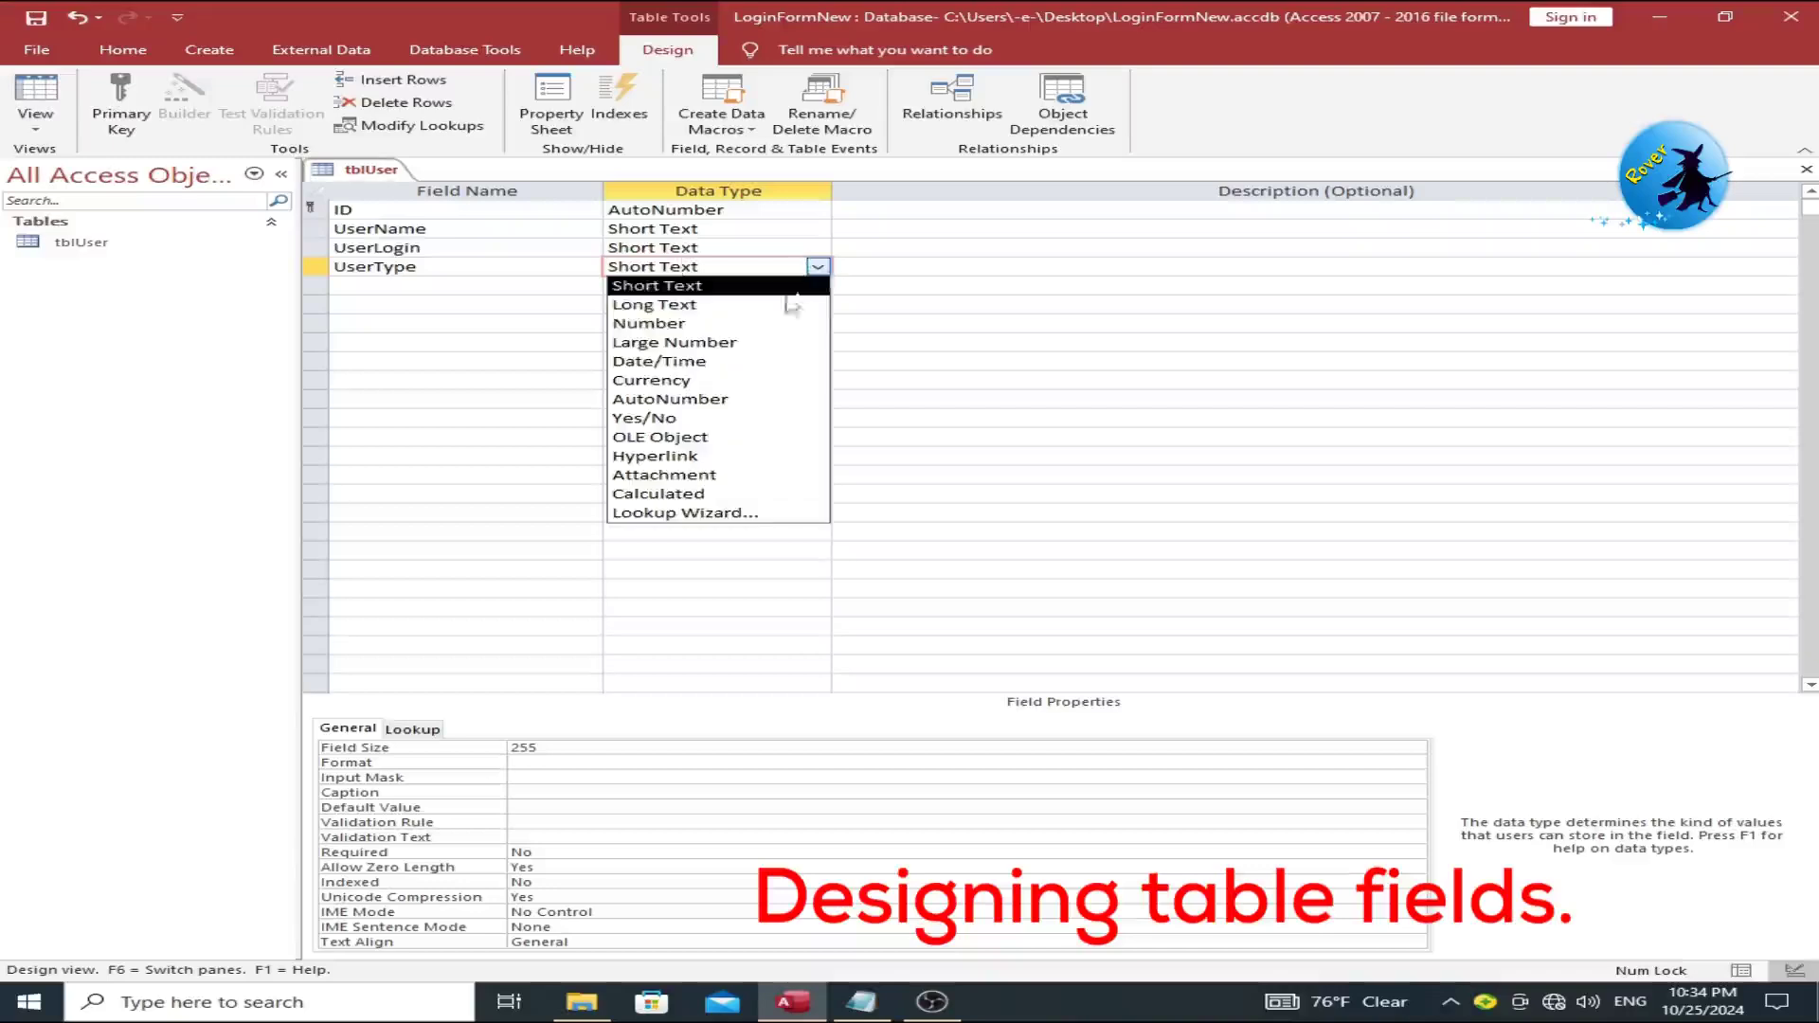
pyautogui.click(757, 323)
# Step: Add a Short Text field named UserPassword below UserType
pyautogui.click(462, 287)
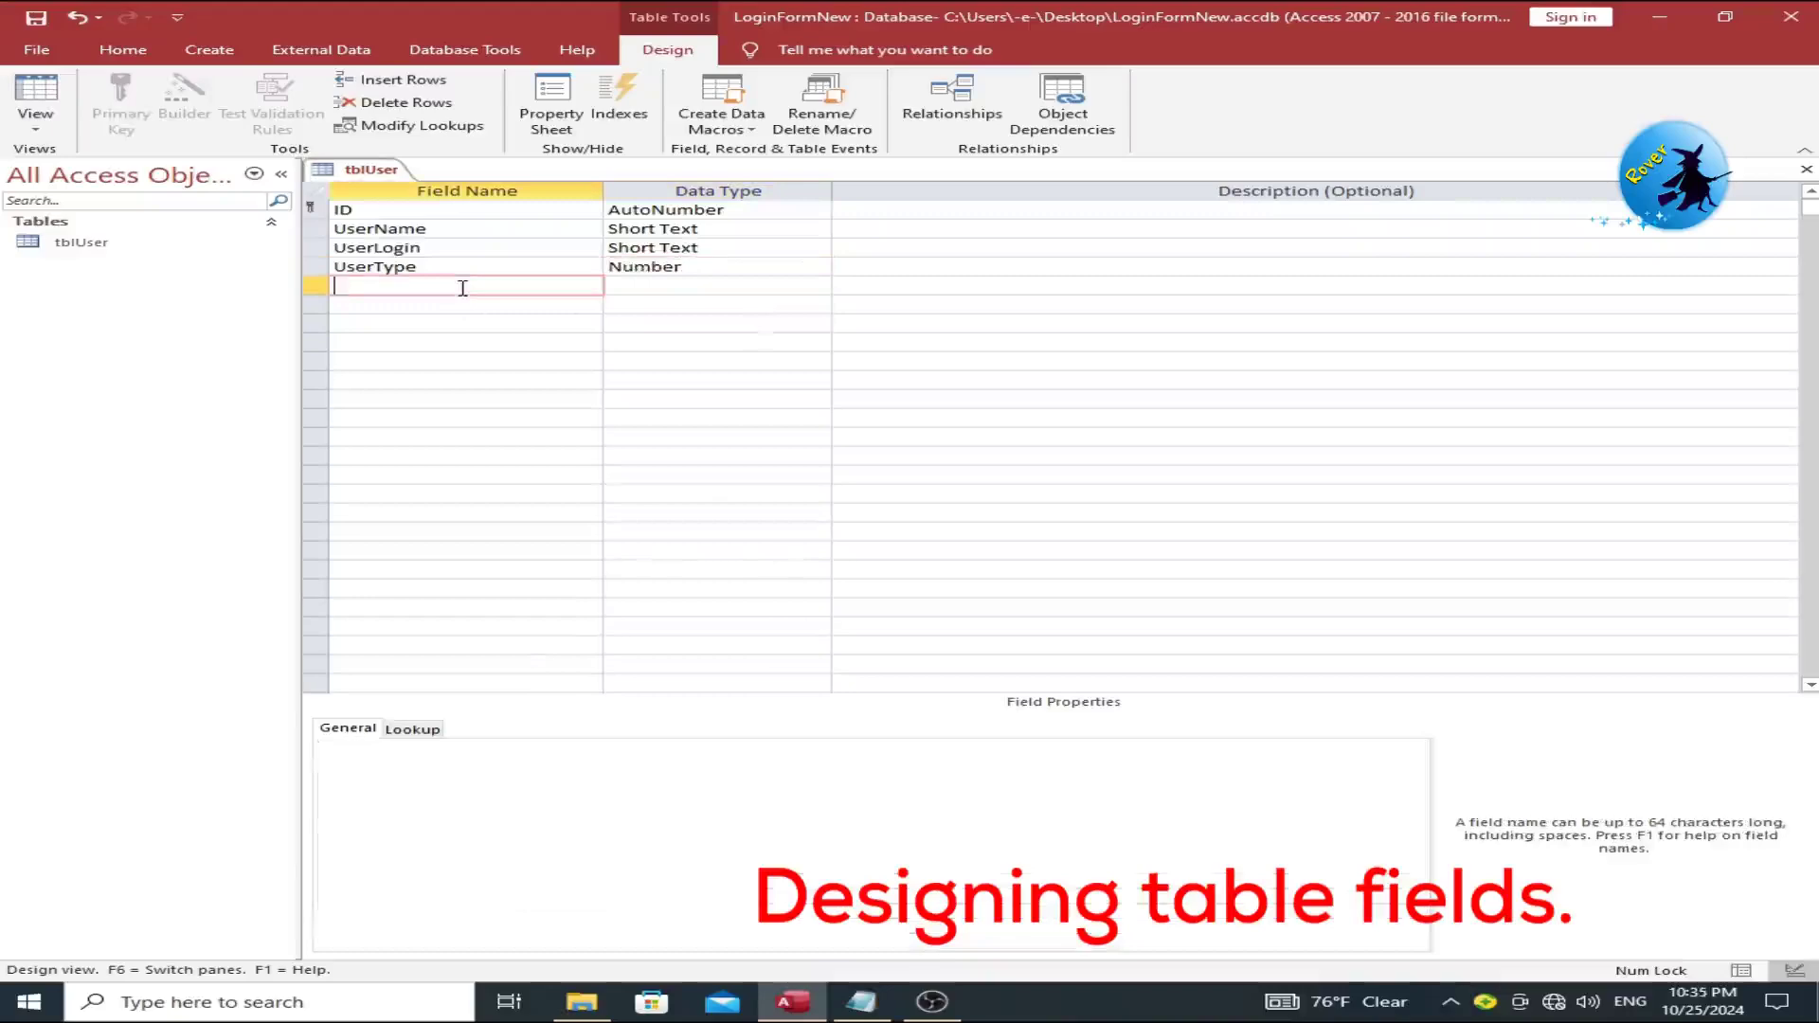
pyautogui.write('UserPassword')
pyautogui.click(653, 283)
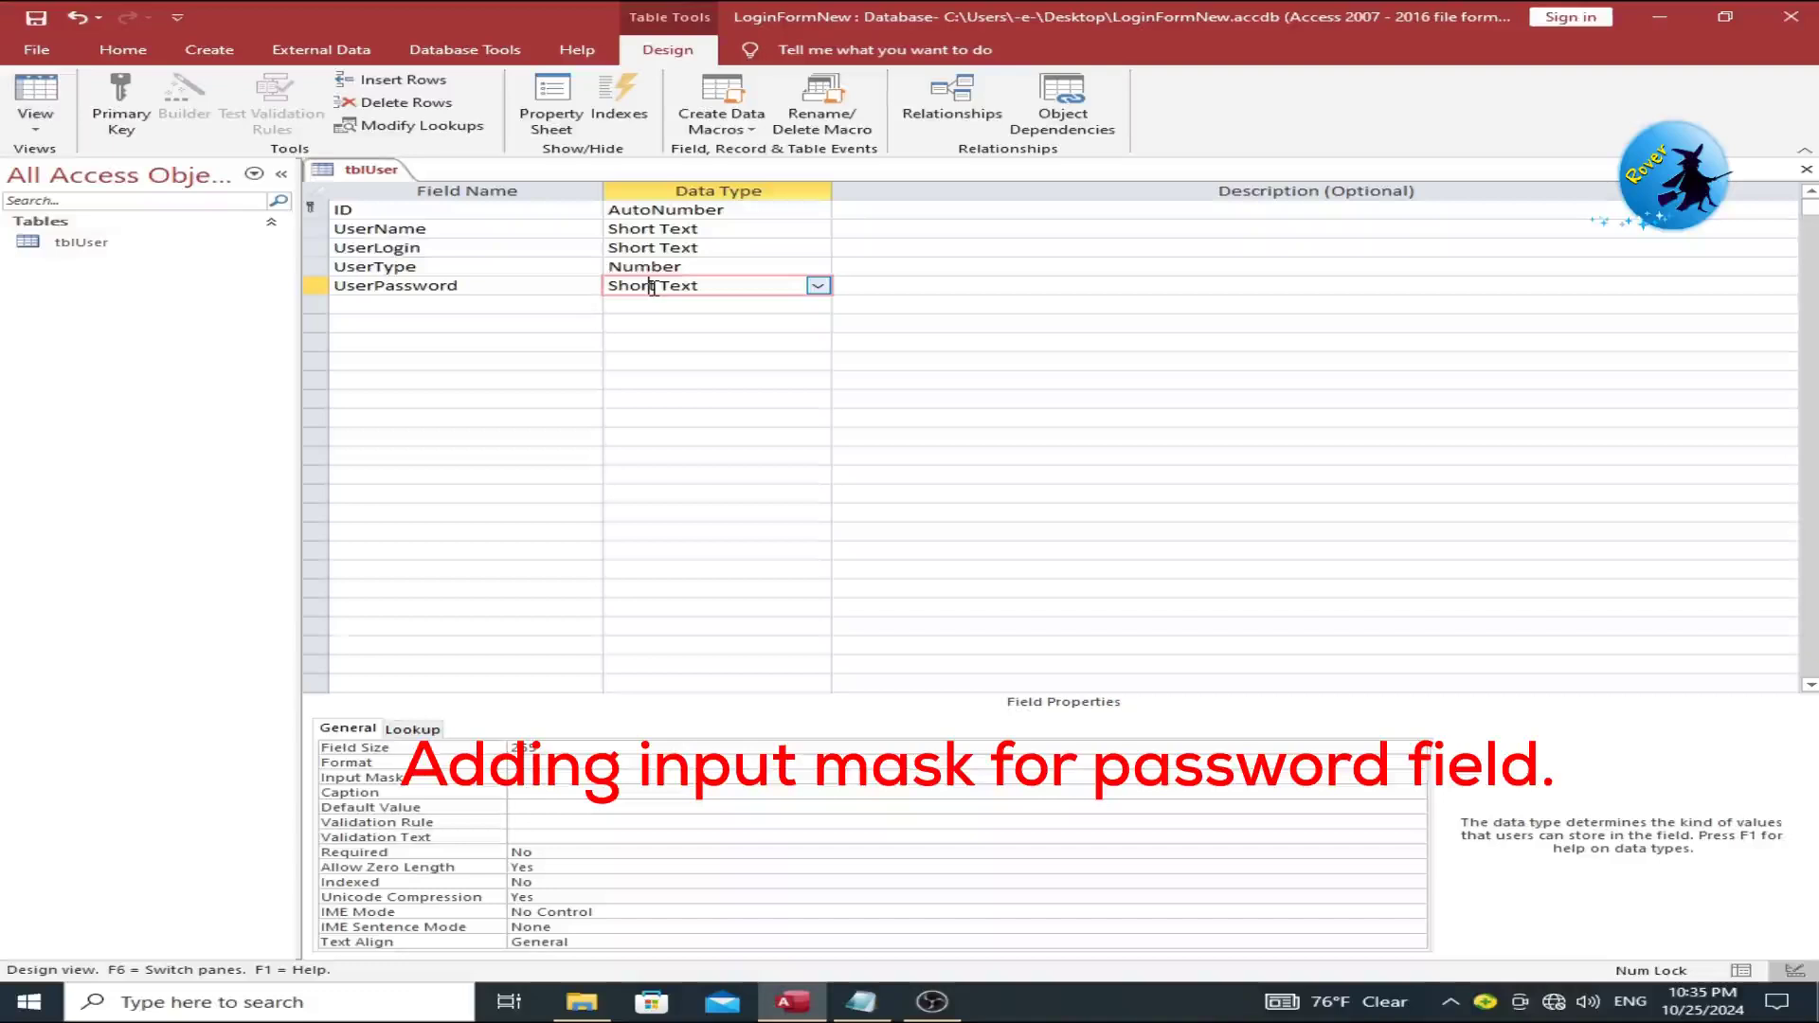
# Step: Apply the Password input mask to the UserPassword field with the Input Mask Wizard, saving the table when required
pyautogui.click(546, 778)
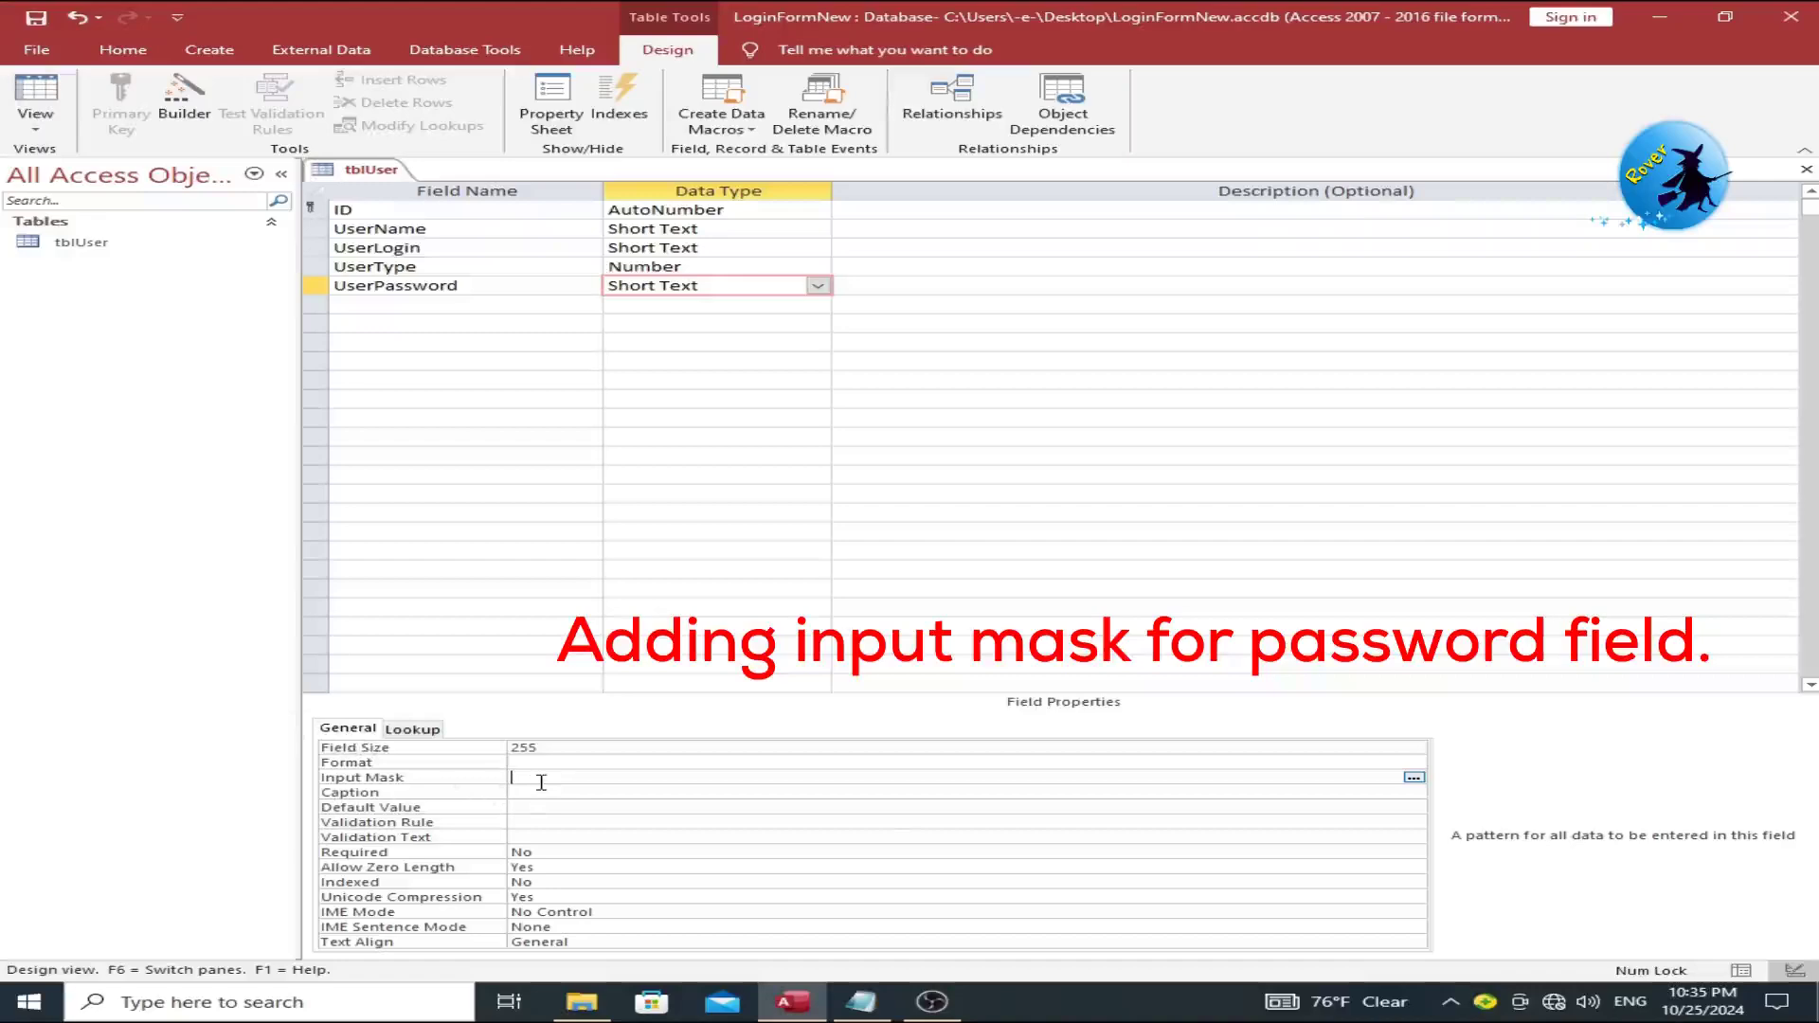
pyautogui.click(1414, 779)
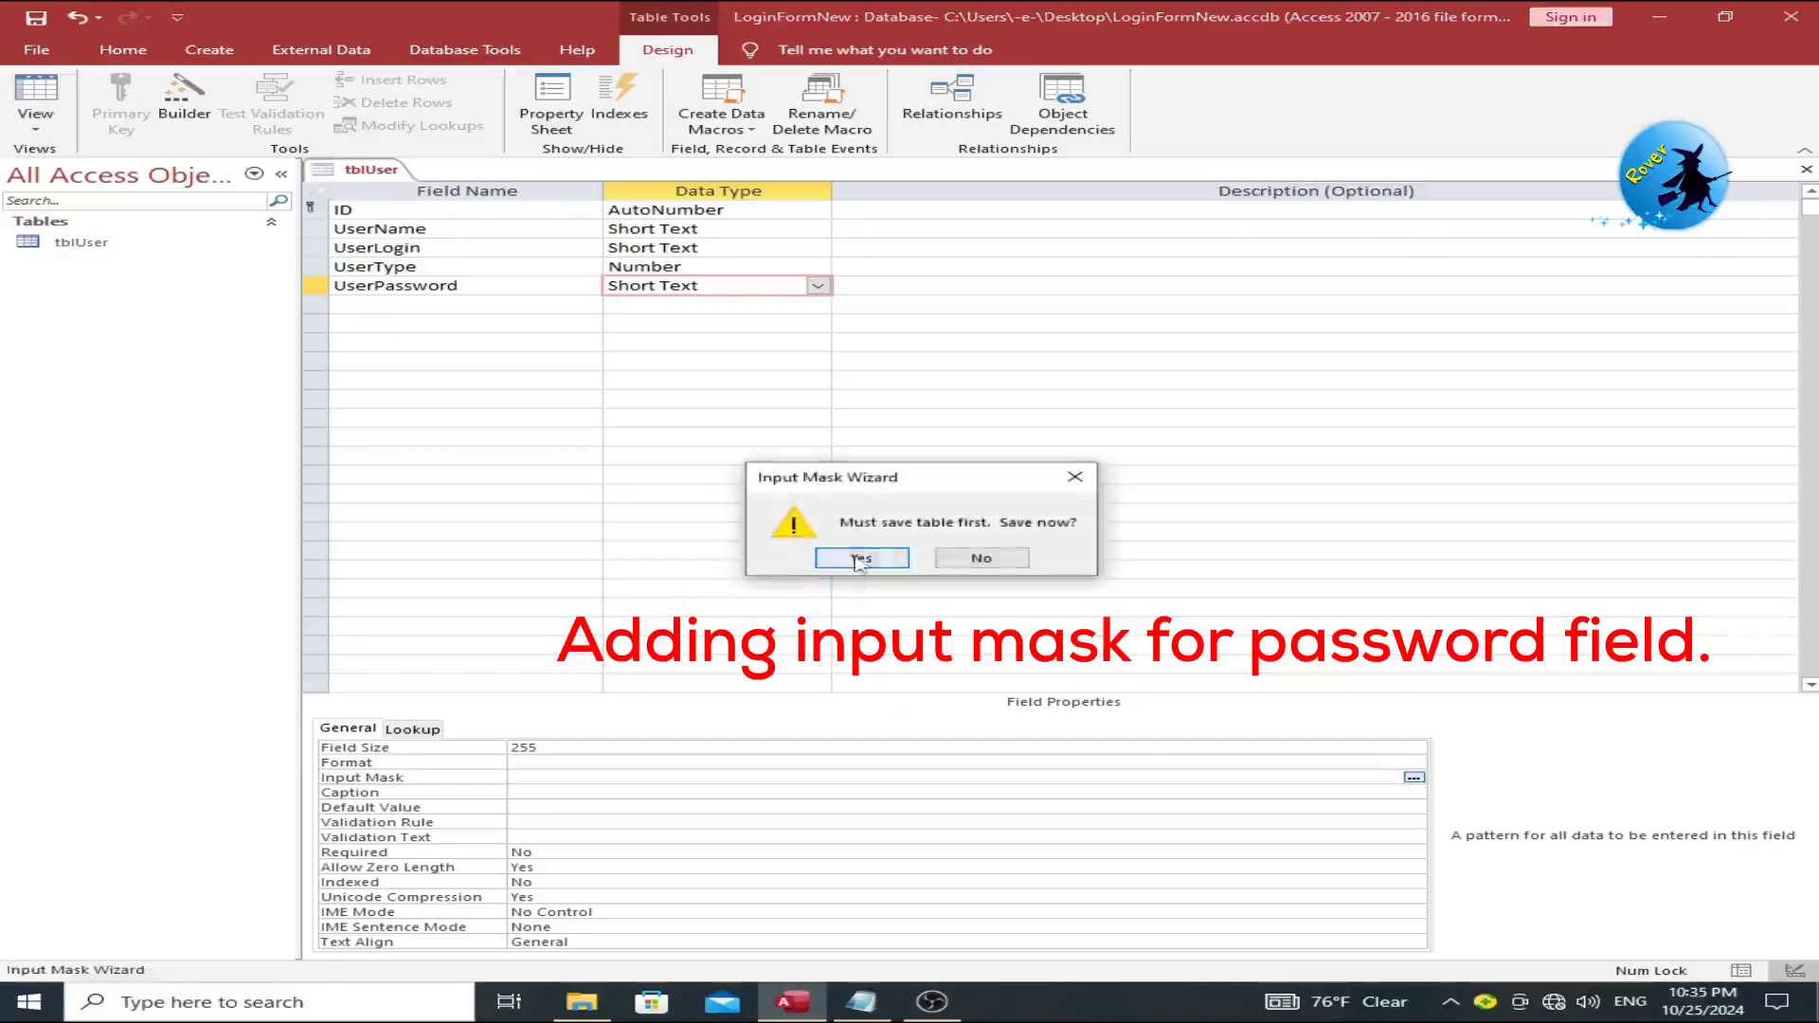
pyautogui.click(857, 559)
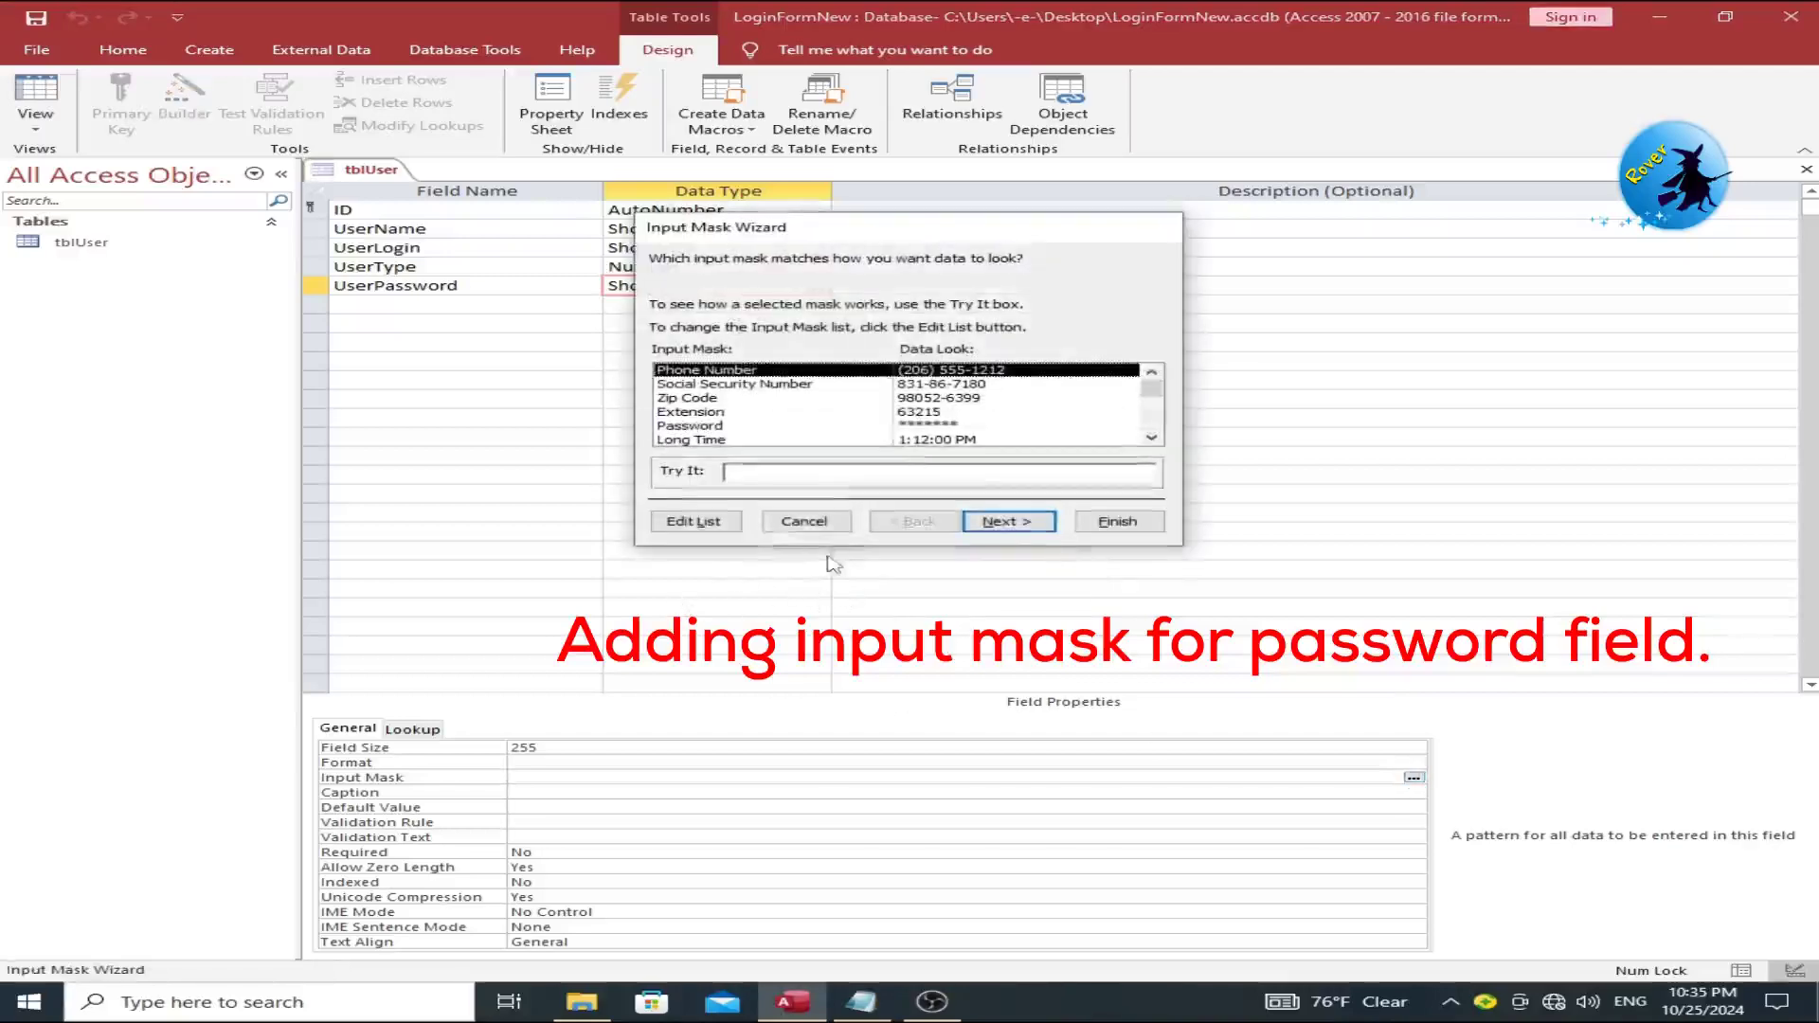
pyautogui.click(704, 428)
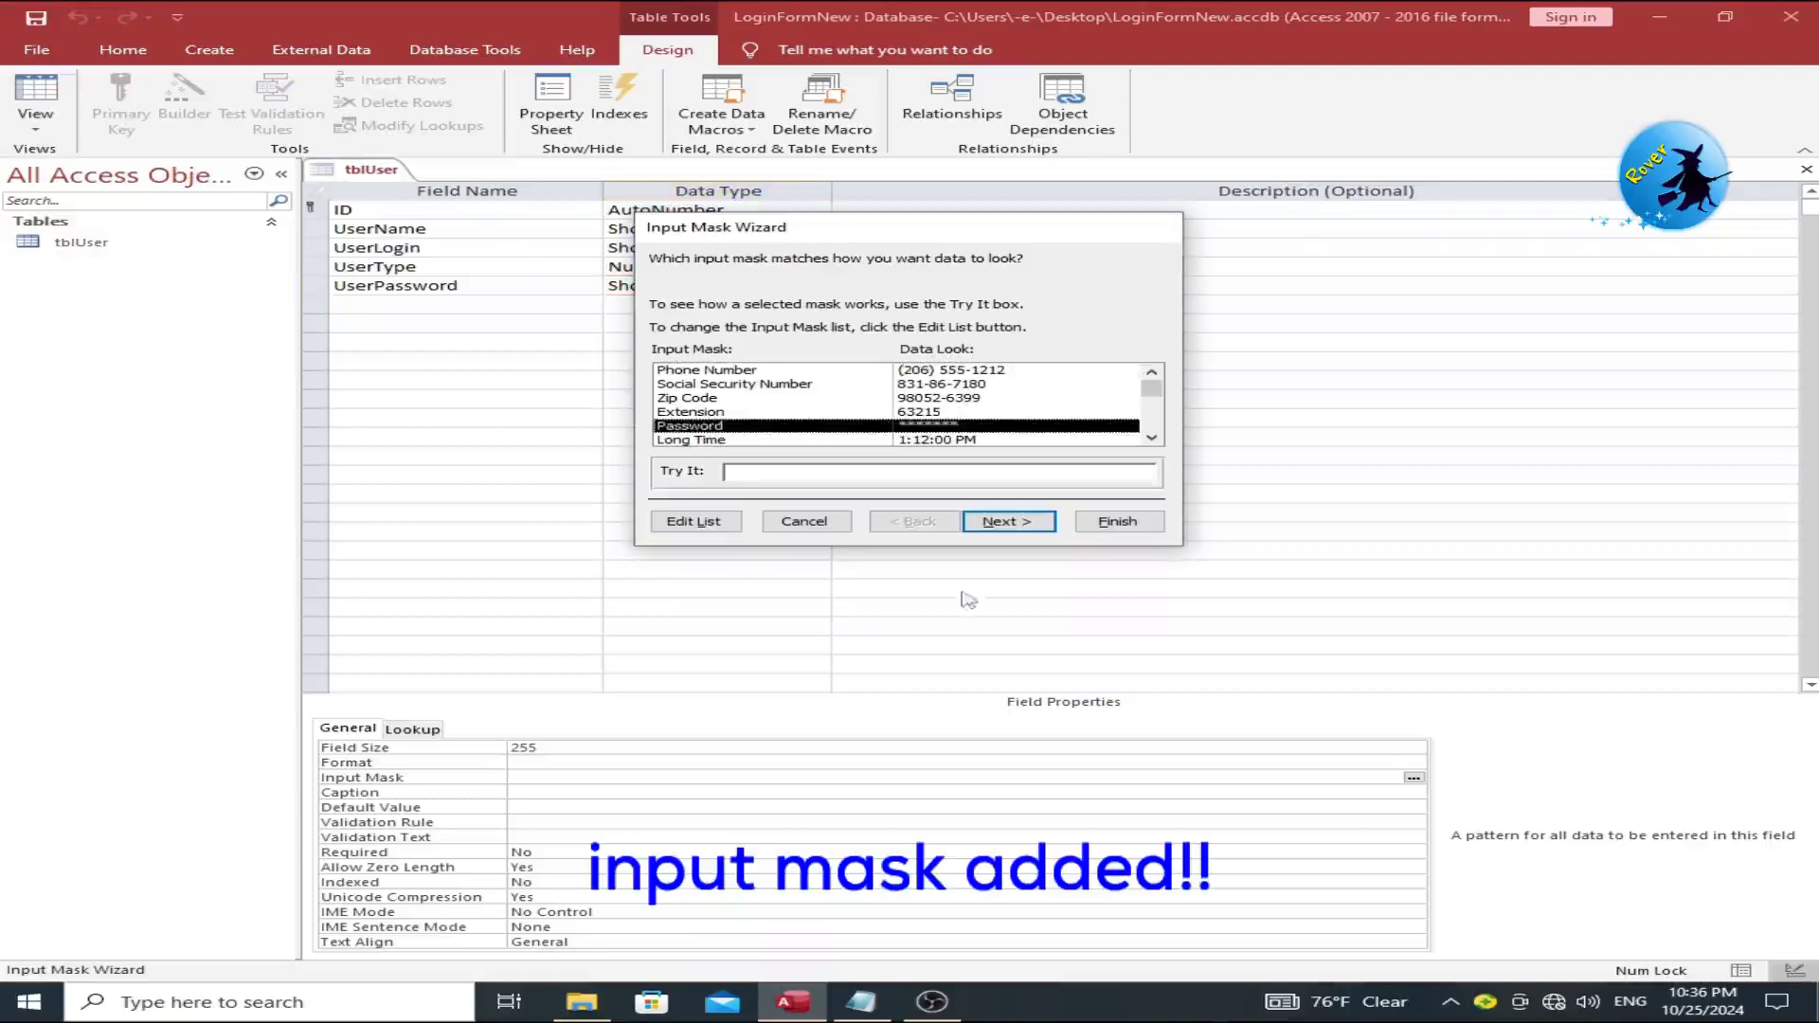
pyautogui.click(988, 523)
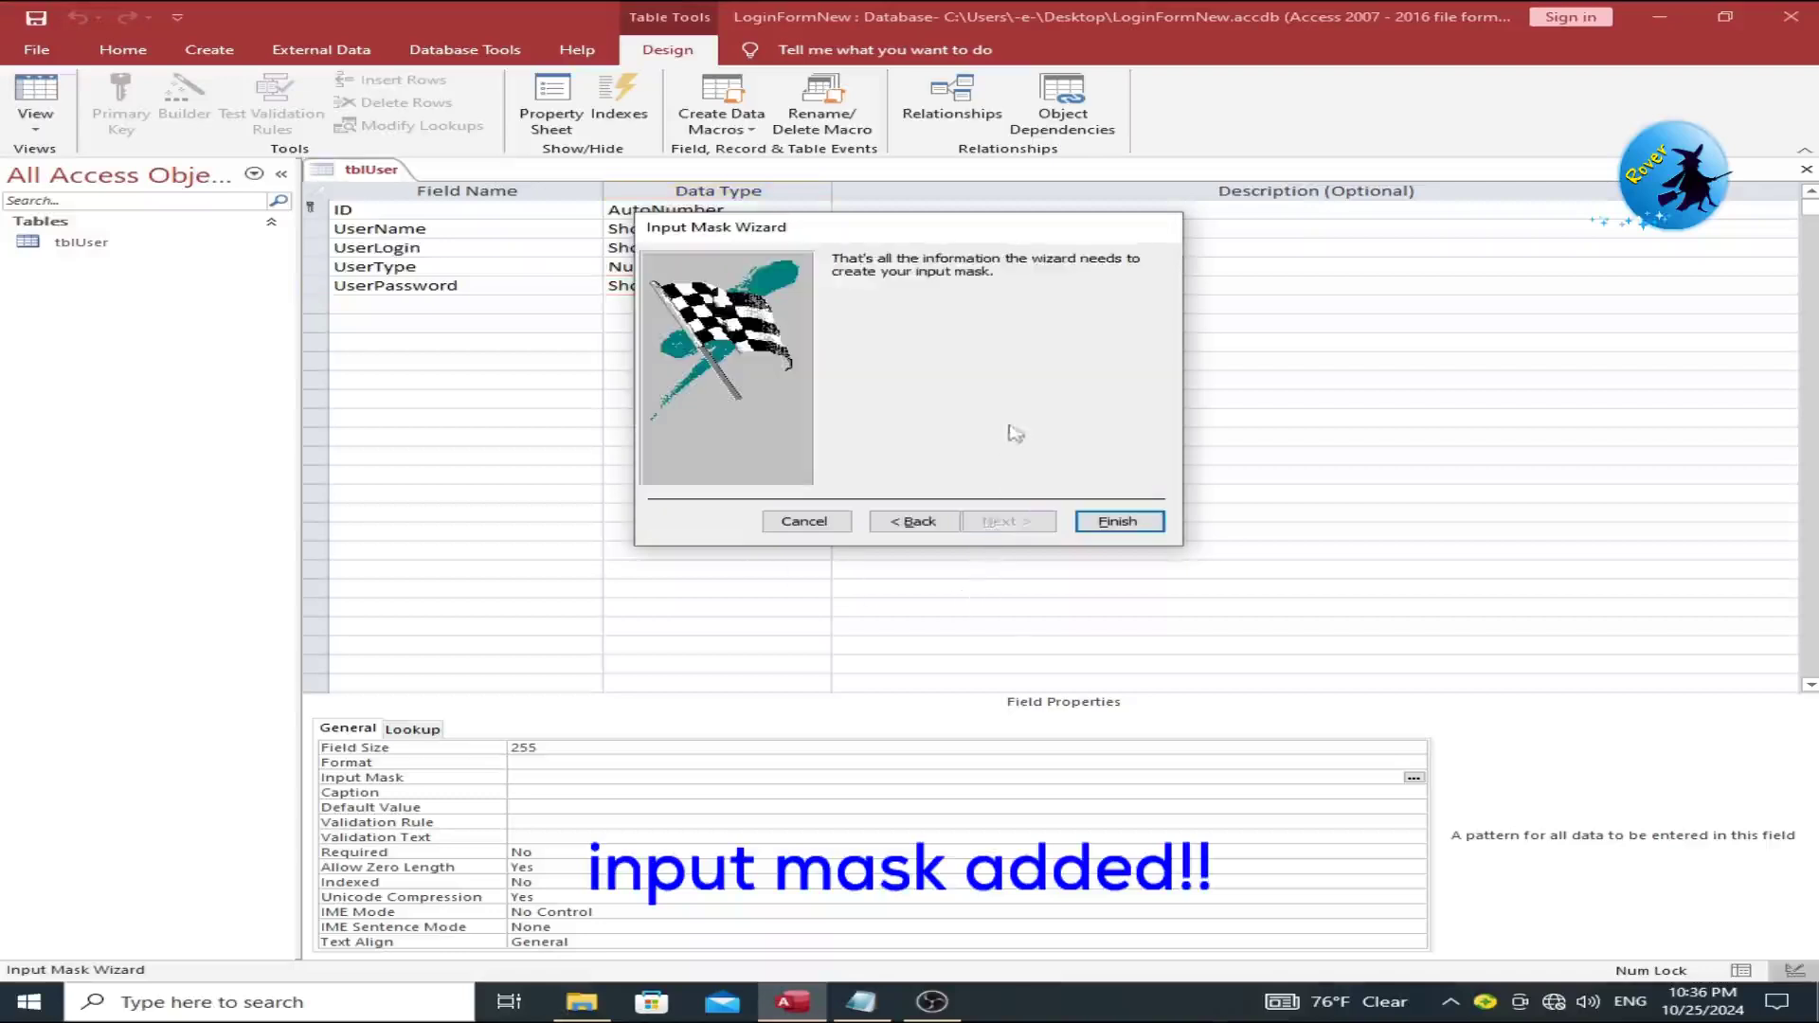
pyautogui.click(1110, 523)
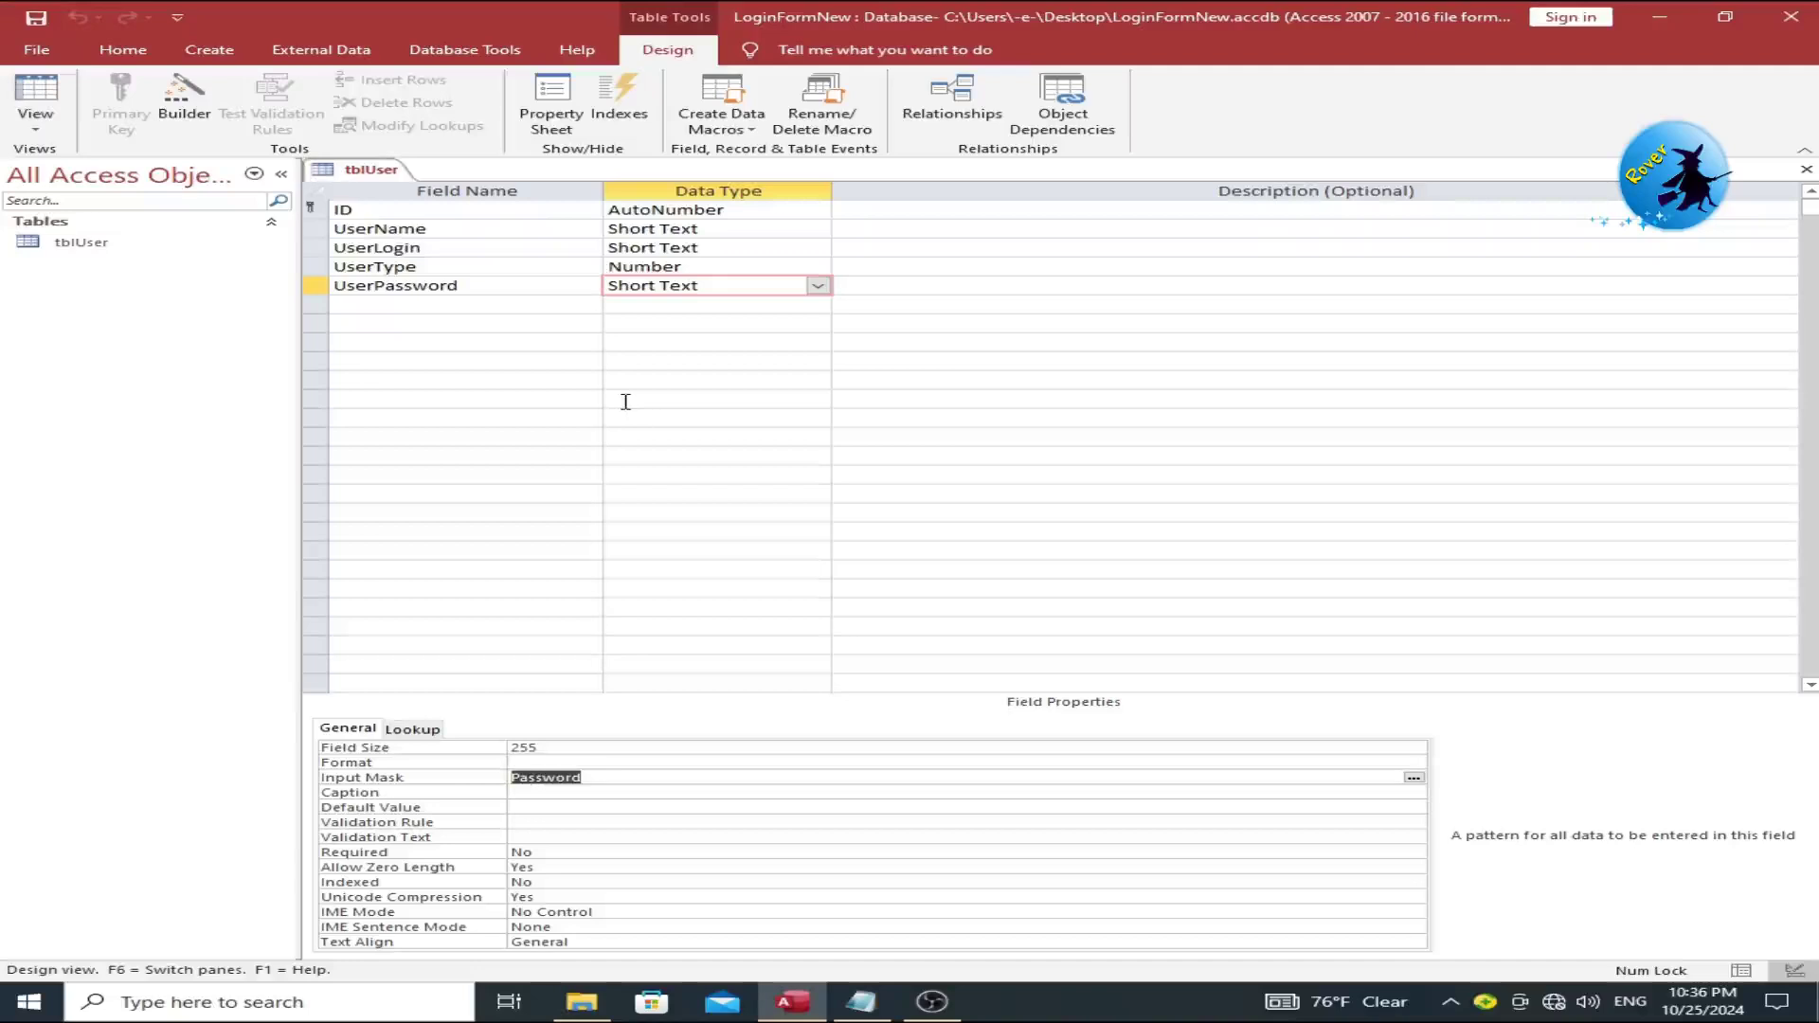
# Step: Save the tblUser design and close the table from Datasheet View
pyautogui.click(38, 17)
pyautogui.click(45, 104)
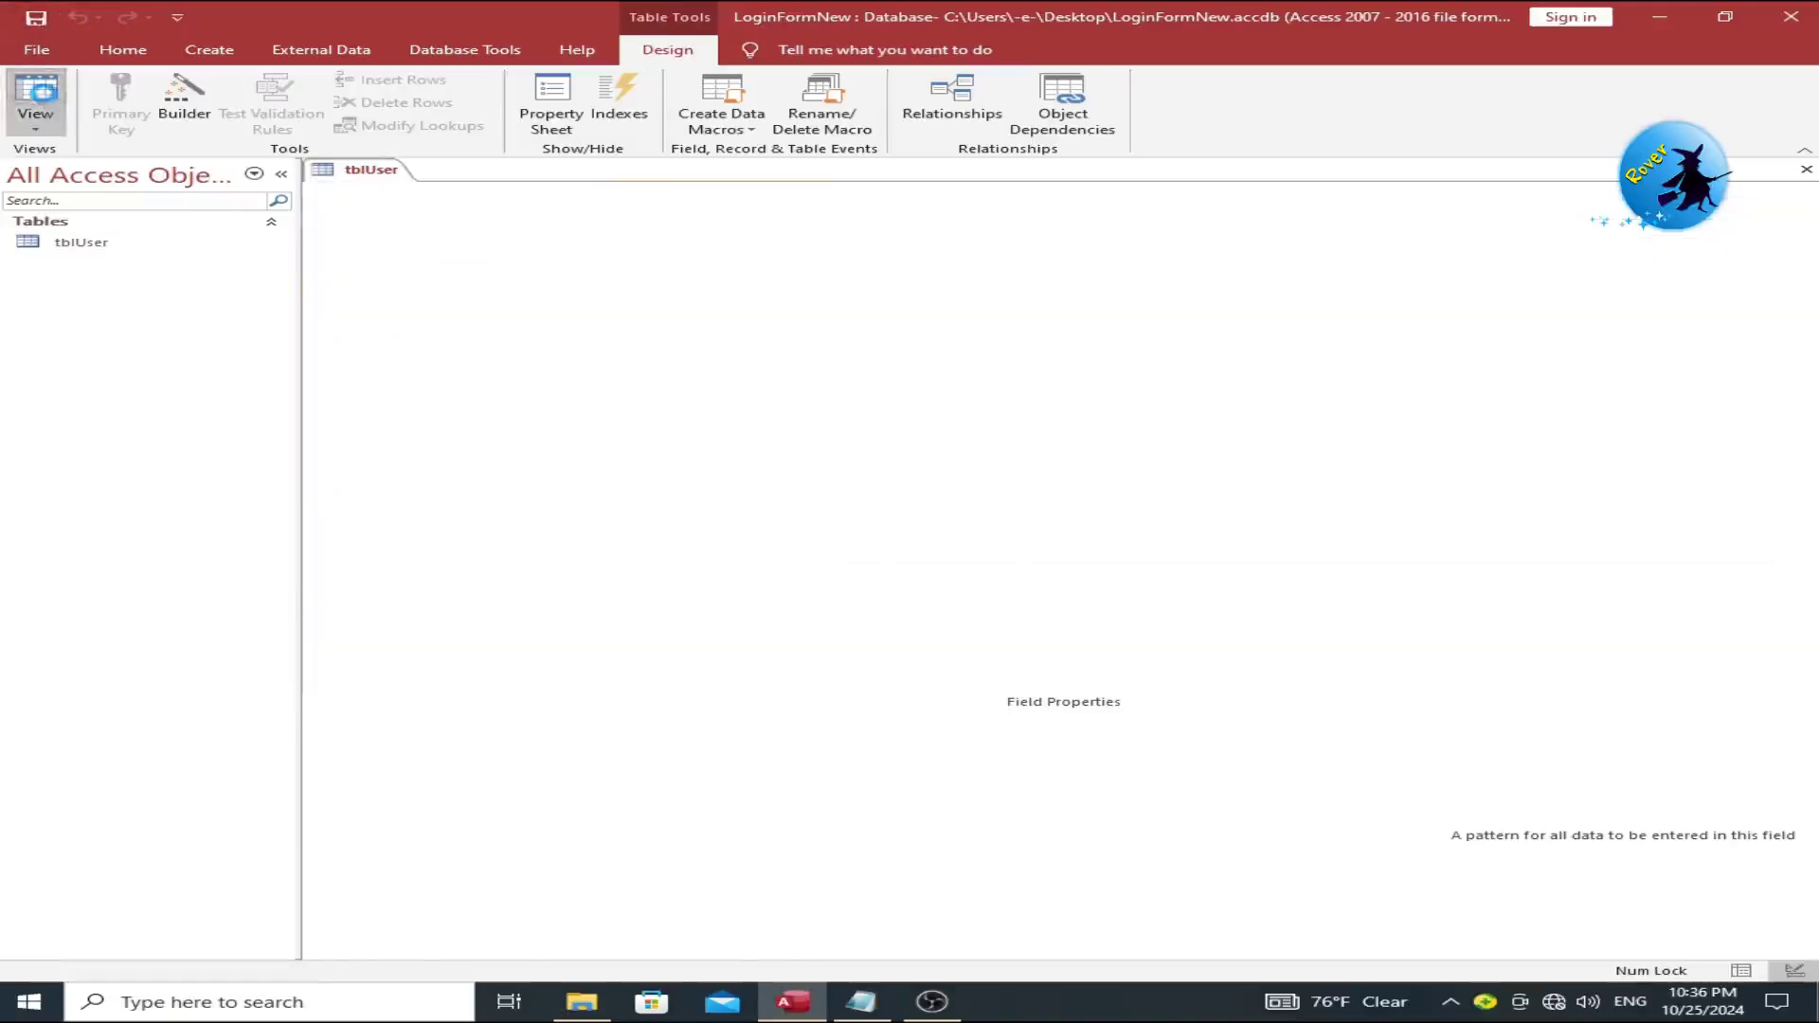
pyautogui.click(50, 116)
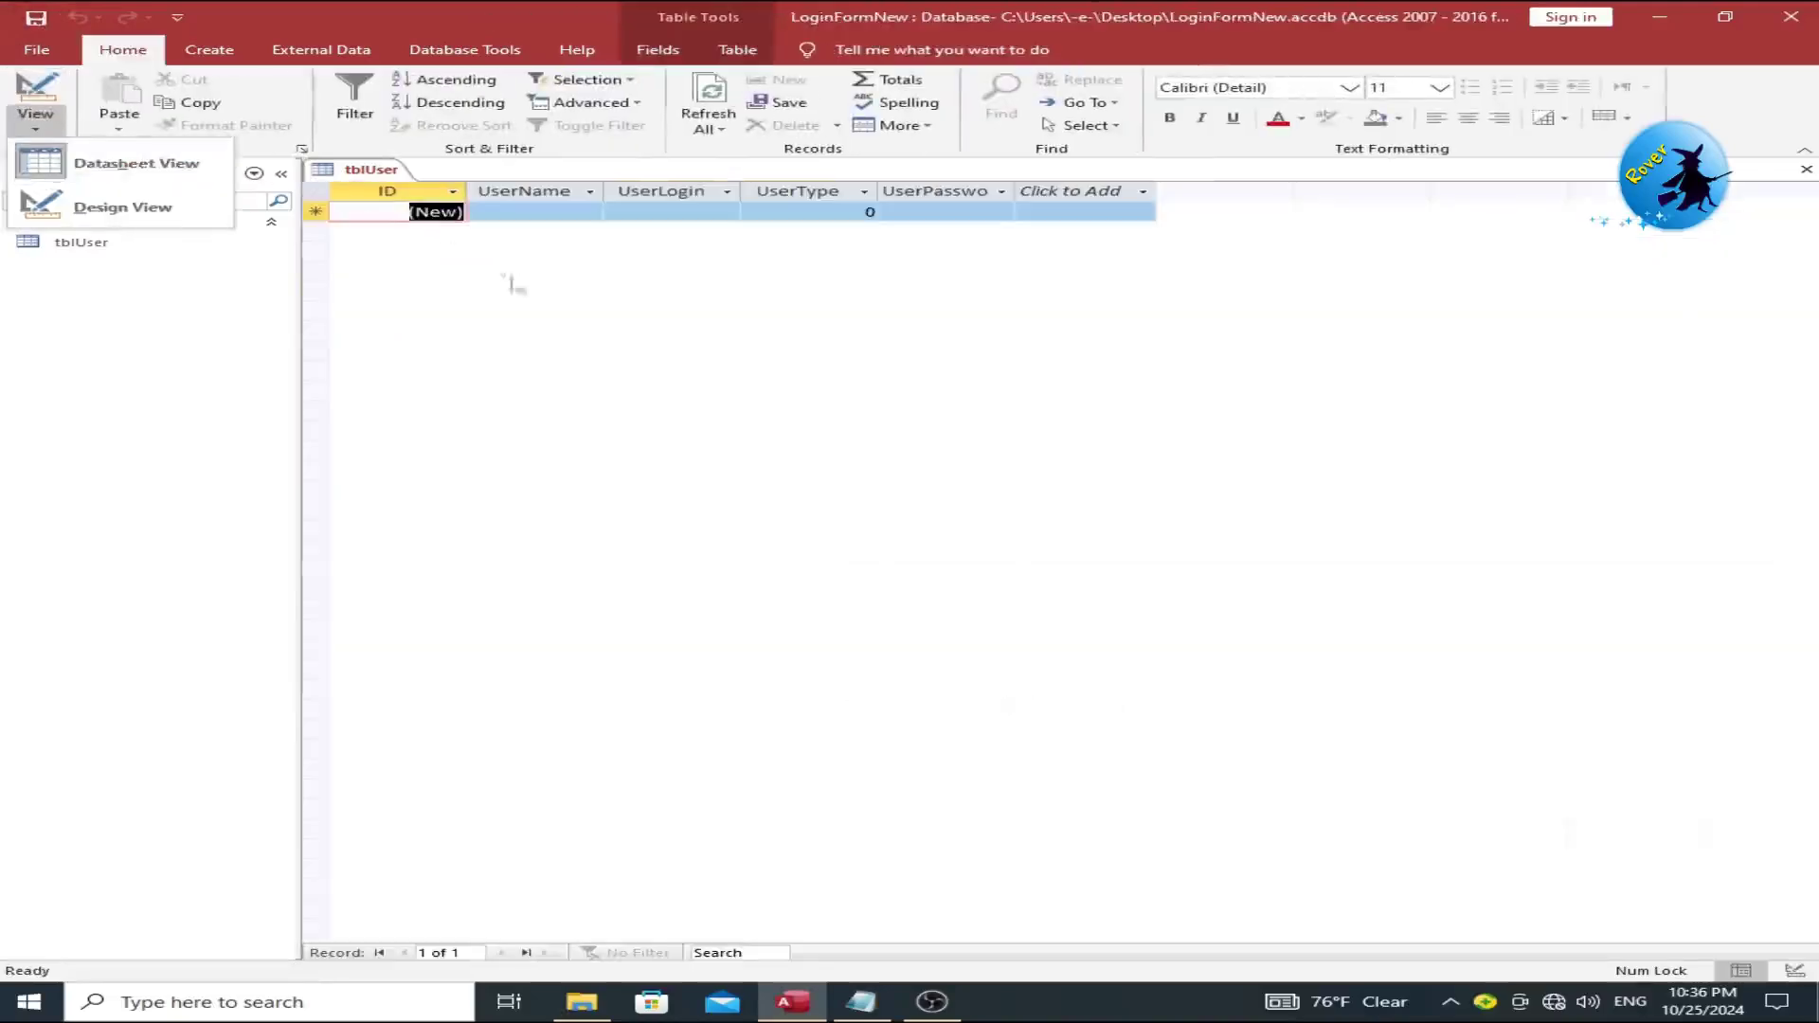
pyautogui.click(566, 326)
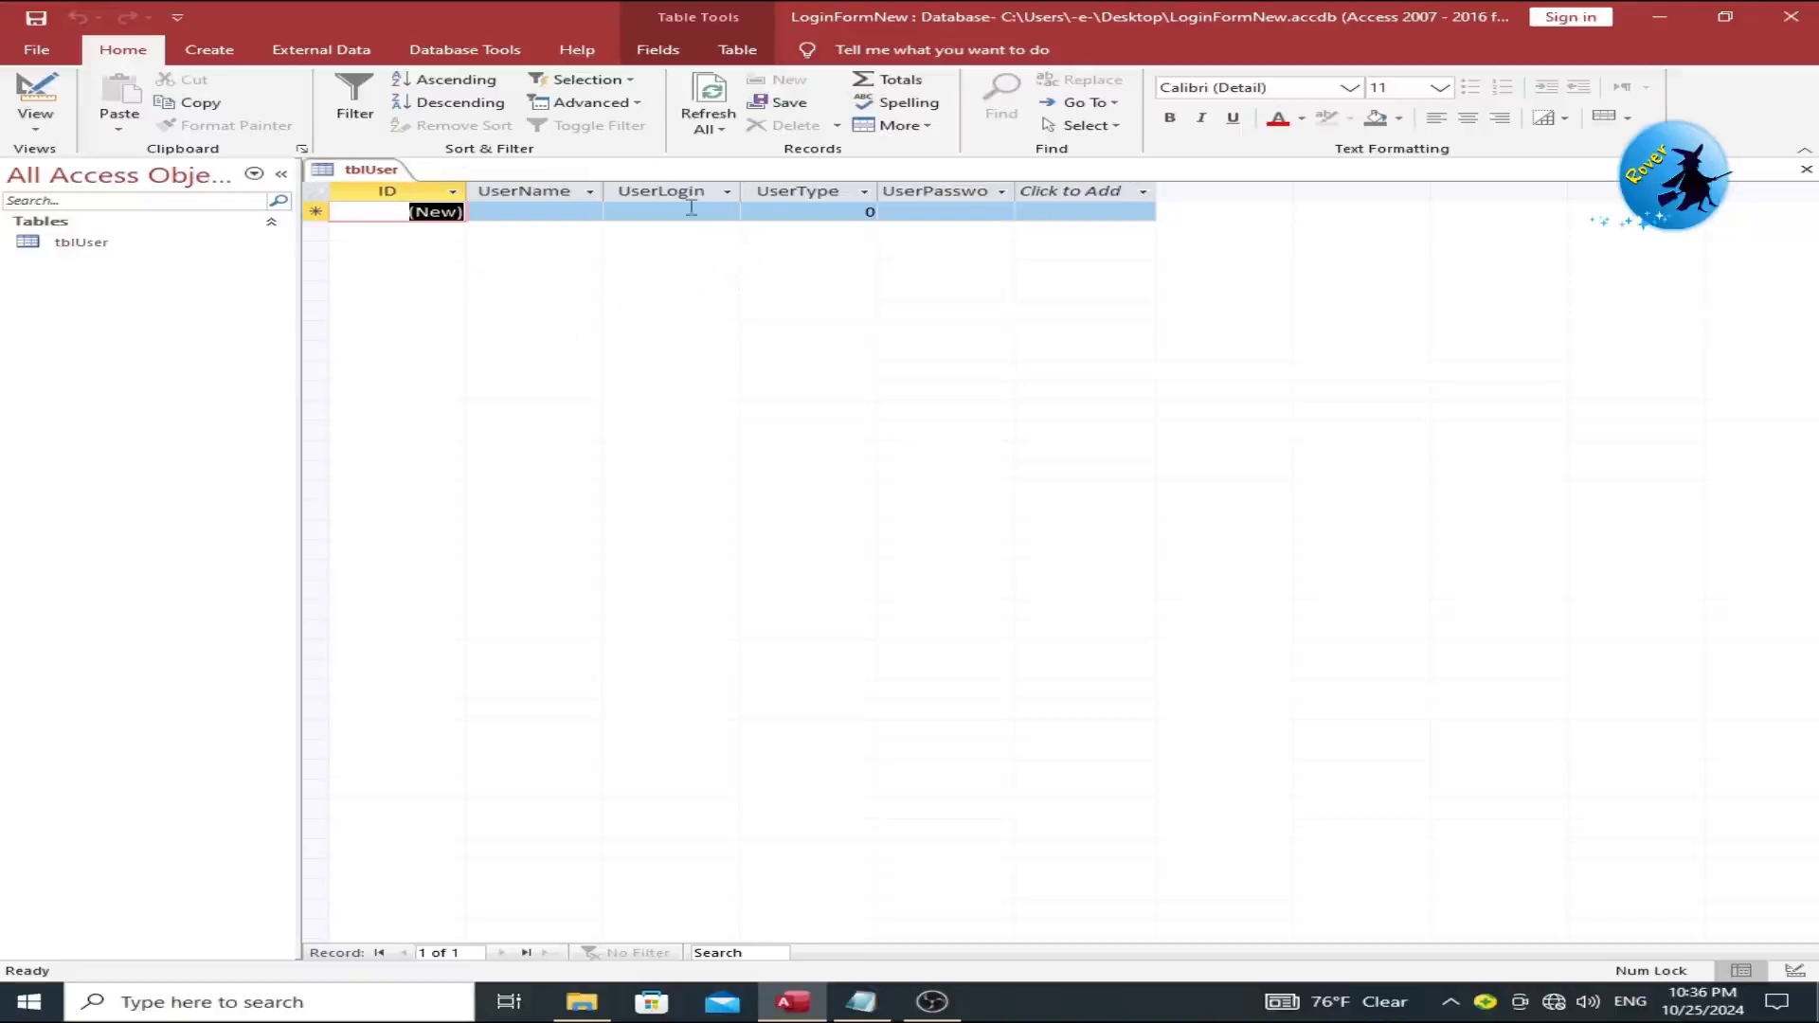
pyautogui.rightClick(358, 174)
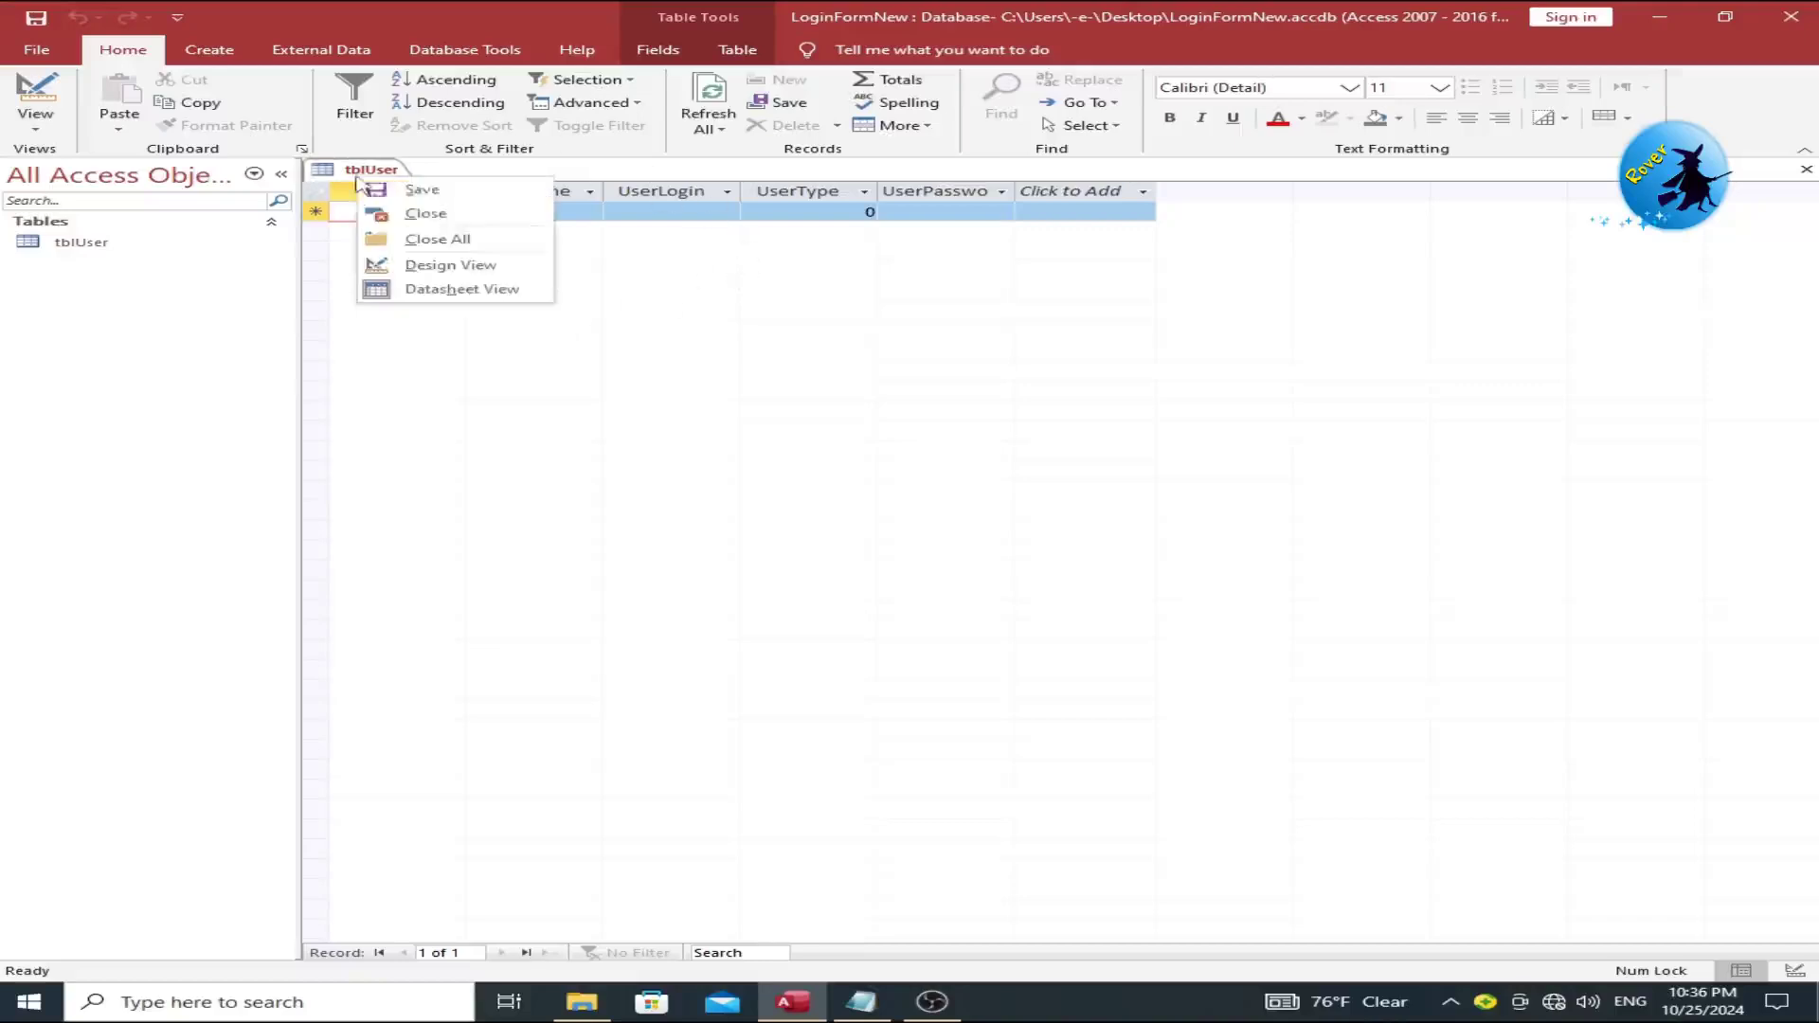
pyautogui.click(392, 214)
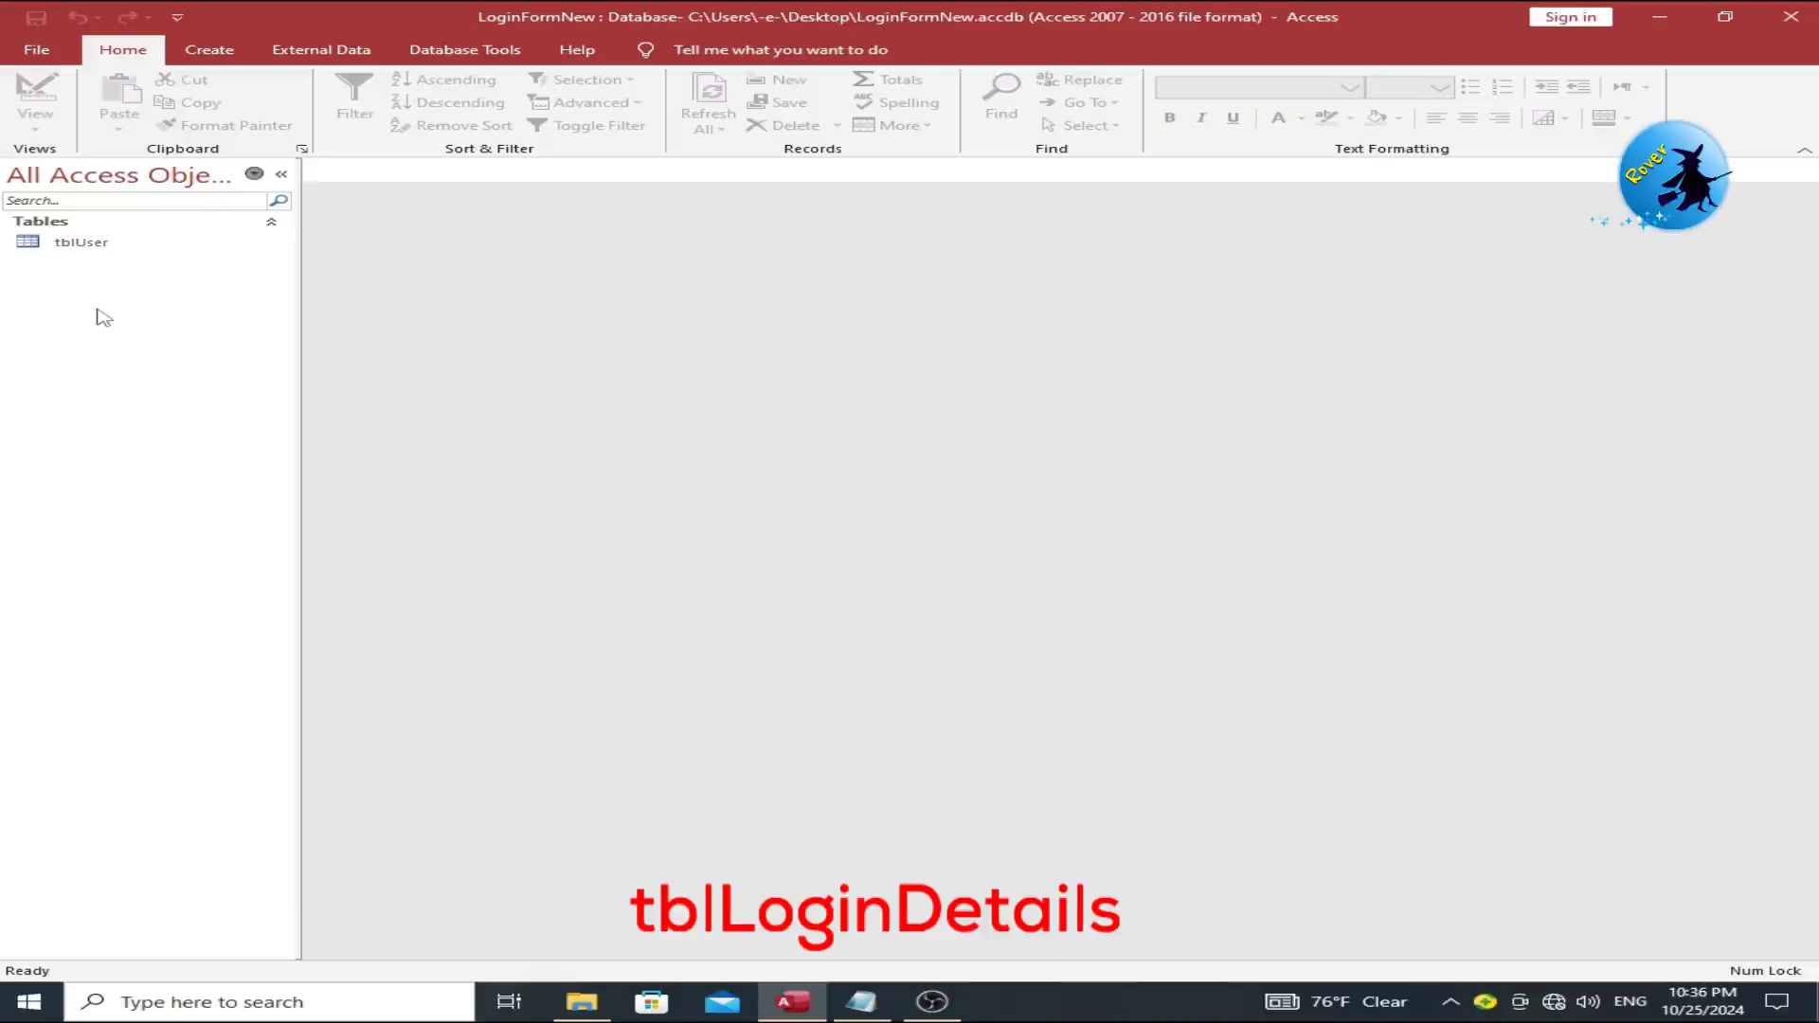
# Step: Create a second table and save it as tblLoginDetails
pyautogui.click(209, 49)
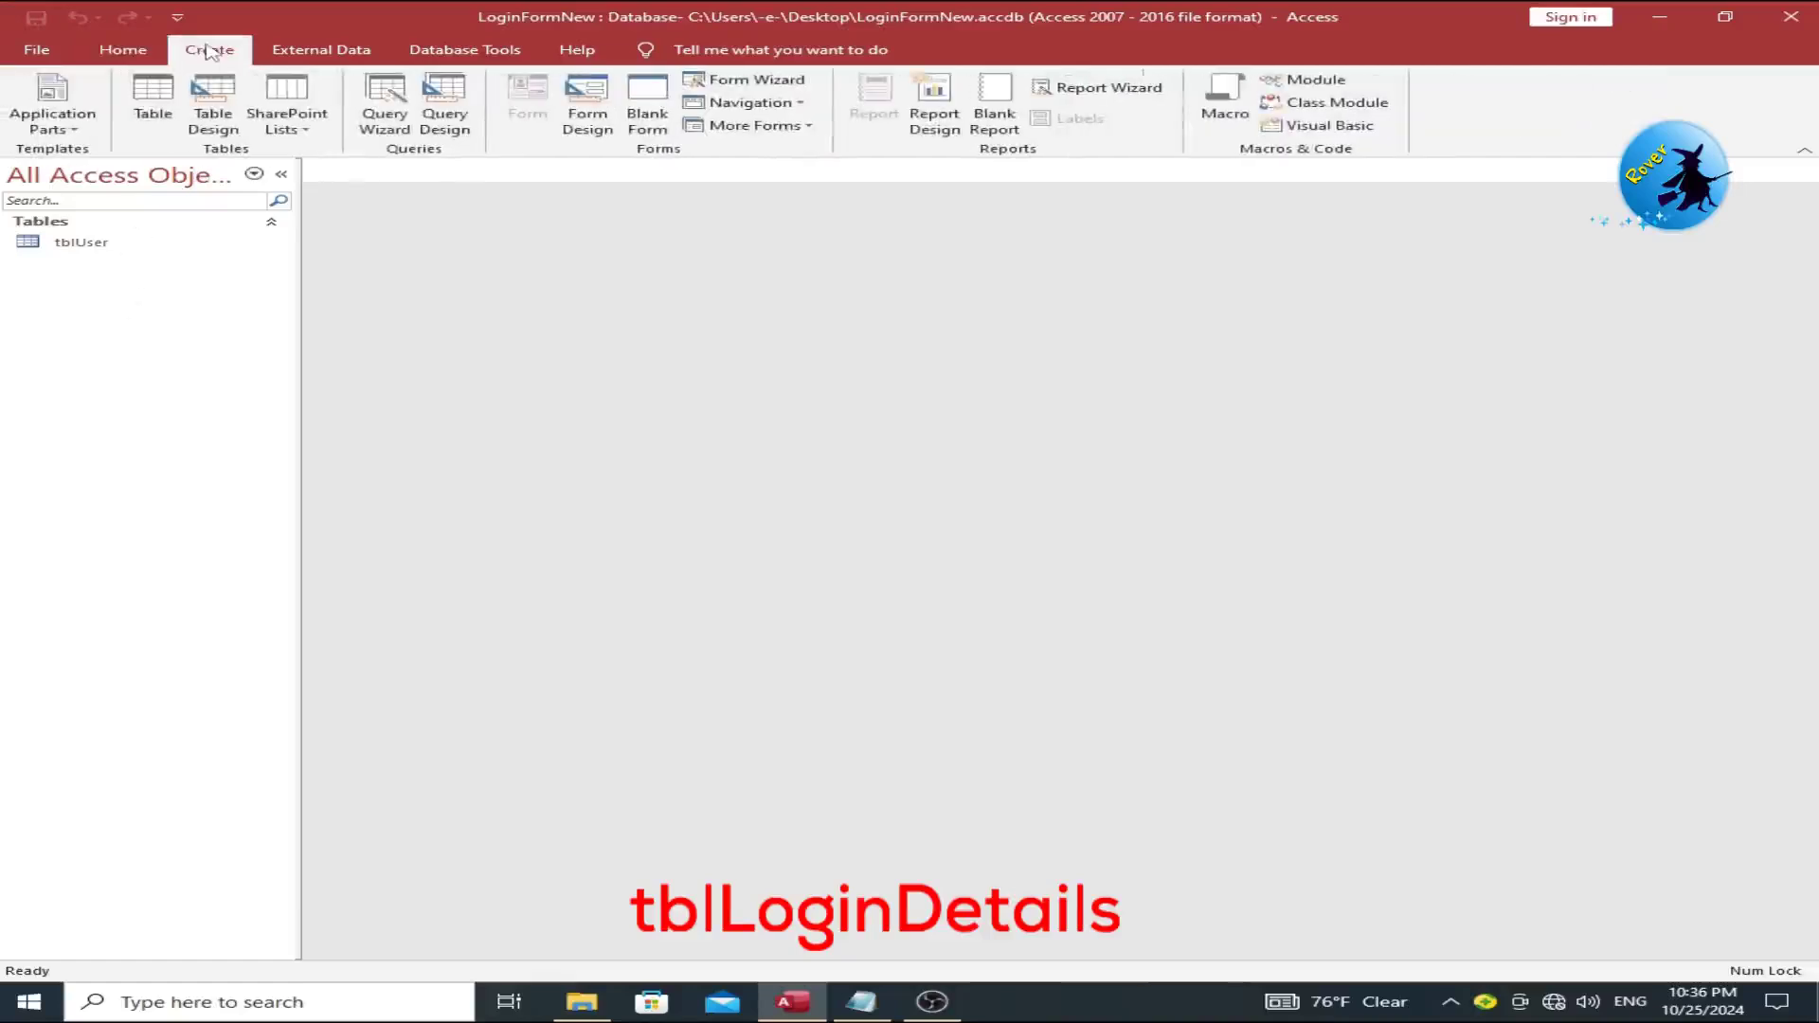
pyautogui.click(147, 126)
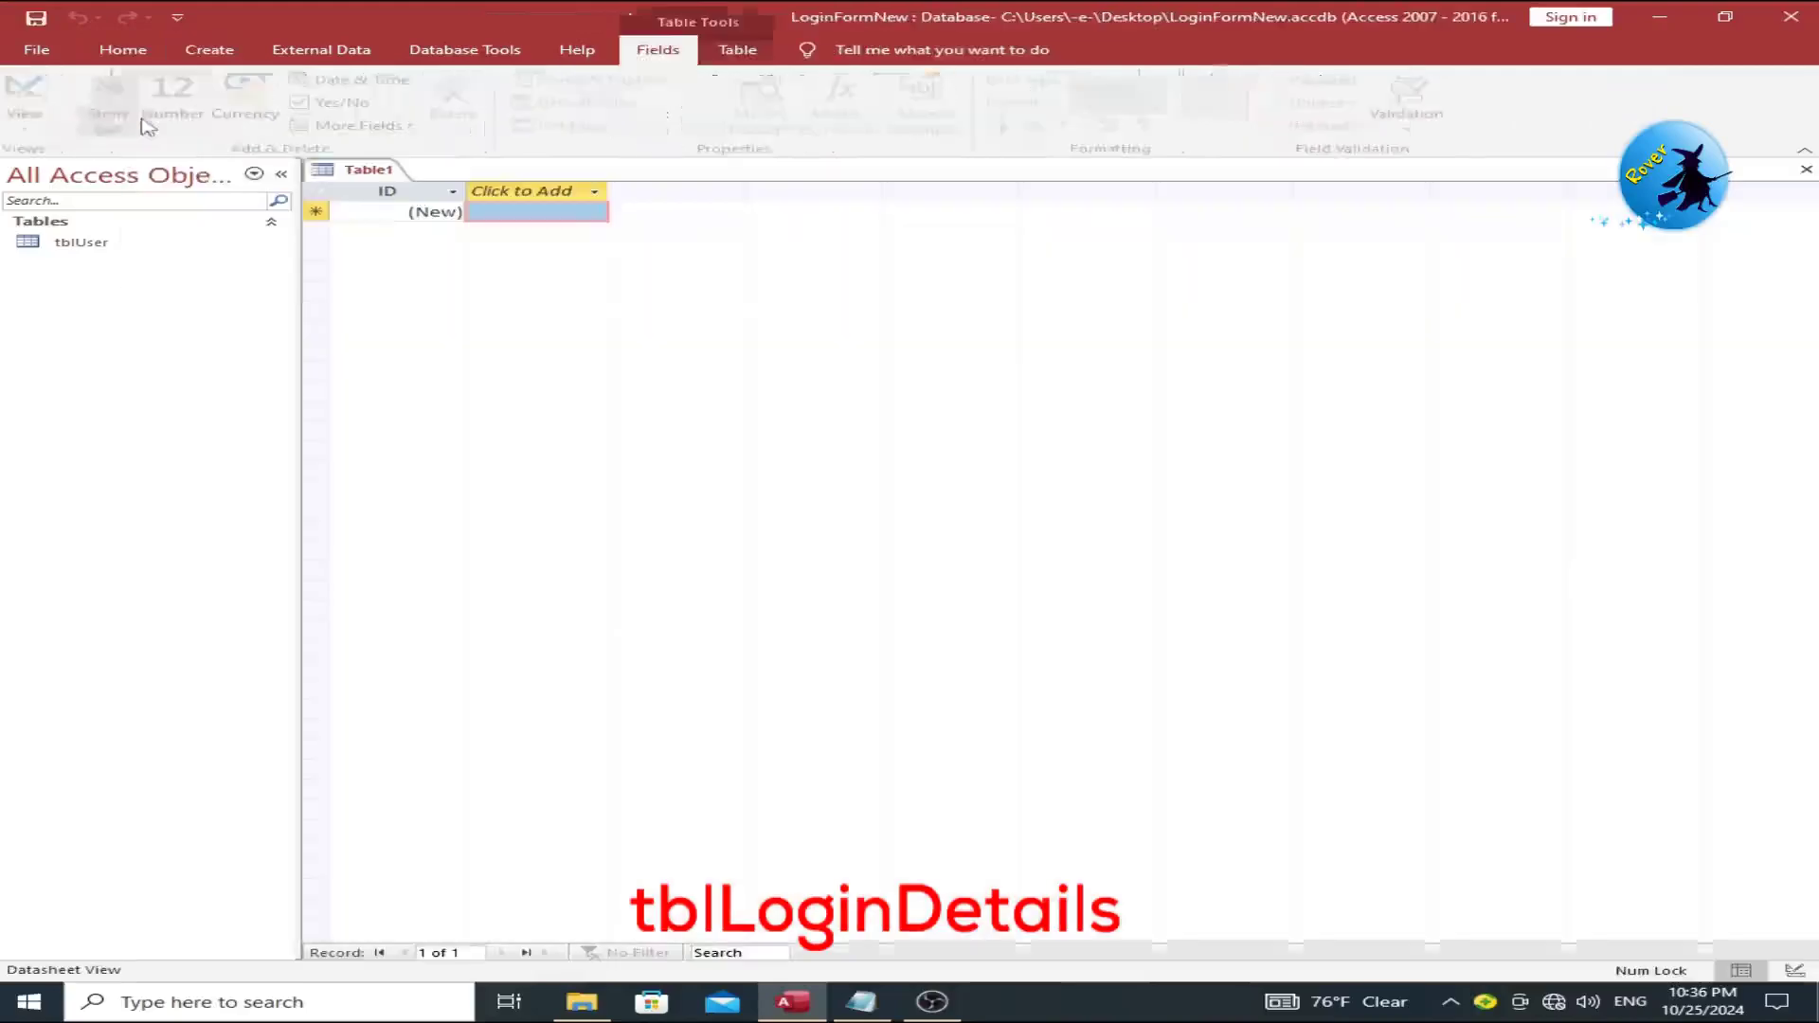
pyautogui.click(36, 19)
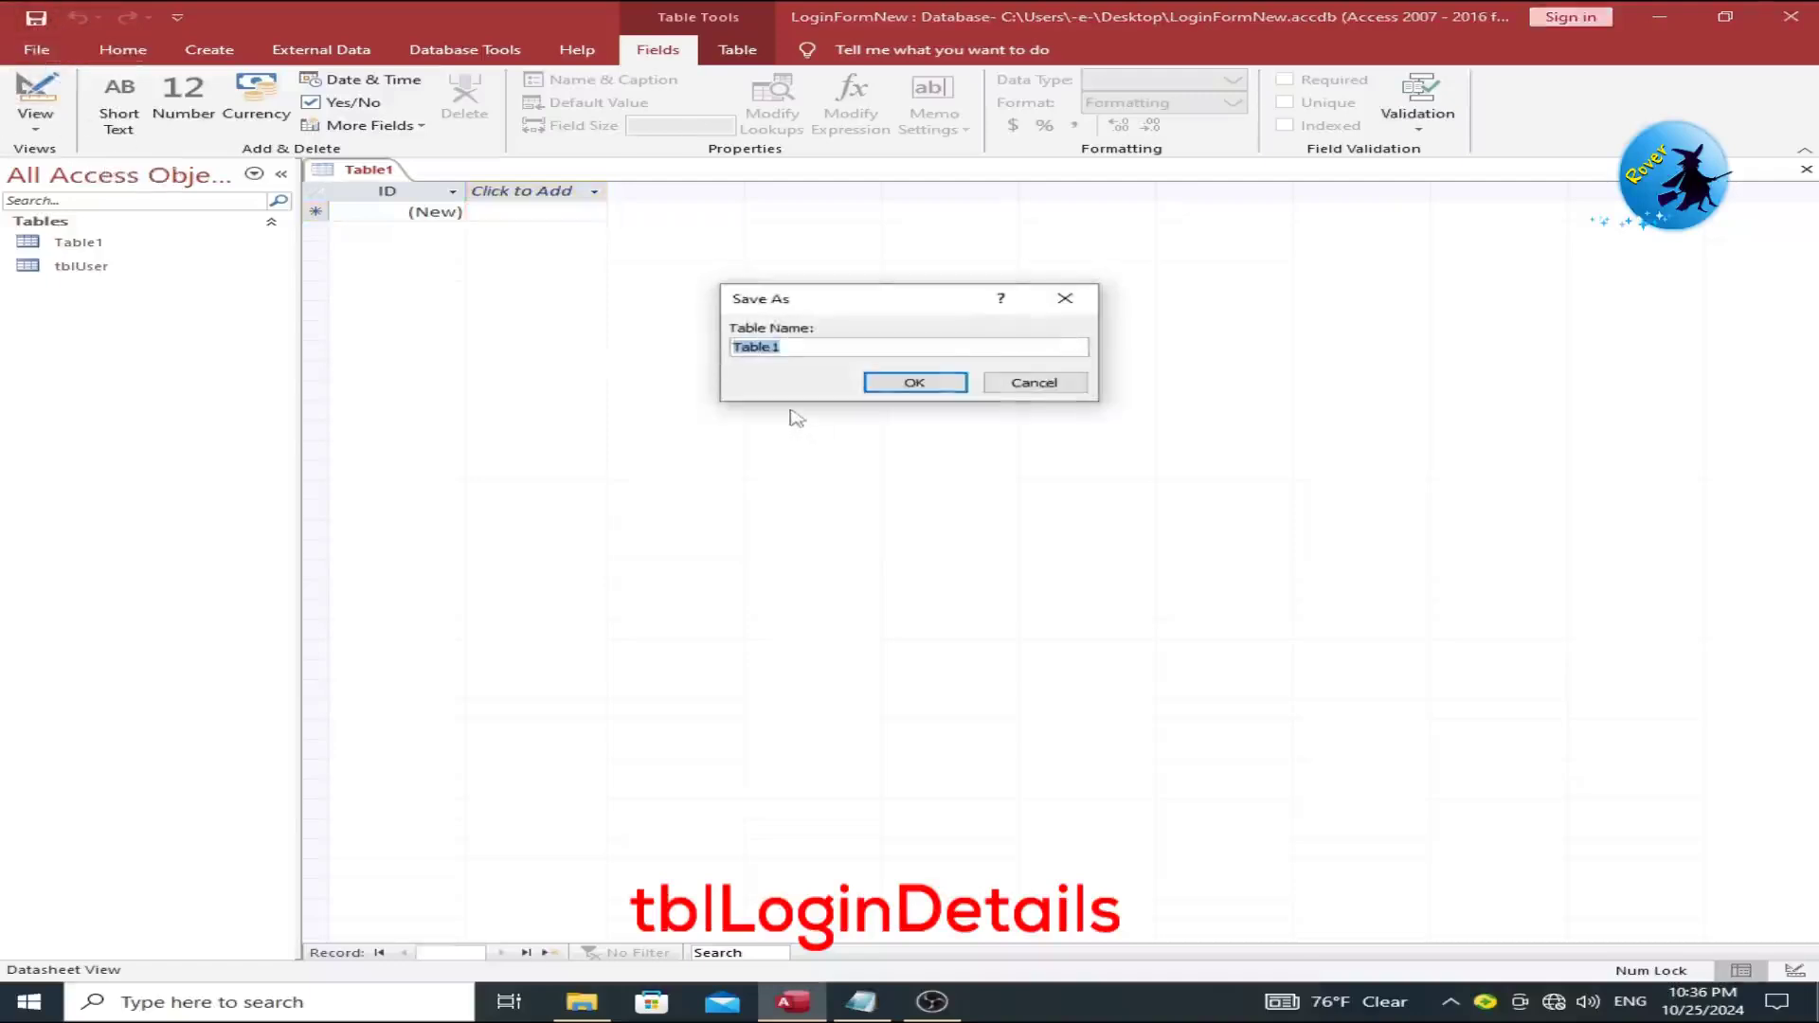
pyautogui.write('tbl')
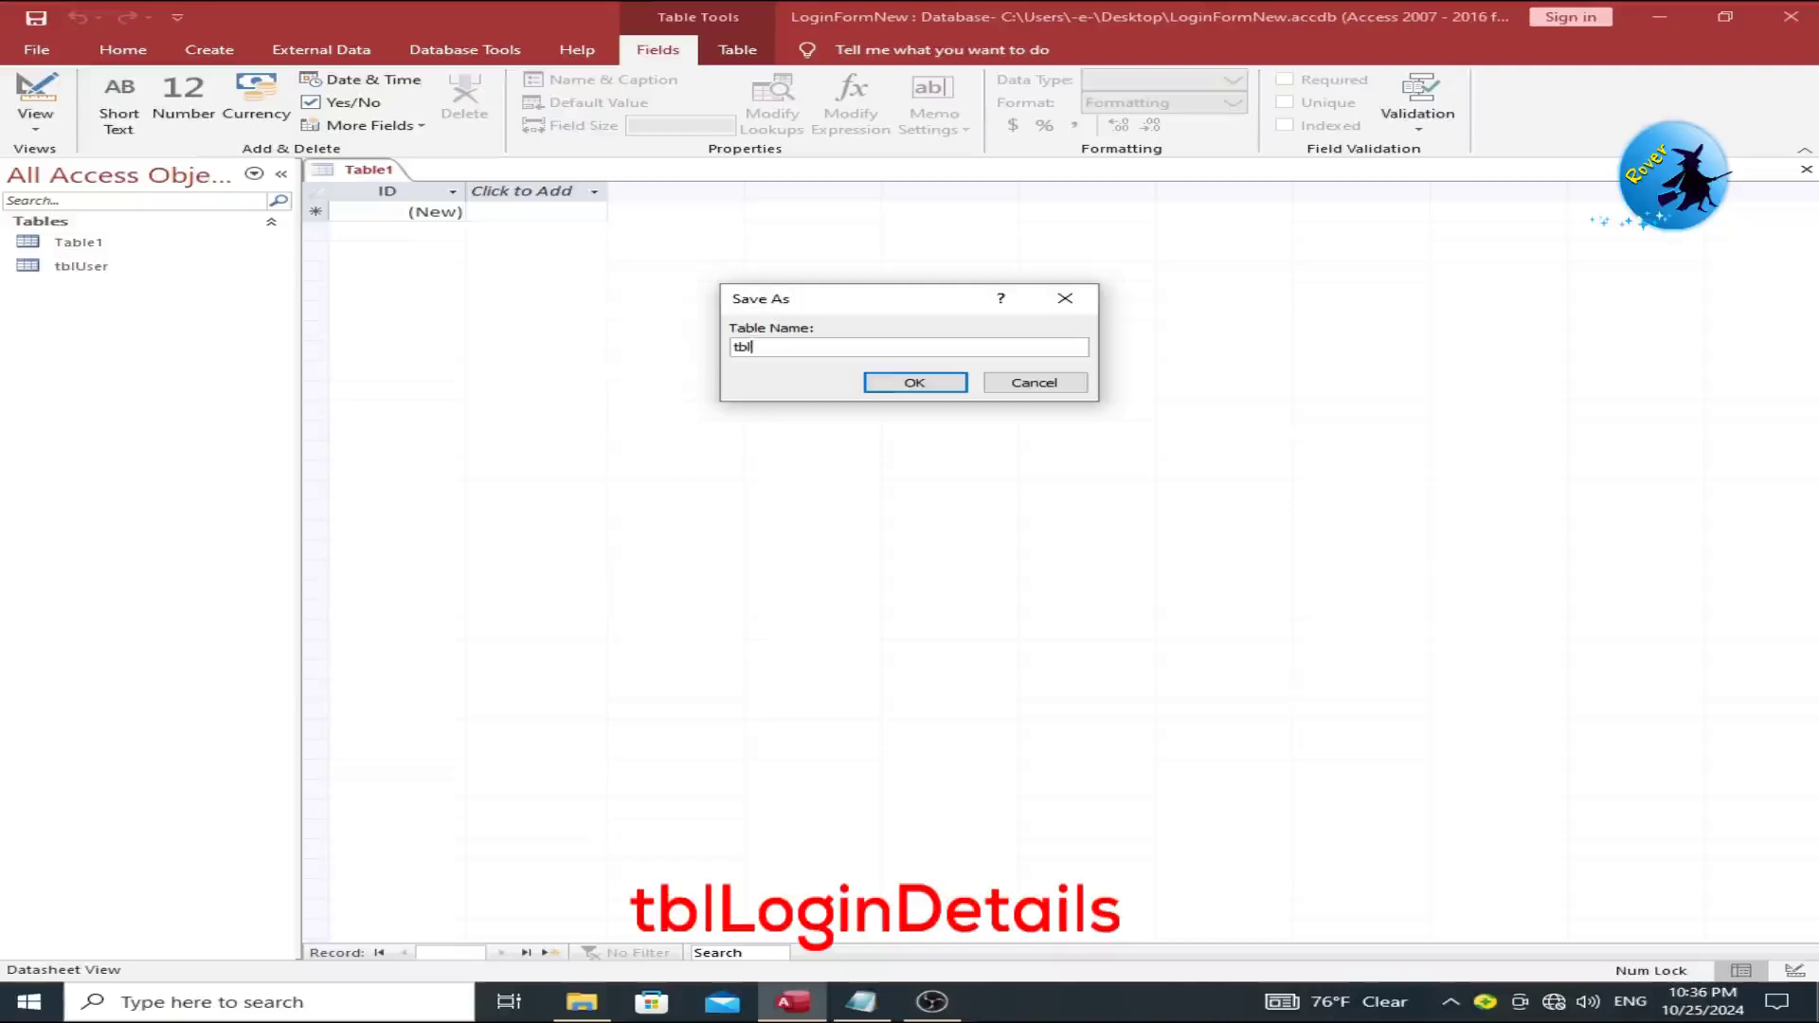
pyautogui.write('LoginDetails')
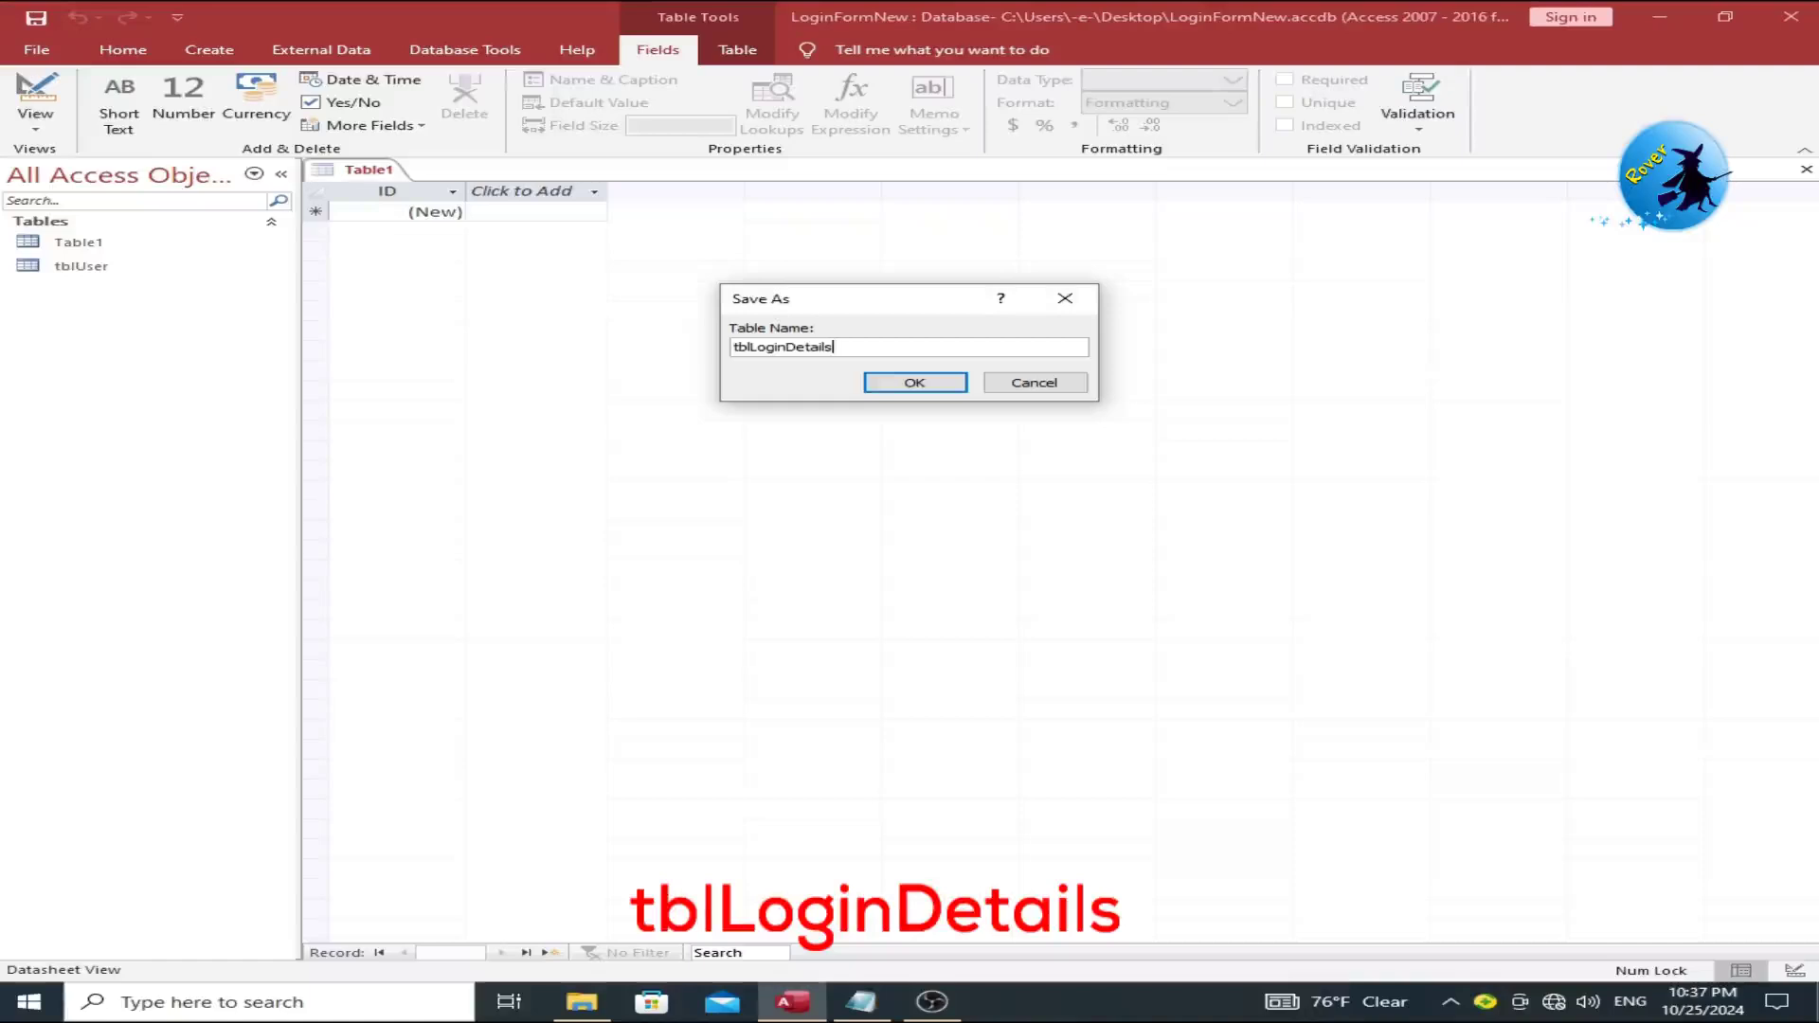
pyautogui.click(914, 382)
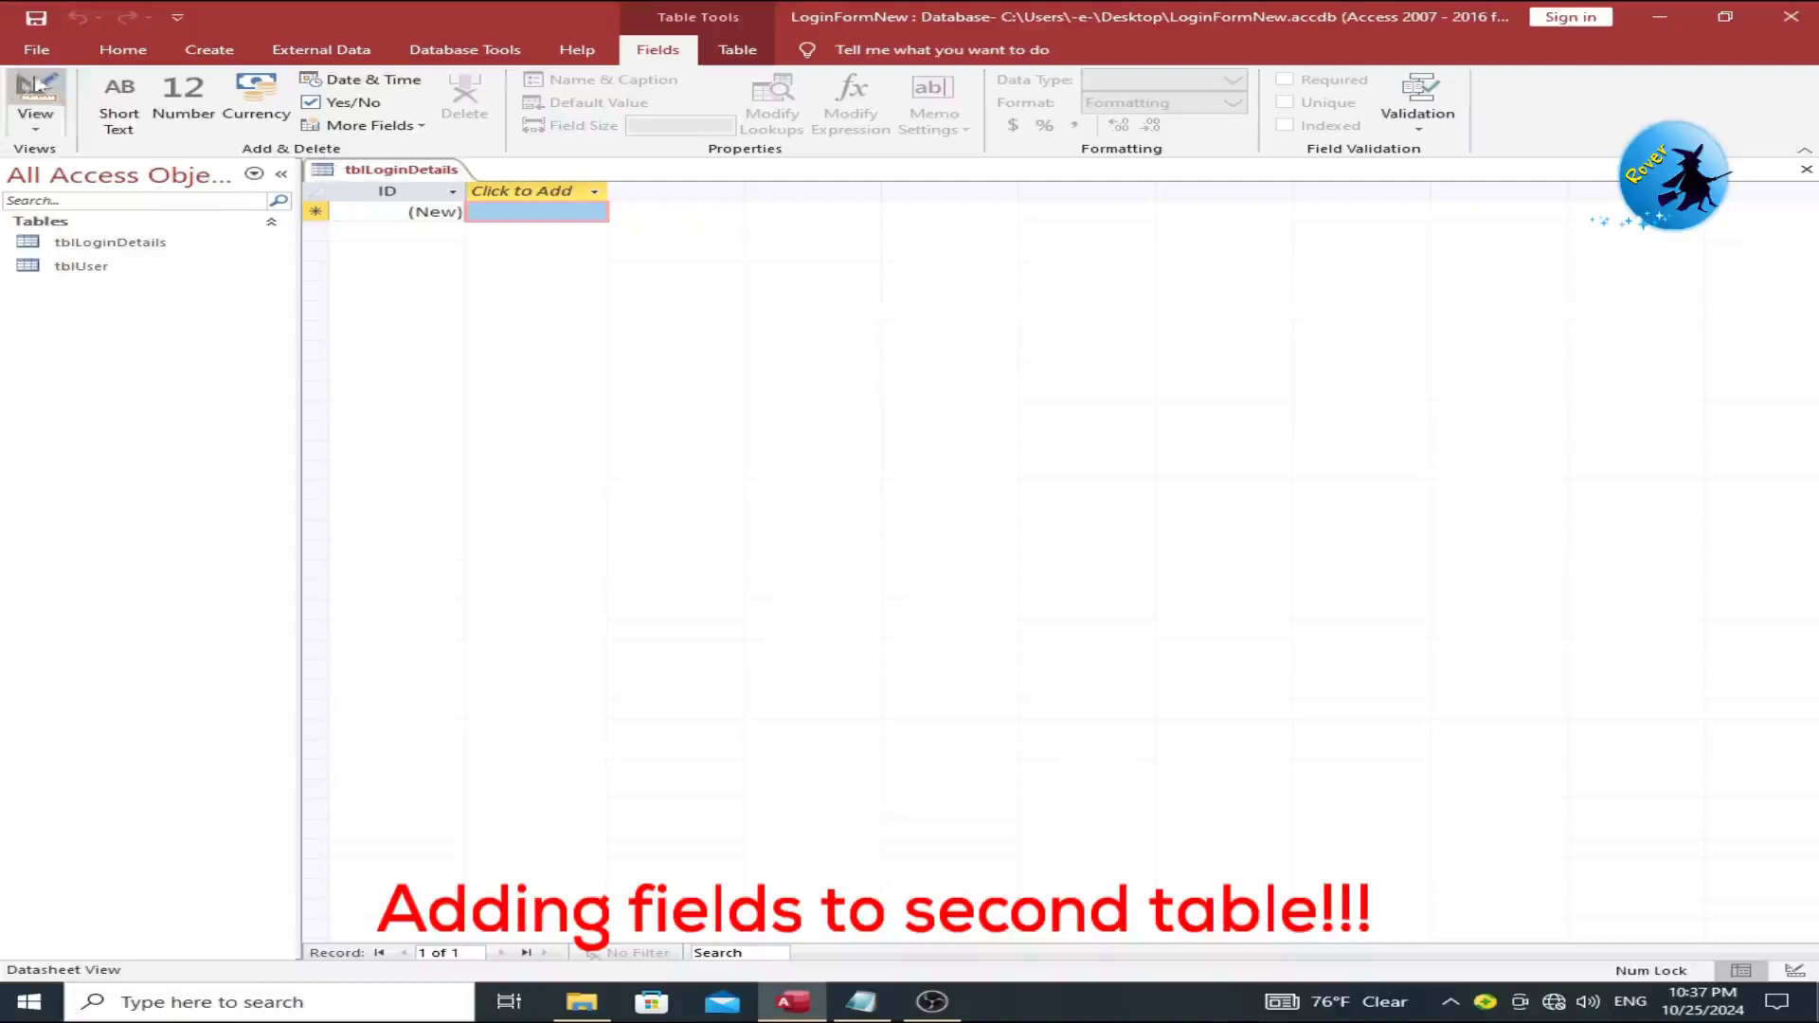
# Step: Open tblLoginDetails in Design View and rename its ID field to LoginID
pyautogui.click(35, 120)
pyautogui.click(85, 207)
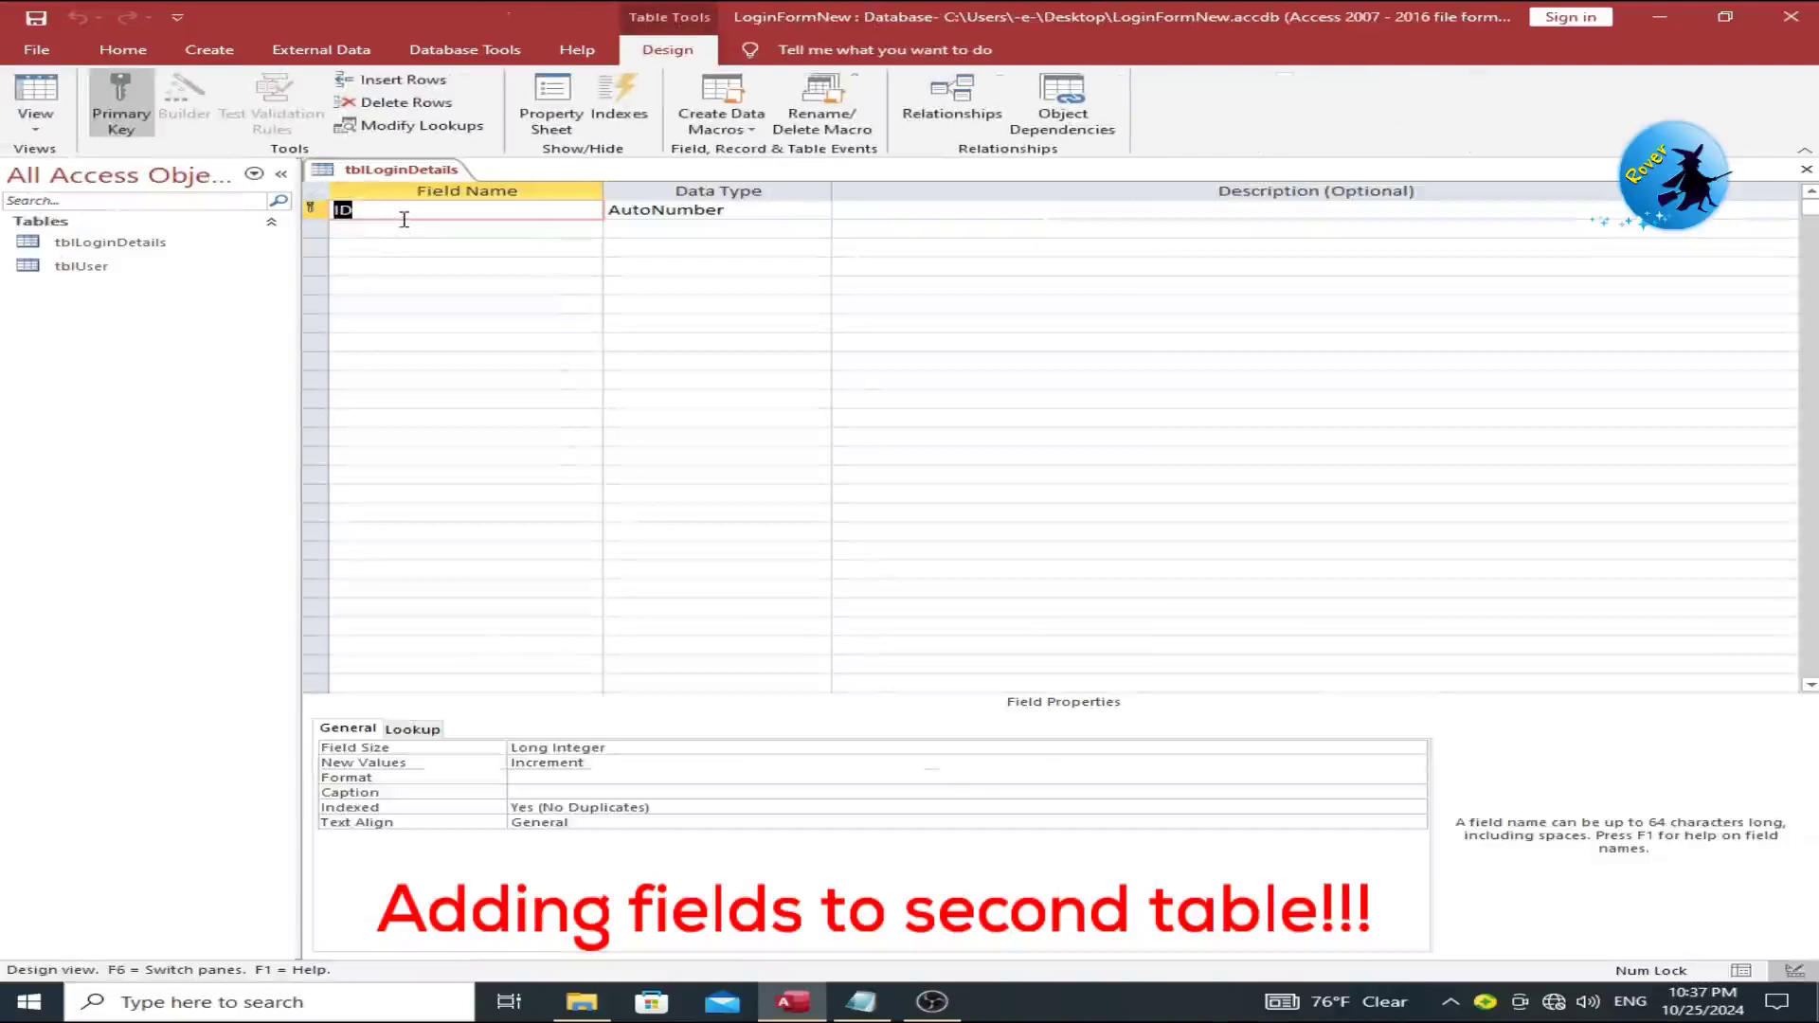
pyautogui.click(356, 210)
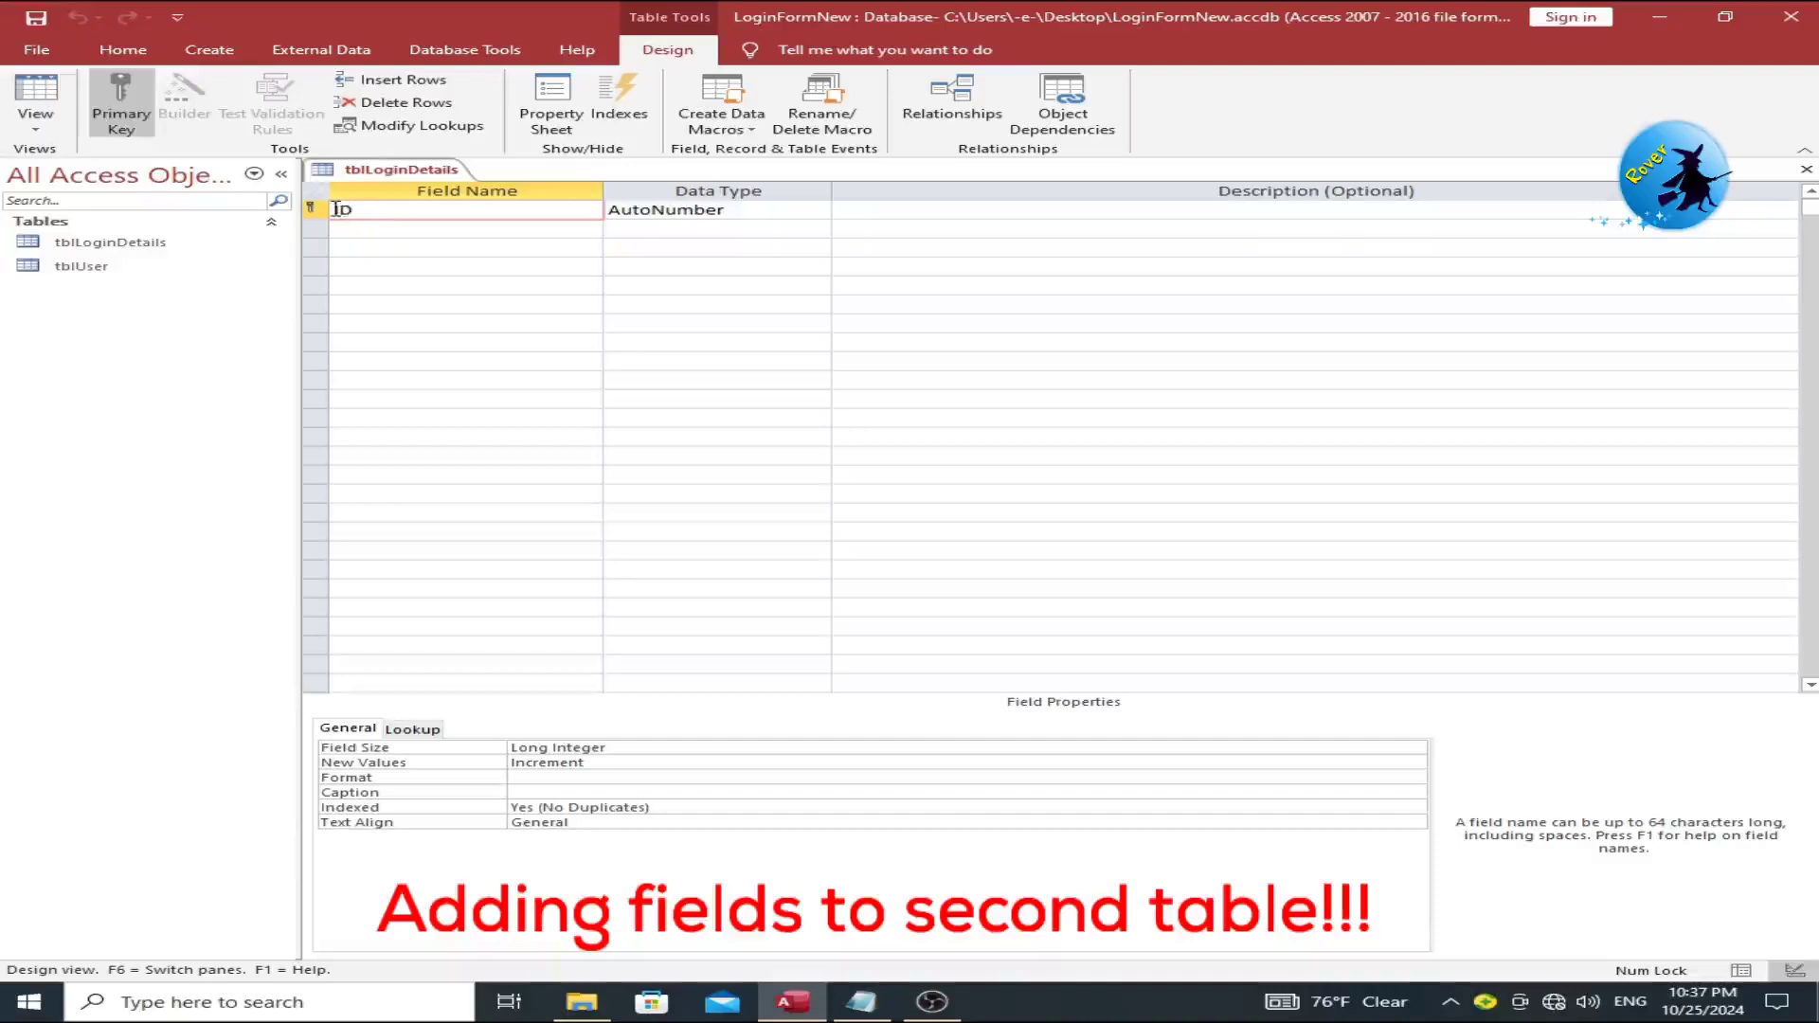
pyautogui.write('Login')
# Step: Add a UserLogin field with the Short Text data type below LoginID in tblLoginDetails
pyautogui.click(507, 232)
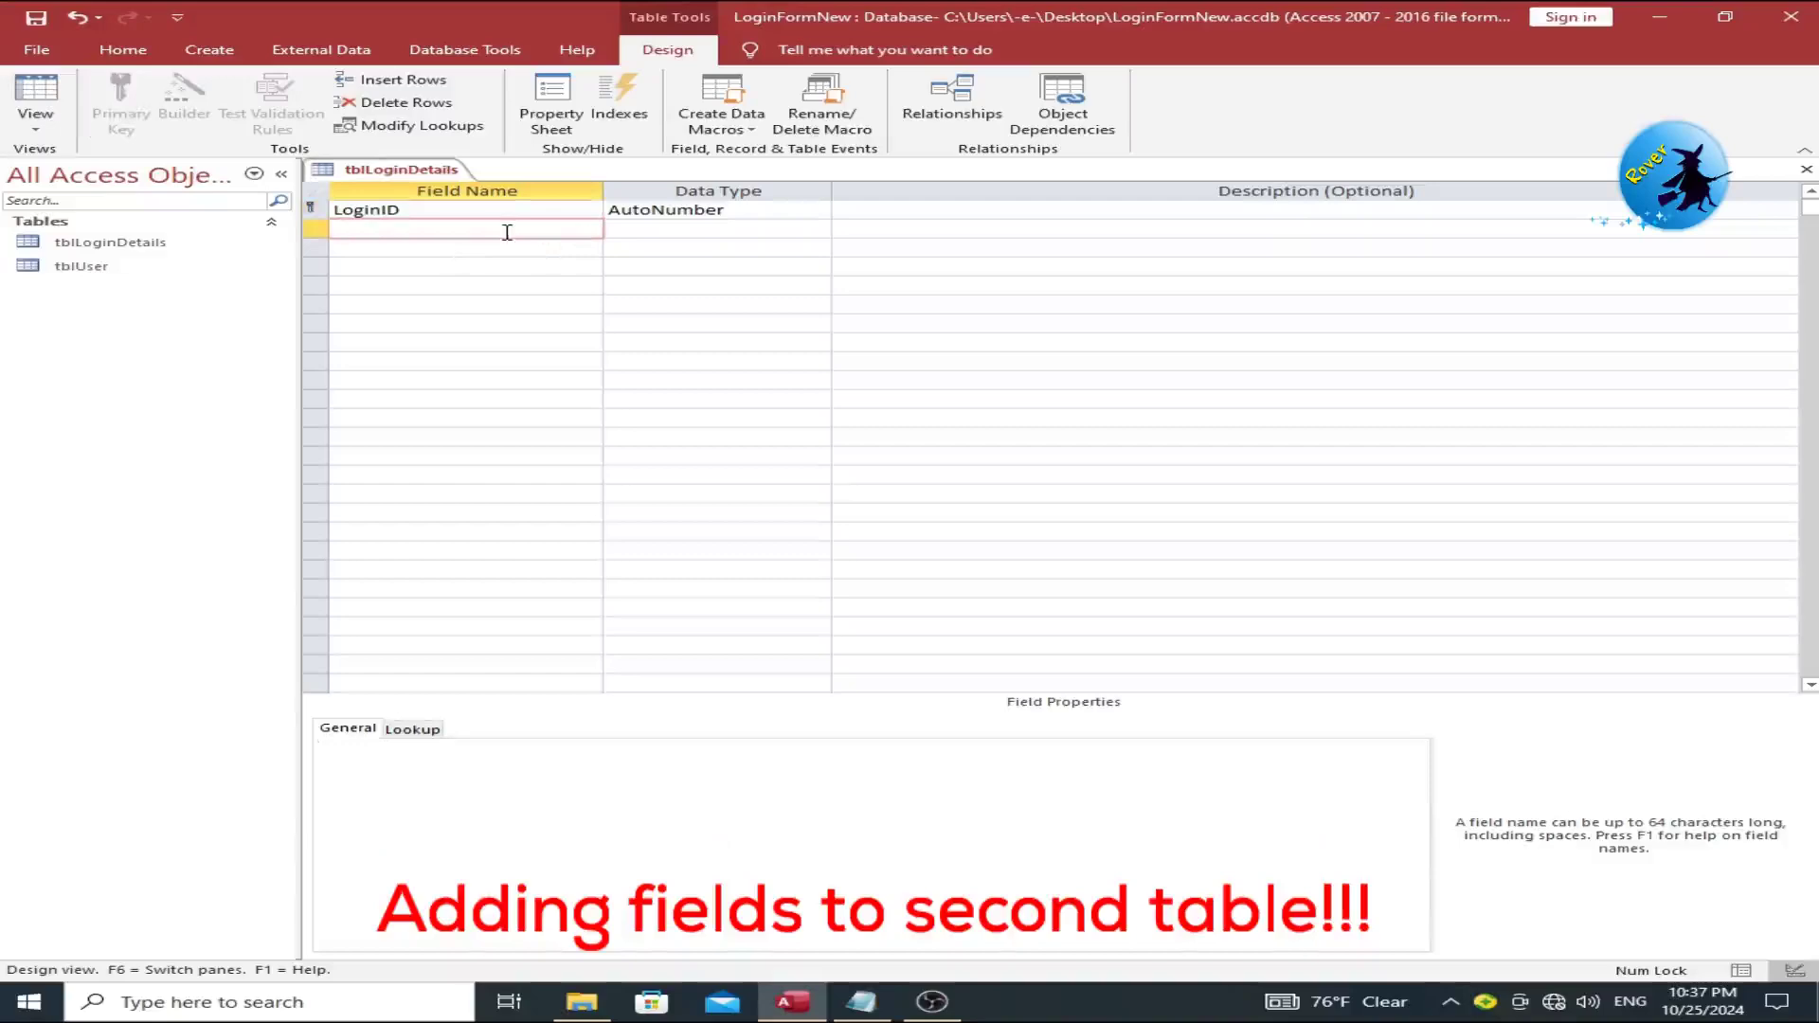
pyautogui.write('U')
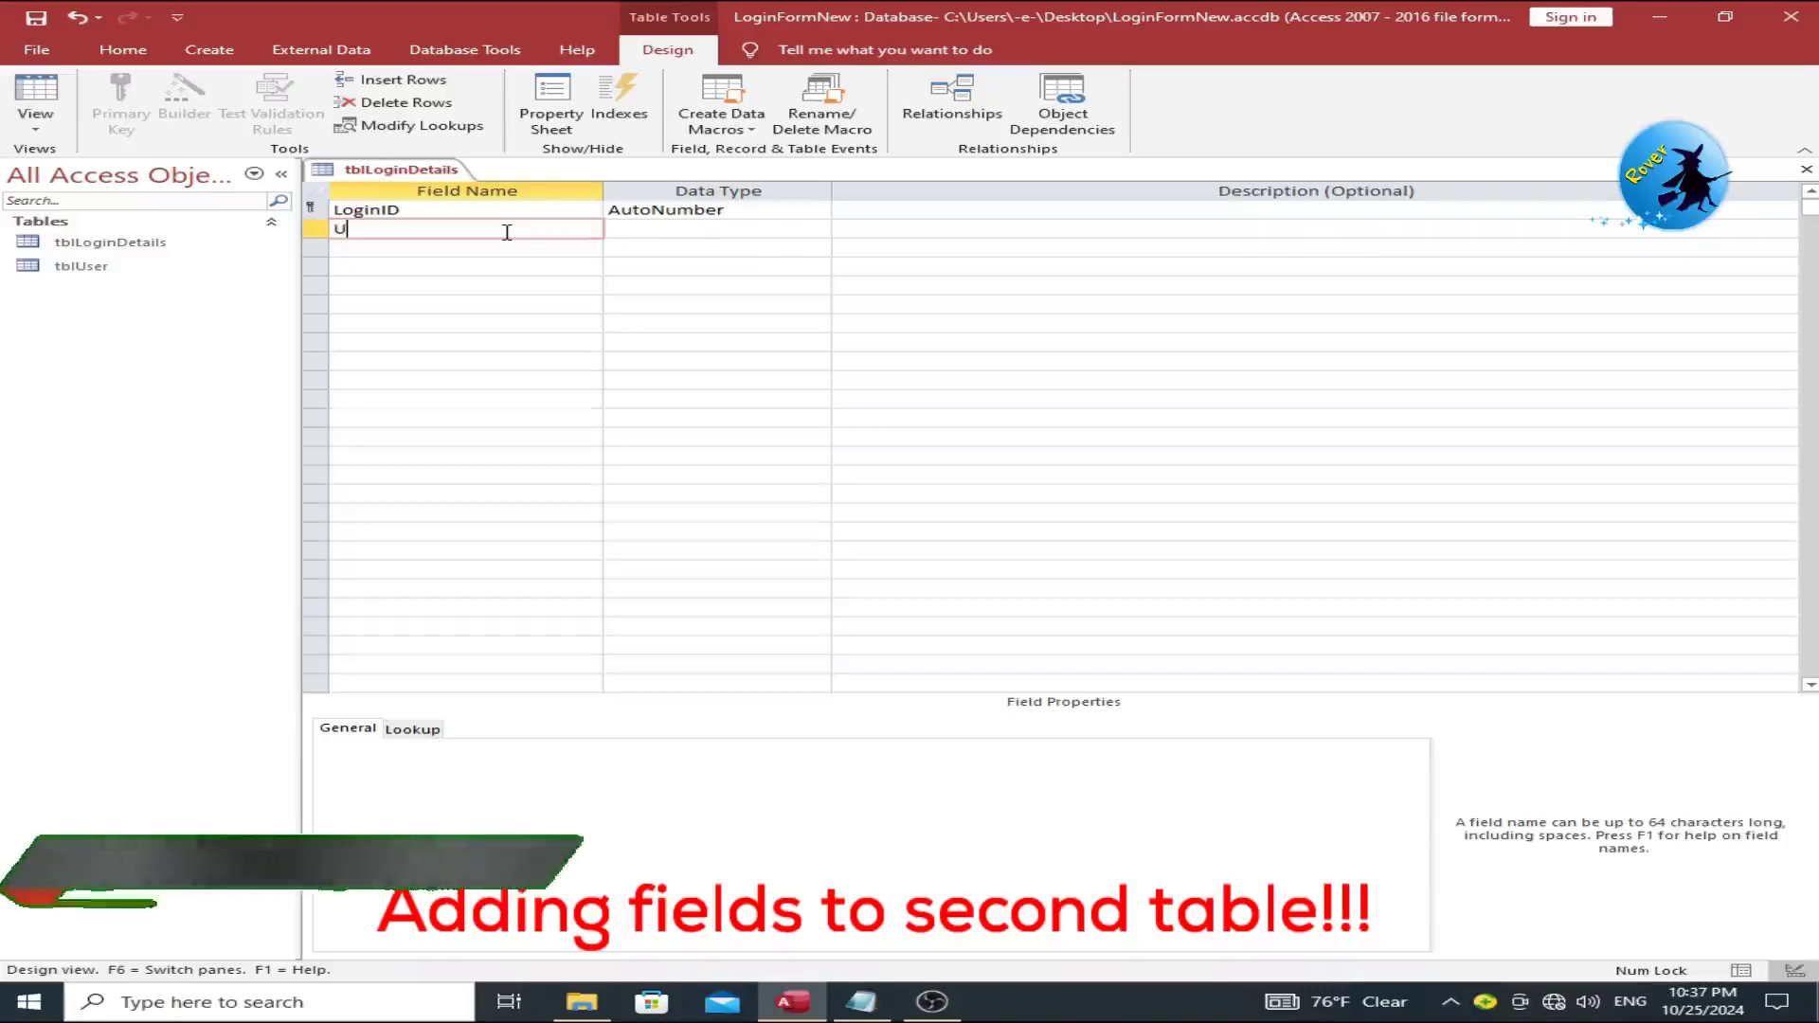
pyautogui.write('serL')
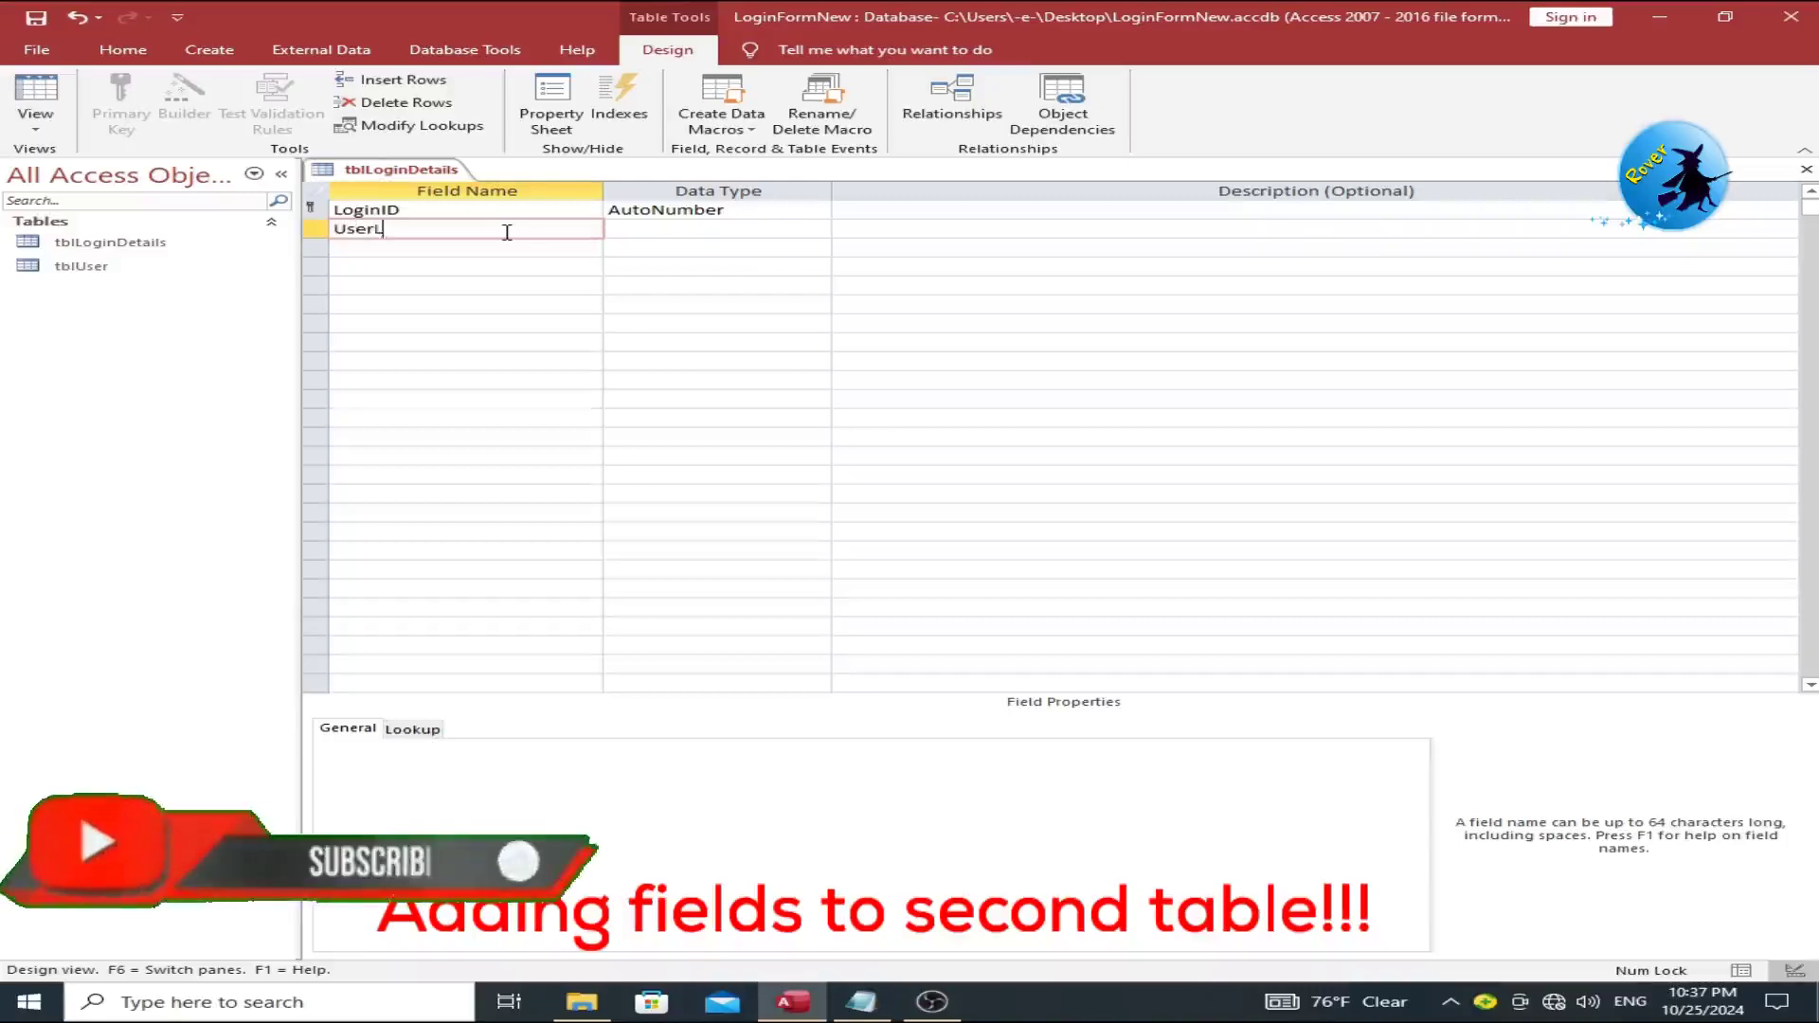
pyautogui.write('ogin')
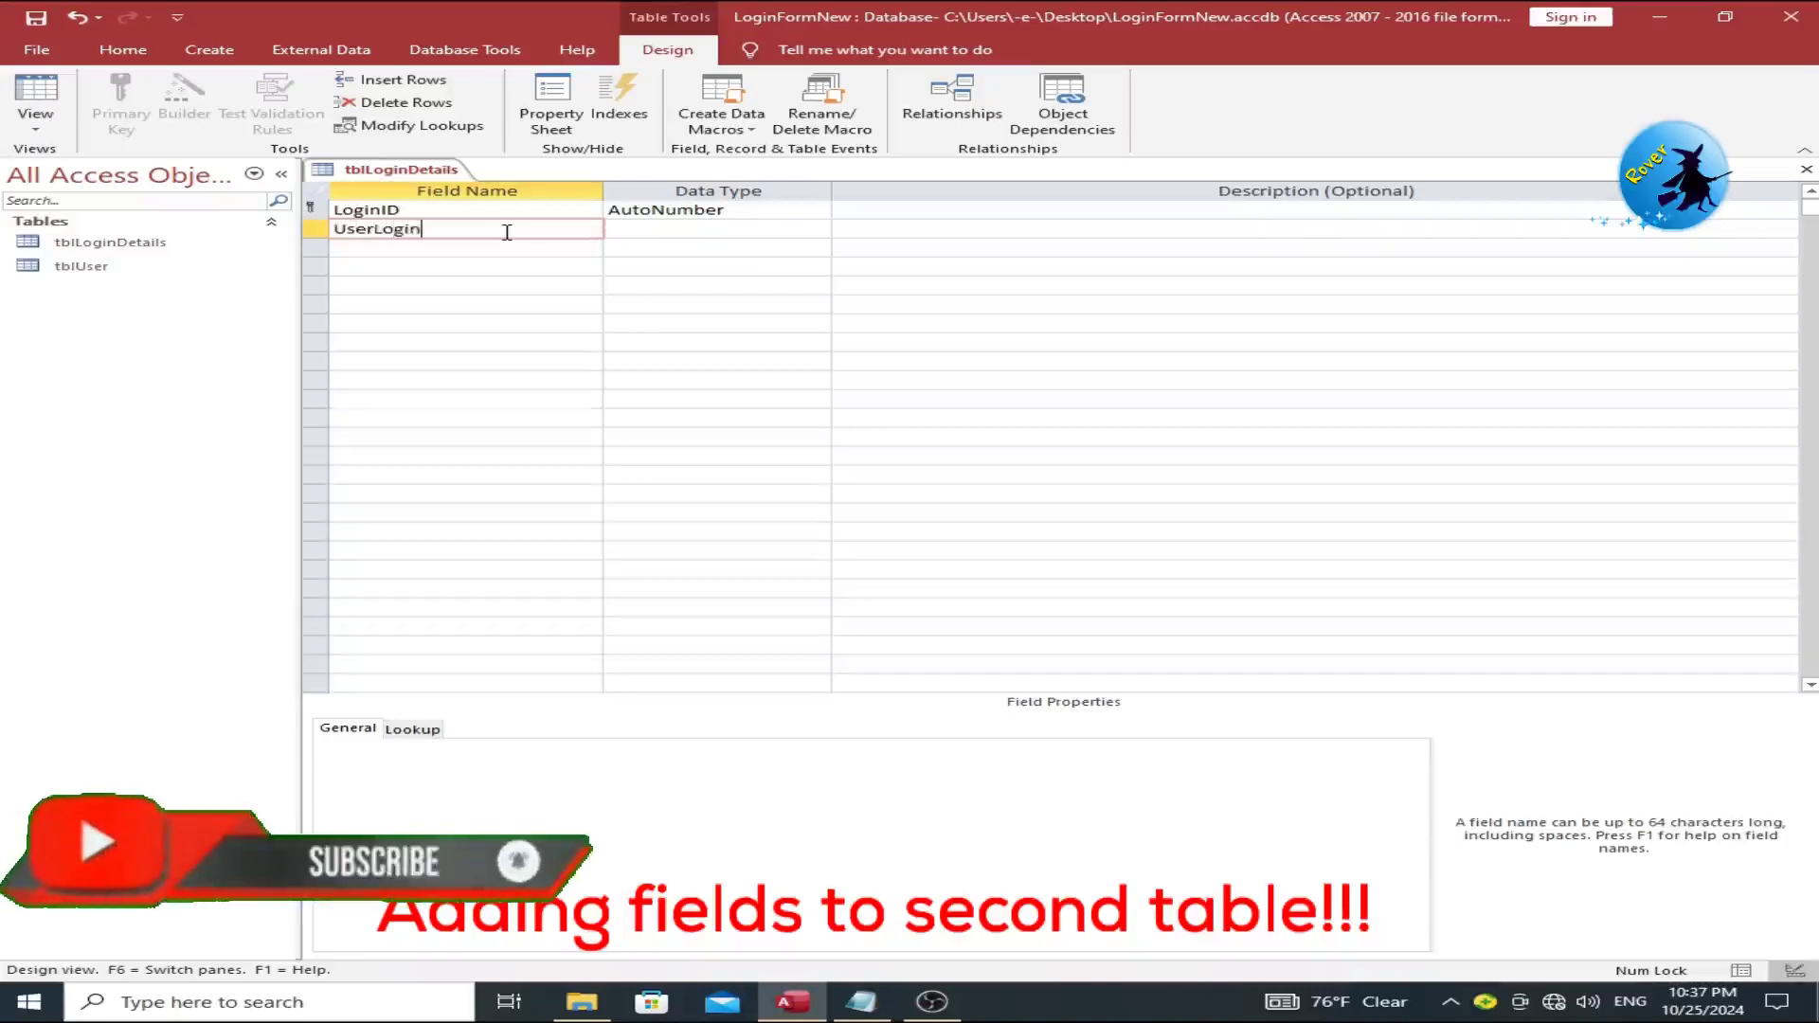
pyautogui.click(701, 235)
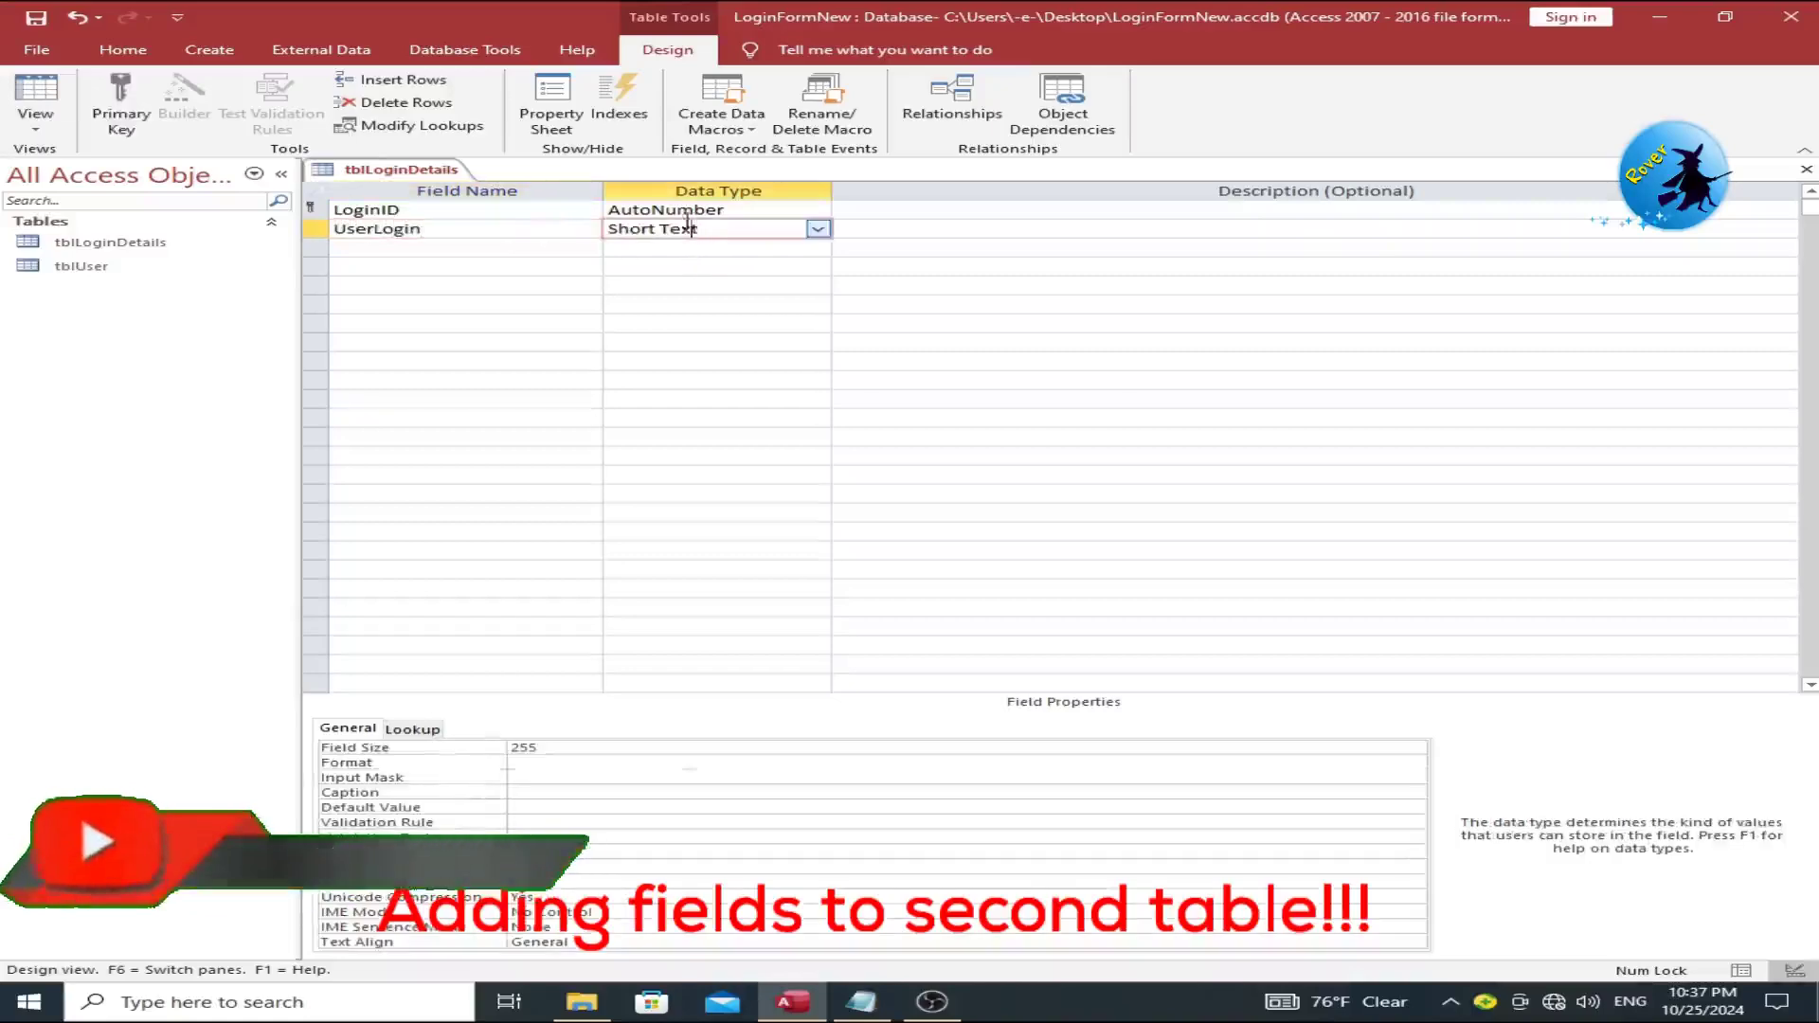
# Step: Add a LoginDateTime field with the Date/Time data type to tblLoginDetails
pyautogui.click(429, 245)
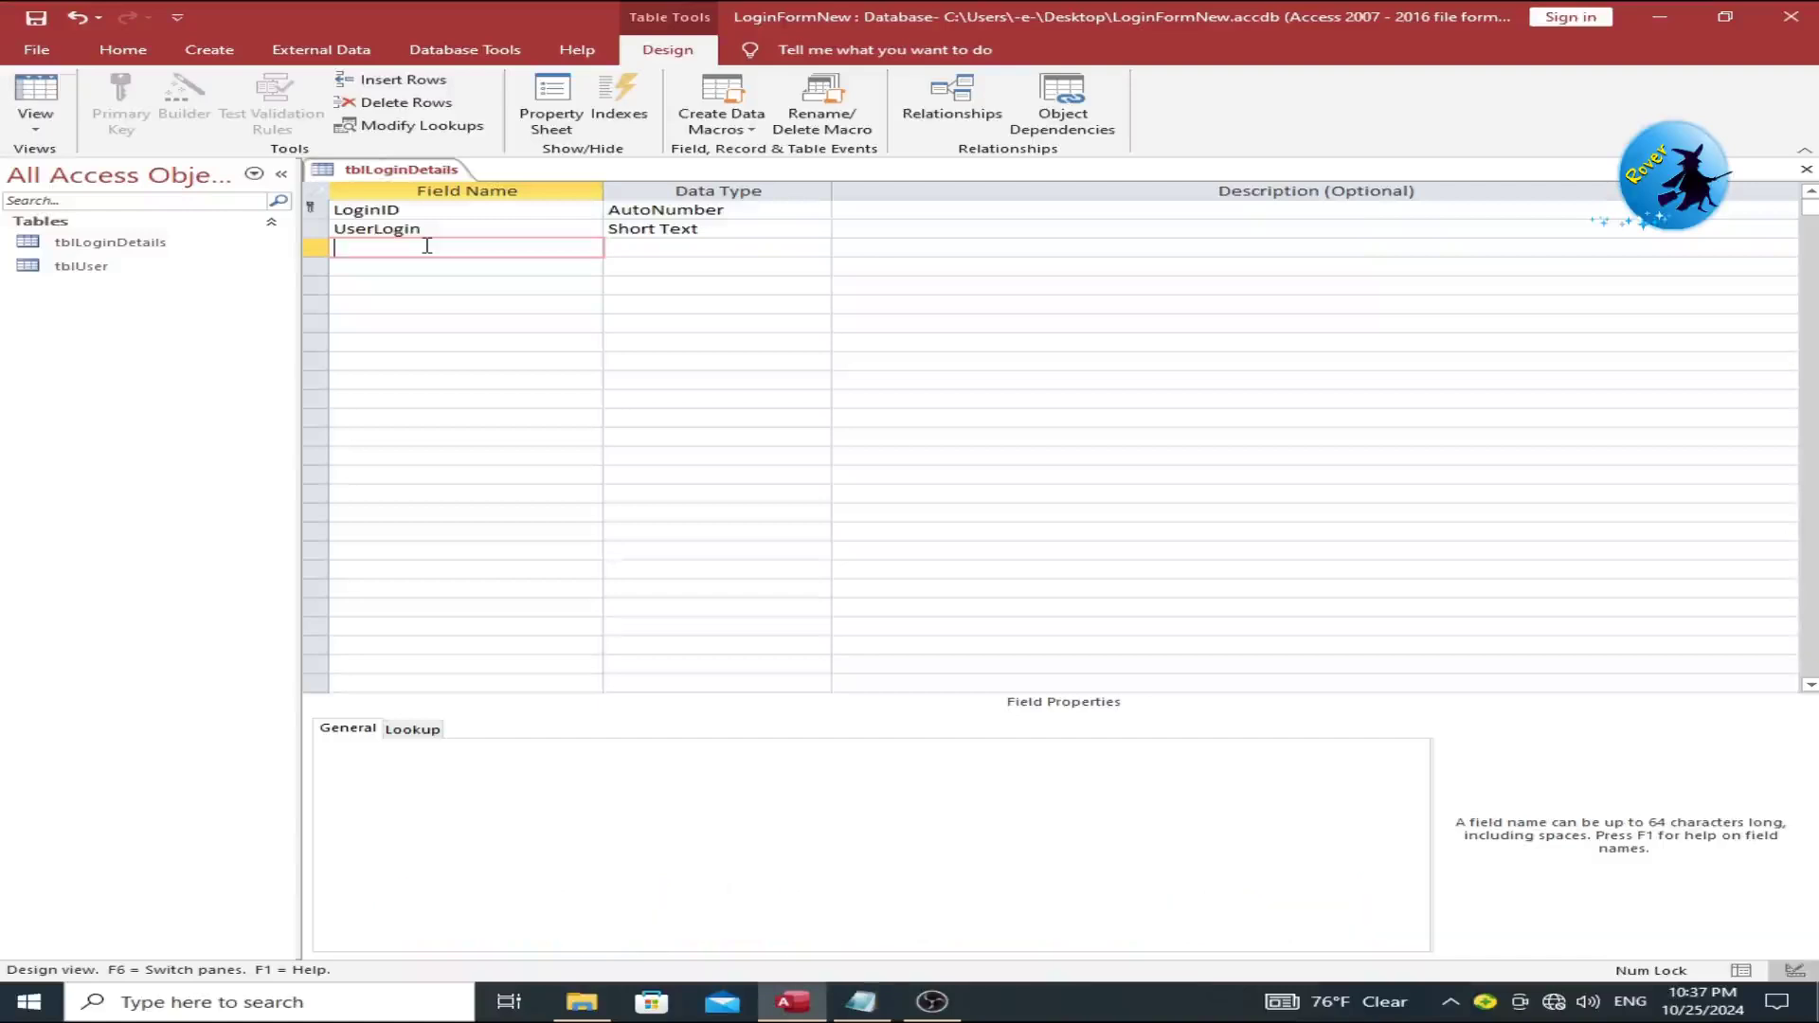
pyautogui.write('LoginDa')
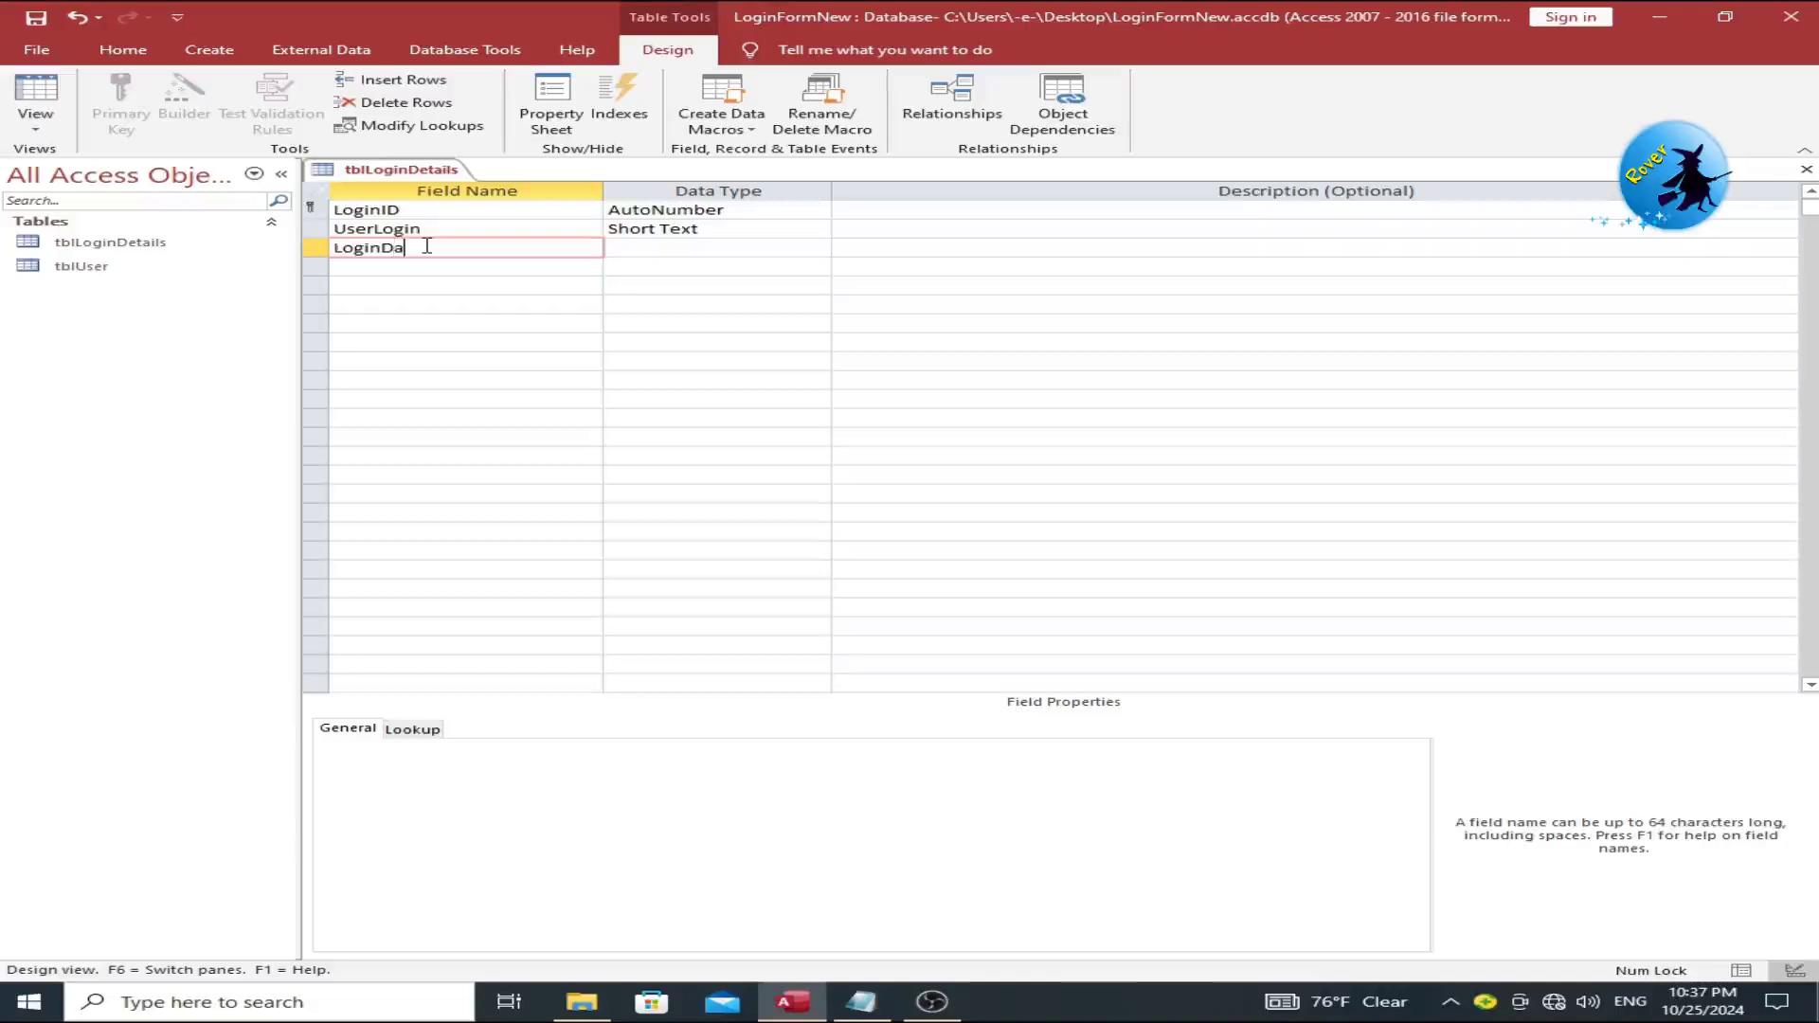
pyautogui.write('teTime')
pyautogui.click(658, 249)
pyautogui.click(816, 249)
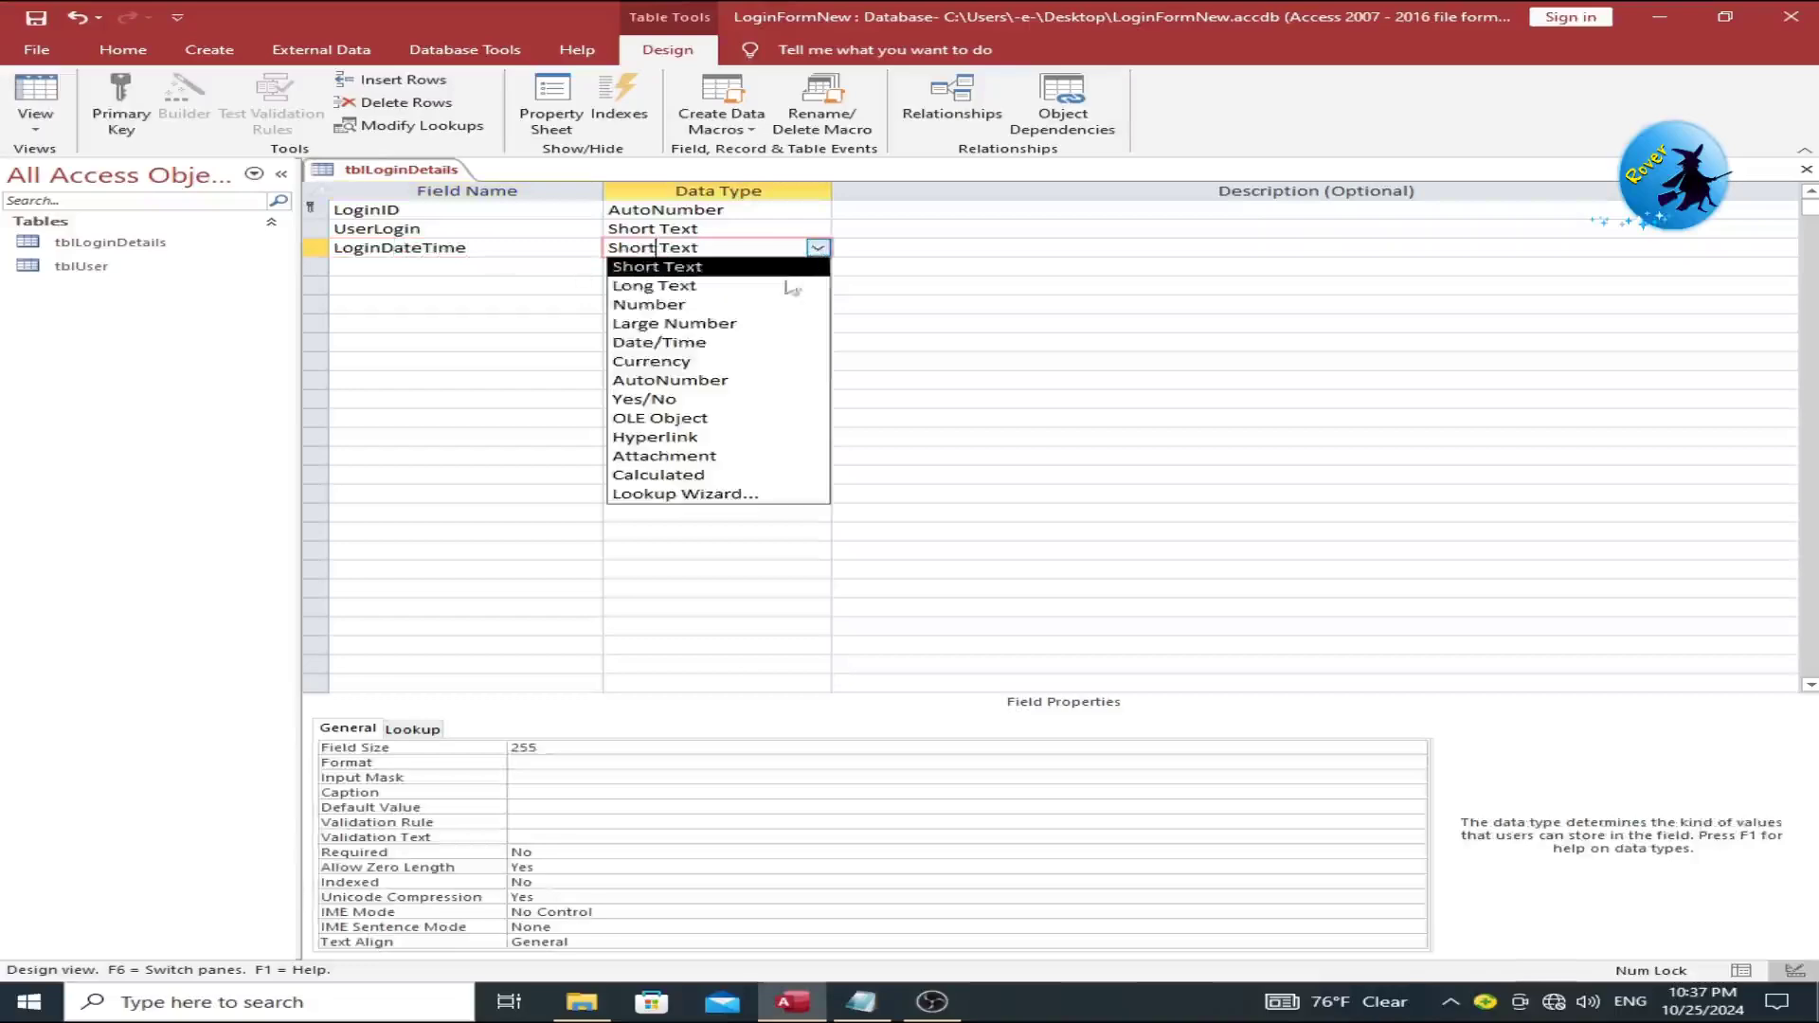
pyautogui.click(693, 345)
# Step: Add a LogoutDateTime field with the Date/Time data type below LoginDateTime
pyautogui.click(397, 267)
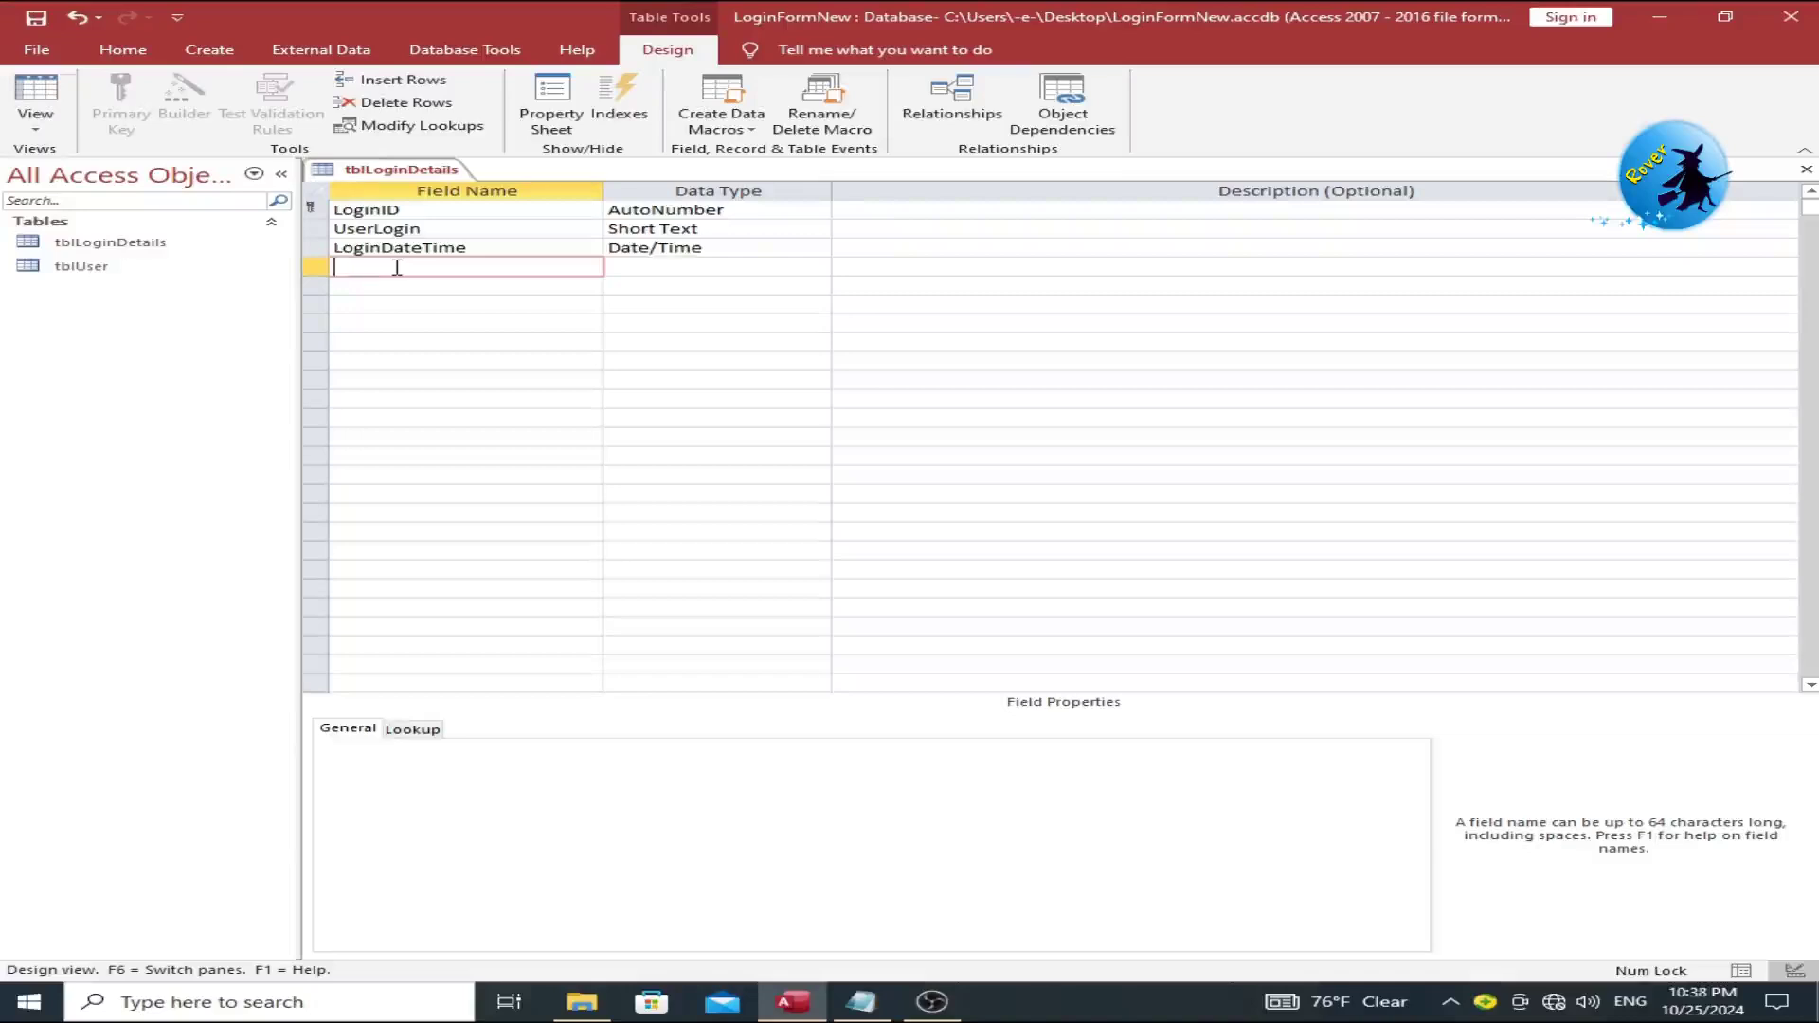
pyautogui.write('LogoutDateTime')
pyautogui.click(684, 266)
pyautogui.click(817, 266)
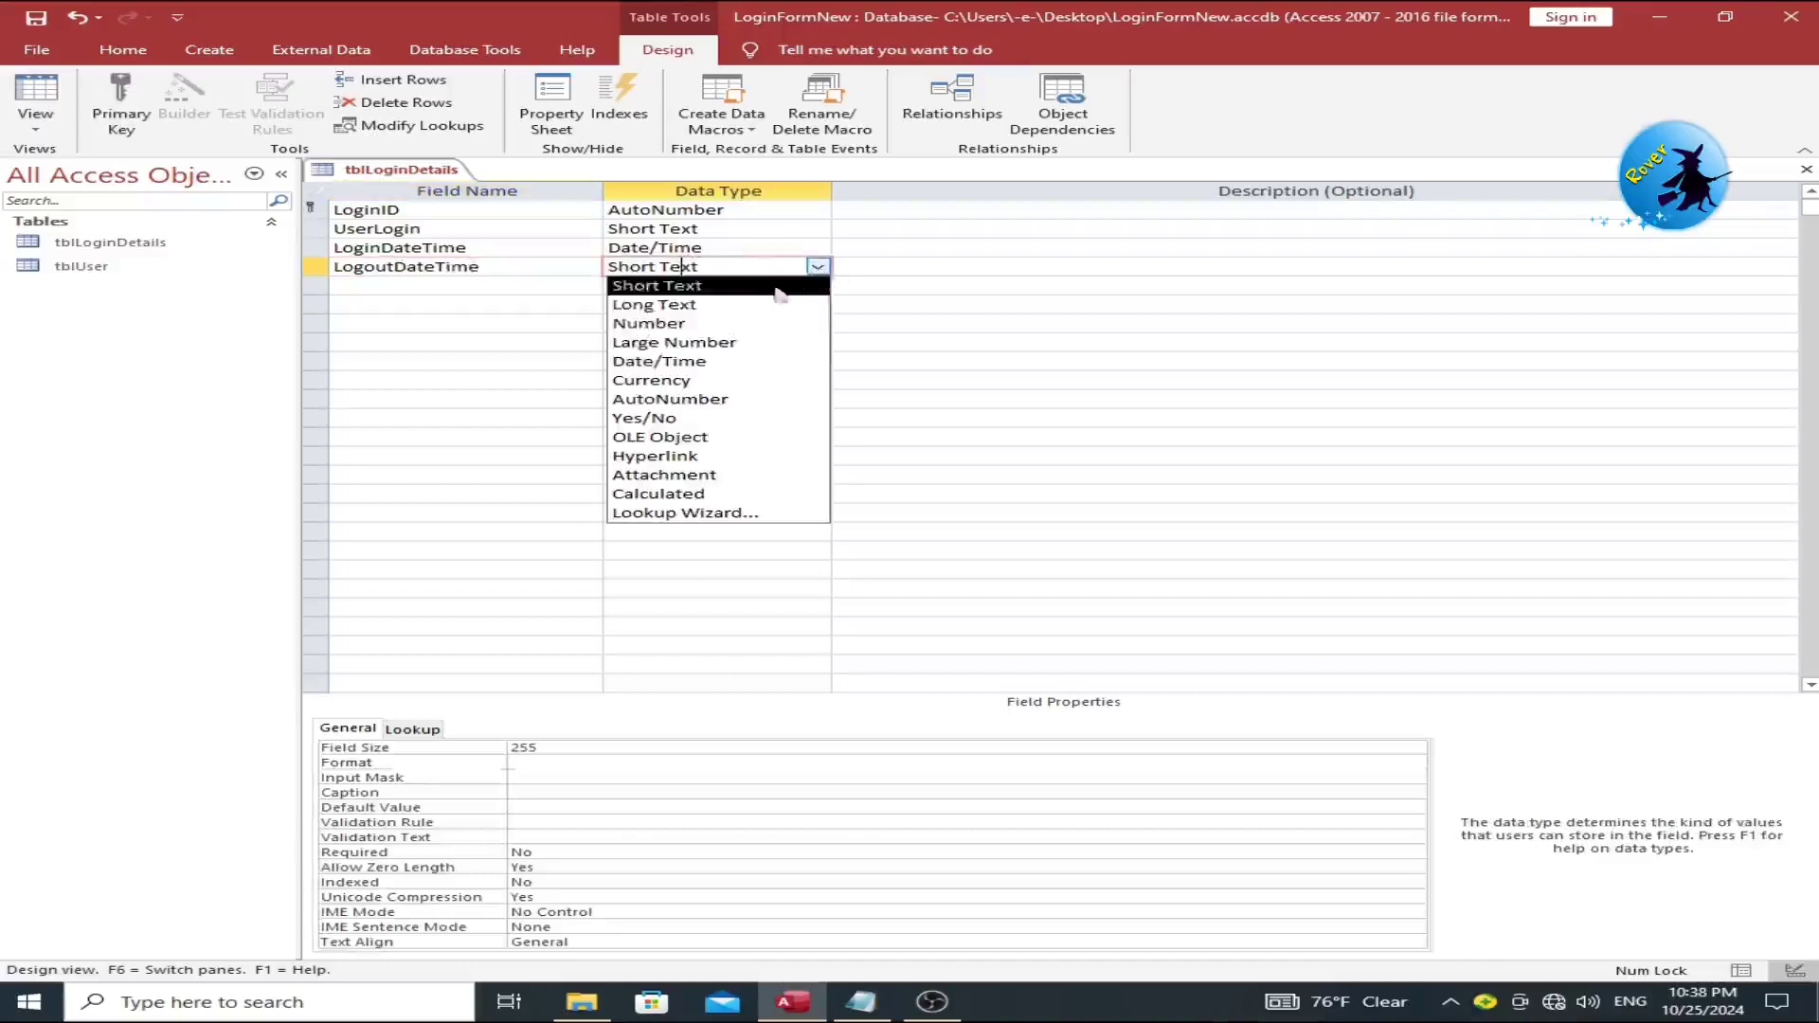
pyautogui.click(701, 361)
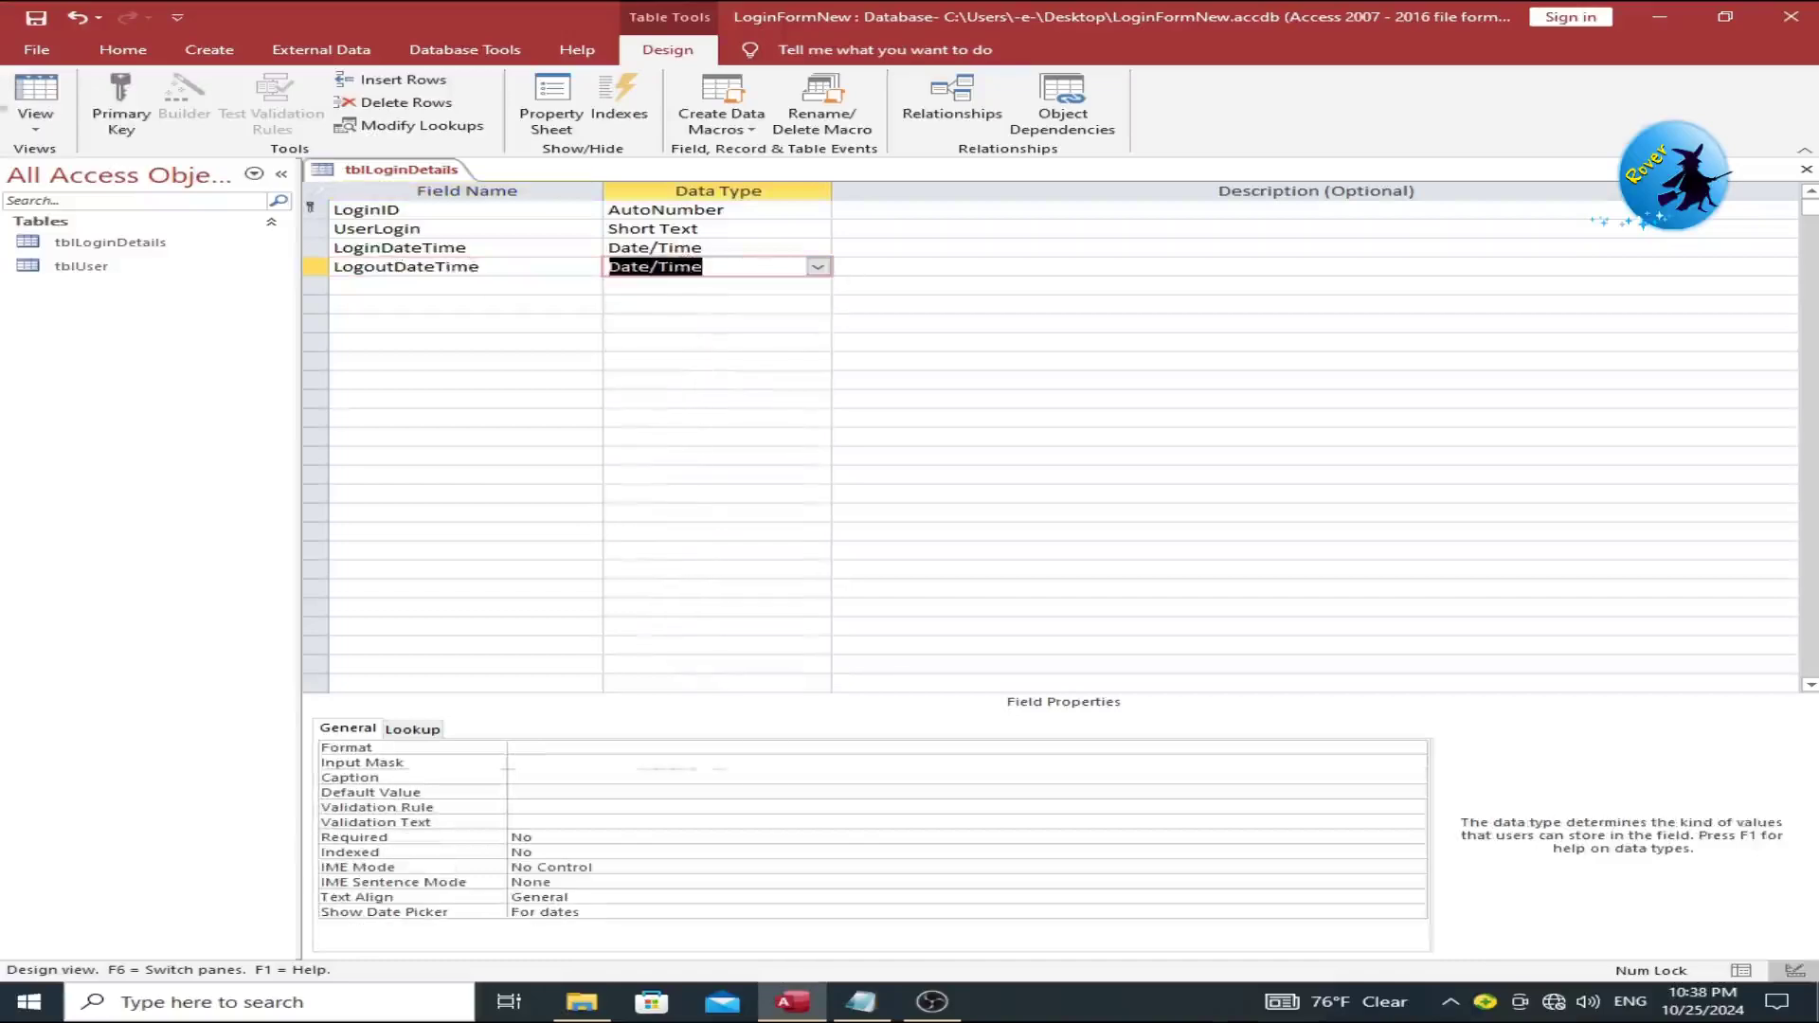
# Step: Switch tblLoginDetails to Datasheet View and fit all column widths to their field names
pyautogui.click(40, 129)
pyautogui.click(119, 157)
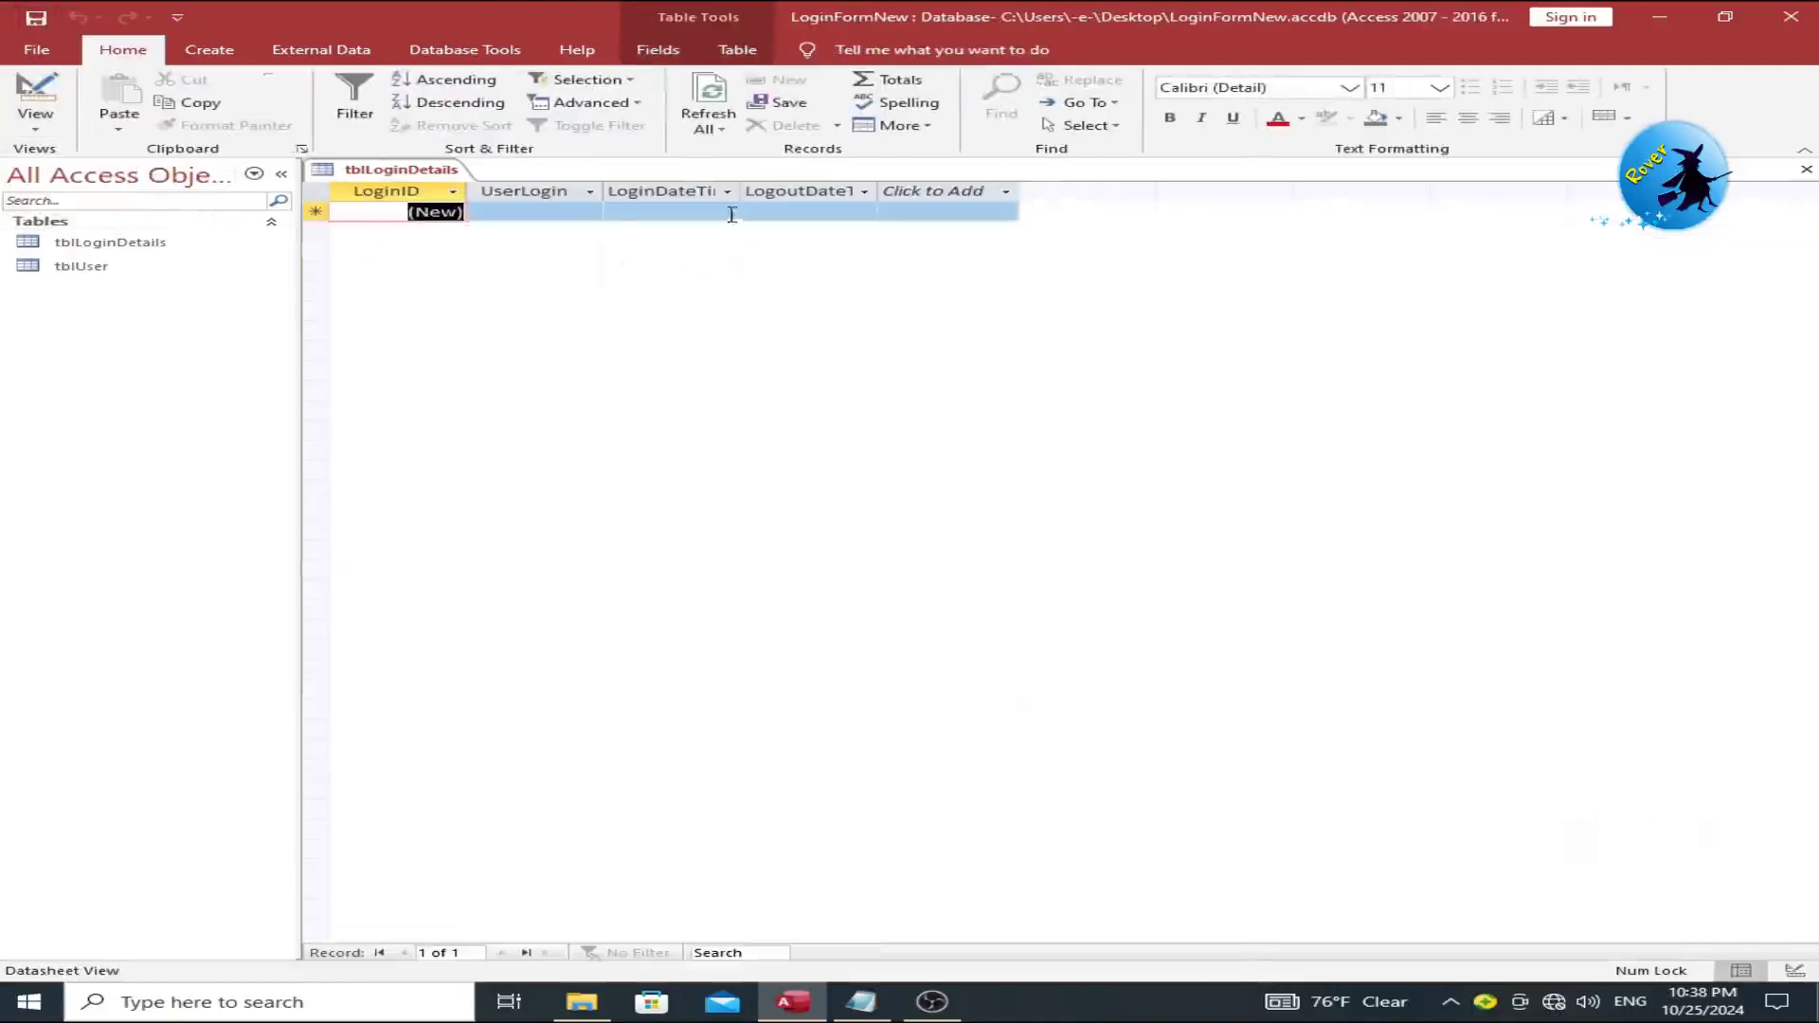
pyautogui.click(318, 191)
pyautogui.doubleClick(468, 191)
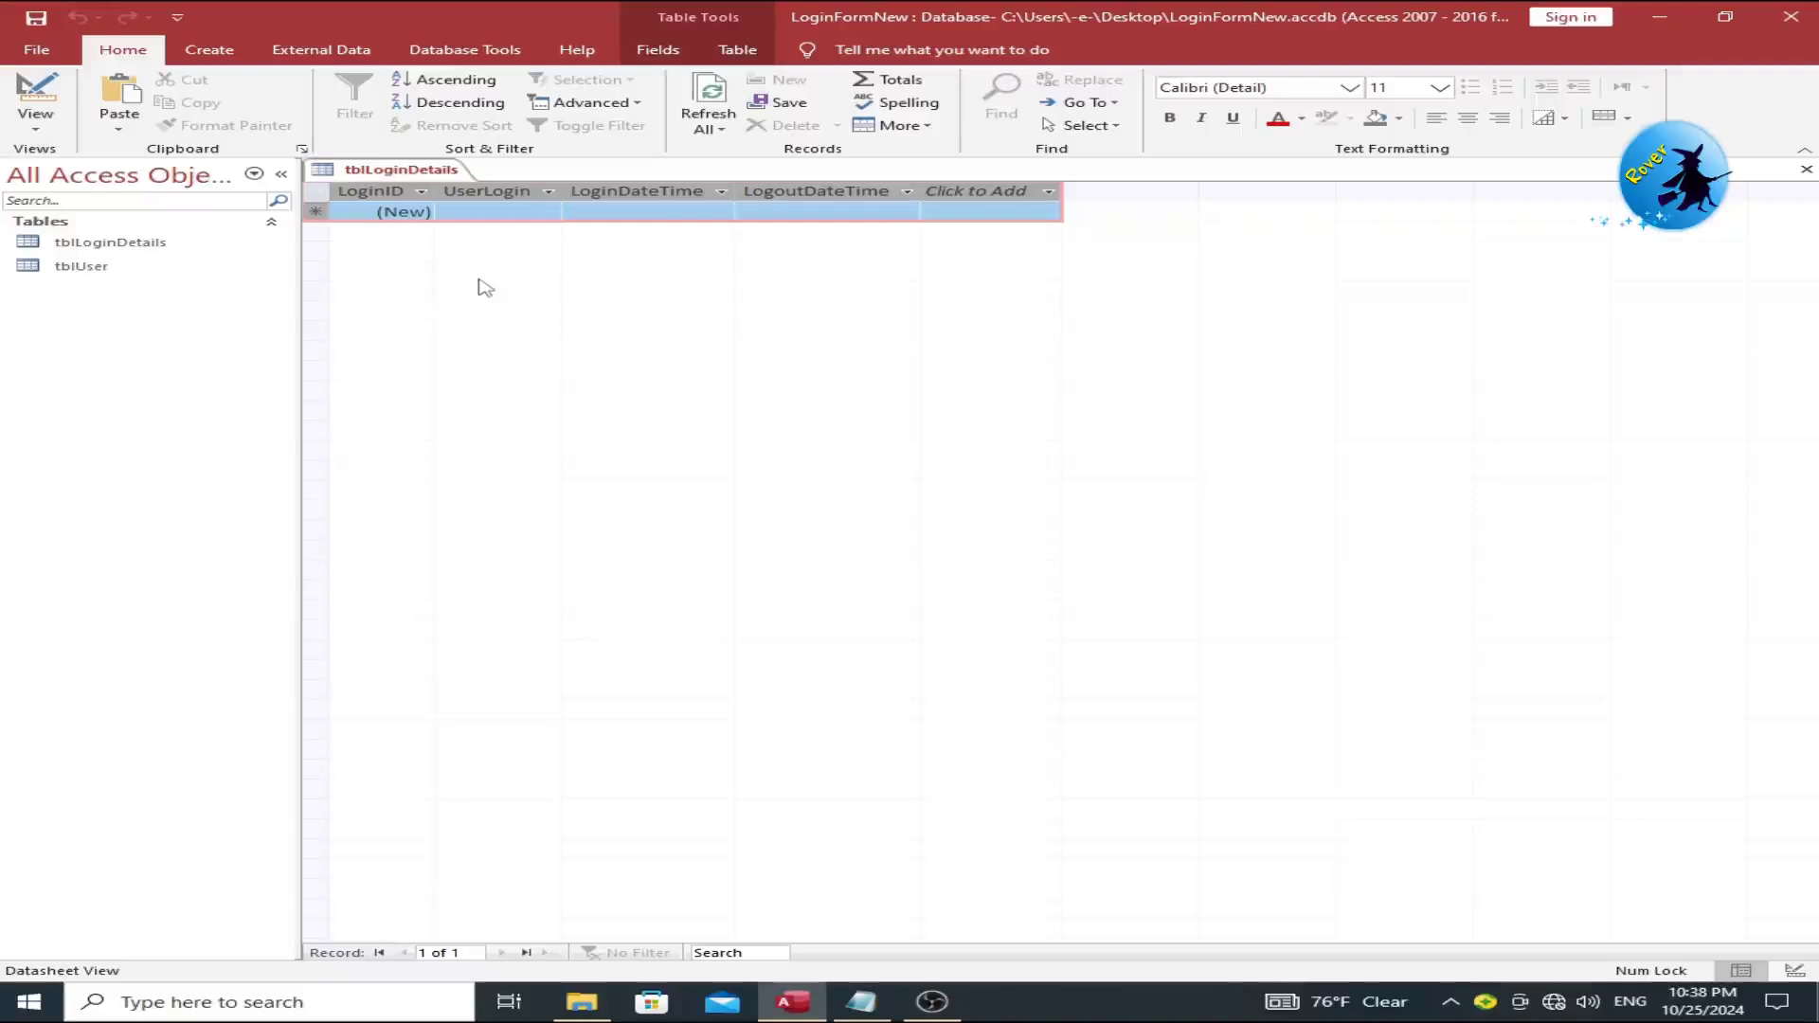
# Step: Close the tblLoginDetails table and save its layout changes
pyautogui.rightClick(378, 189)
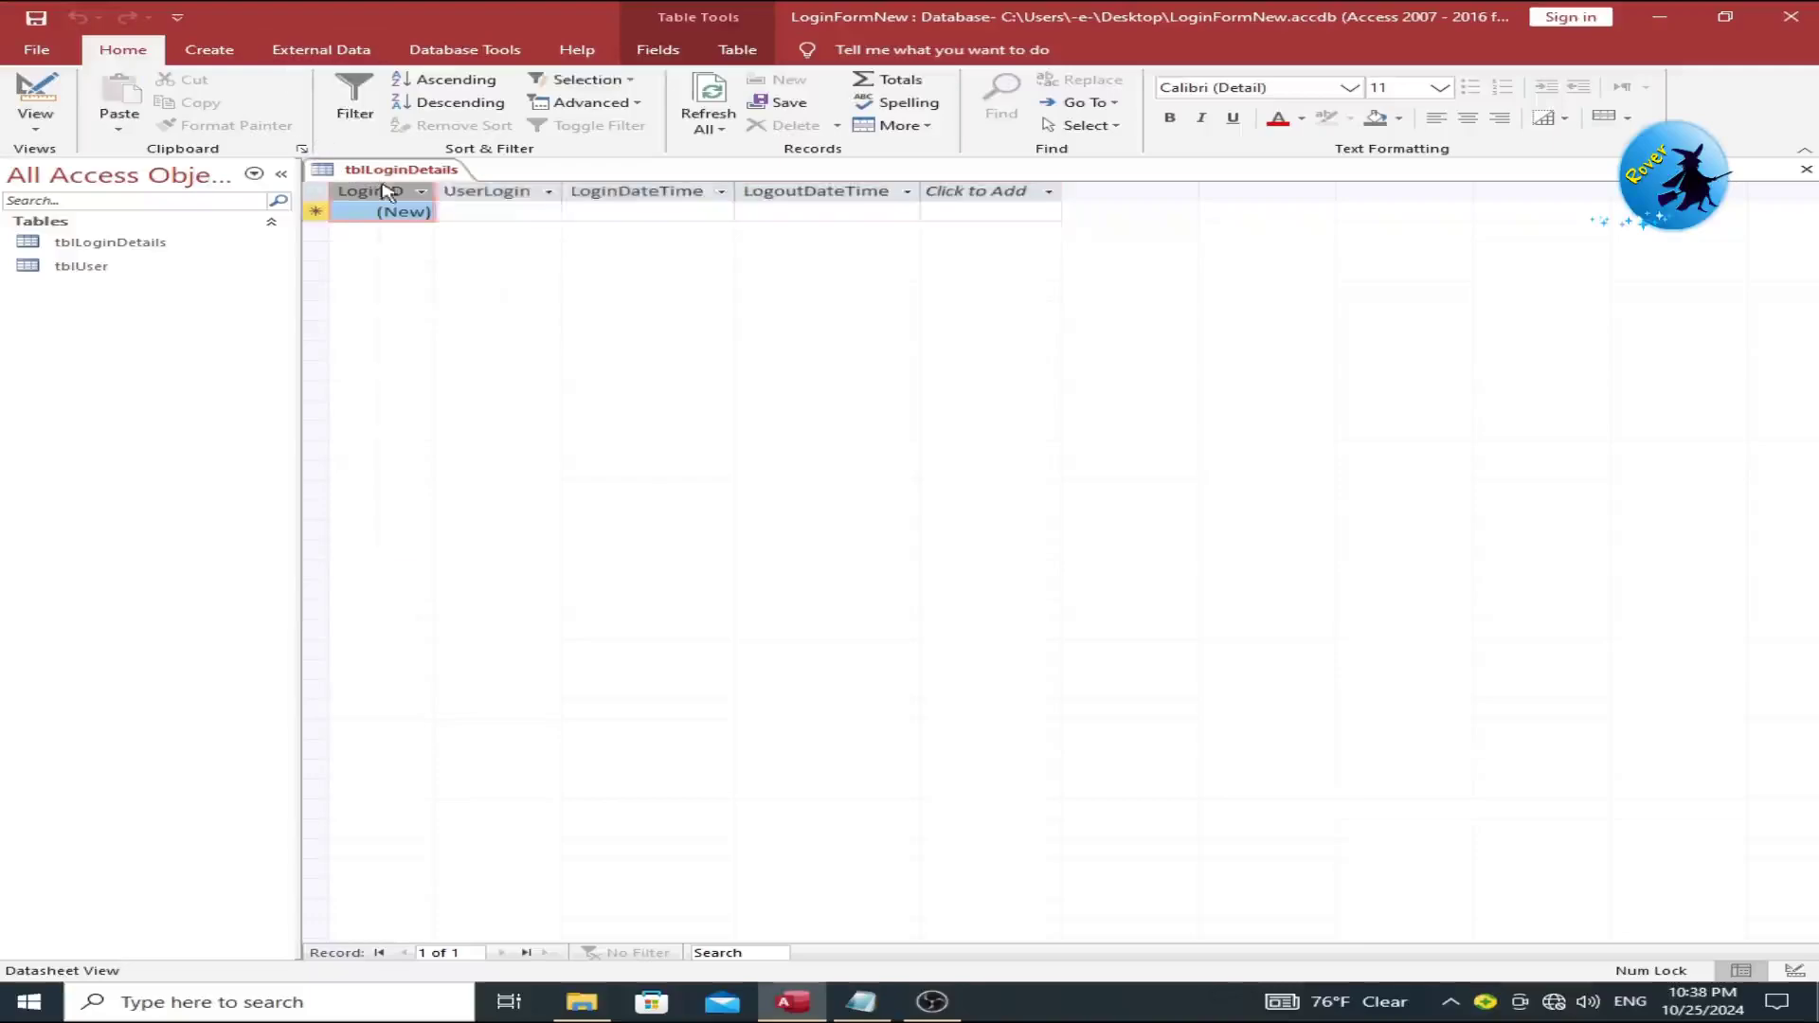
pyautogui.rightClick(410, 167)
pyautogui.click(465, 203)
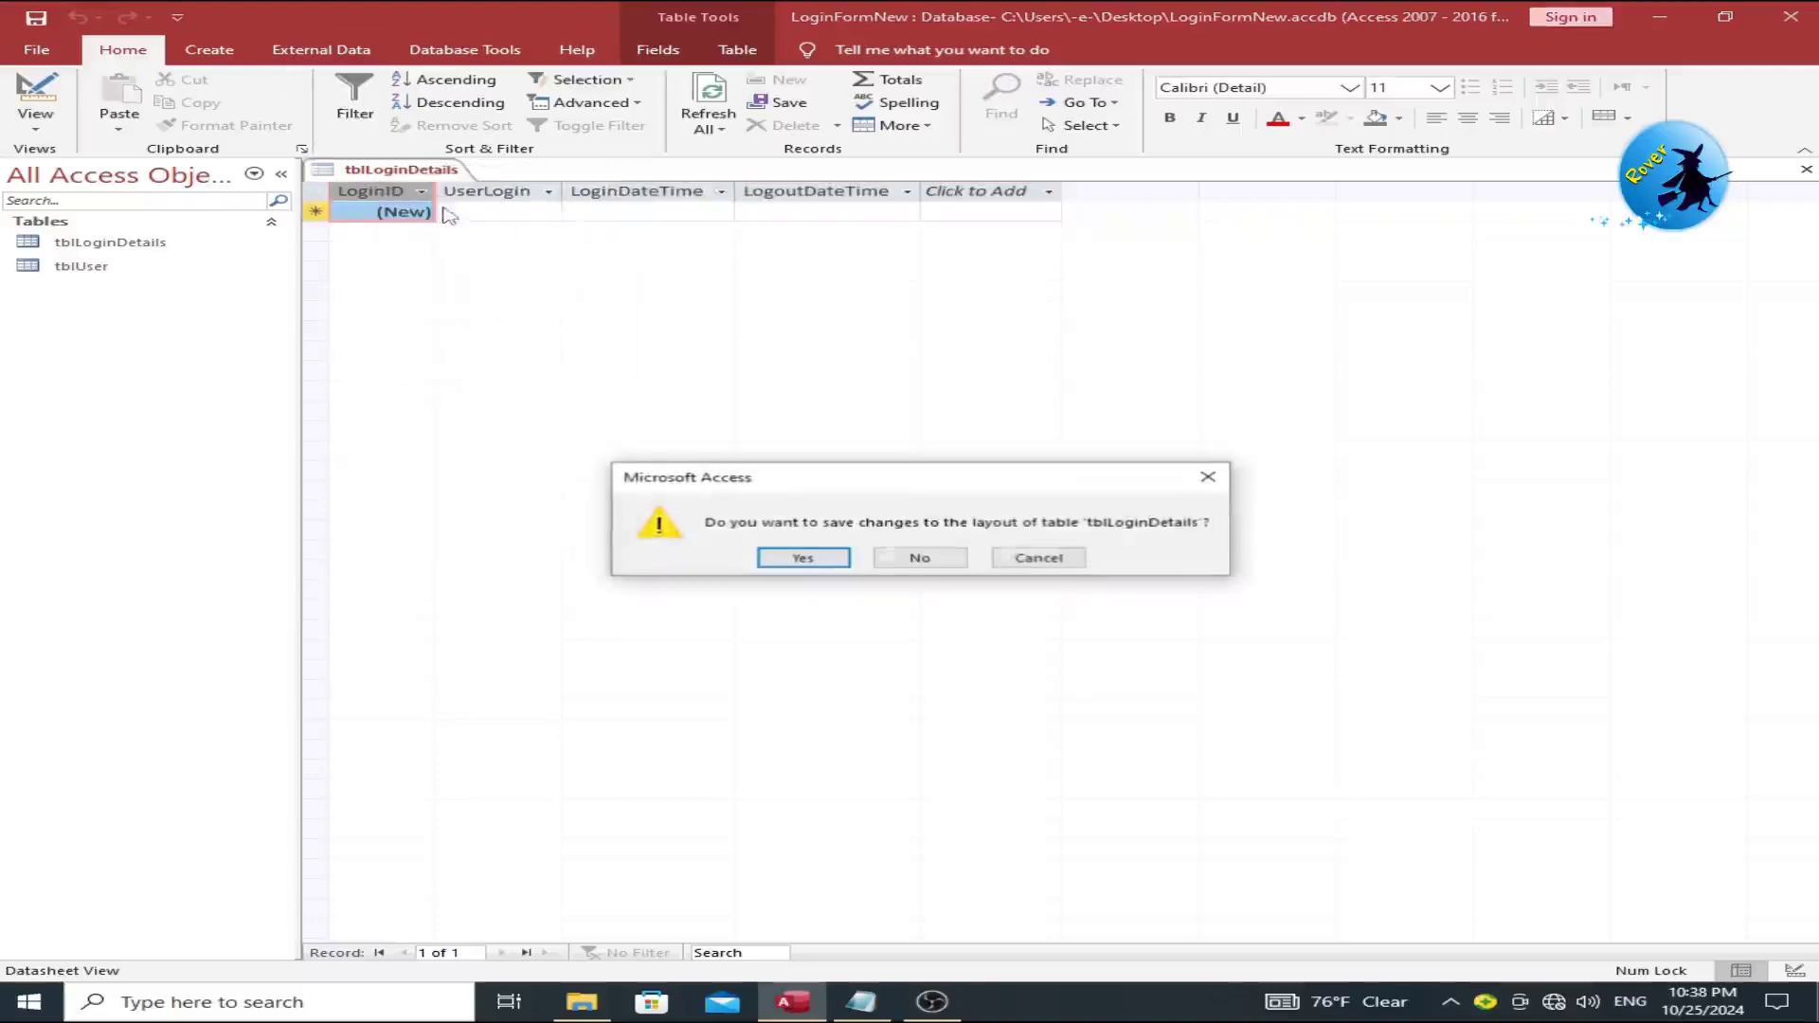
pyautogui.click(804, 561)
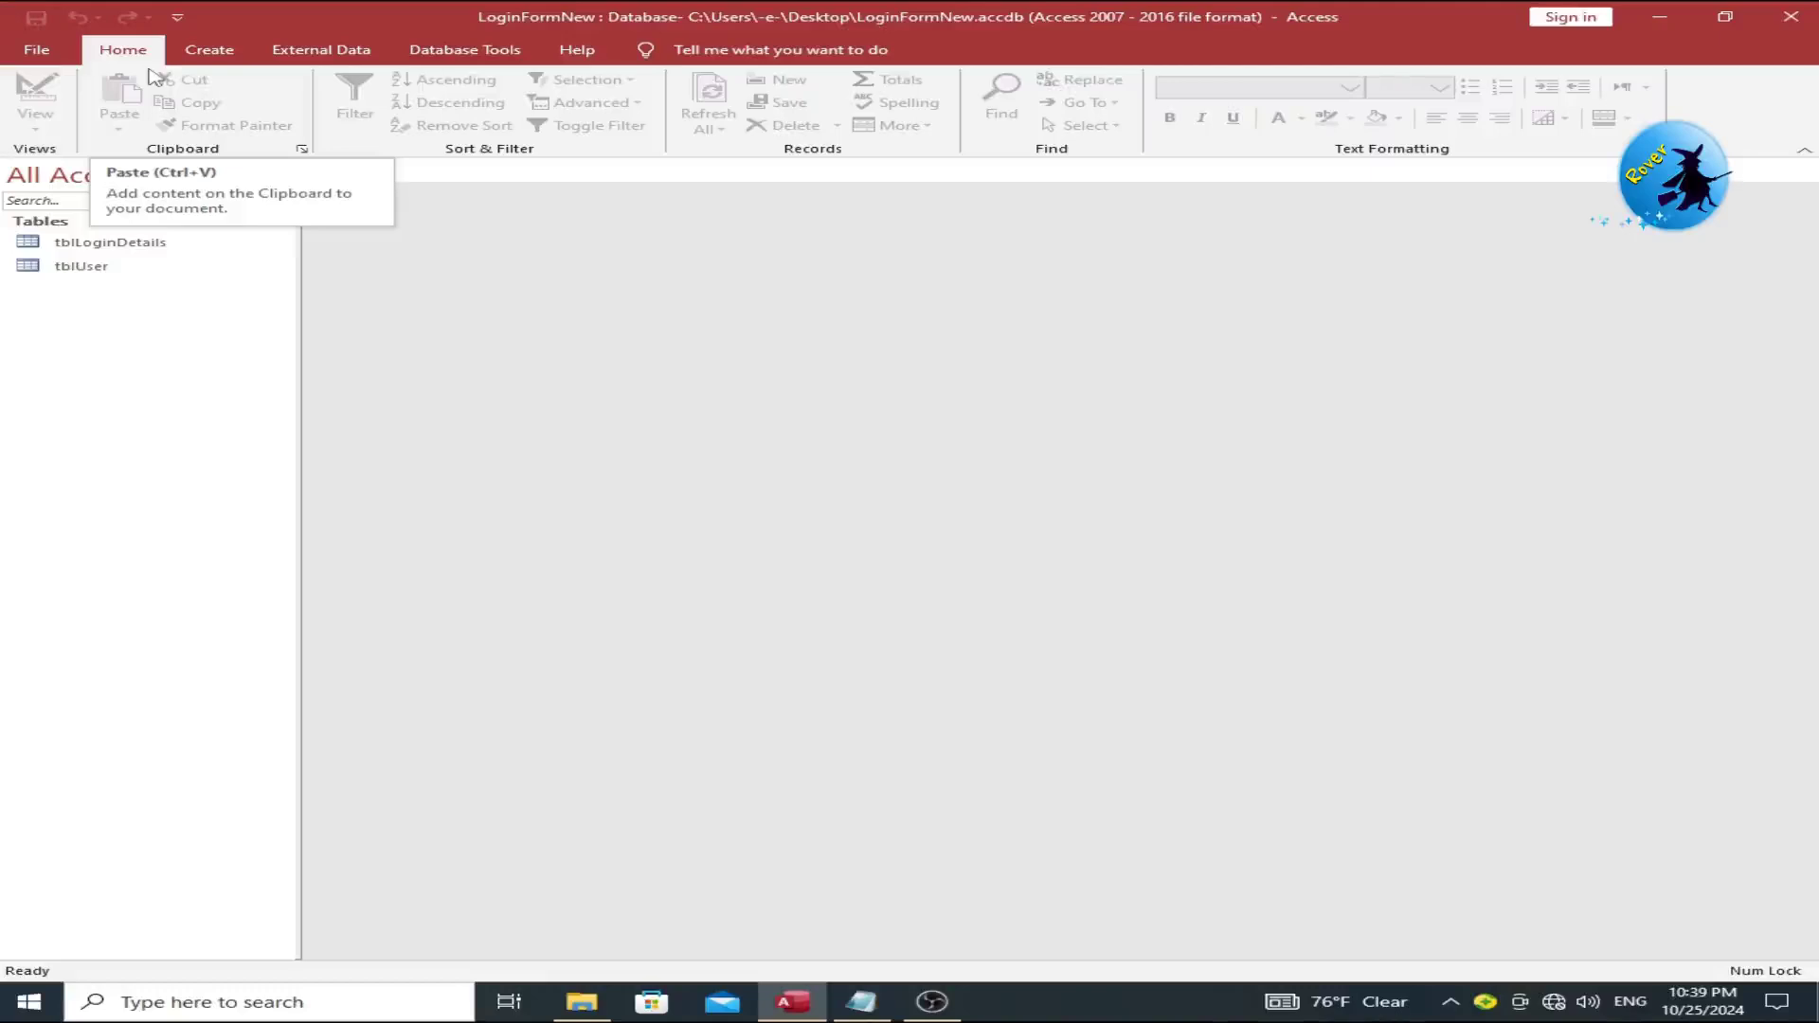
# Step: Create a new Modal Dialog form and add a form header and footer to it
pyautogui.click(210, 49)
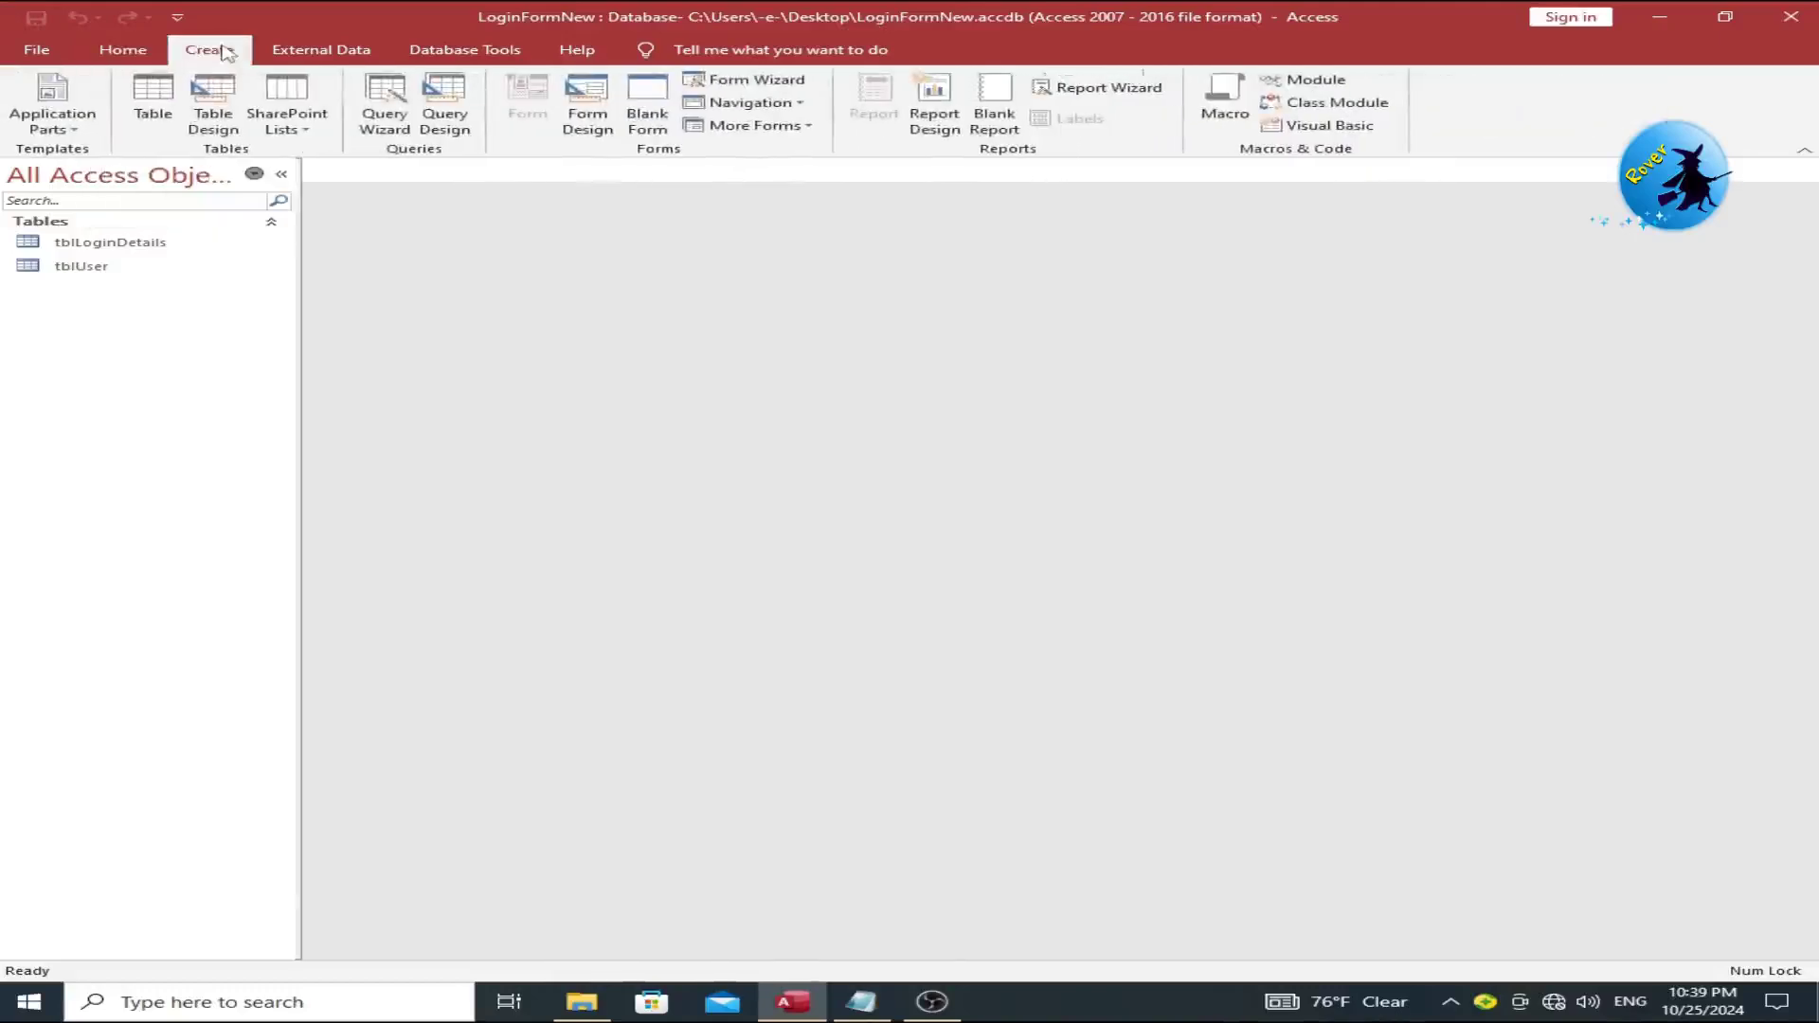
pyautogui.click(788, 131)
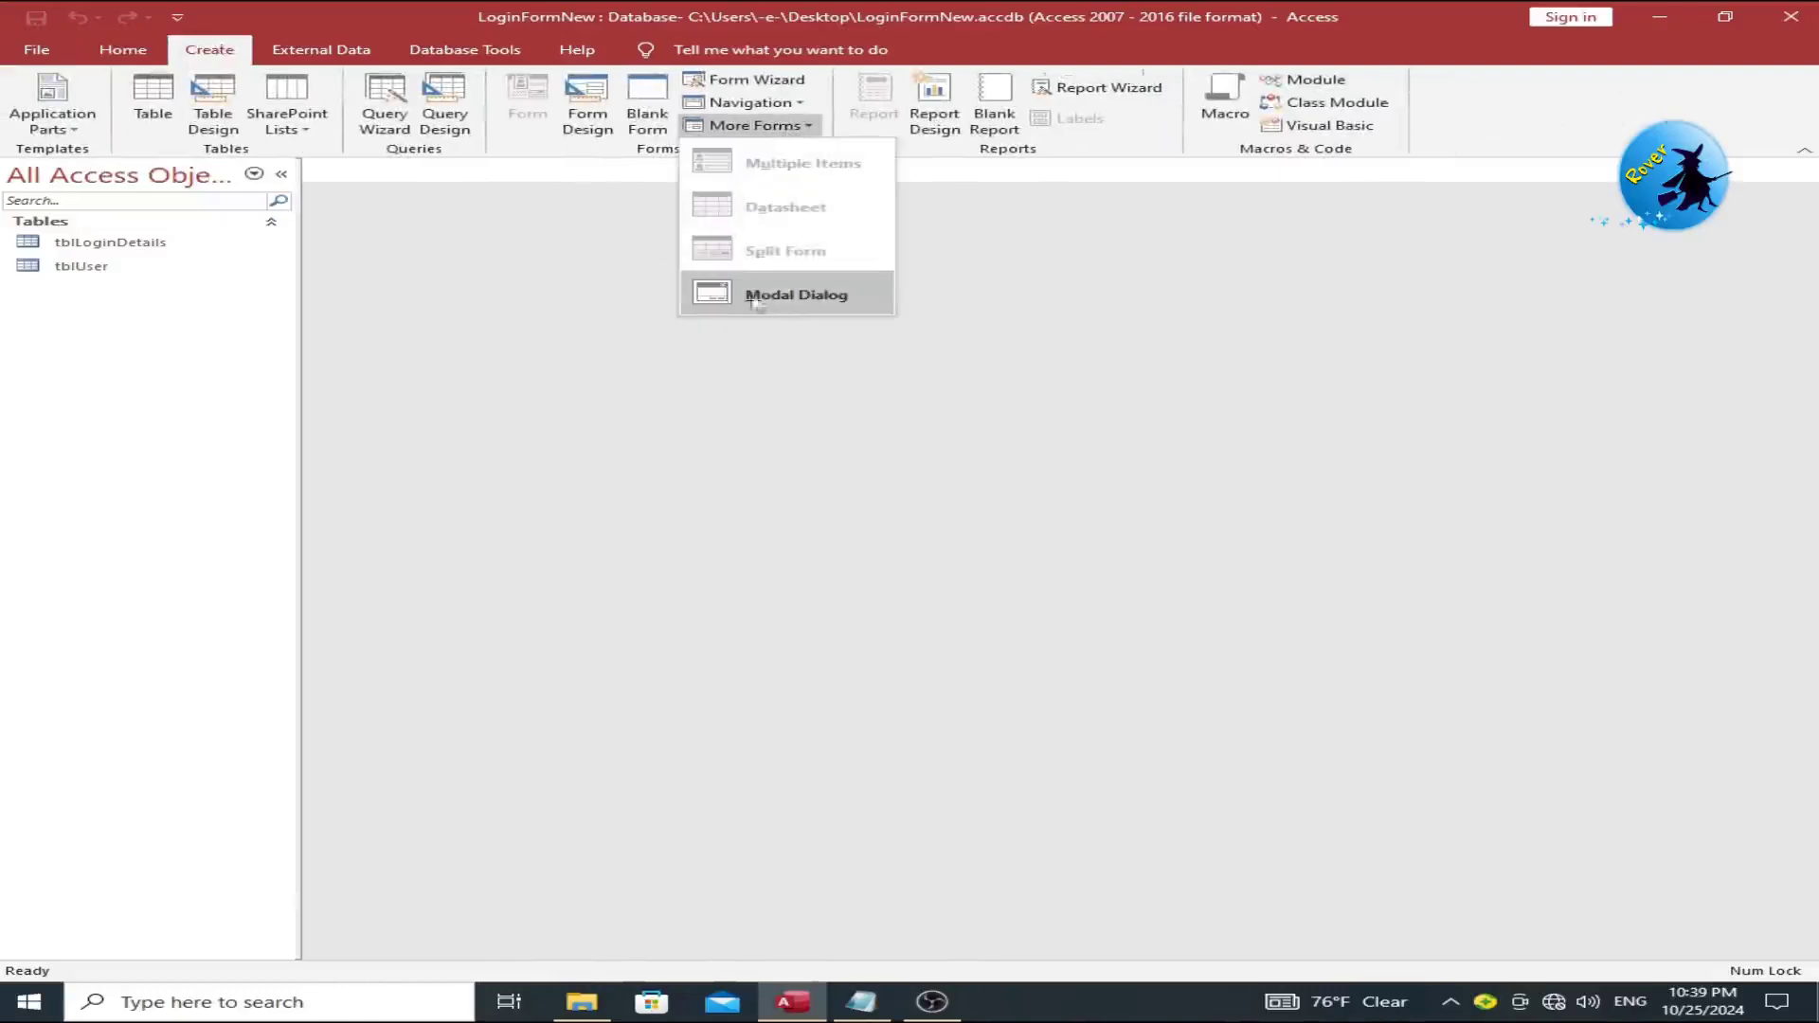
pyautogui.click(792, 298)
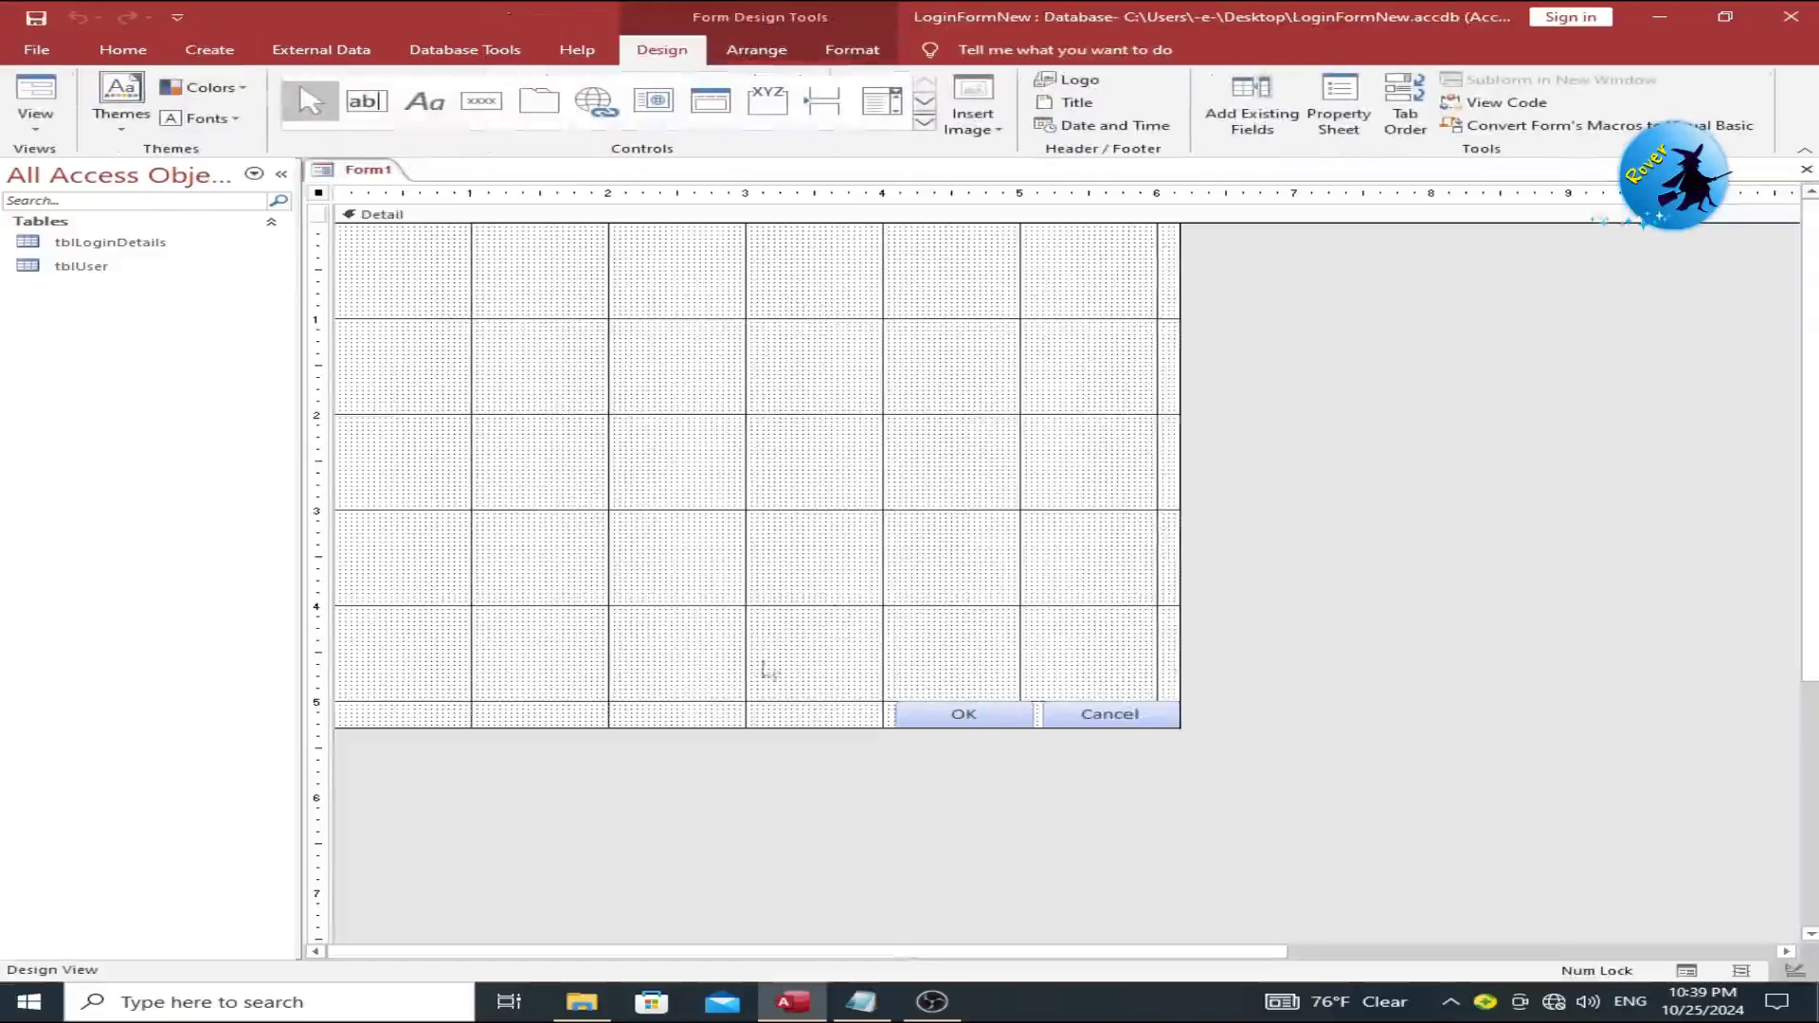
pyautogui.rightClick(690, 331)
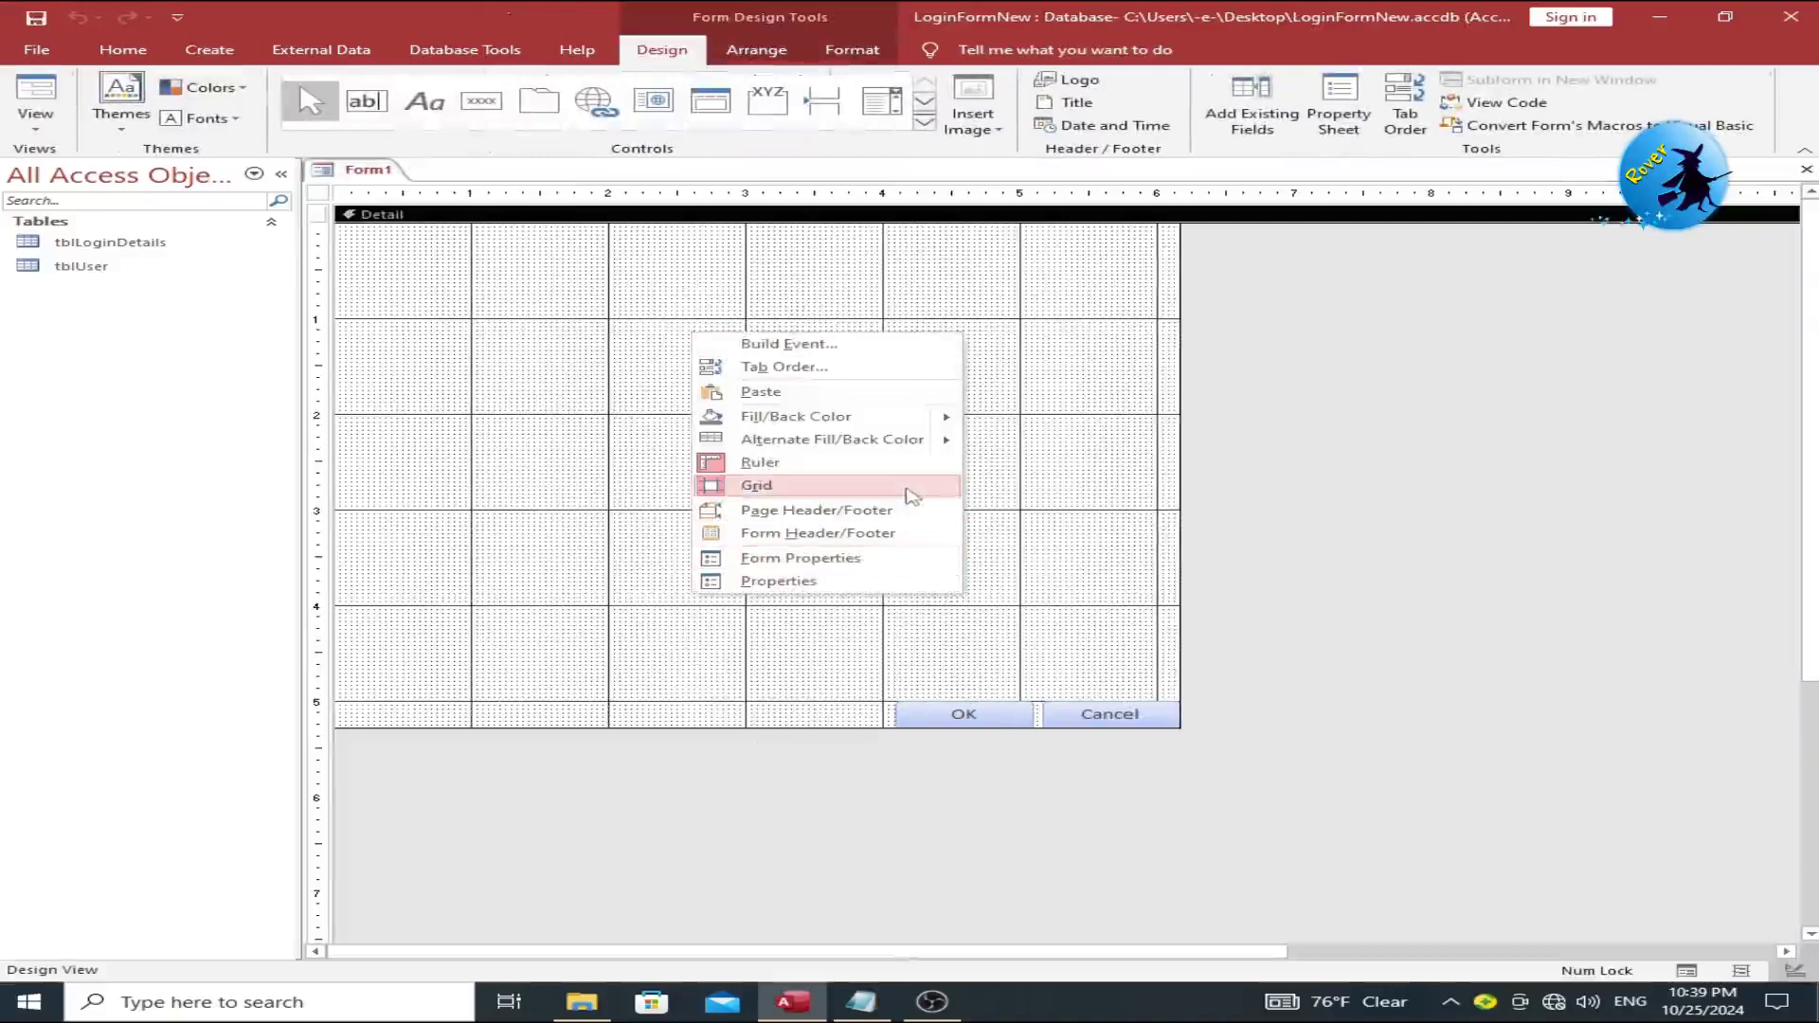
pyautogui.click(896, 542)
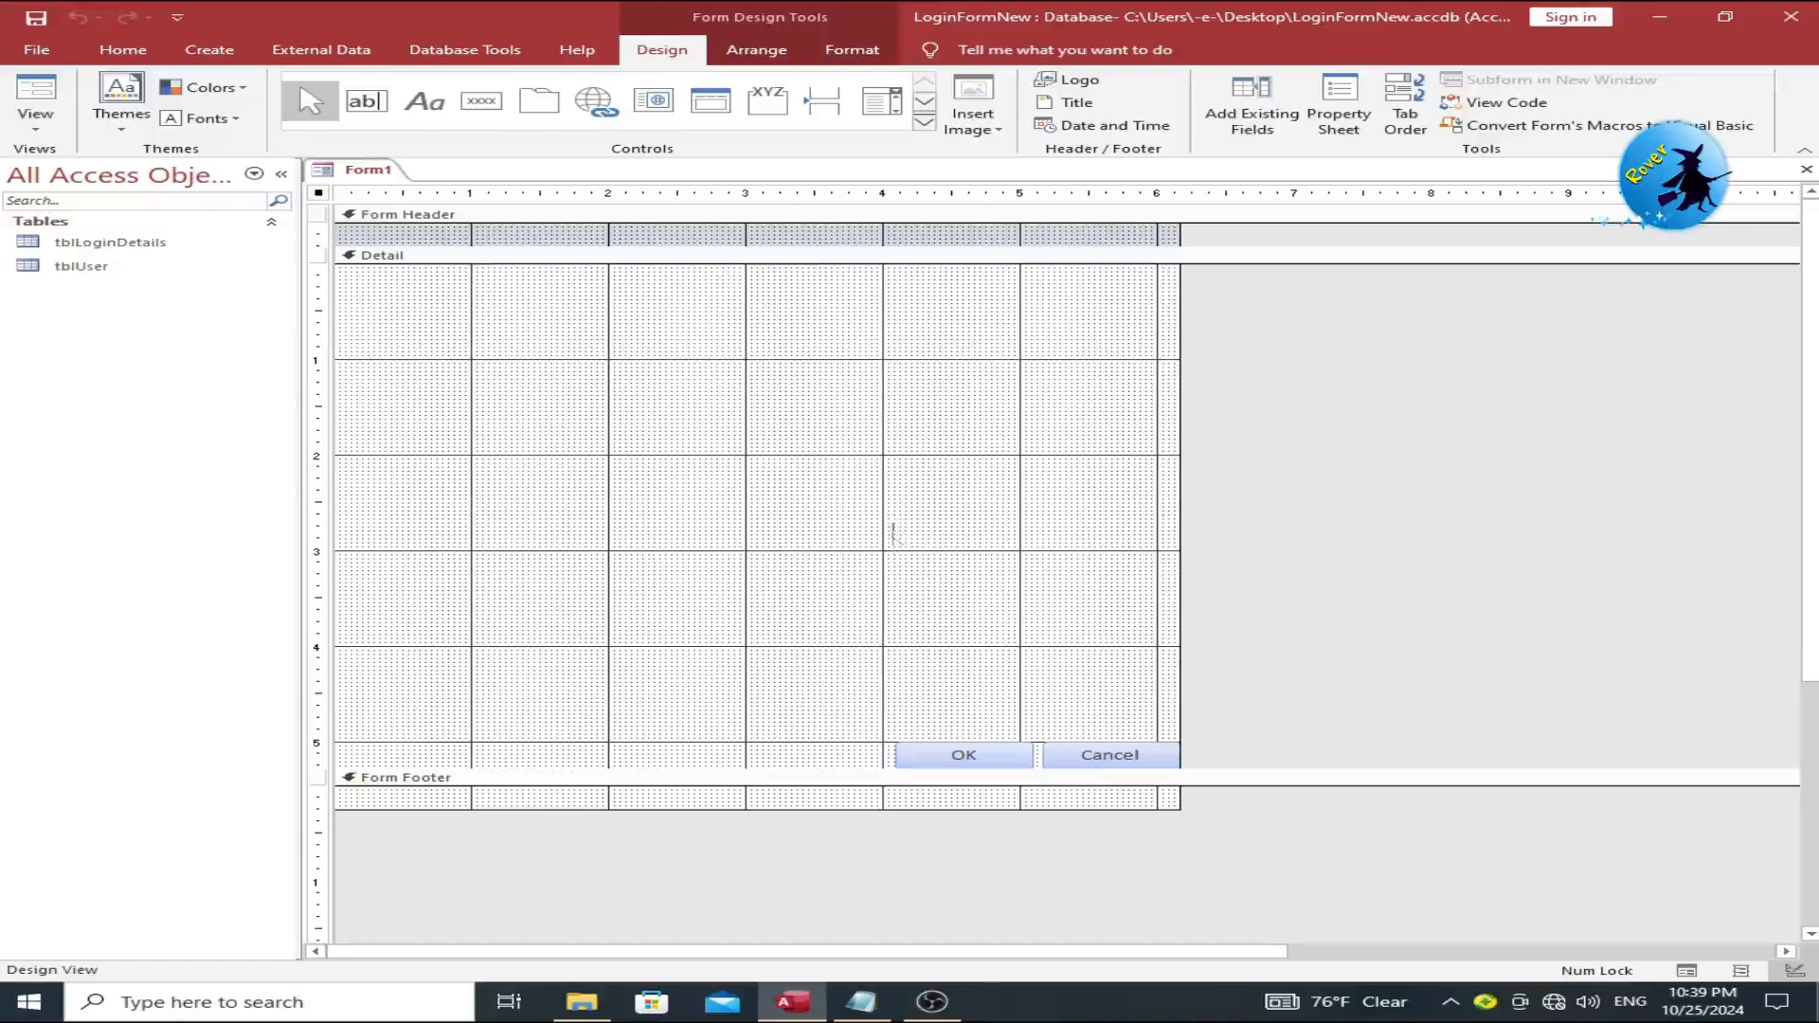
# Step: Make the form header section taller and fill its background with purple
pyautogui.moveTo(719, 247); pyautogui.dragTo(719, 299)
pyautogui.rightClick(720, 276)
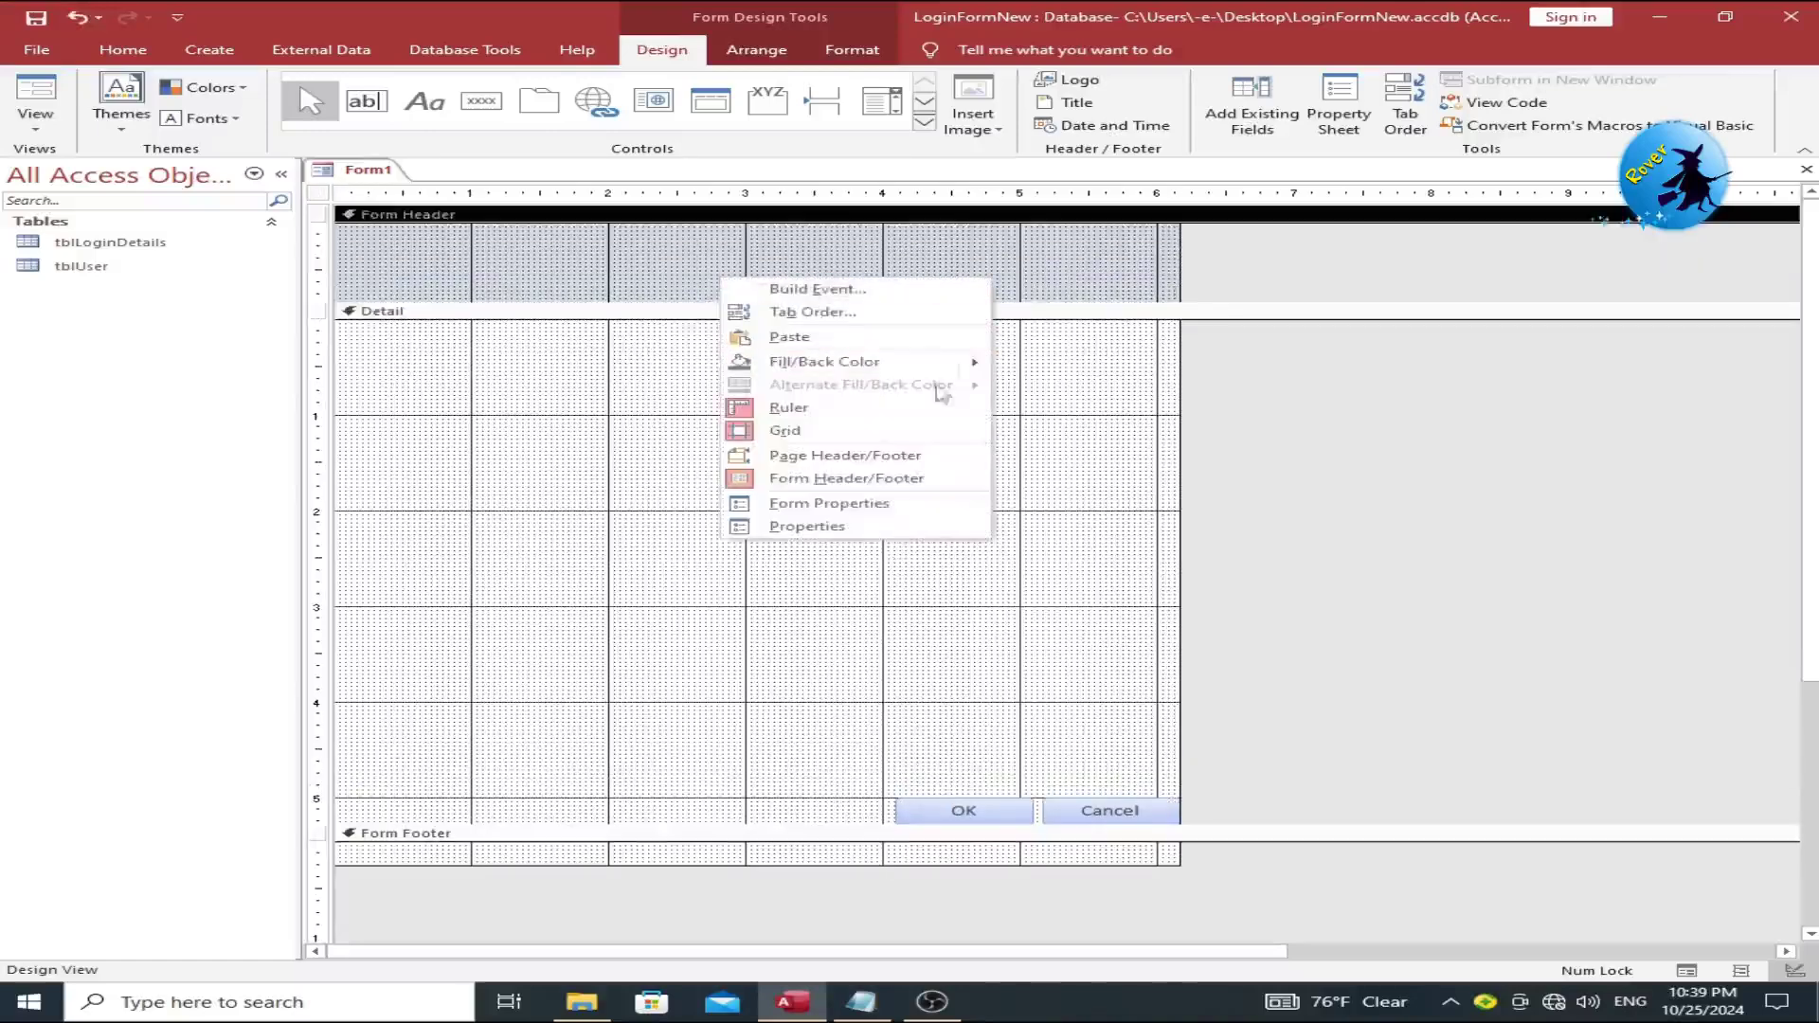
pyautogui.moveTo(973, 361)
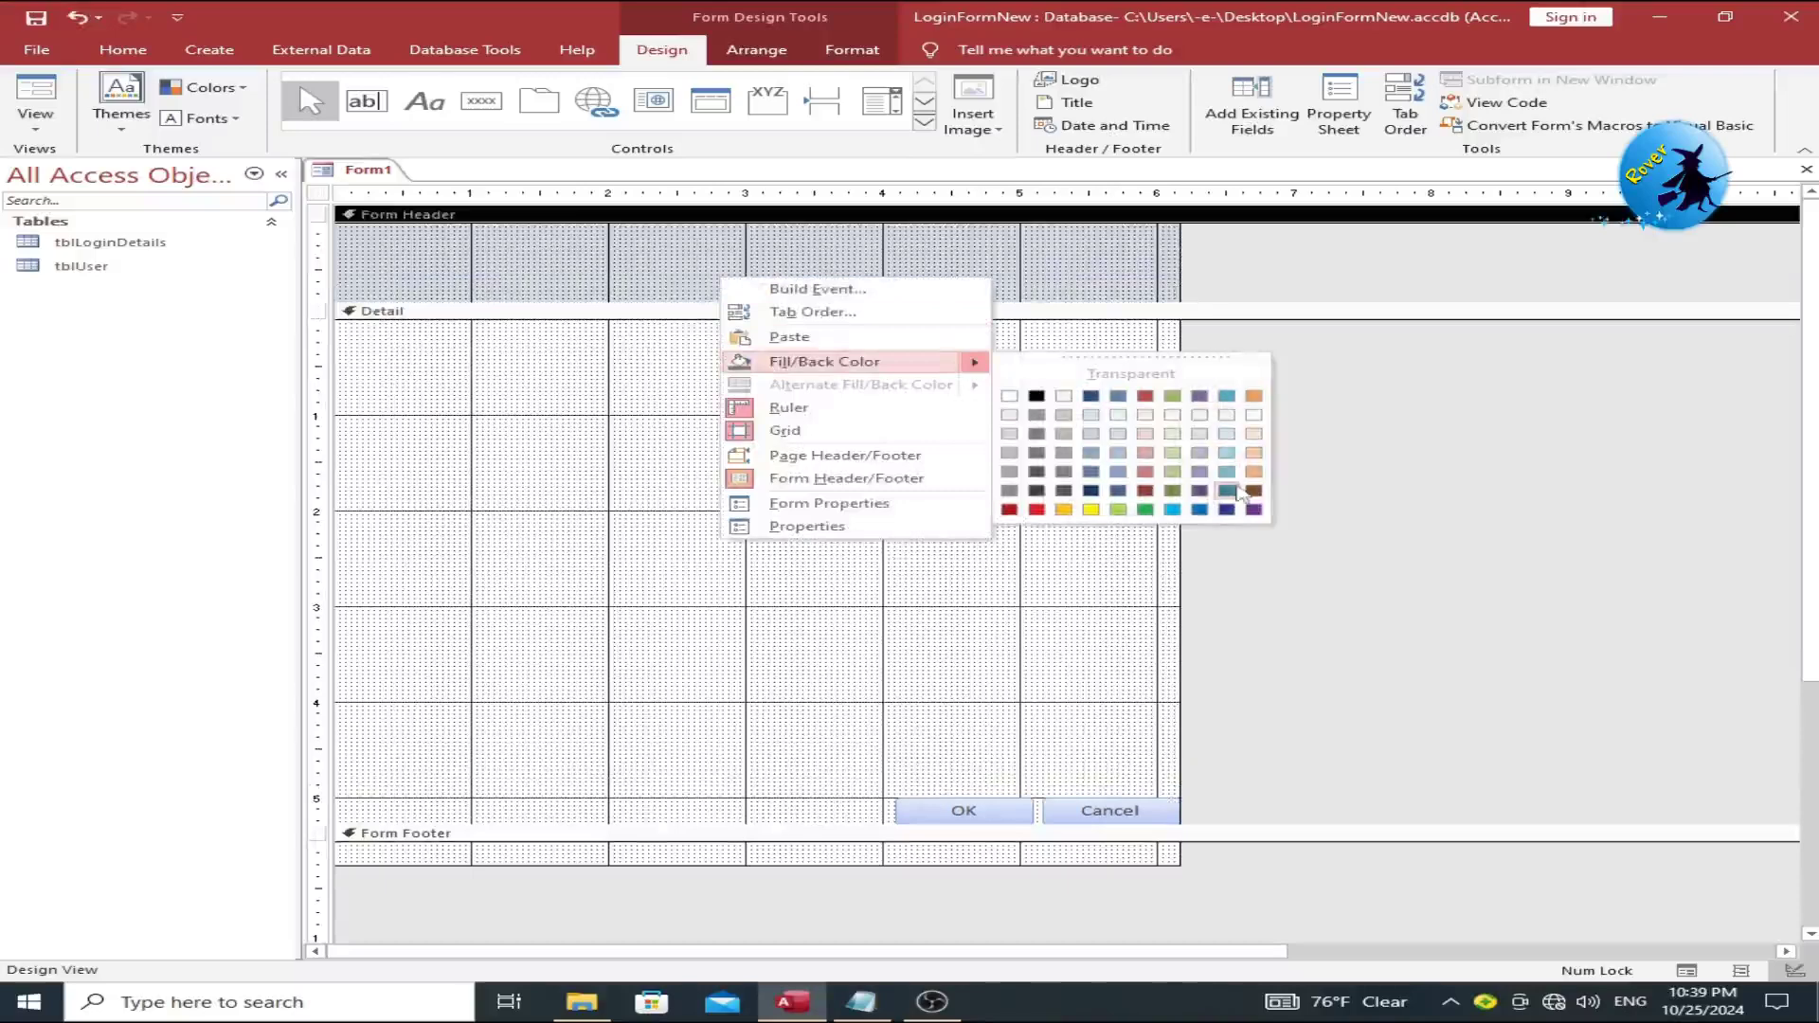
pyautogui.click(1253, 509)
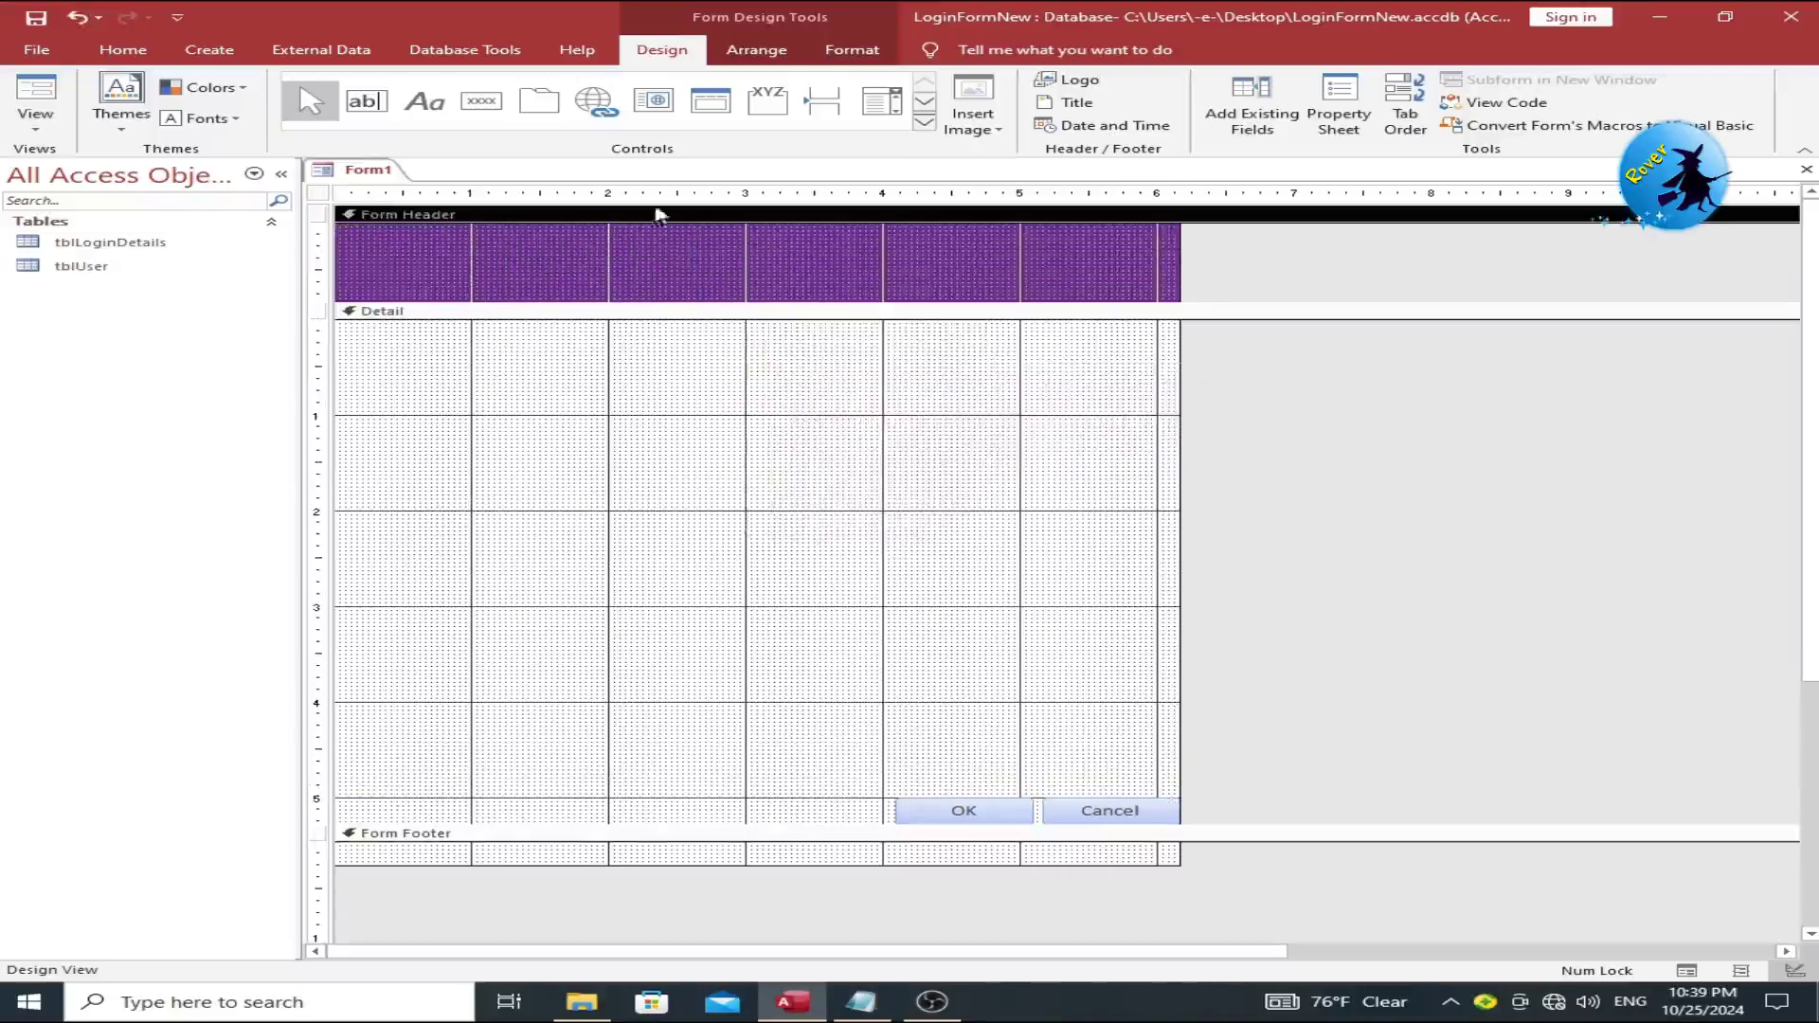
# Step: Add a label reading "Login Form" to the form header at about 2 on the horizontal ruler
pyautogui.click(424, 101)
pyautogui.click(614, 250)
pyautogui.write('Login')
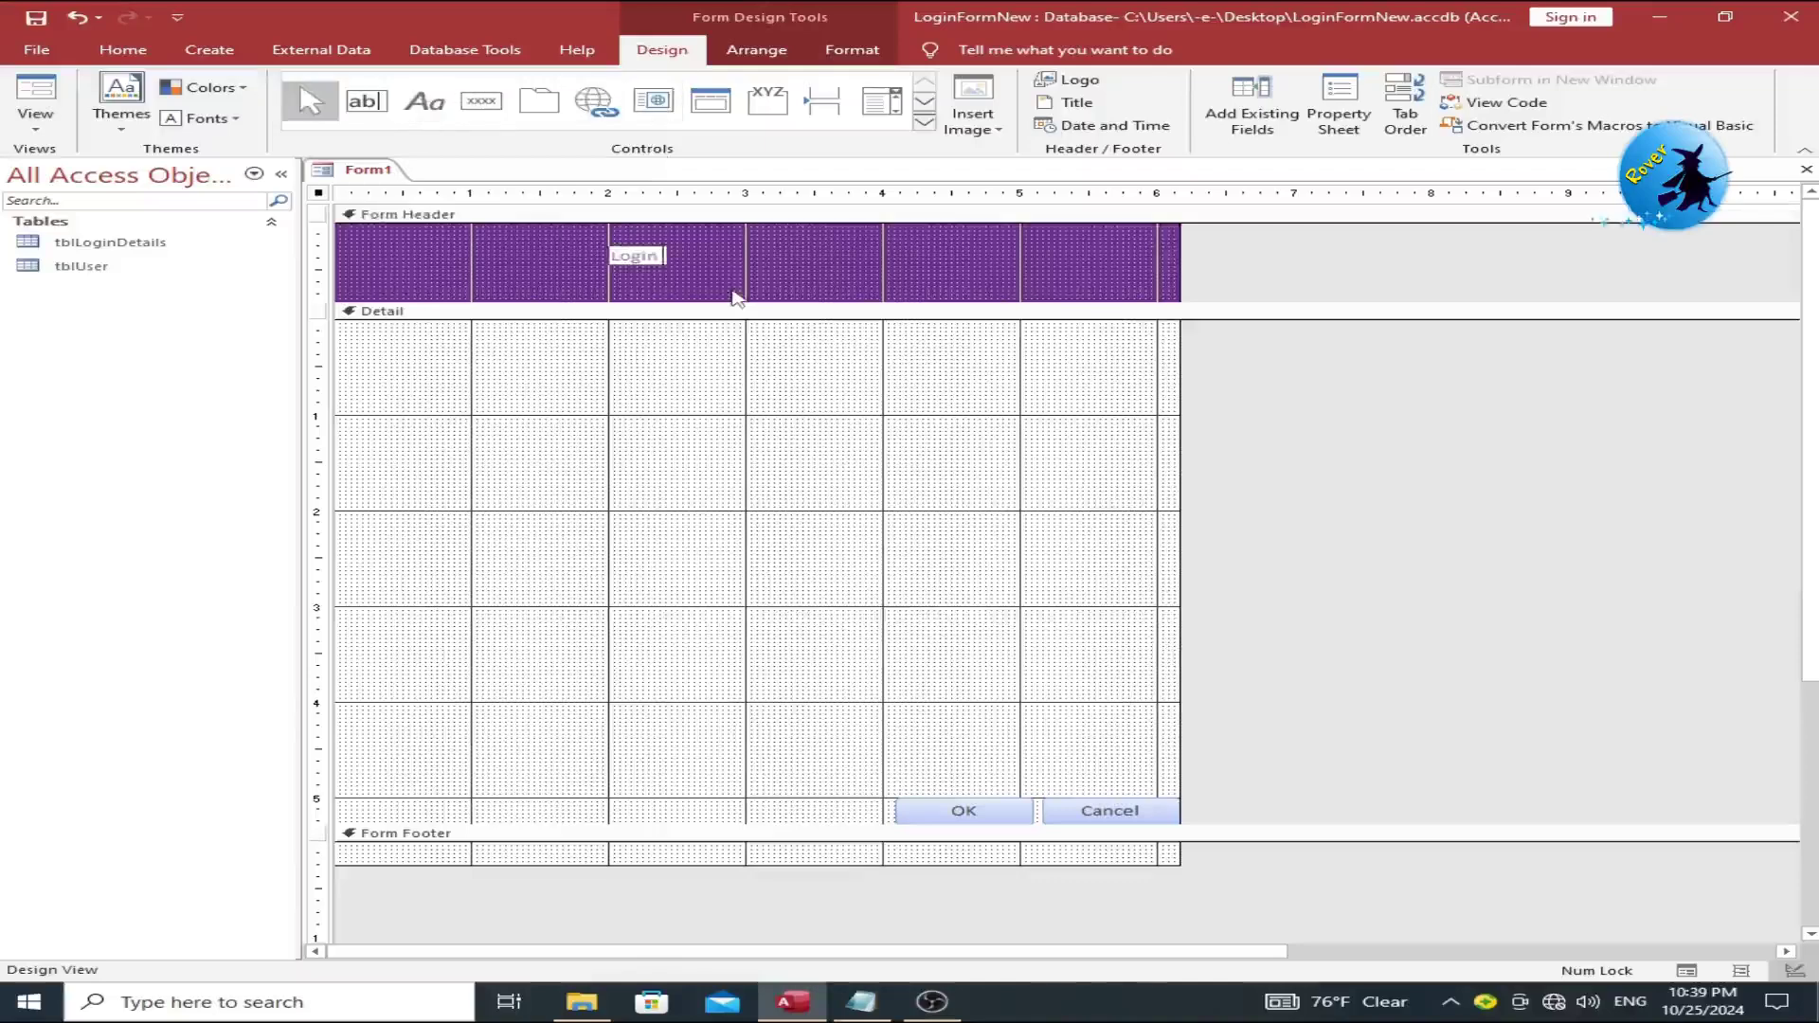
pyautogui.write(' Form')
# Step: Format the Login Form label as white bold text at size 48 and fit it within the header
pyautogui.click(667, 265)
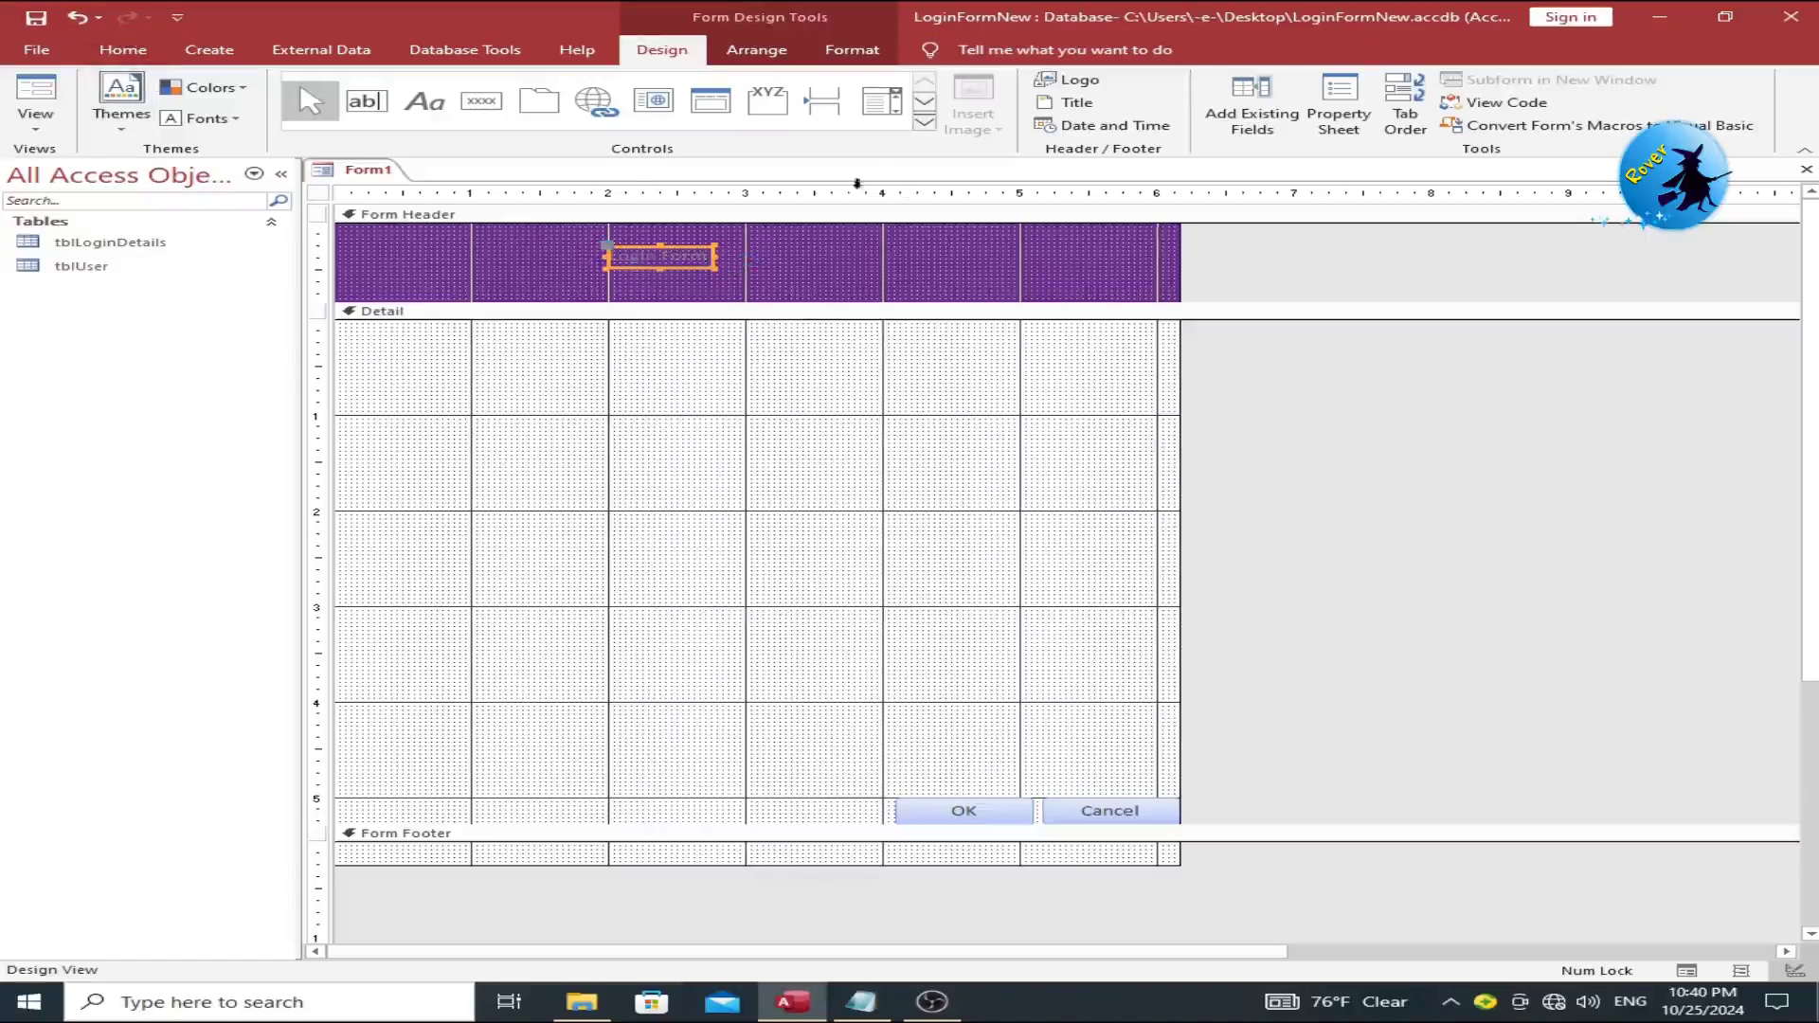
pyautogui.click(121, 50)
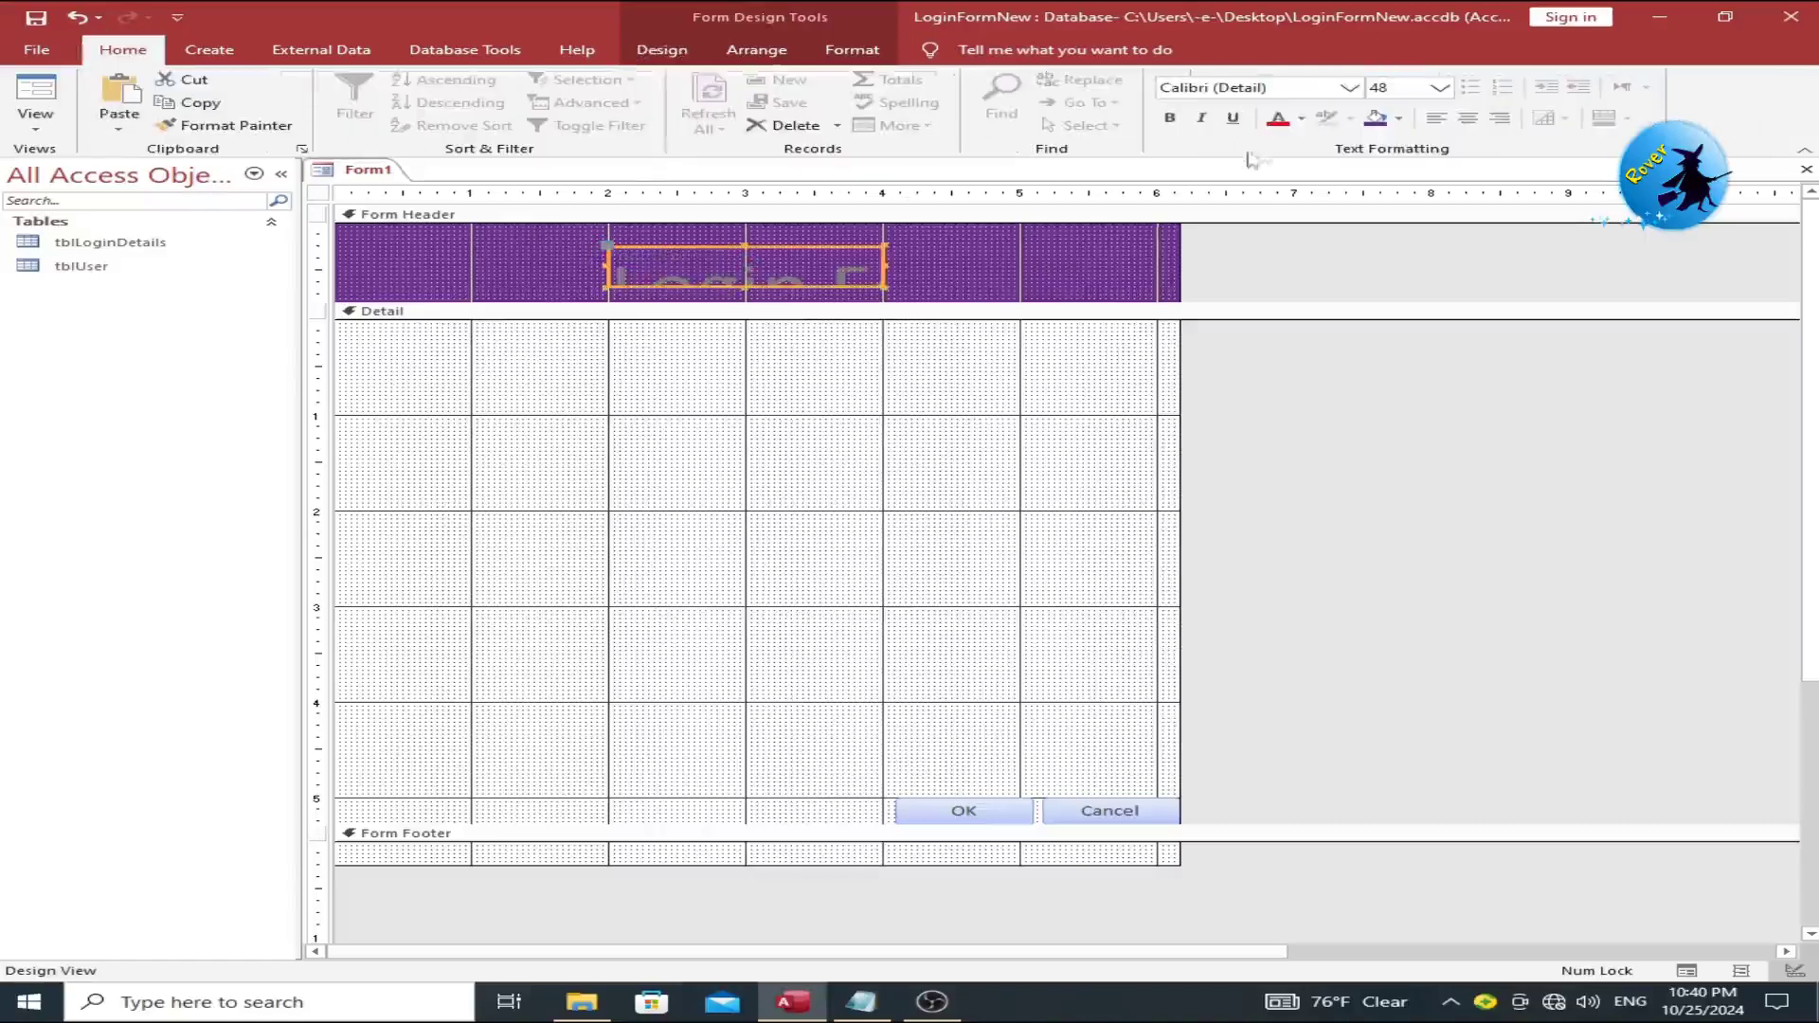
pyautogui.click(1302, 118)
pyautogui.click(1277, 186)
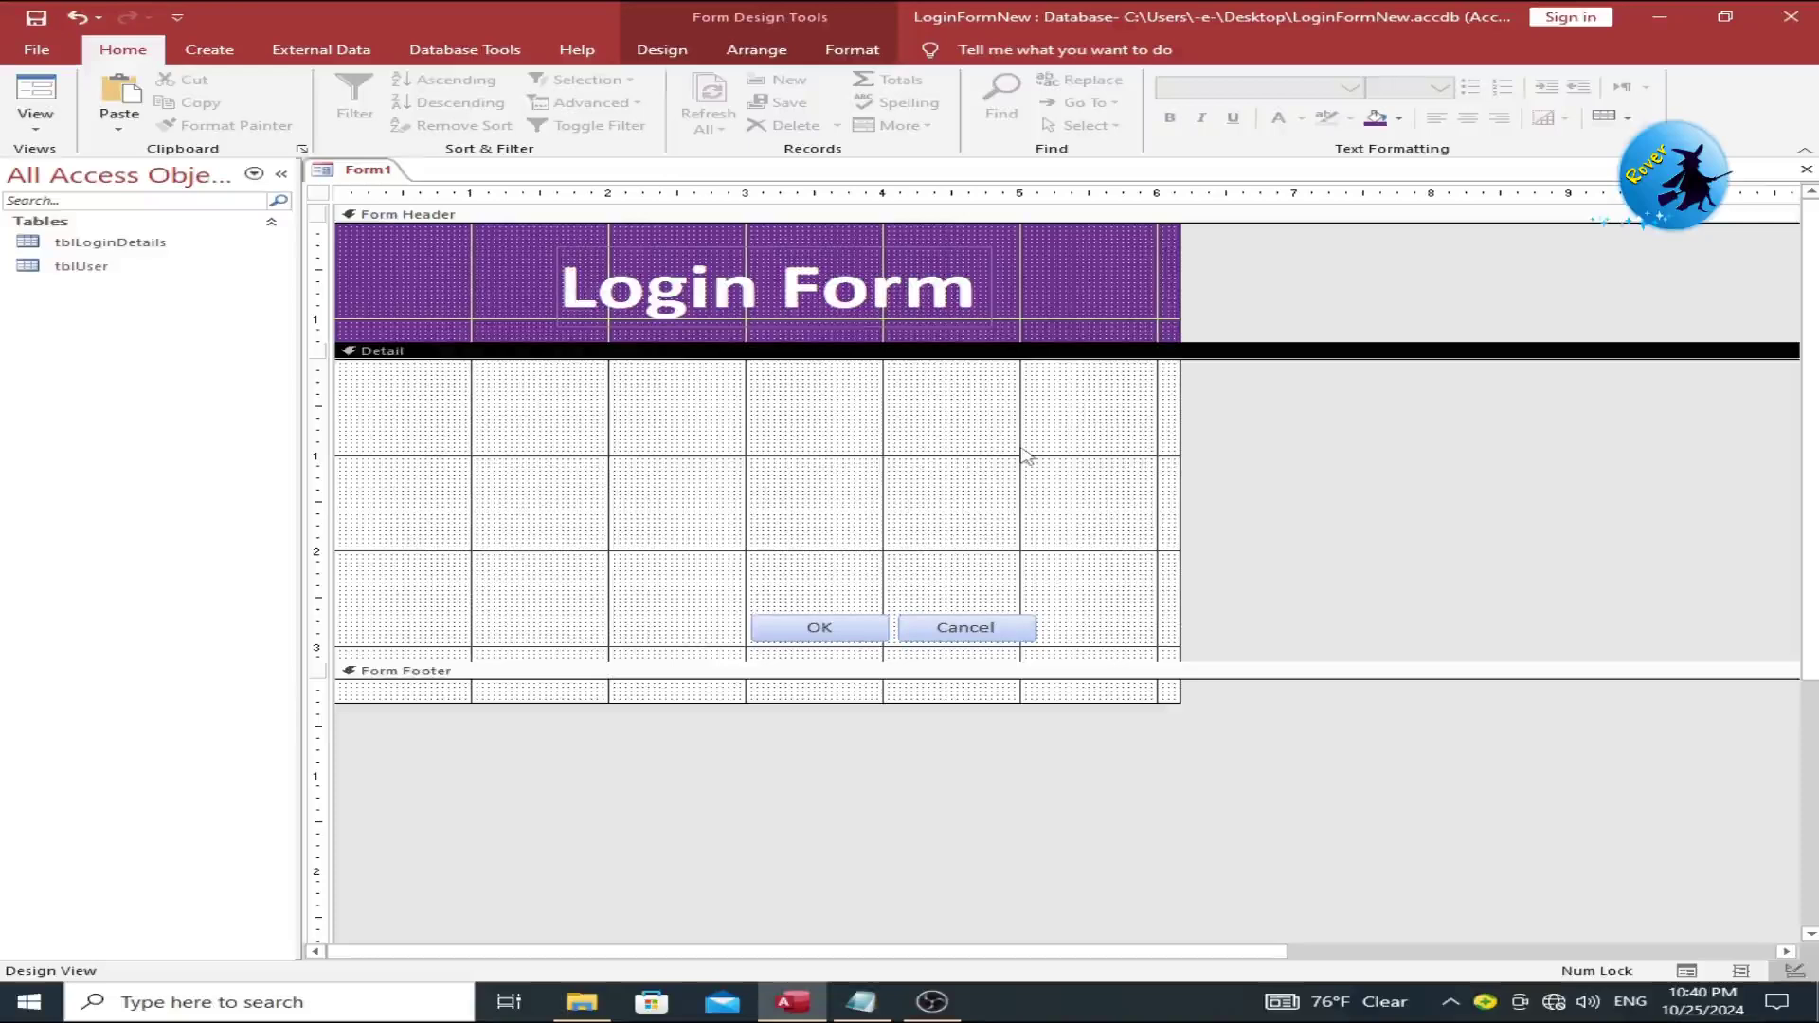
# Step: Save the form as frmLogin
pyautogui.hotkey('ctrl', 's')
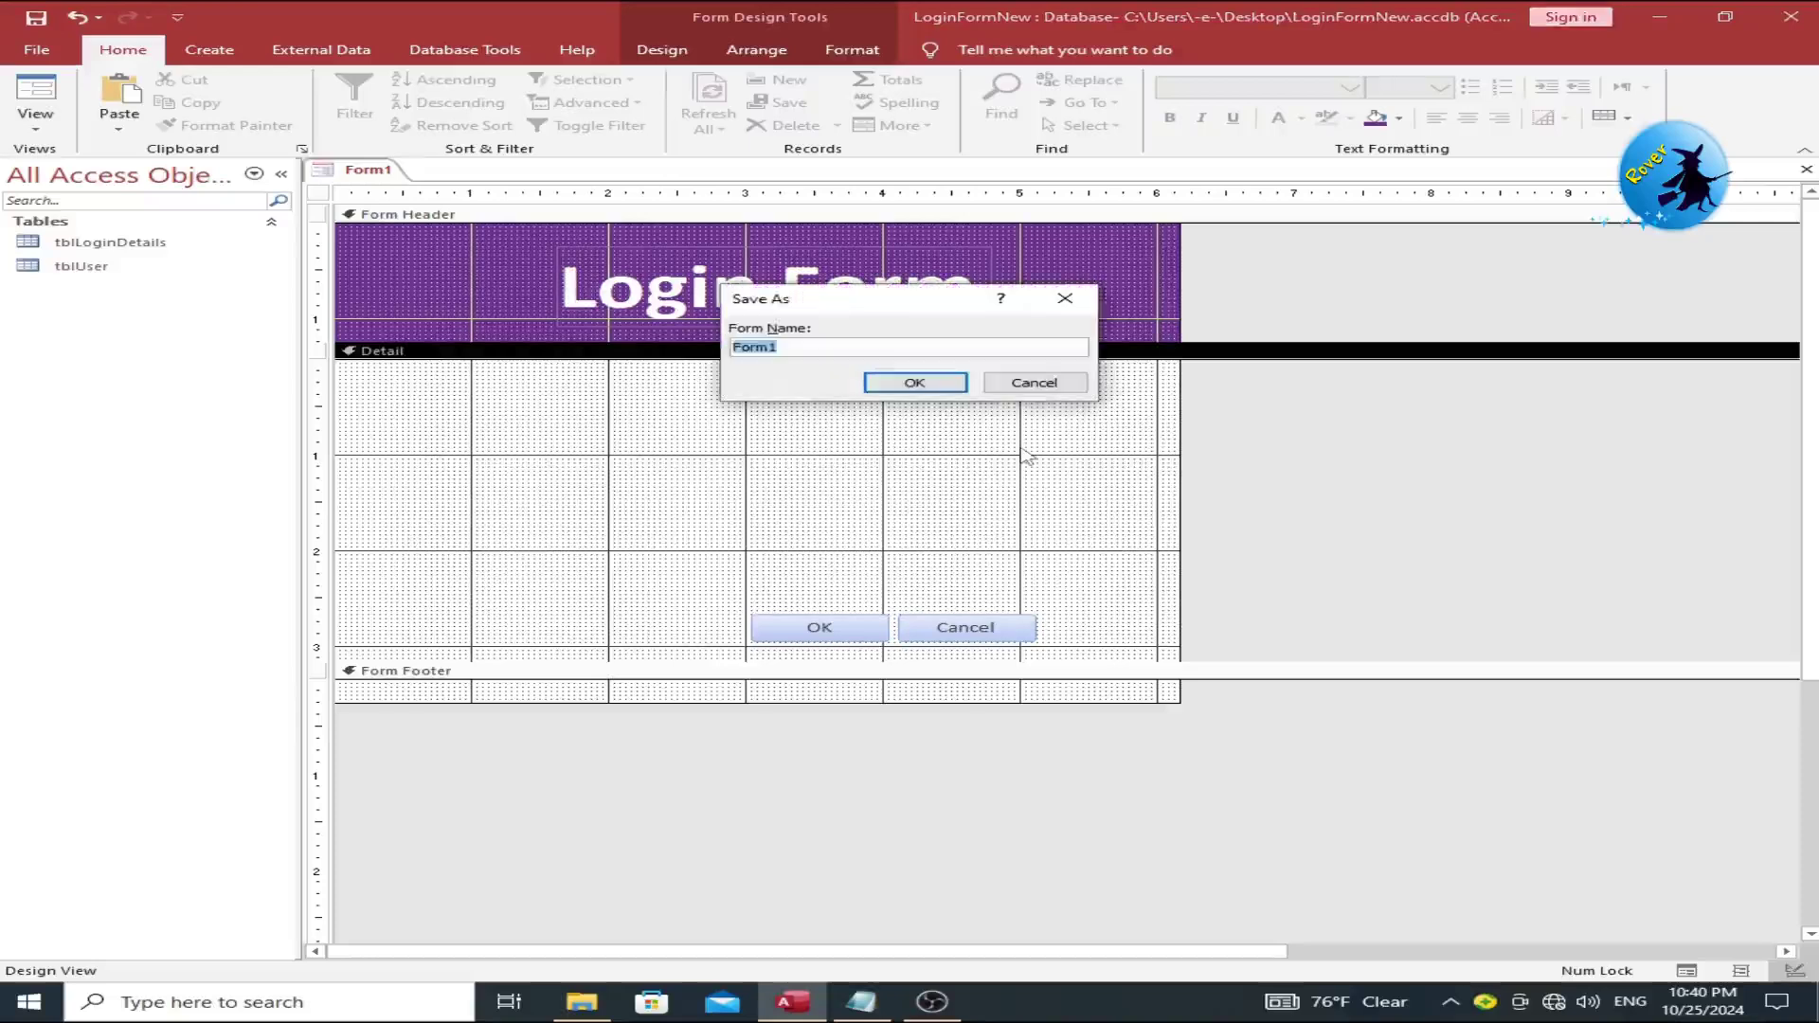
pyautogui.write('frm')
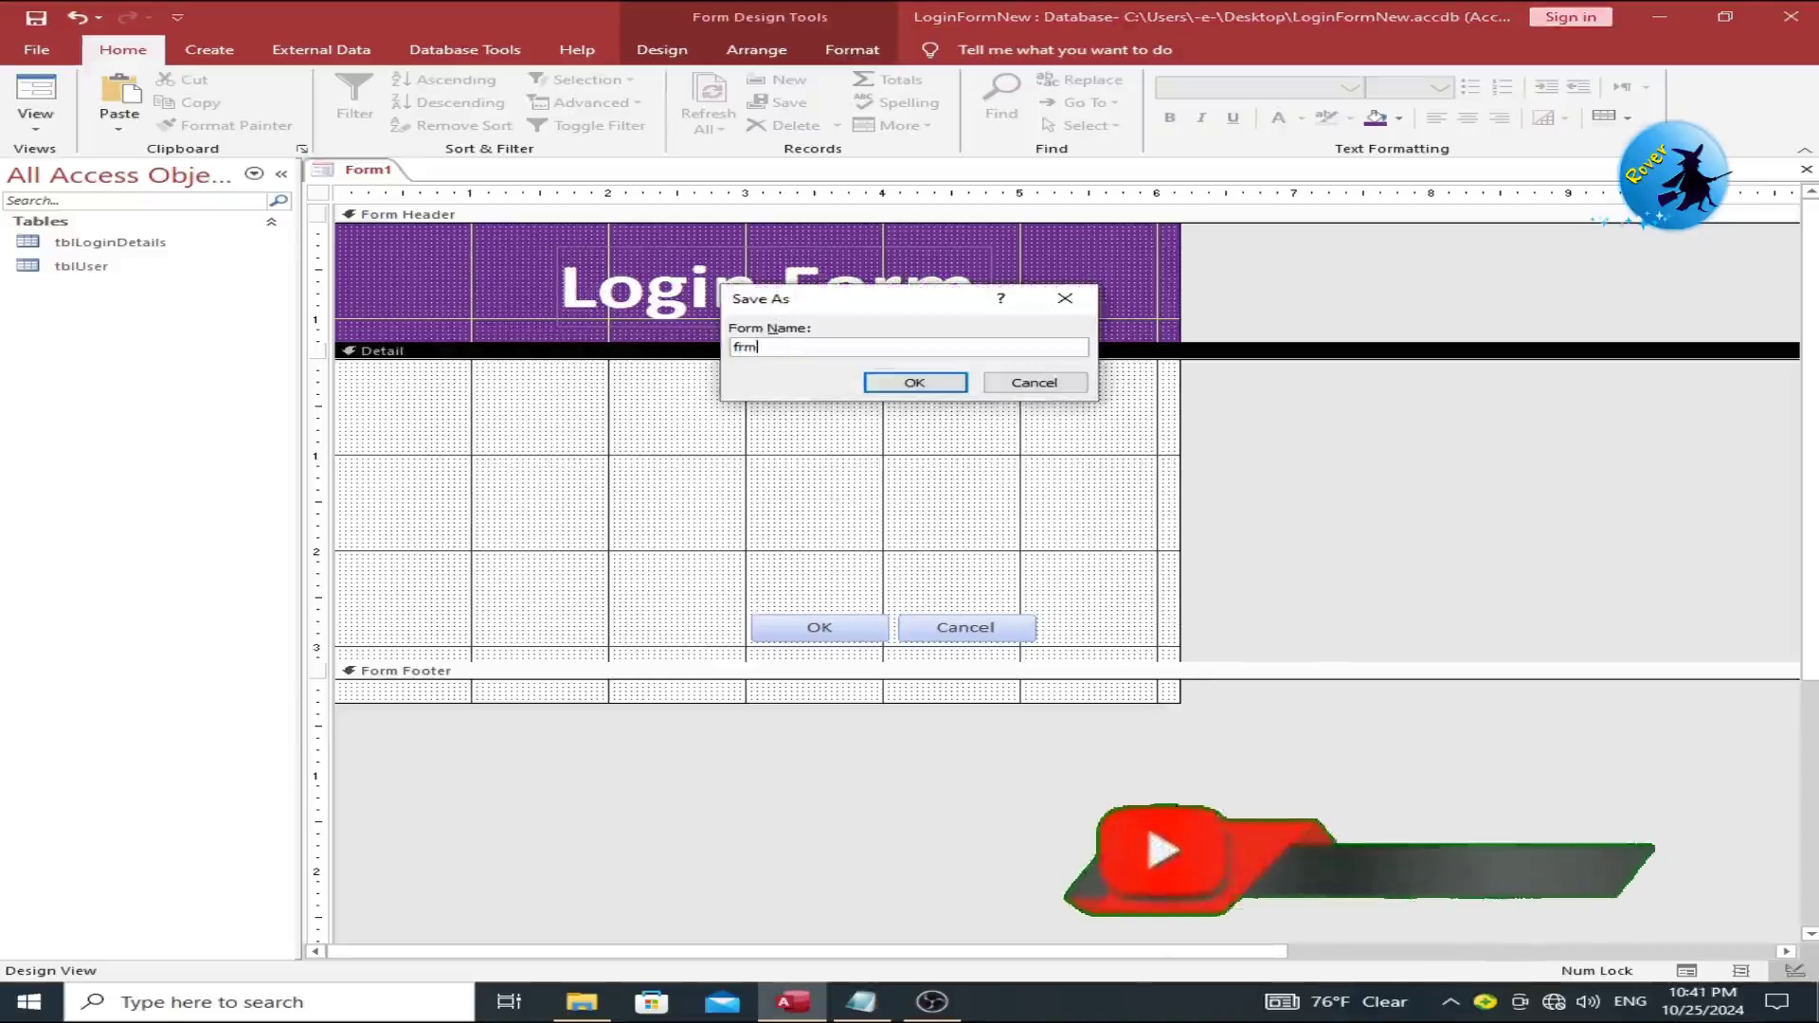
pyautogui.write('Login')
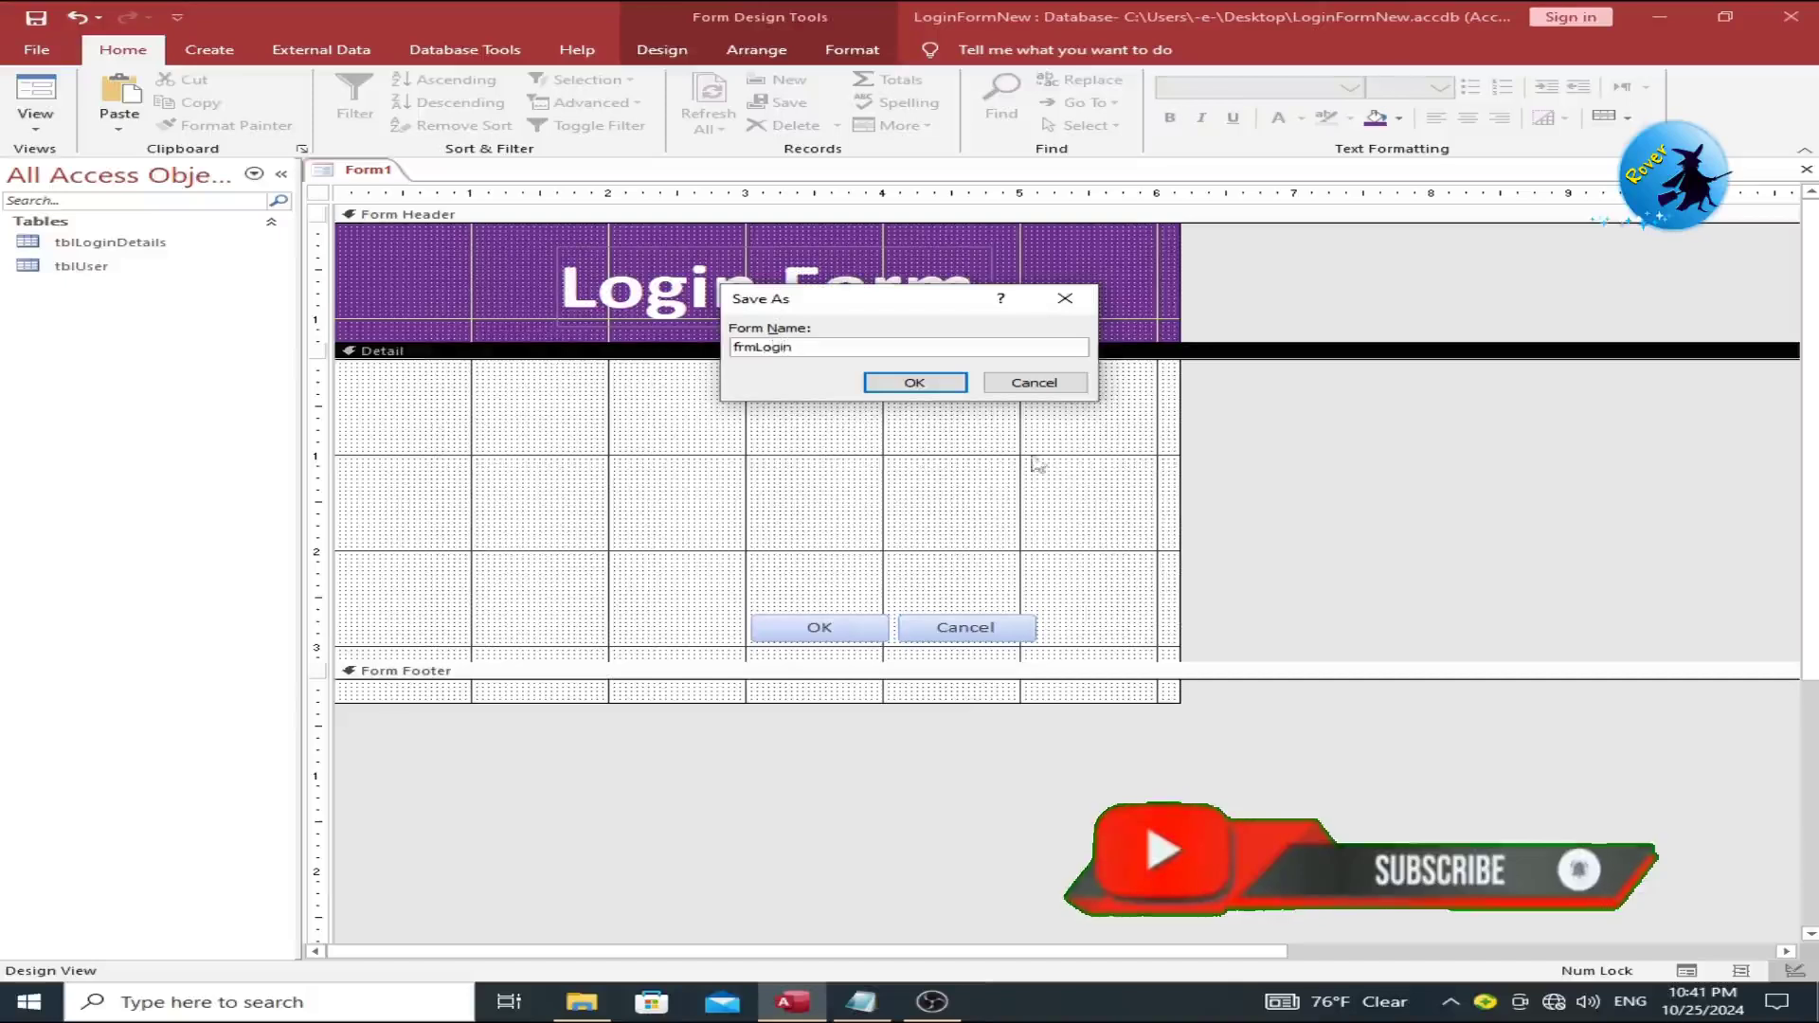
pyautogui.click(914, 381)
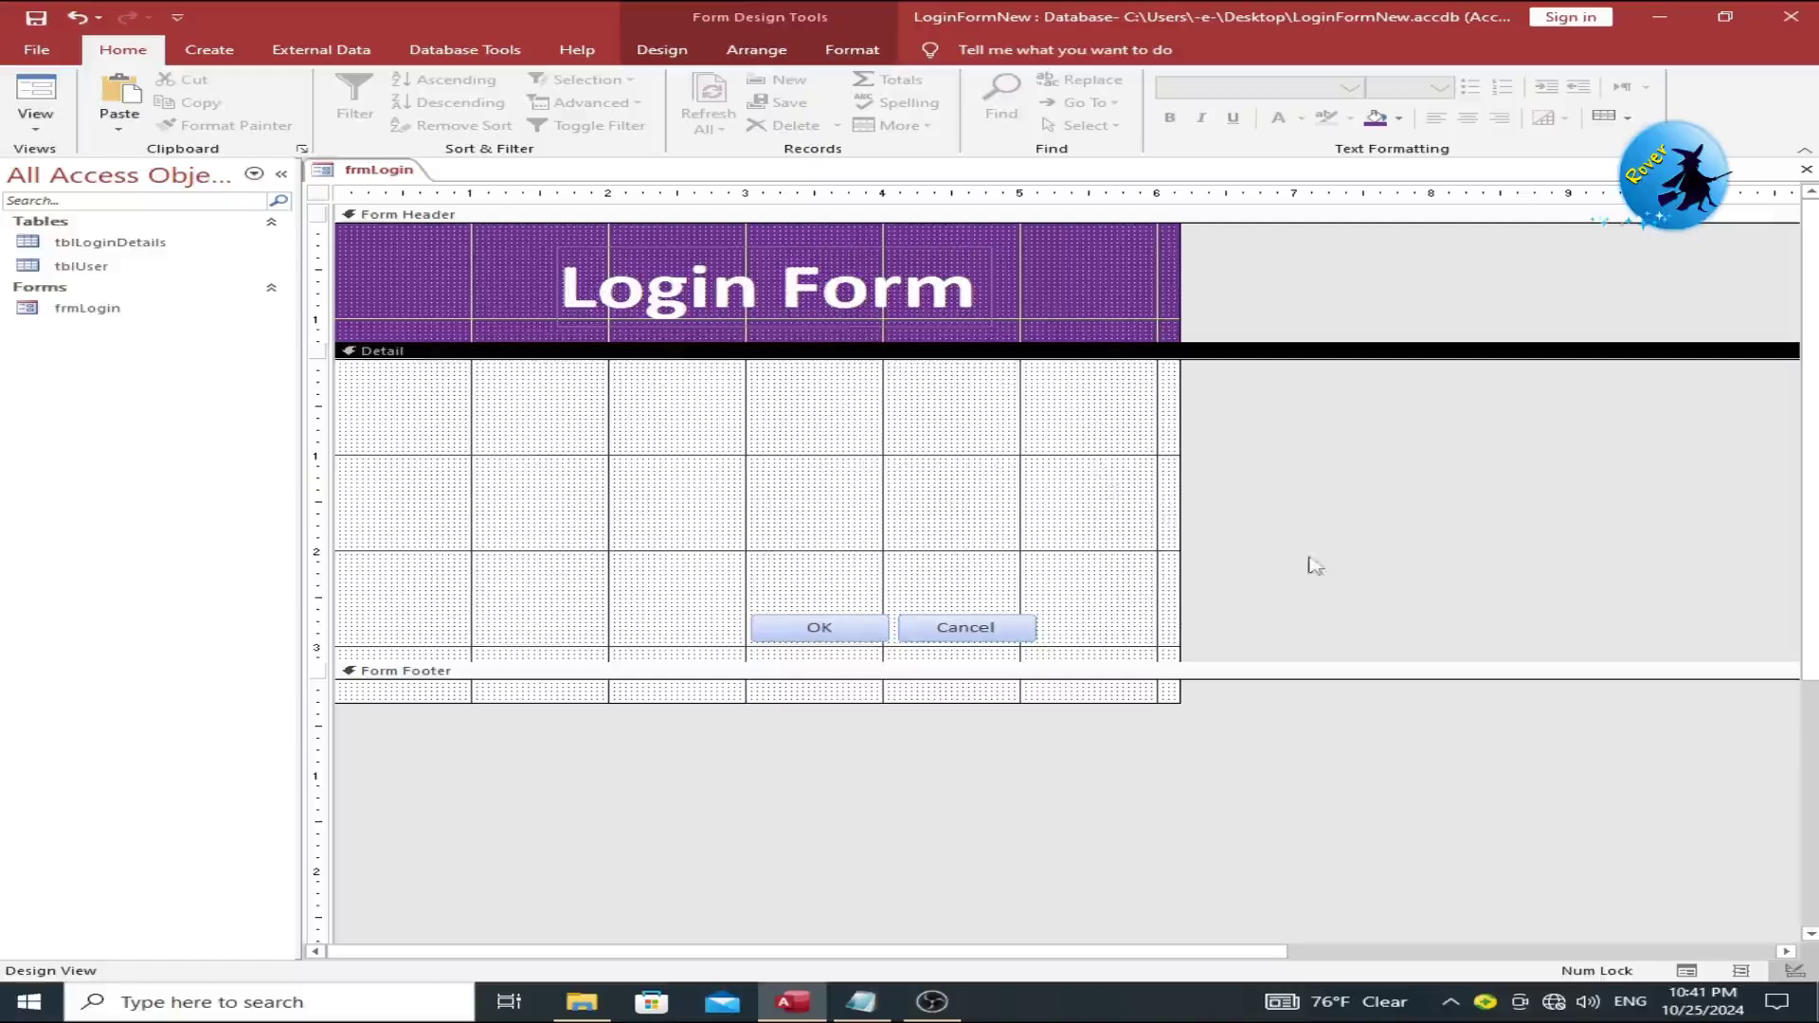
# Step: Draw a text box near the top of the Detail section, spanning about 2.6 to 5.4 on the horizontal ruler
pyautogui.click(692, 403)
pyautogui.click(661, 49)
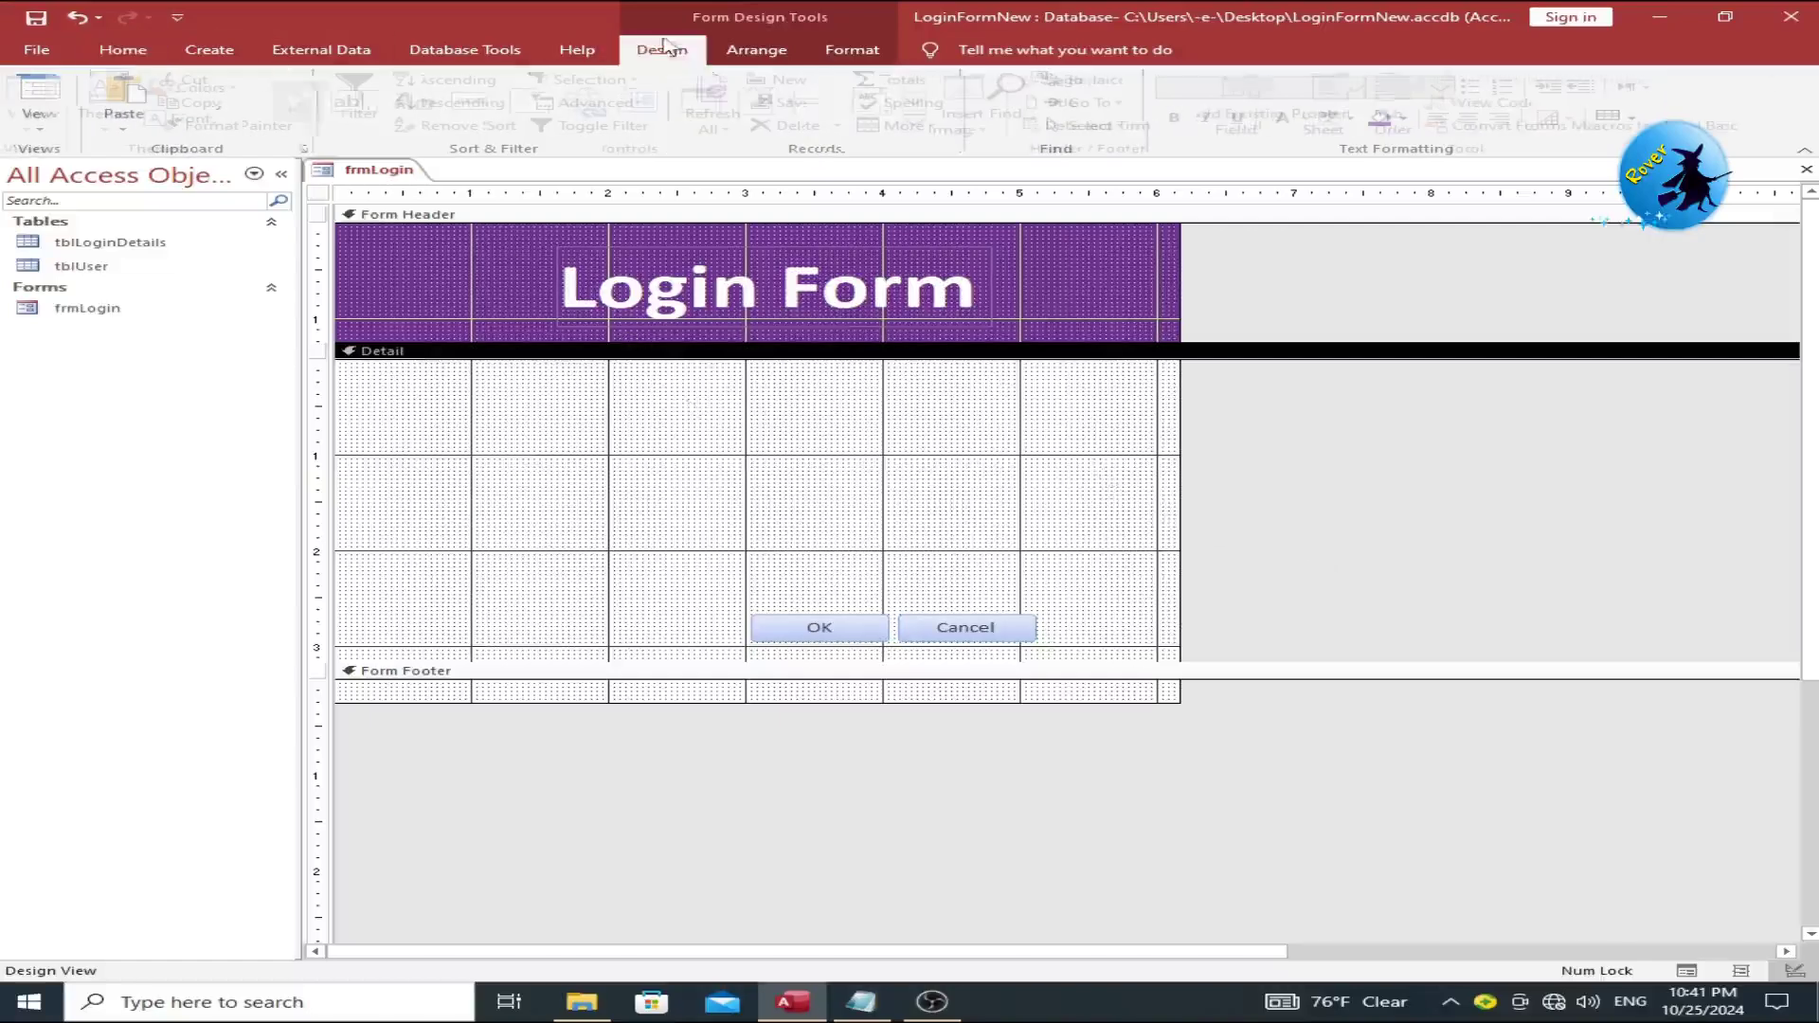
pyautogui.click(377, 105)
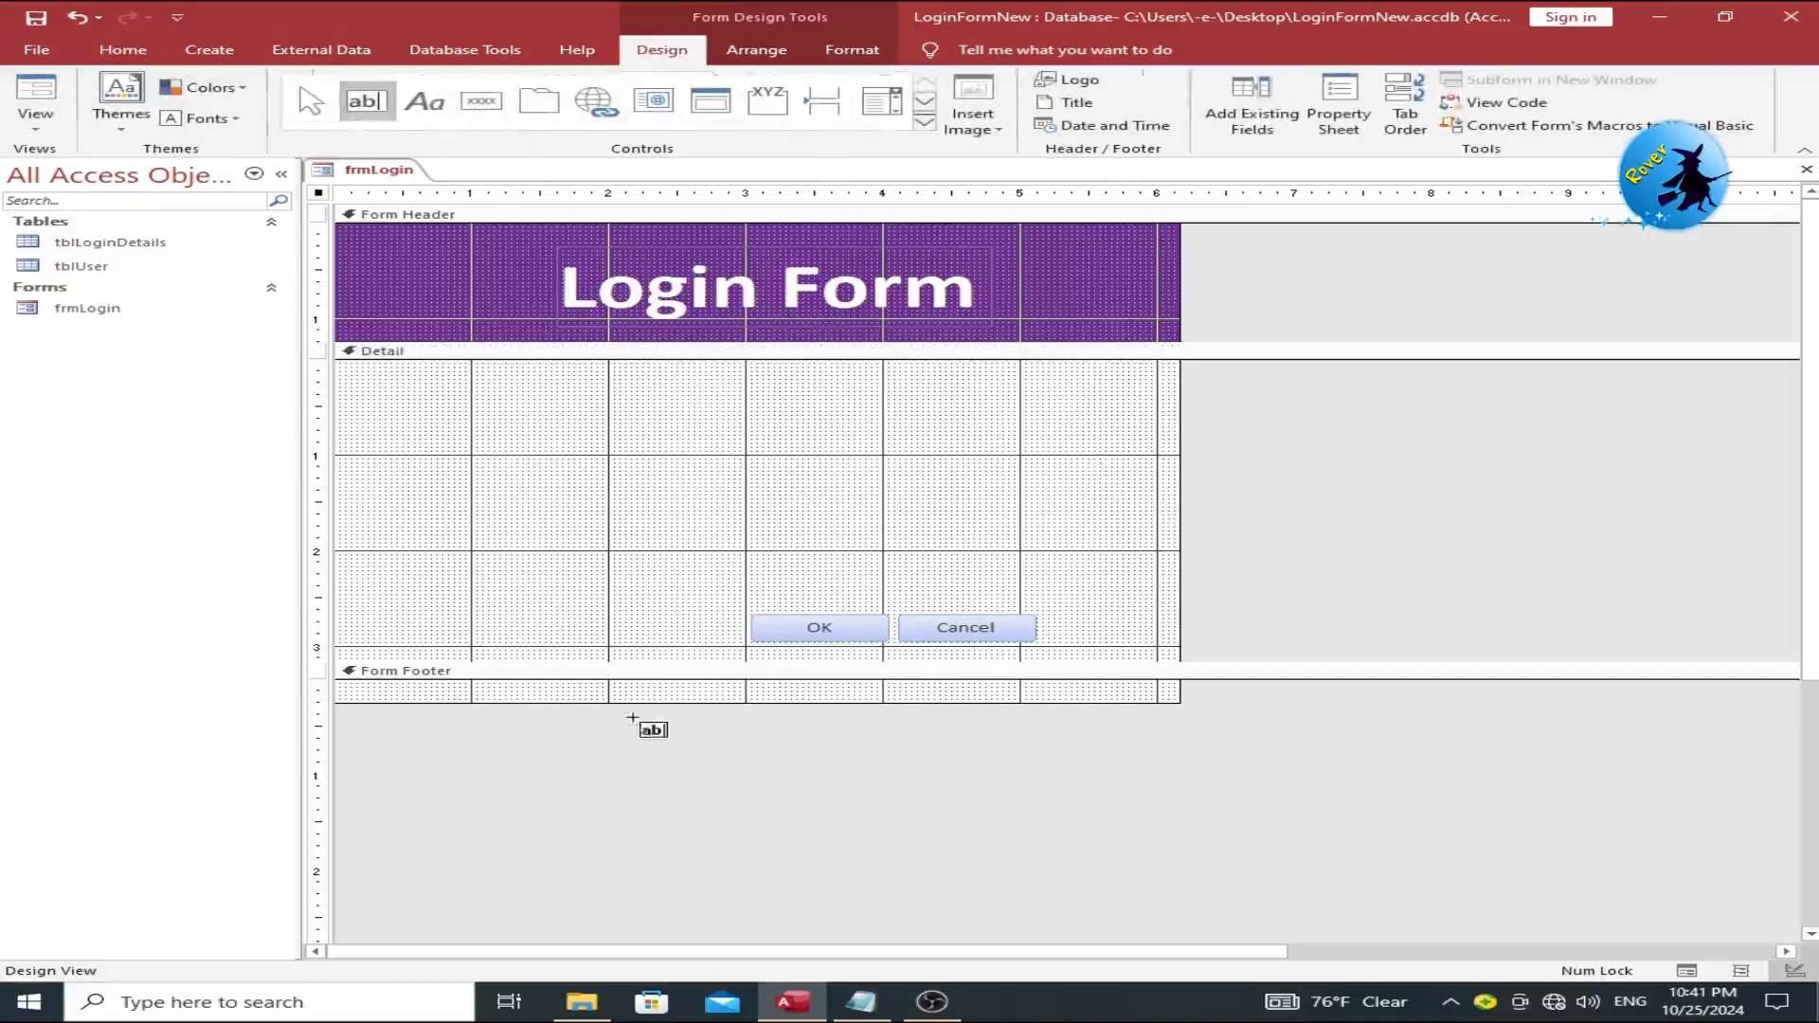
pyautogui.moveTo(689, 407); pyautogui.dragTo(1071, 452)
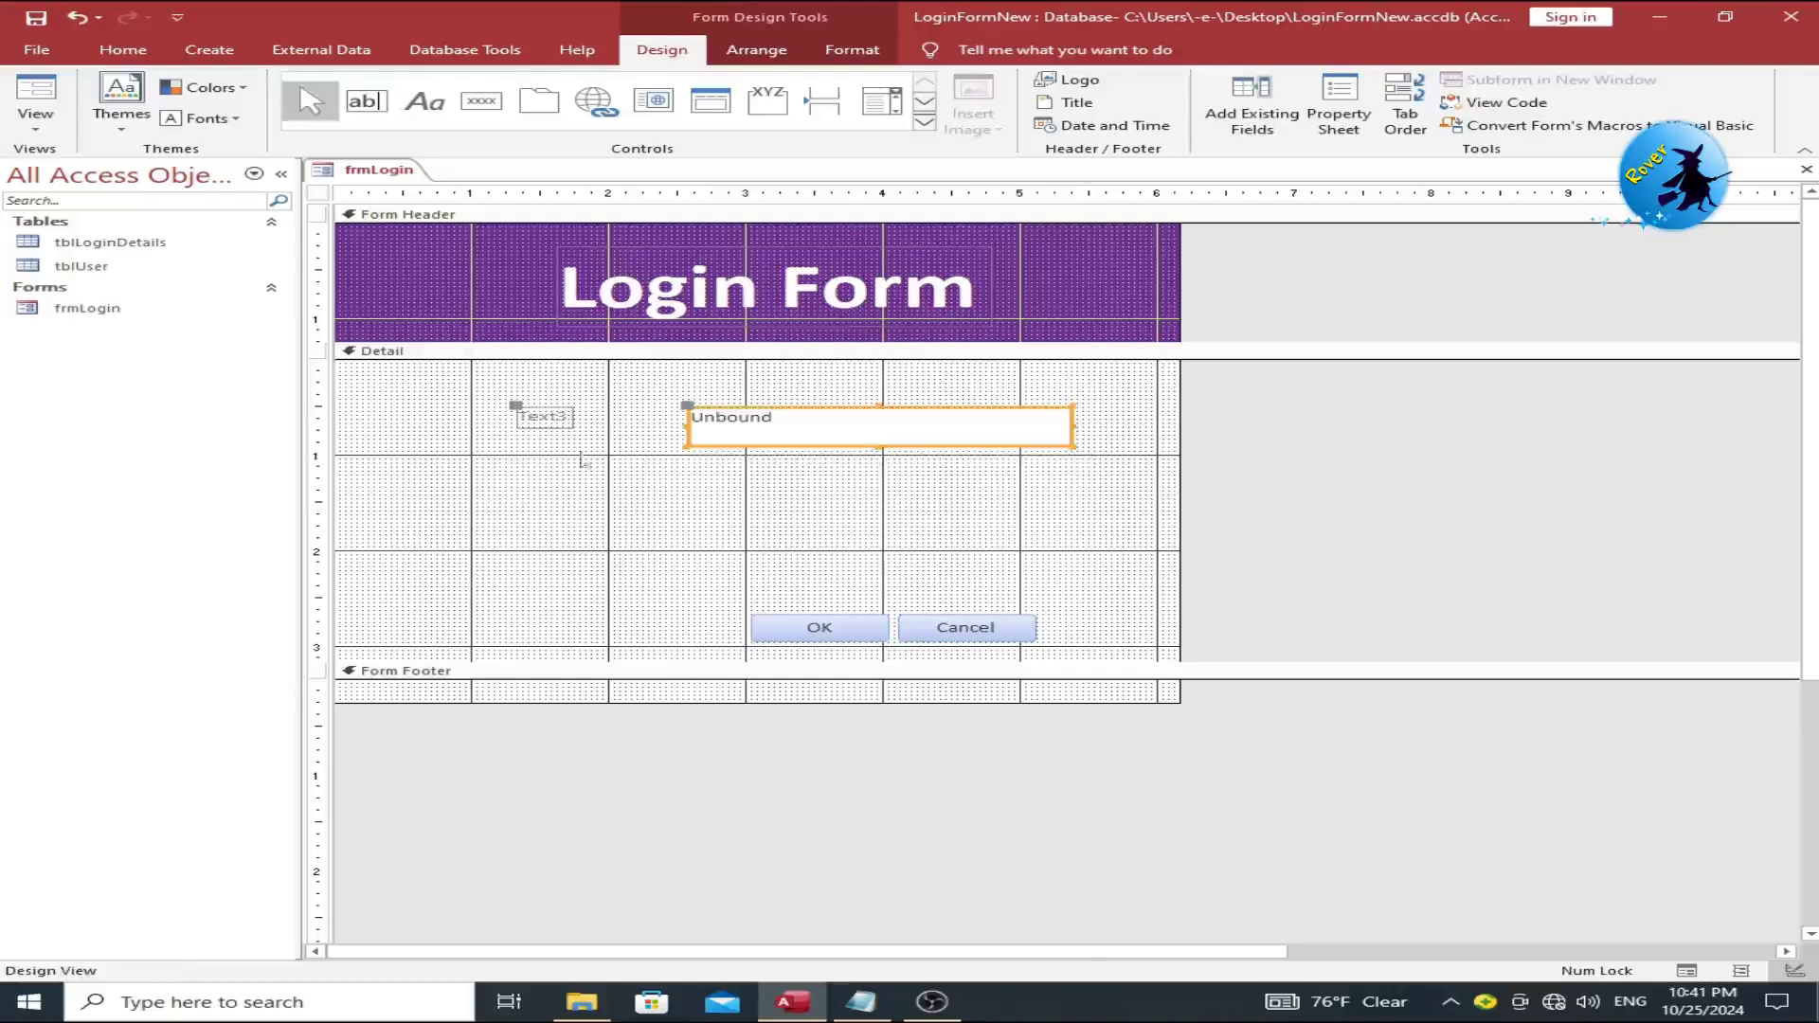
# Step: Duplicate the text box with its label and place the copy below the original with a small gap
pyautogui.moveTo(854, 482); pyautogui.dragTo(467, 420)
pyautogui.hotkey('ctrl', 'd')
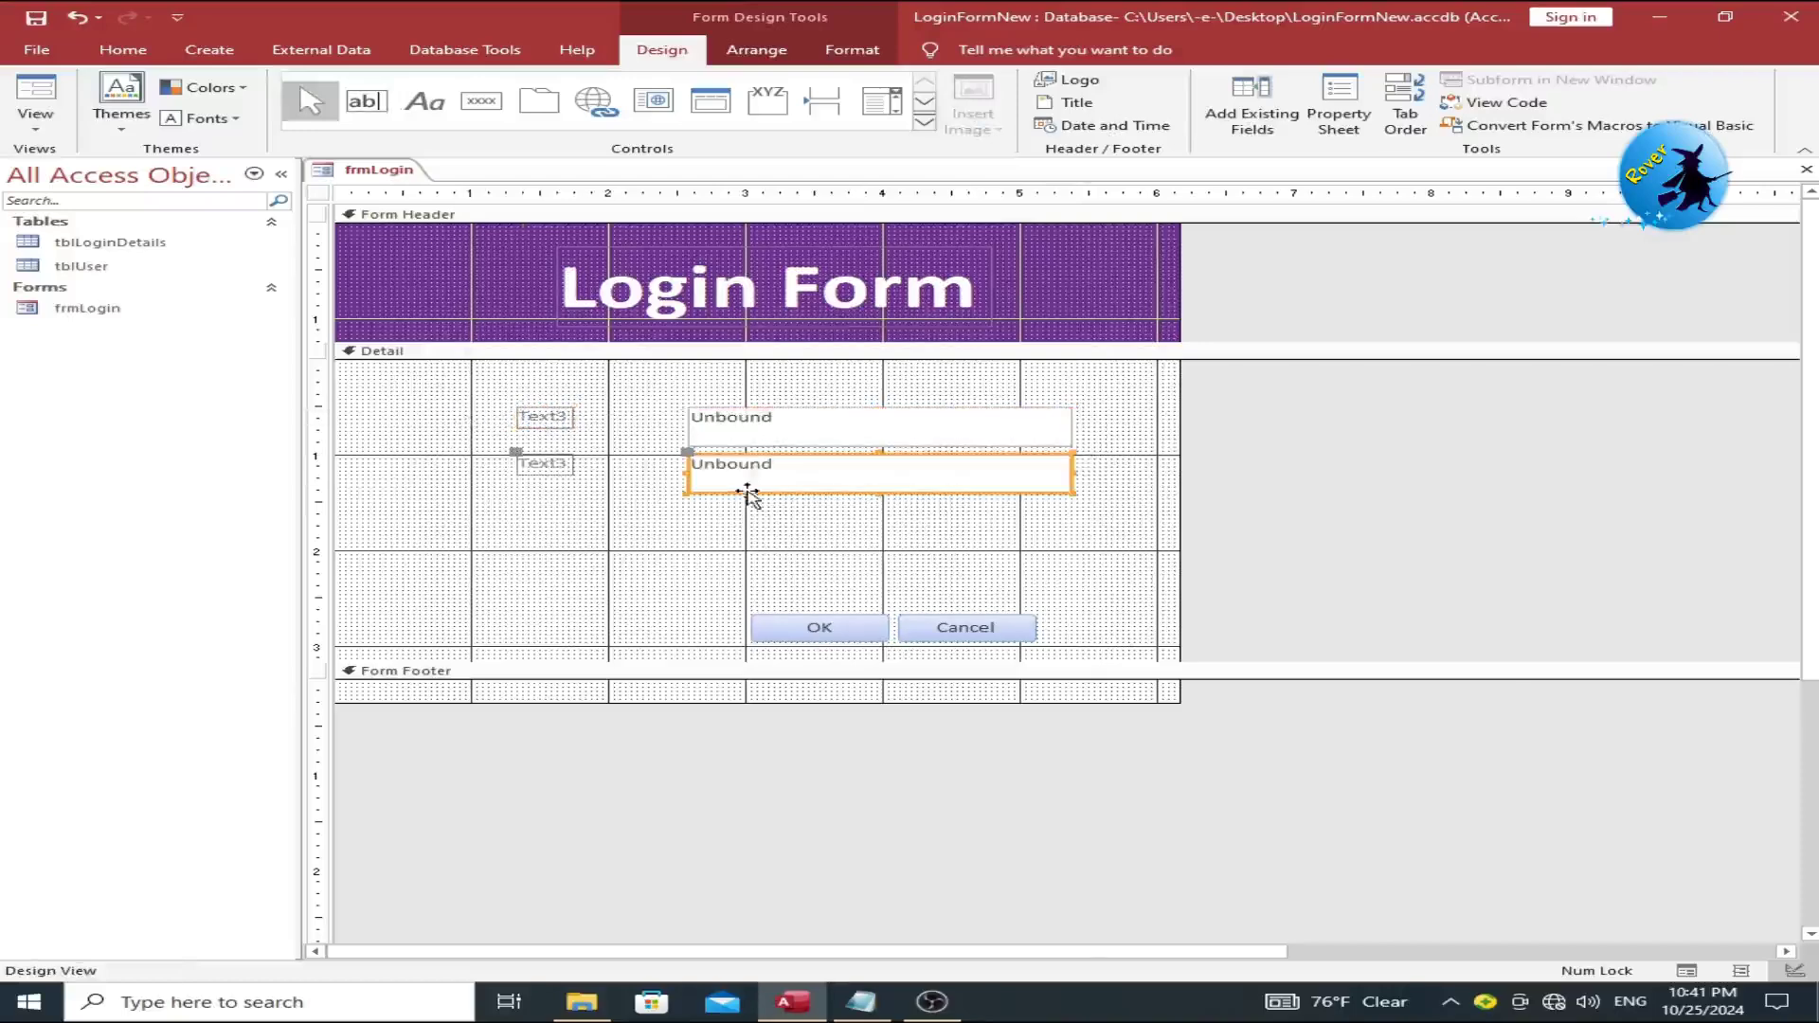
pyautogui.moveTo(747, 492); pyautogui.dragTo(748, 513)
# Step: Change the caption of the upper text box's label to "Enter User Name"
pyautogui.click(540, 415)
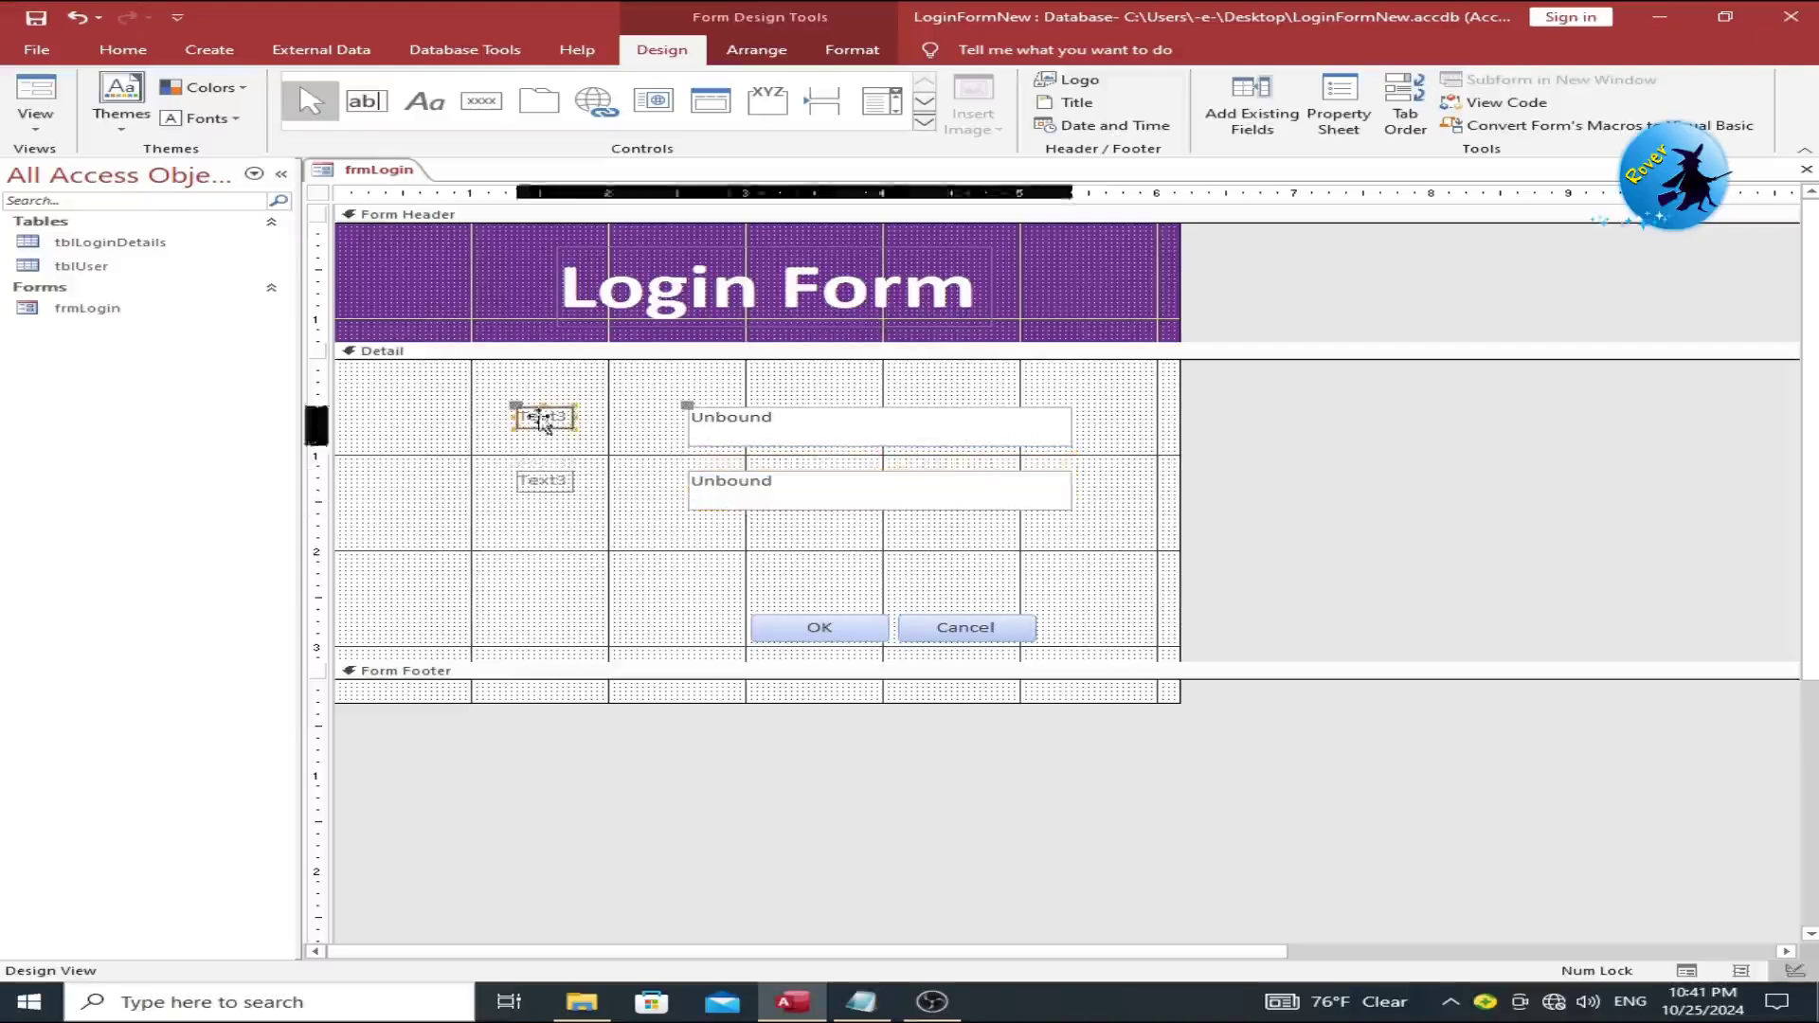
pyautogui.click(566, 418)
pyautogui.doubleClick(572, 418)
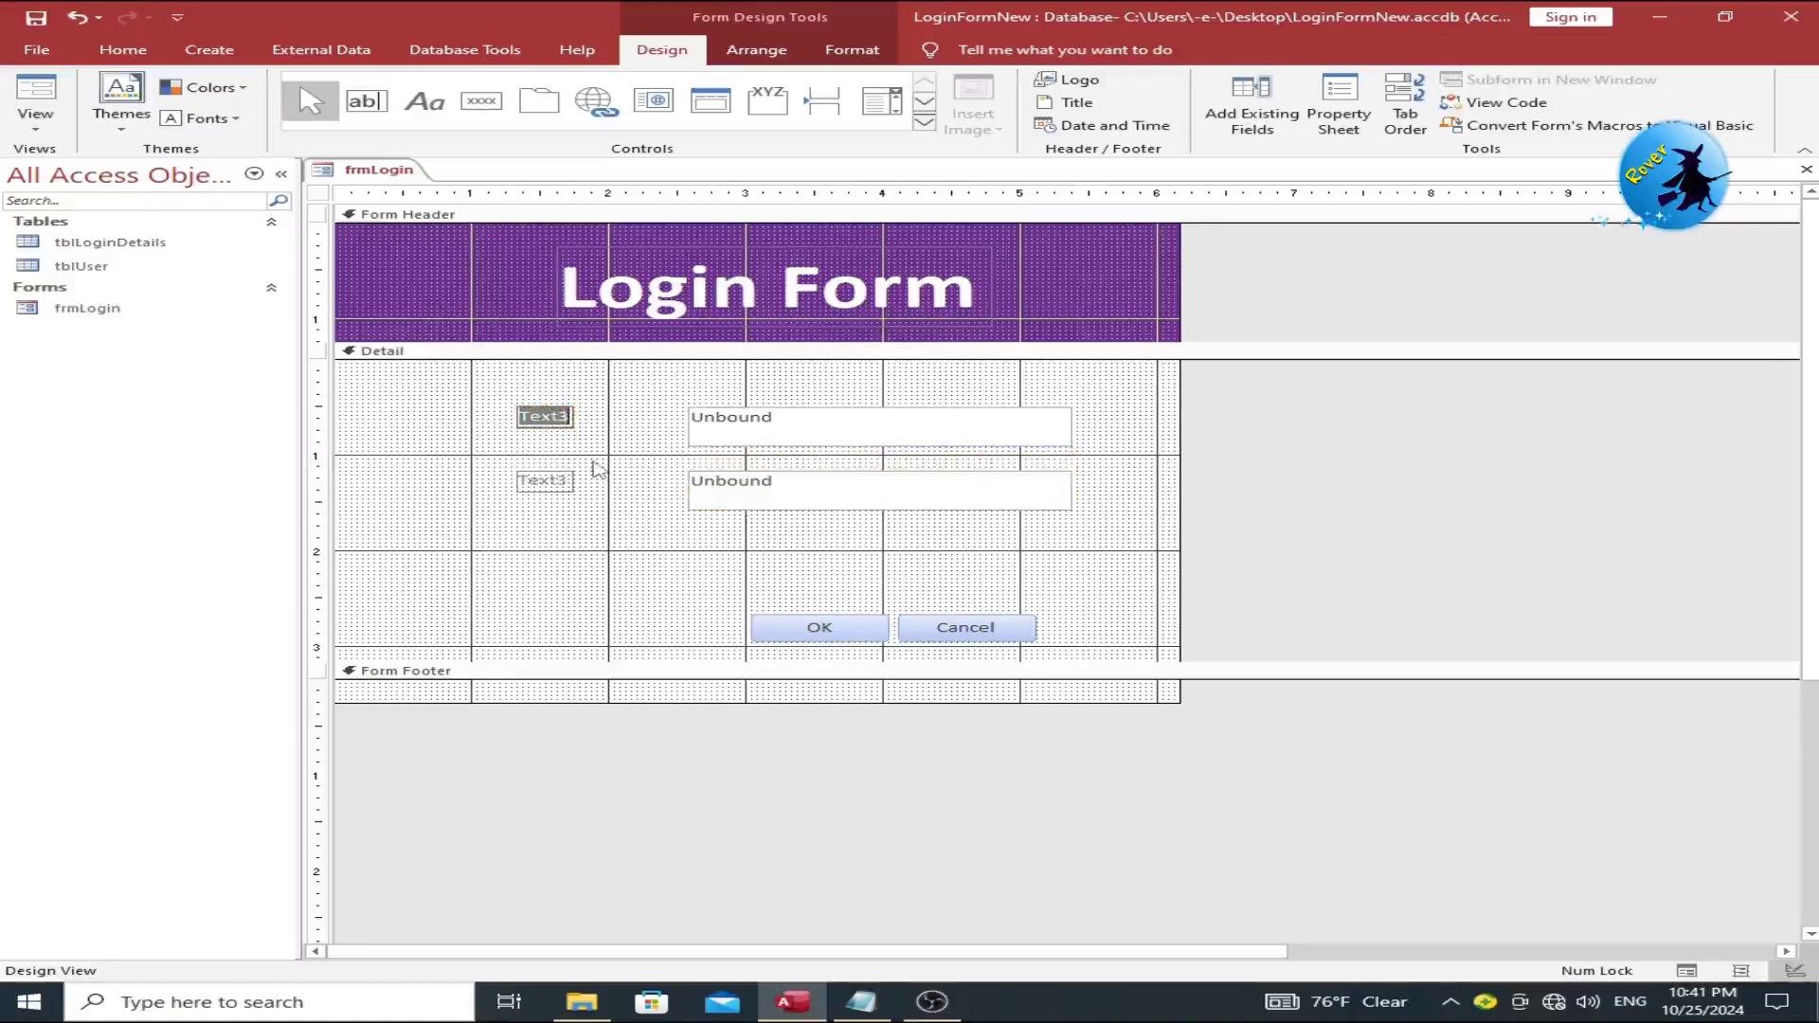
pyautogui.write('Enter User')
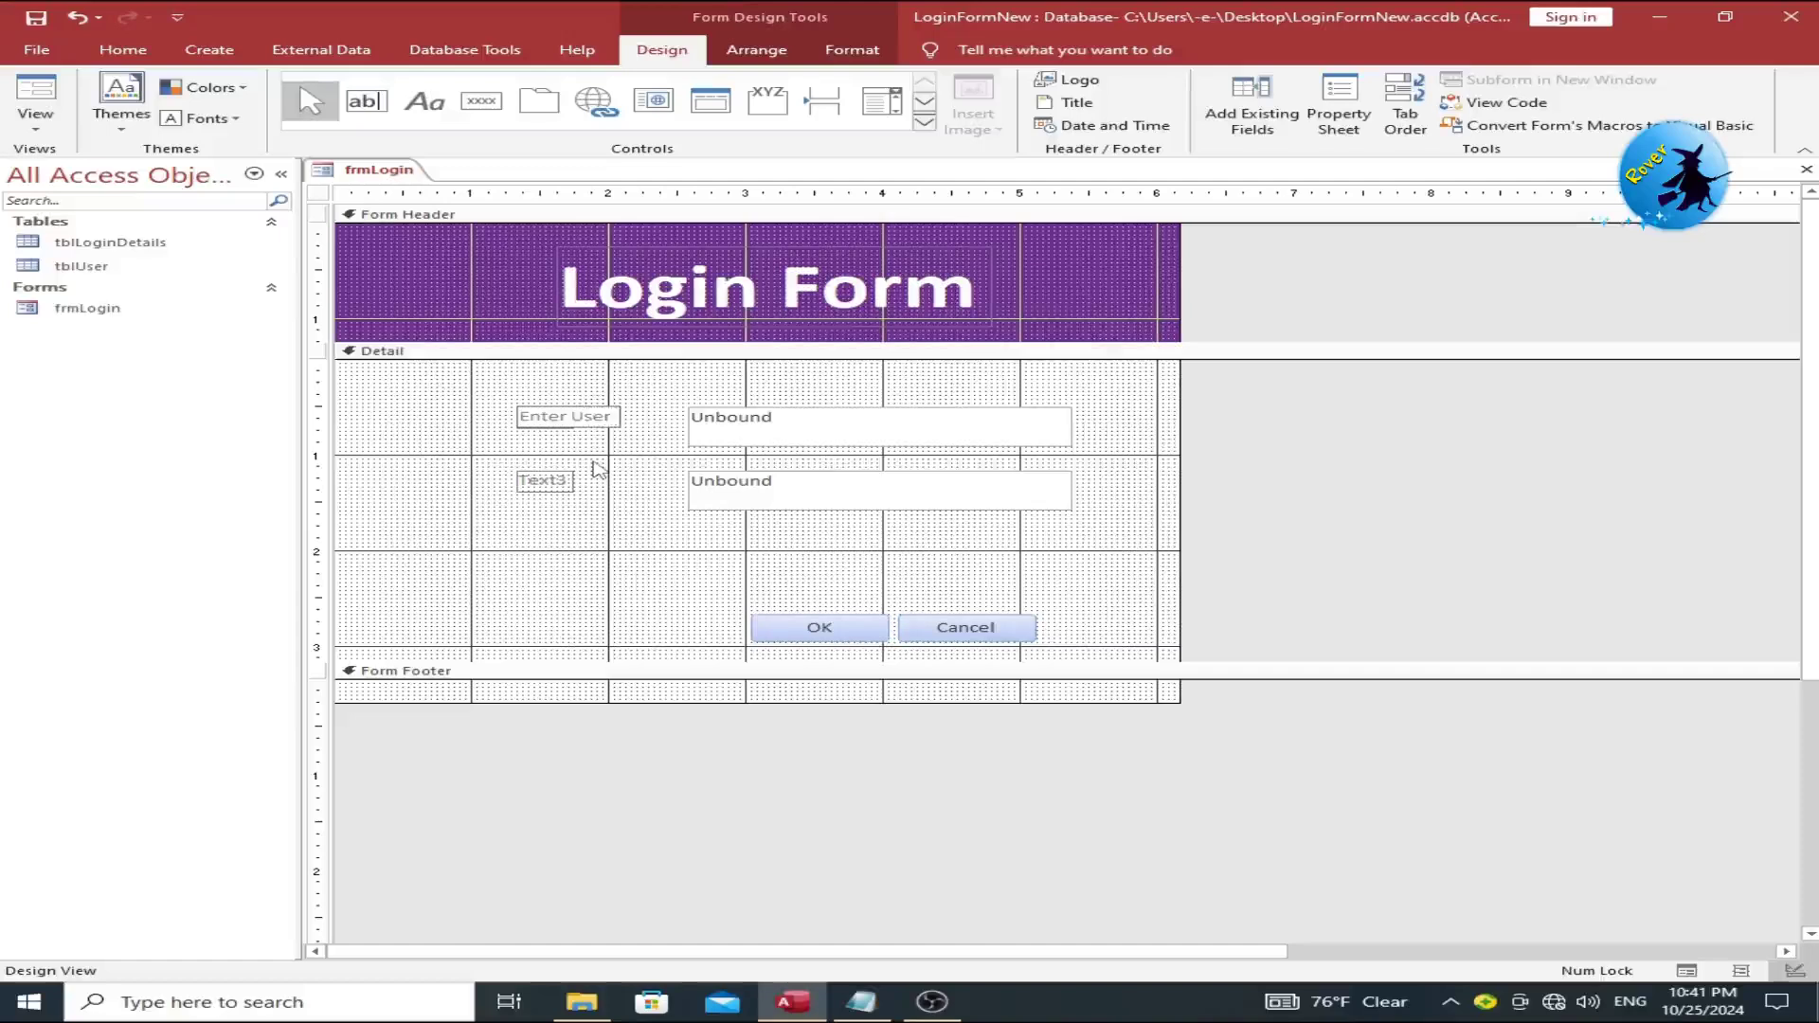
pyautogui.write(' Name')
# Step: Change the caption of the lower text box's label to "Enter Password"
pyautogui.click(535, 480)
pyautogui.doubleClick(526, 480)
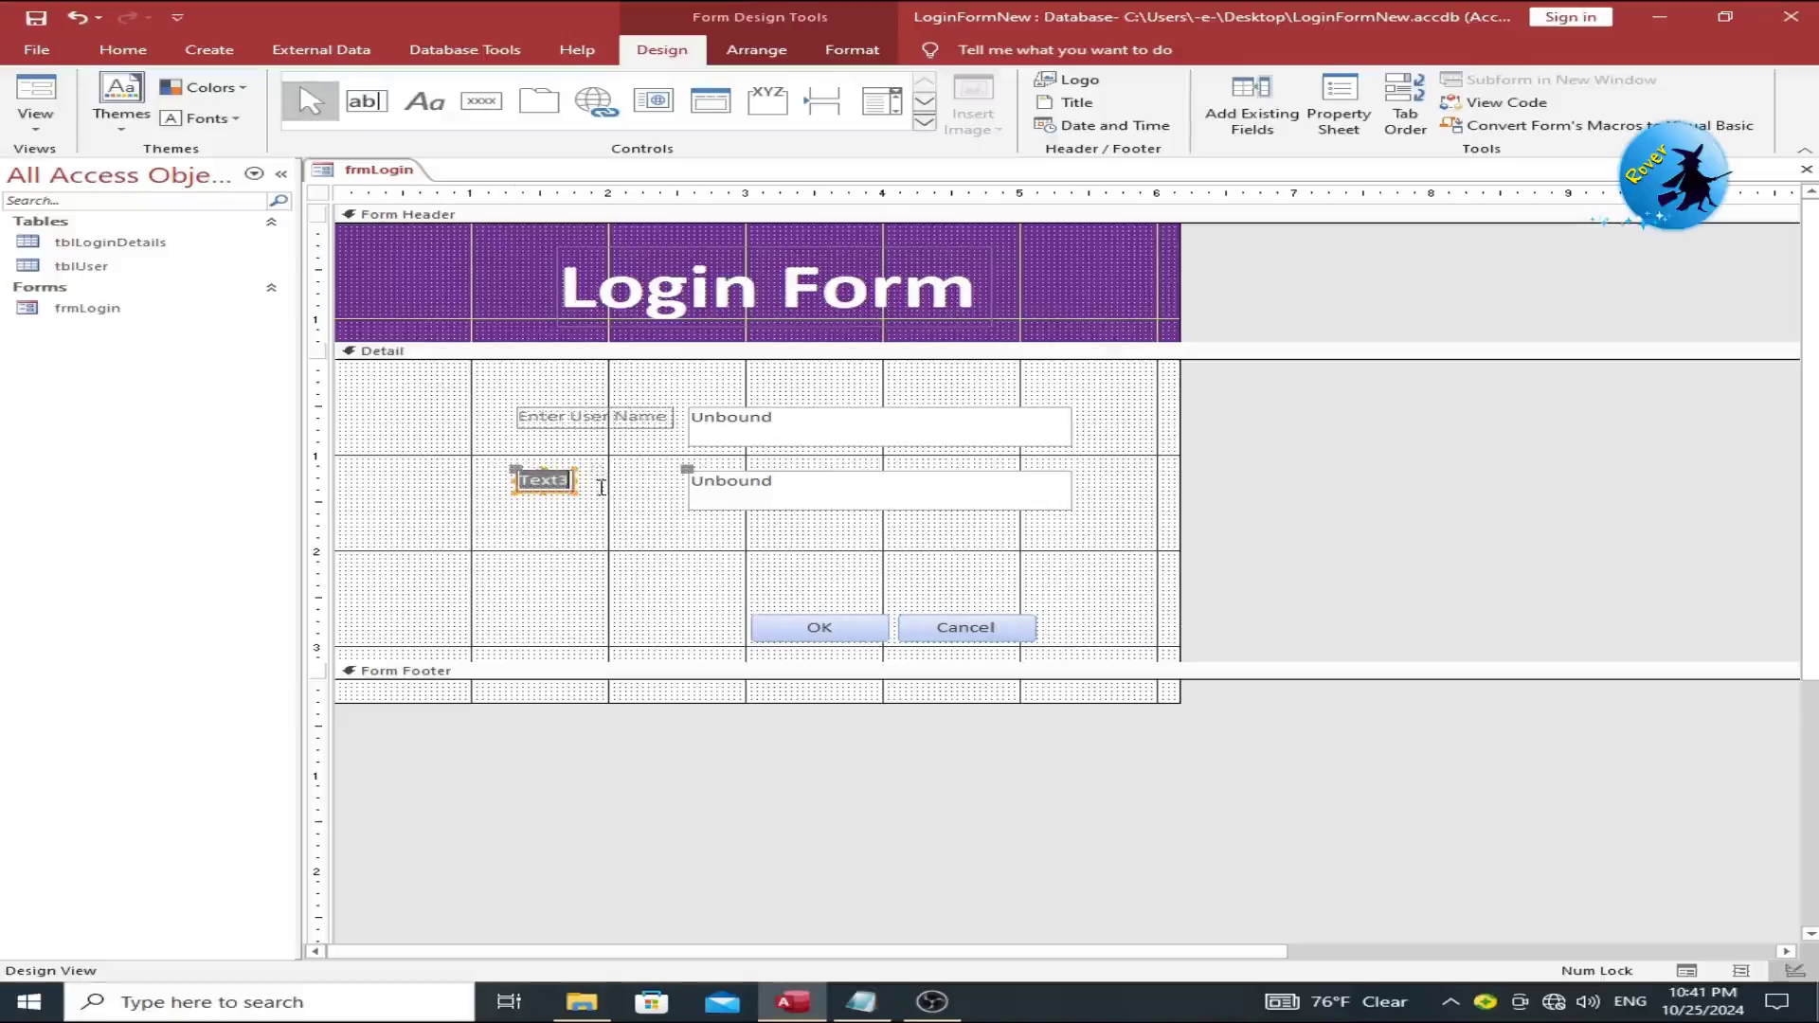
pyautogui.write('E')
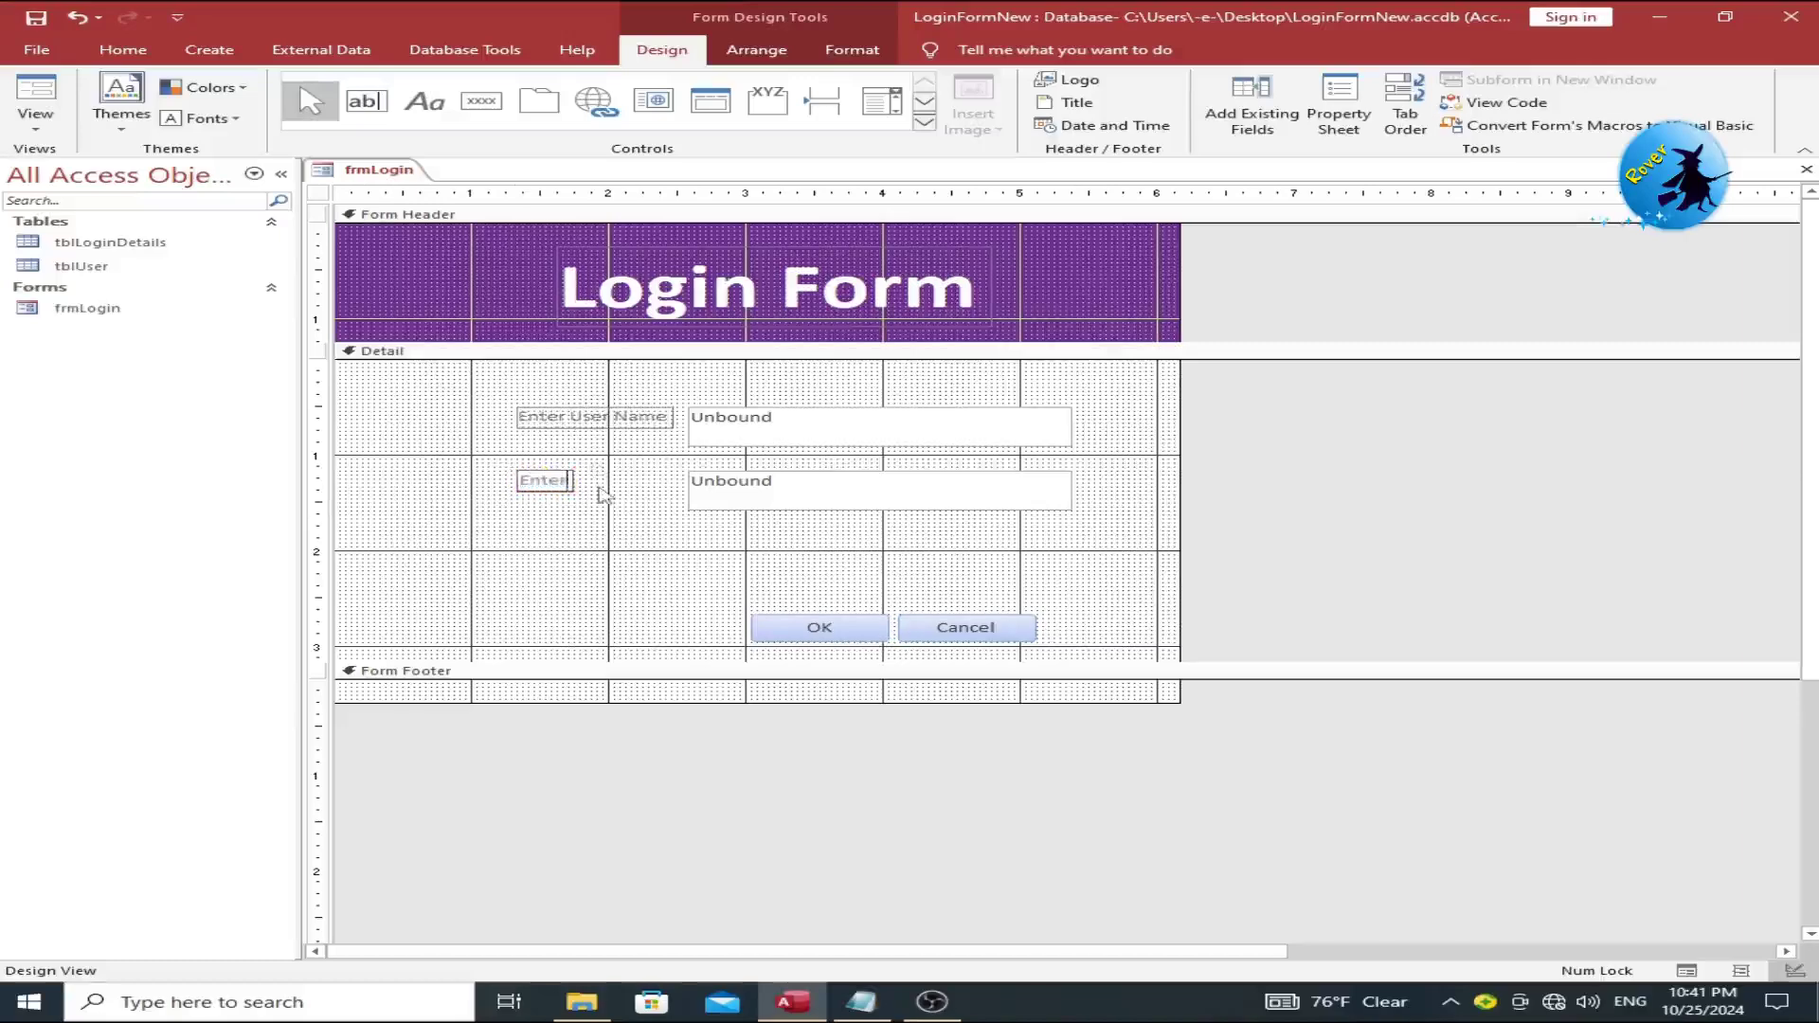
pyautogui.write('nter Pas')
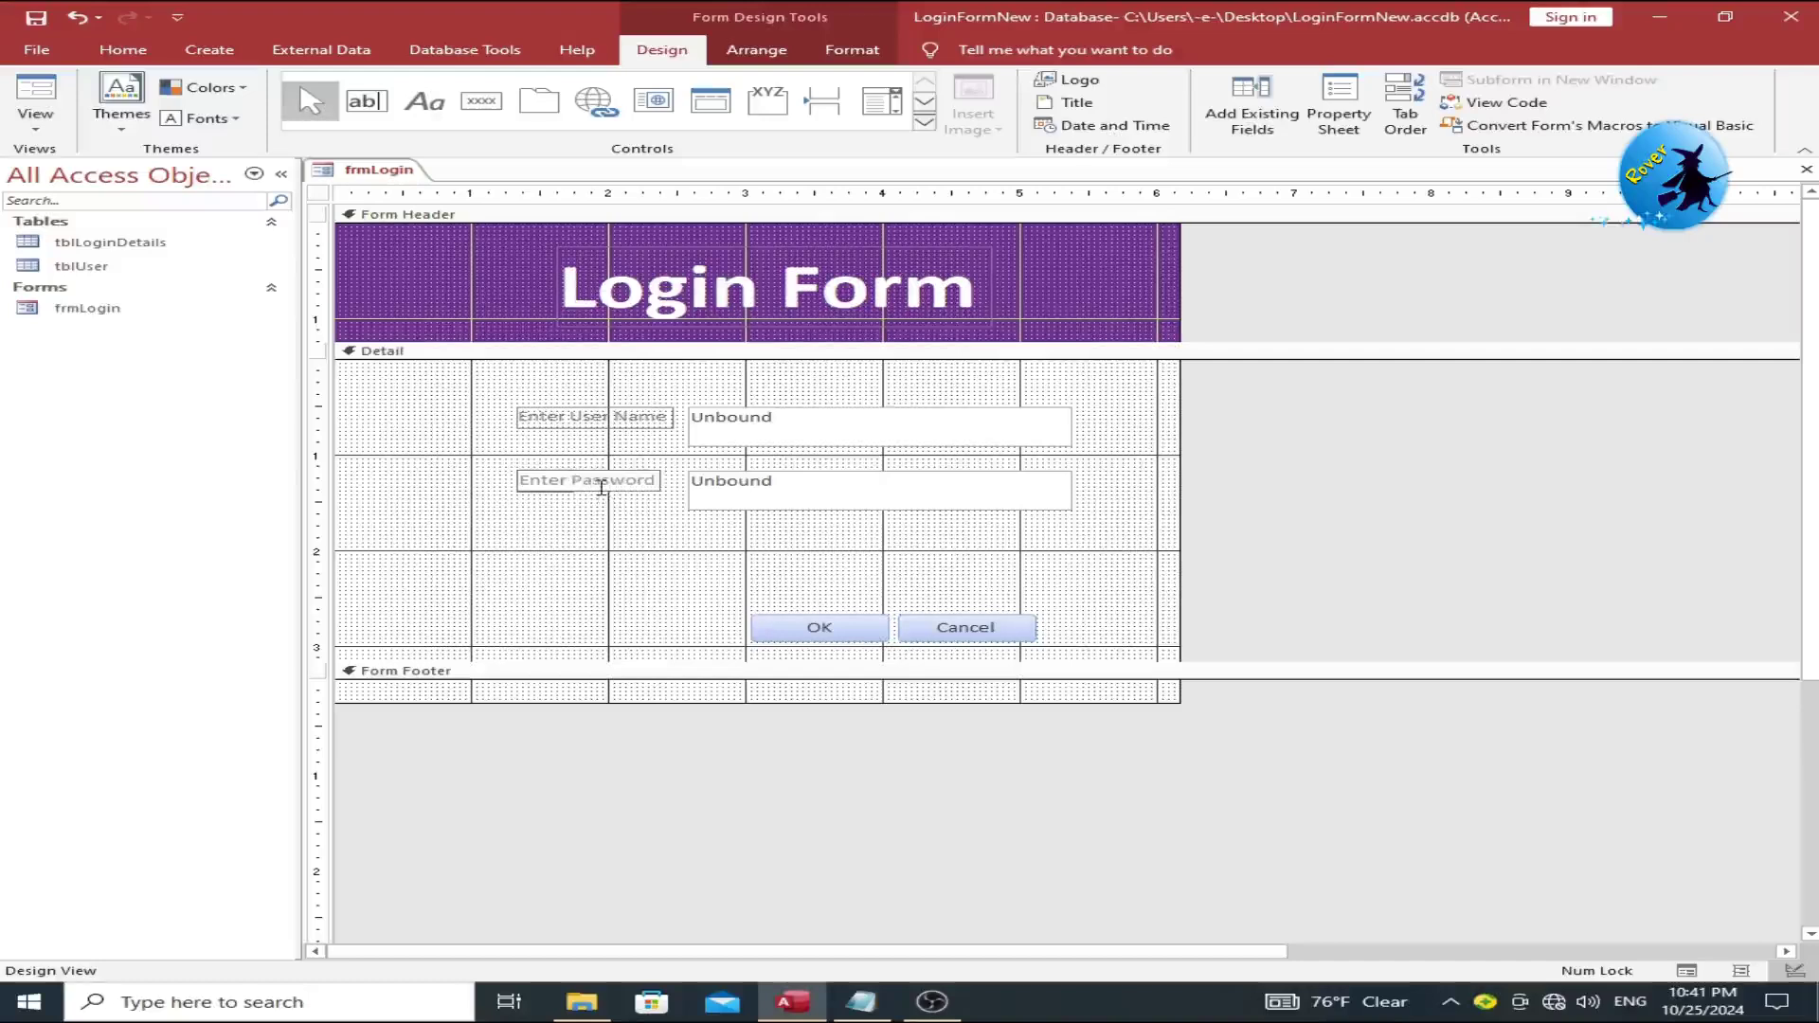
pyautogui.write('sword')
pyautogui.click(616, 531)
# Step: Format both labels and both text boxes in the Detail section with font size 14 and black text
pyautogui.moveTo(545, 543); pyautogui.dragTo(904, 407)
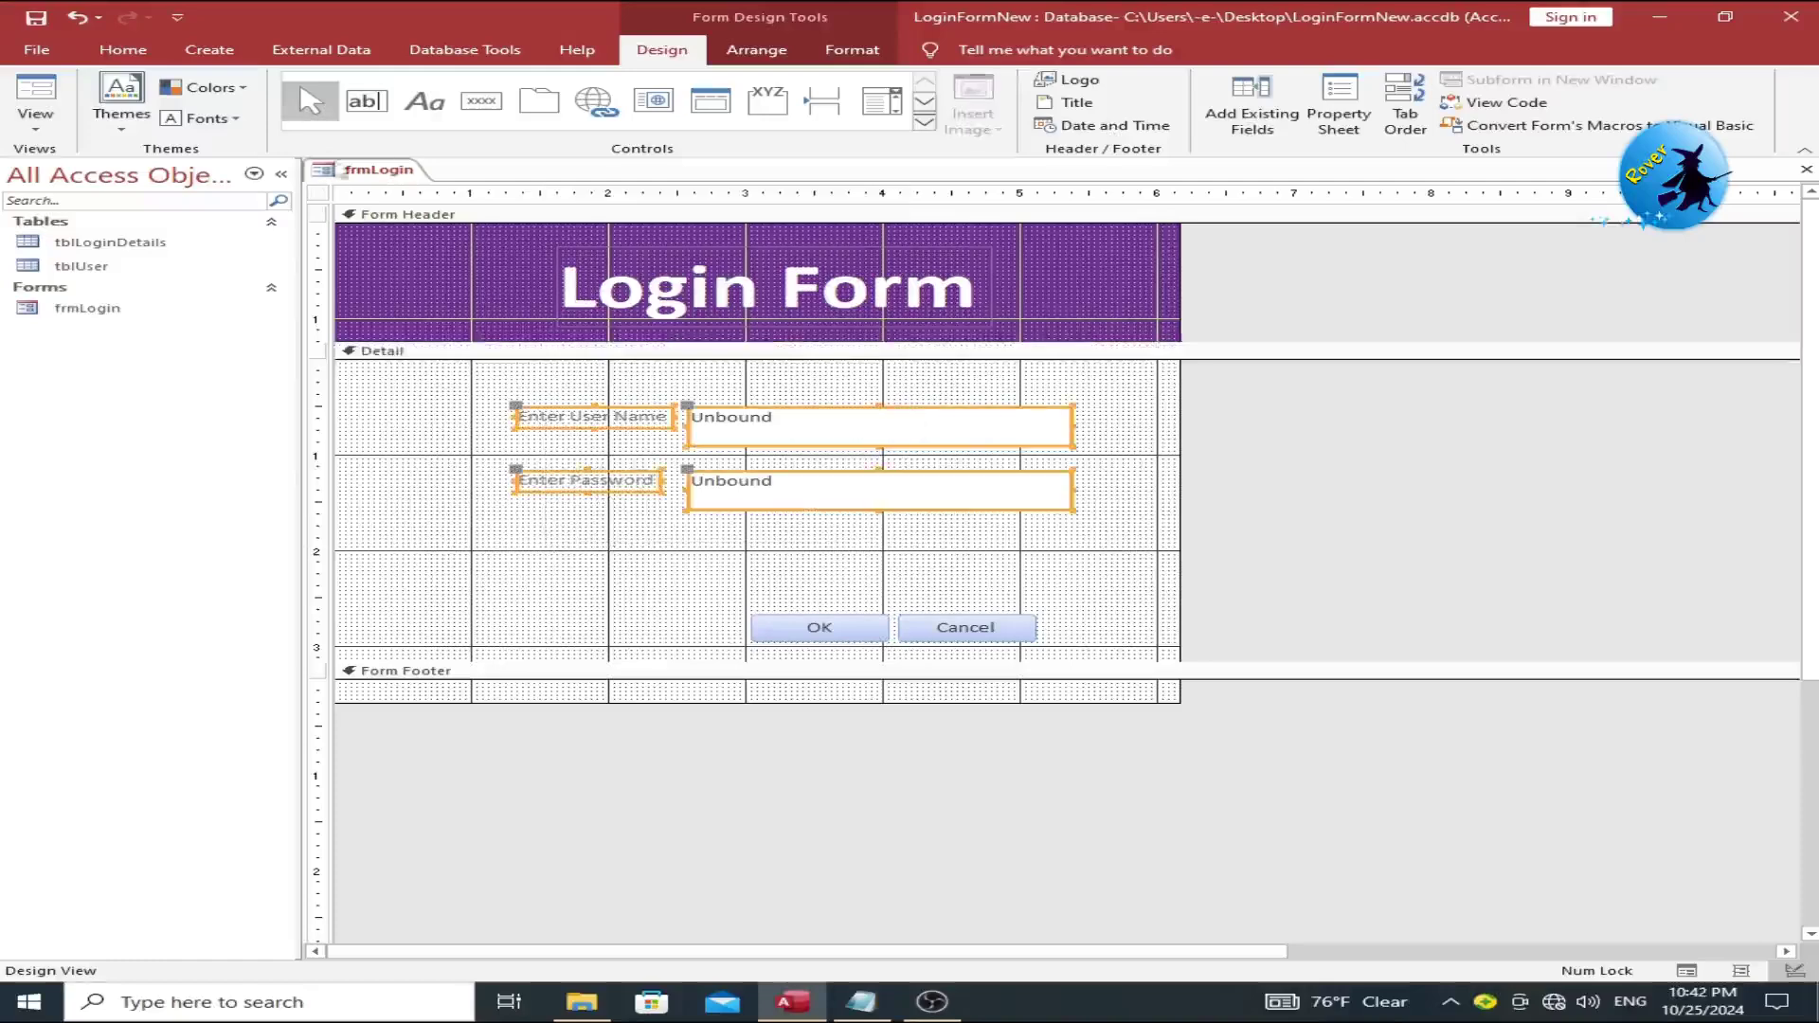
pyautogui.click(114, 52)
pyautogui.click(1439, 88)
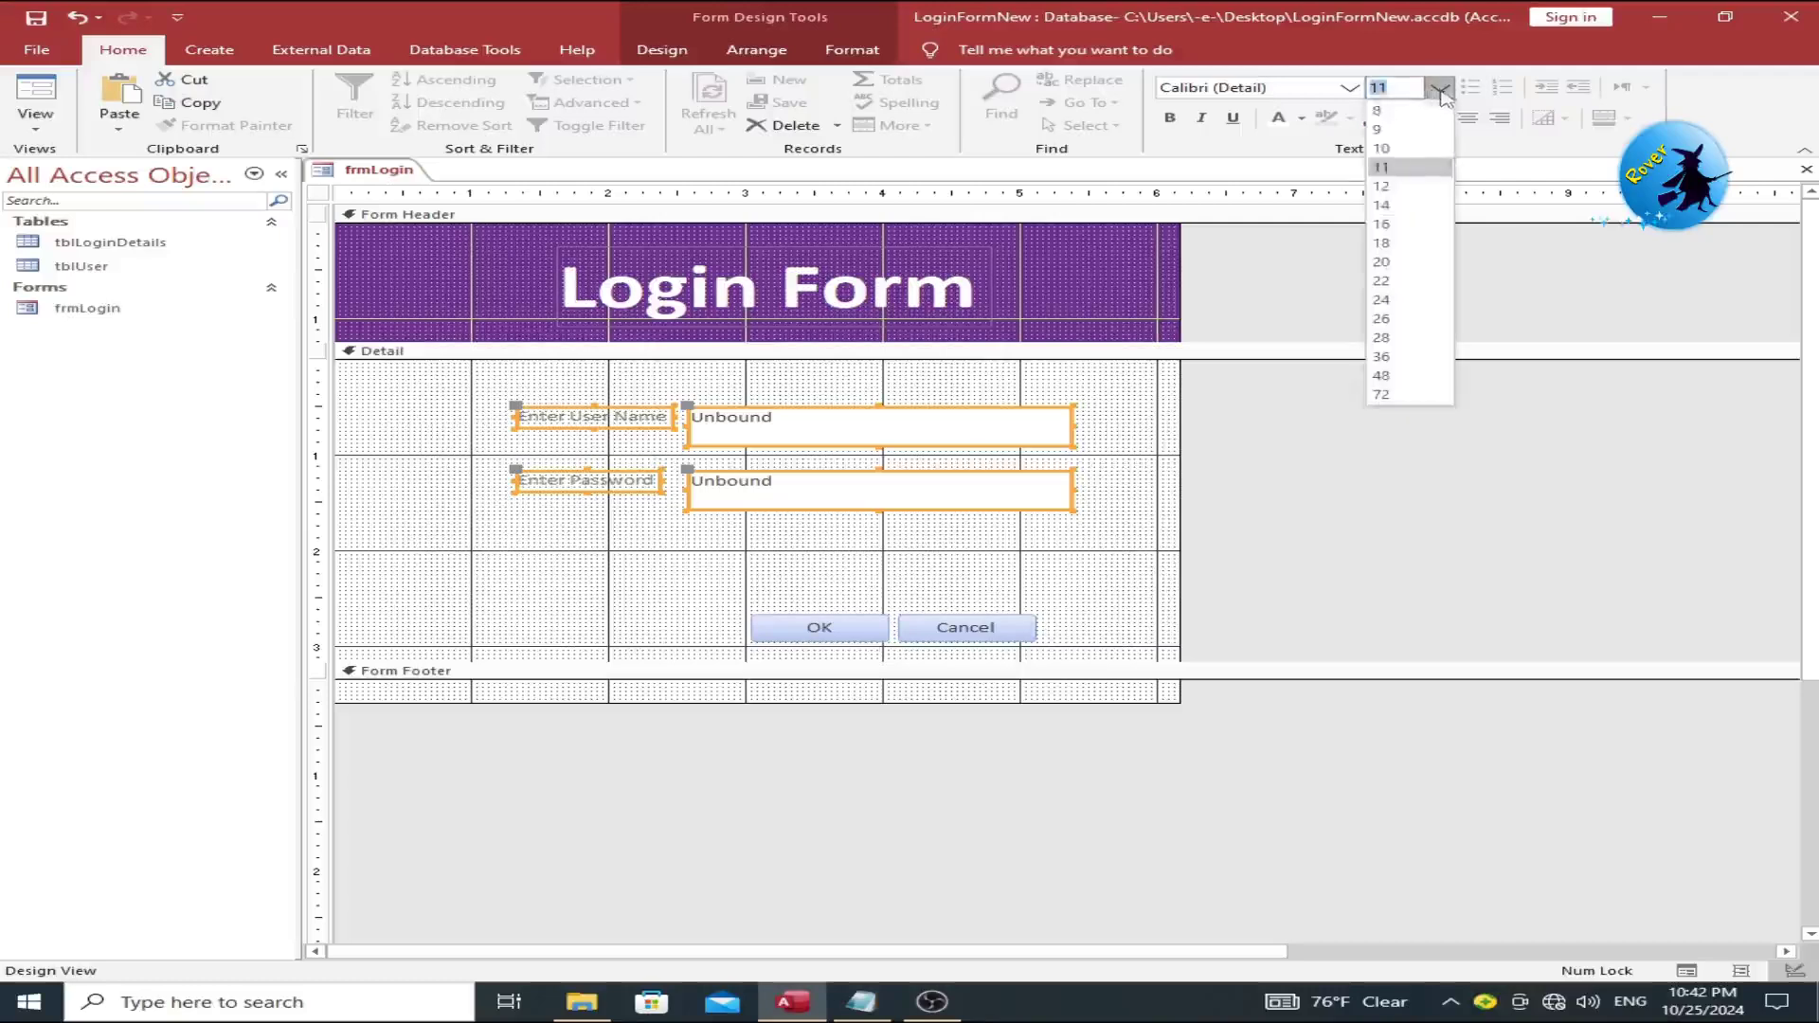
pyautogui.click(1382, 204)
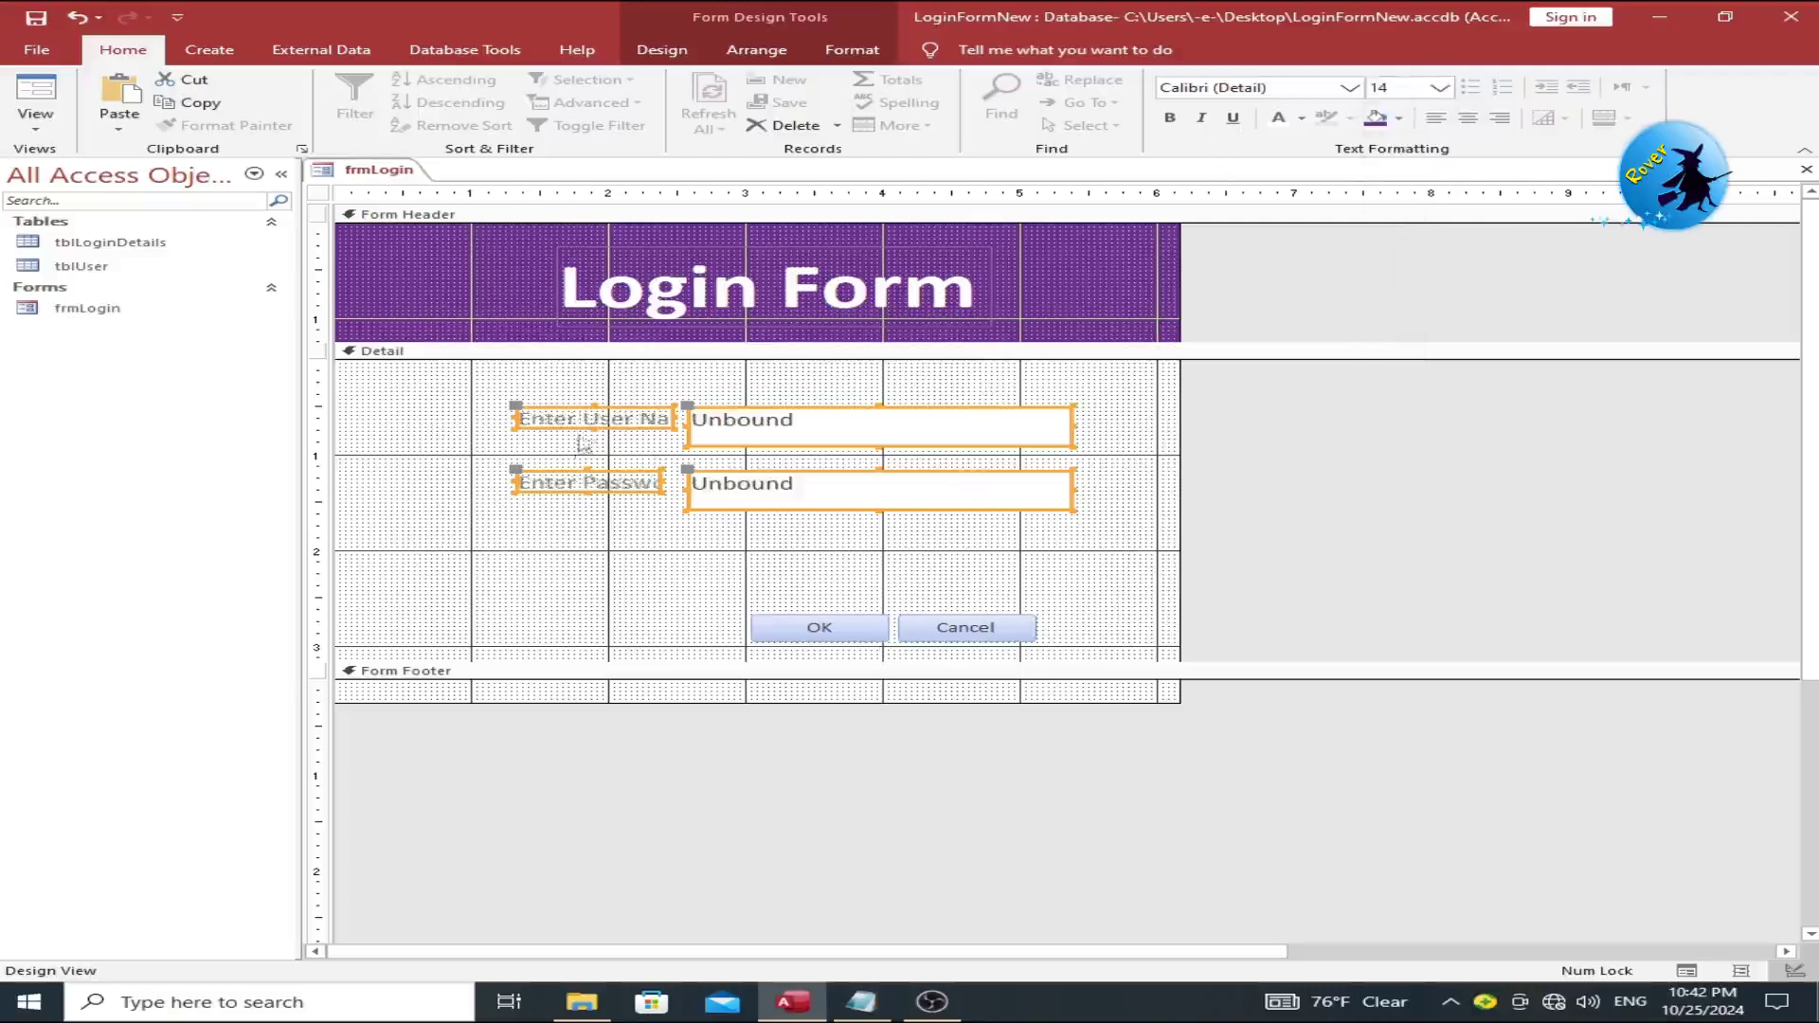
pyautogui.click(1303, 117)
pyautogui.click(1308, 145)
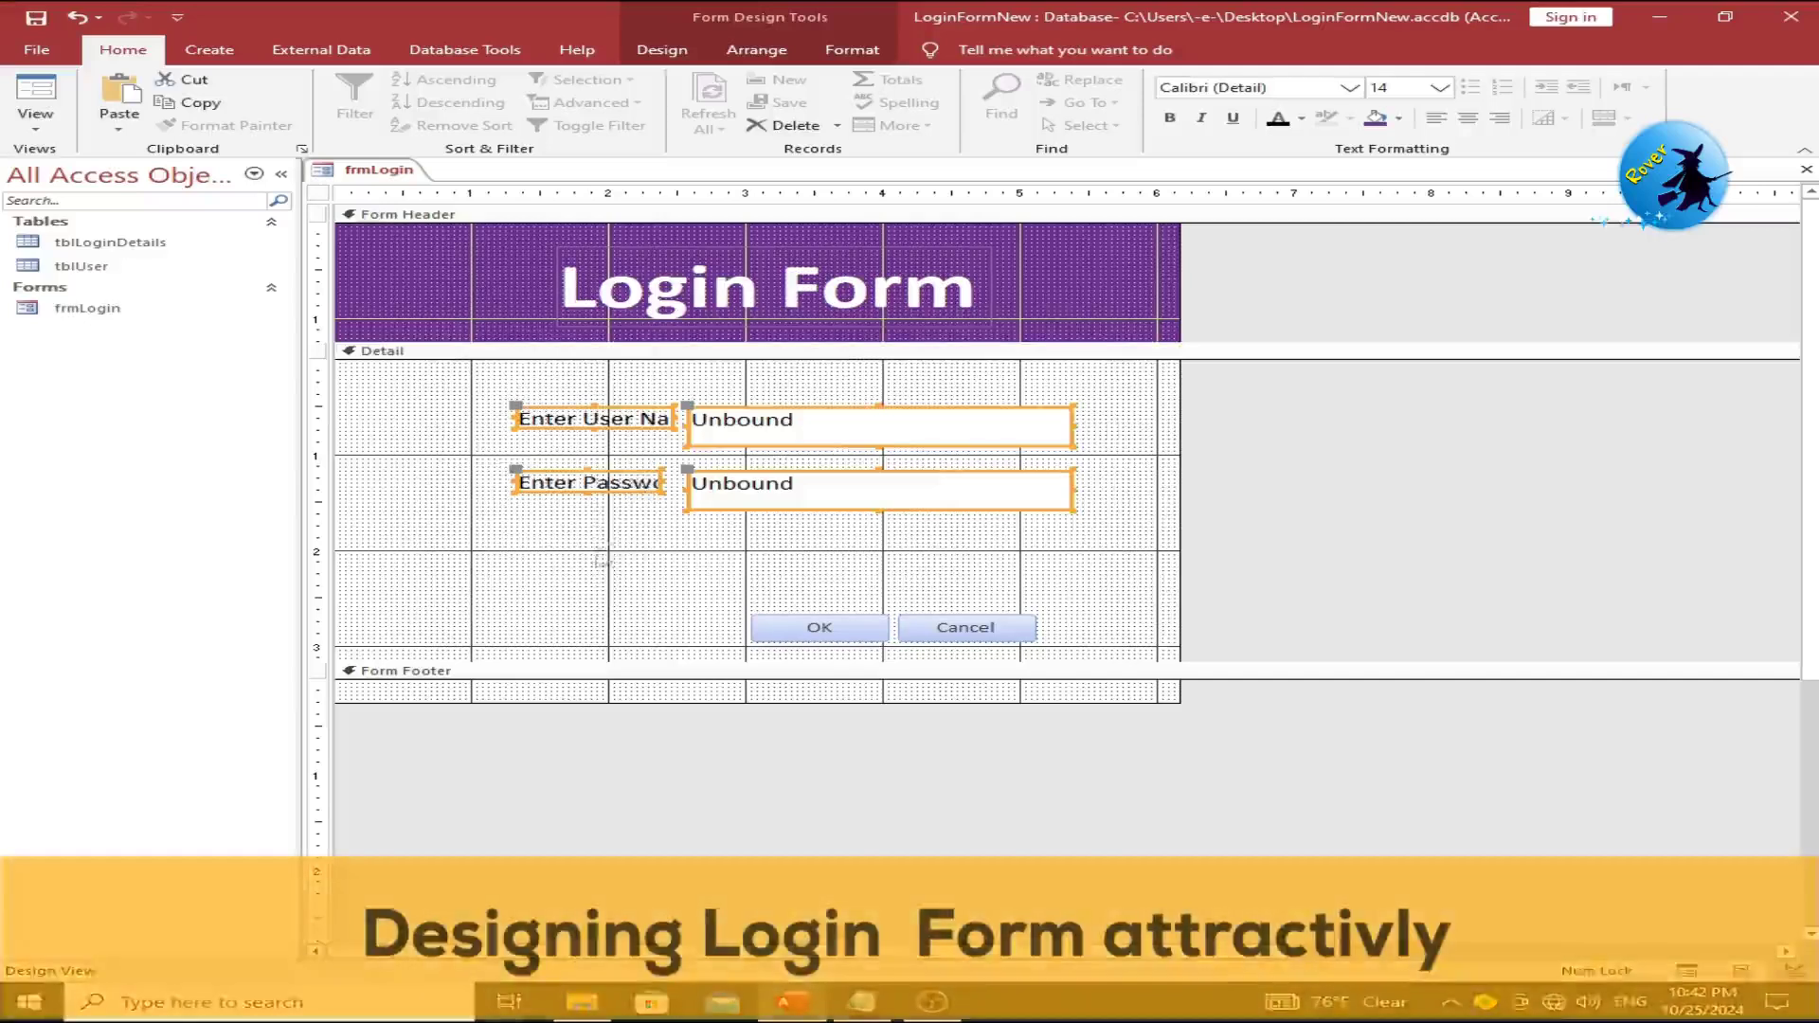
pyautogui.click(604, 573)
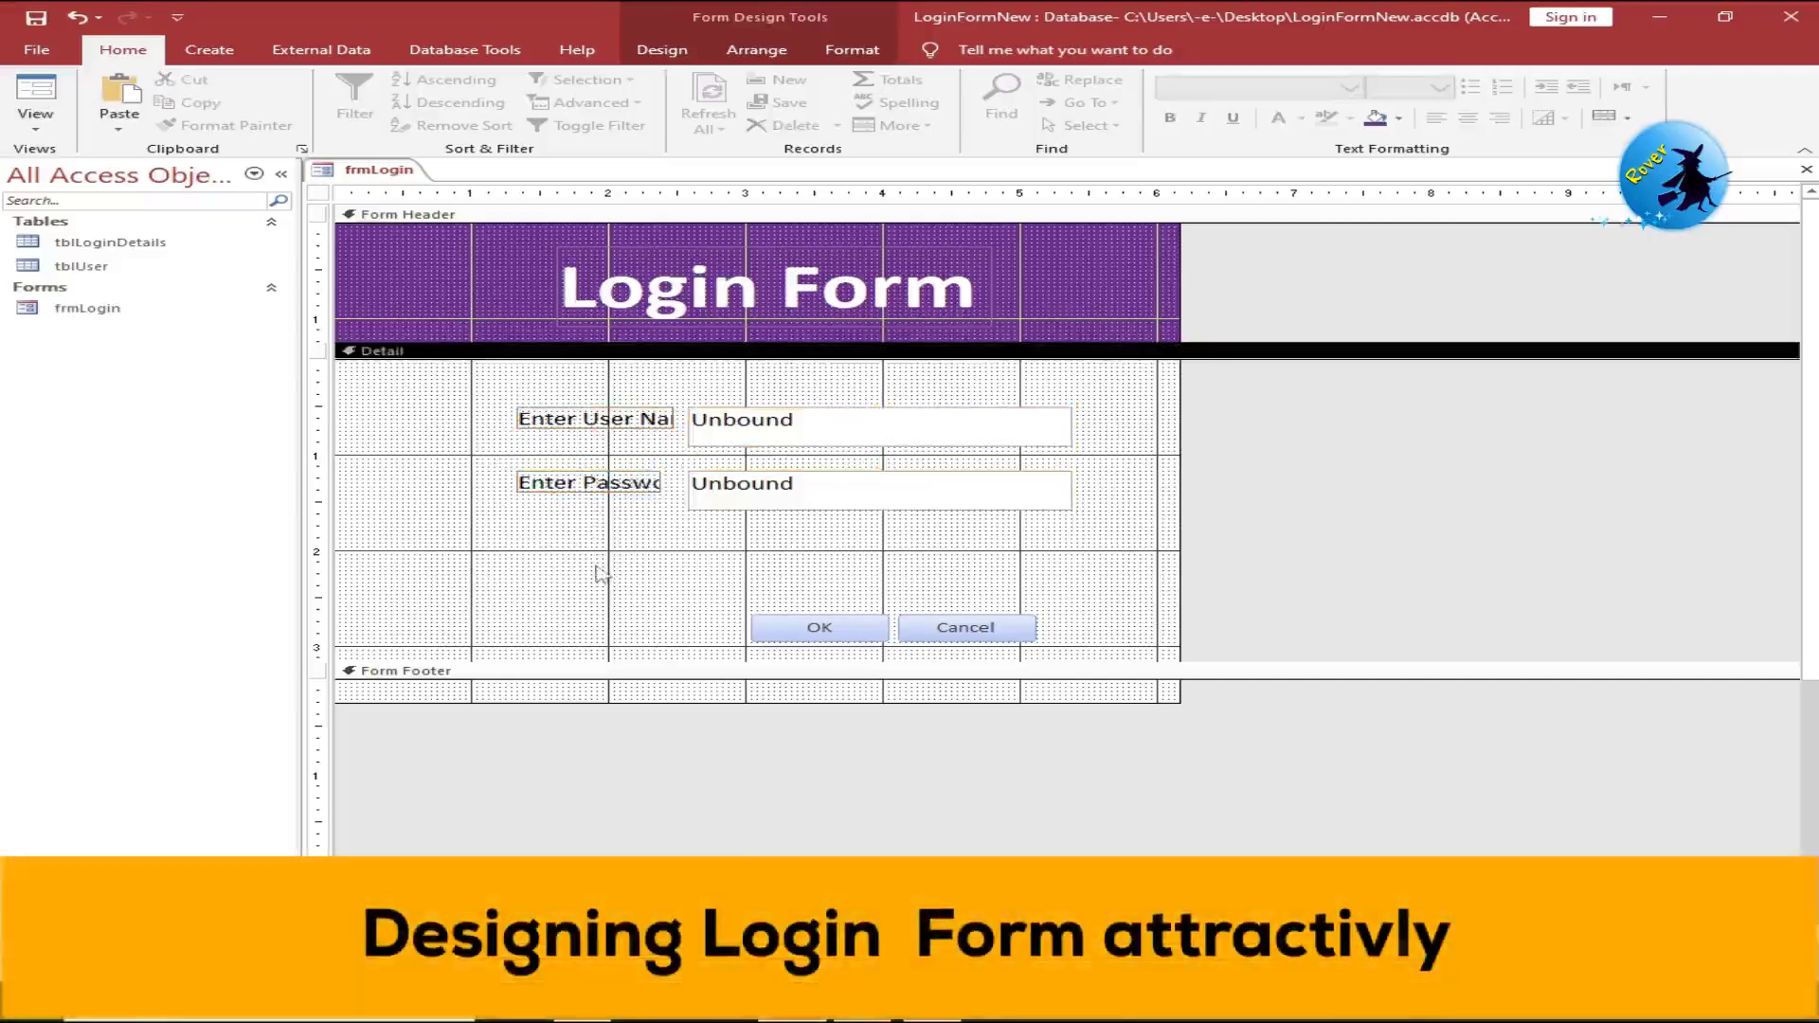
# Step: In Layout View, widen the Enter User Name and Enter Password labels leftward to fit their full captions, and return to Design View
pyautogui.click(35, 123)
pyautogui.click(128, 202)
pyautogui.click(559, 360)
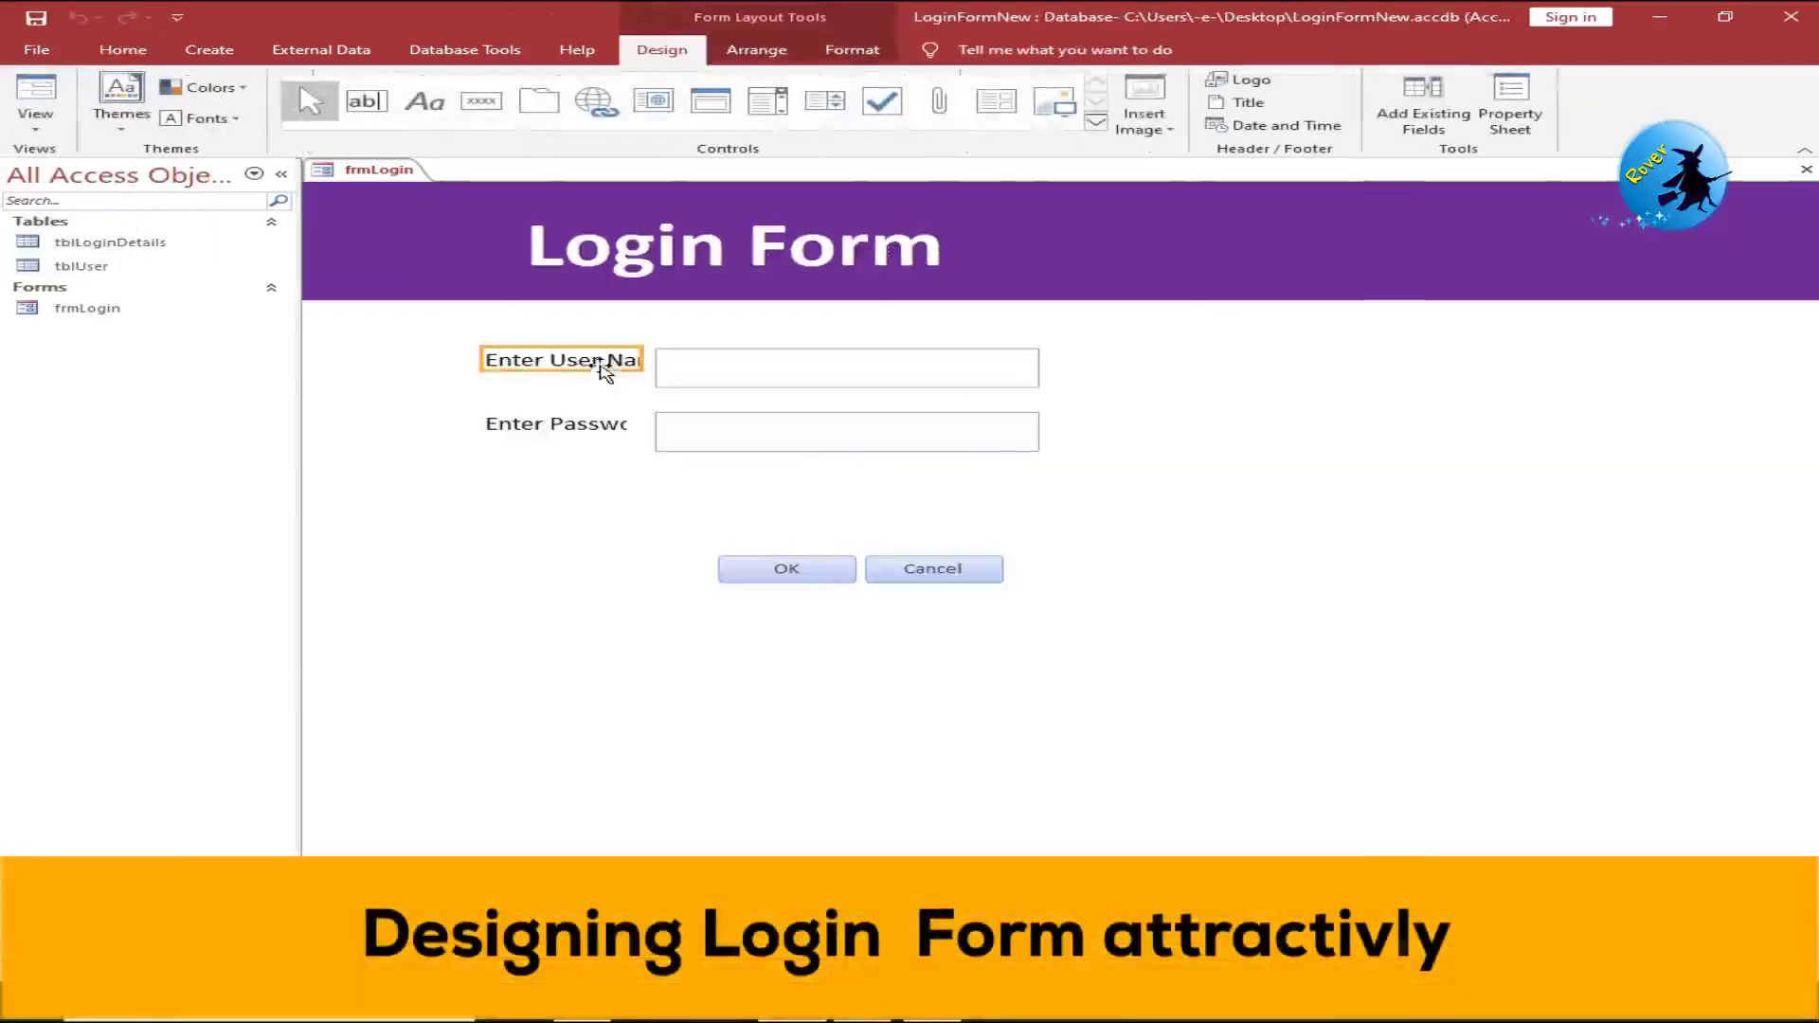
pyautogui.moveTo(480, 360); pyautogui.dragTo(389, 360)
pyautogui.click(554, 424)
pyautogui.moveTo(480, 425); pyautogui.dragTo(391, 434)
pyautogui.rightClick(574, 542)
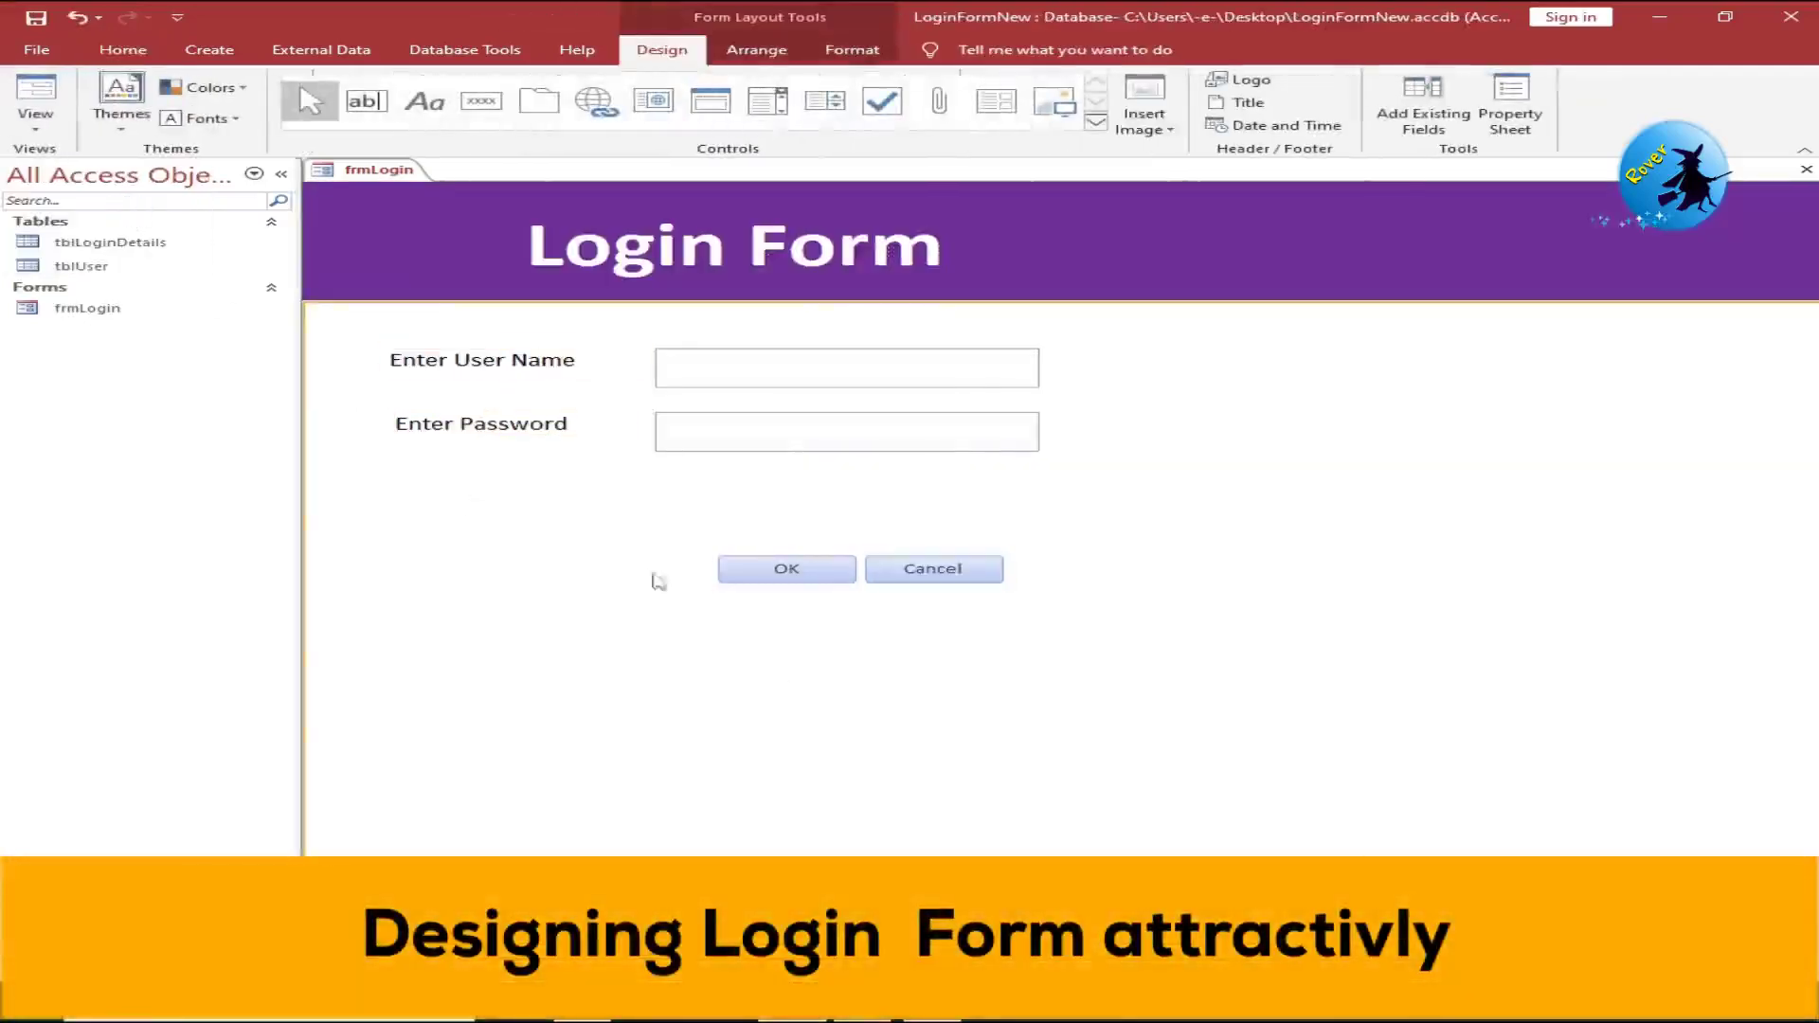
pyautogui.click(725, 763)
# Step: Enlarge the OK and Cancel buttons to about 1.3 by 0.46 in and space them side by side below the password box
pyautogui.moveTo(1032, 534); pyautogui.dragTo(747, 618)
pyautogui.click(690, 595)
pyautogui.moveTo(992, 633); pyautogui.dragTo(946, 599)
pyautogui.click(698, 574)
pyautogui.keyDown('shift'); pyautogui.click(838, 576); pyautogui.keyUp('shift')
pyautogui.click(955, 615)
pyautogui.moveTo(697, 585); pyautogui.dragTo(630, 587)
pyautogui.click(985, 599)
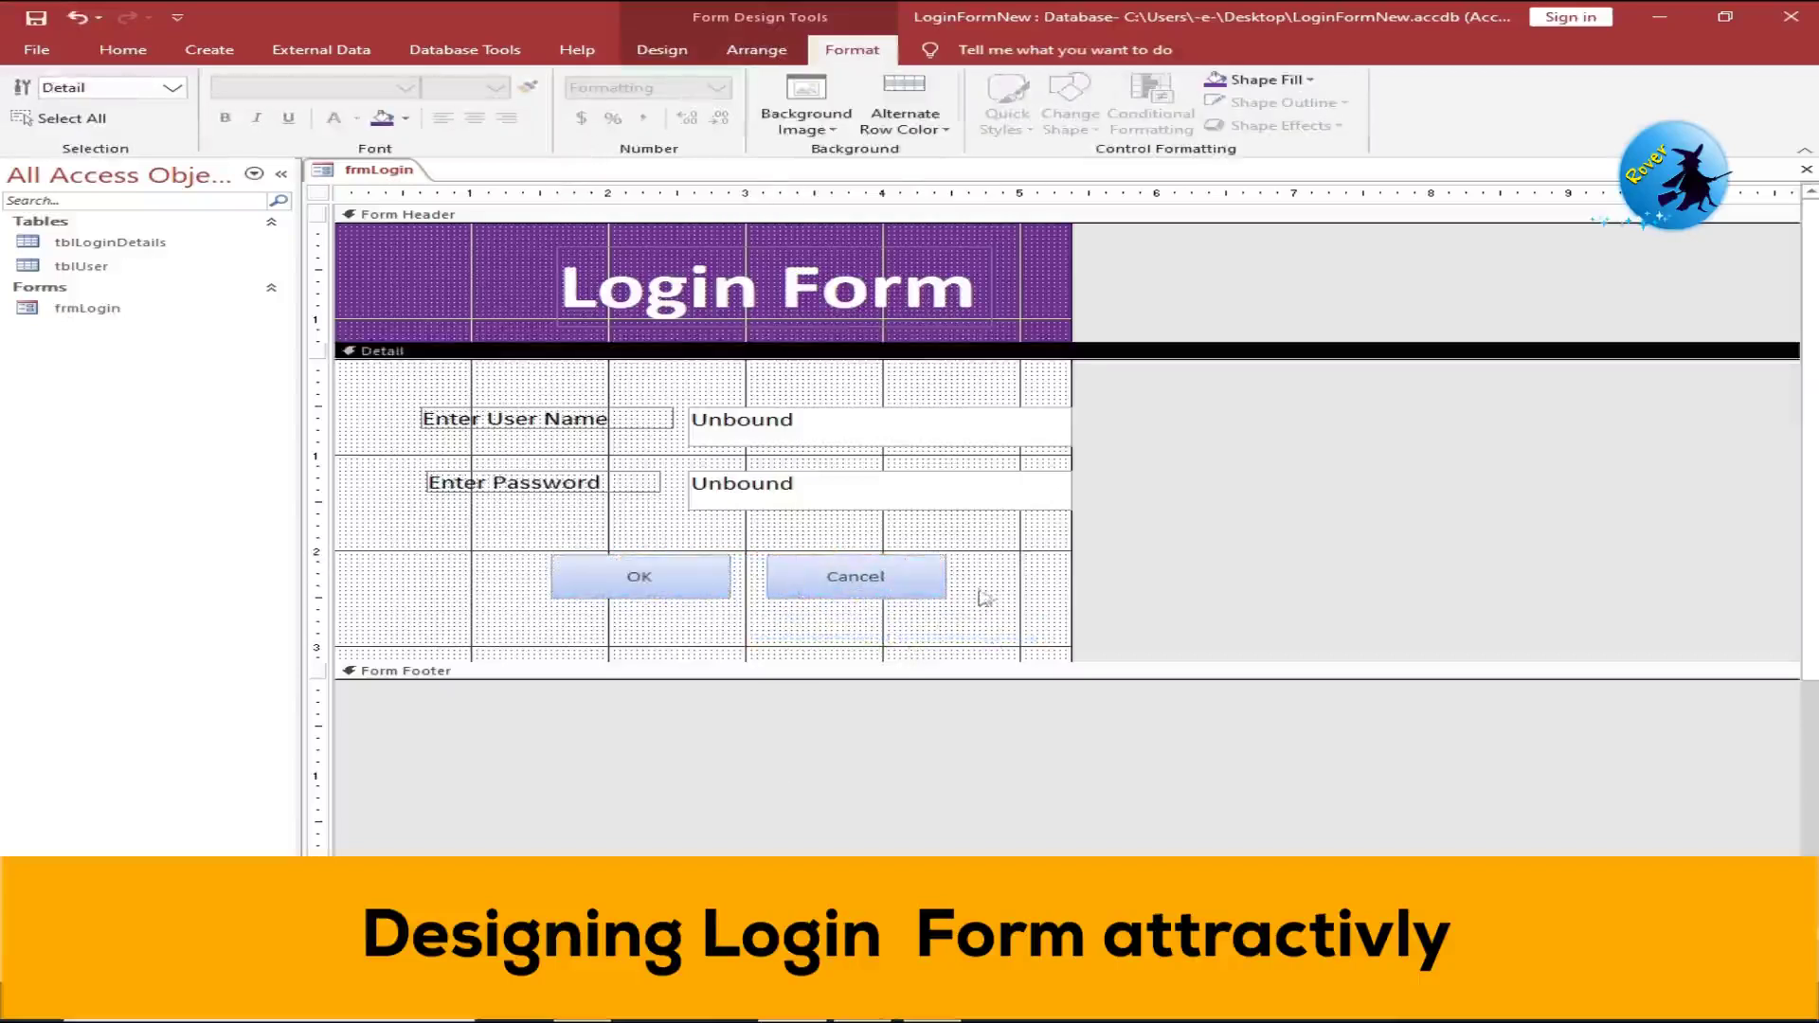
# Step: Set the form's Fit to Screen and Auto Resize properties to No
pyautogui.click(320, 193)
pyautogui.rightClick(326, 194)
pyautogui.click(403, 382)
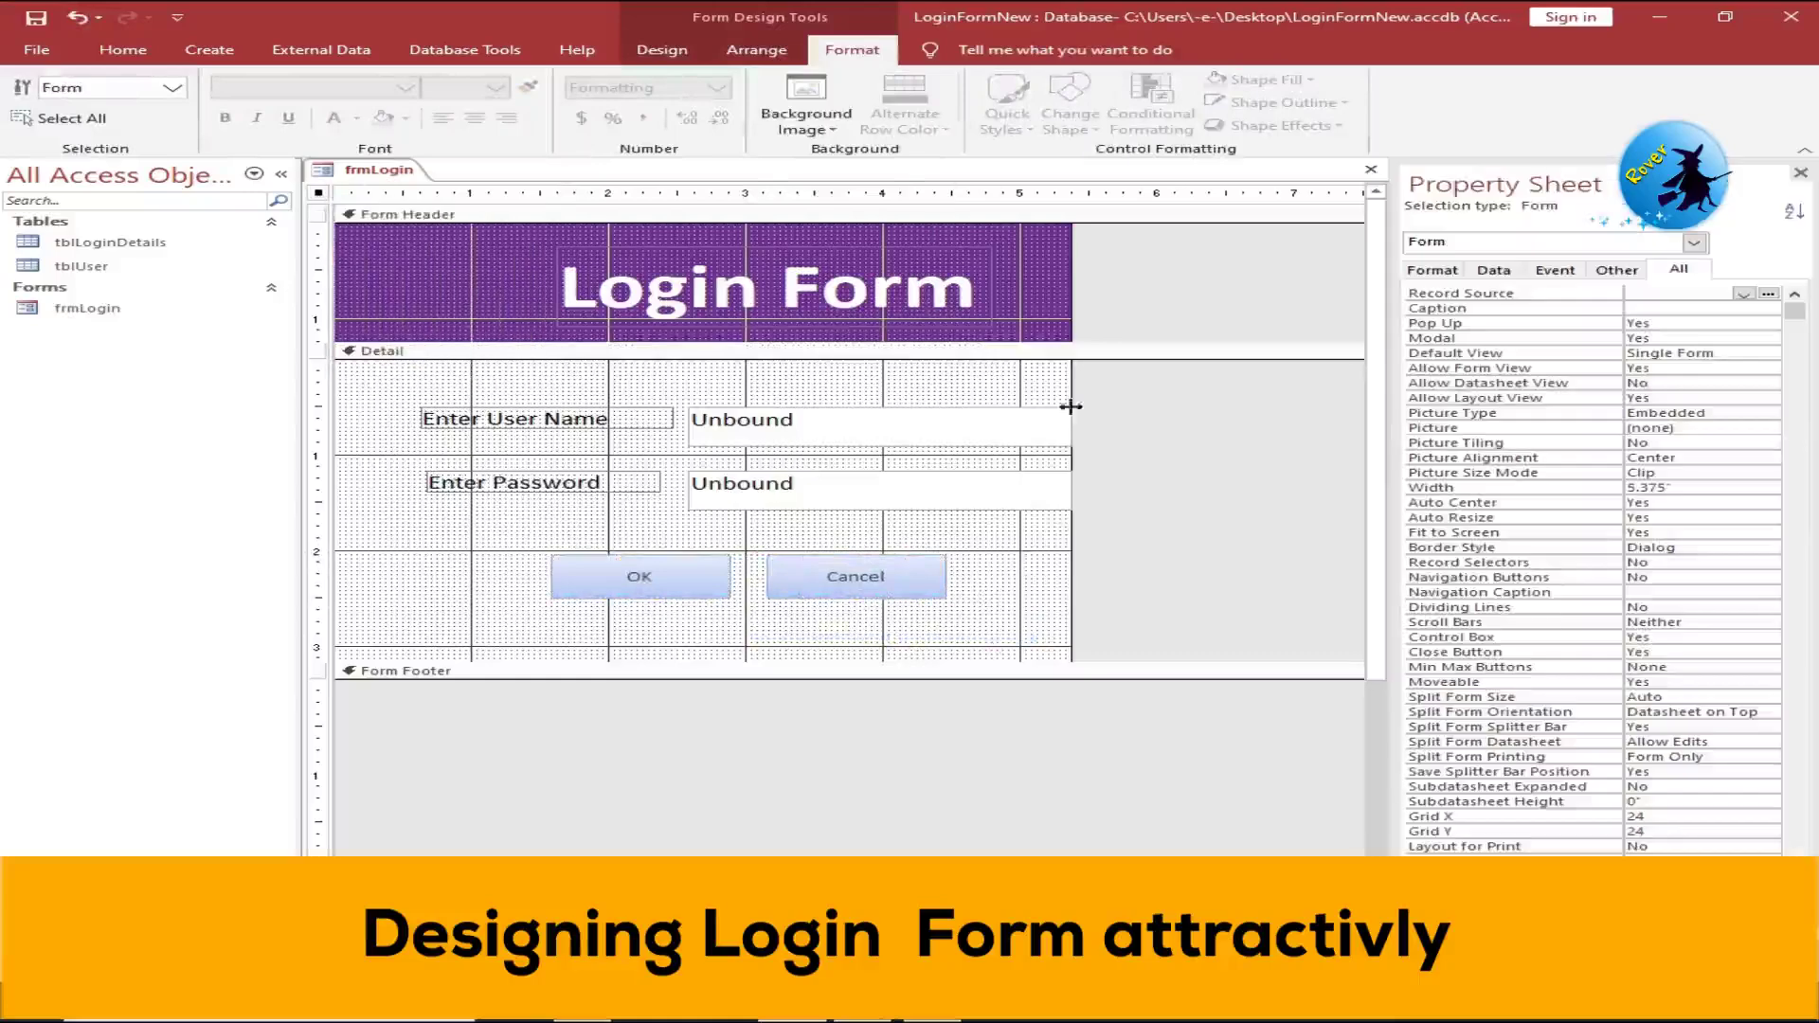
pyautogui.click(1432, 269)
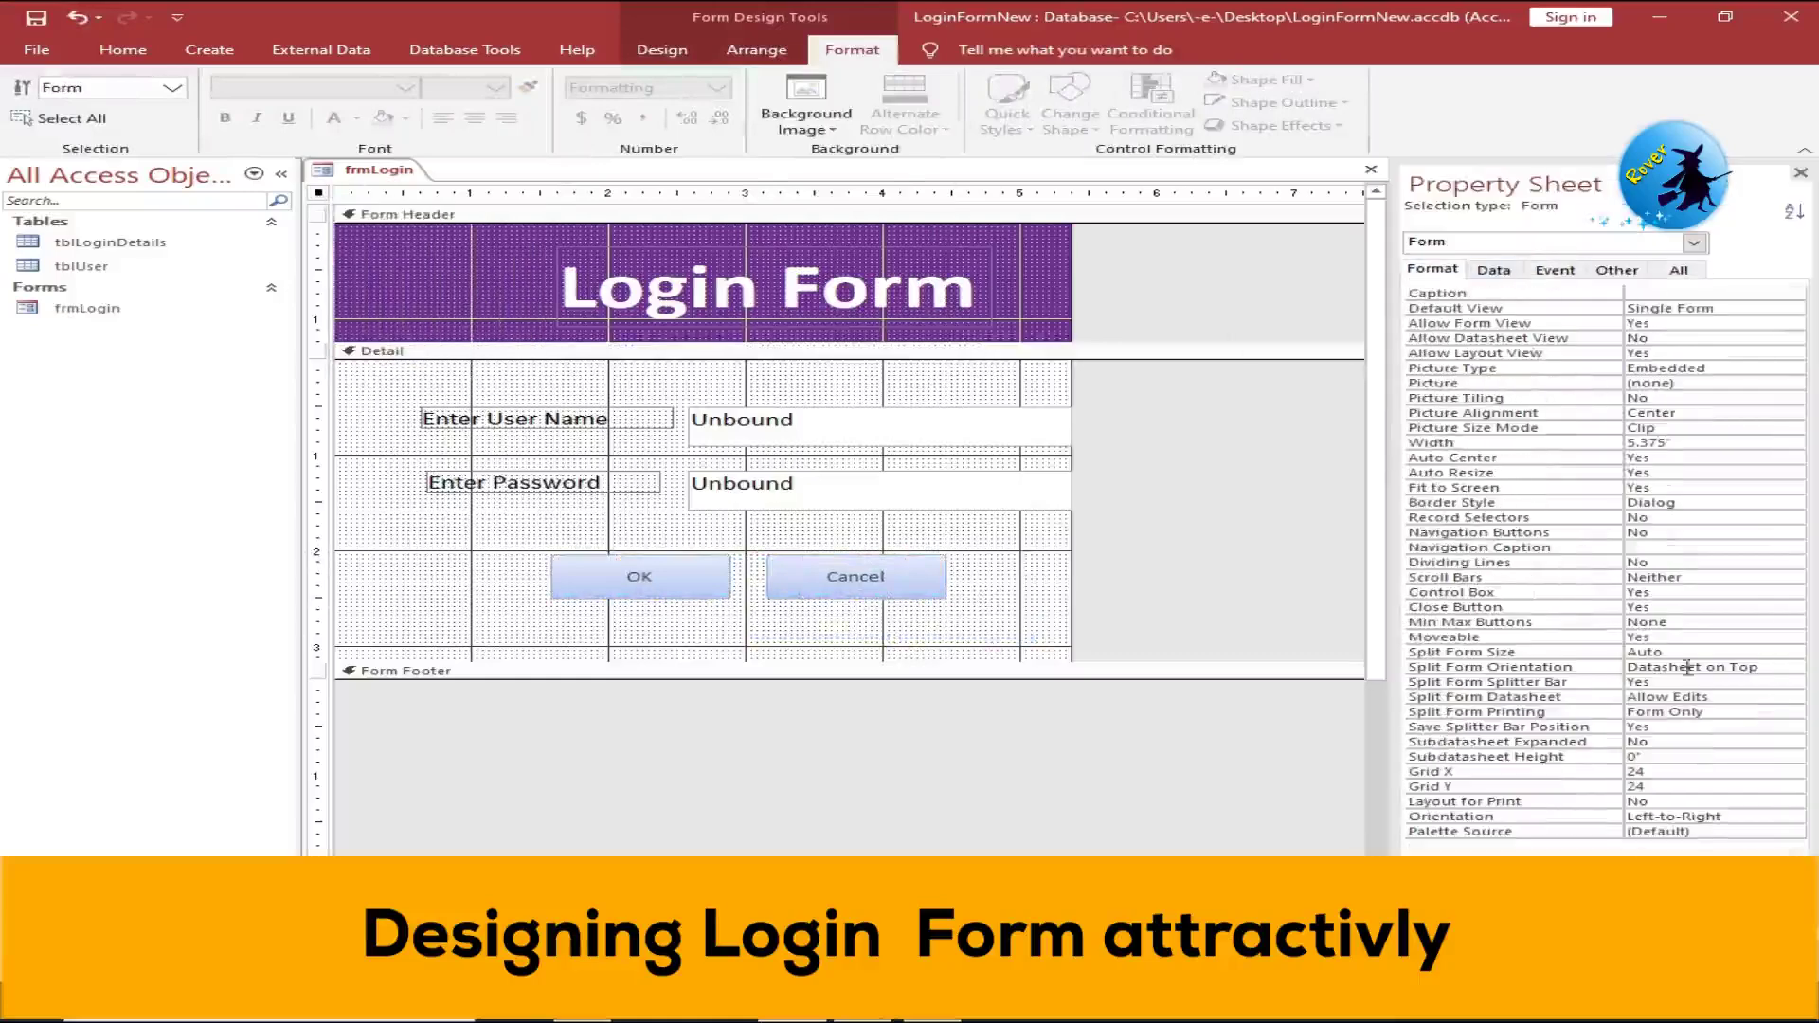
pyautogui.click(1791, 473)
pyautogui.click(1791, 473)
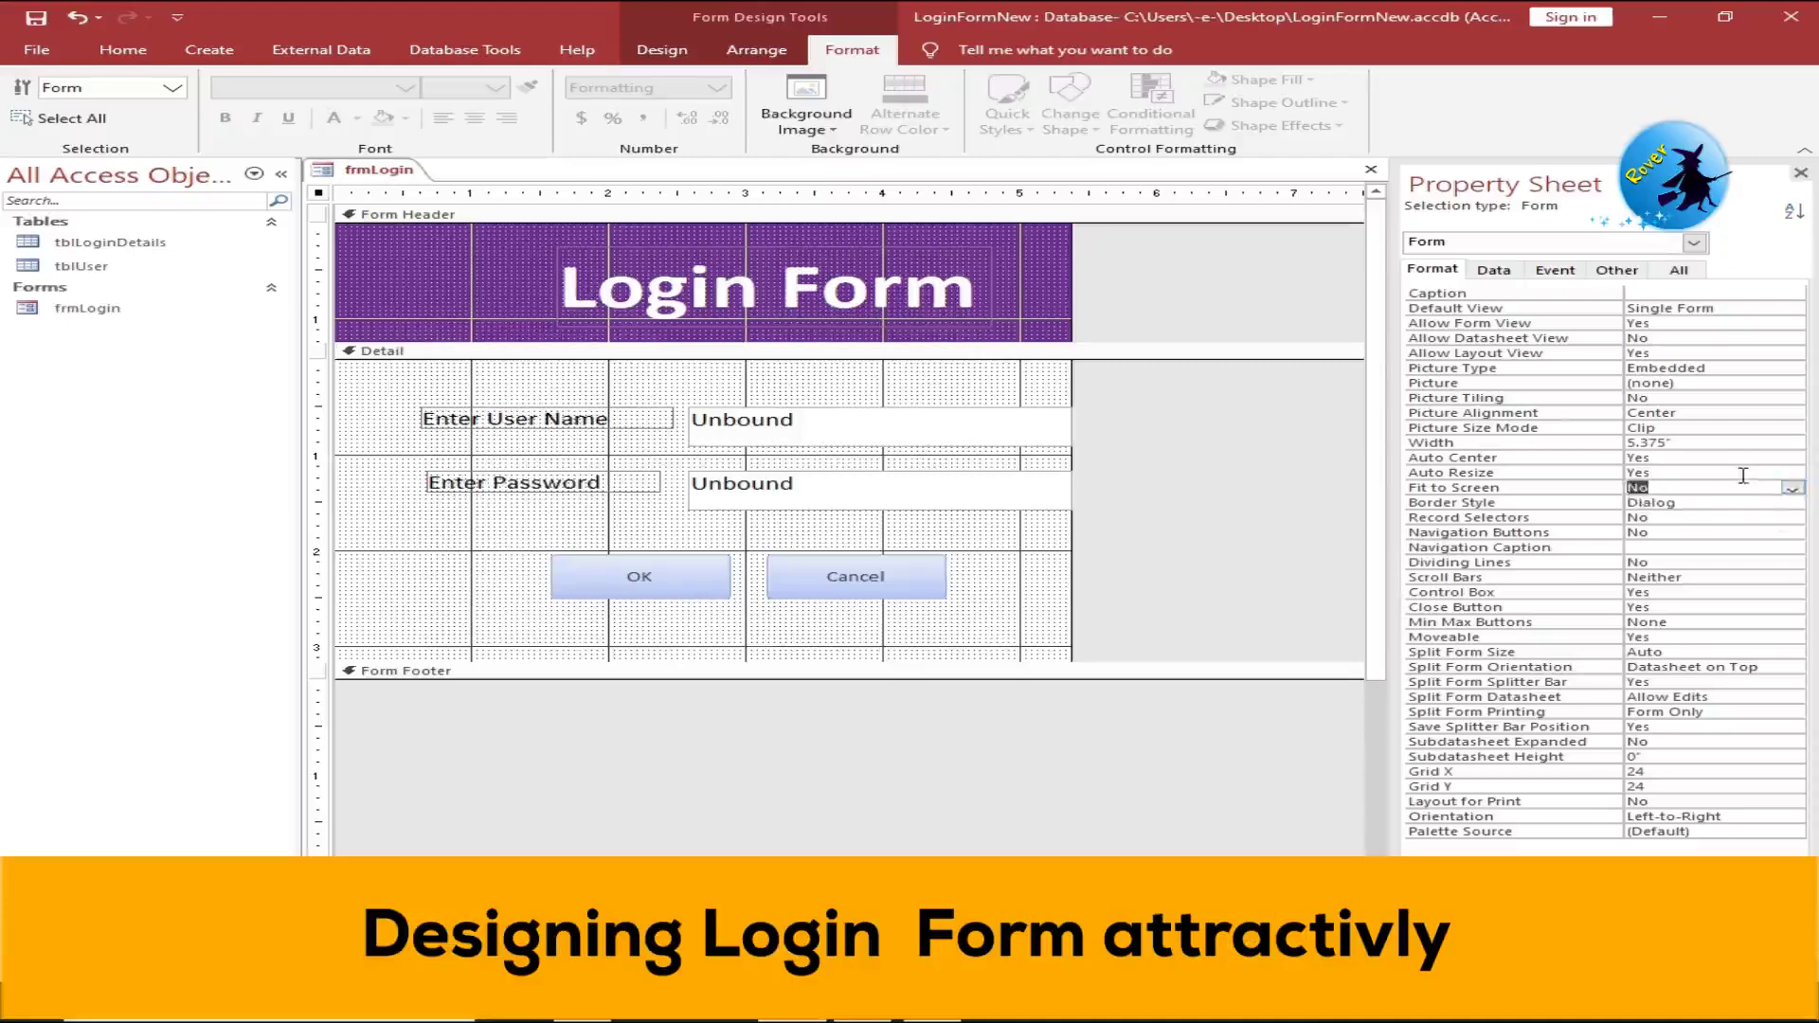
pyautogui.click(1792, 473)
pyautogui.click(1752, 500)
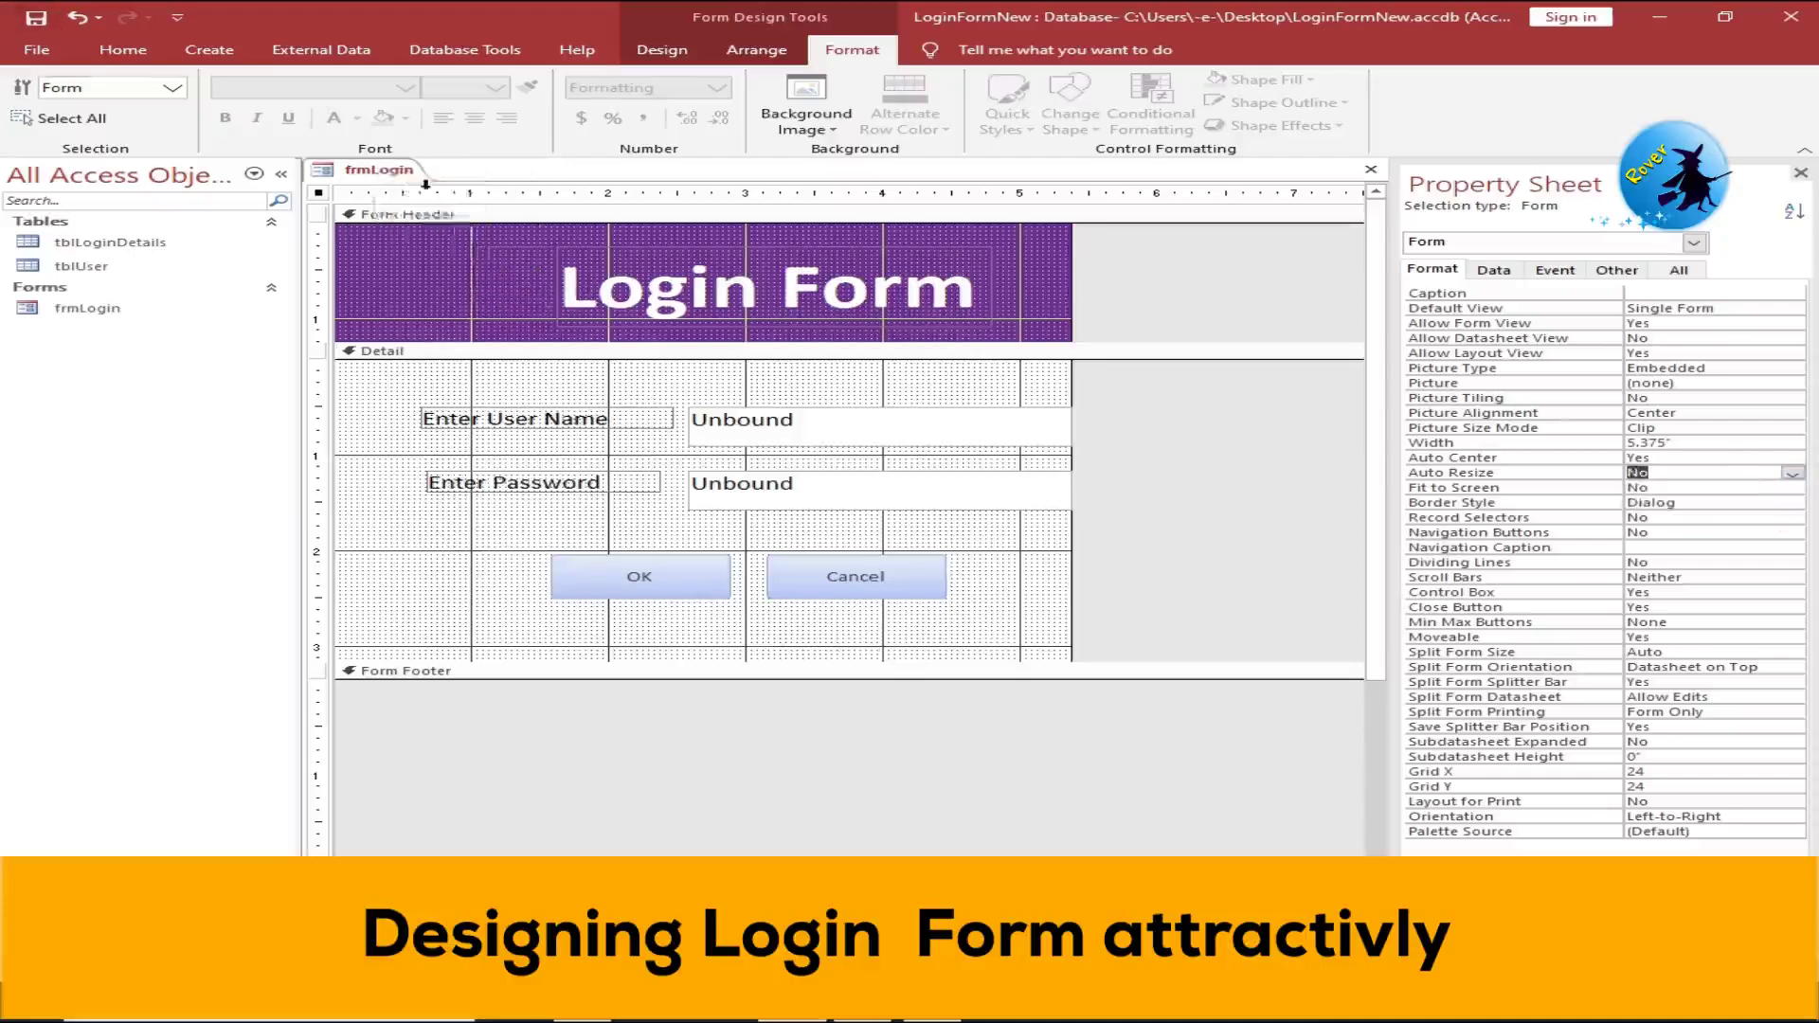
# Step: Shorten the Detail section to end just below the OK and Cancel buttons and check the form in Form View
pyautogui.rightClick(1106, 562)
pyautogui.click(1128, 580)
pyautogui.moveTo(663, 670); pyautogui.dragTo(663, 610)
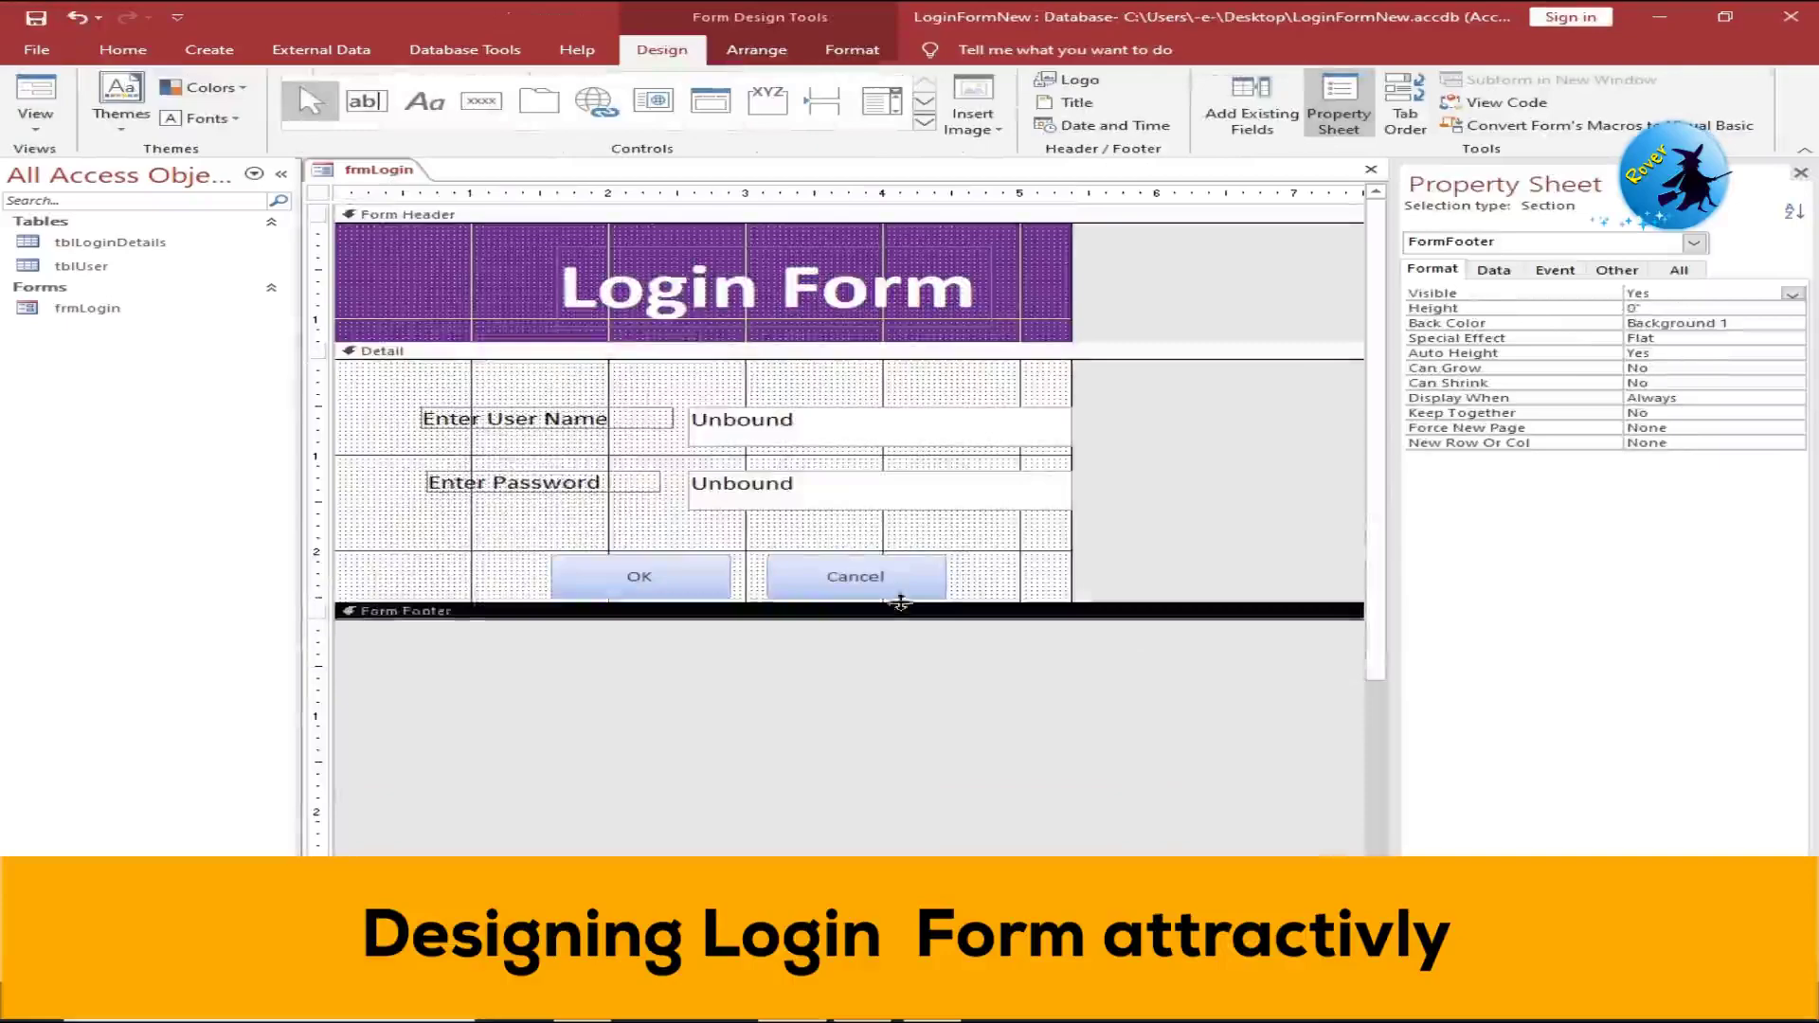
pyautogui.rightClick(431, 251)
pyautogui.click(35, 95)
pyautogui.rightClick(1312, 611)
pyautogui.click(1334, 627)
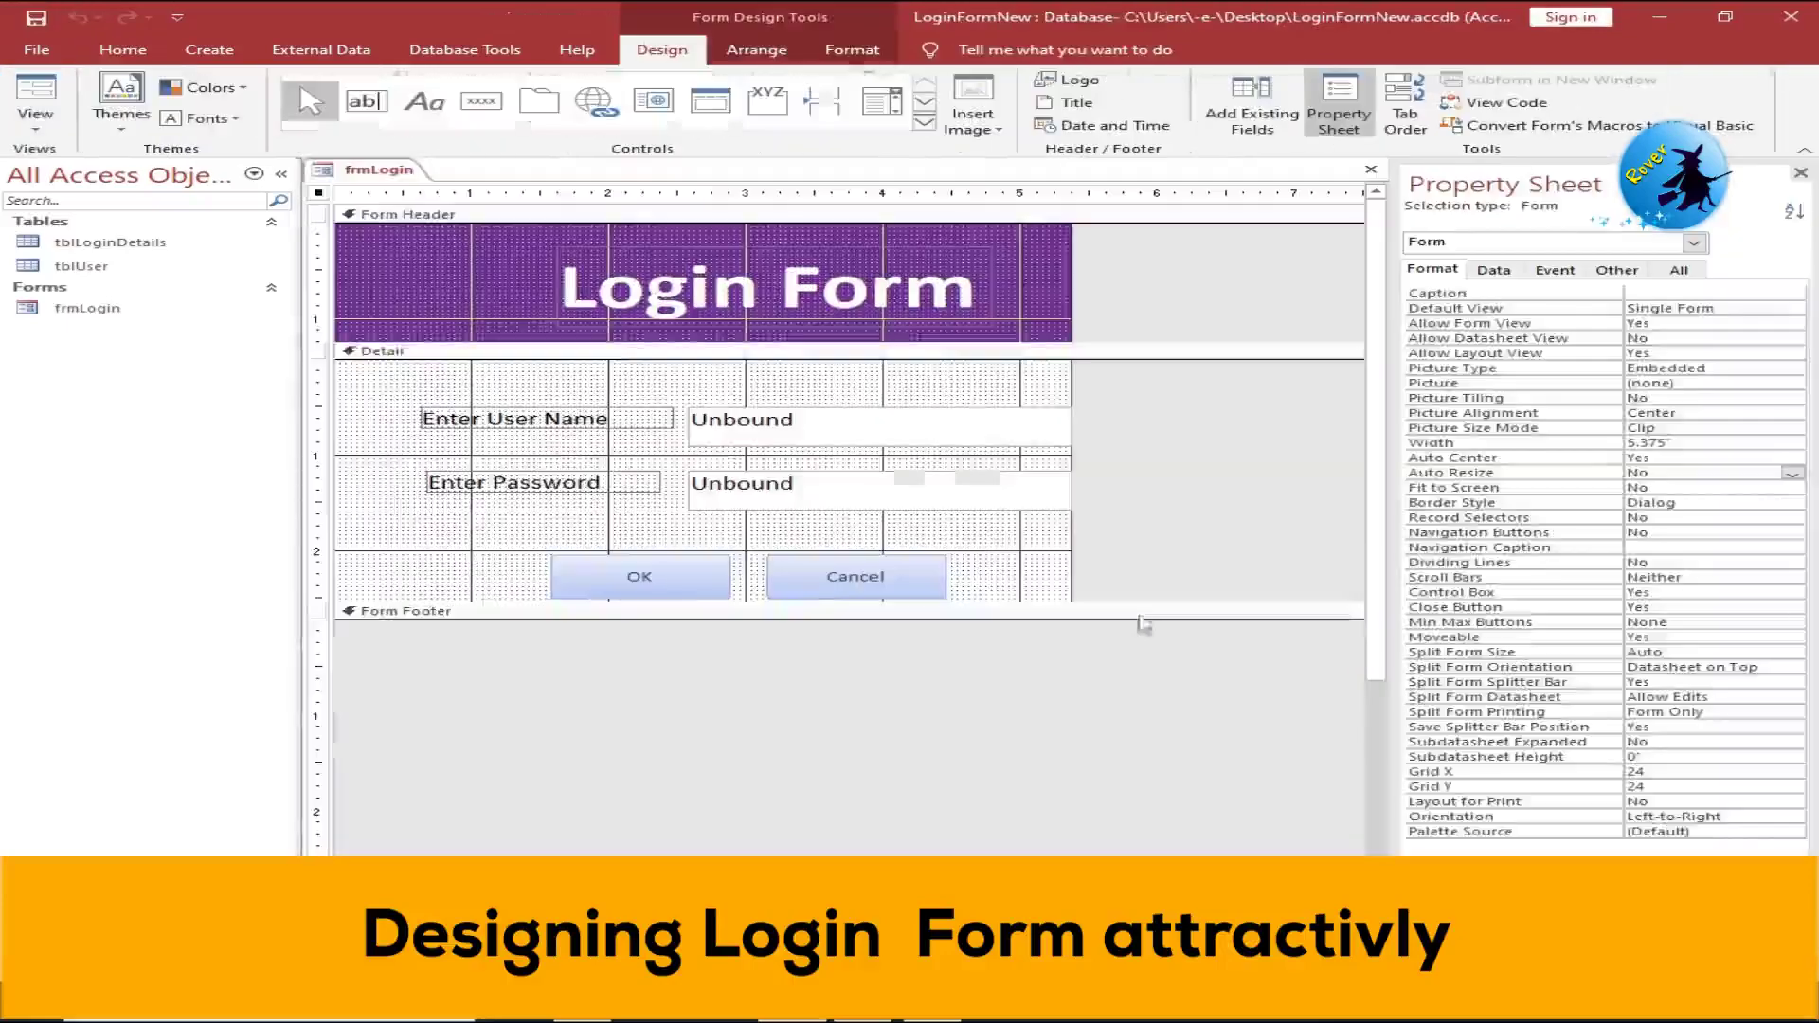
# Step: Reduce the form header's height, shift the Login Form label up and slightly left within it, and preview the form
pyautogui.click(933, 370)
pyautogui.moveTo(937, 344); pyautogui.dragTo(968, 320)
pyautogui.click(962, 322)
pyautogui.doubleClick(968, 327)
pyautogui.click(854, 634)
pyautogui.press('F5')
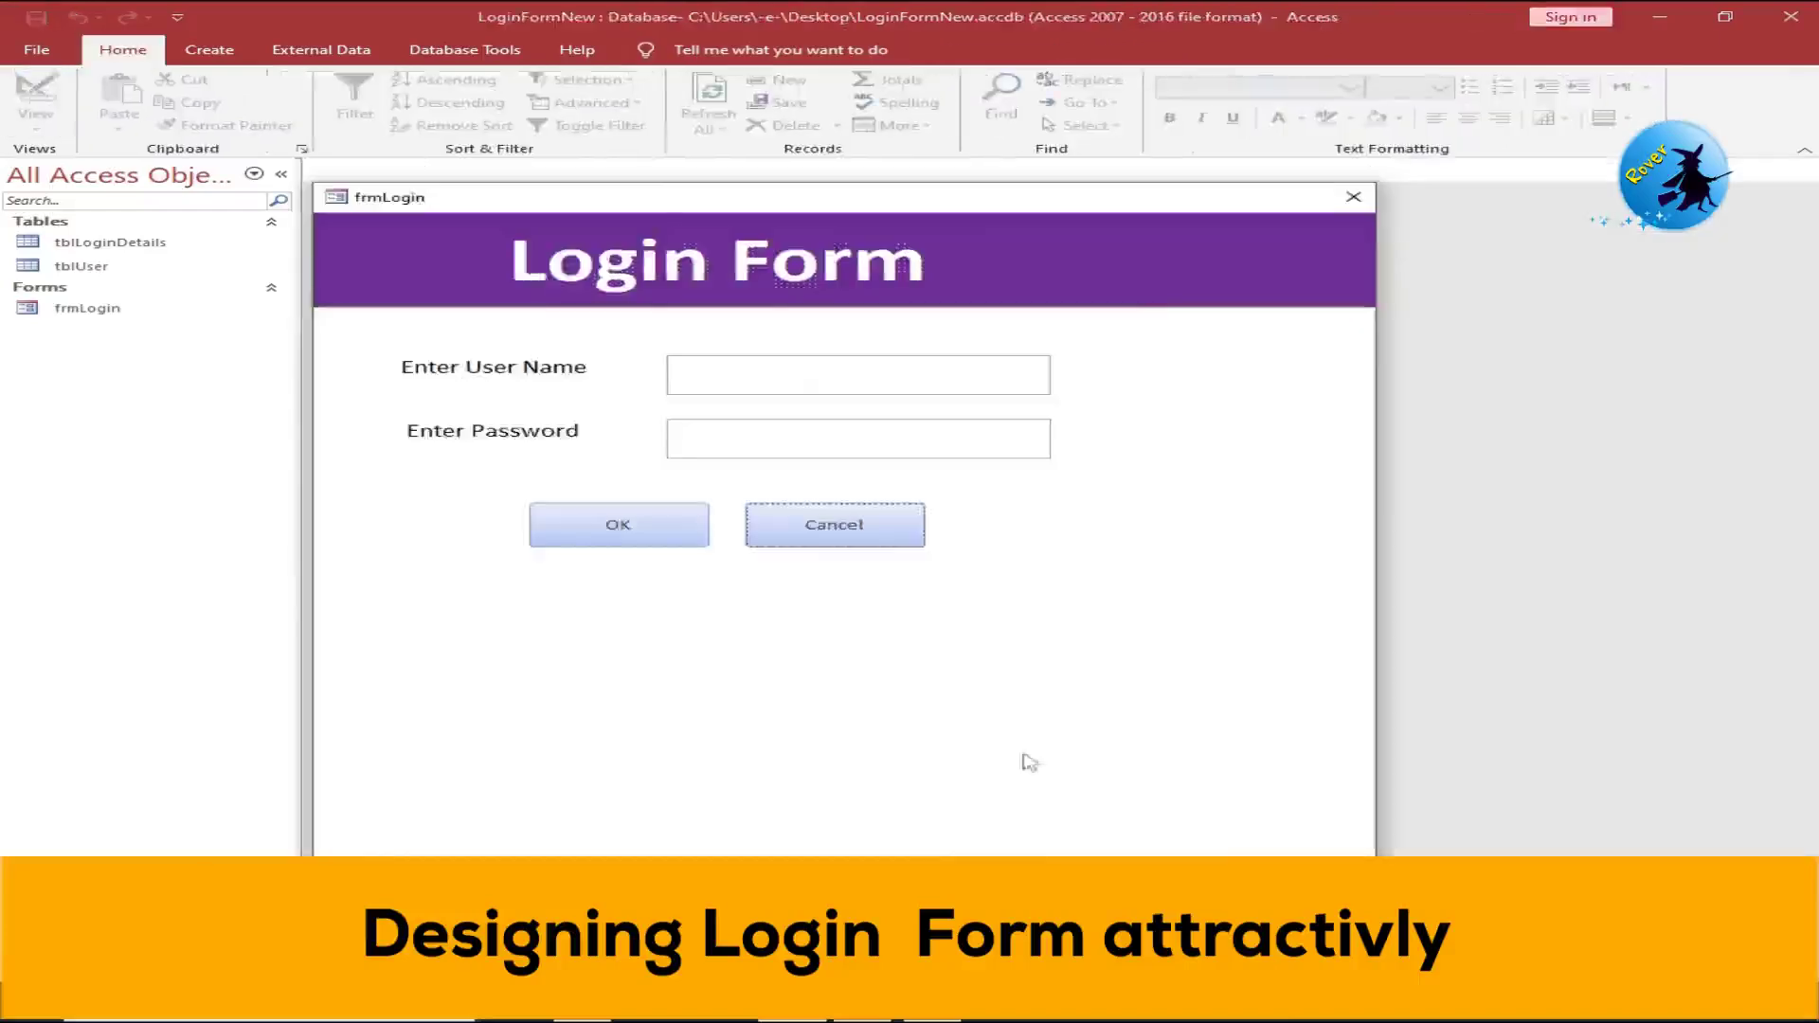
# Step: Set the form's Auto Resize property to Yes, widen the form to about 6.3 in, and preview it
pyautogui.rightClick(1027, 759)
pyautogui.click(1004, 478)
pyautogui.click(1014, 535)
pyautogui.click(319, 194)
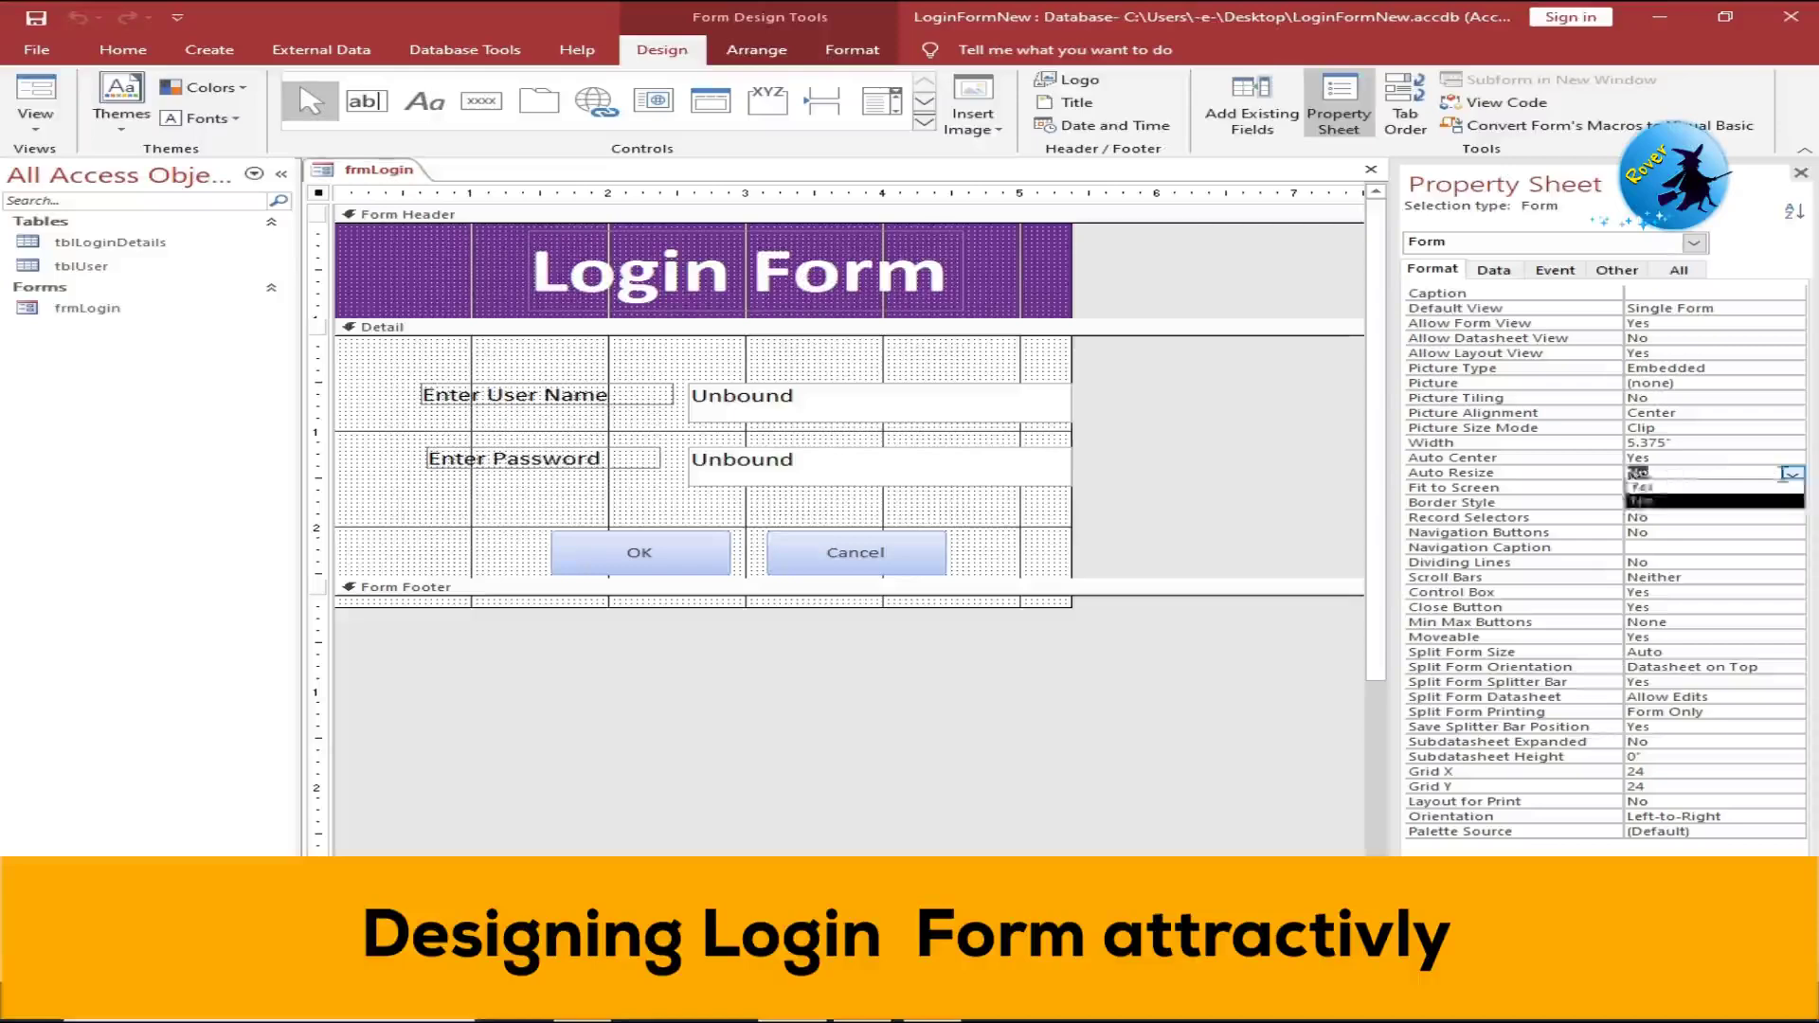
pyautogui.click(36, 95)
pyautogui.rightClick(473, 479)
pyautogui.click(566, 536)
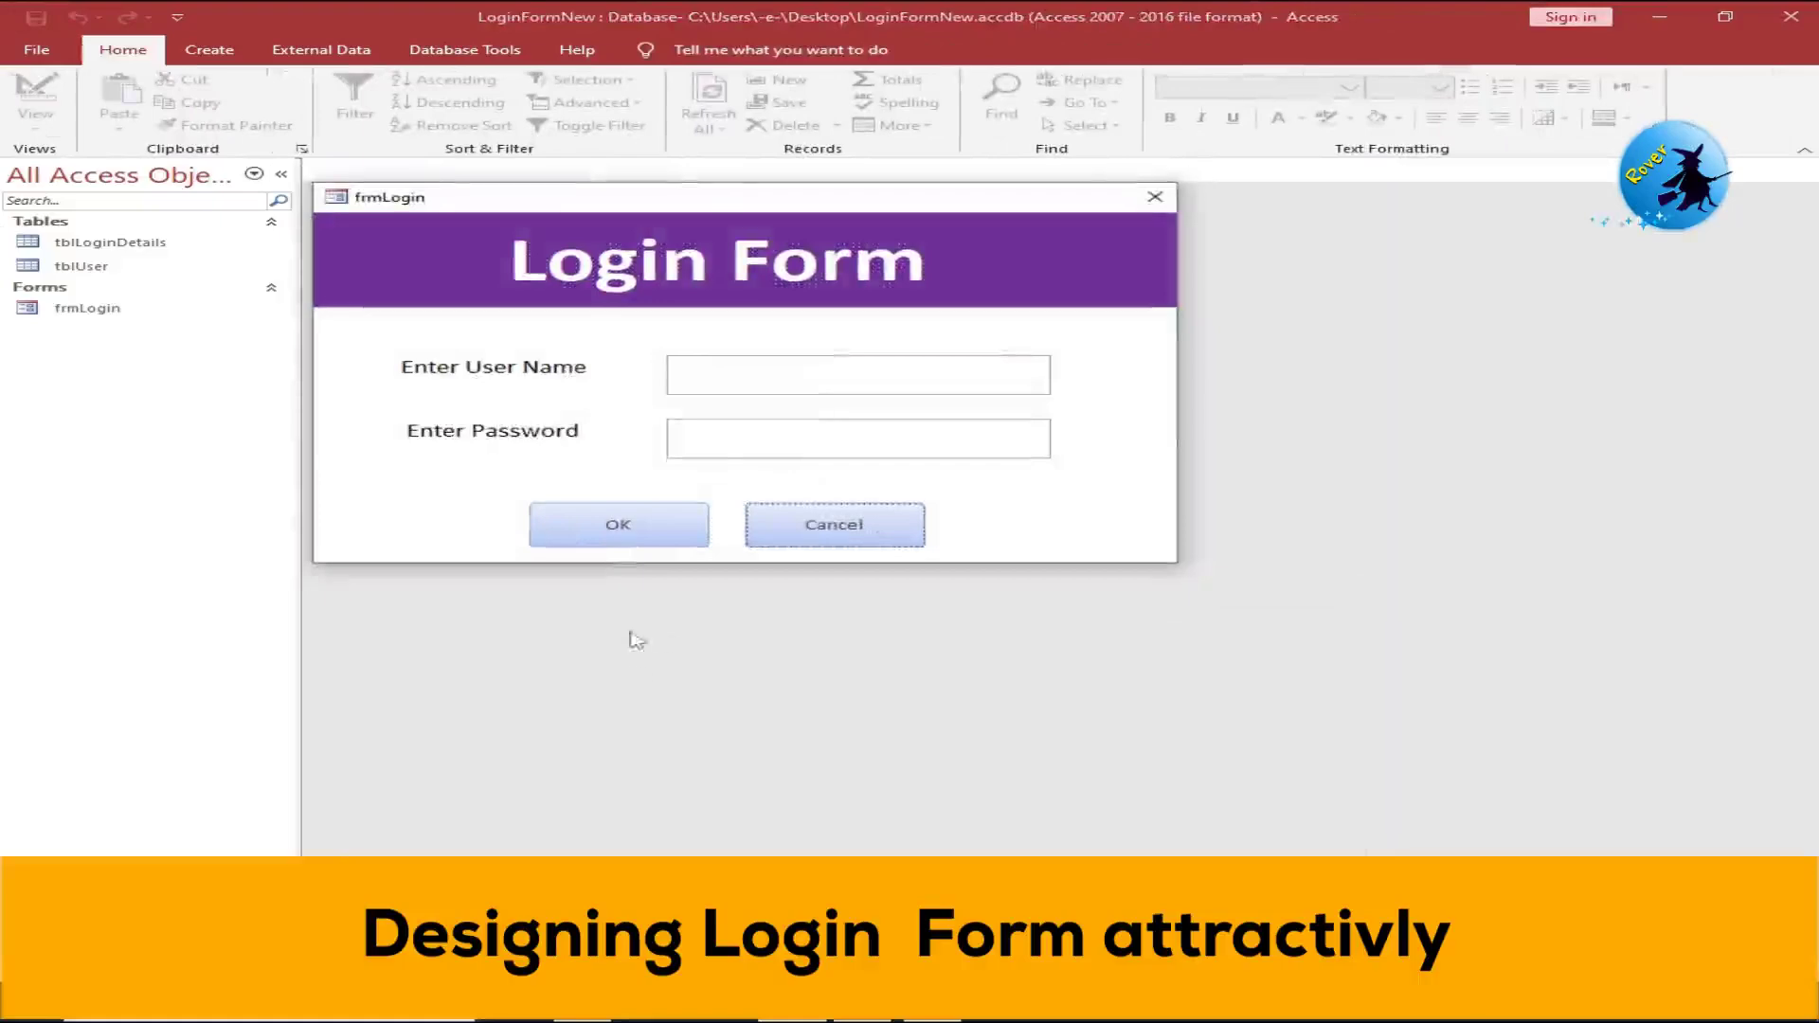
# Step: Extend the Detail section slightly below the buttons, fill the thin form footer with the header's purple, and preview the form
pyautogui.rightClick(971, 479)
pyautogui.click(1003, 535)
pyautogui.moveTo(783, 595); pyautogui.dragTo(783, 620)
pyautogui.rightClick(771, 611)
pyautogui.moveTo(853, 699)
pyautogui.click(1137, 767)
pyautogui.click(47, 97)
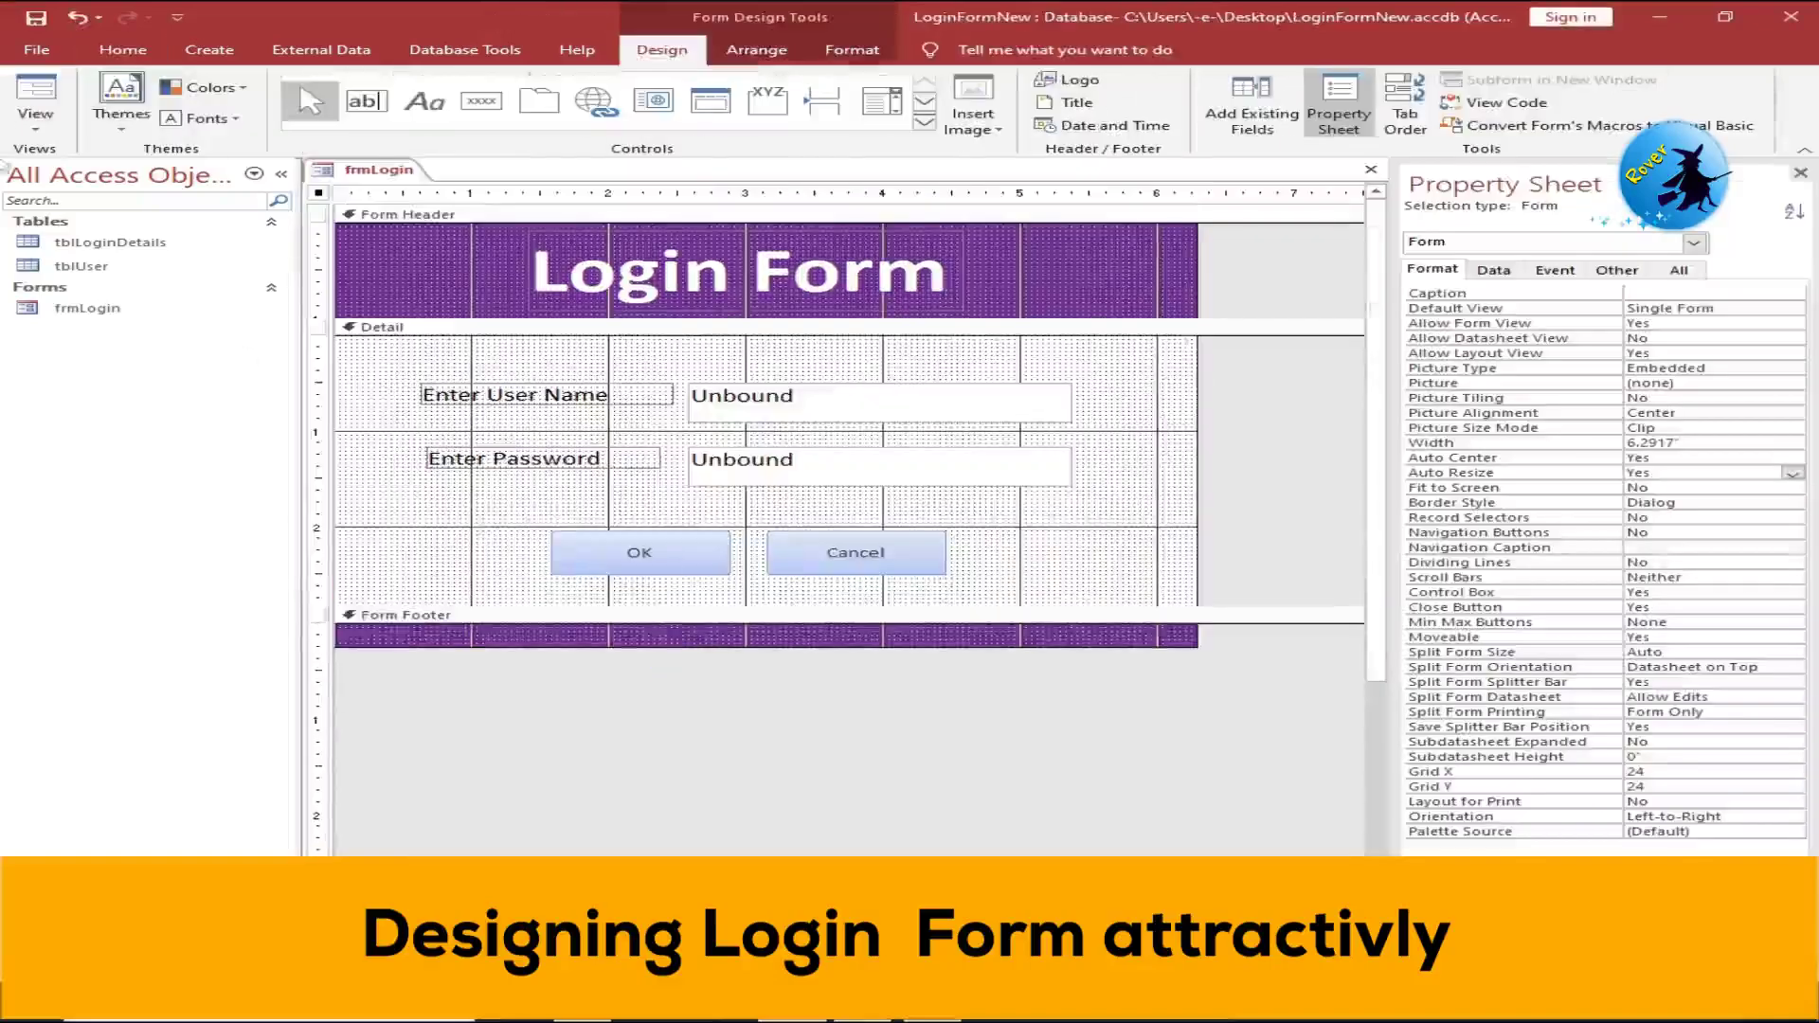
pyautogui.click(19, 87)
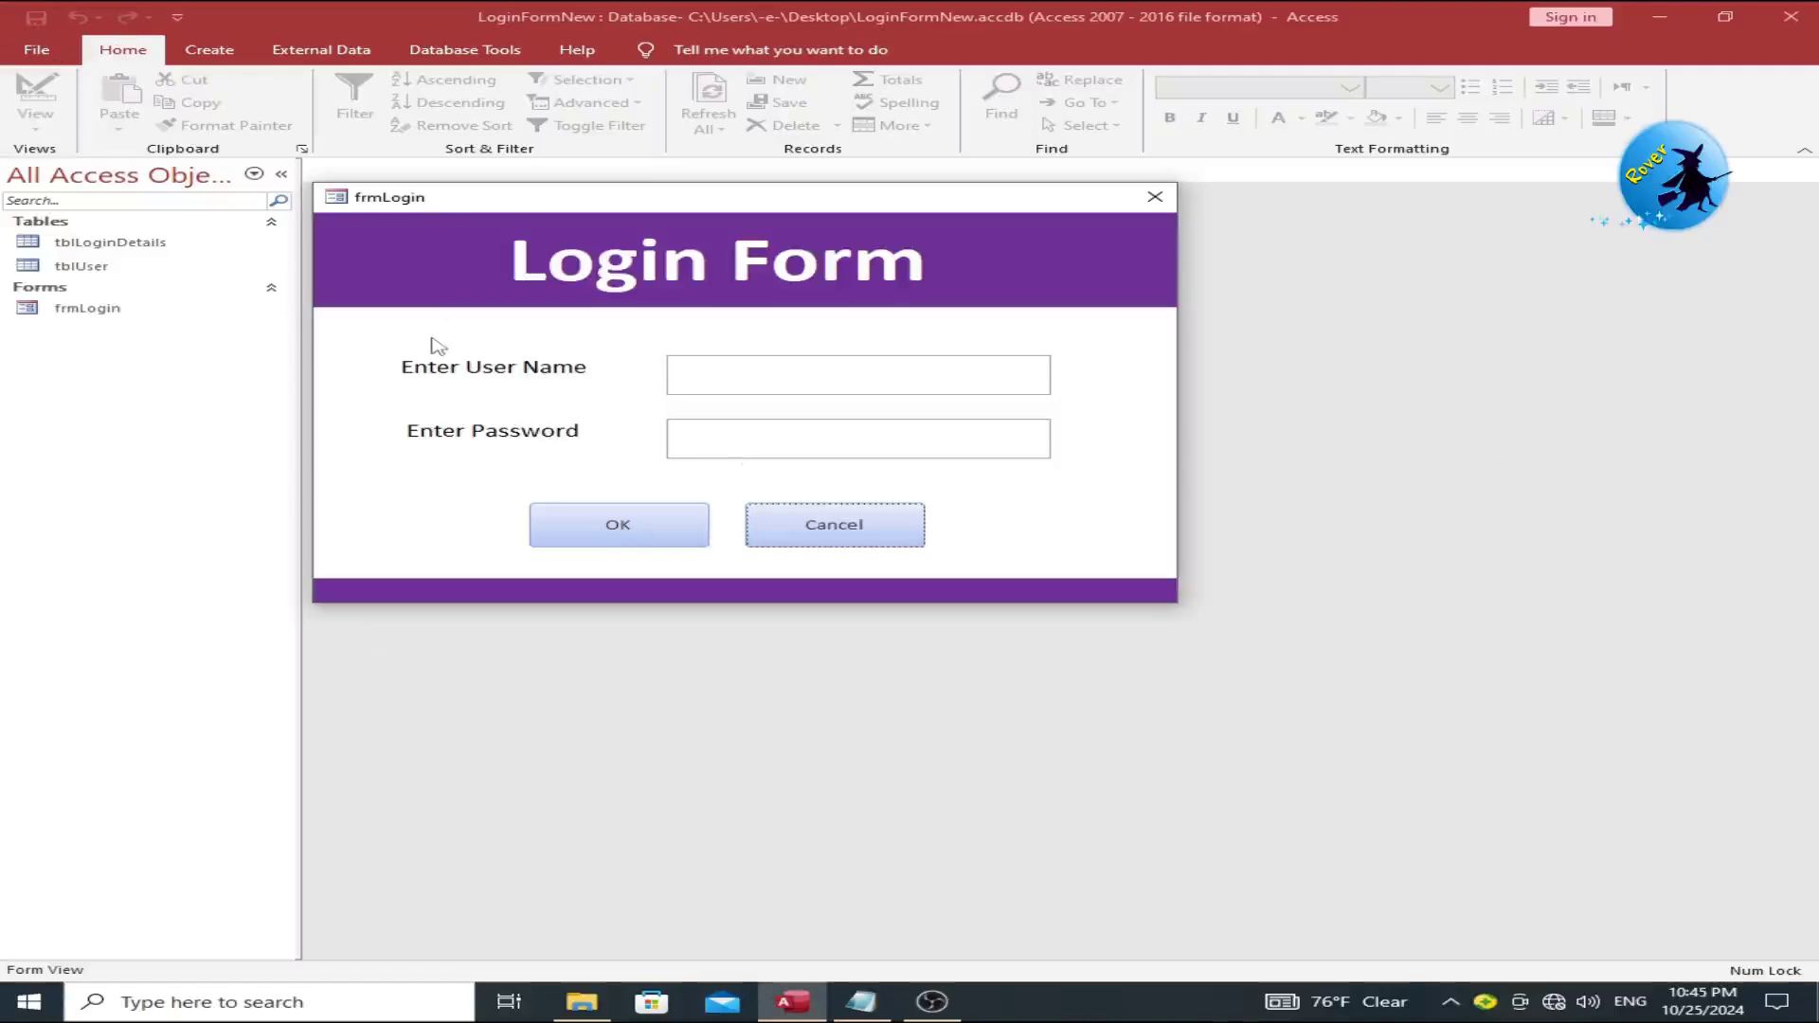
# Step: Return frmLogin to Design View and display all properties of the OK button
pyautogui.rightClick(433, 476)
pyautogui.click(476, 536)
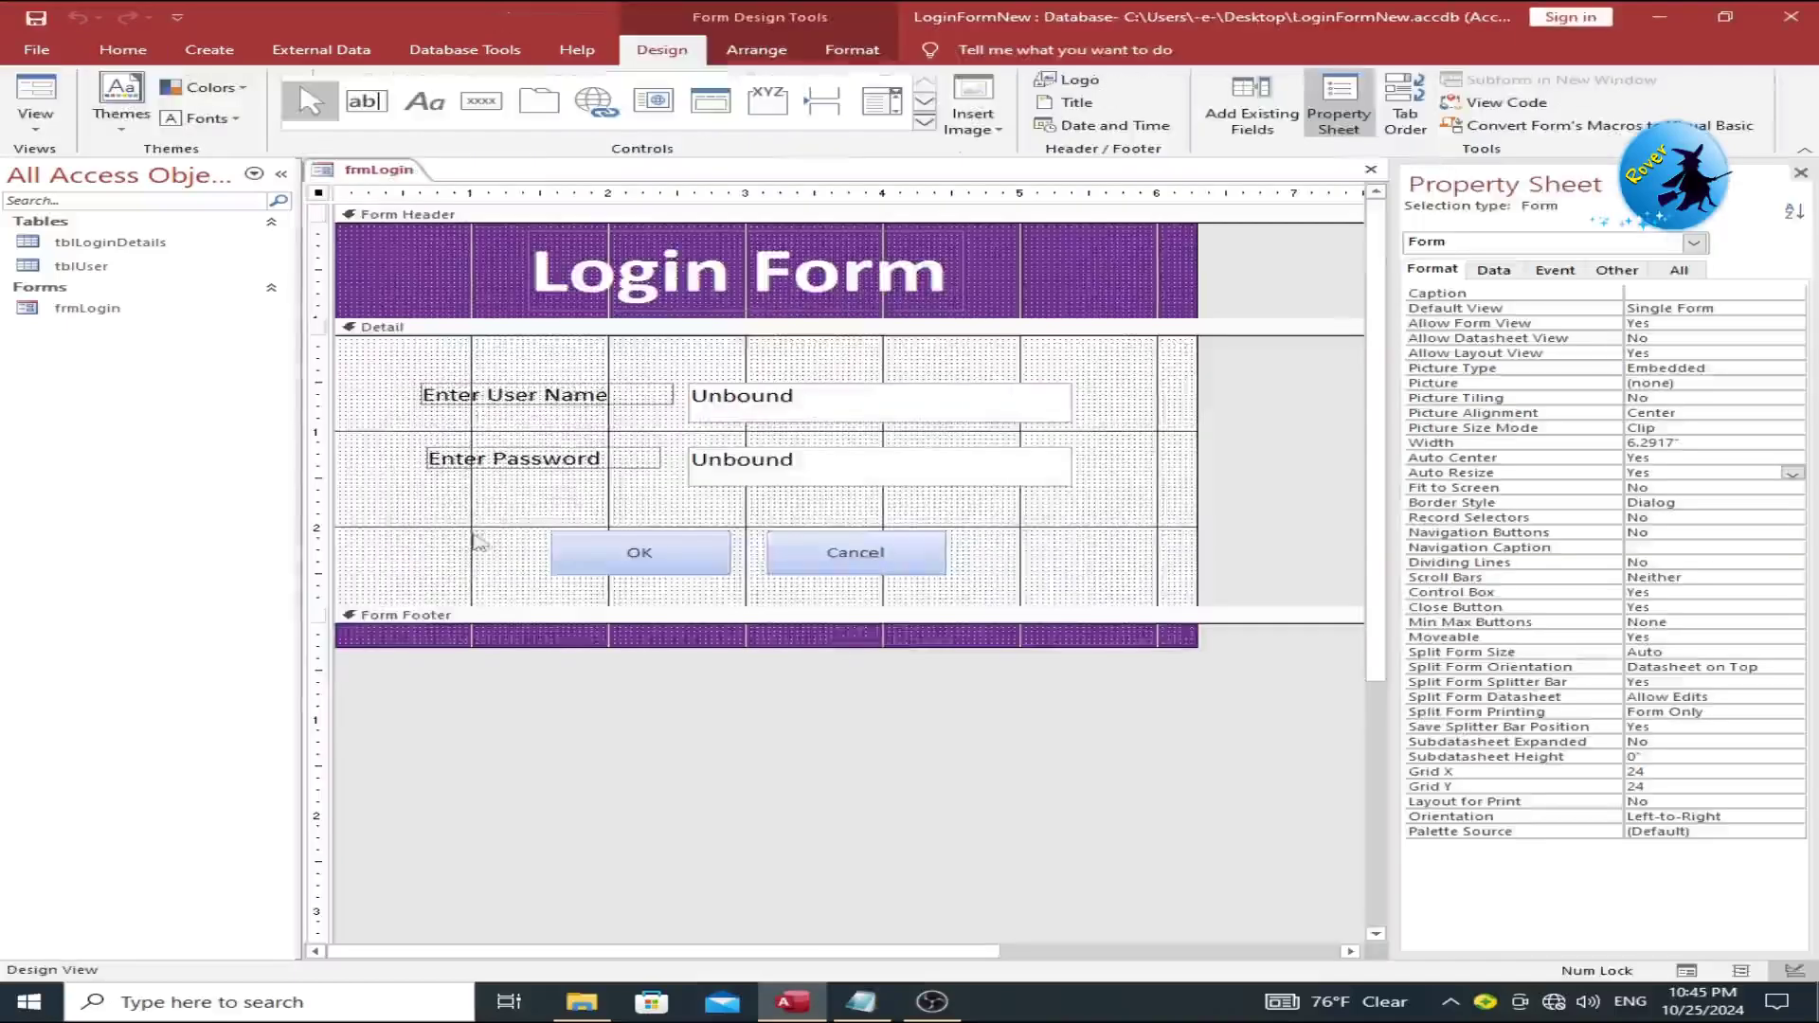
pyautogui.click(724, 564)
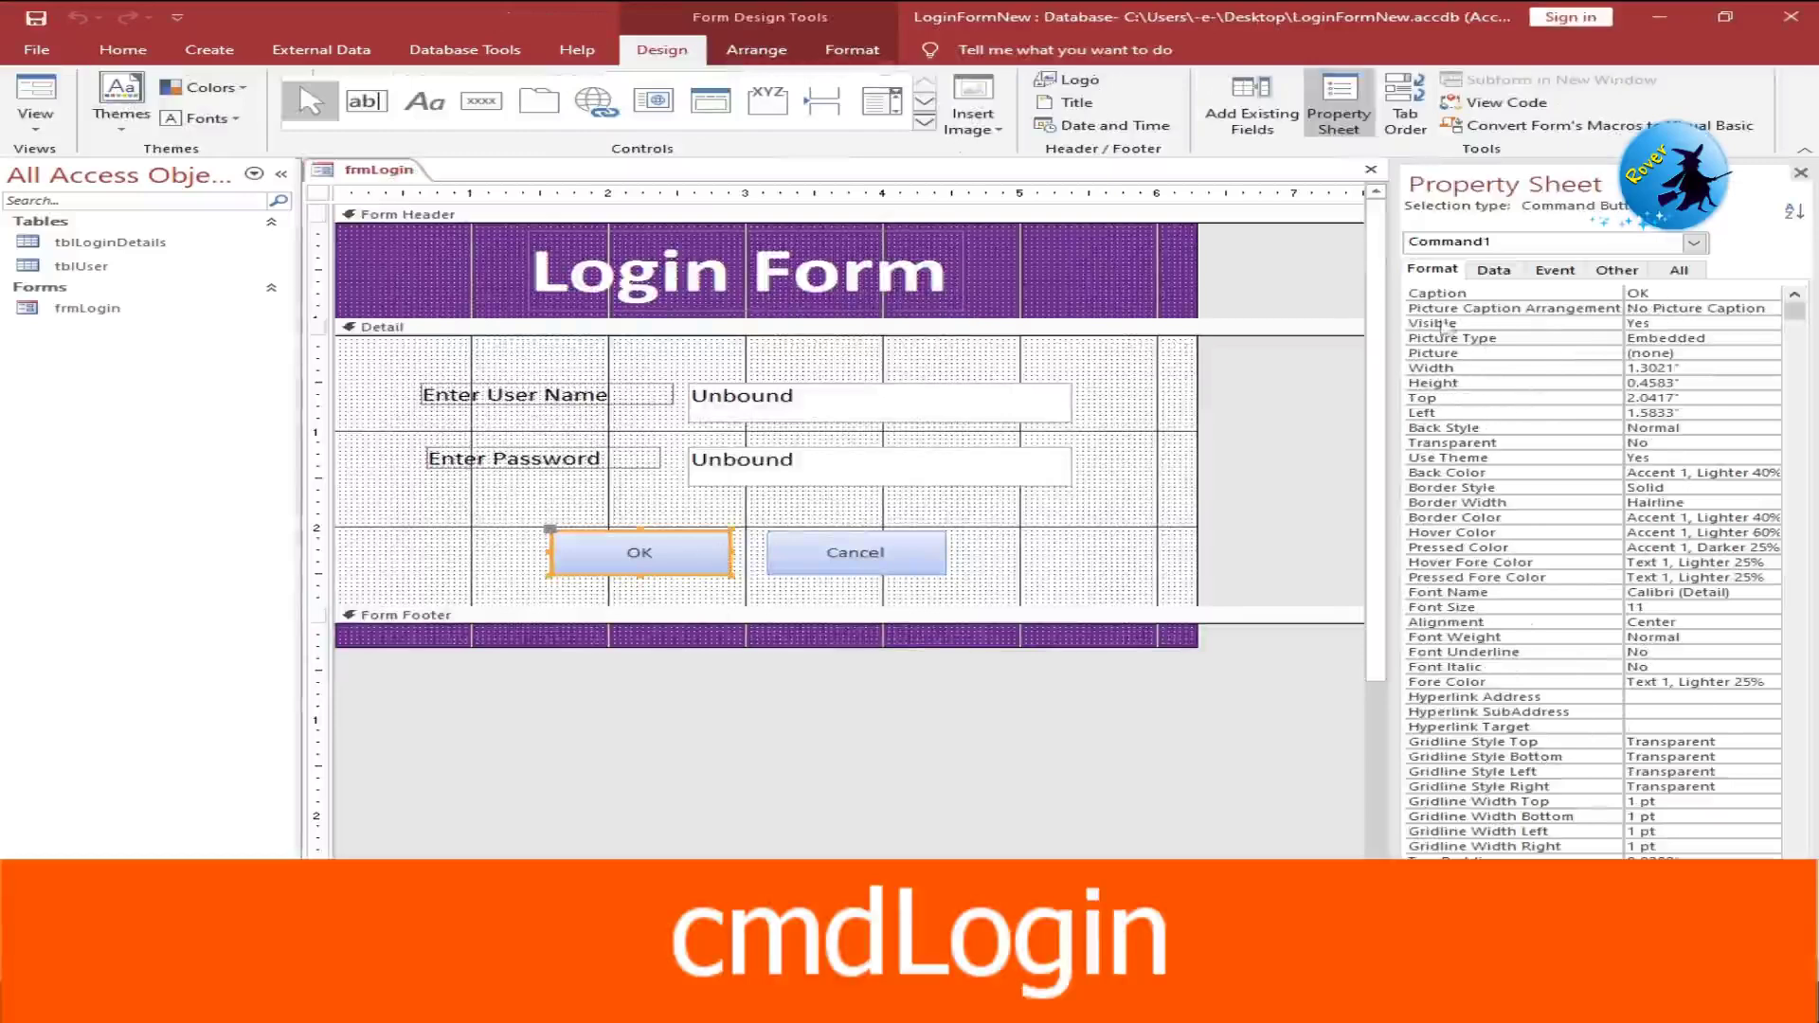
pyautogui.click(1493, 270)
pyautogui.click(1678, 270)
pyautogui.click(1087, 559)
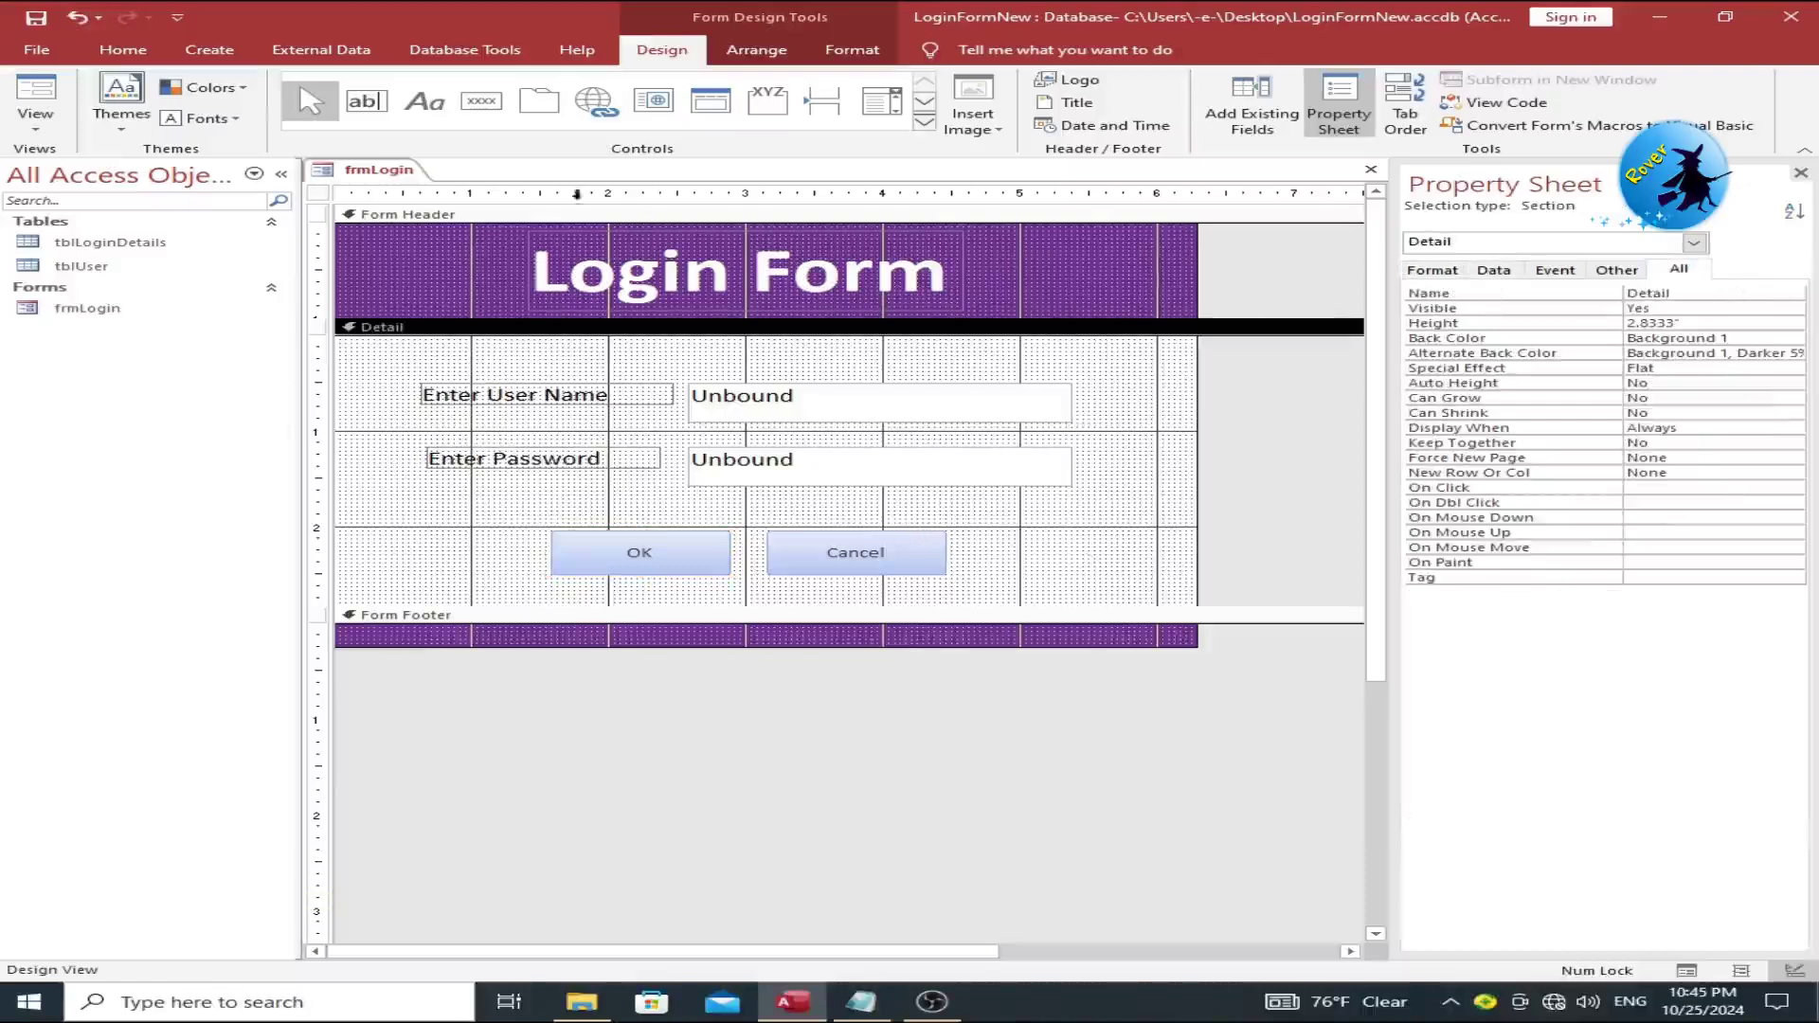
# Step: Close frmLogin and create a new blank form
pyautogui.rightClick(362, 173)
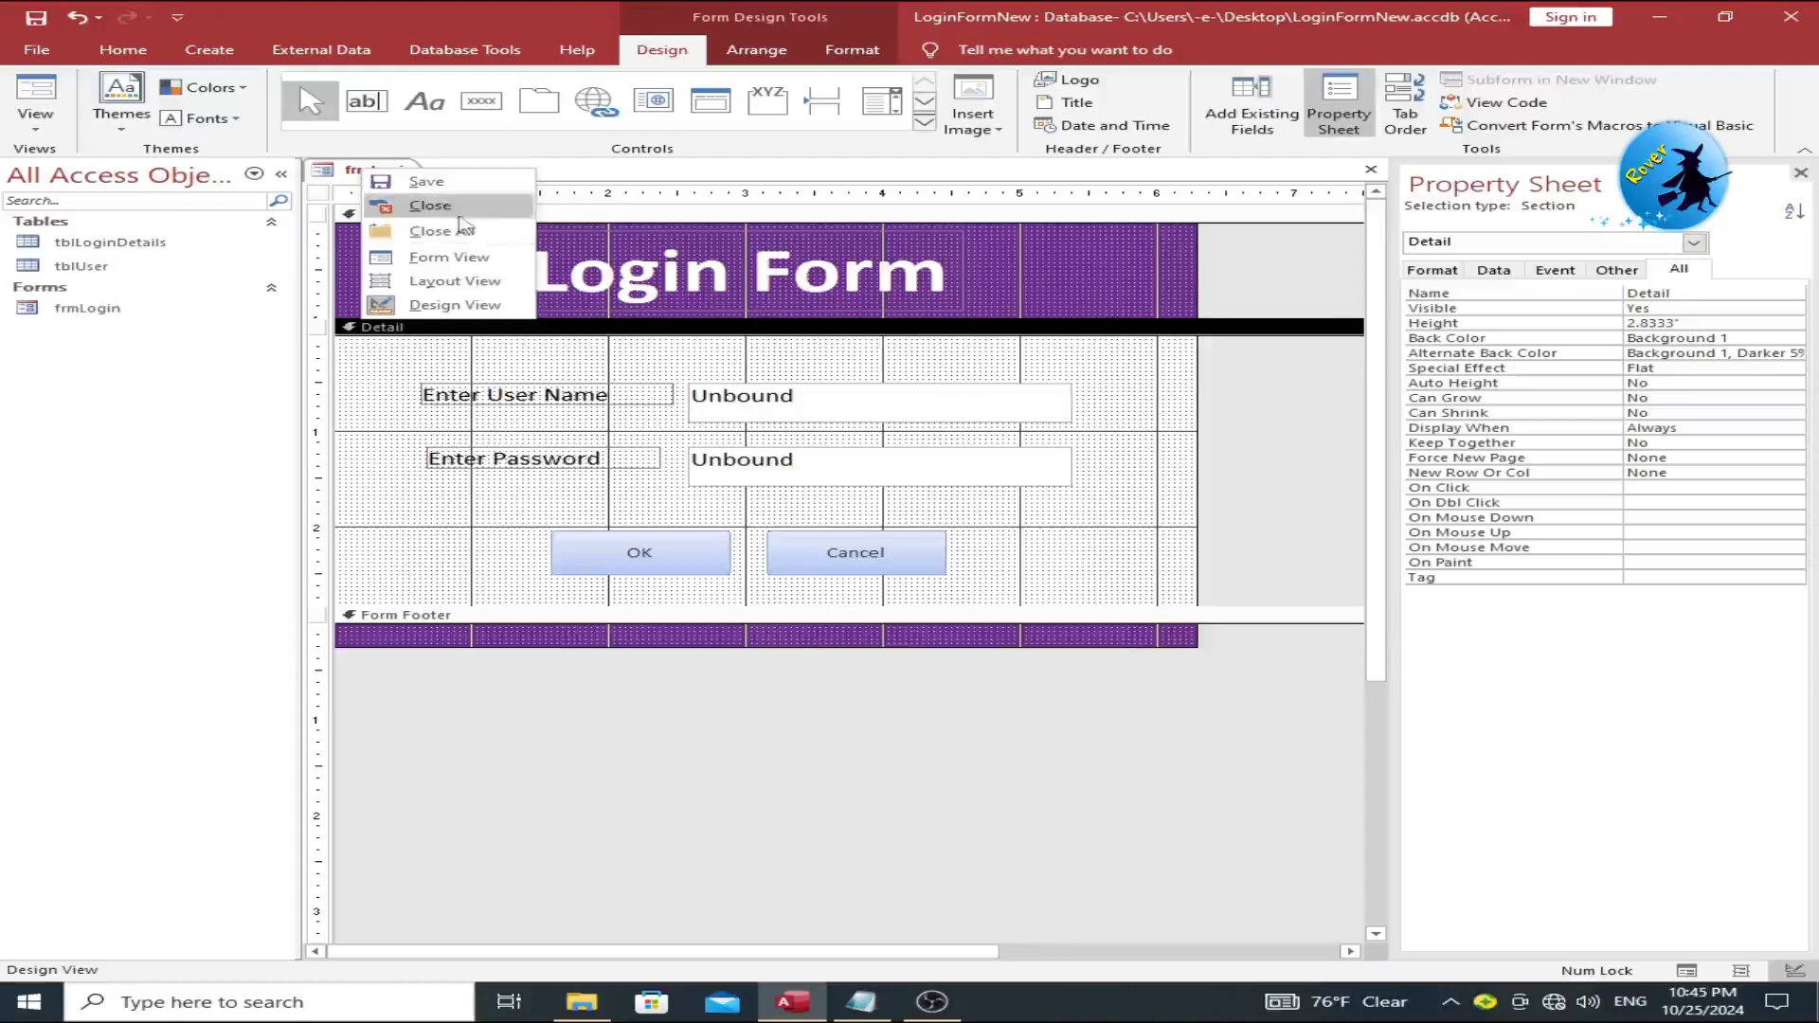
pyautogui.click(431, 205)
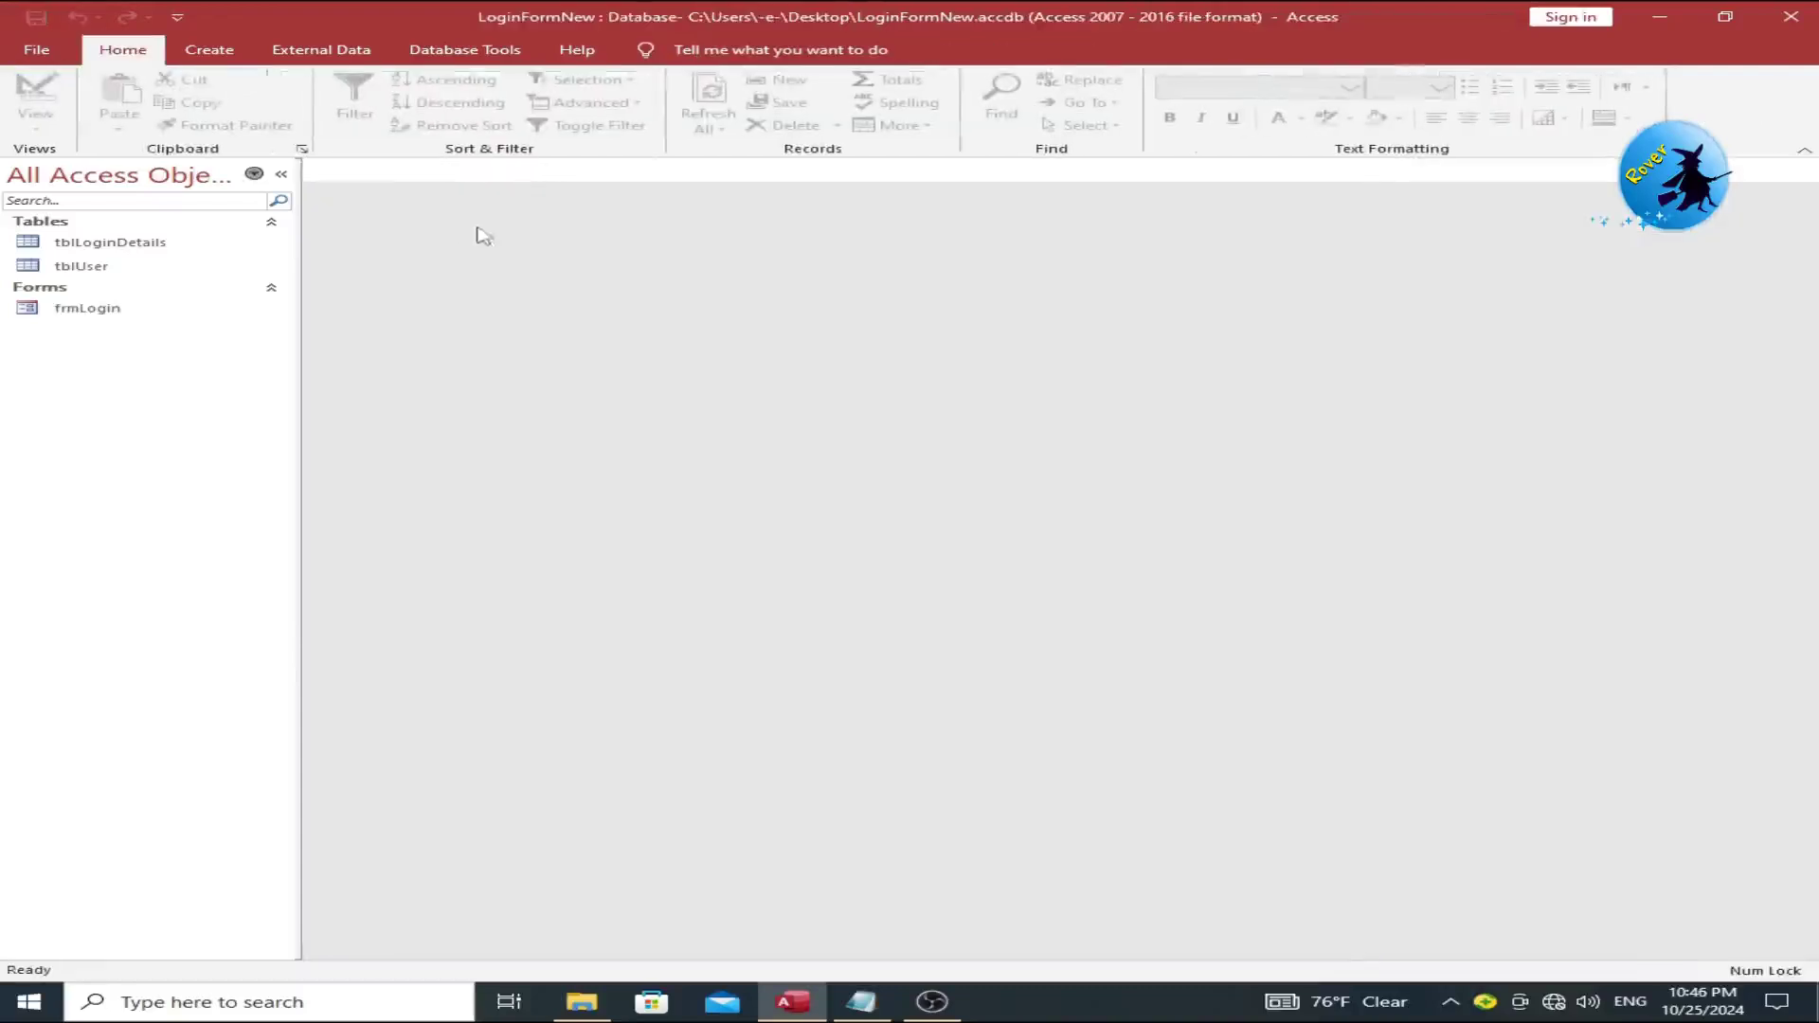
pyautogui.click(207, 49)
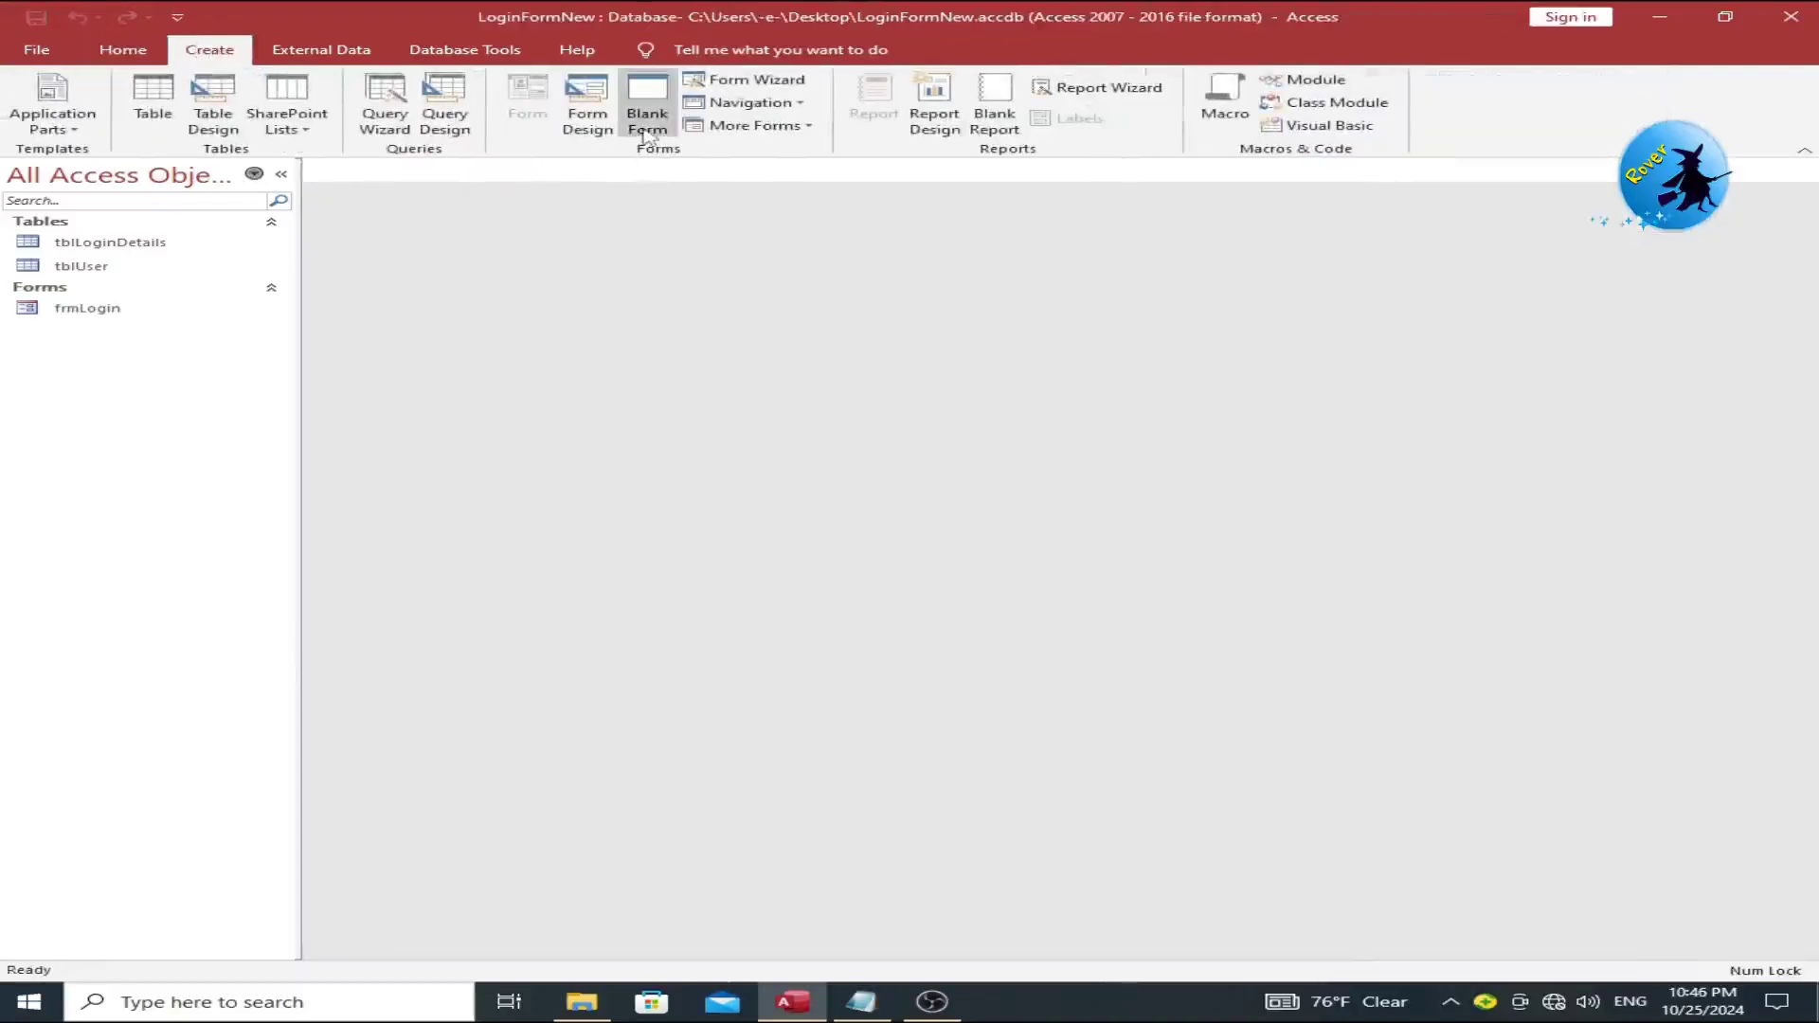
pyautogui.click(646, 118)
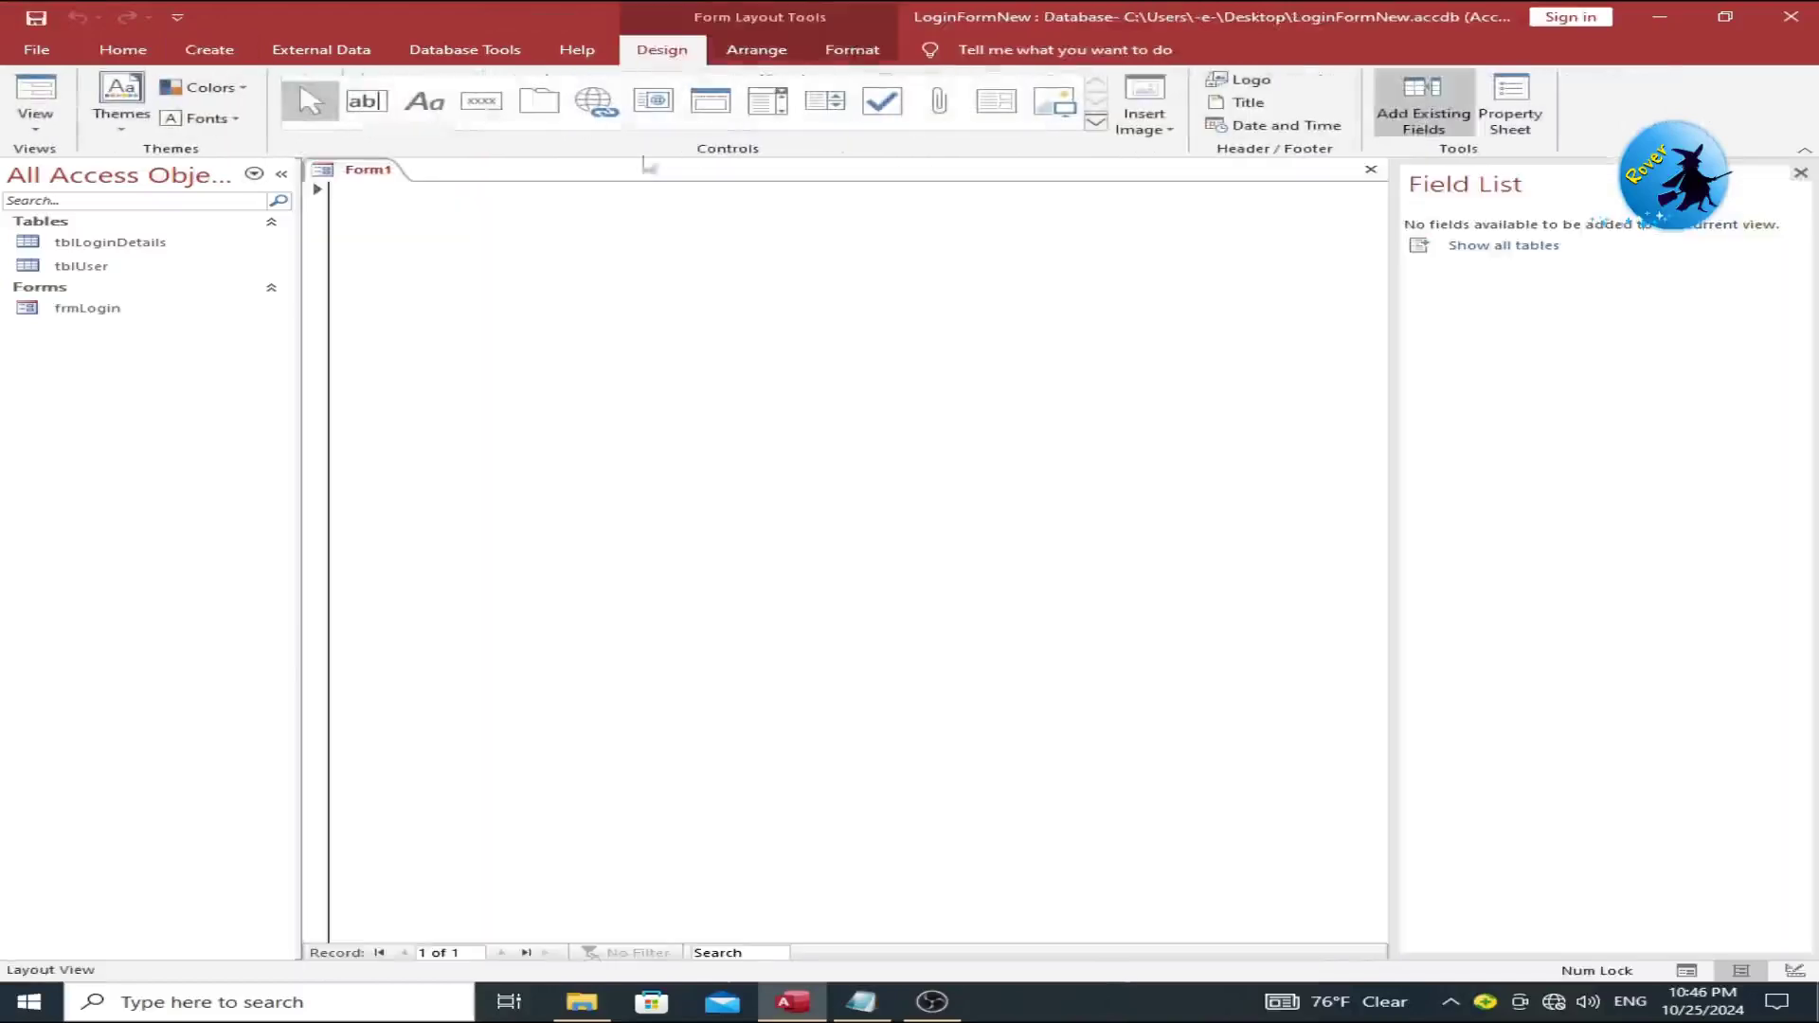
# Step: Save the new blank form as frmDash and switch it to Design View
pyautogui.rightClick(688, 334)
pyautogui.click(606, 268)
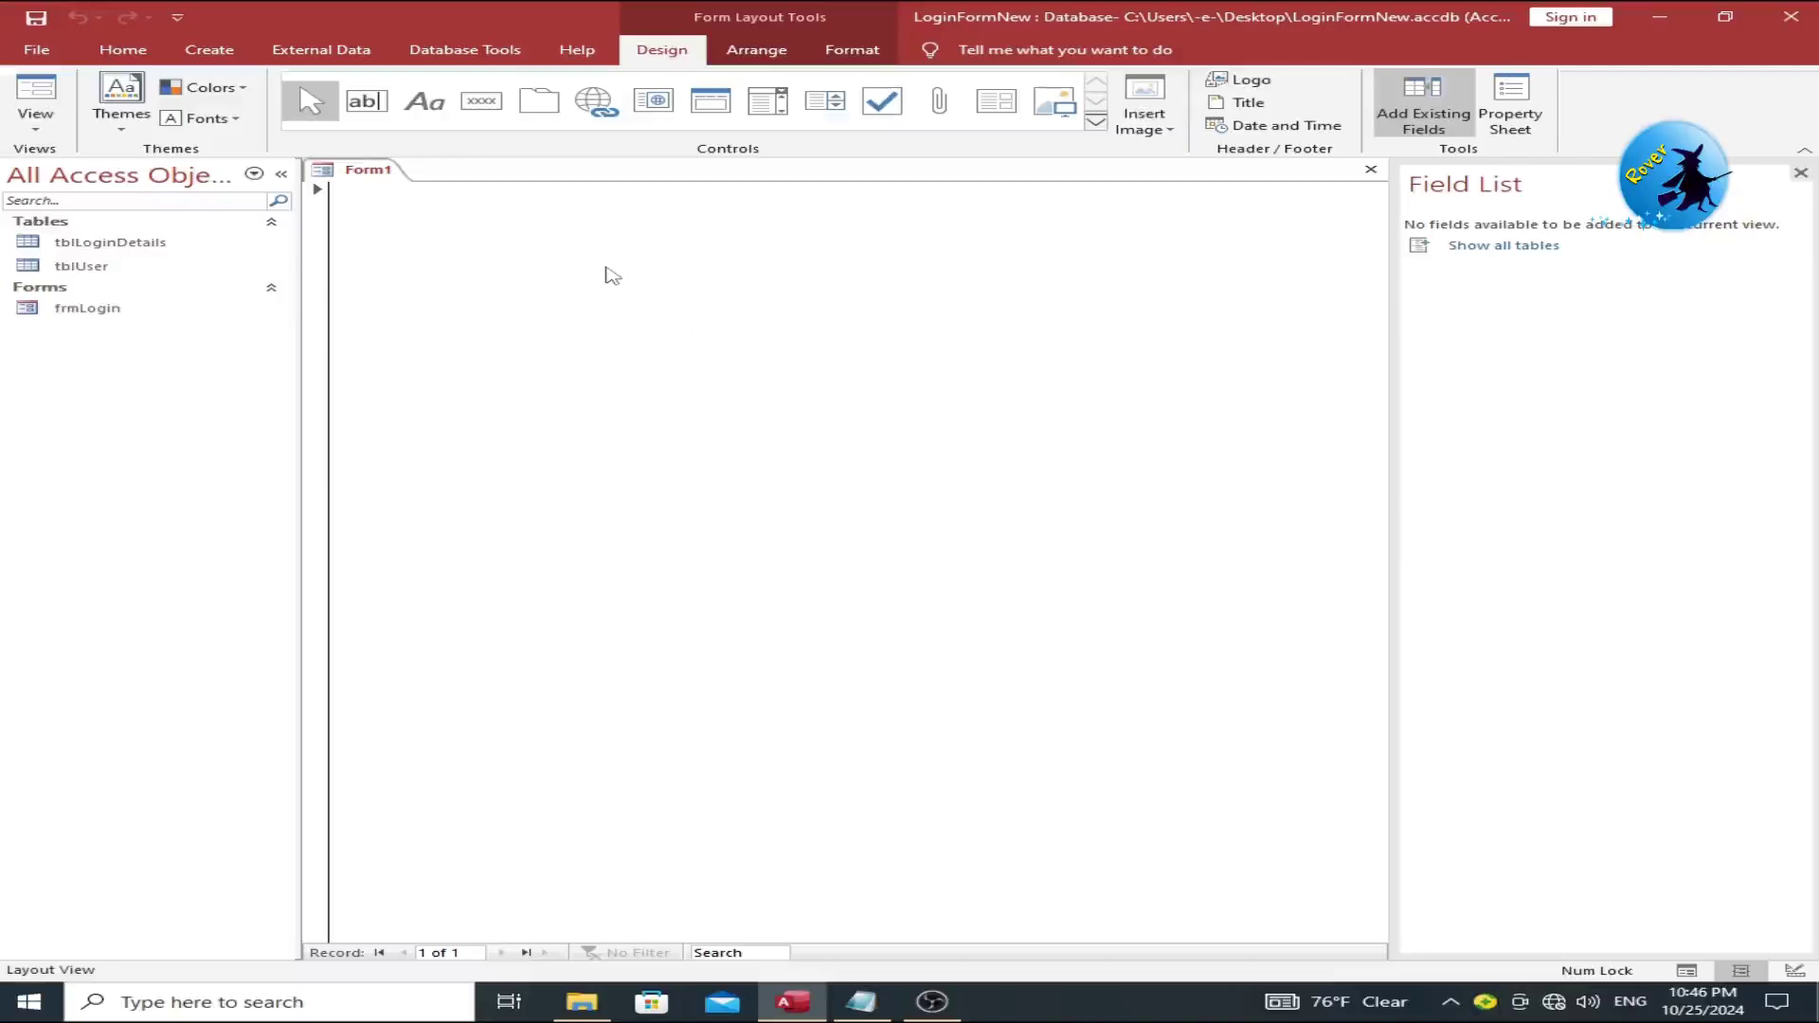
pyautogui.hotkey('ctrl', 's')
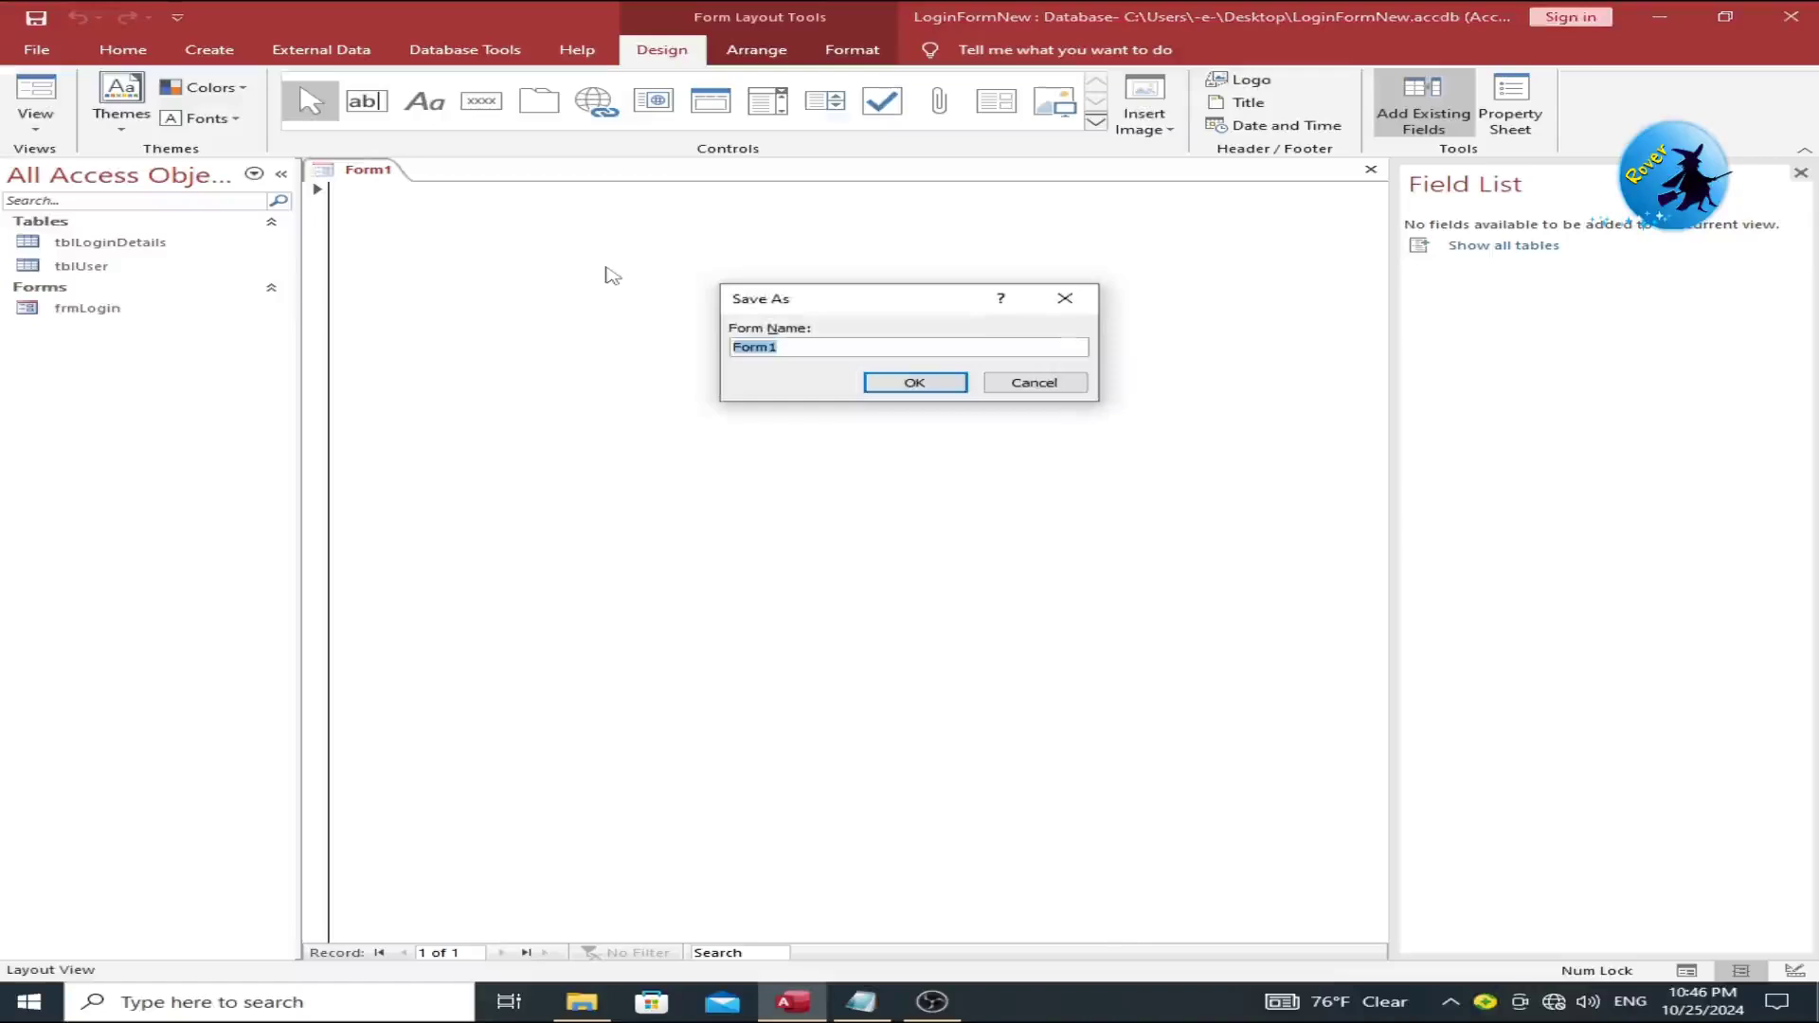
pyautogui.write('frmDash')
pyautogui.click(915, 386)
pyautogui.rightClick(805, 442)
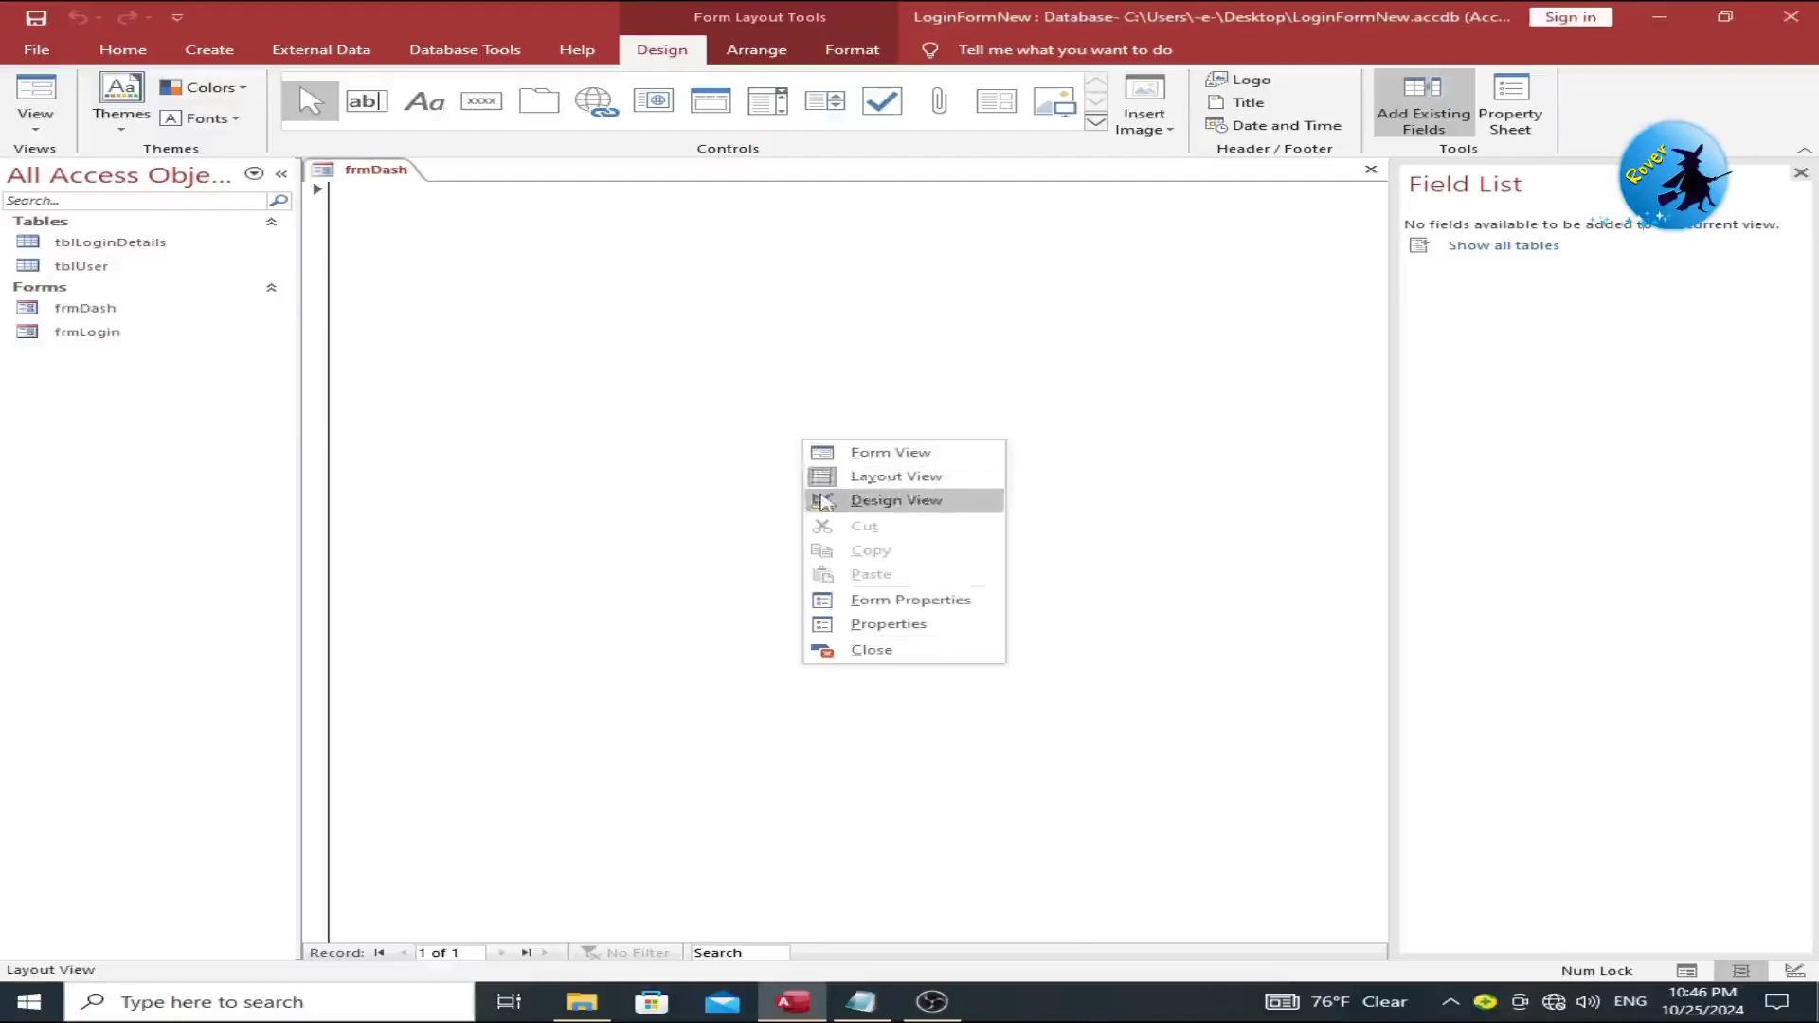
pyautogui.click(843, 499)
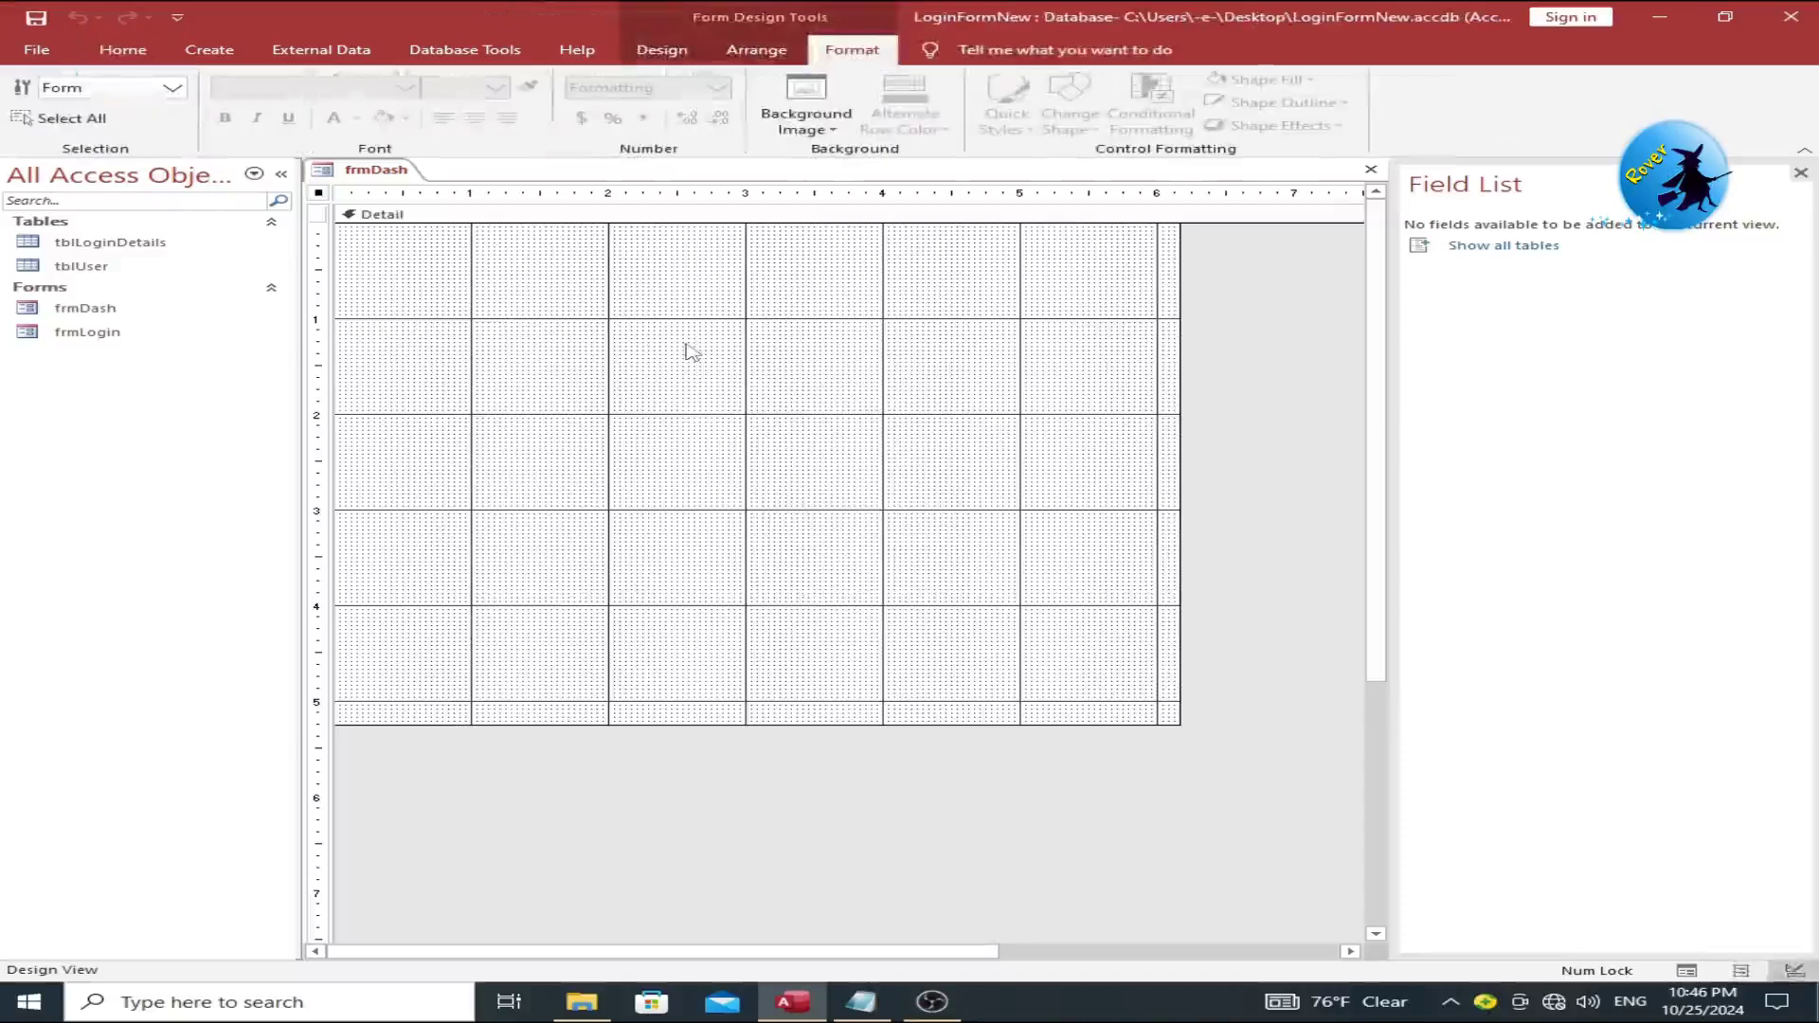
# Step: Add a form header and footer to frmDash, heighten the header to about 0.6 in, and fill it with purple
pyautogui.rightClick(687, 352)
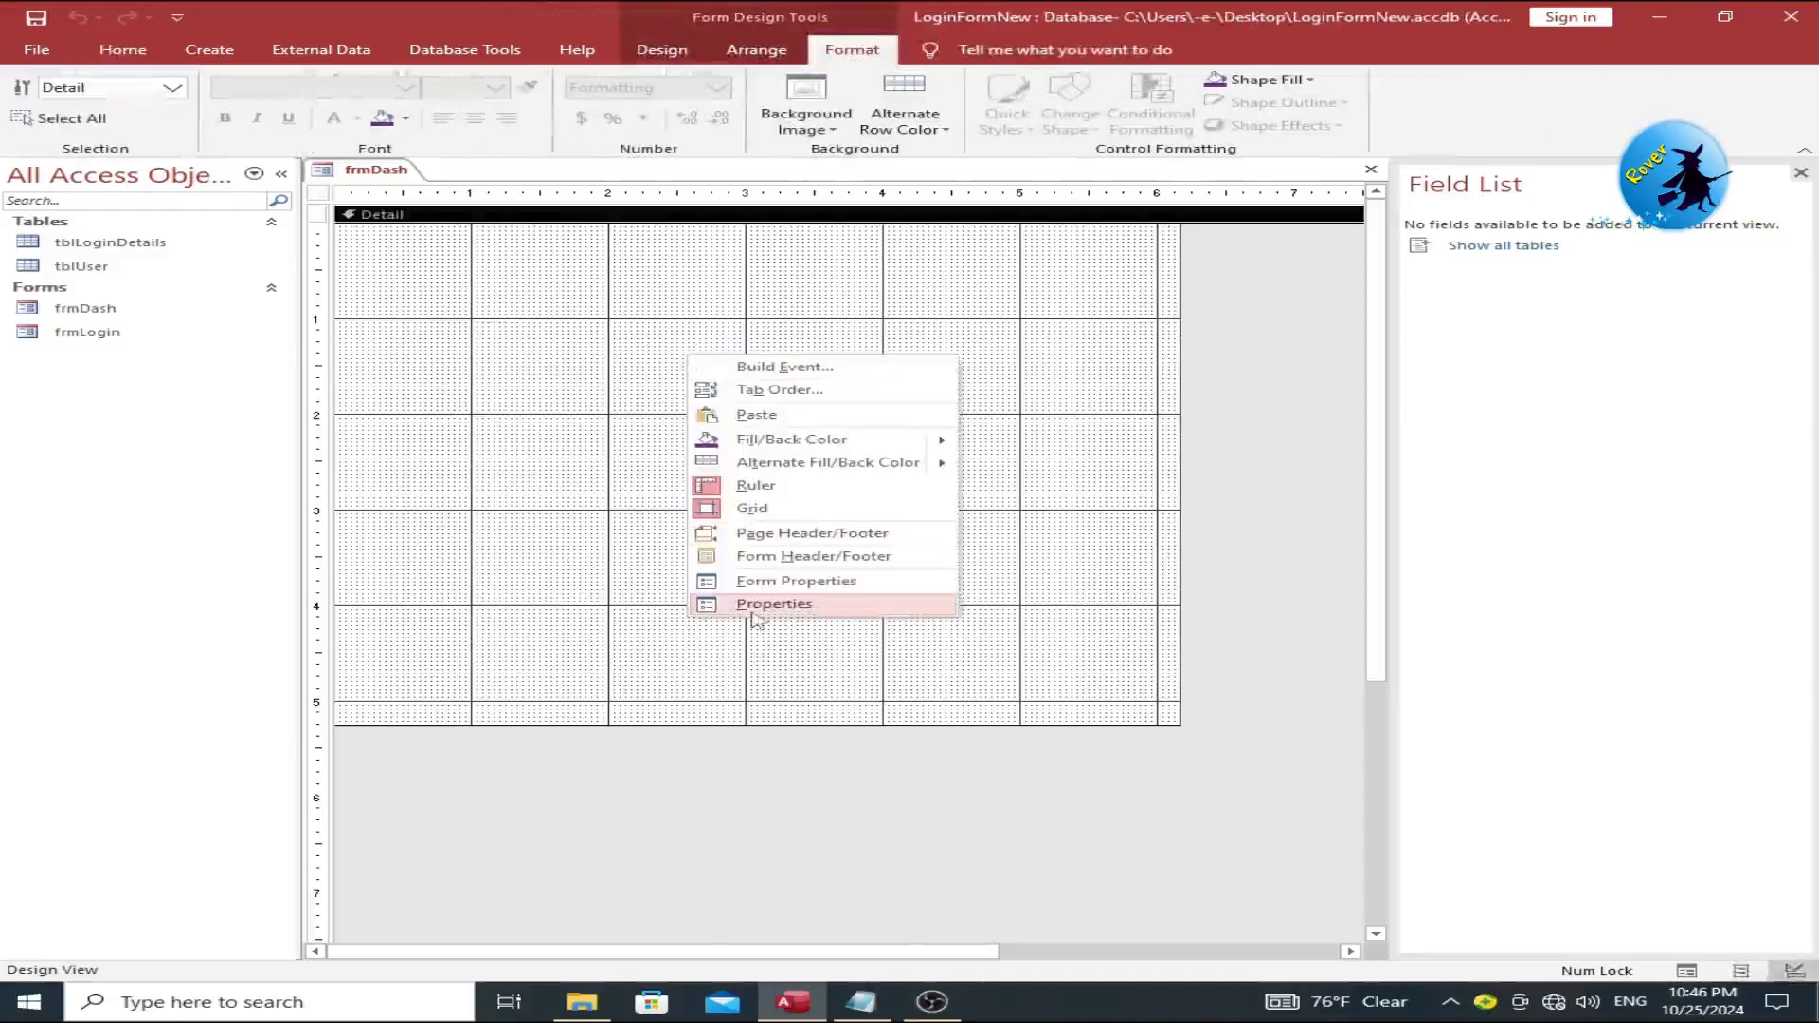
pyautogui.click(758, 556)
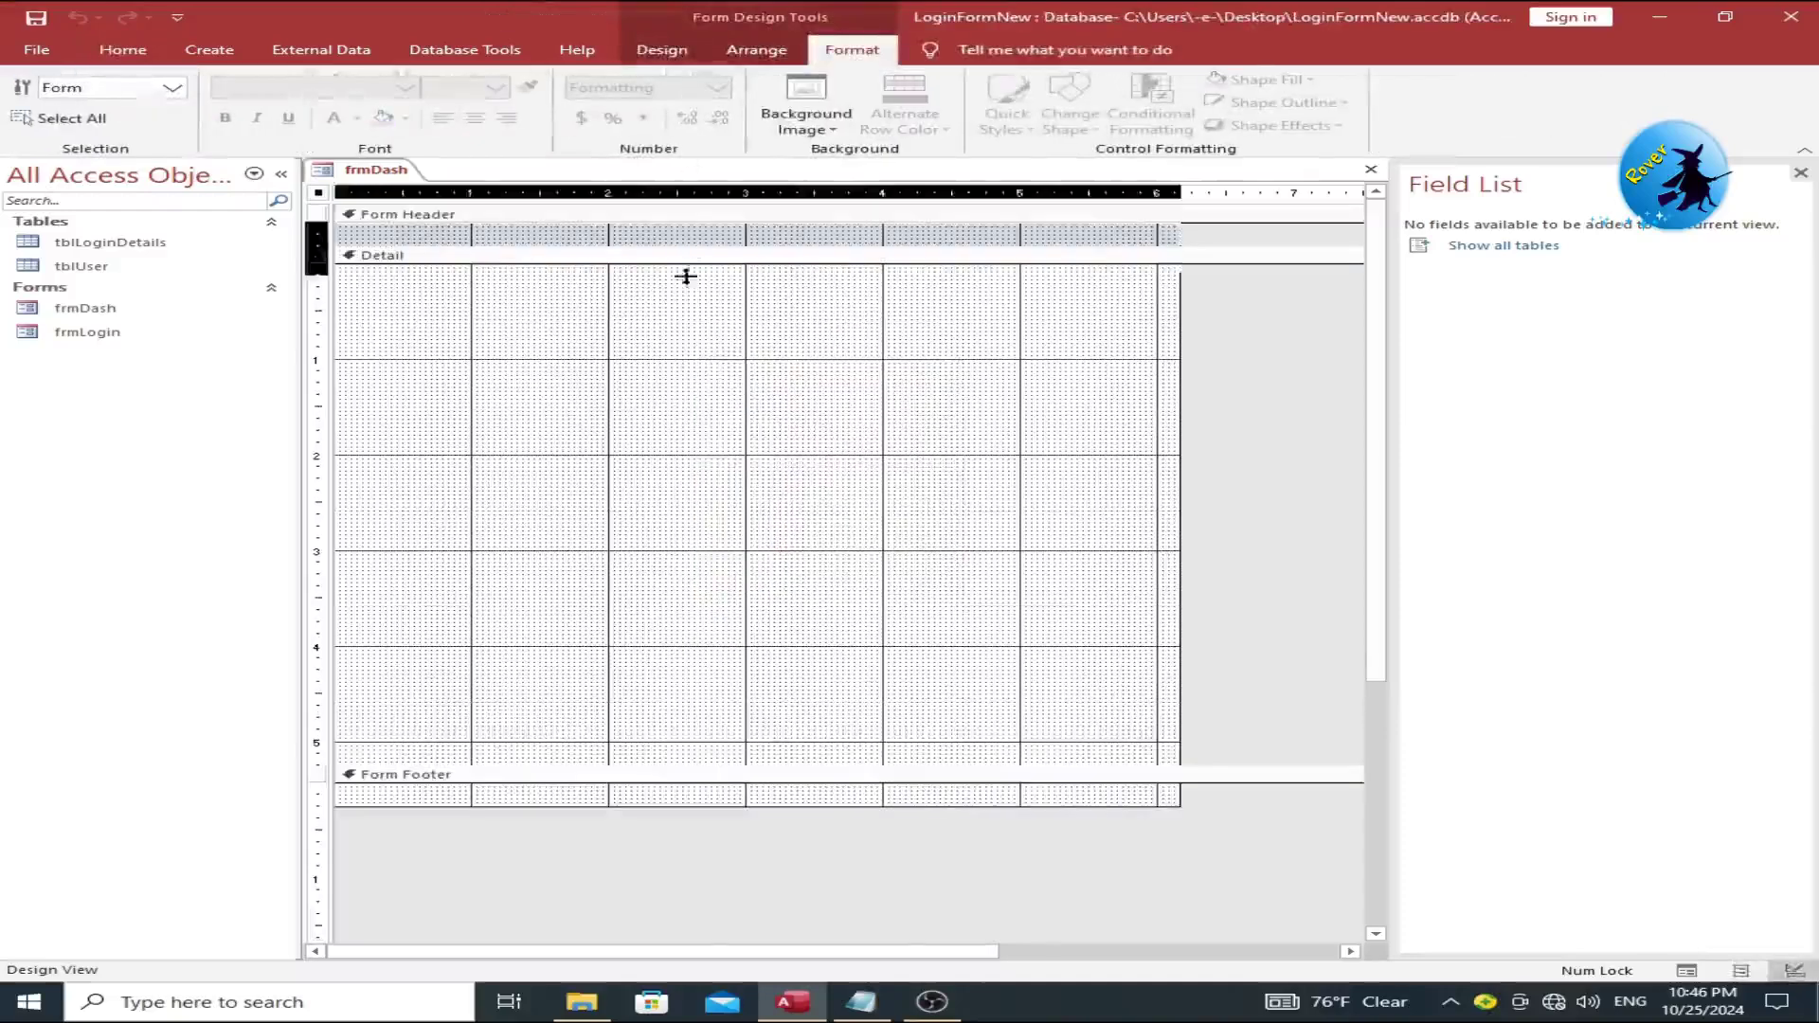
pyautogui.moveTo(687, 276); pyautogui.dragTo(686, 311)
pyautogui.rightClick(814, 244)
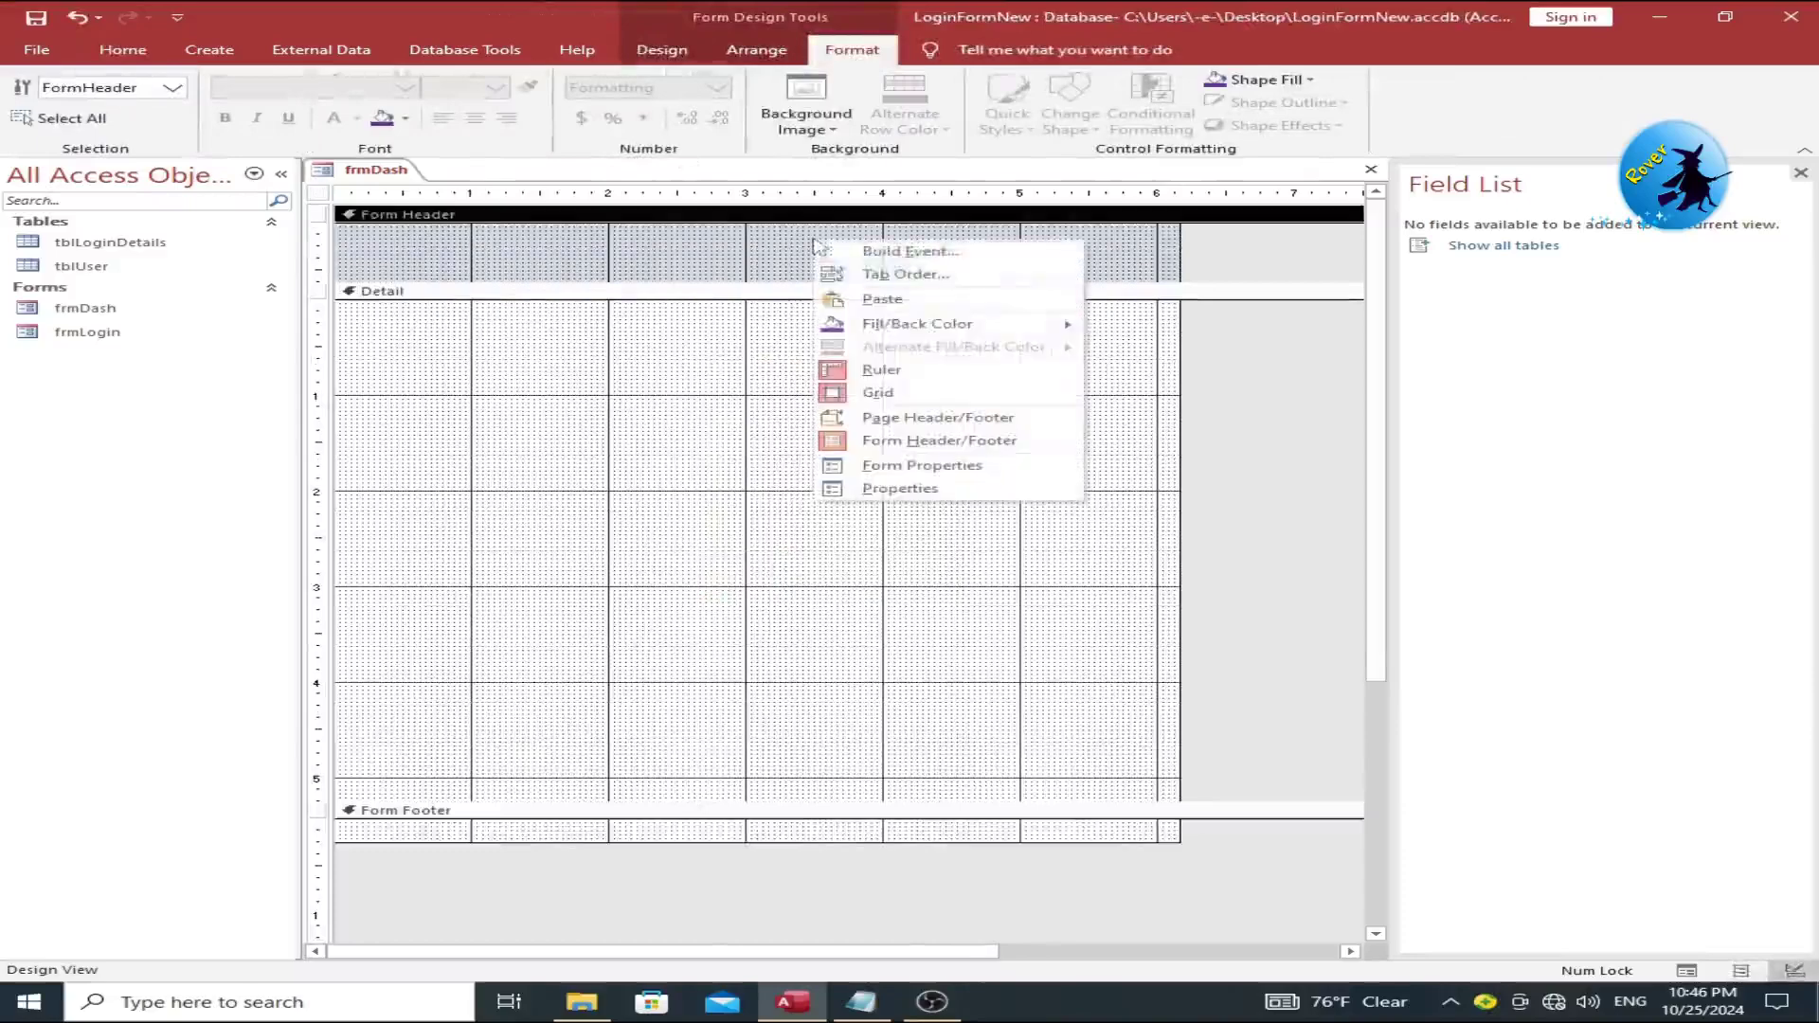
pyautogui.click(864, 500)
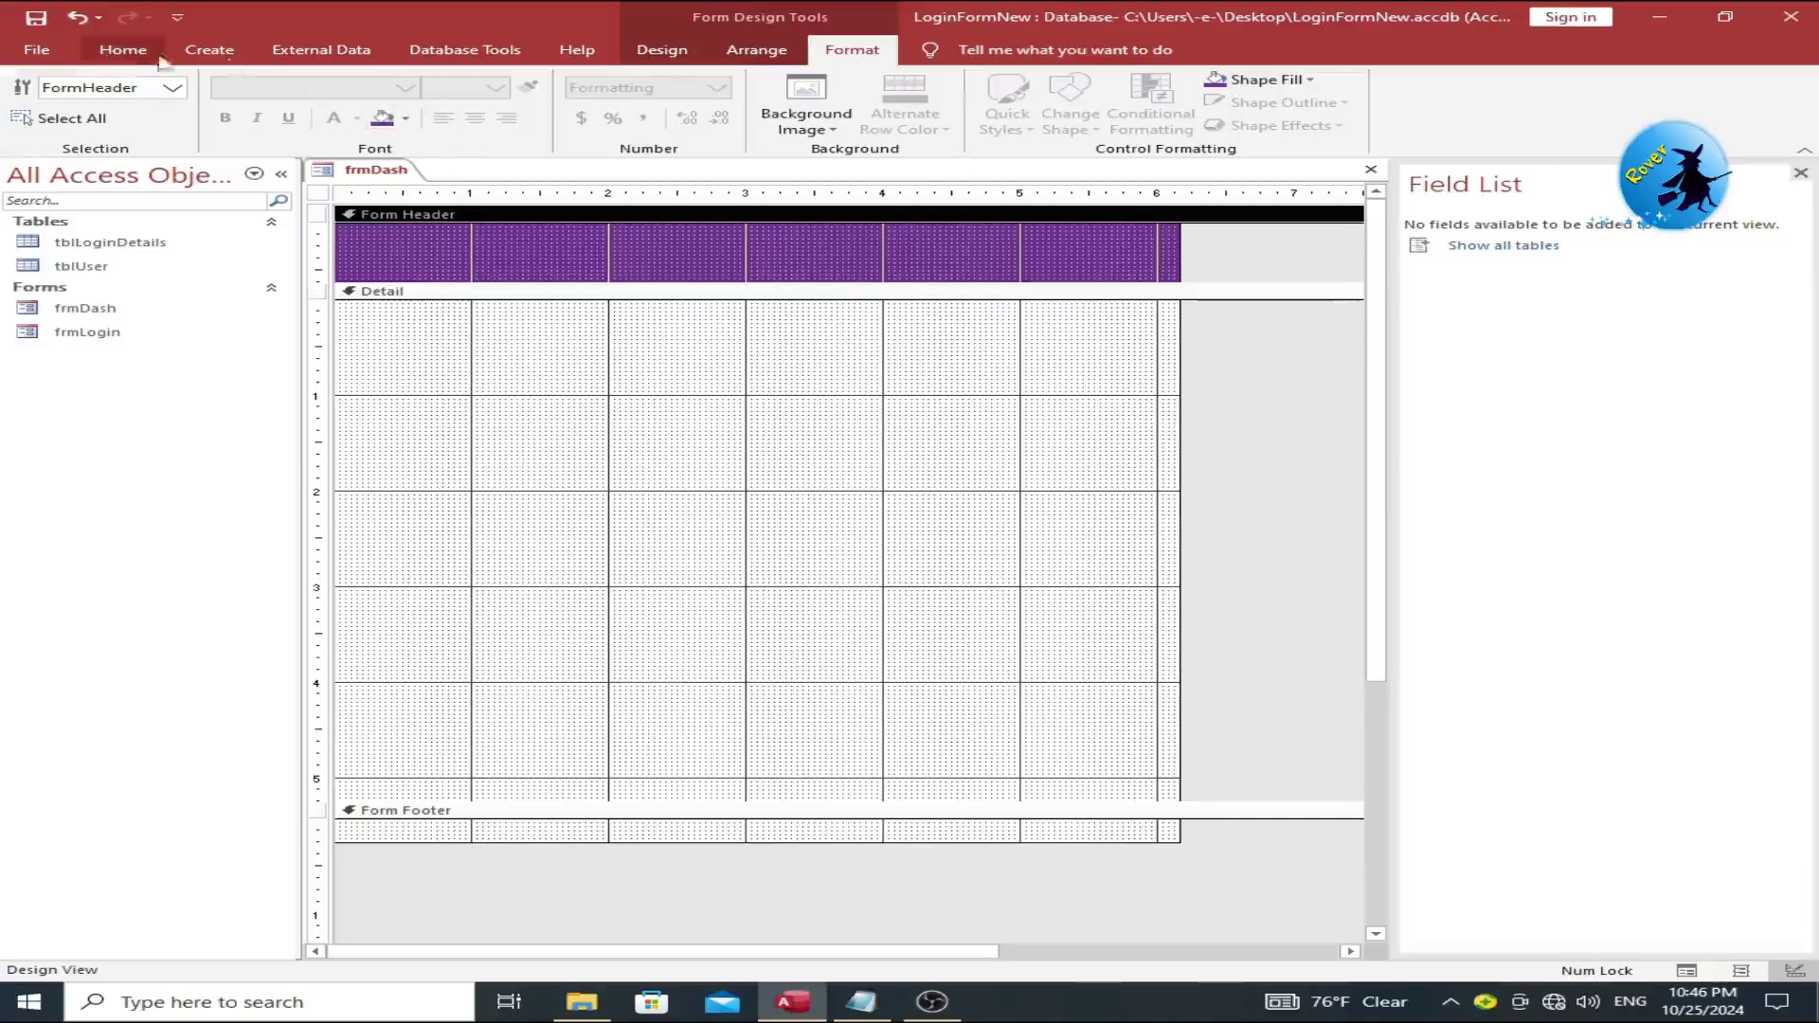
# Step: Add a label reading "Dash Board" to the form header, starting at about 2 in across
pyautogui.click(661, 51)
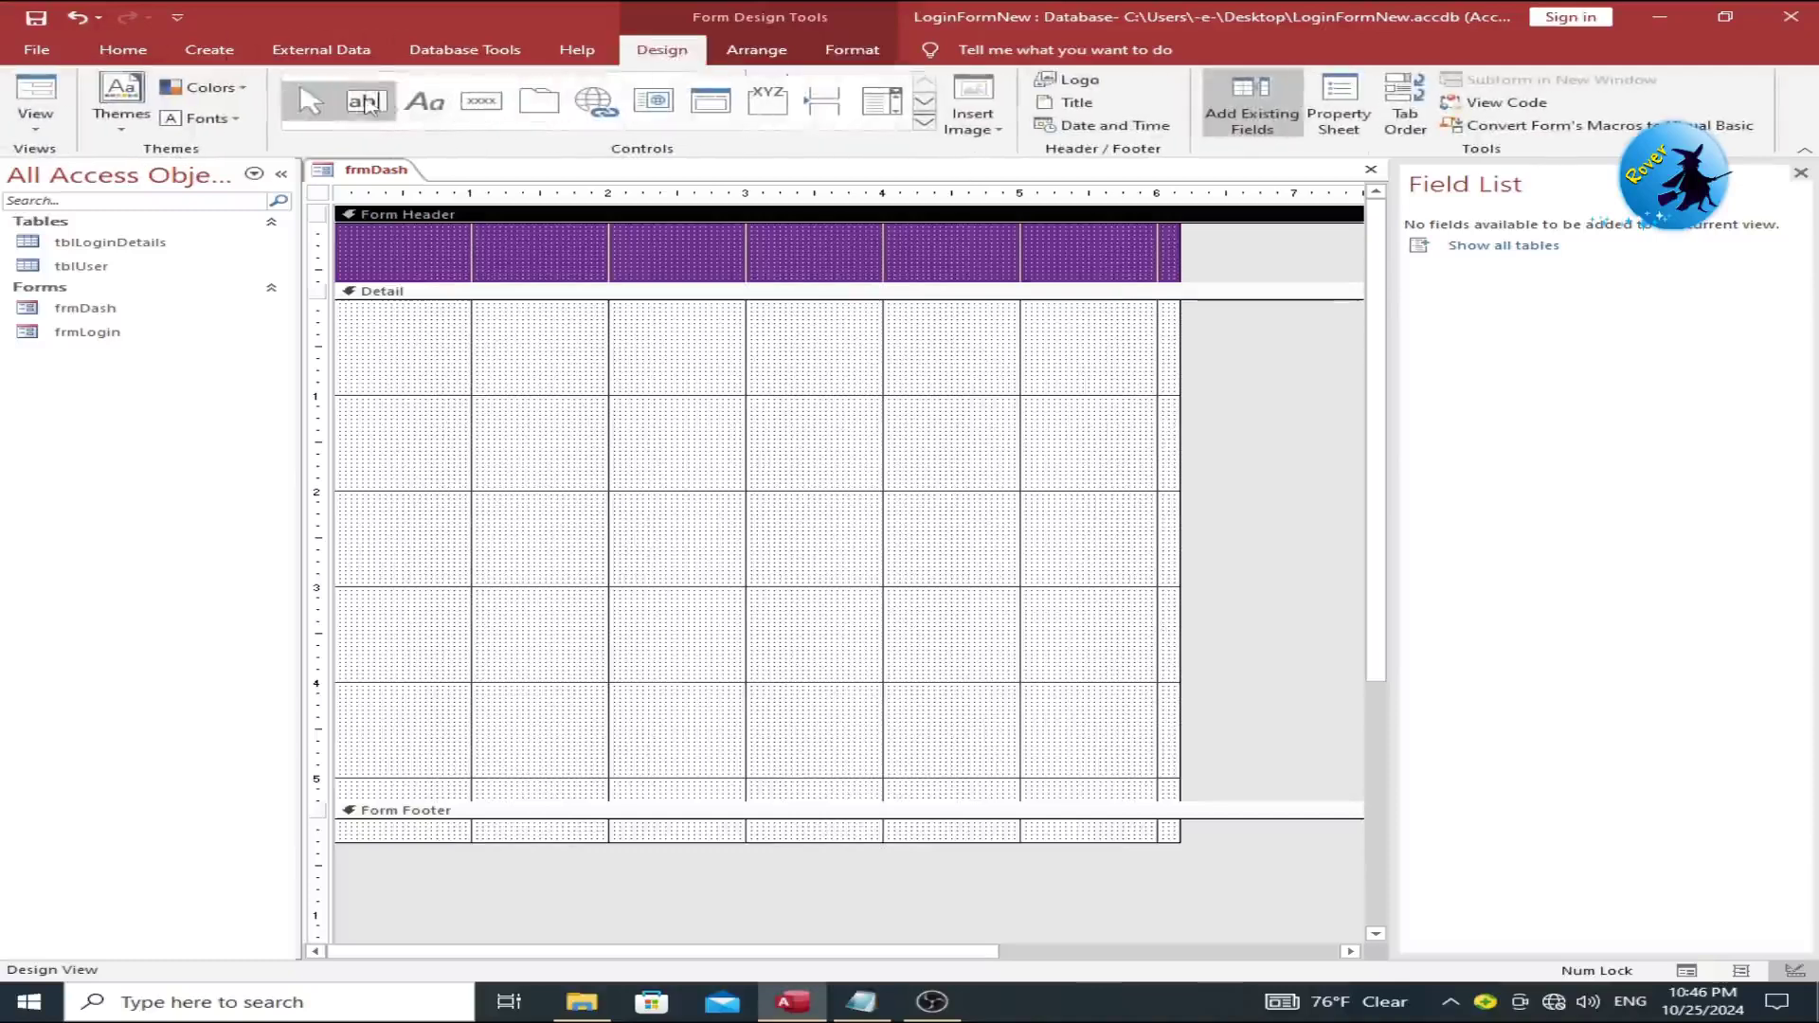
pyautogui.click(424, 100)
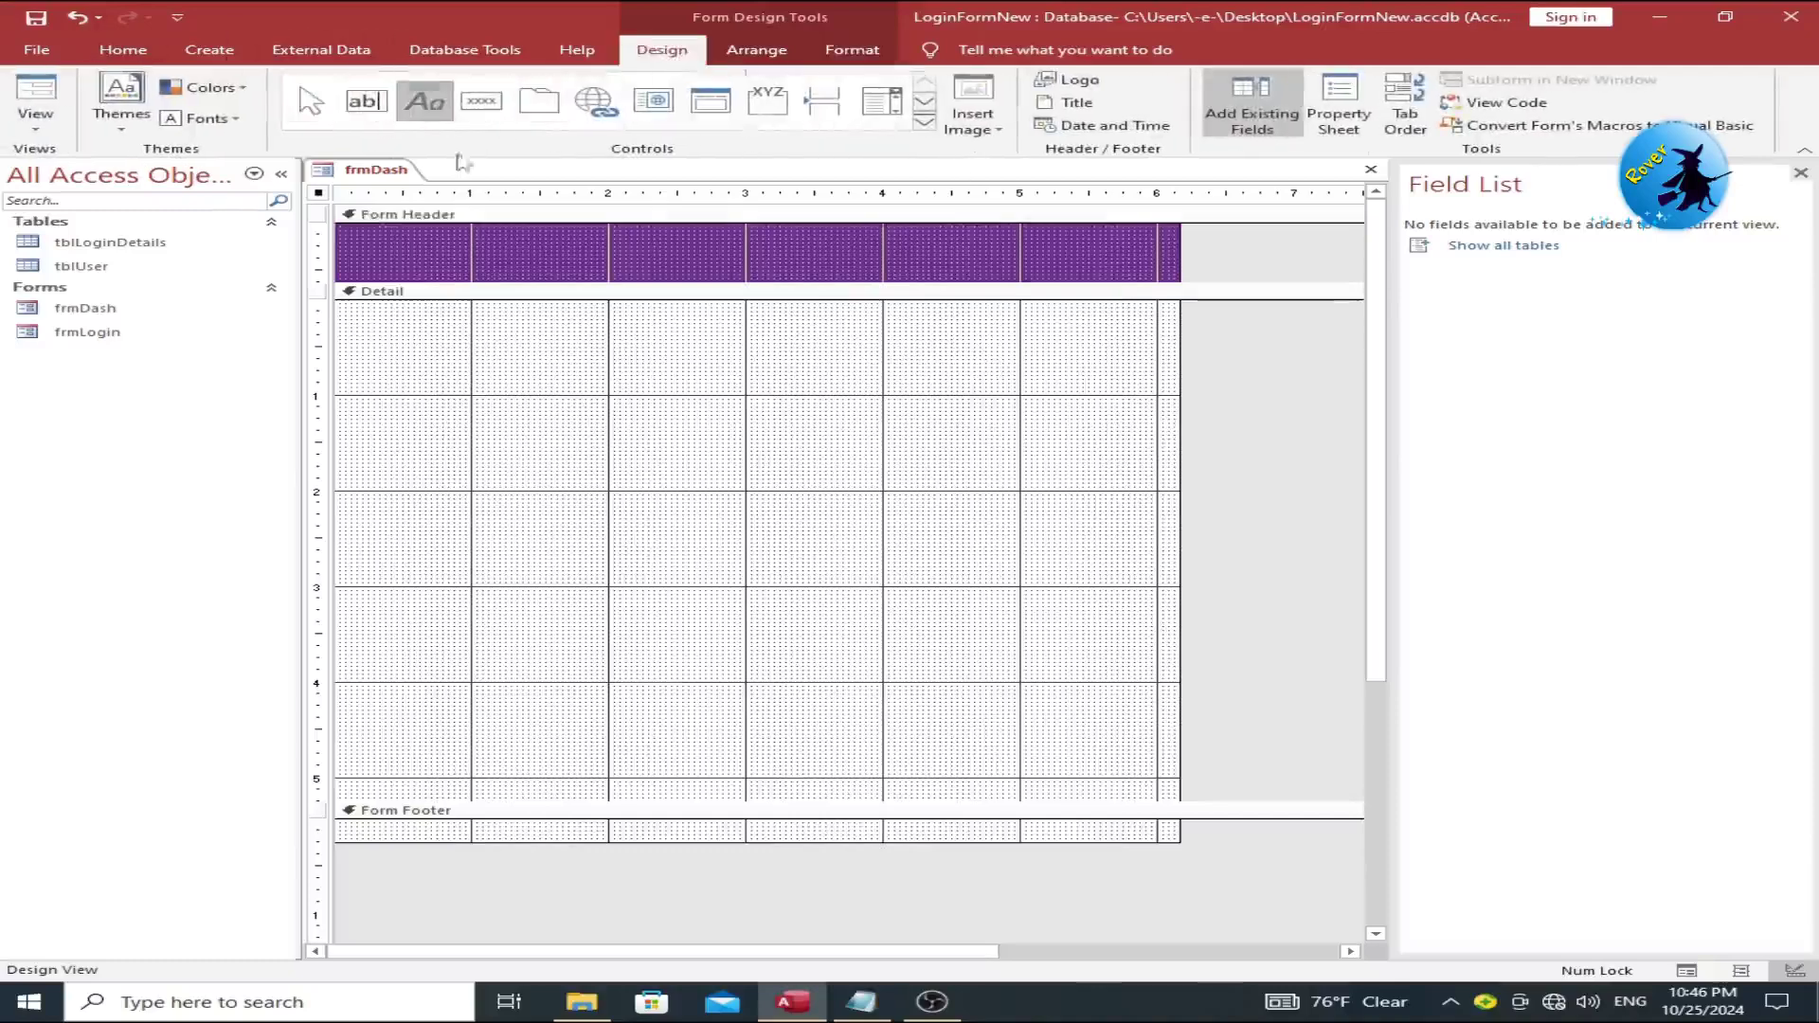
pyautogui.click(612, 244)
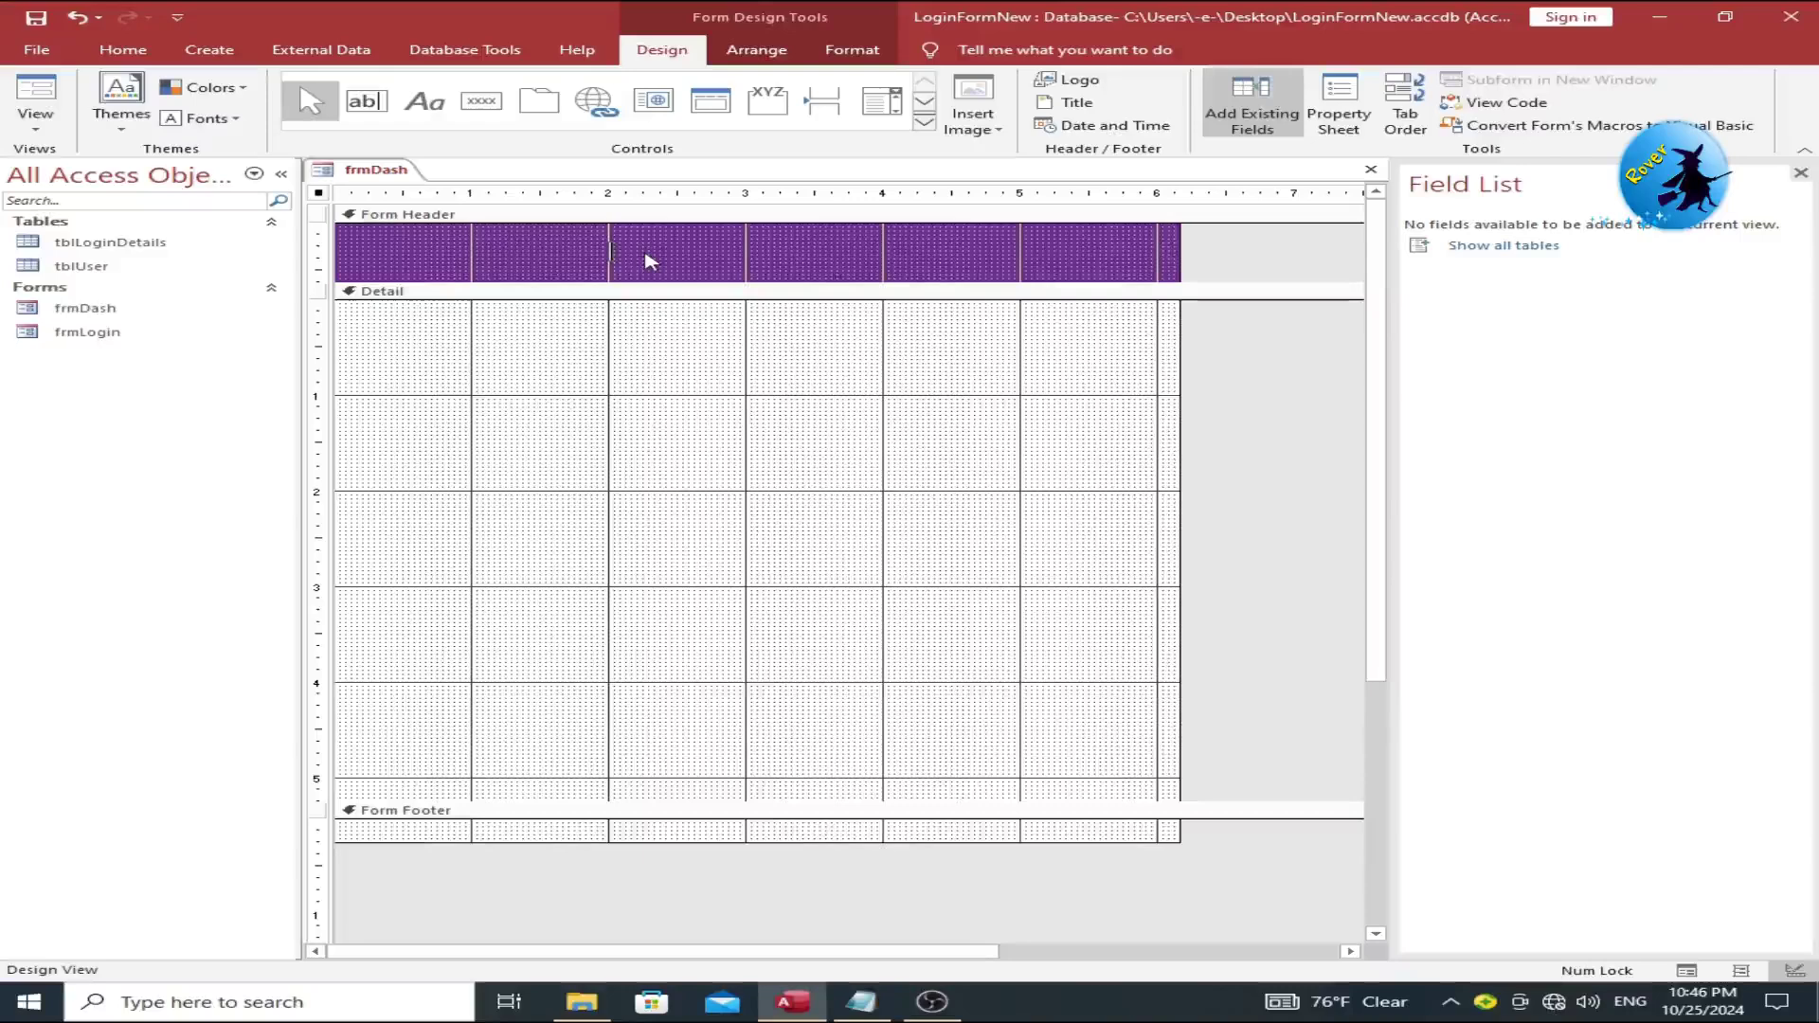
pyautogui.write('Dash Board')
pyautogui.click(759, 270)
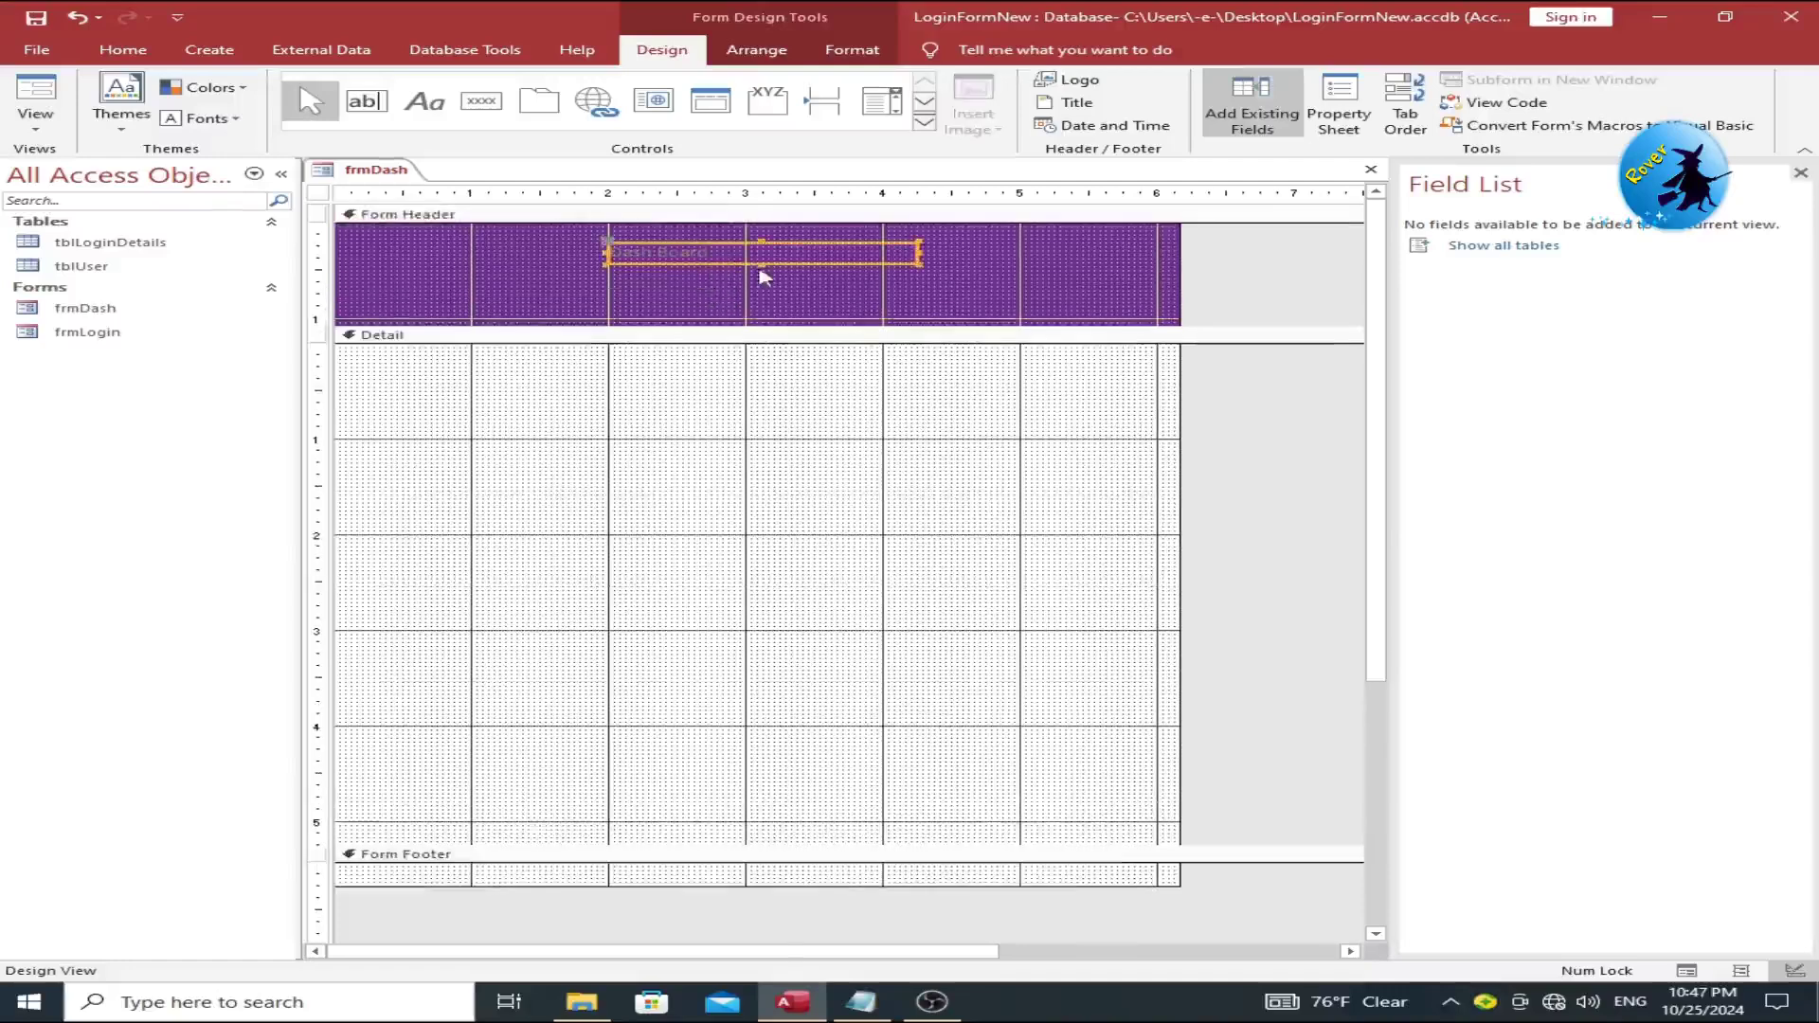
# Step: Increase the Dash Board label's height and format its text as 28 pt, white and bold
pyautogui.moveTo(758, 263); pyautogui.dragTo(759, 291)
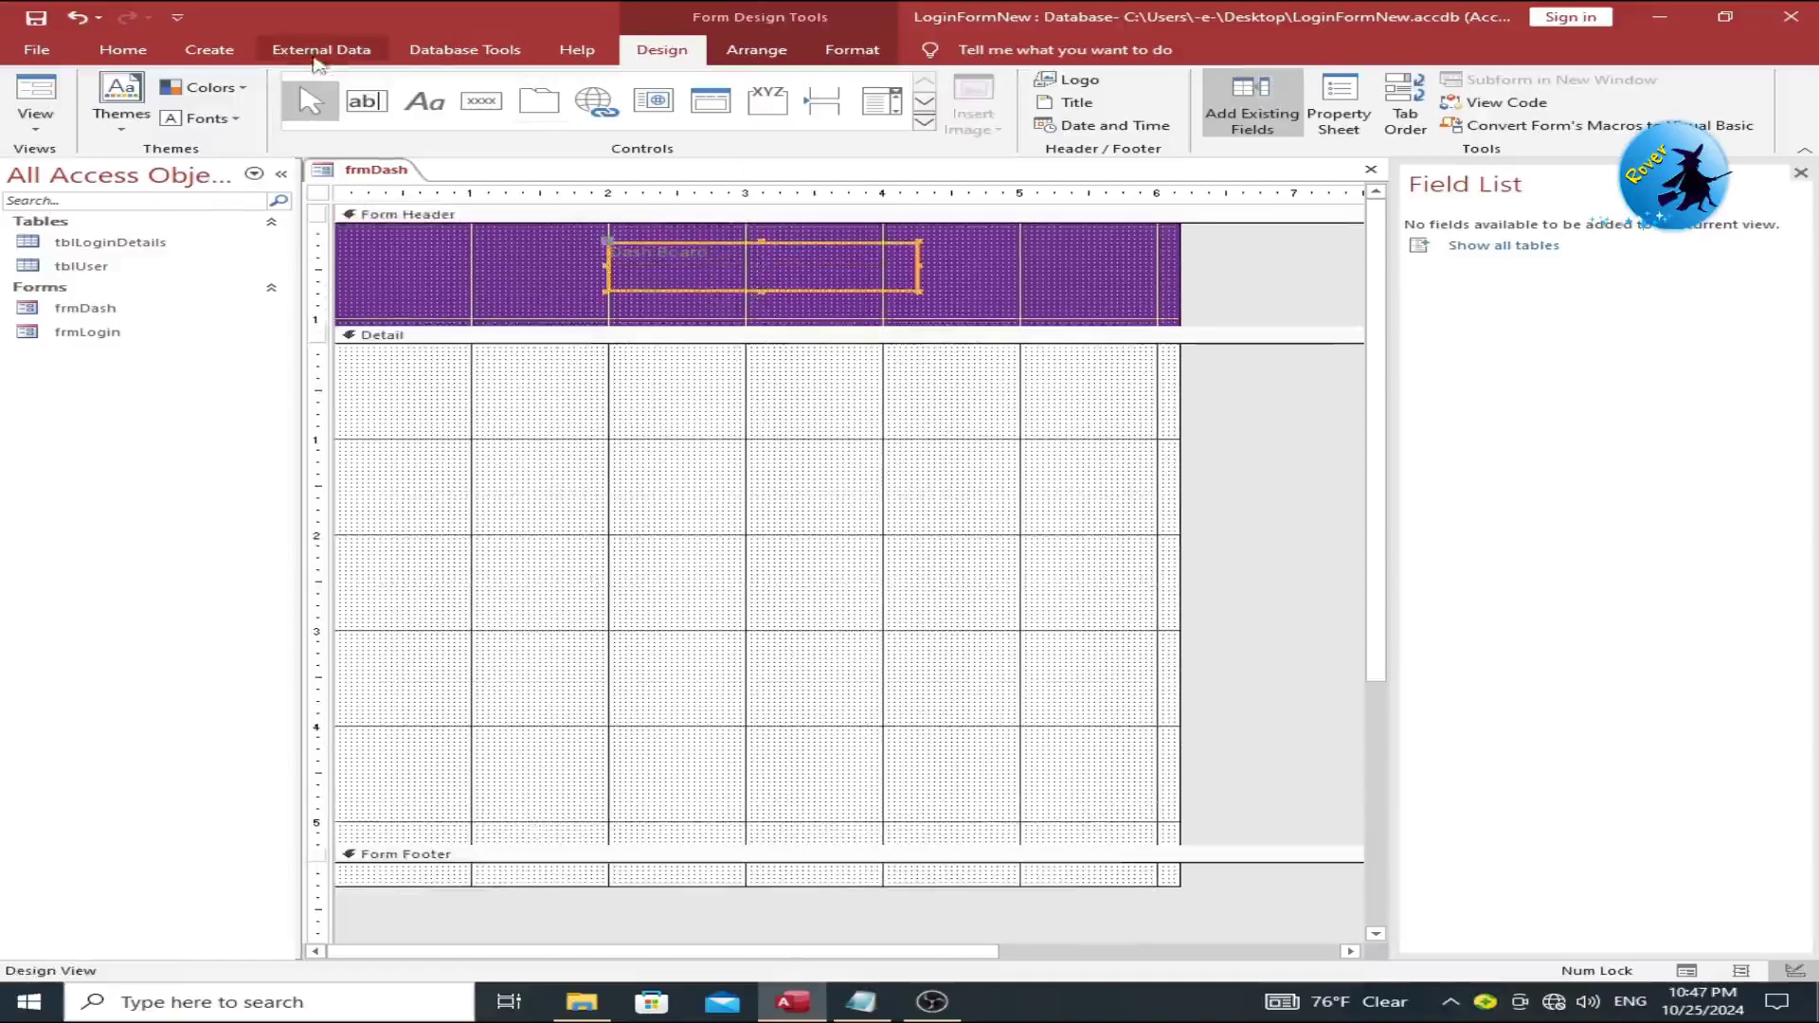
pyautogui.click(123, 50)
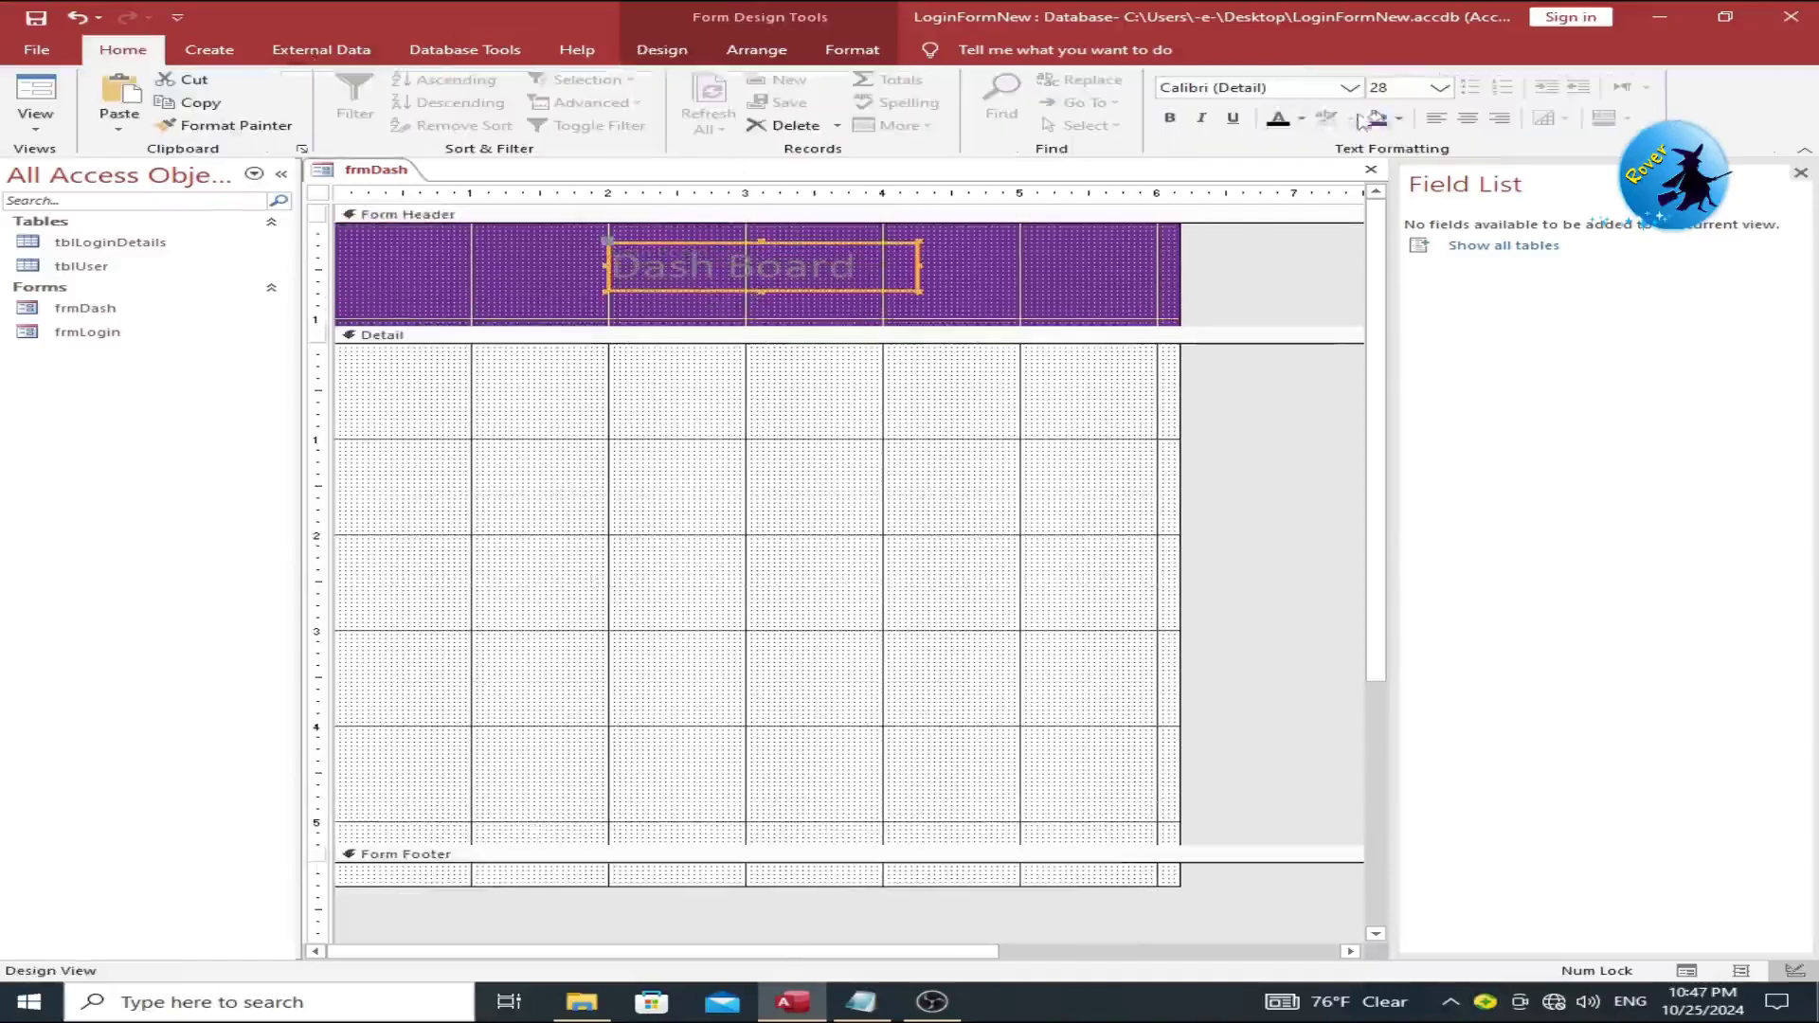
pyautogui.click(1302, 117)
pyautogui.click(1278, 187)
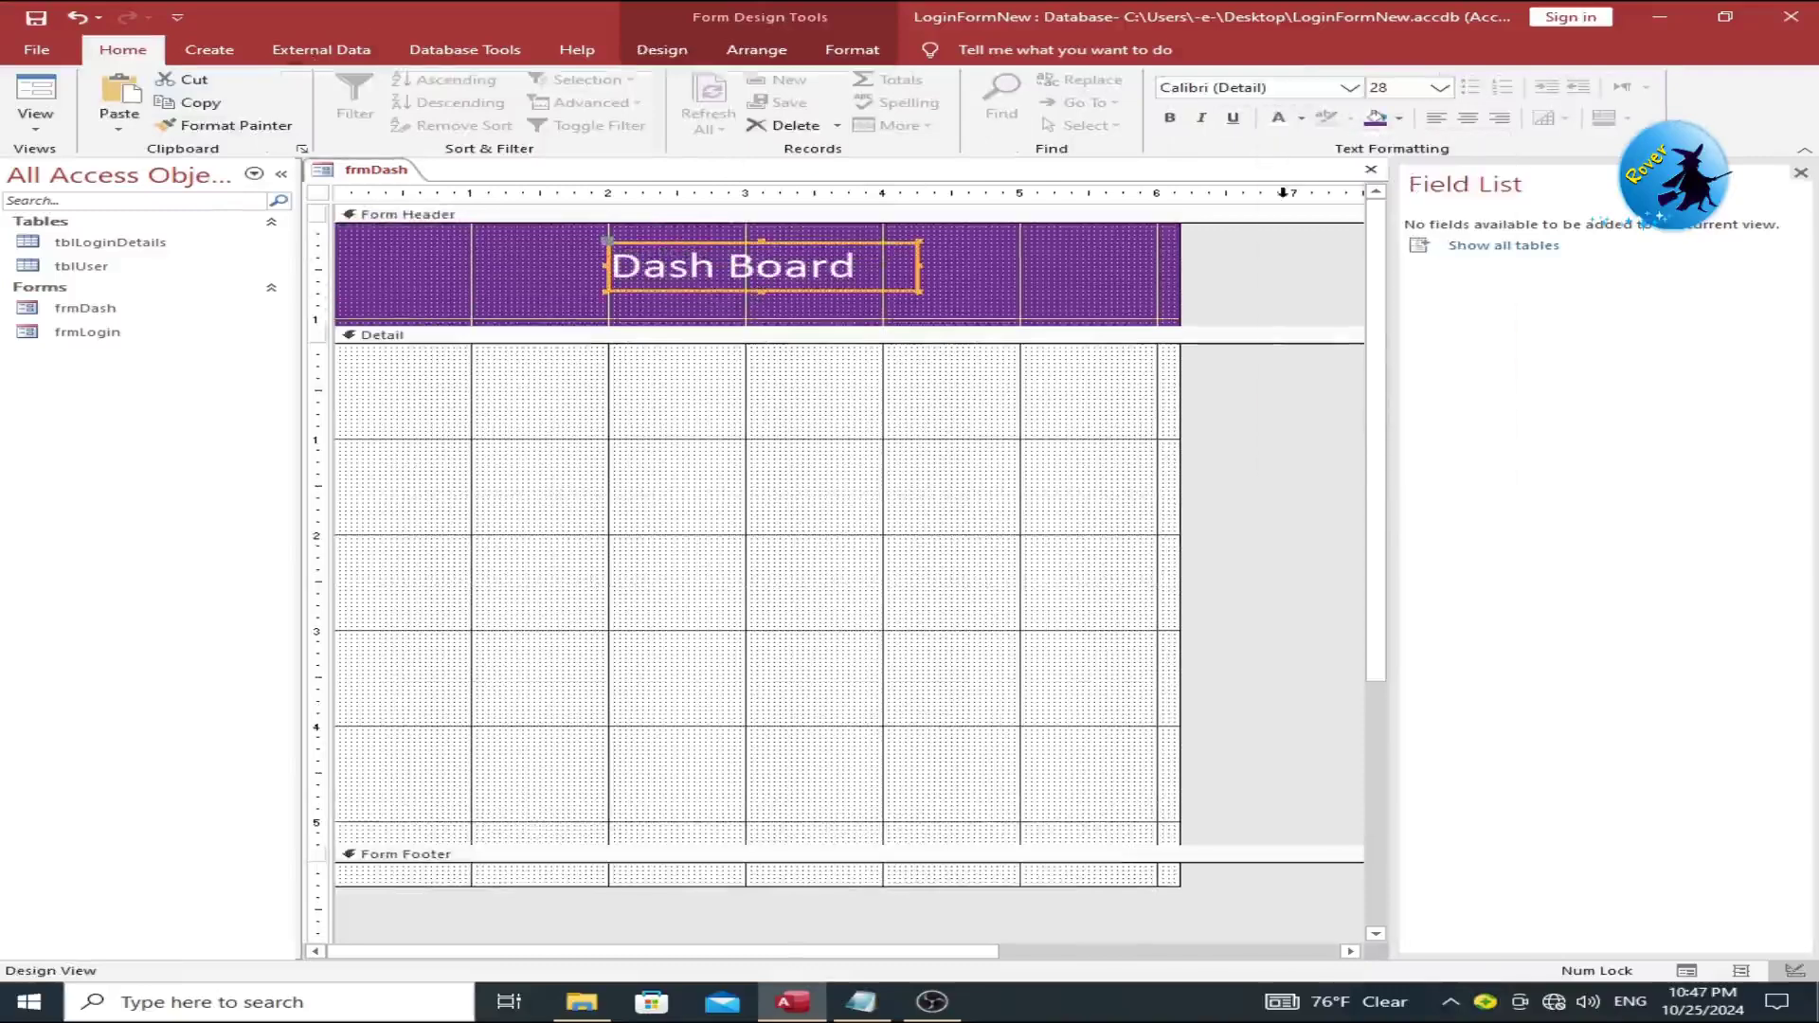
pyautogui.click(1169, 118)
pyautogui.click(1013, 473)
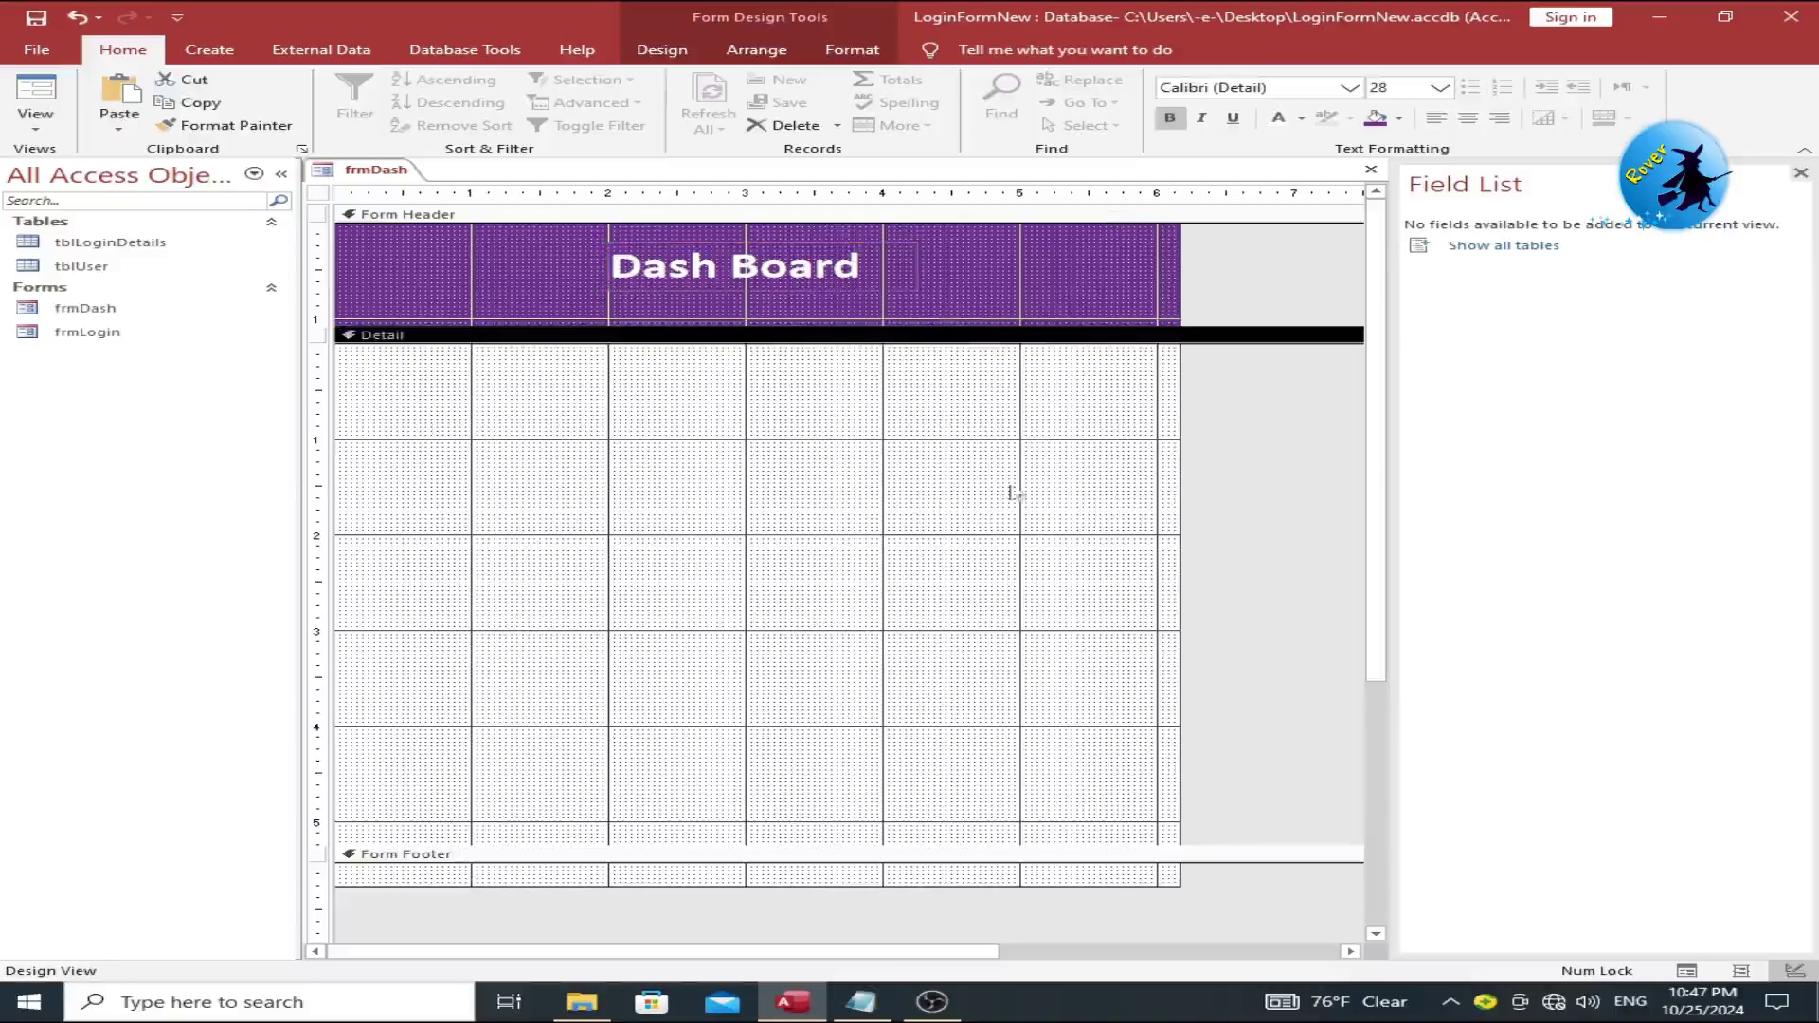
# Step: Reduce the form header's height to about 0.8 in, ending just below the Dash Board label
pyautogui.moveTo(971, 324); pyautogui.dragTo(964, 301)
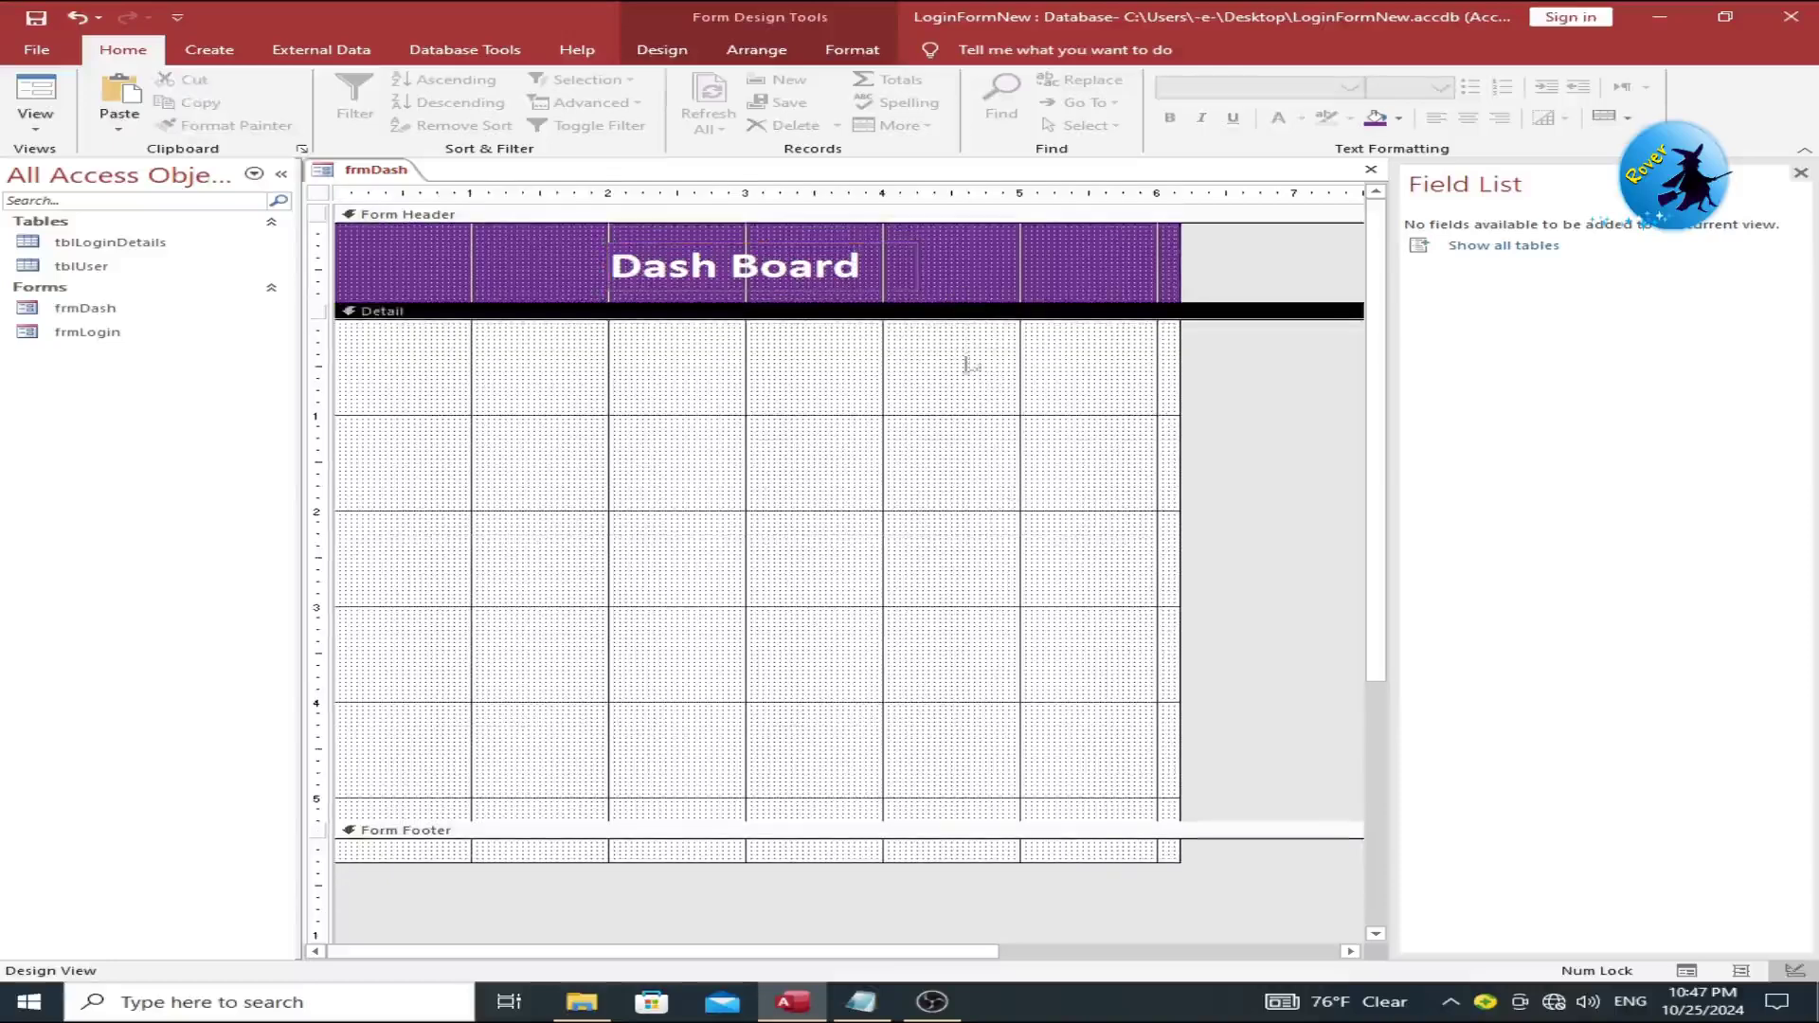
pyautogui.rightClick(928, 455)
pyautogui.click(787, 464)
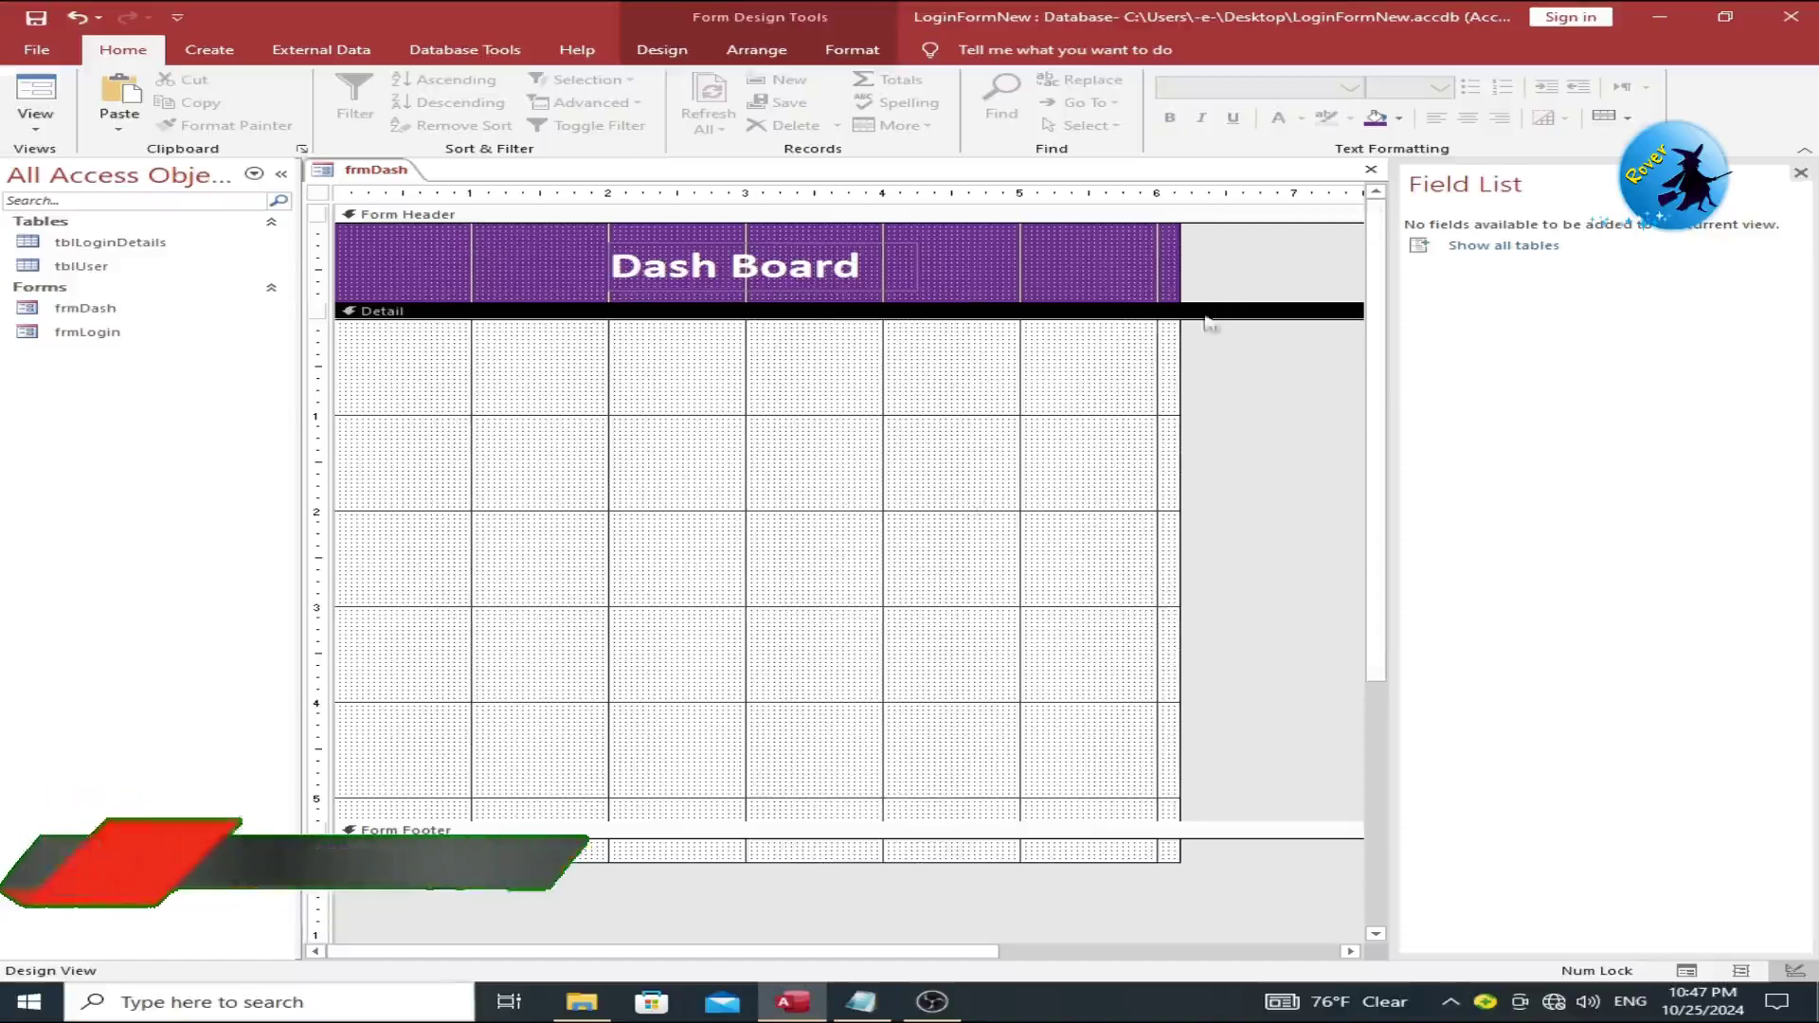
# Step: Close frmDash, create another blank form, and switch it to Design View
pyautogui.click(1371, 168)
pyautogui.click(210, 49)
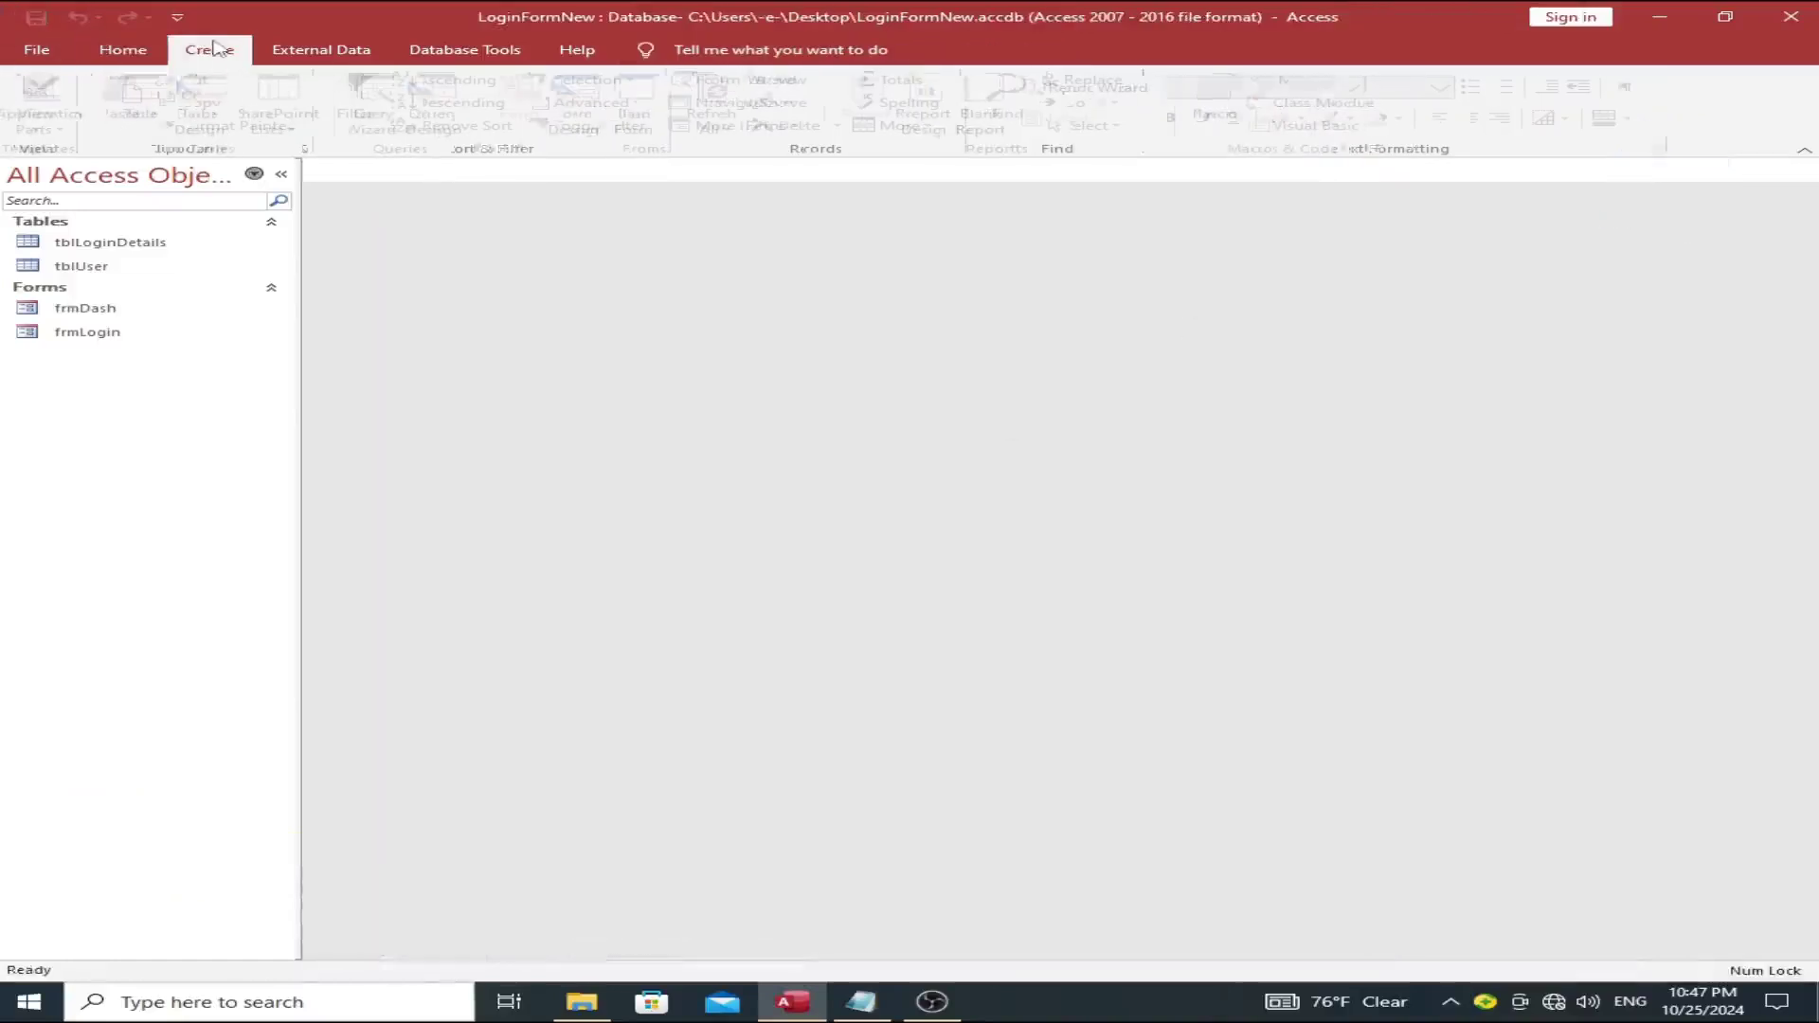
pyautogui.click(647, 105)
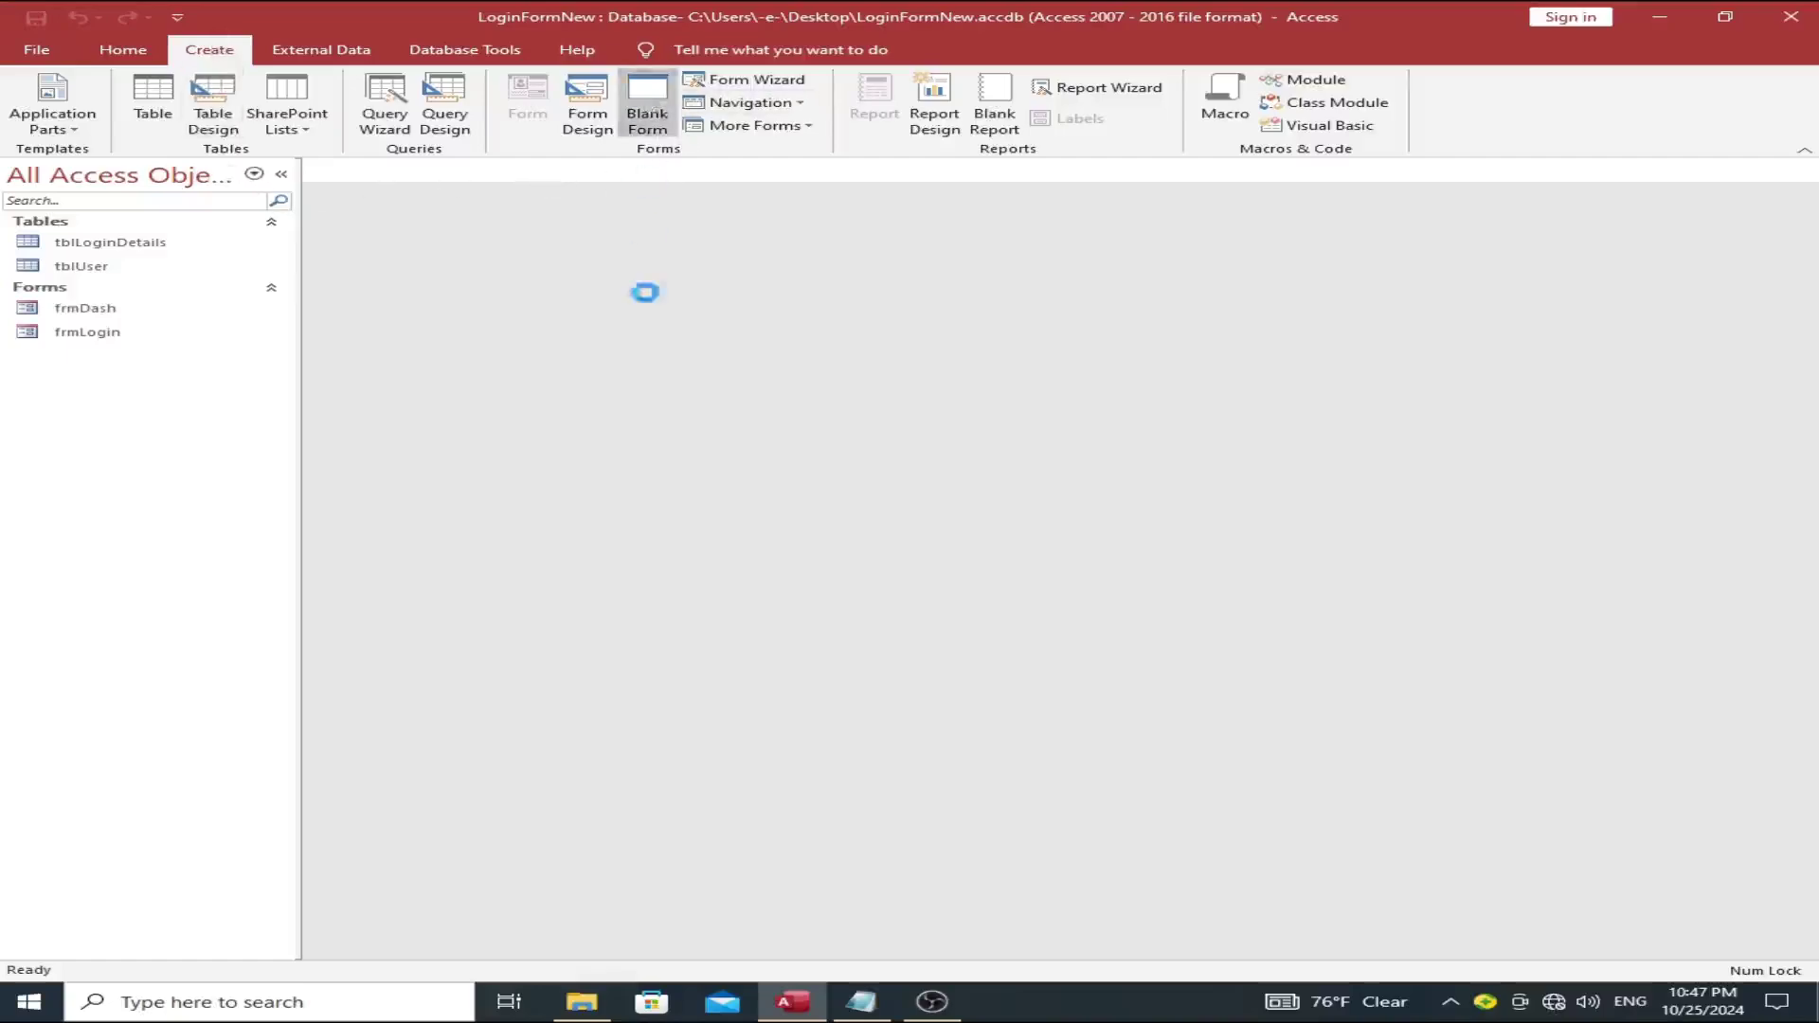
pyautogui.rightClick(657, 515)
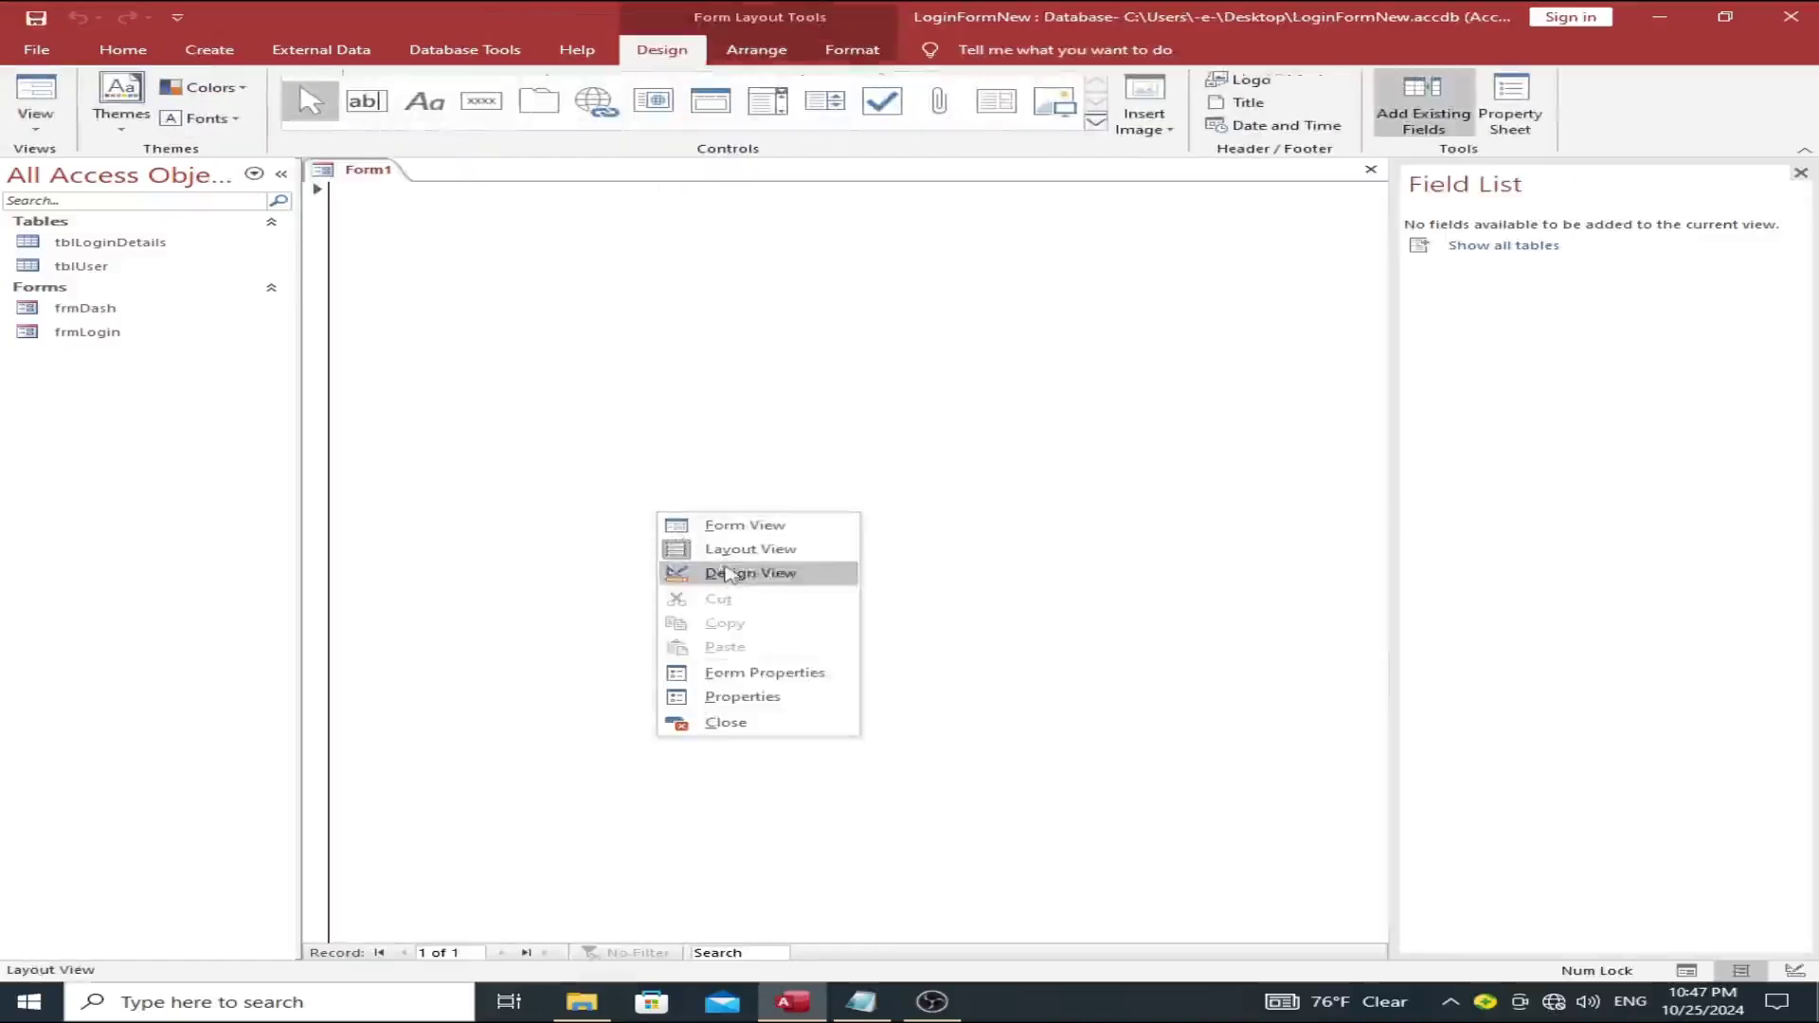
pyautogui.click(727, 576)
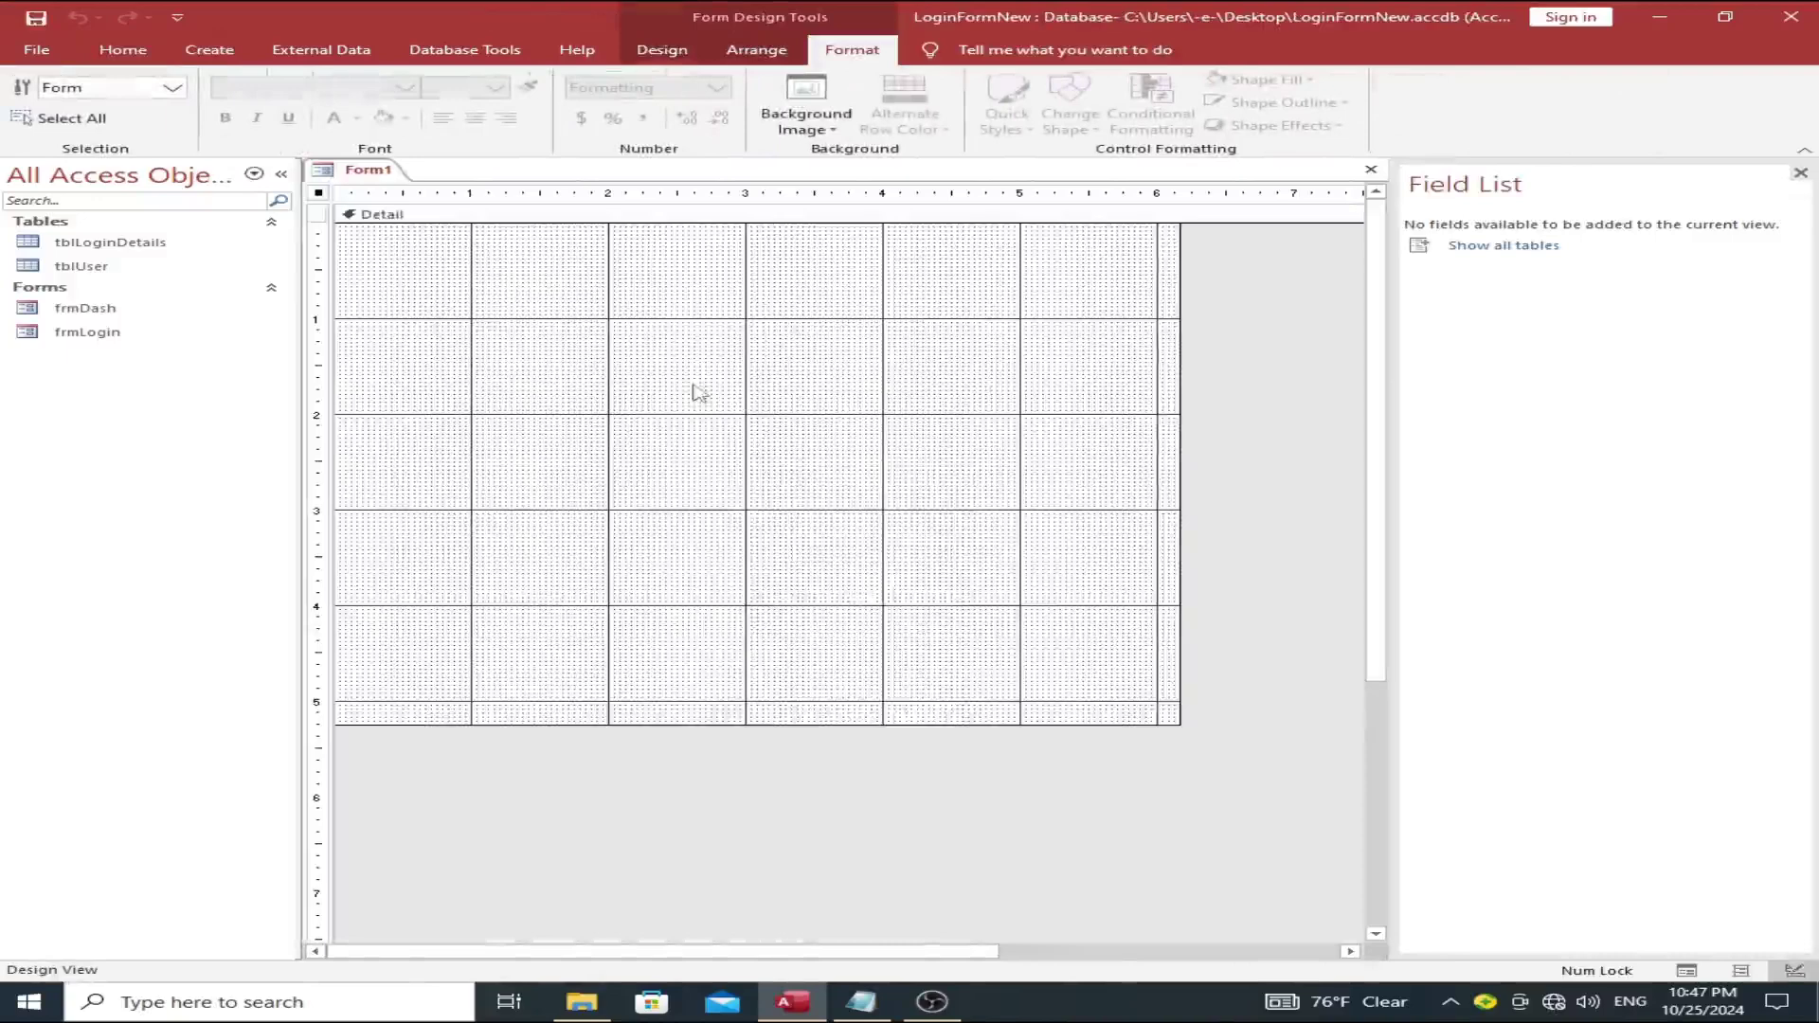
# Step: Add a form header and footer to the new form, heighten the header to about 0.7 in, and fill it with purple
pyautogui.rightClick(701, 467)
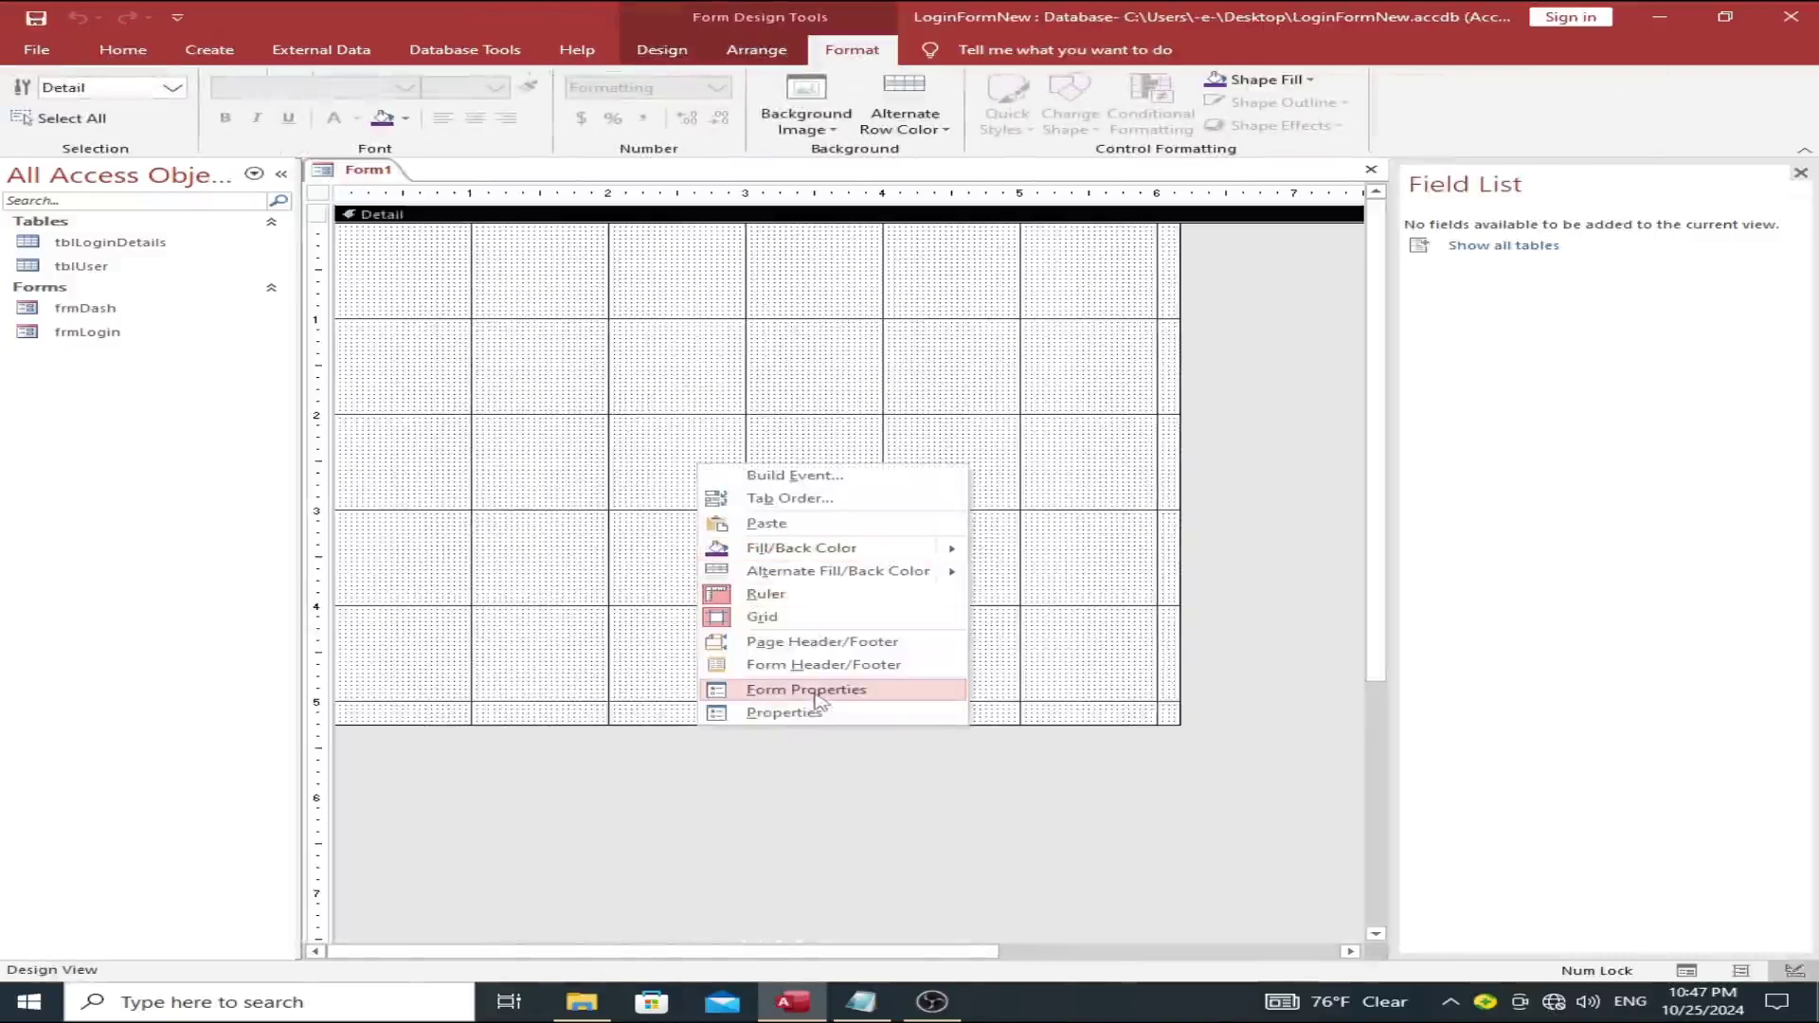
pyautogui.click(822, 664)
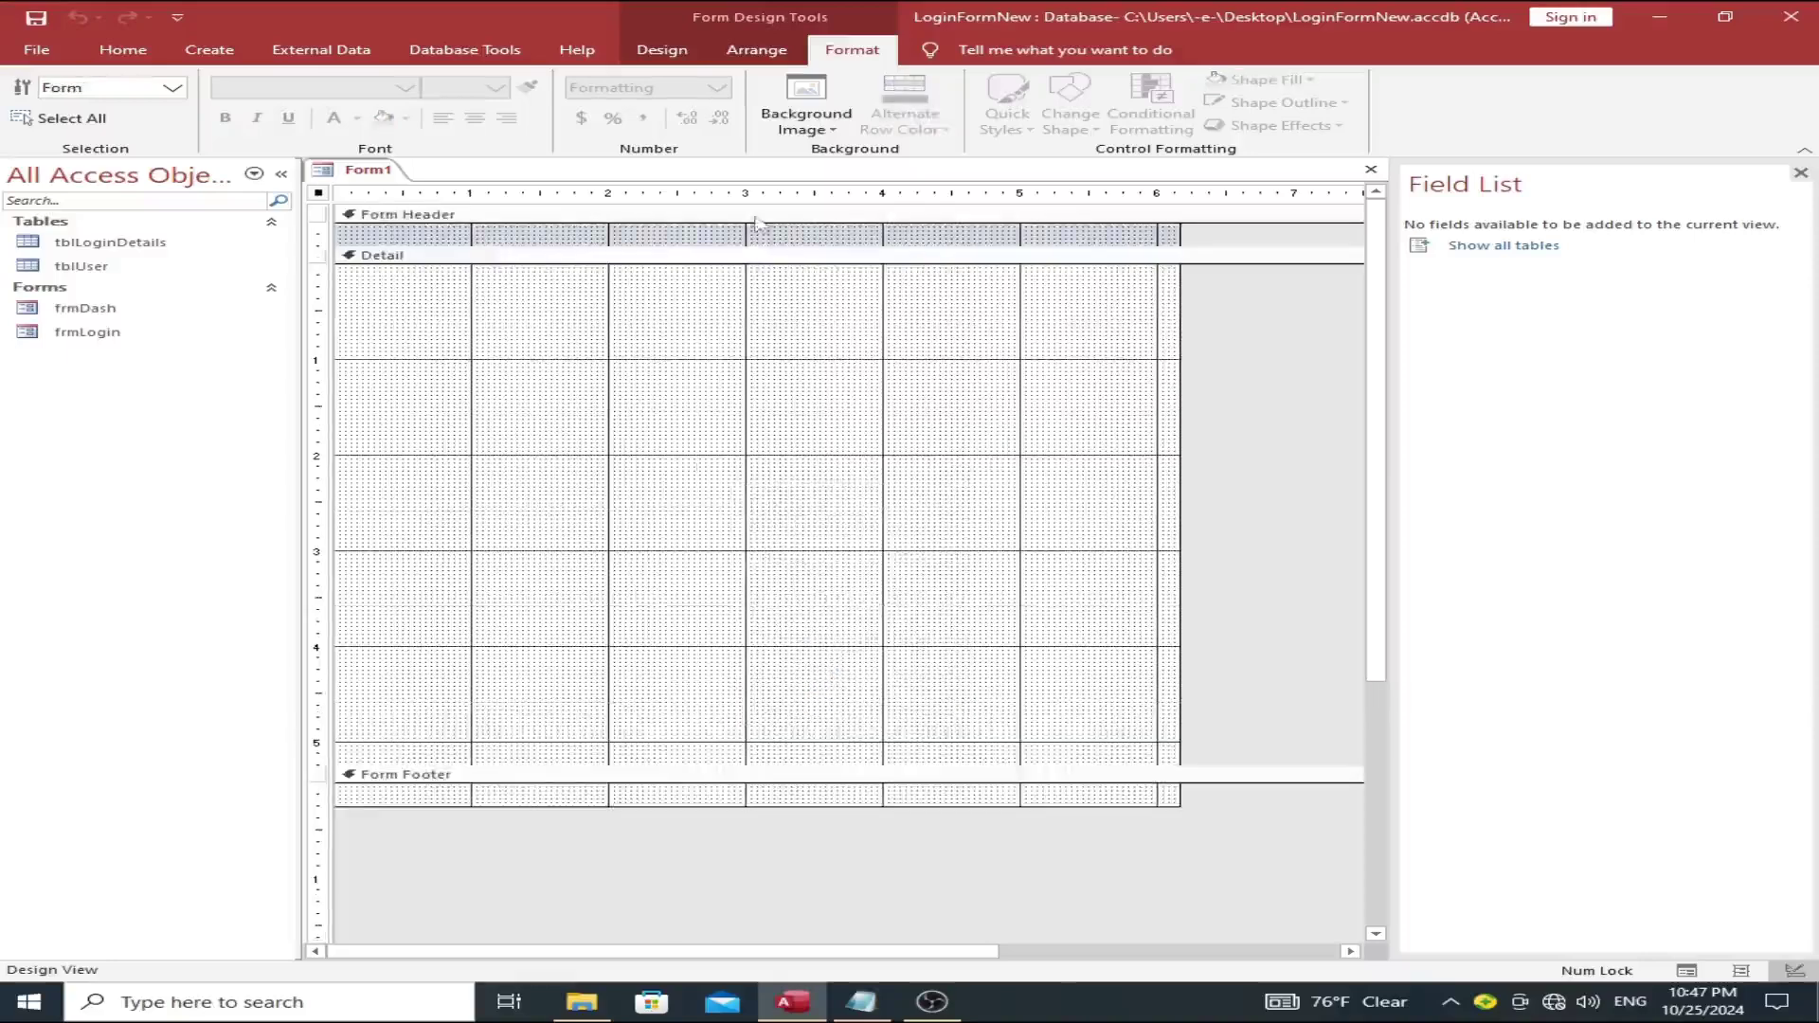
pyautogui.moveTo(741, 243); pyautogui.dragTo(735, 284)
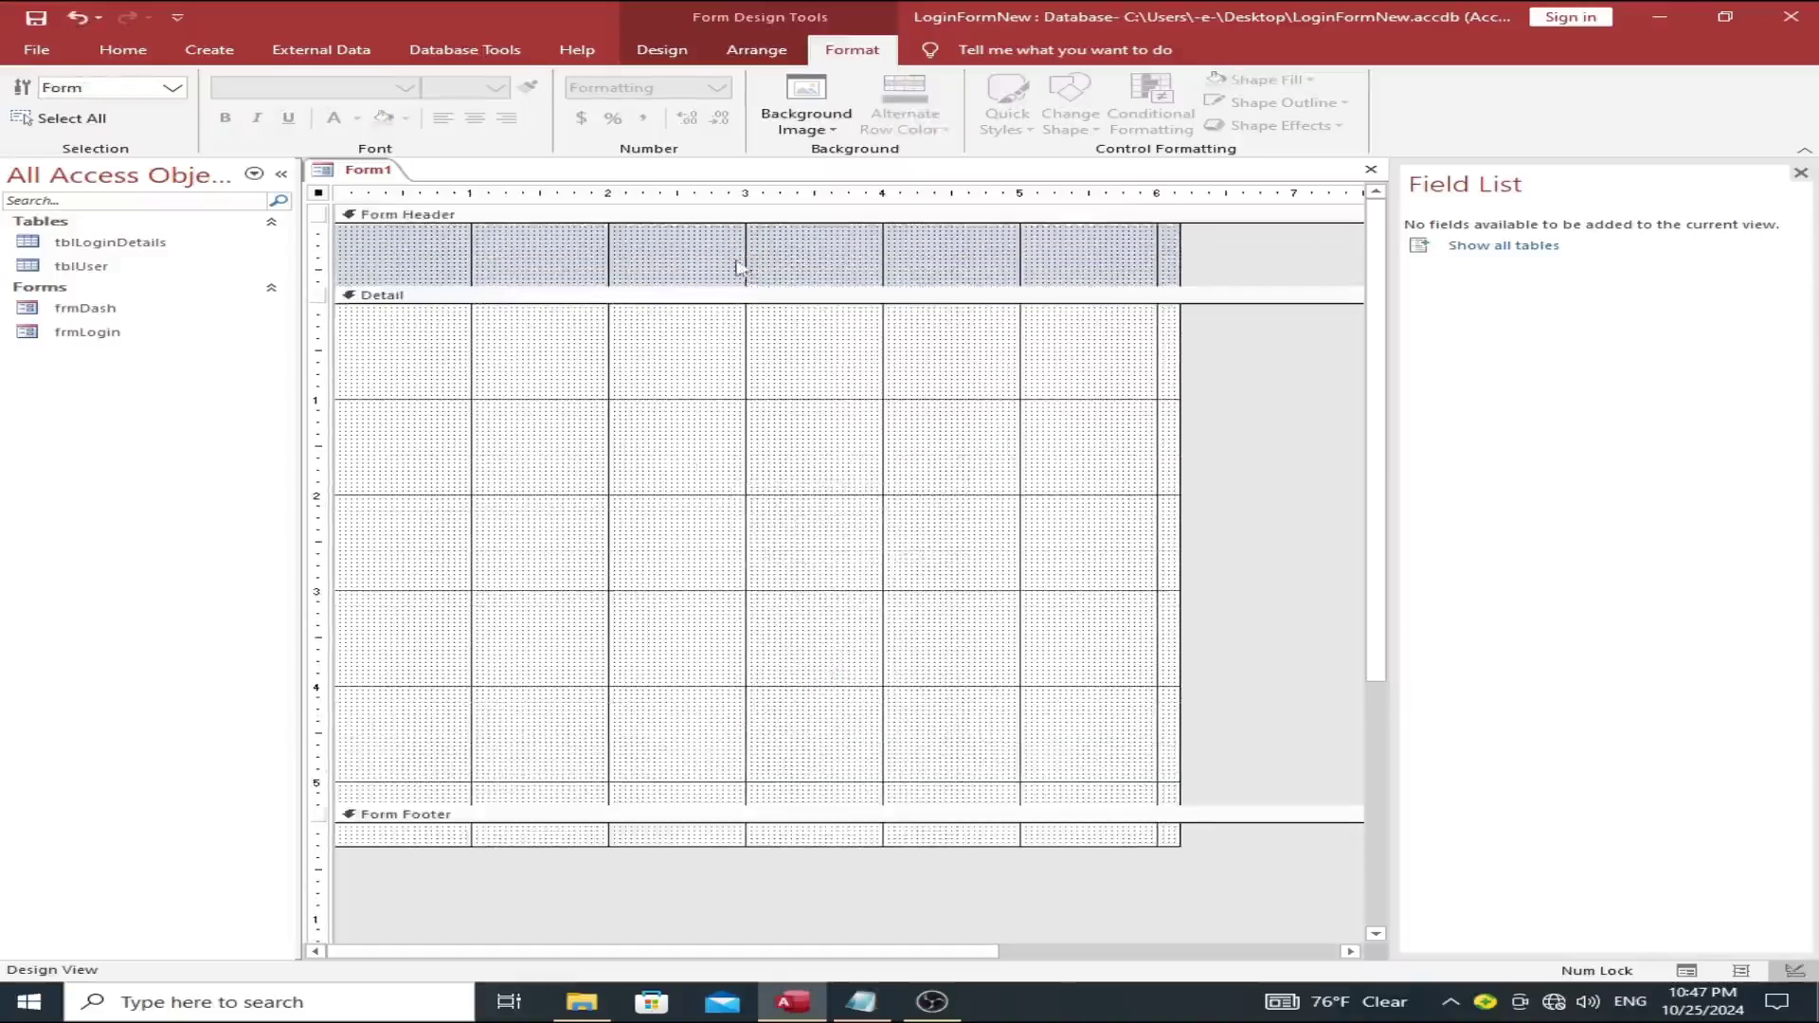
pyautogui.rightClick(739, 261)
pyautogui.moveTo(852, 346)
pyautogui.click(933, 483)
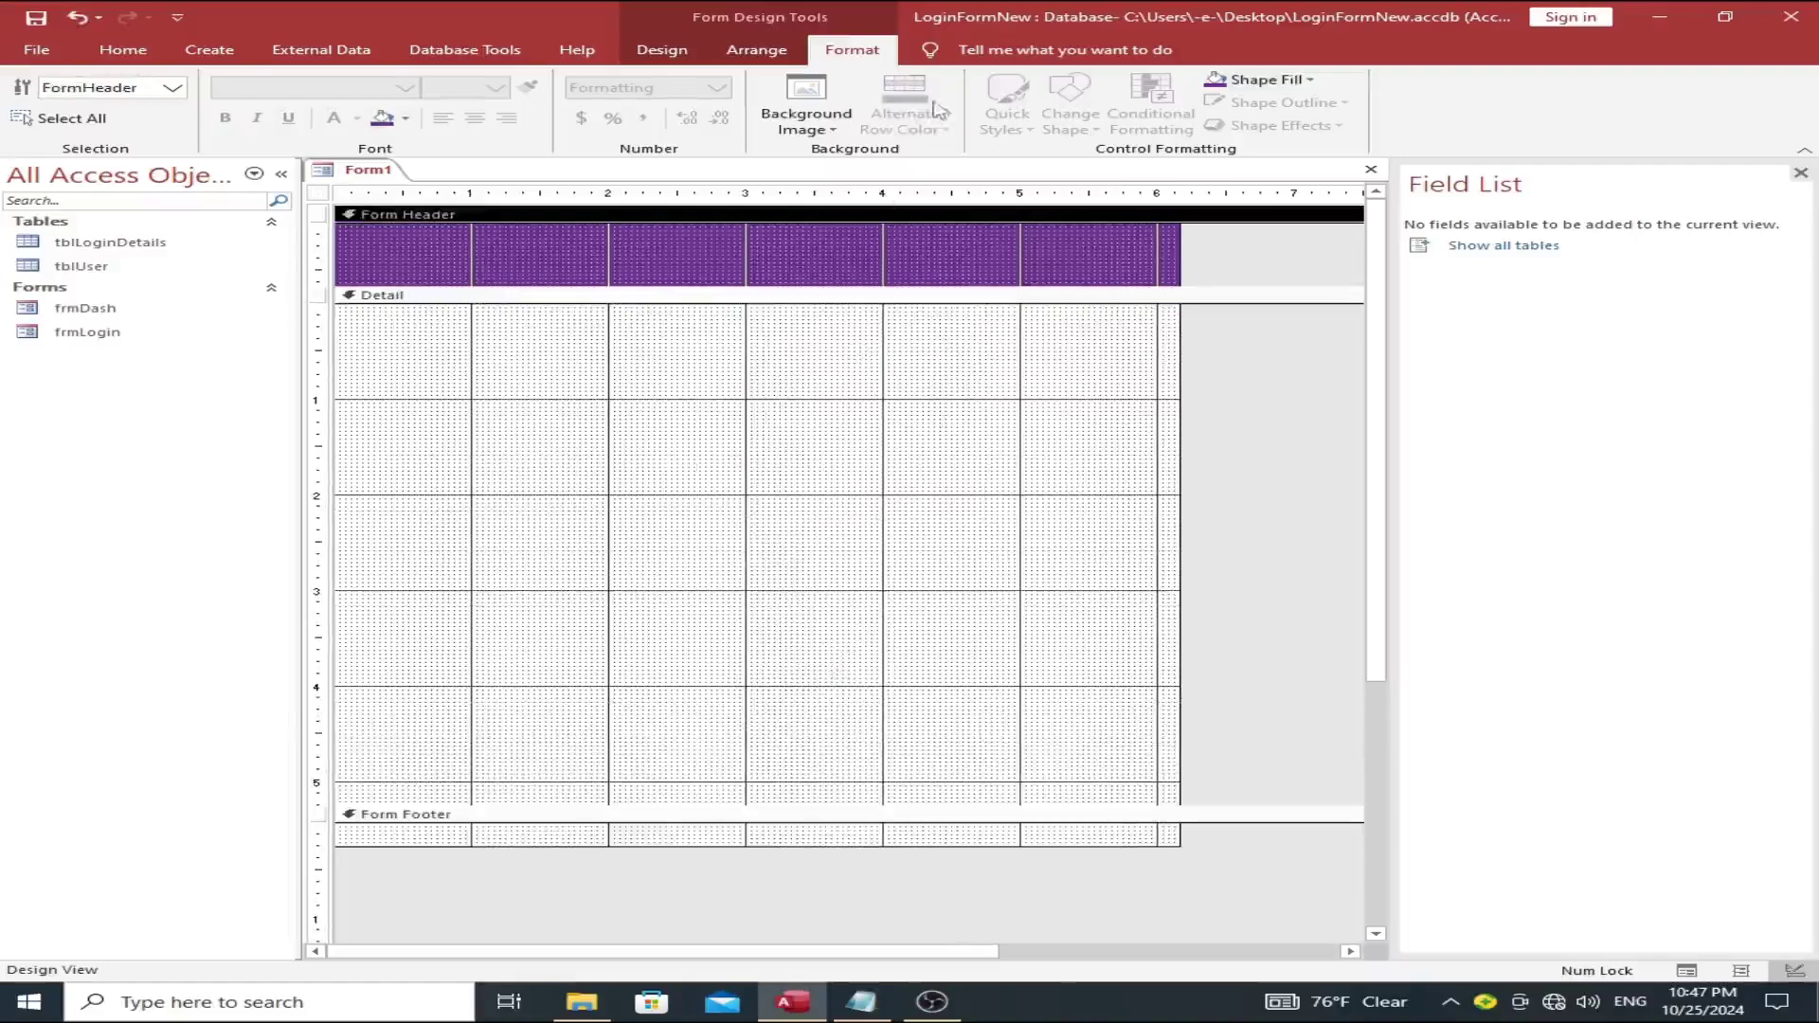
# Step: Add a label reading "Admin Panel" to the form header, starting at about 2 in across, and select it
pyautogui.click(123, 49)
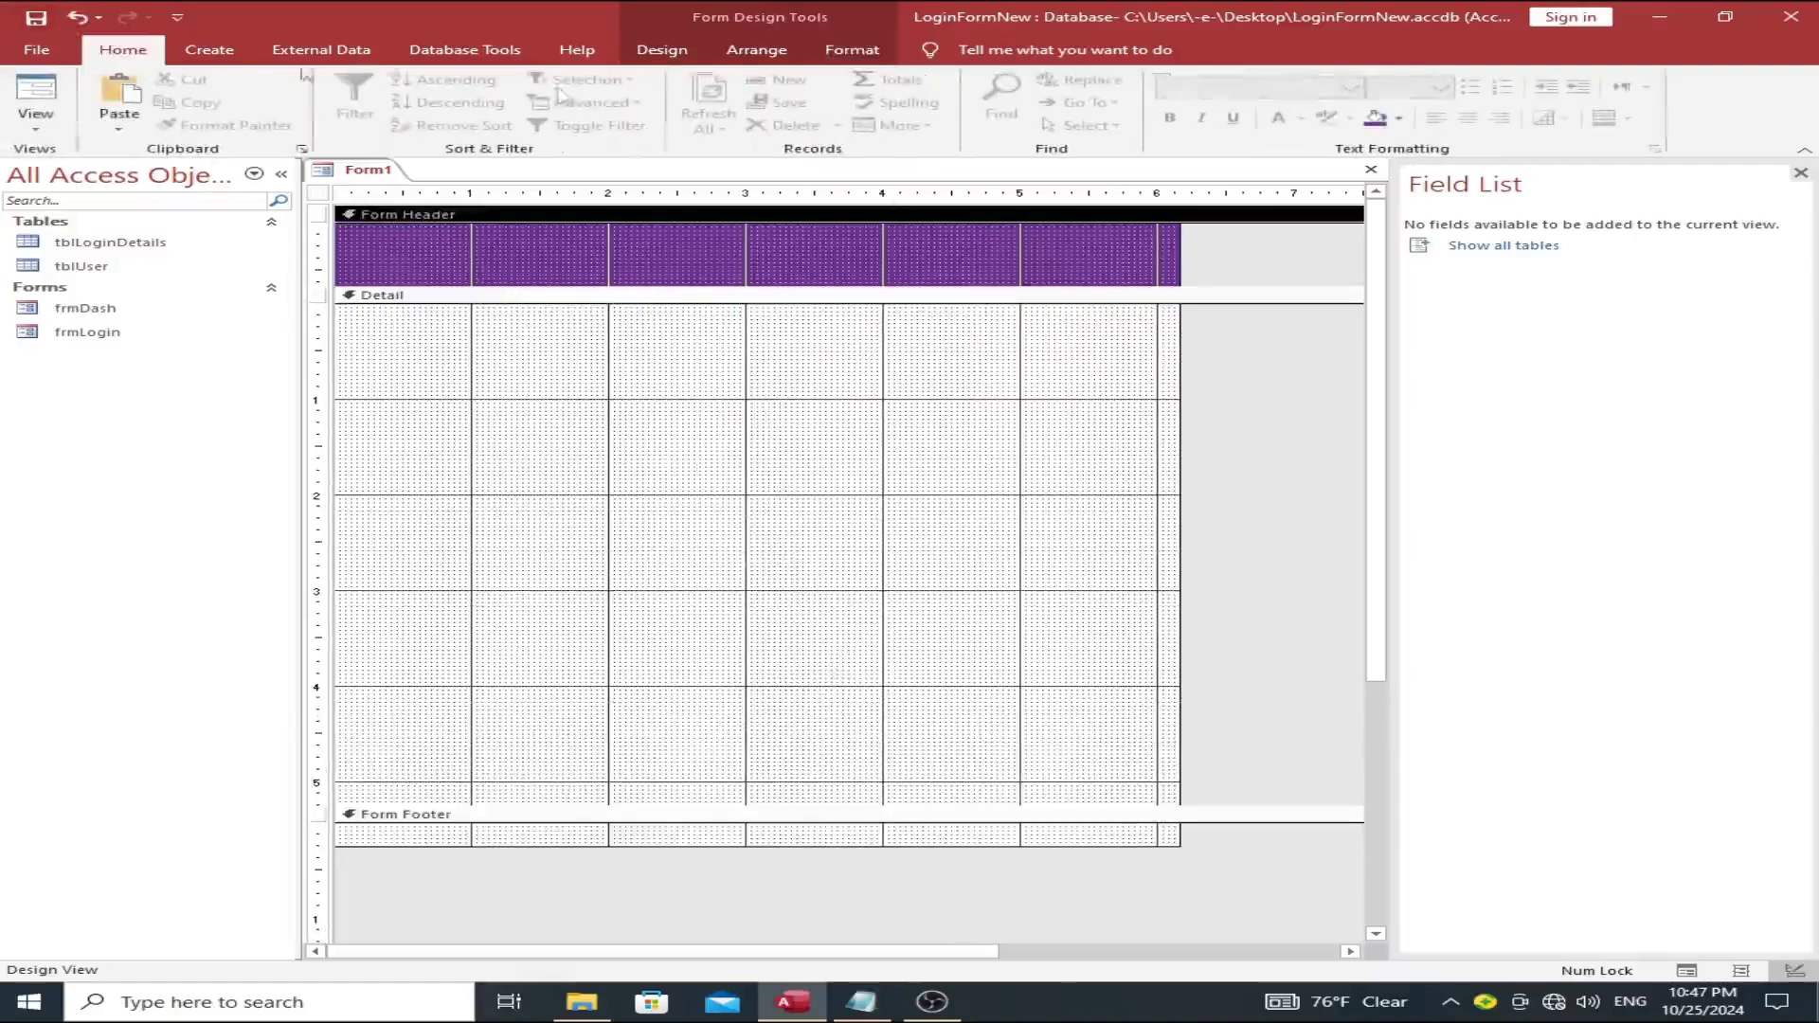
pyautogui.click(661, 49)
pyautogui.click(423, 100)
pyautogui.click(616, 237)
pyautogui.write('Admin Panel')
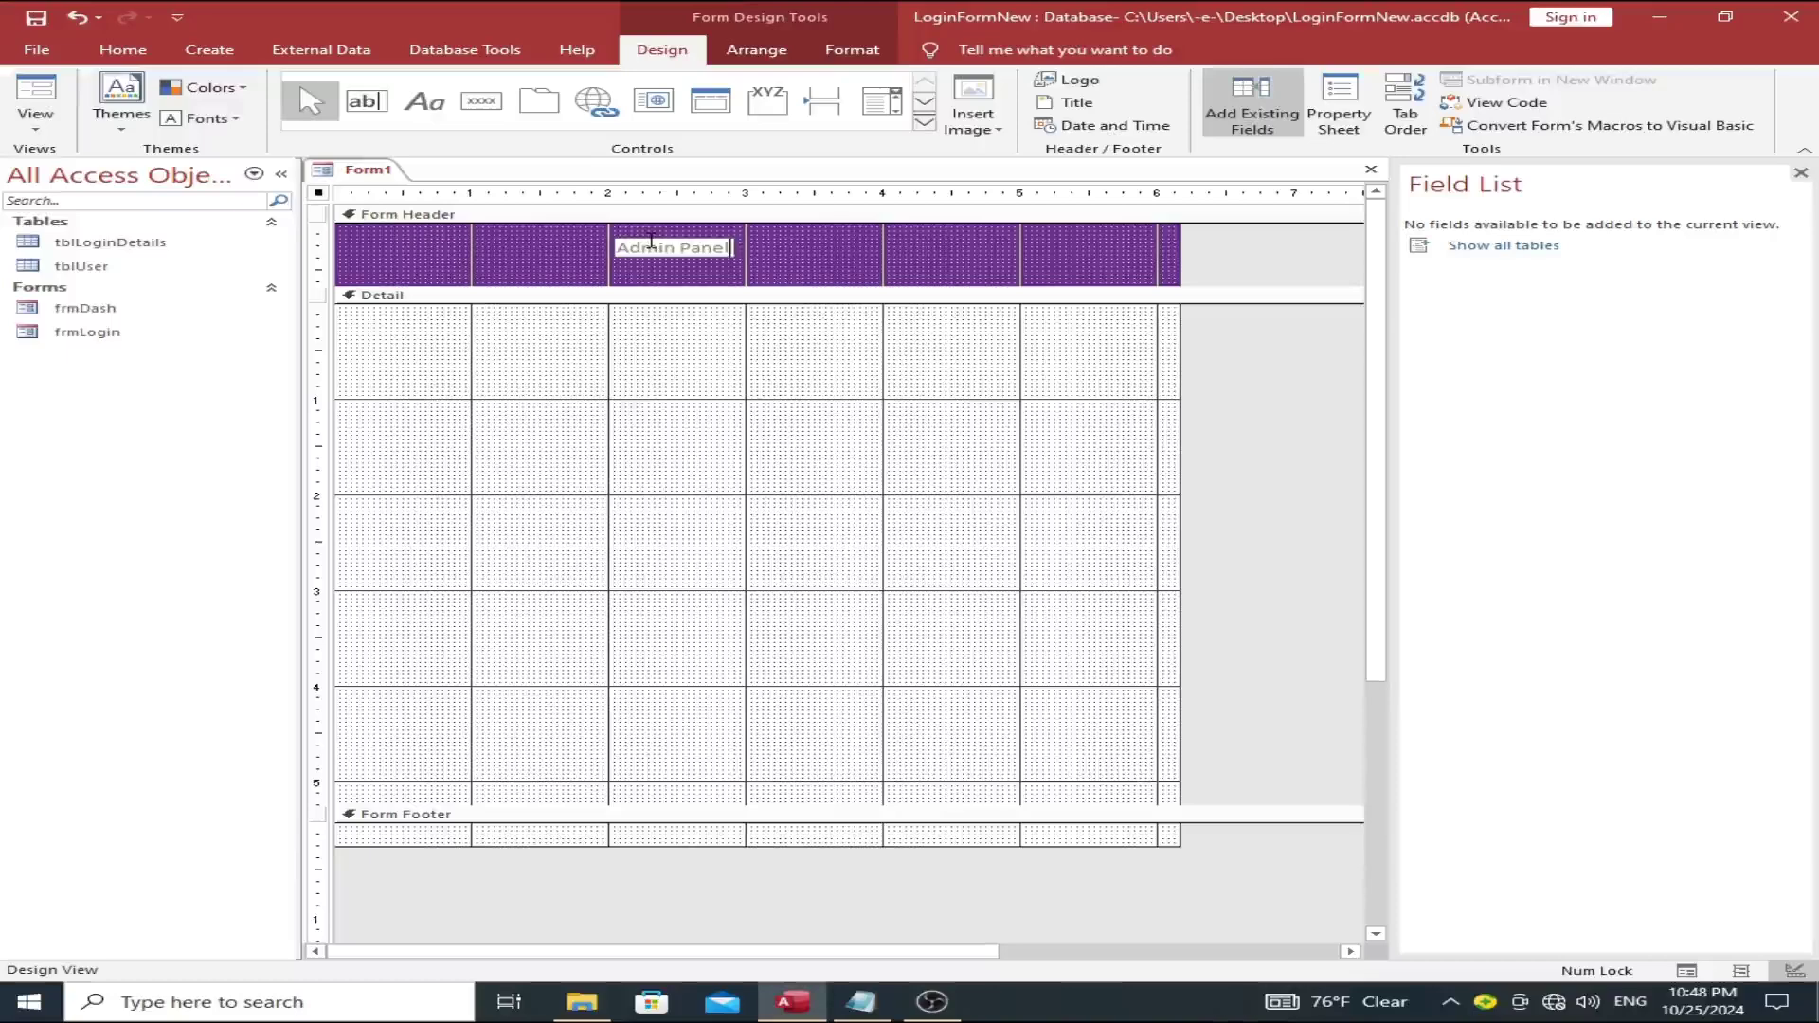
pyautogui.click(783, 252)
pyautogui.click(702, 251)
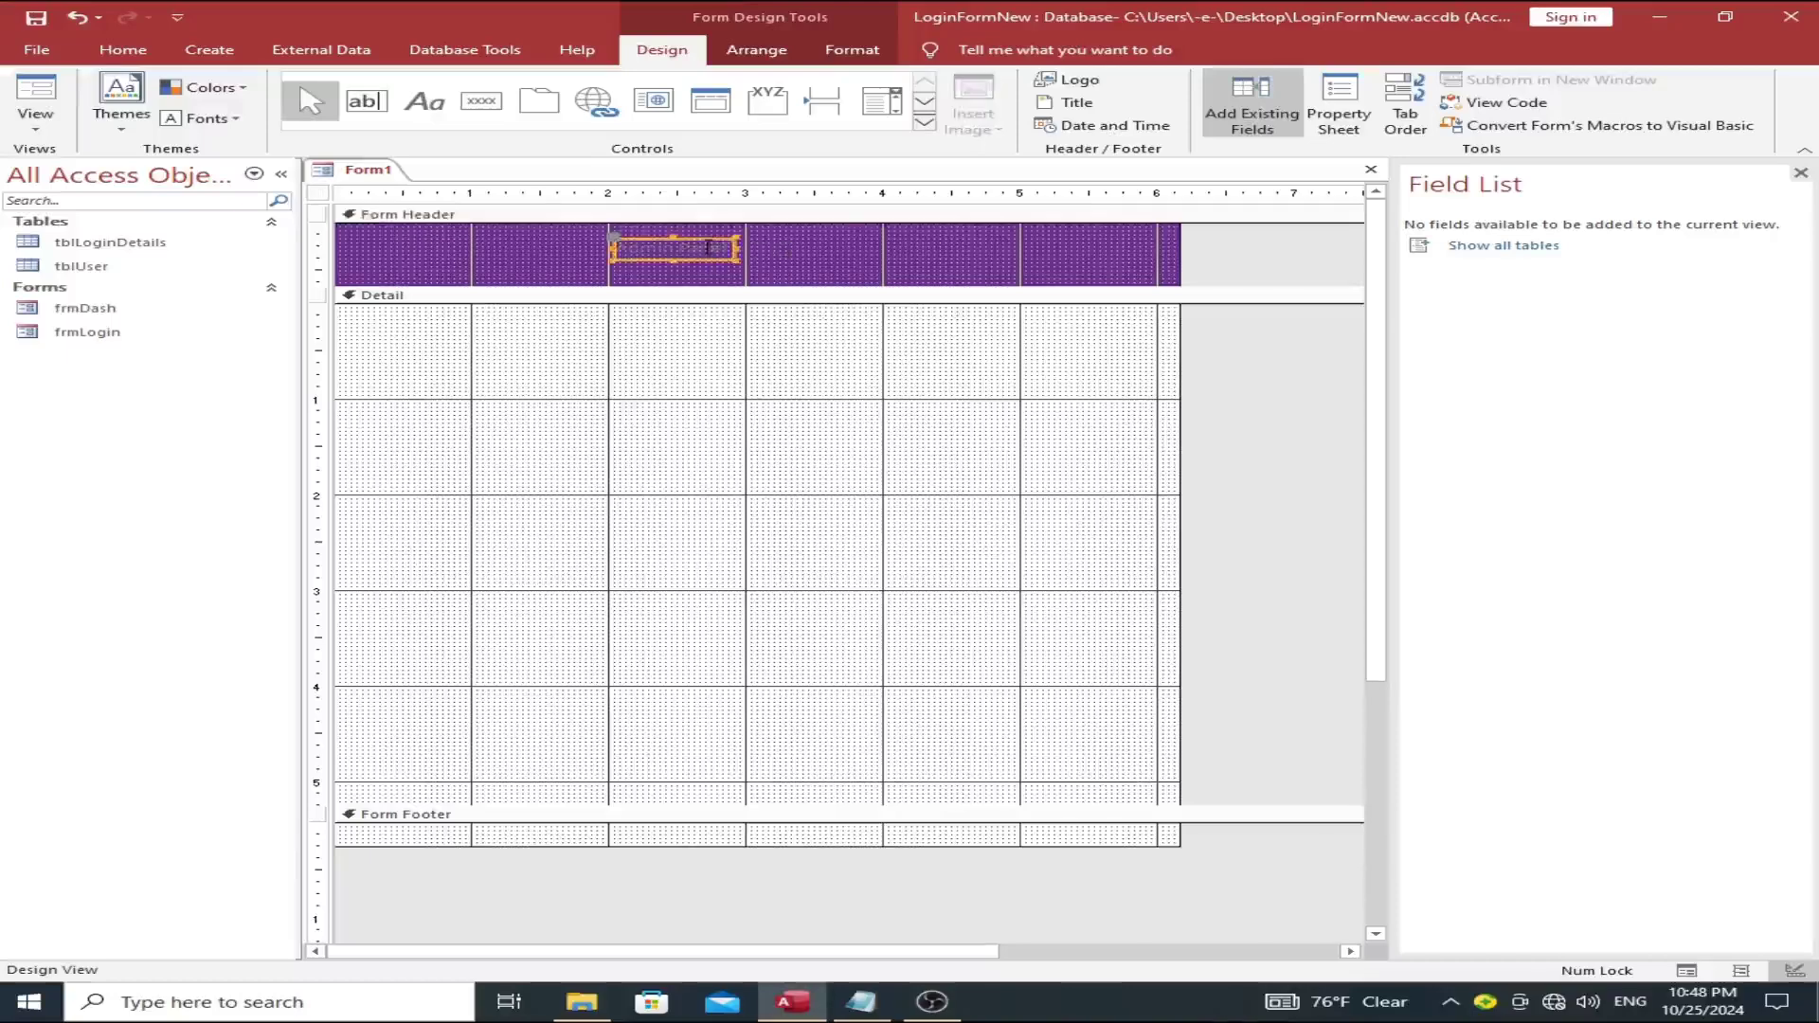
# Step: Format the Admin Panel label's text as 28 pt, white and bold
pyautogui.click(123, 49)
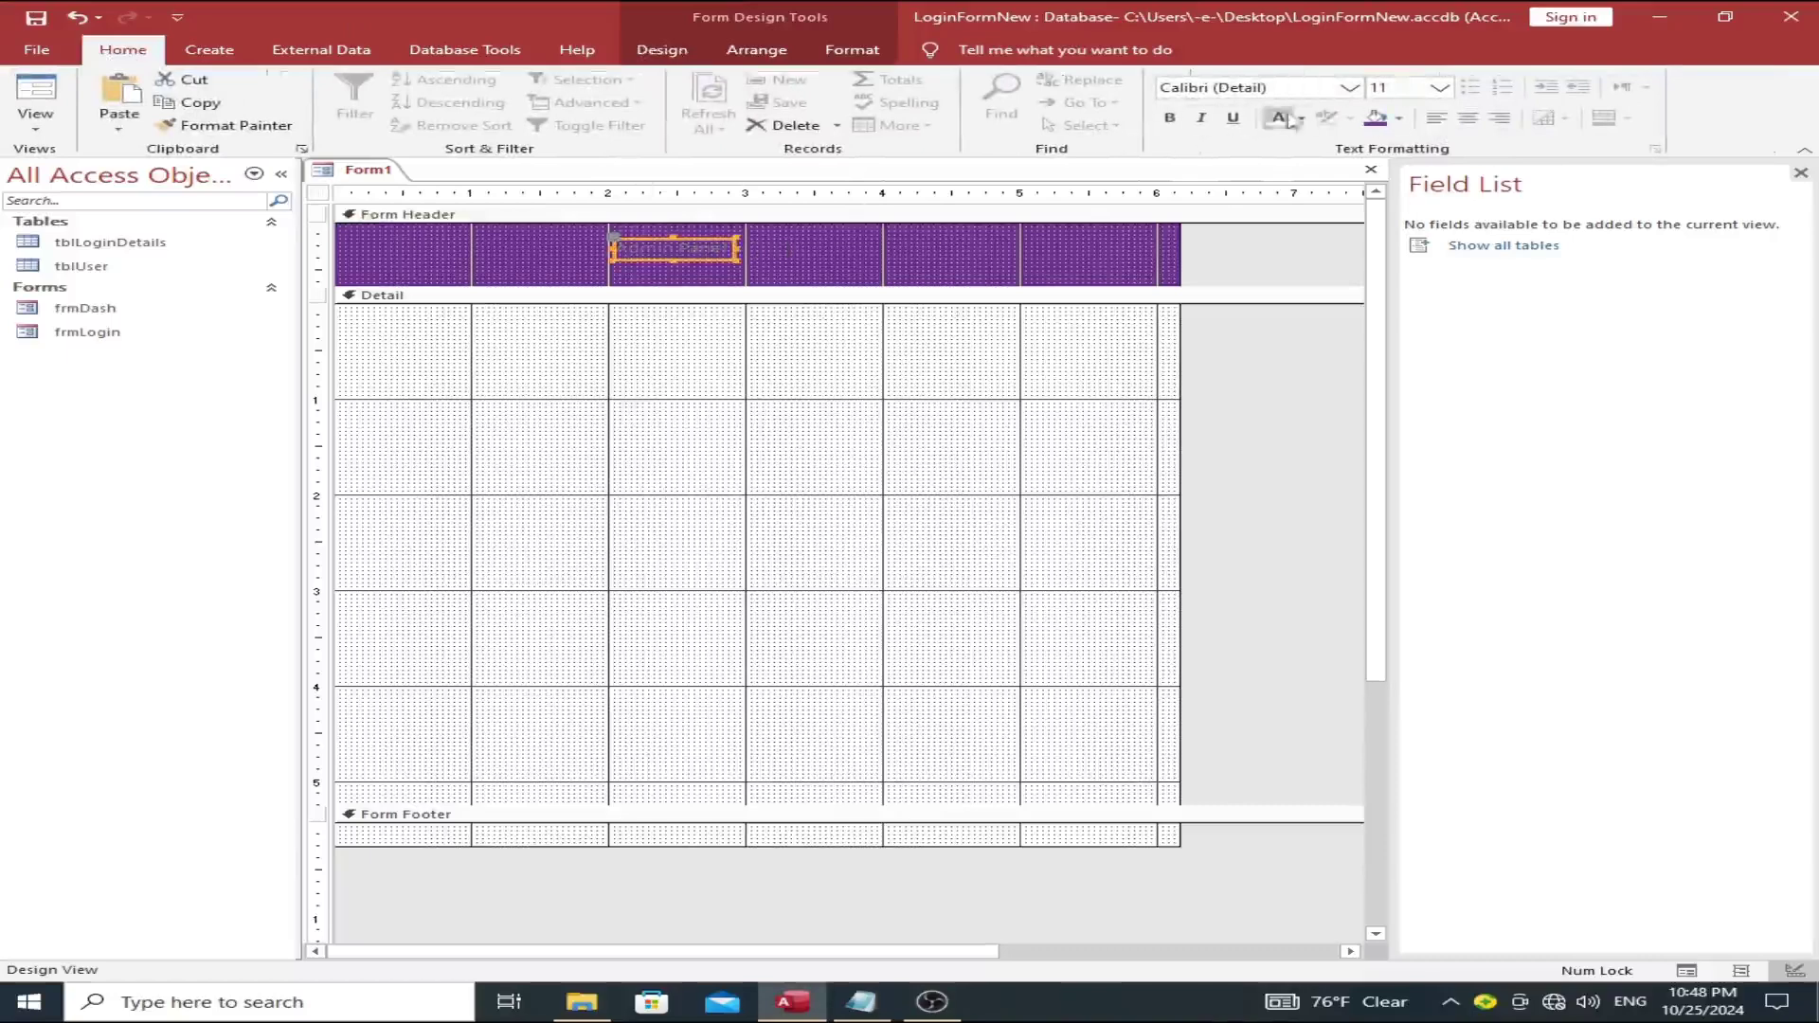
pyautogui.click(1439, 88)
pyautogui.click(1387, 350)
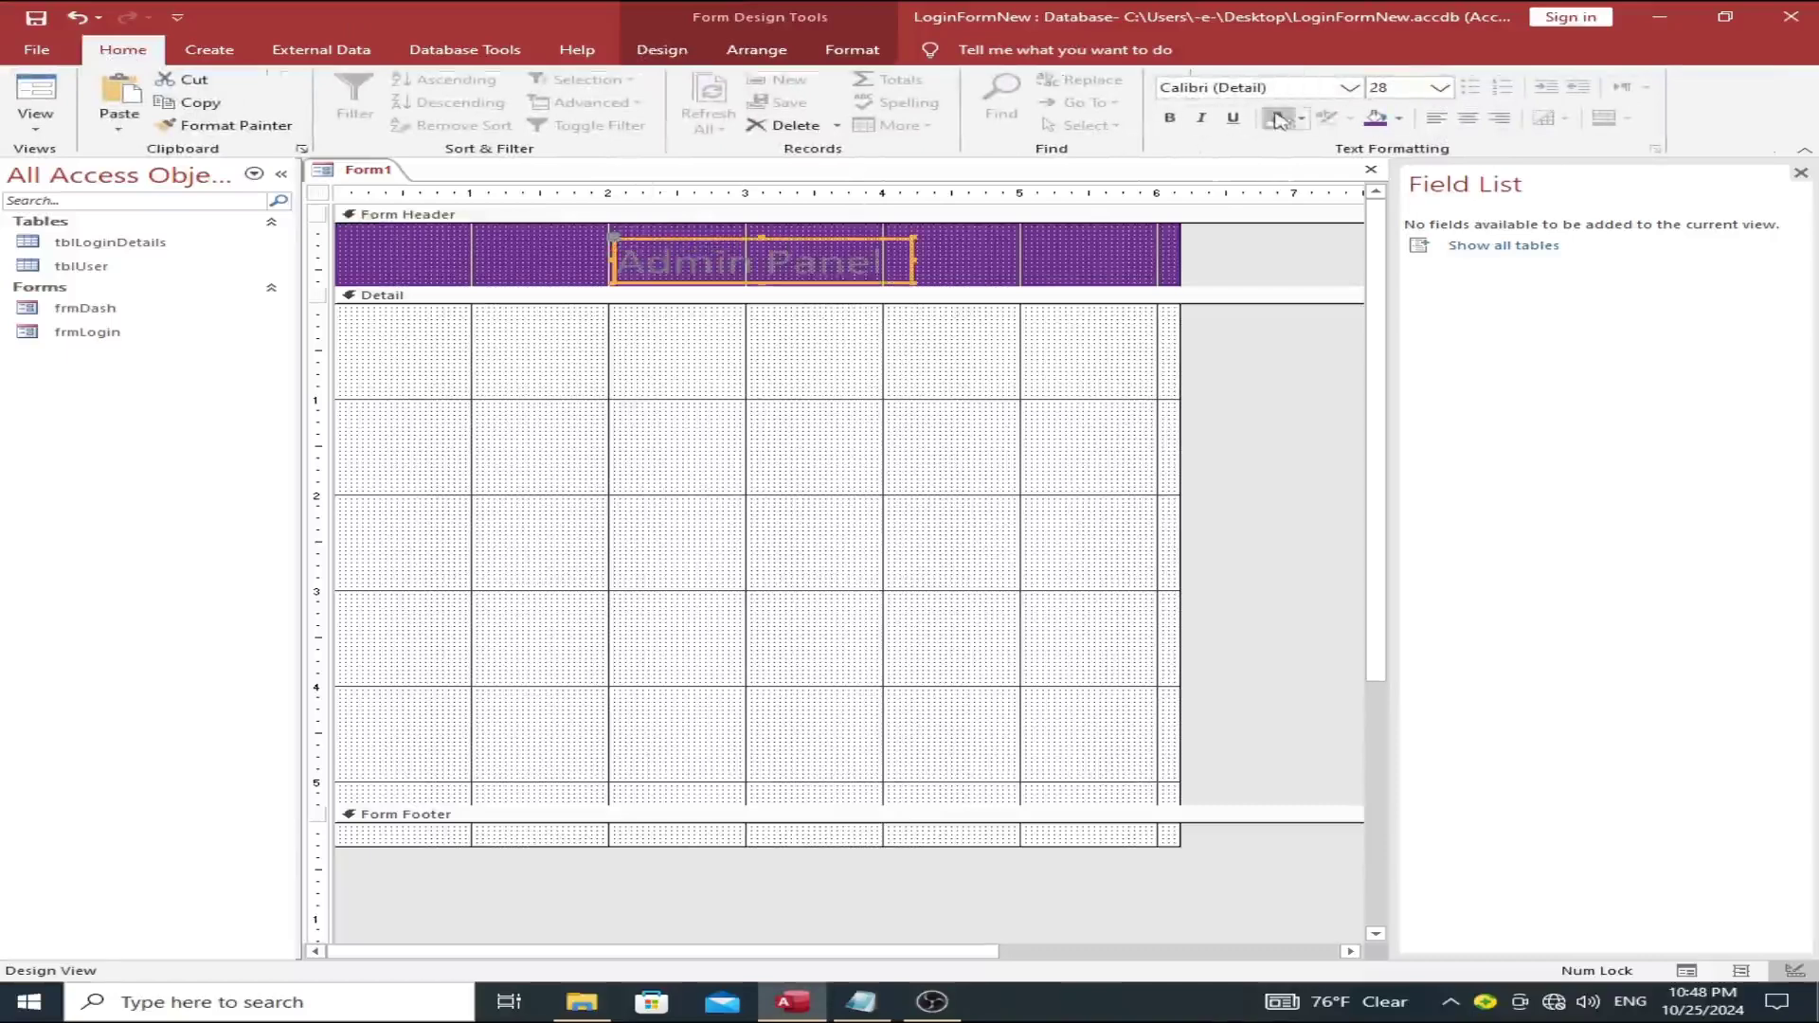
pyautogui.click(1279, 118)
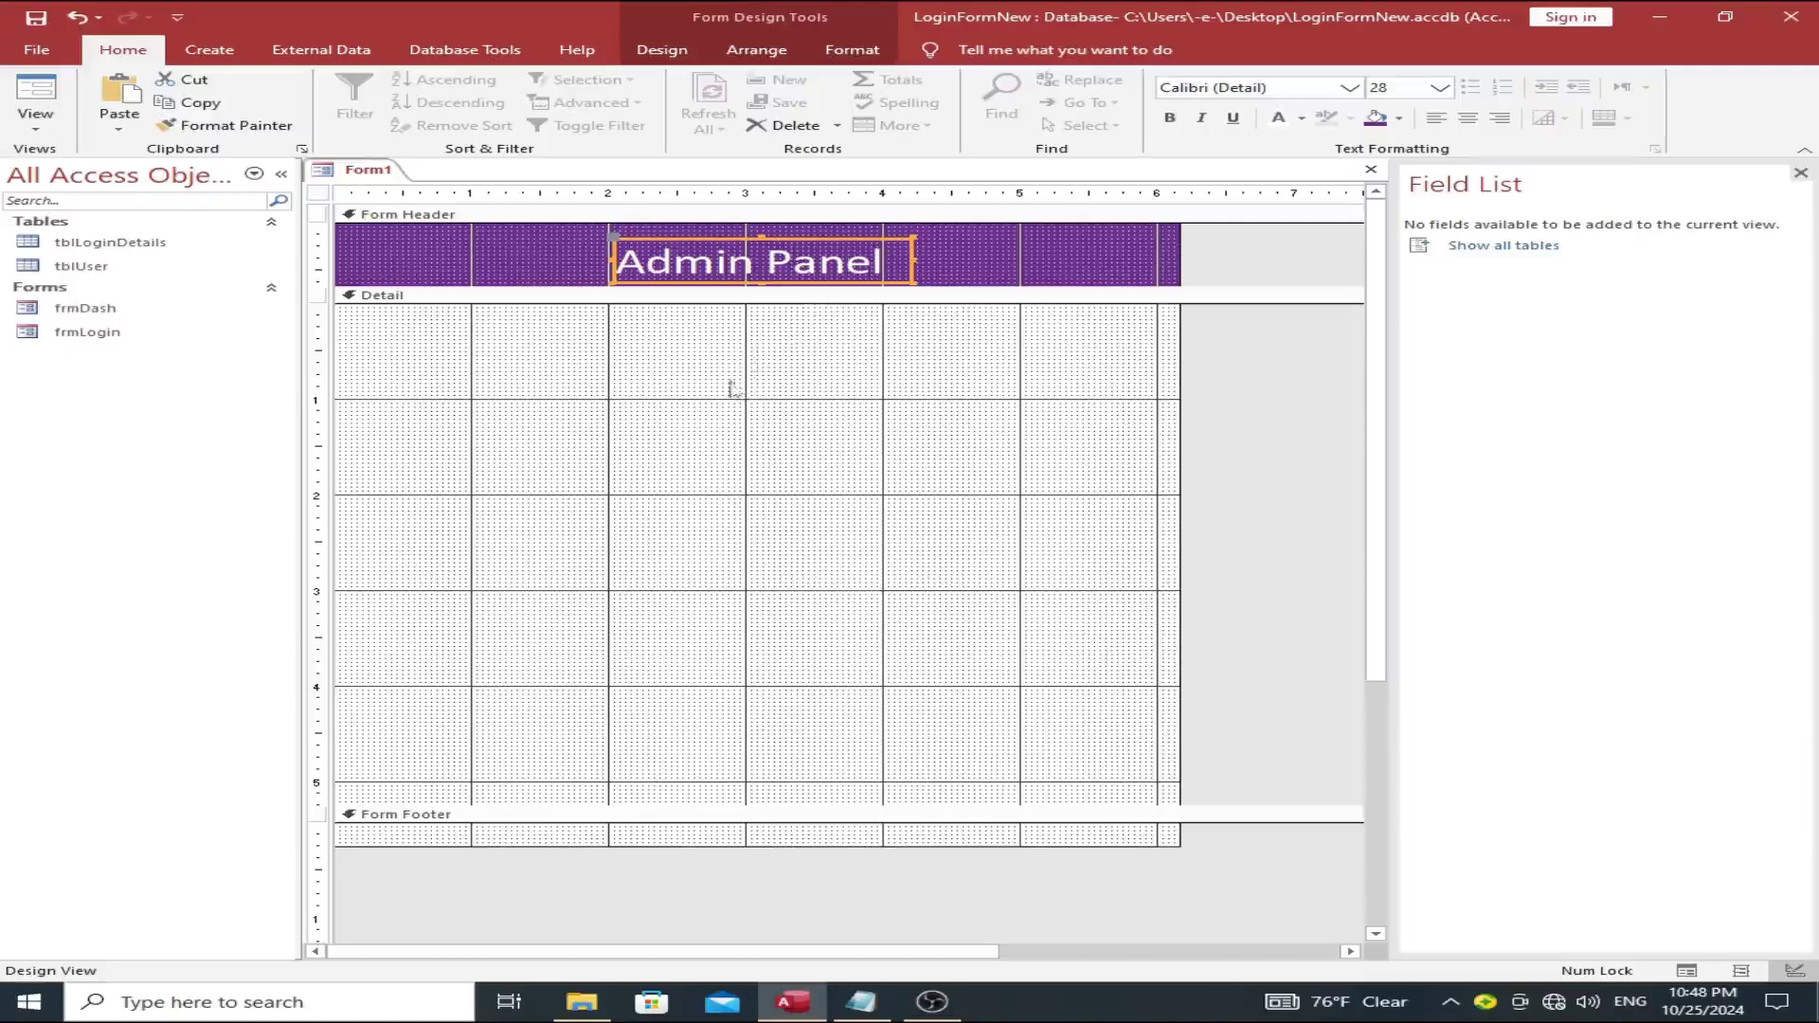
# Step: Shorten the Detail section to about 3.6 in and save the form as frmAdminPanel
pyautogui.click(813, 312)
pyautogui.hotkey('ctrl', 's')
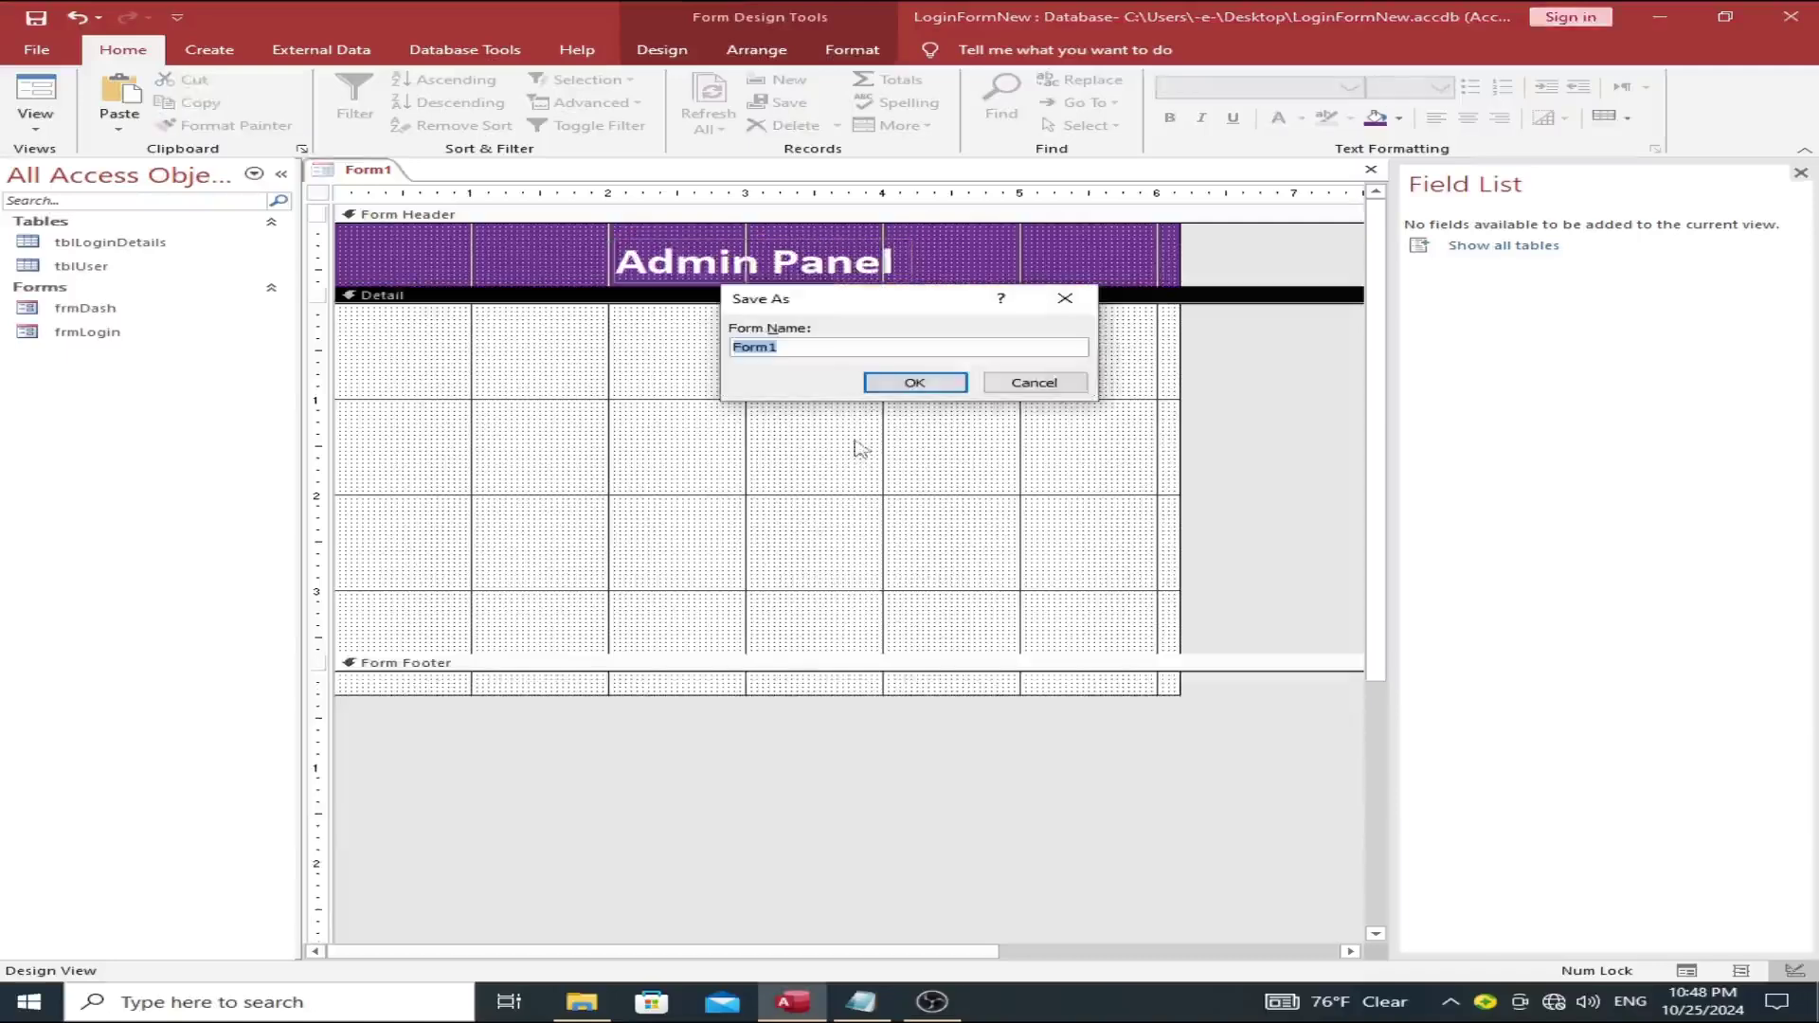
pyautogui.write('frmAdminPanel')
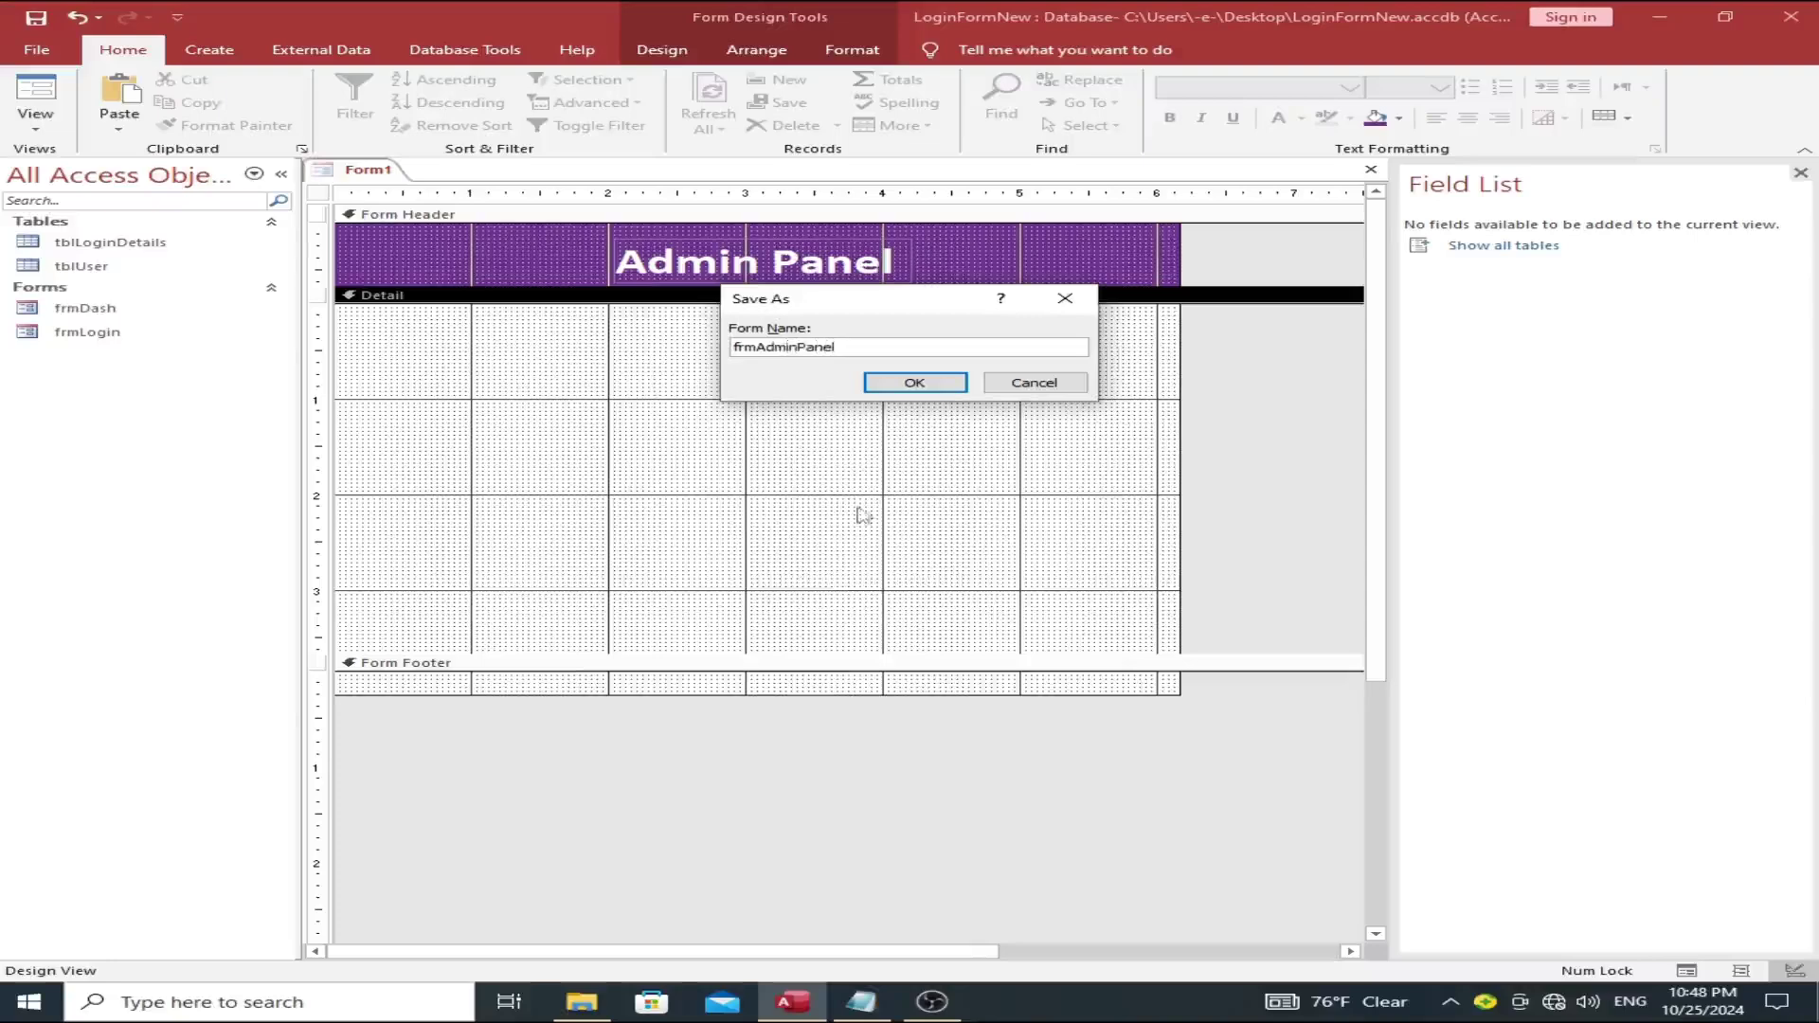
pyautogui.click(943, 383)
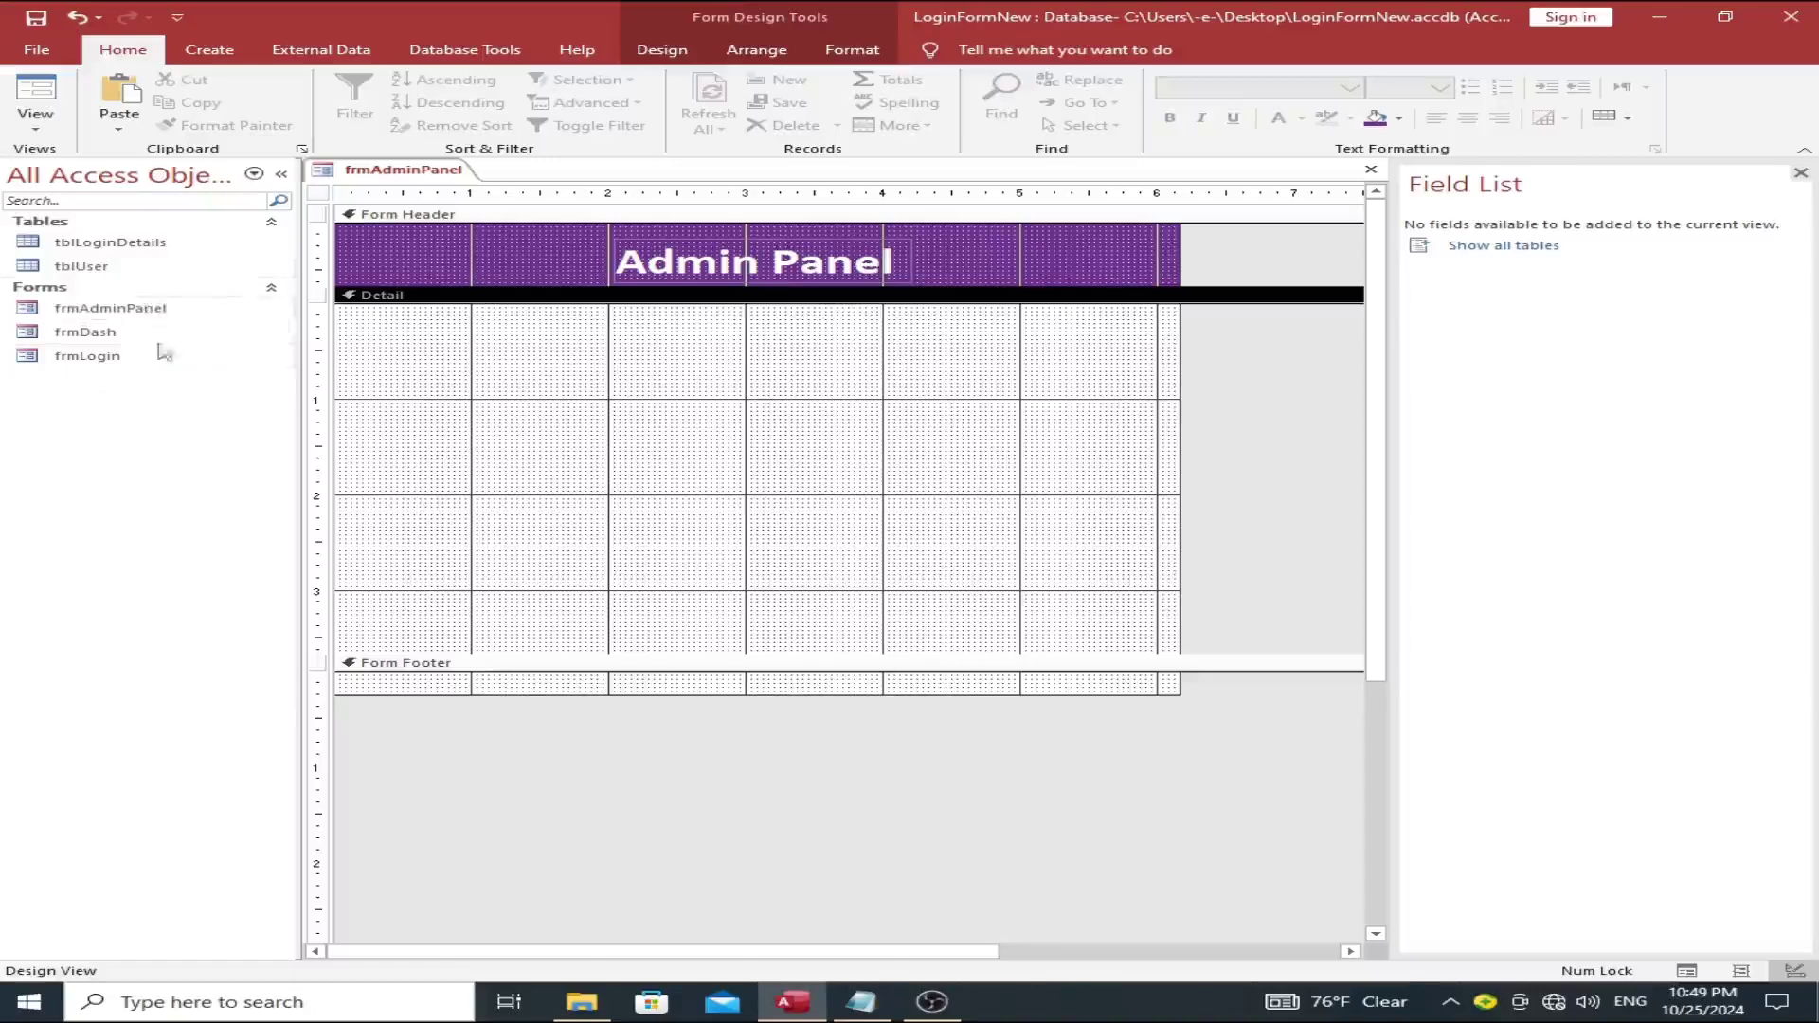
# Step: Close the frmAdminPanel form
pyautogui.rightClick(362, 177)
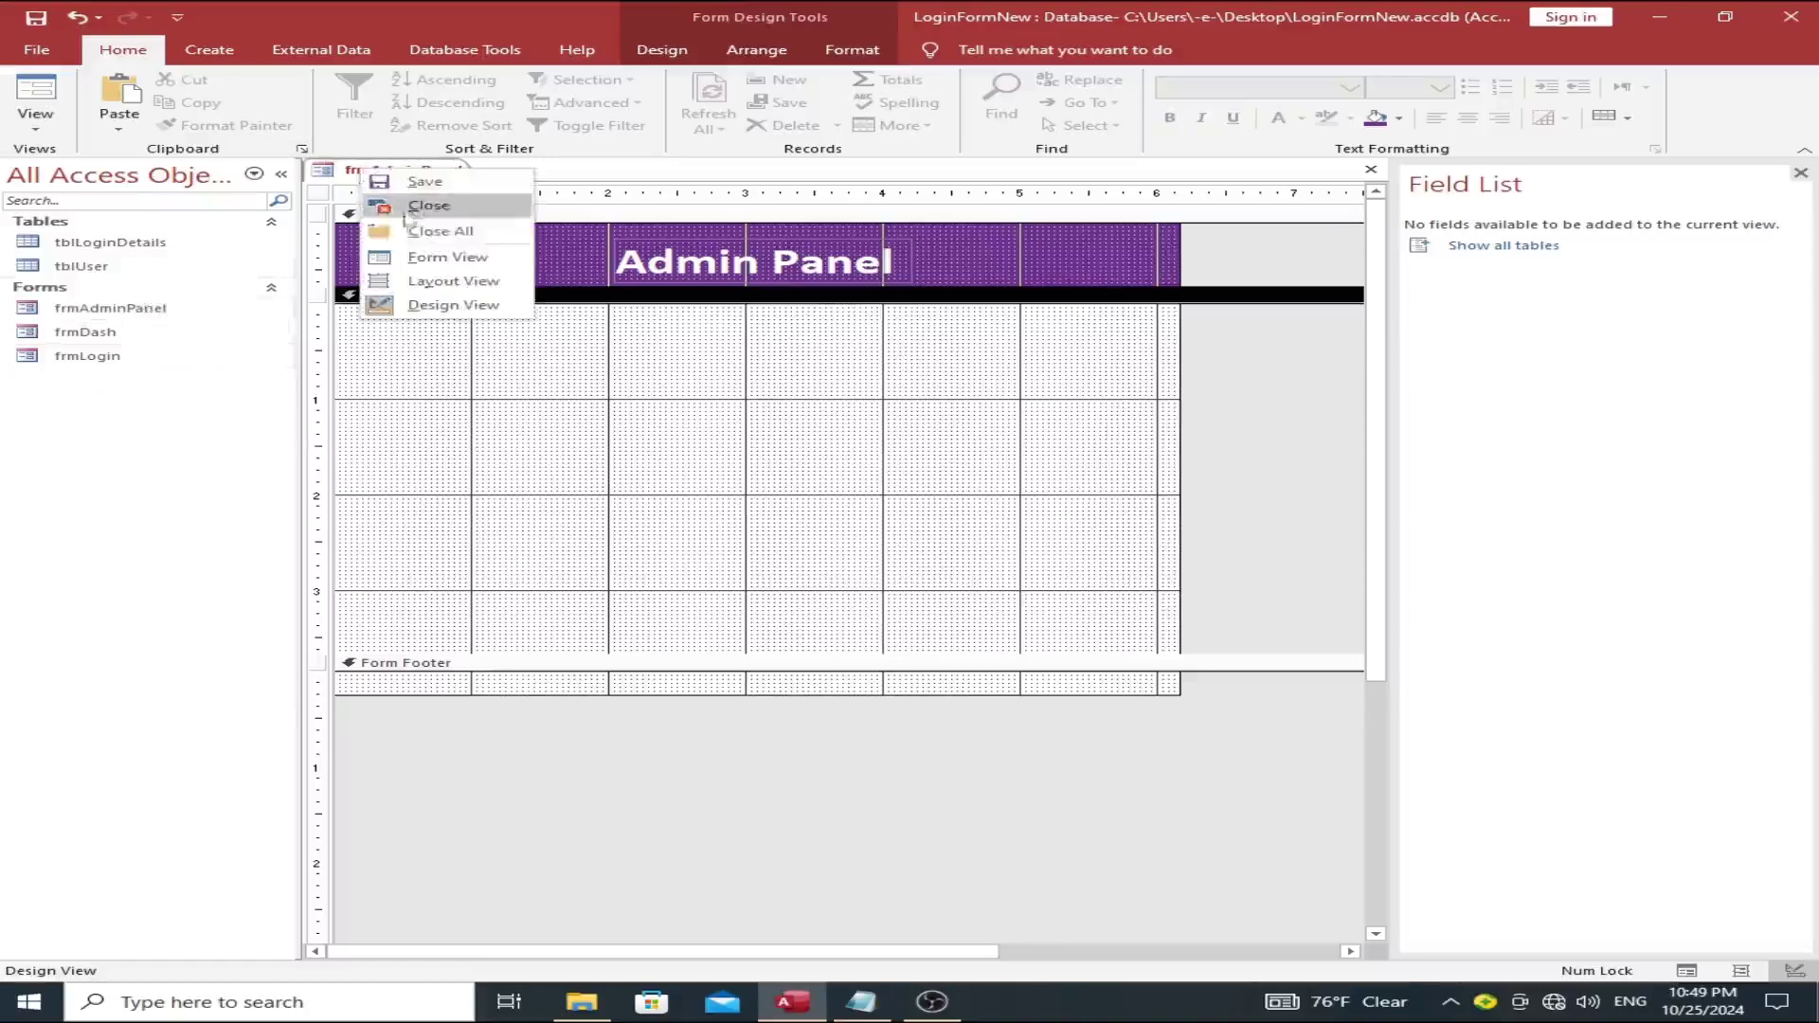
pyautogui.click(409, 203)
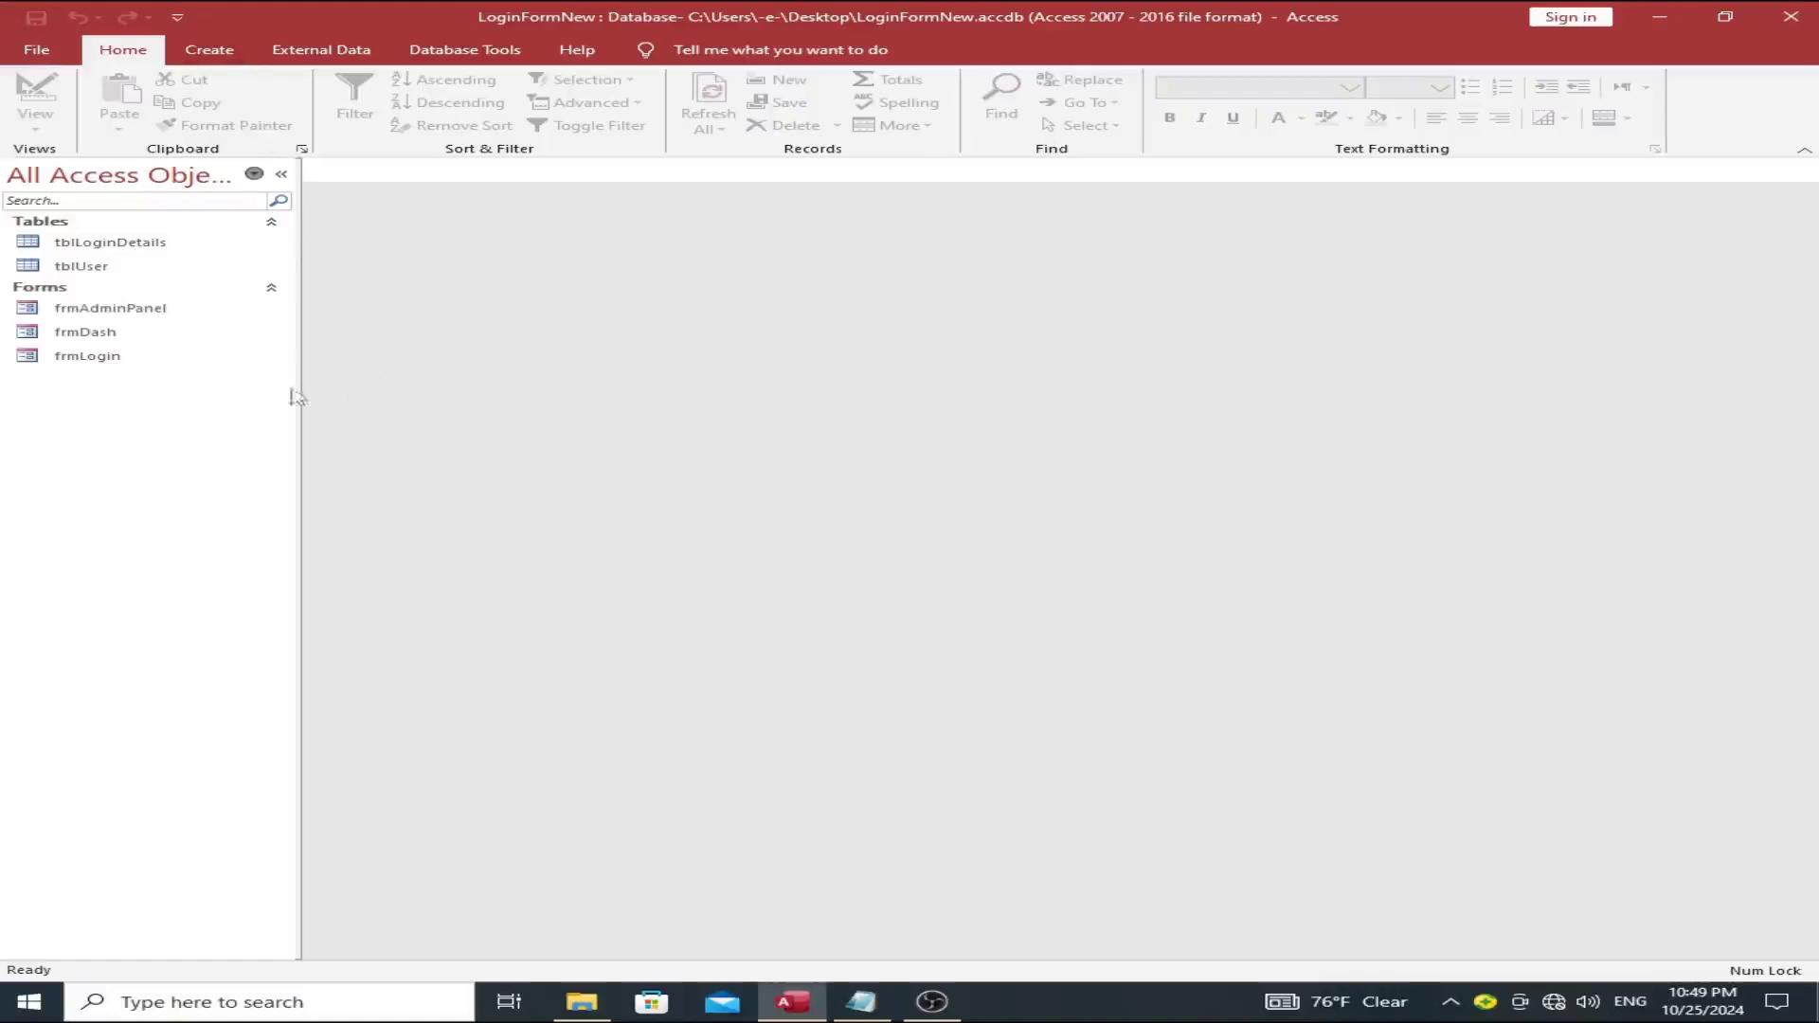
pyautogui.click(104, 308)
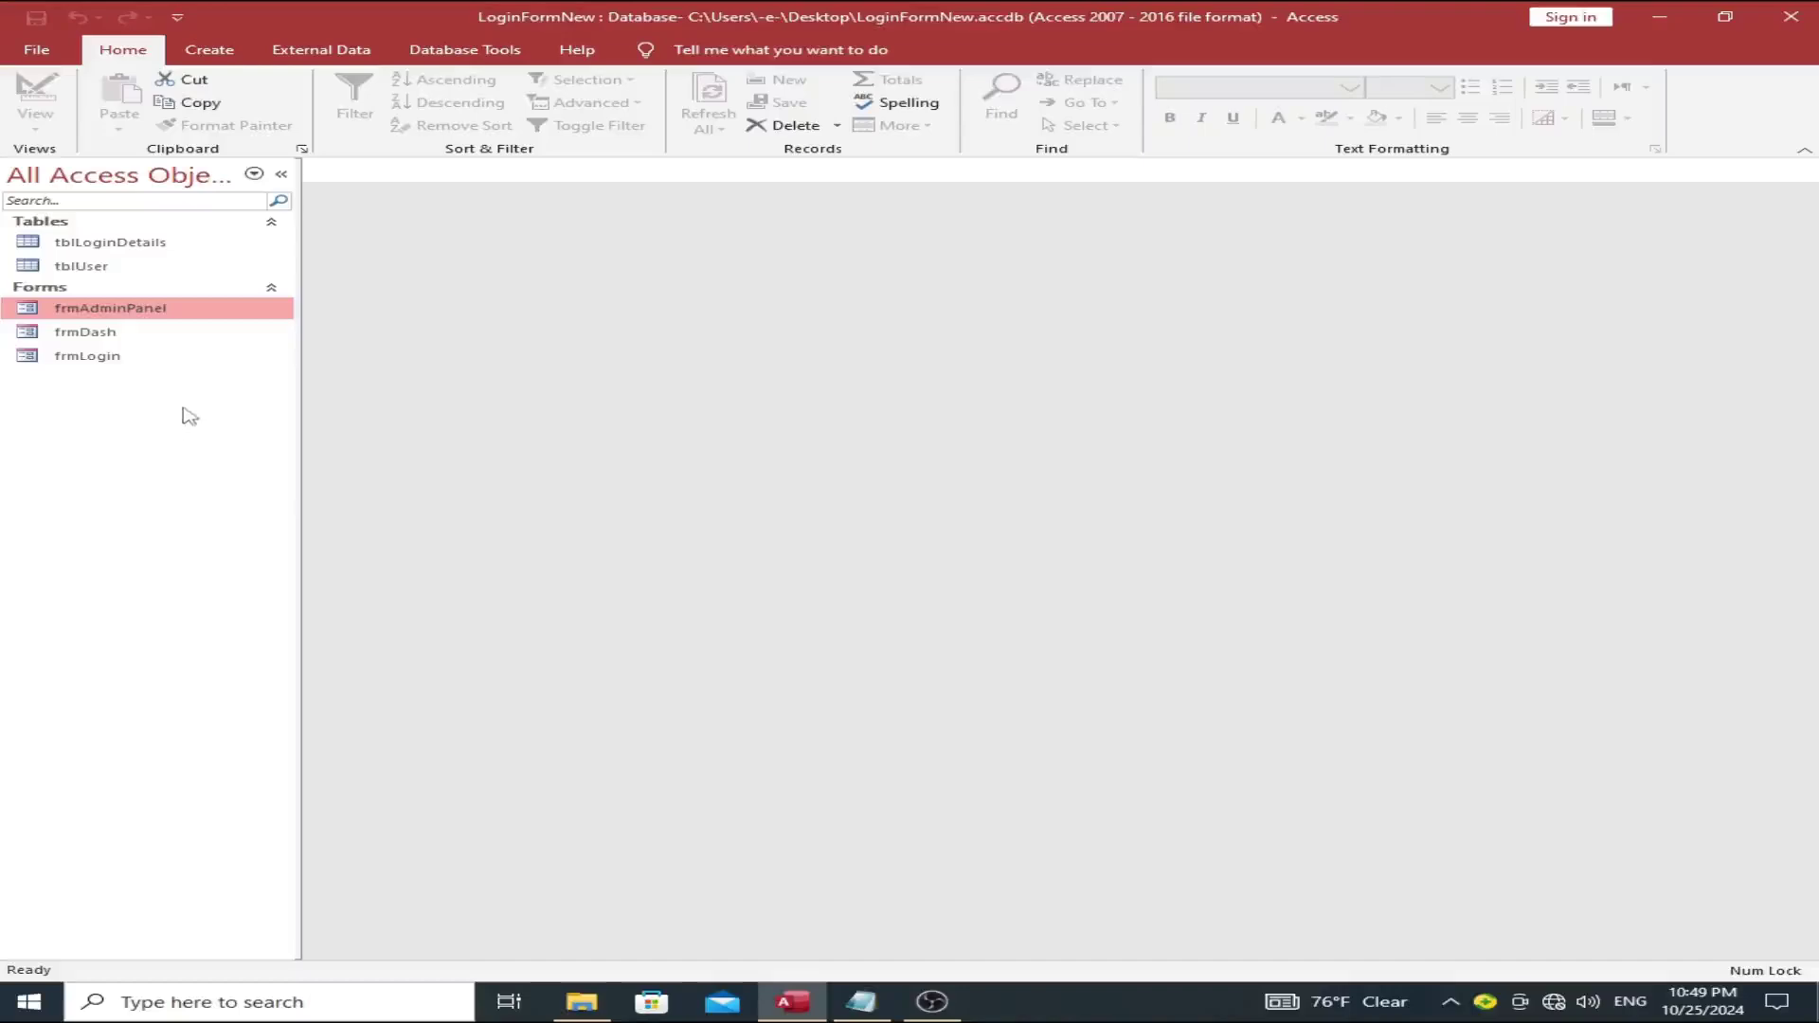
# Step: Open tblUser and enter User as the first record's UserName
pyautogui.doubleClick(94, 265)
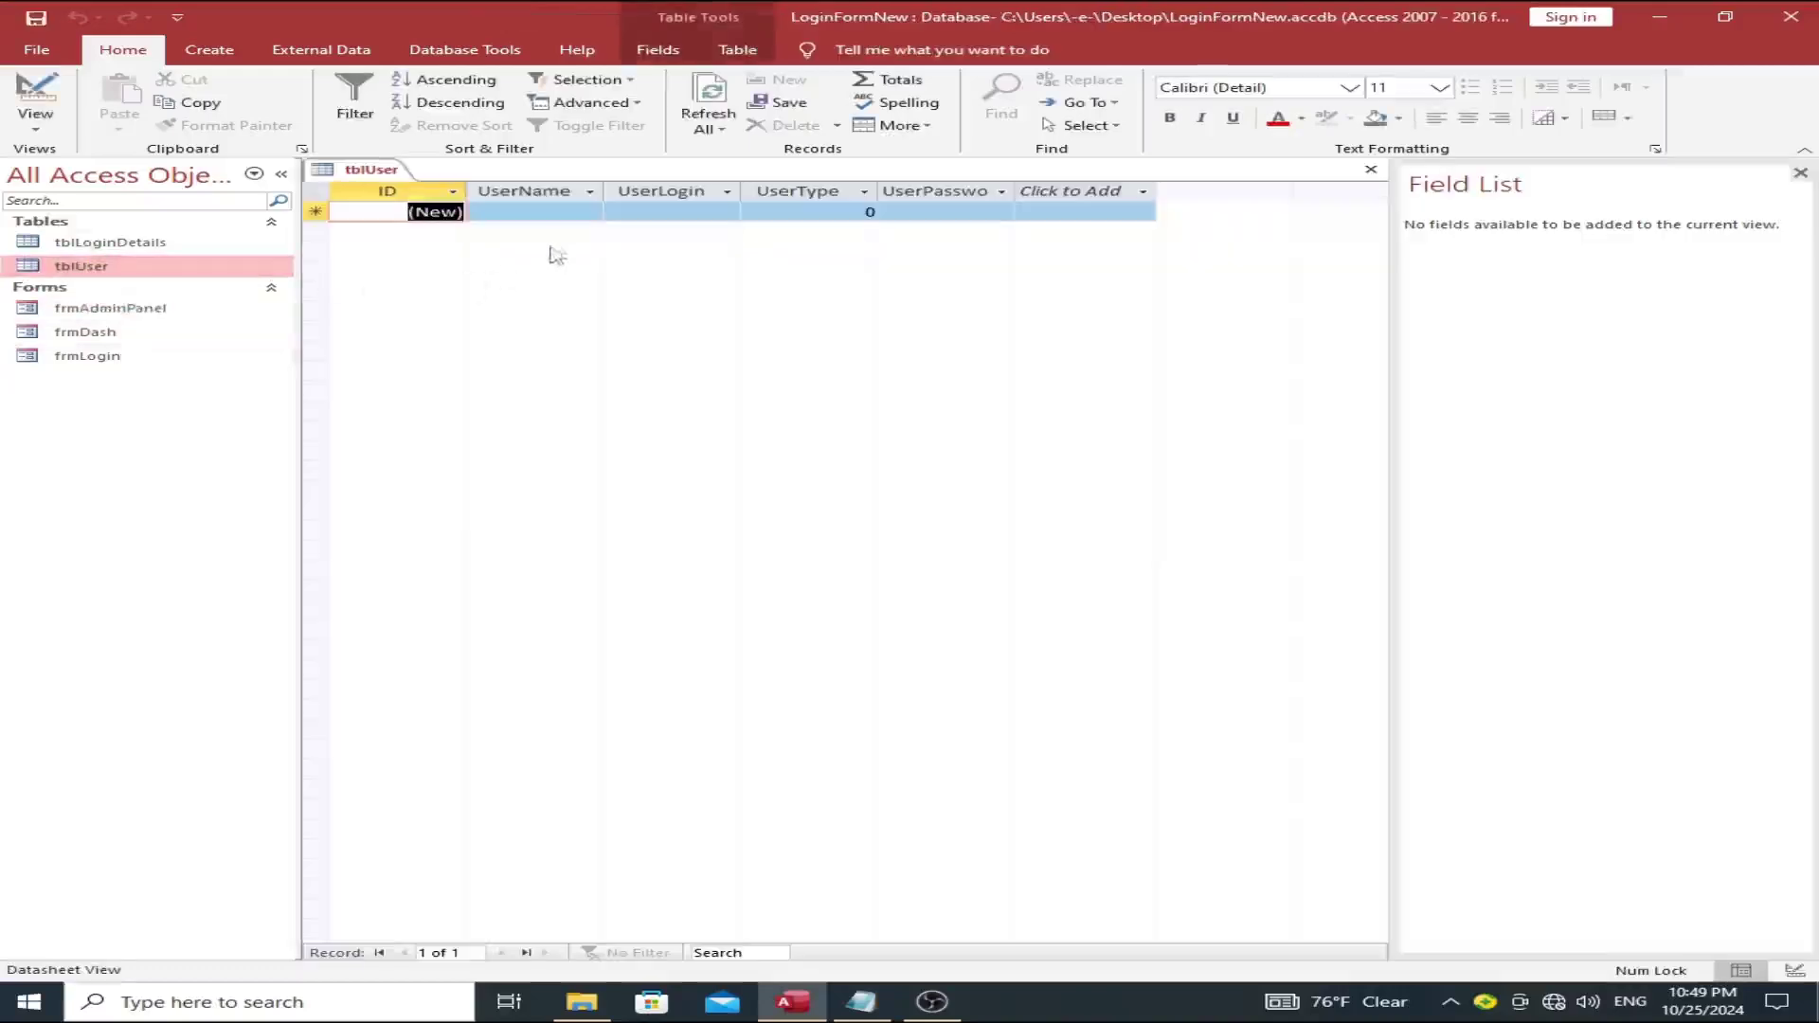
pyautogui.click(519, 210)
pyautogui.click(514, 212)
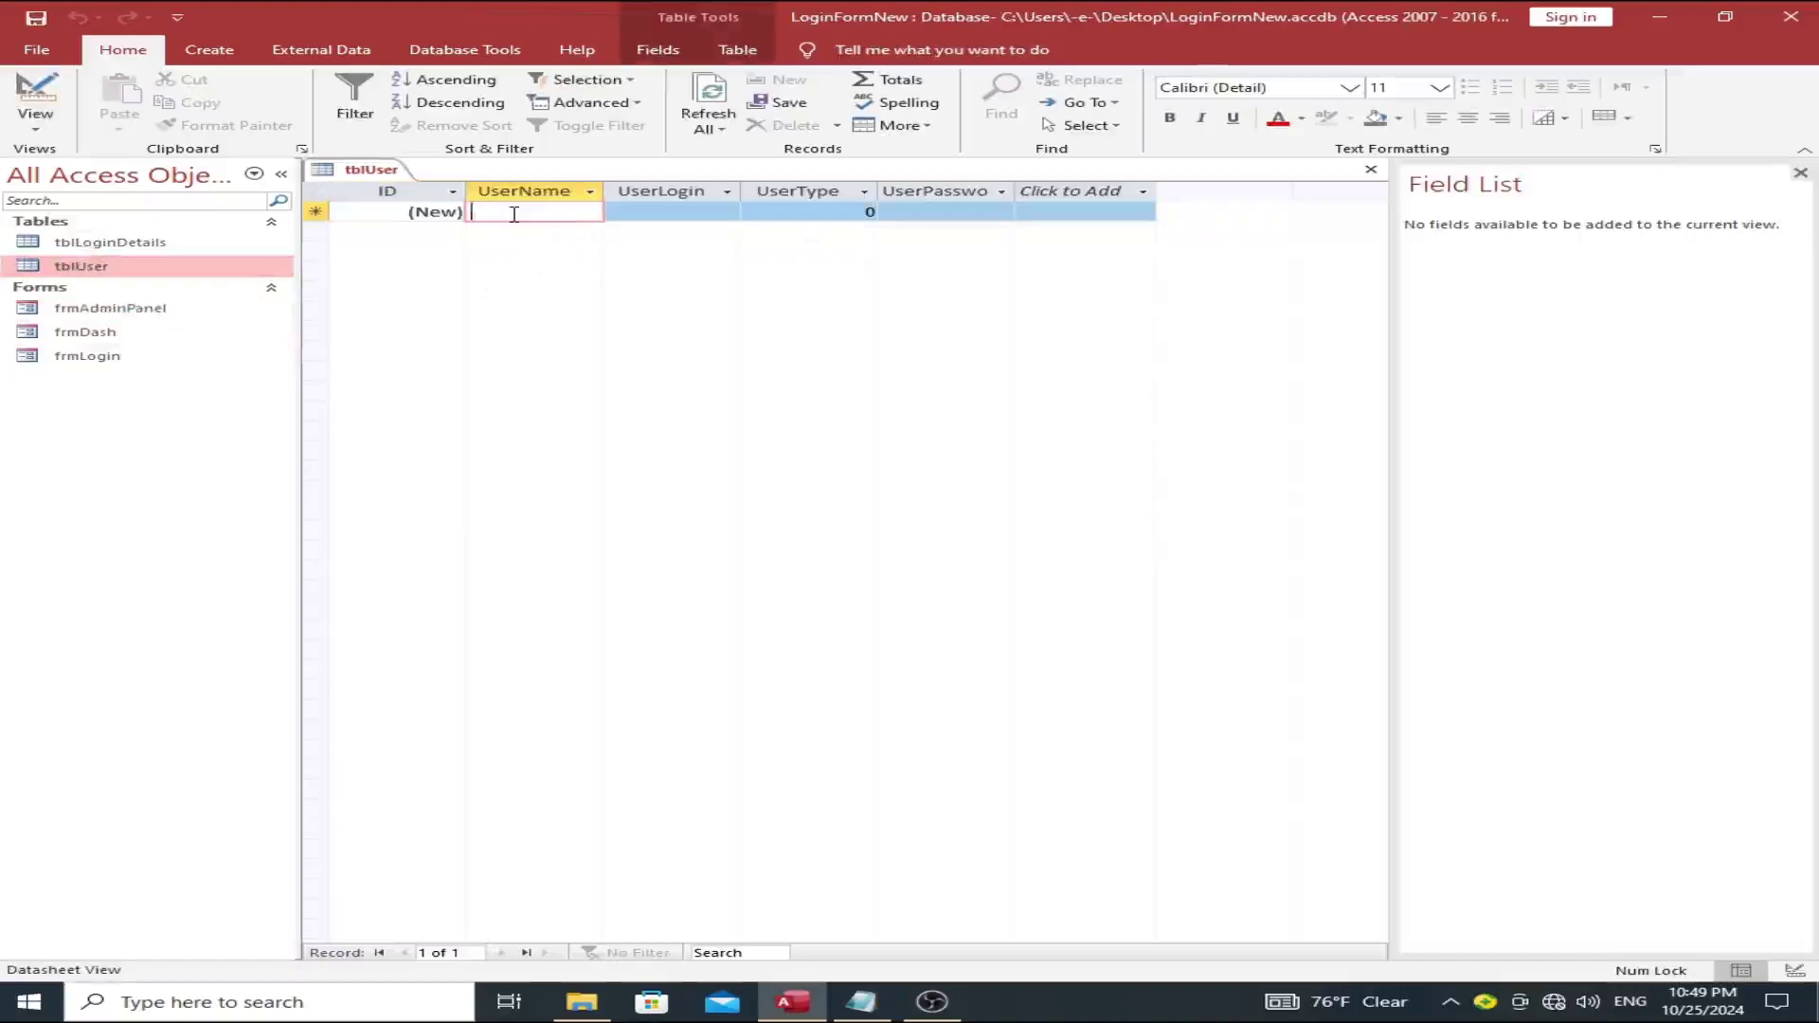
pyautogui.write('User')
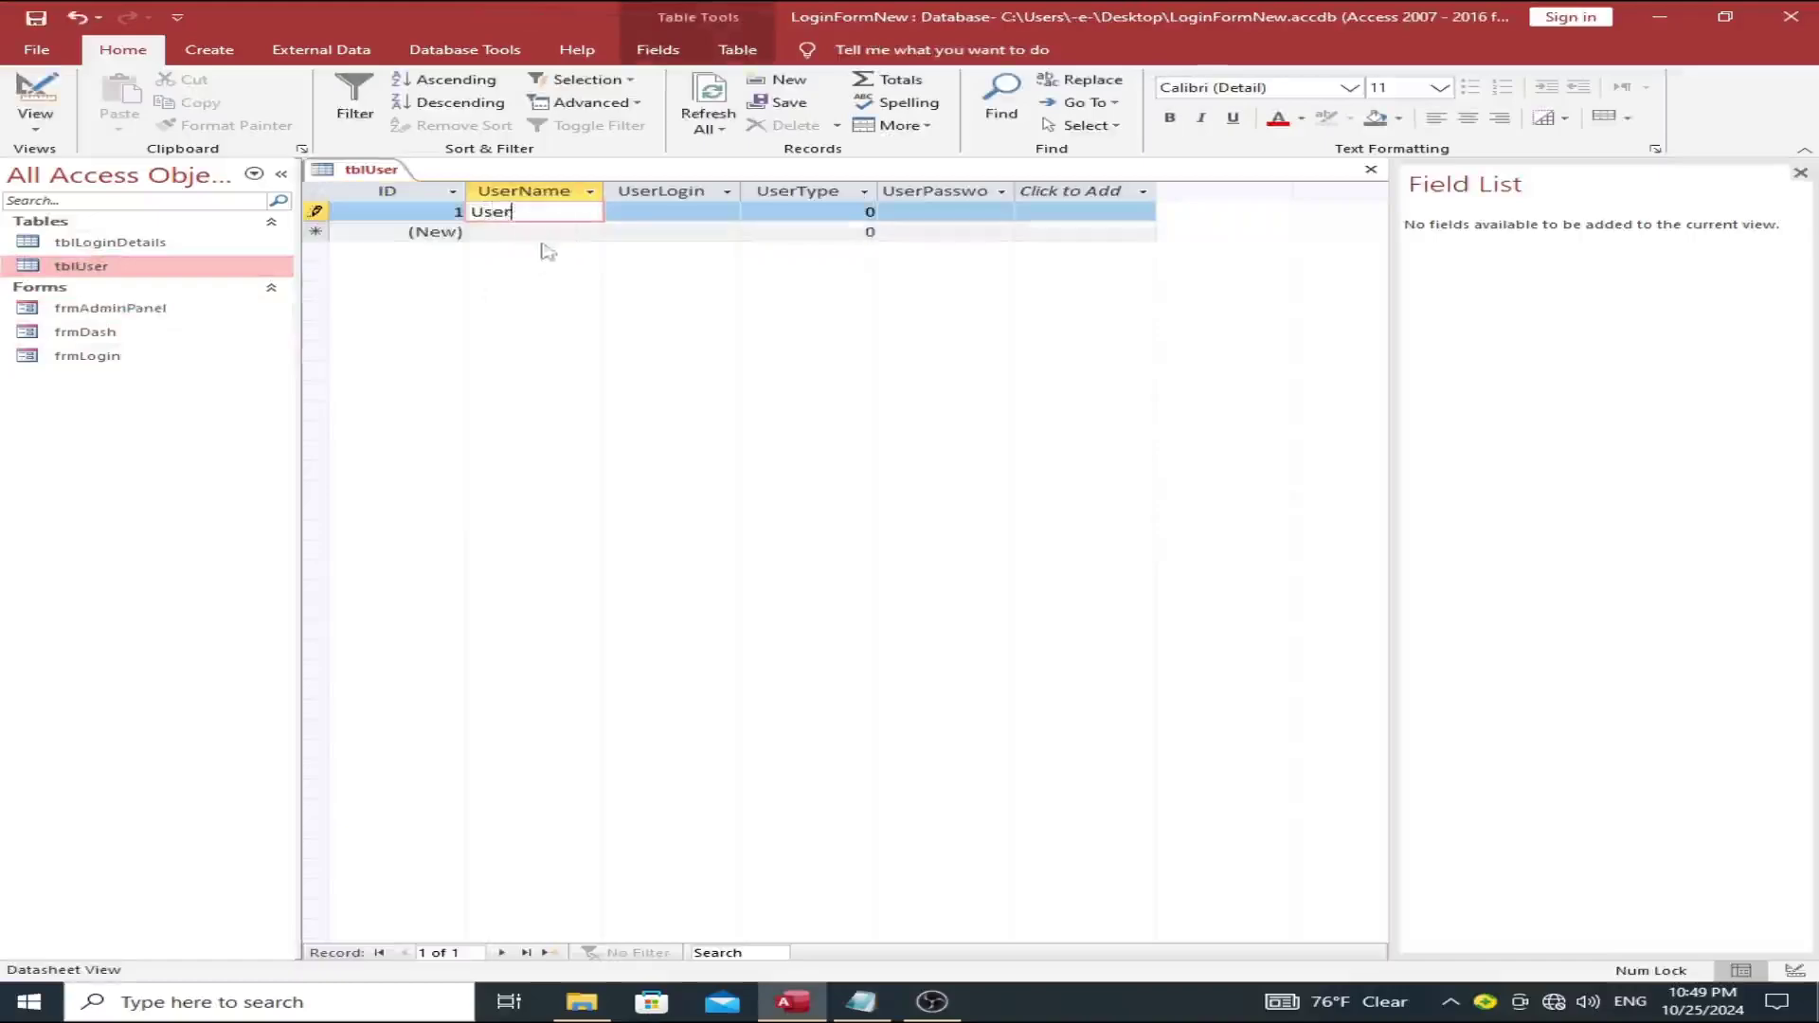
pyautogui.click(645, 210)
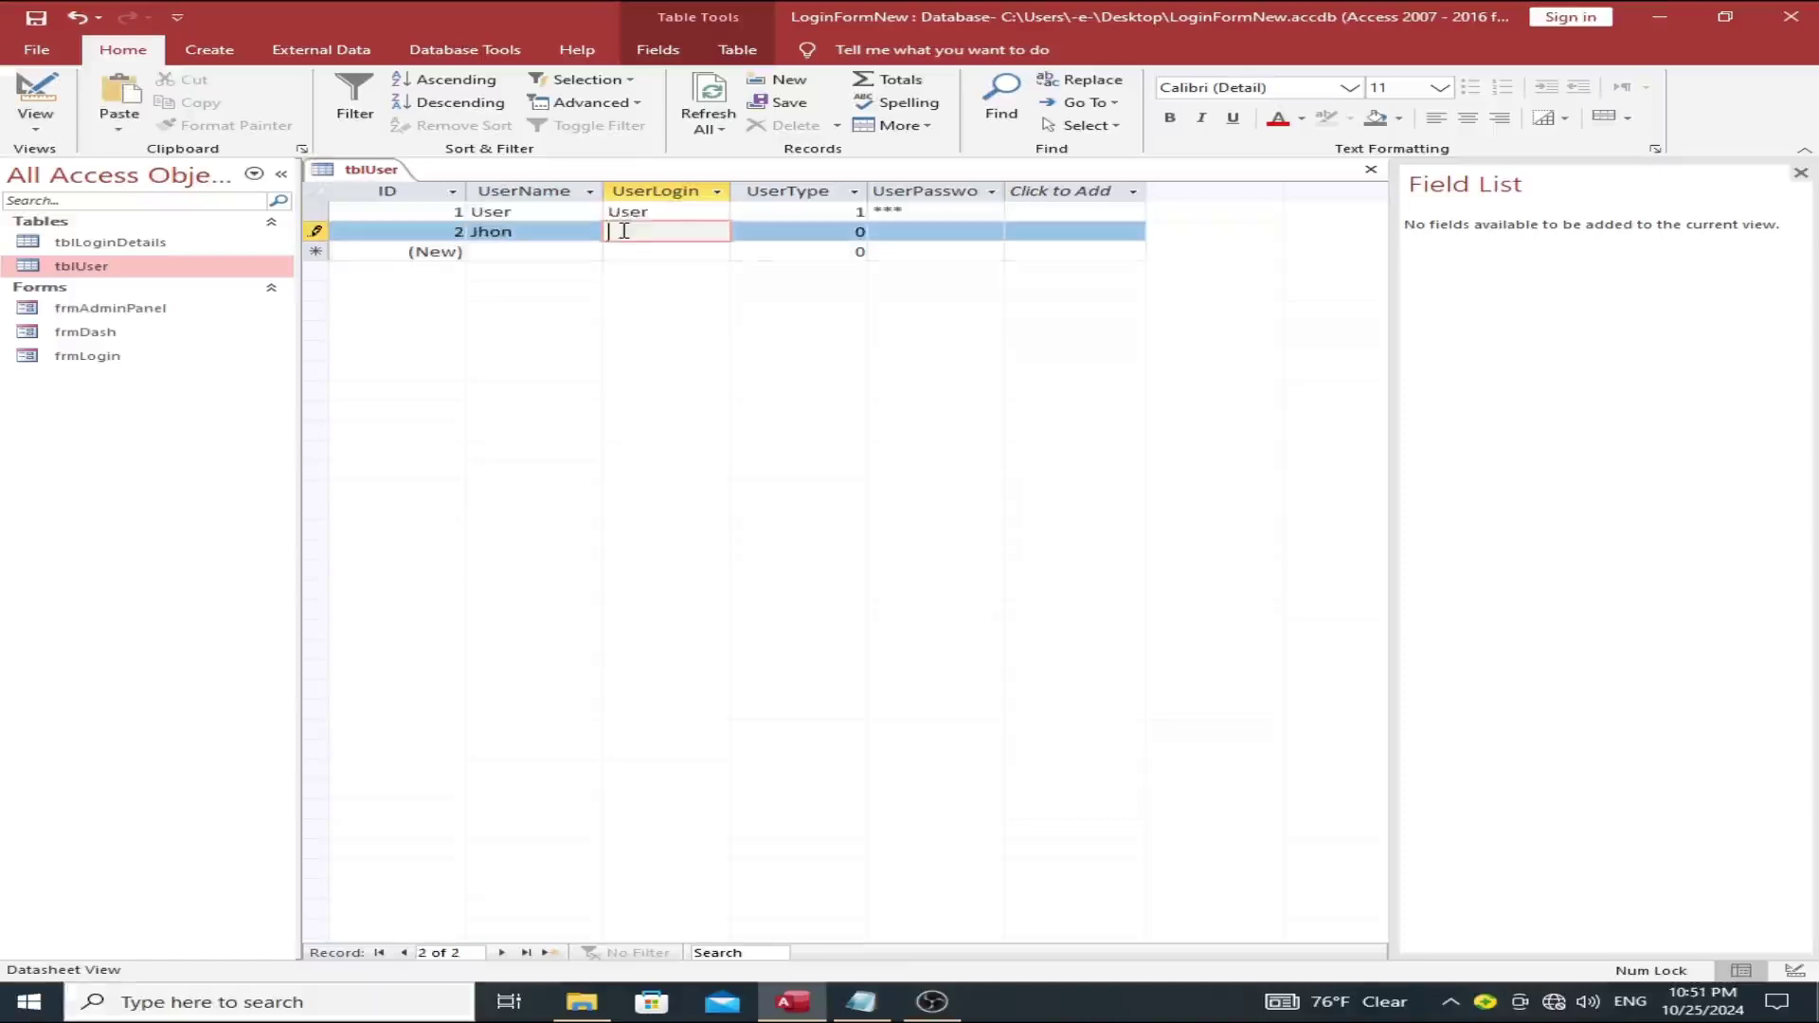
# Step: Complete the second tblUser record with the user's login name, UserType 2 and the user password, and refresh the records
pyautogui.write('Jhon')
pyautogui.doubleClick(860, 232)
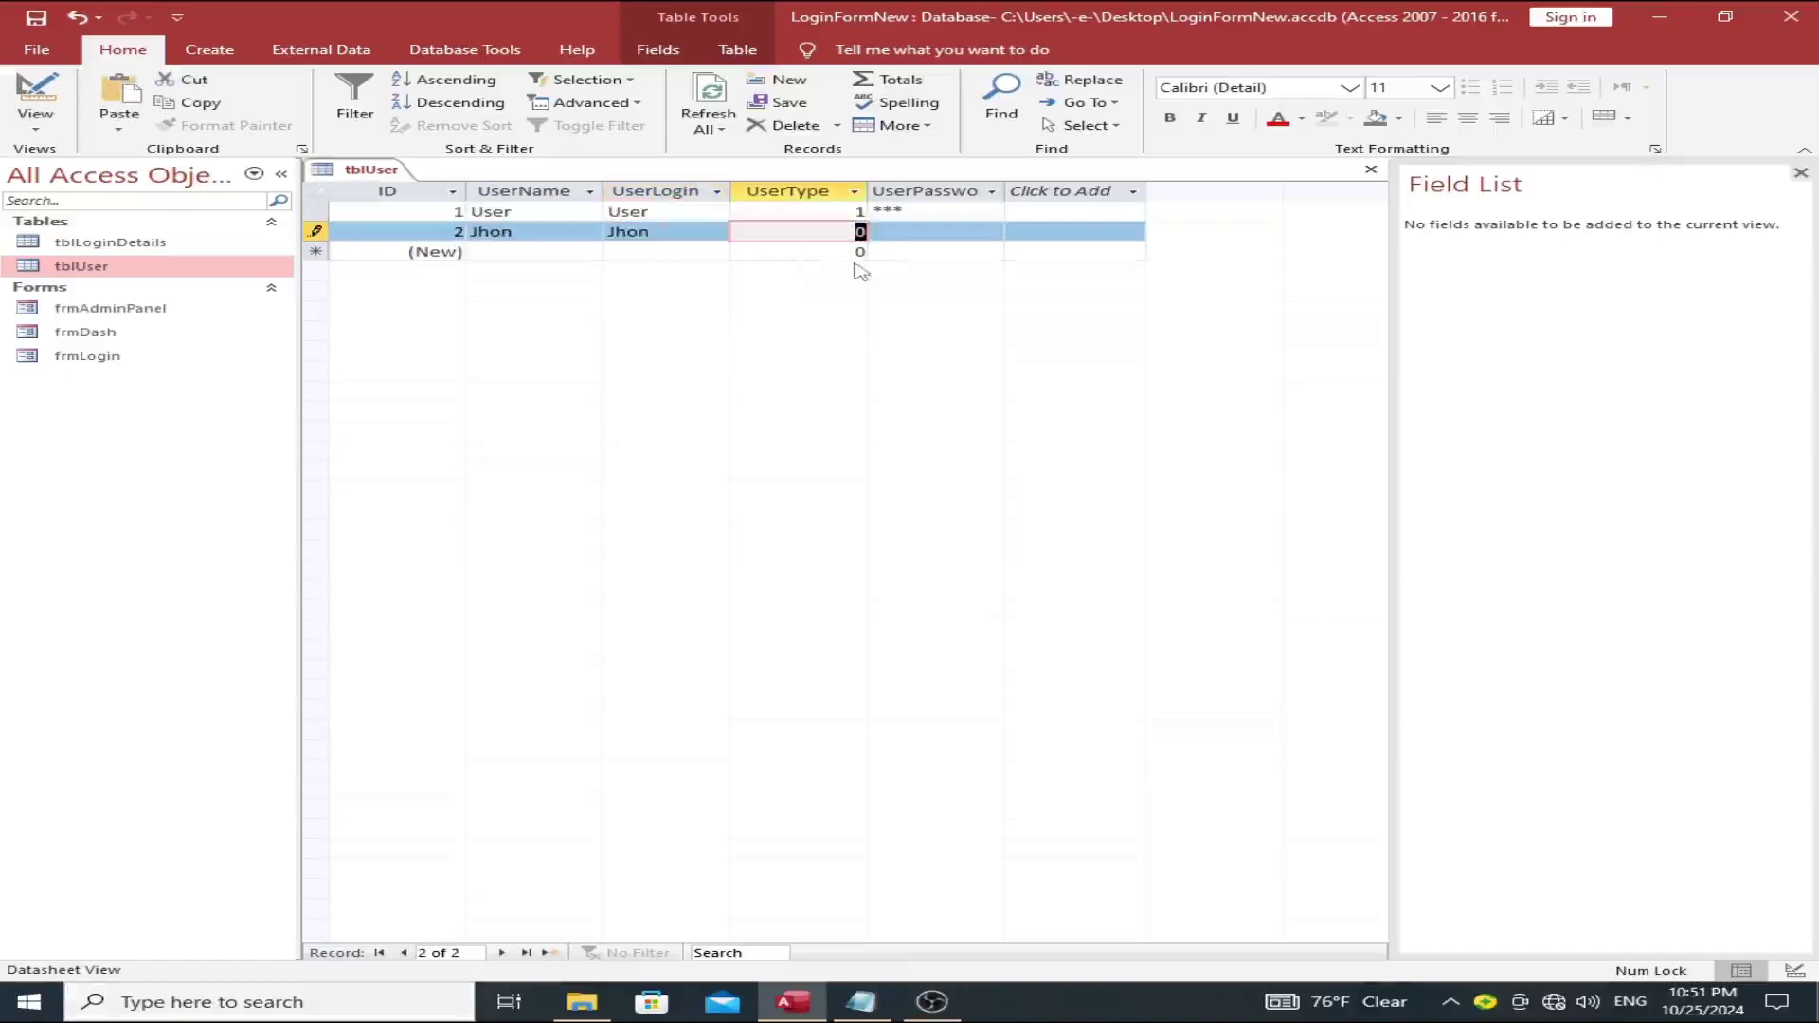
pyautogui.write('2')
pyautogui.click(896, 231)
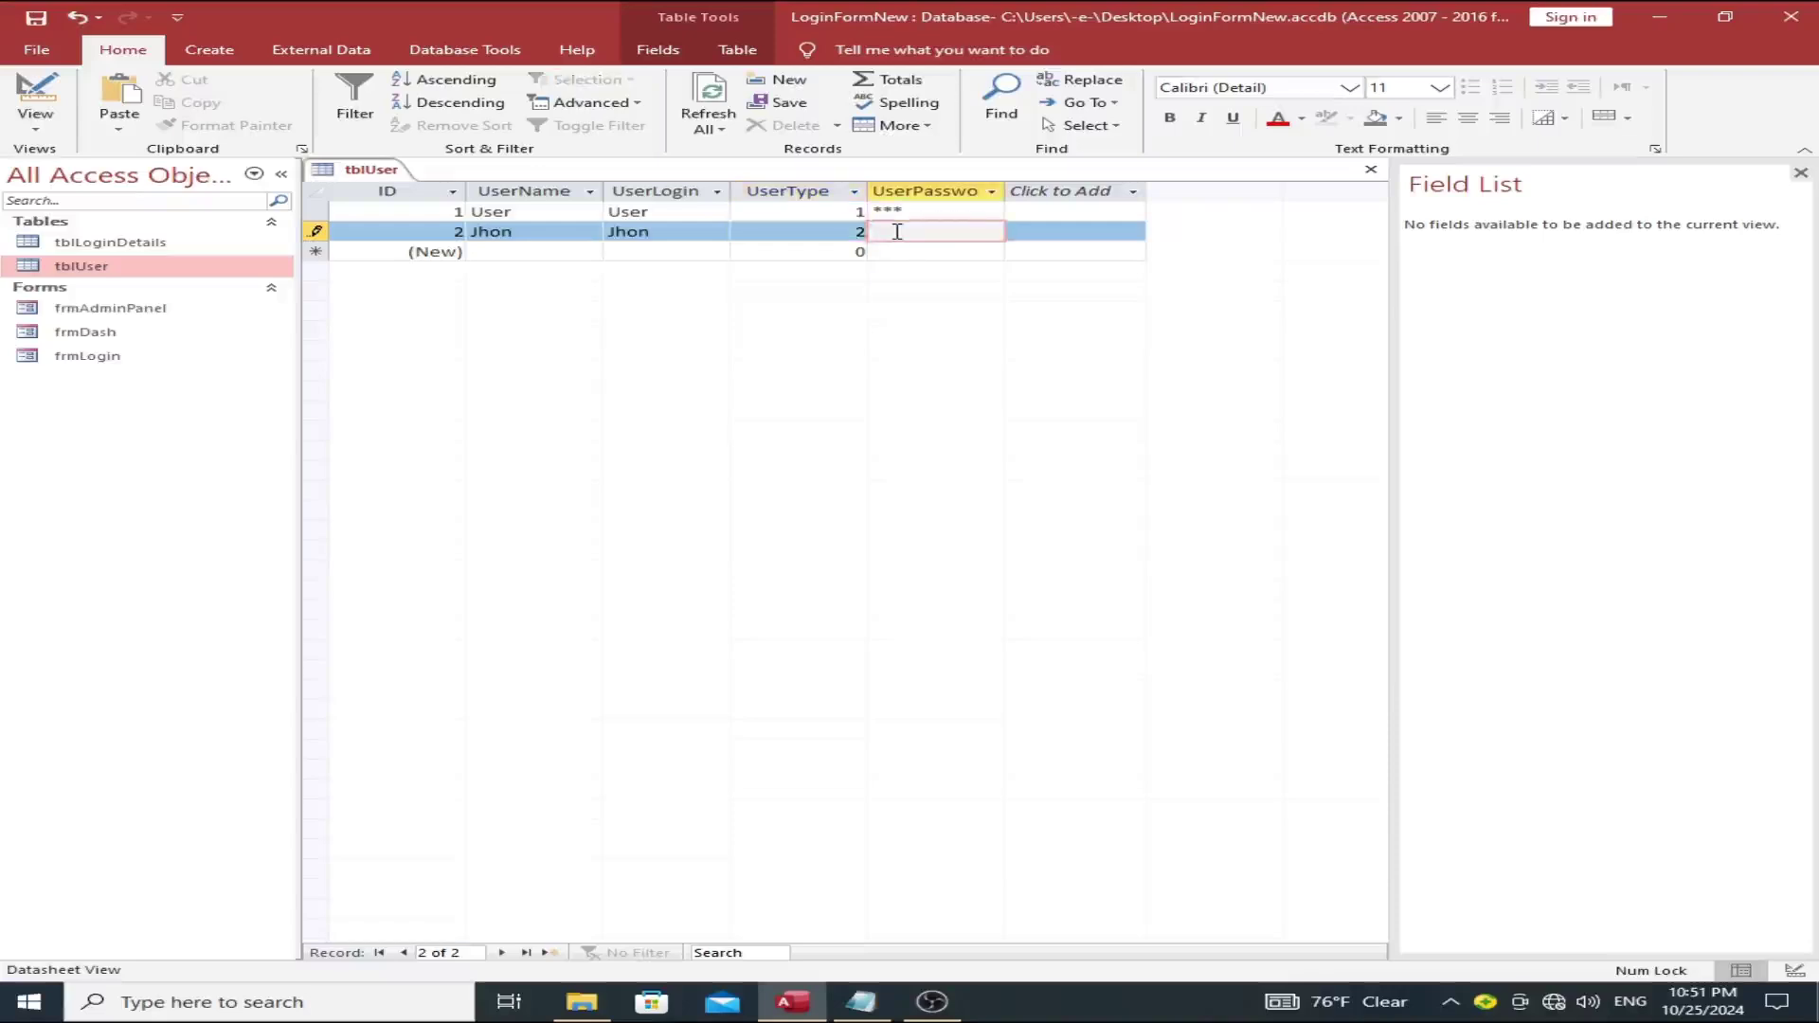
pyautogui.write('***')
pyautogui.click(688, 100)
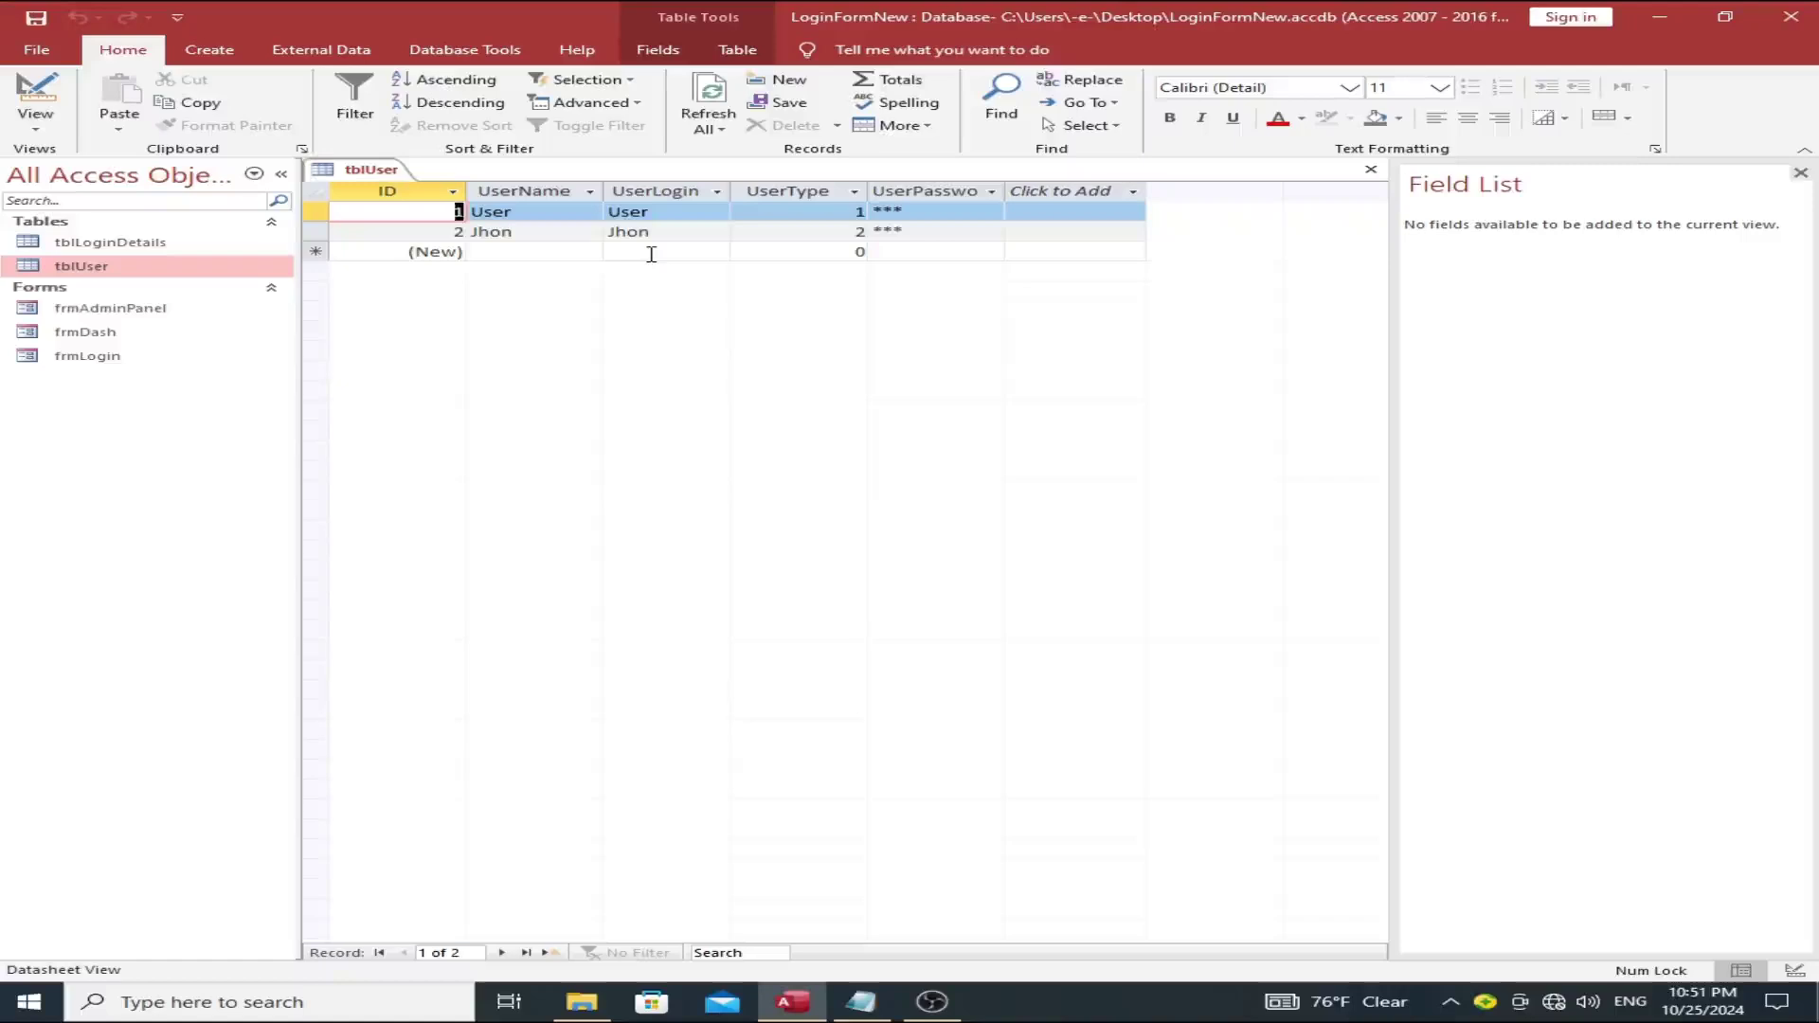
# Step: Close tblUser and save the changes to its layout
pyautogui.rightClick(385, 173)
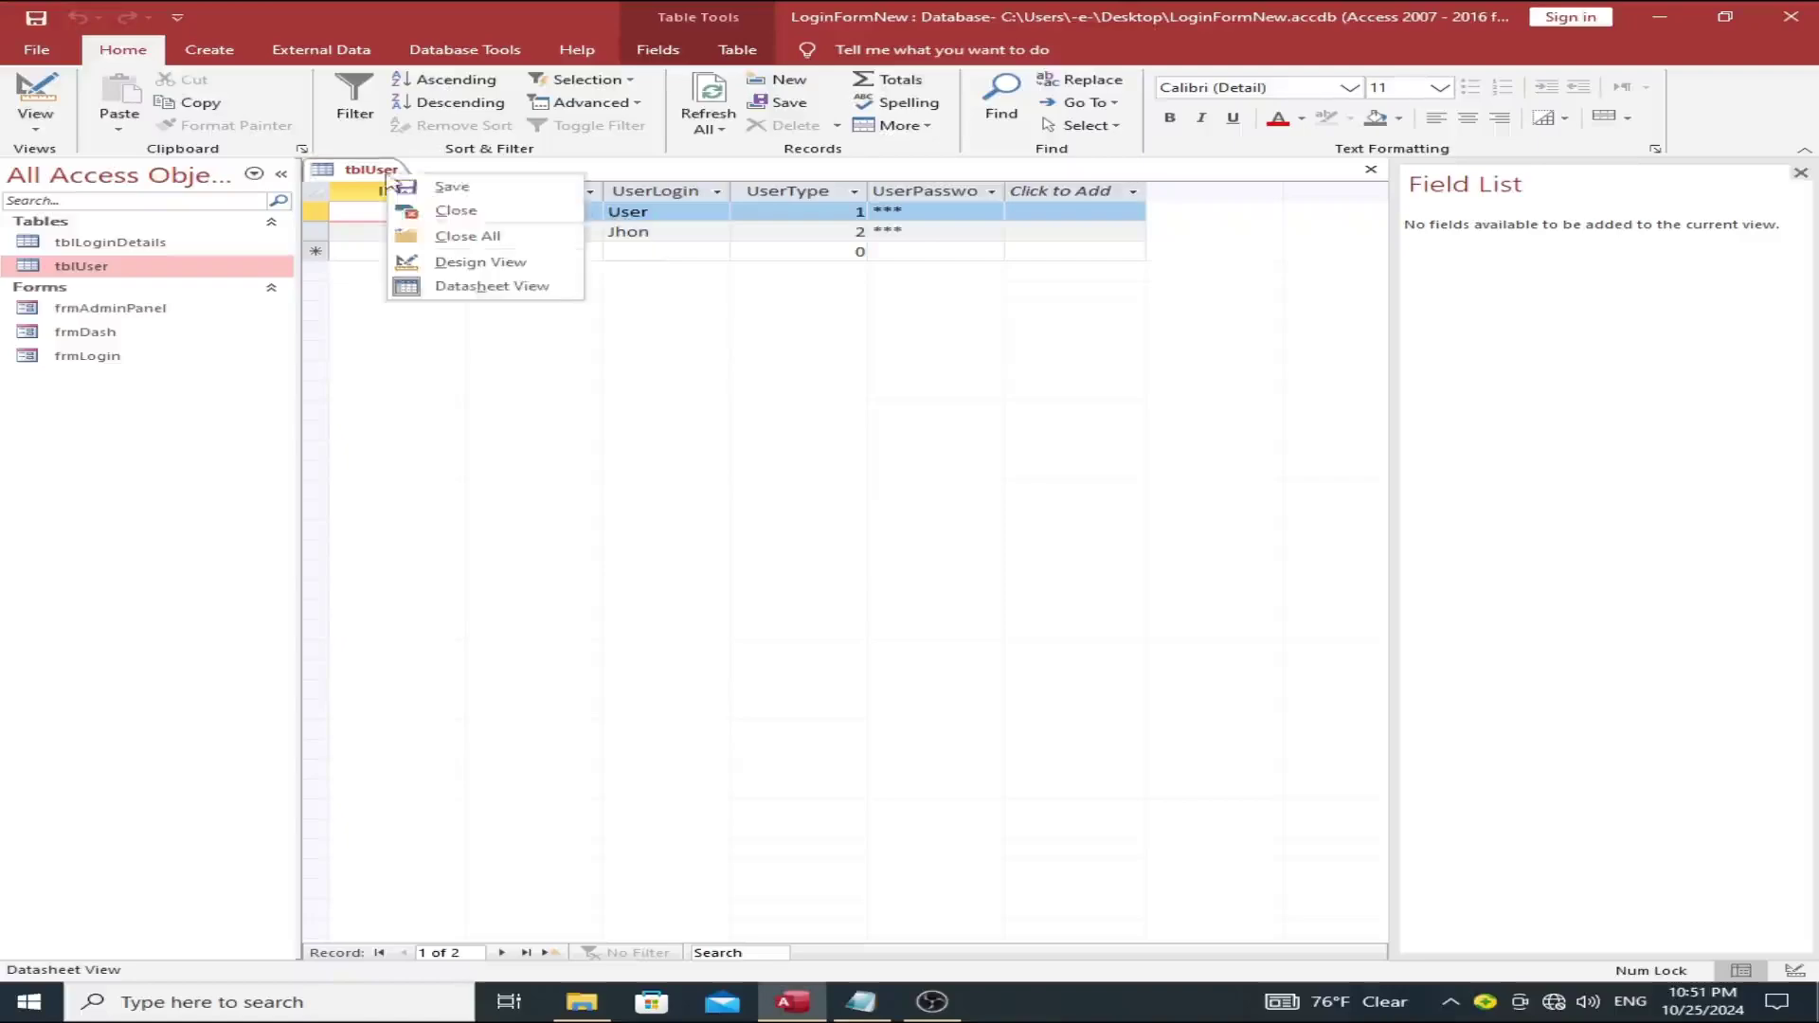
pyautogui.click(428, 211)
pyautogui.click(772, 559)
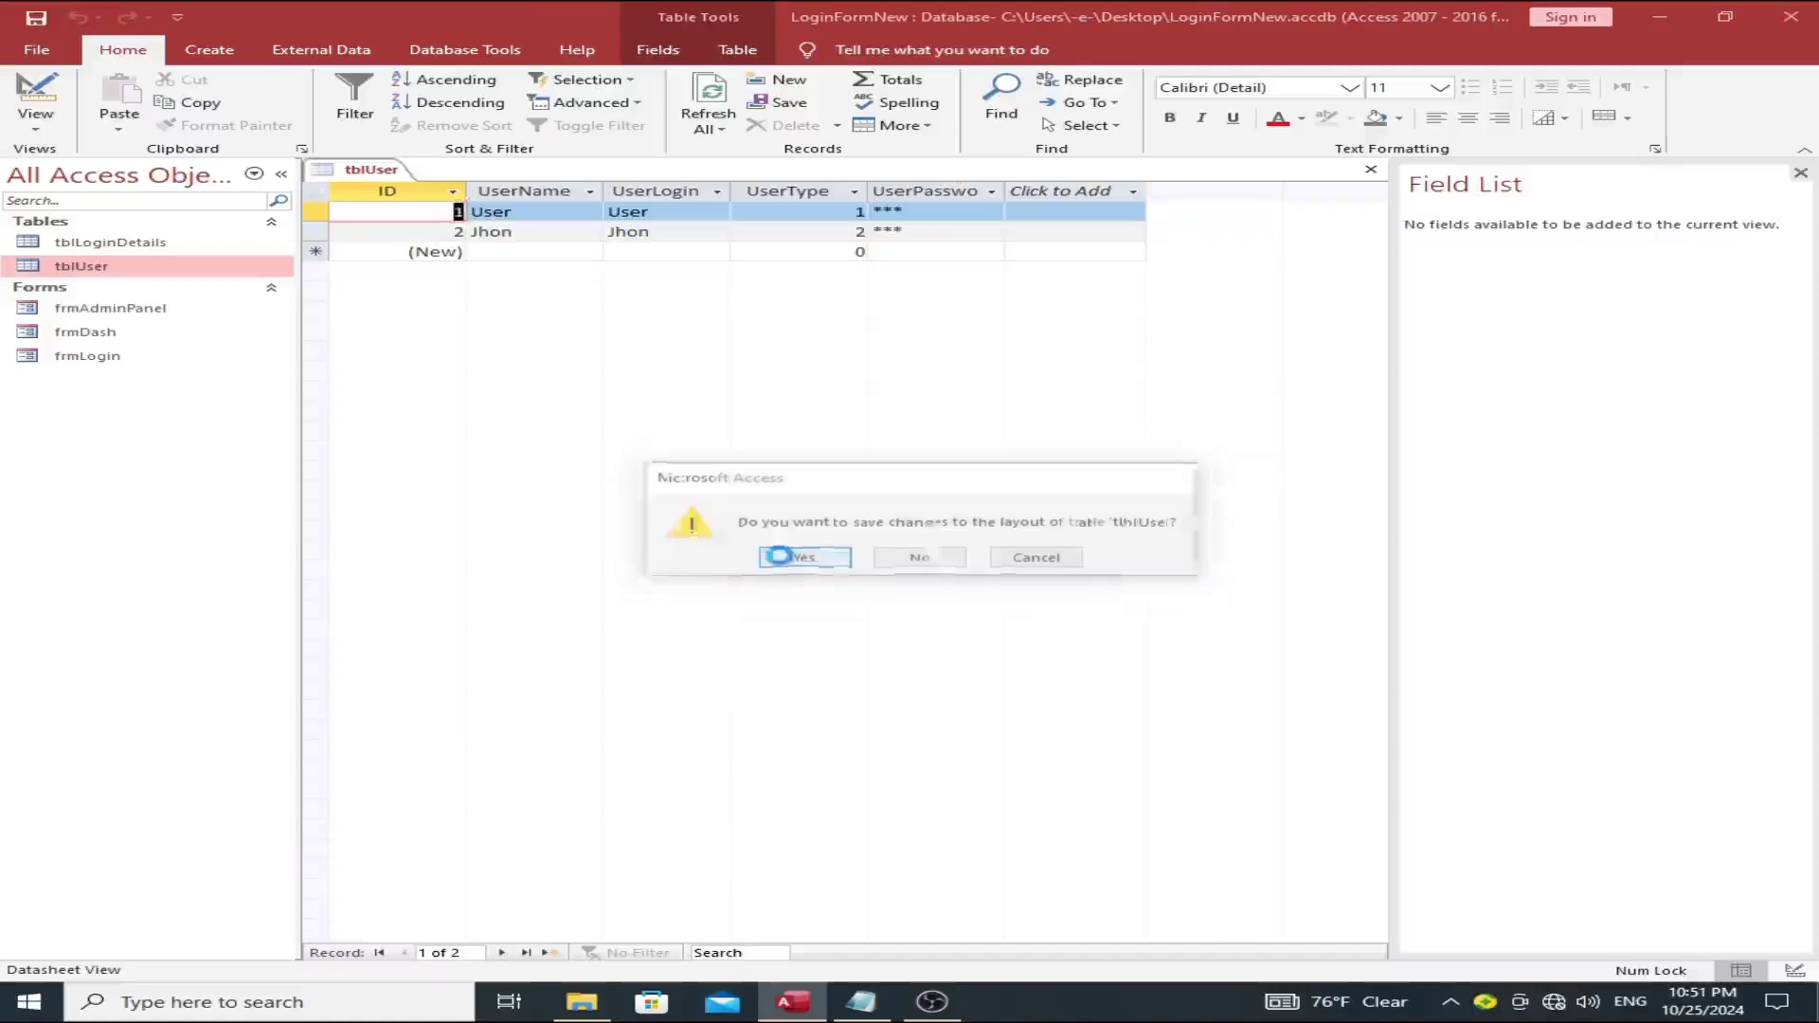
# Step: Open frmLogin in Design View and open the On Click event procedure of its OK button, cmdEnter, in the code editor
pyautogui.doubleClick(169, 363)
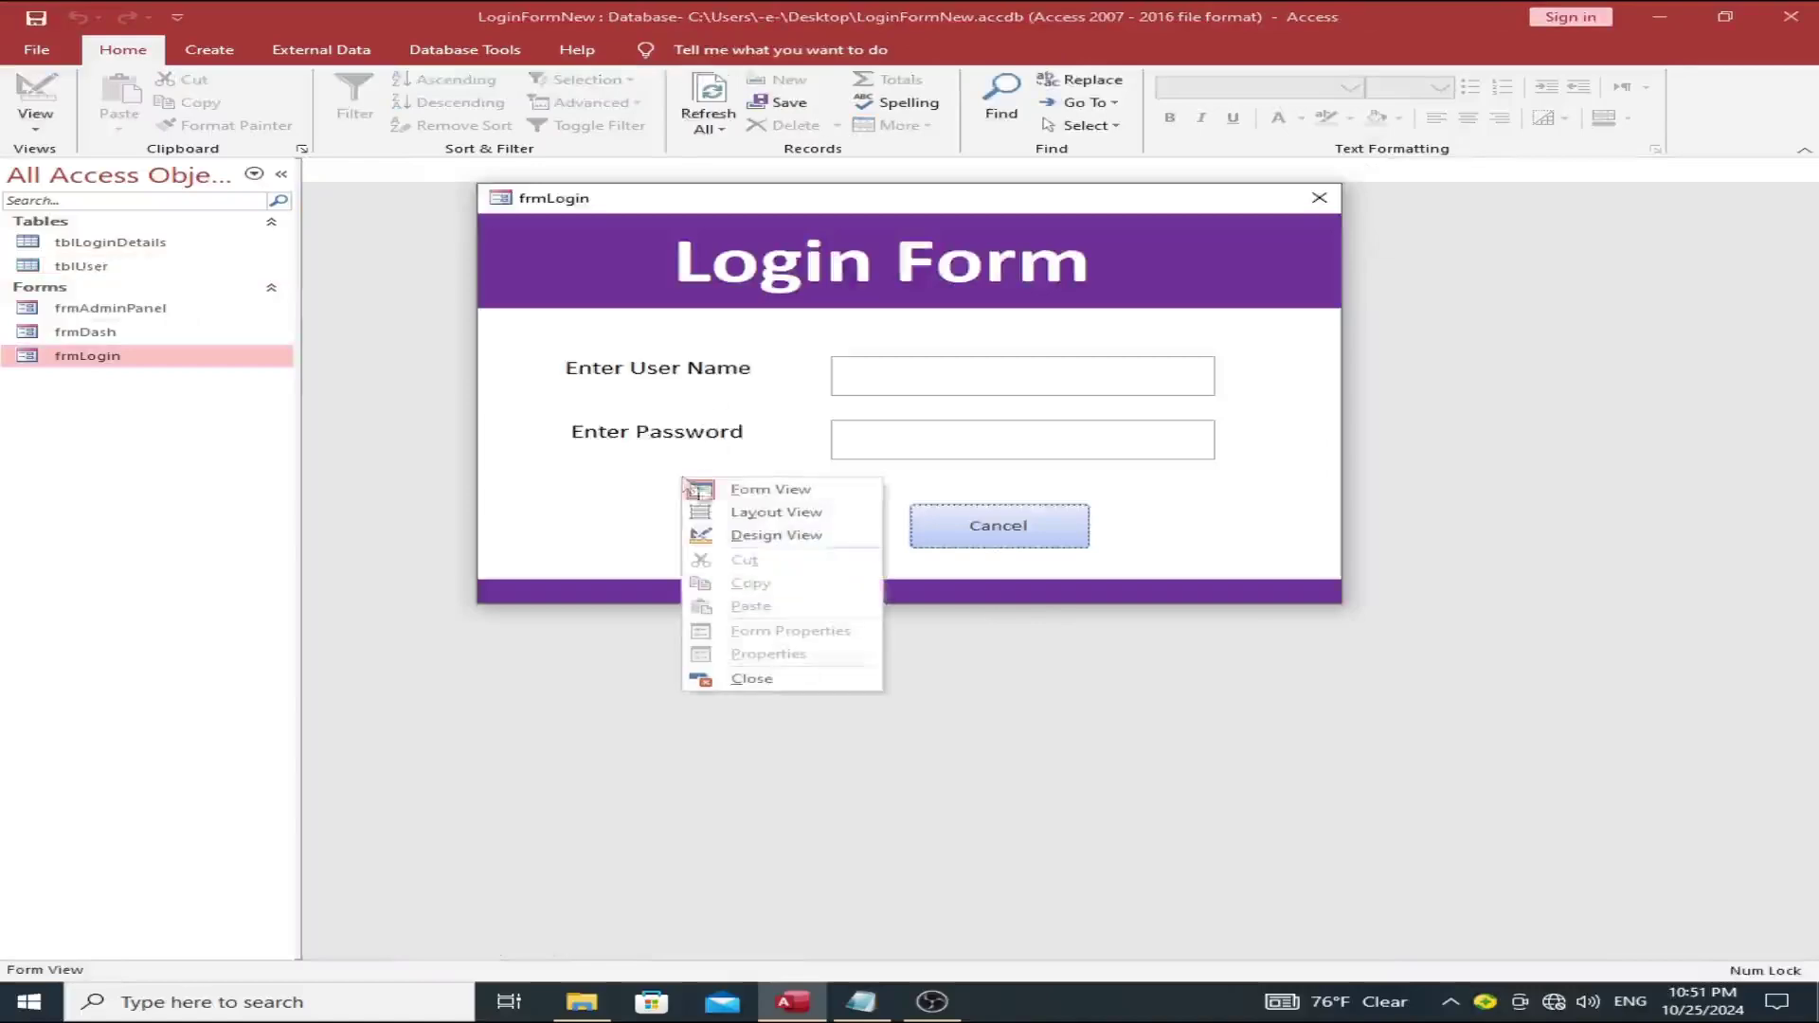
pyautogui.click(756, 538)
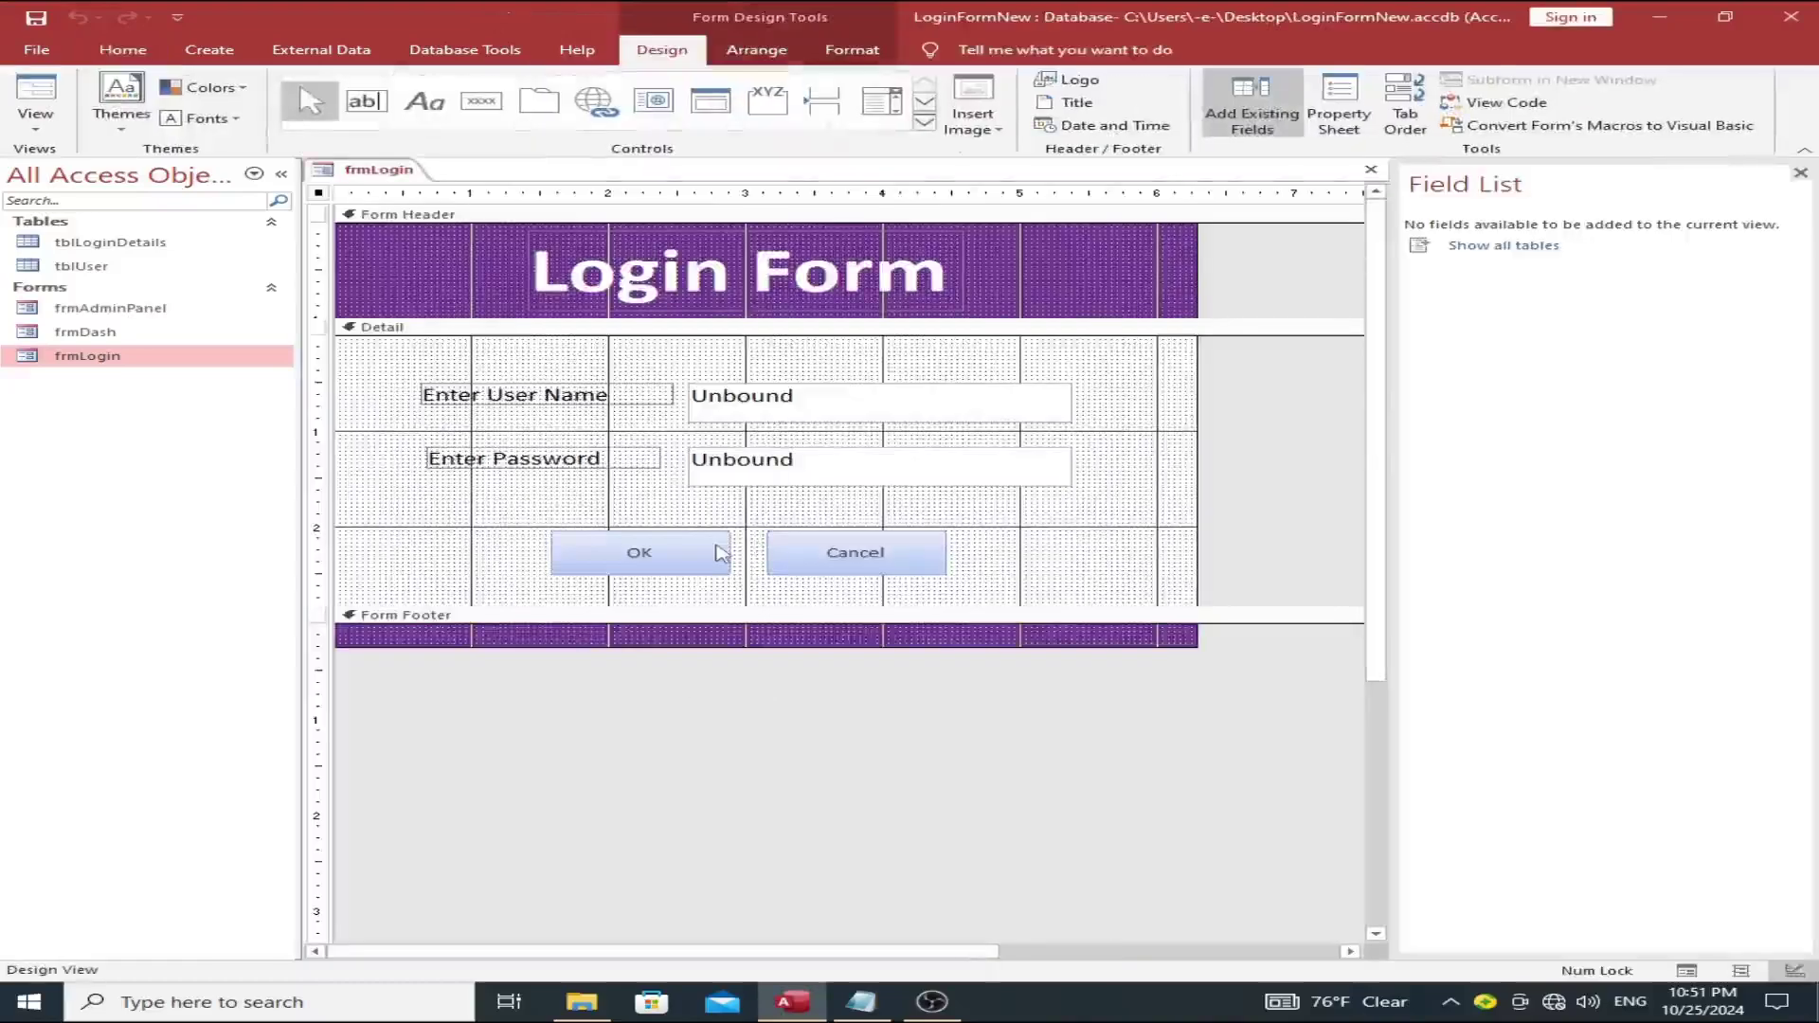
pyautogui.click(720, 553)
pyautogui.rightClick(720, 554)
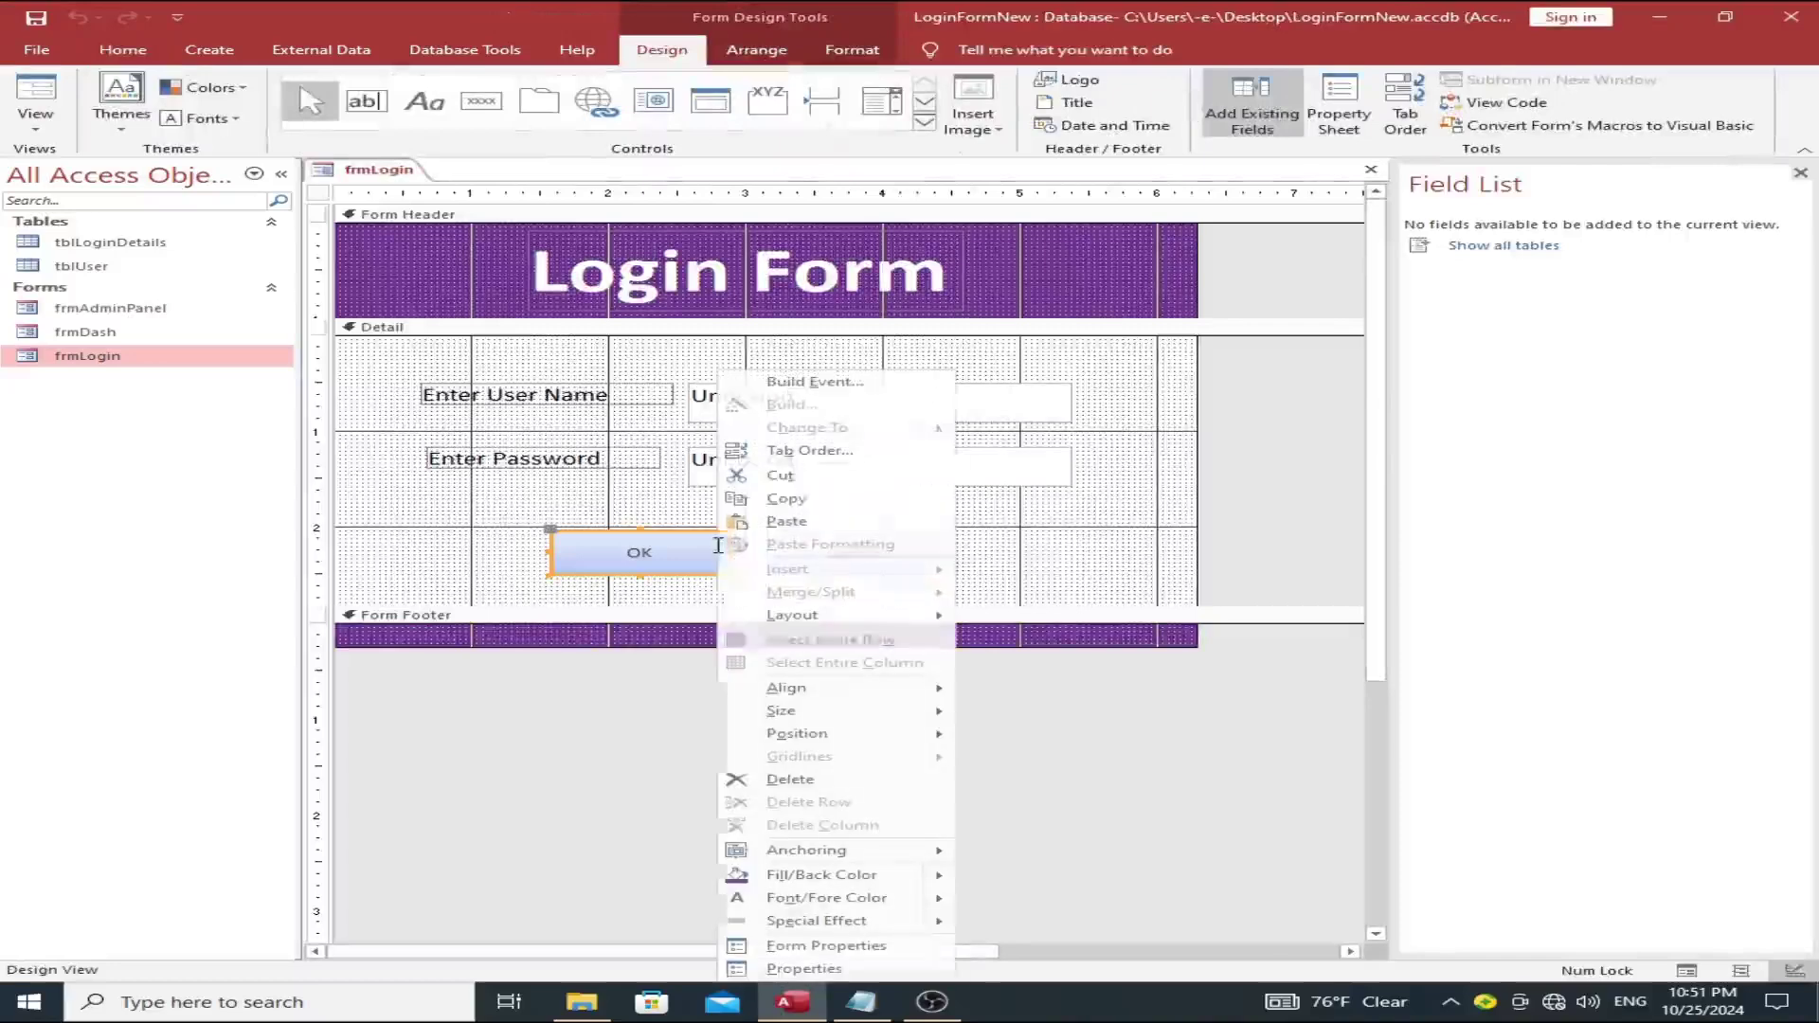
pyautogui.click(813, 380)
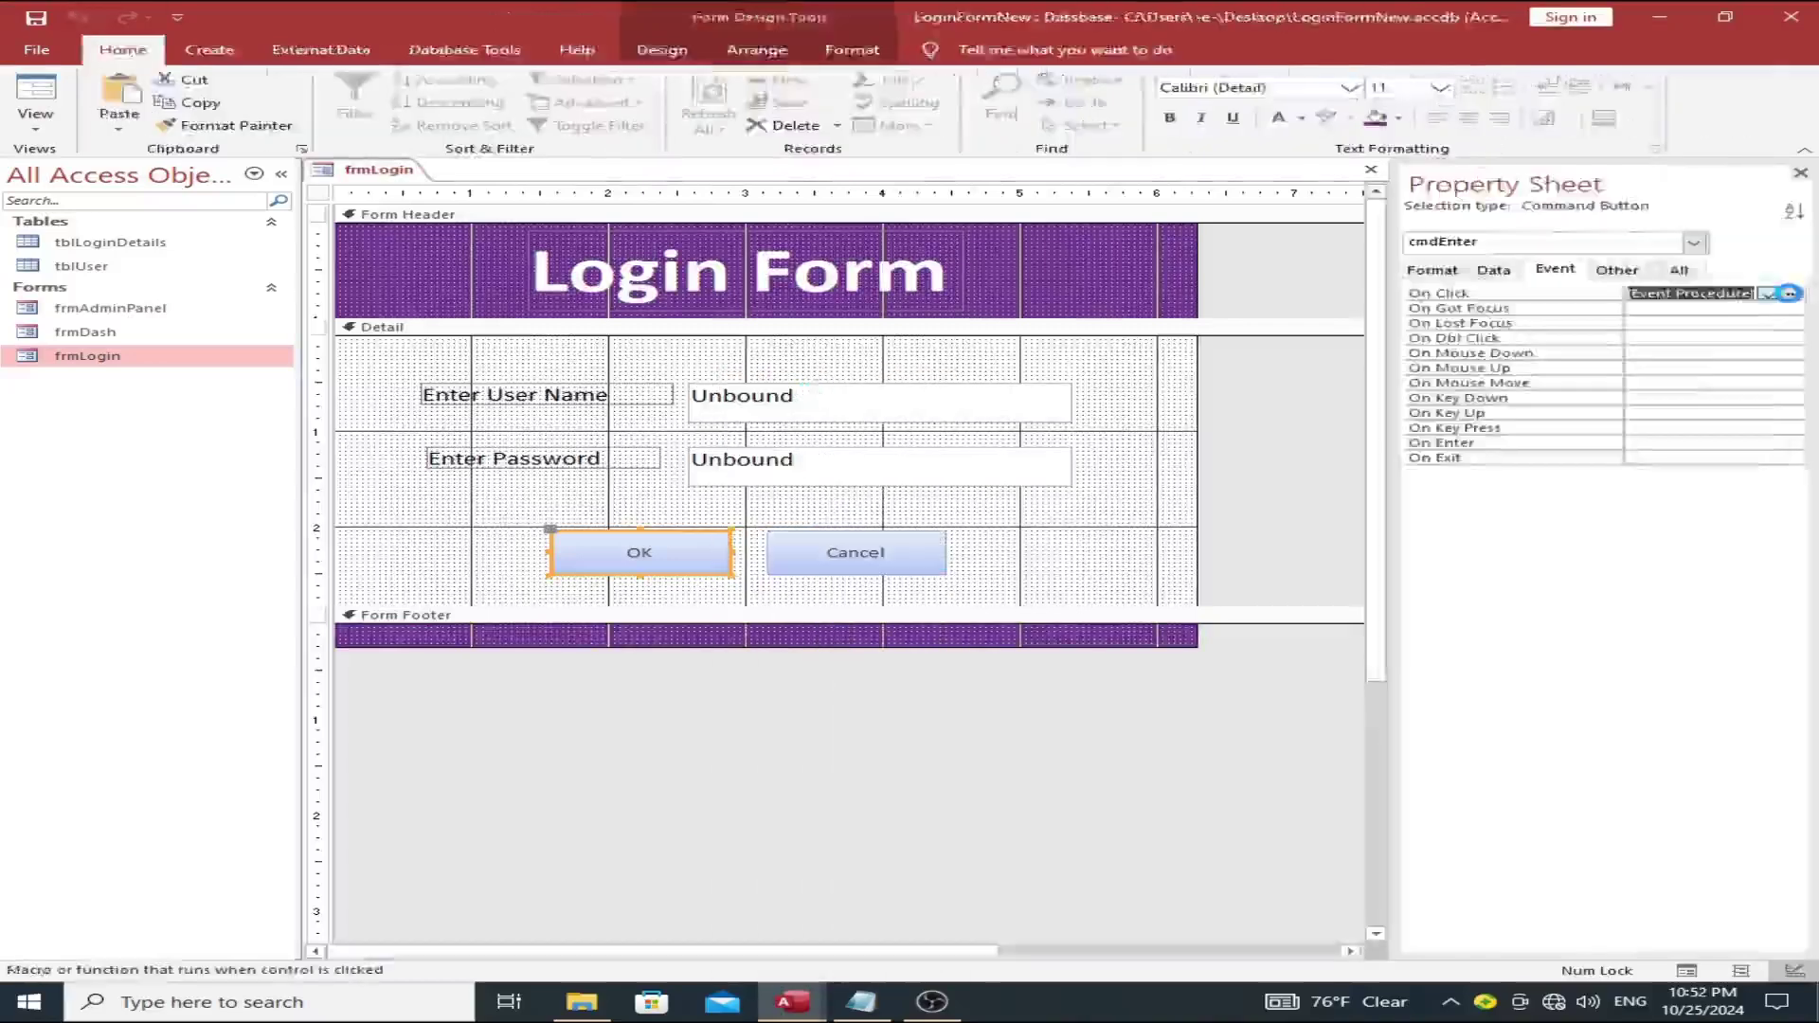
pyautogui.click(1788, 292)
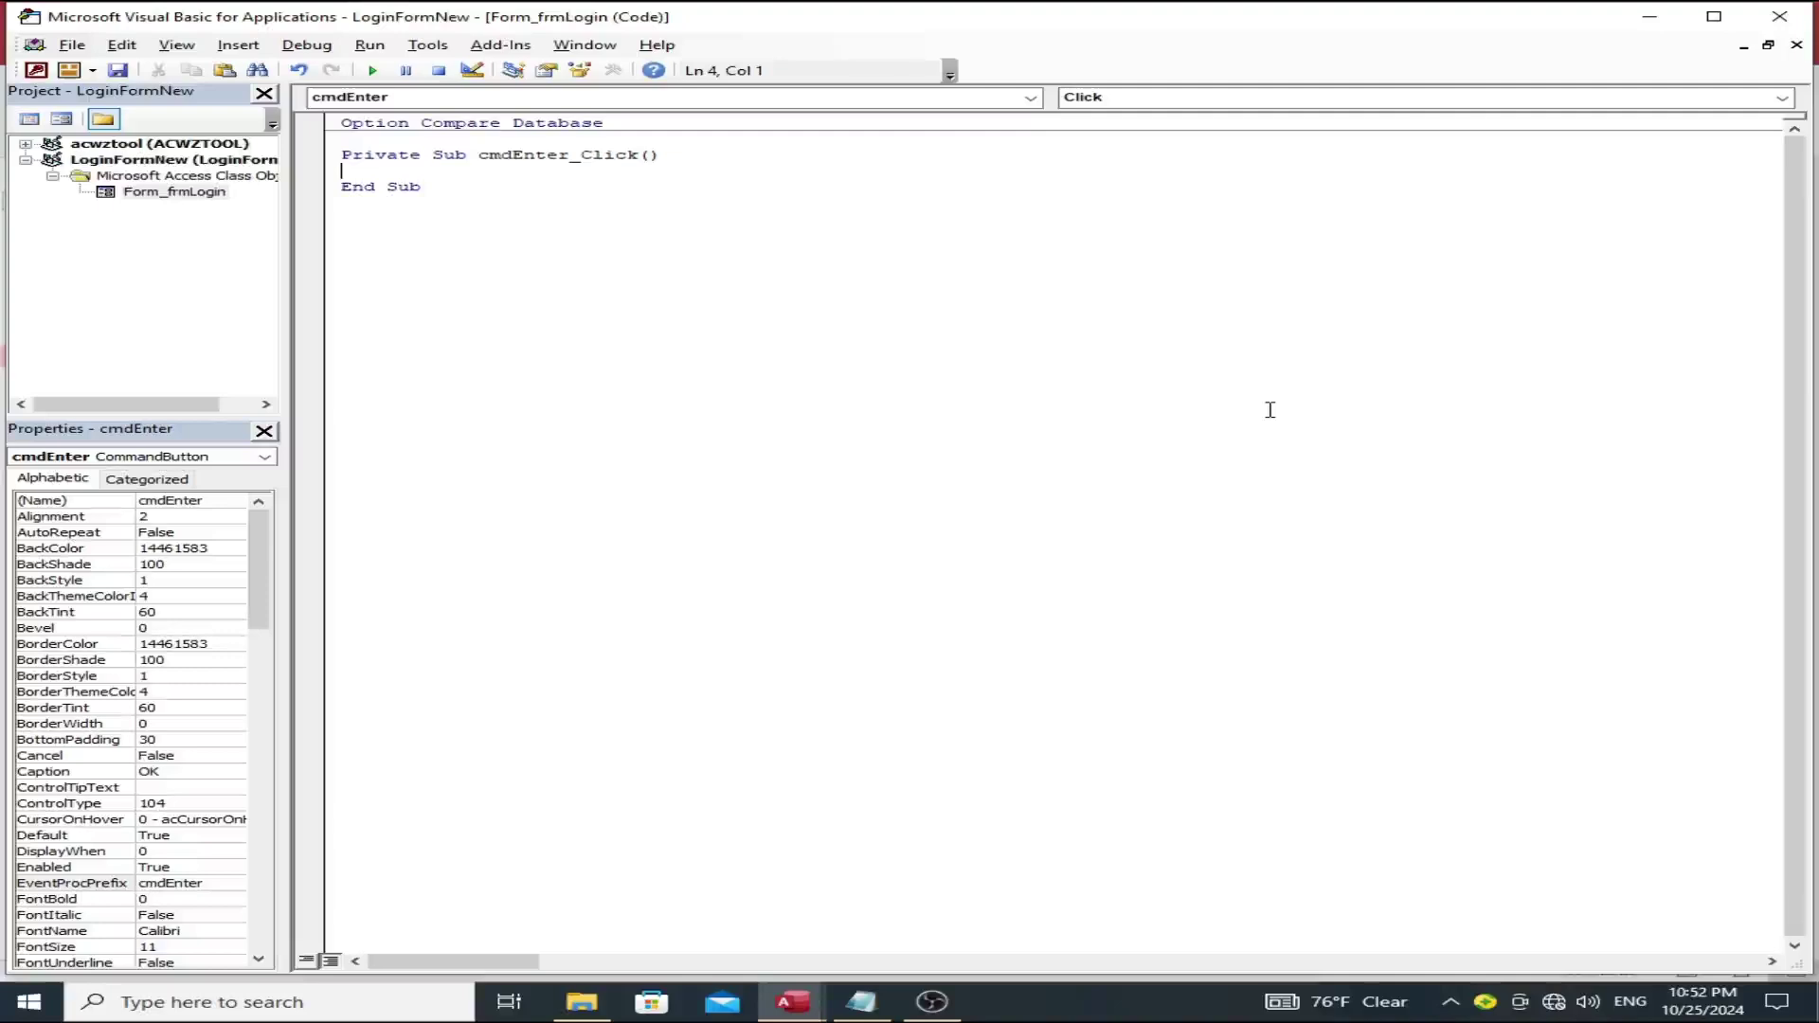
# Step: Copy the login-check code from the Login Form Code file in Notepad and paste it into cmdEnter_Click in the Visual Basic editor
pyautogui.click(878, 1010)
pyautogui.scroll(9, 624, 670)
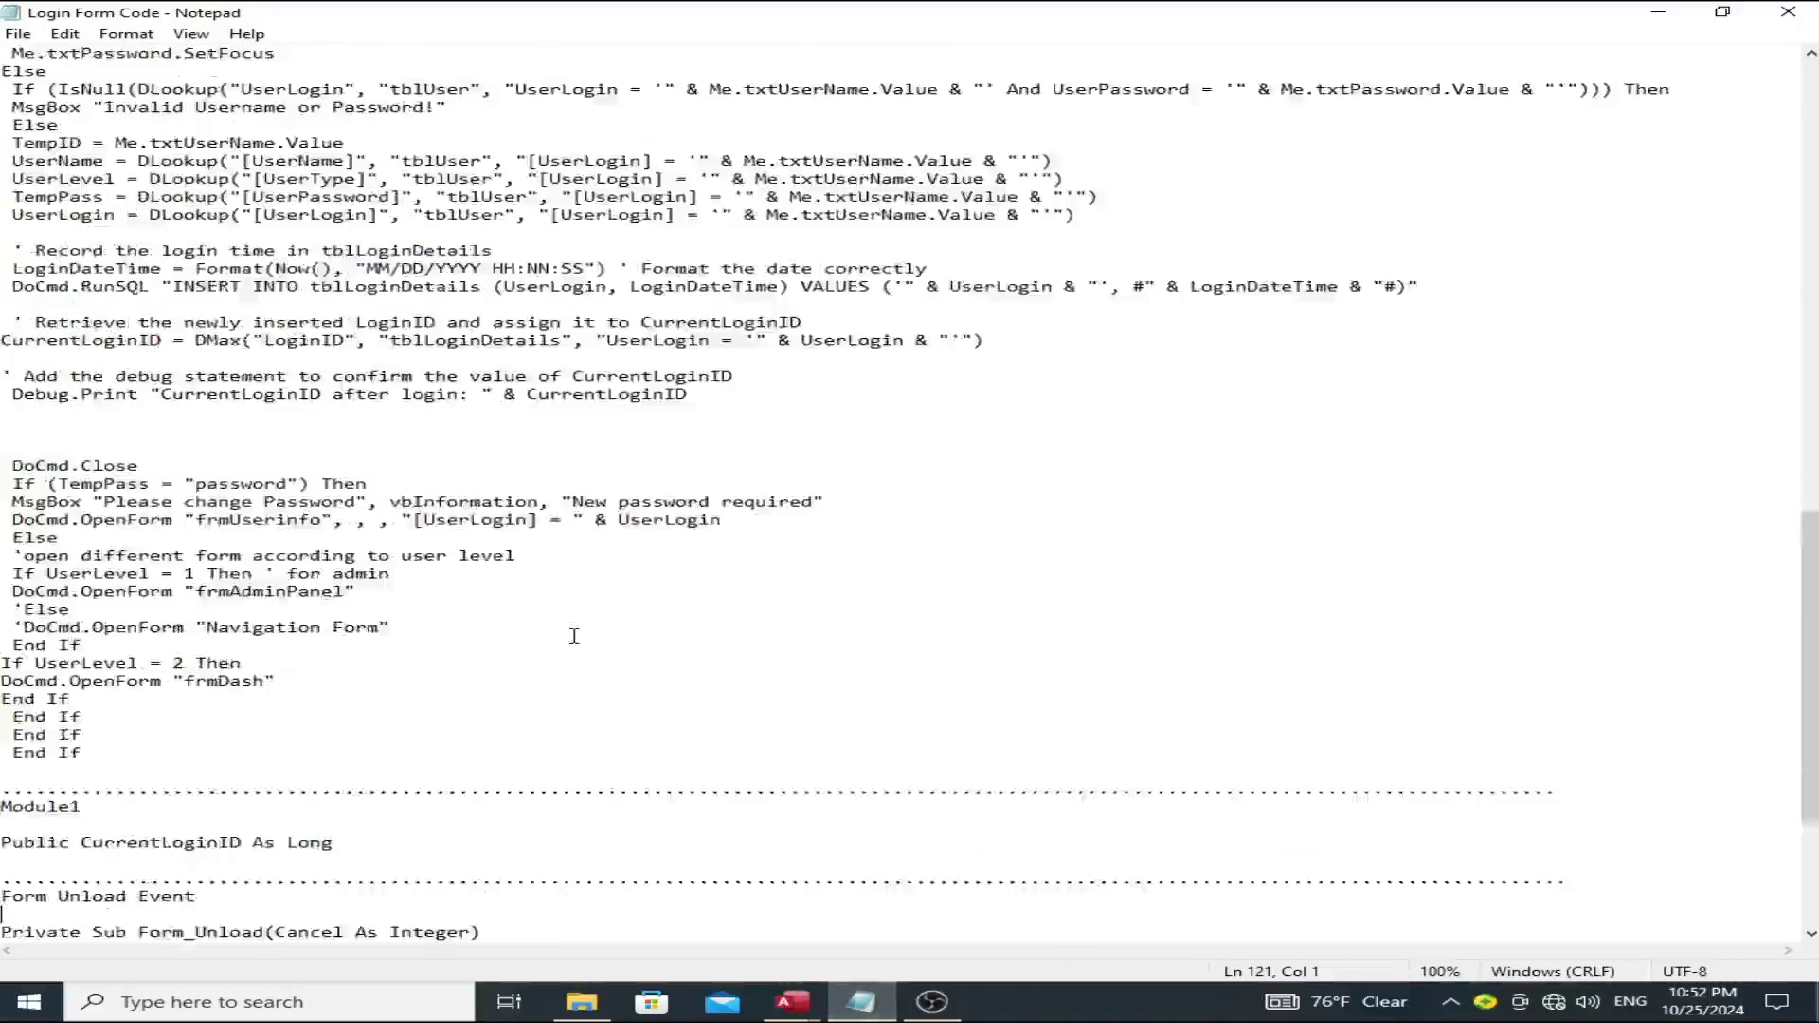
pyautogui.scroll(-15, 624, 670)
pyautogui.scroll(8, 624, 670)
pyautogui.moveTo(9, 57); pyautogui.dragTo(491, 821)
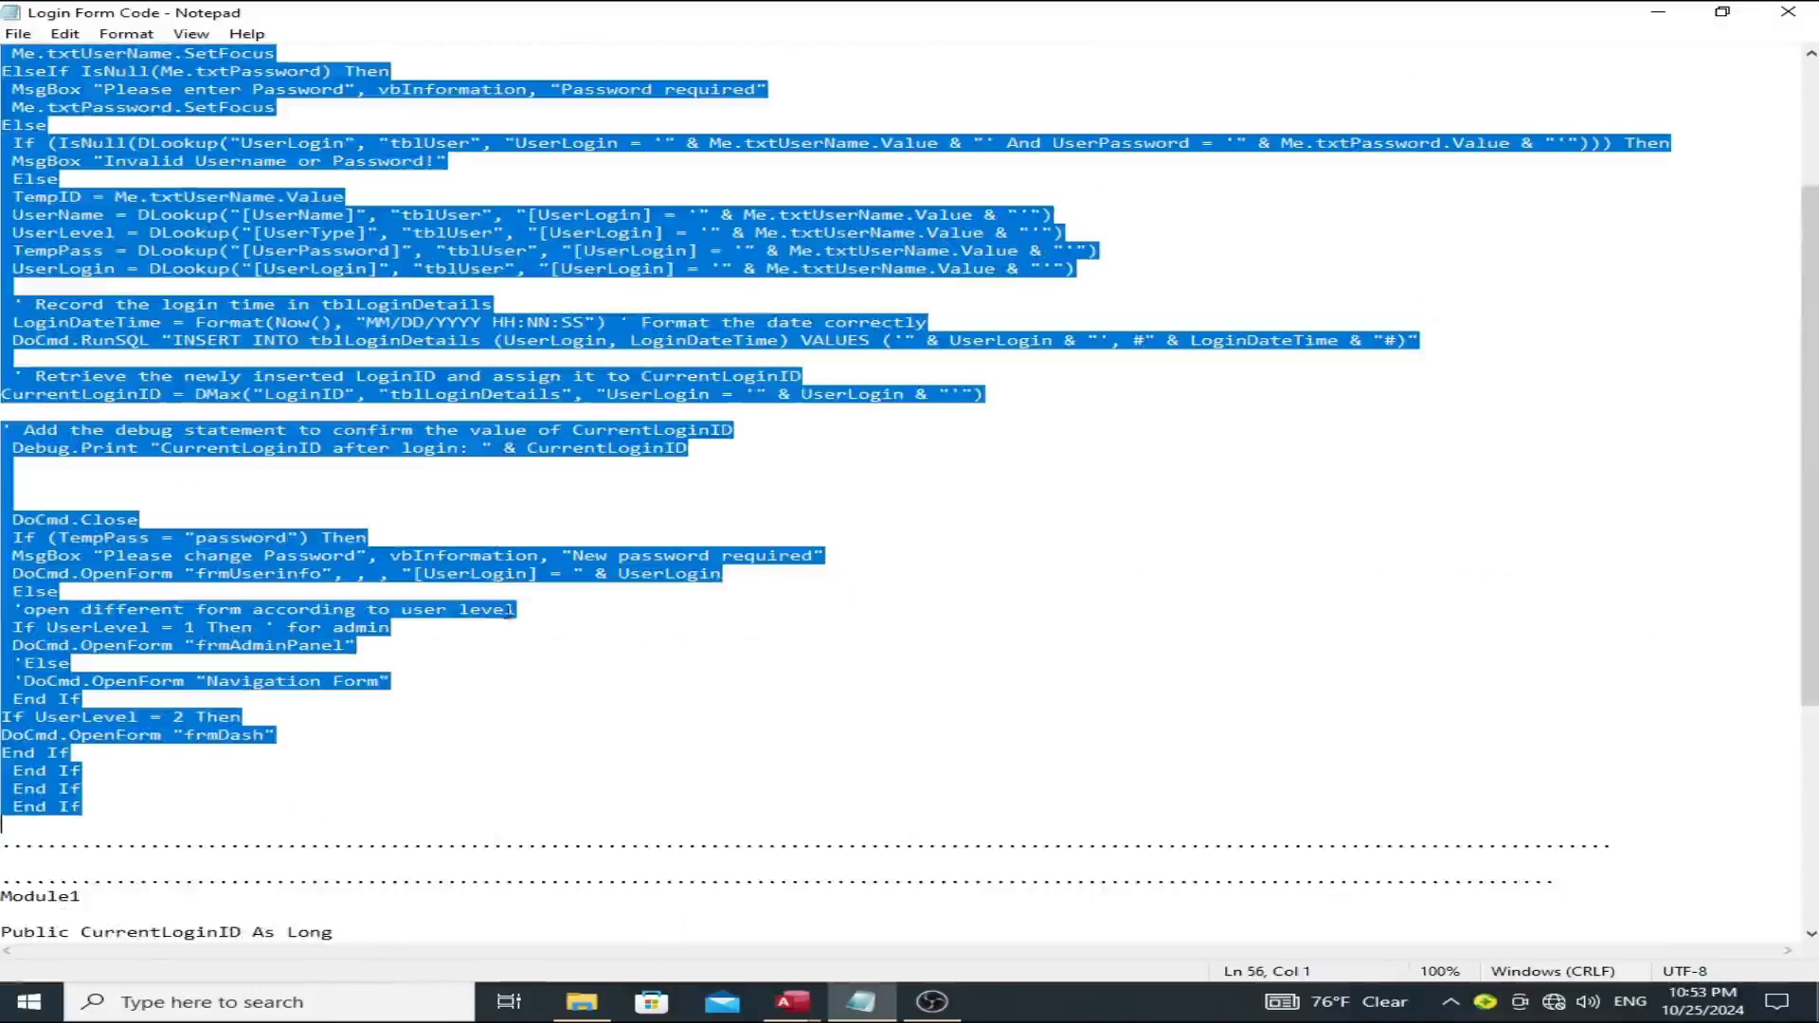
pyautogui.click(792, 1002)
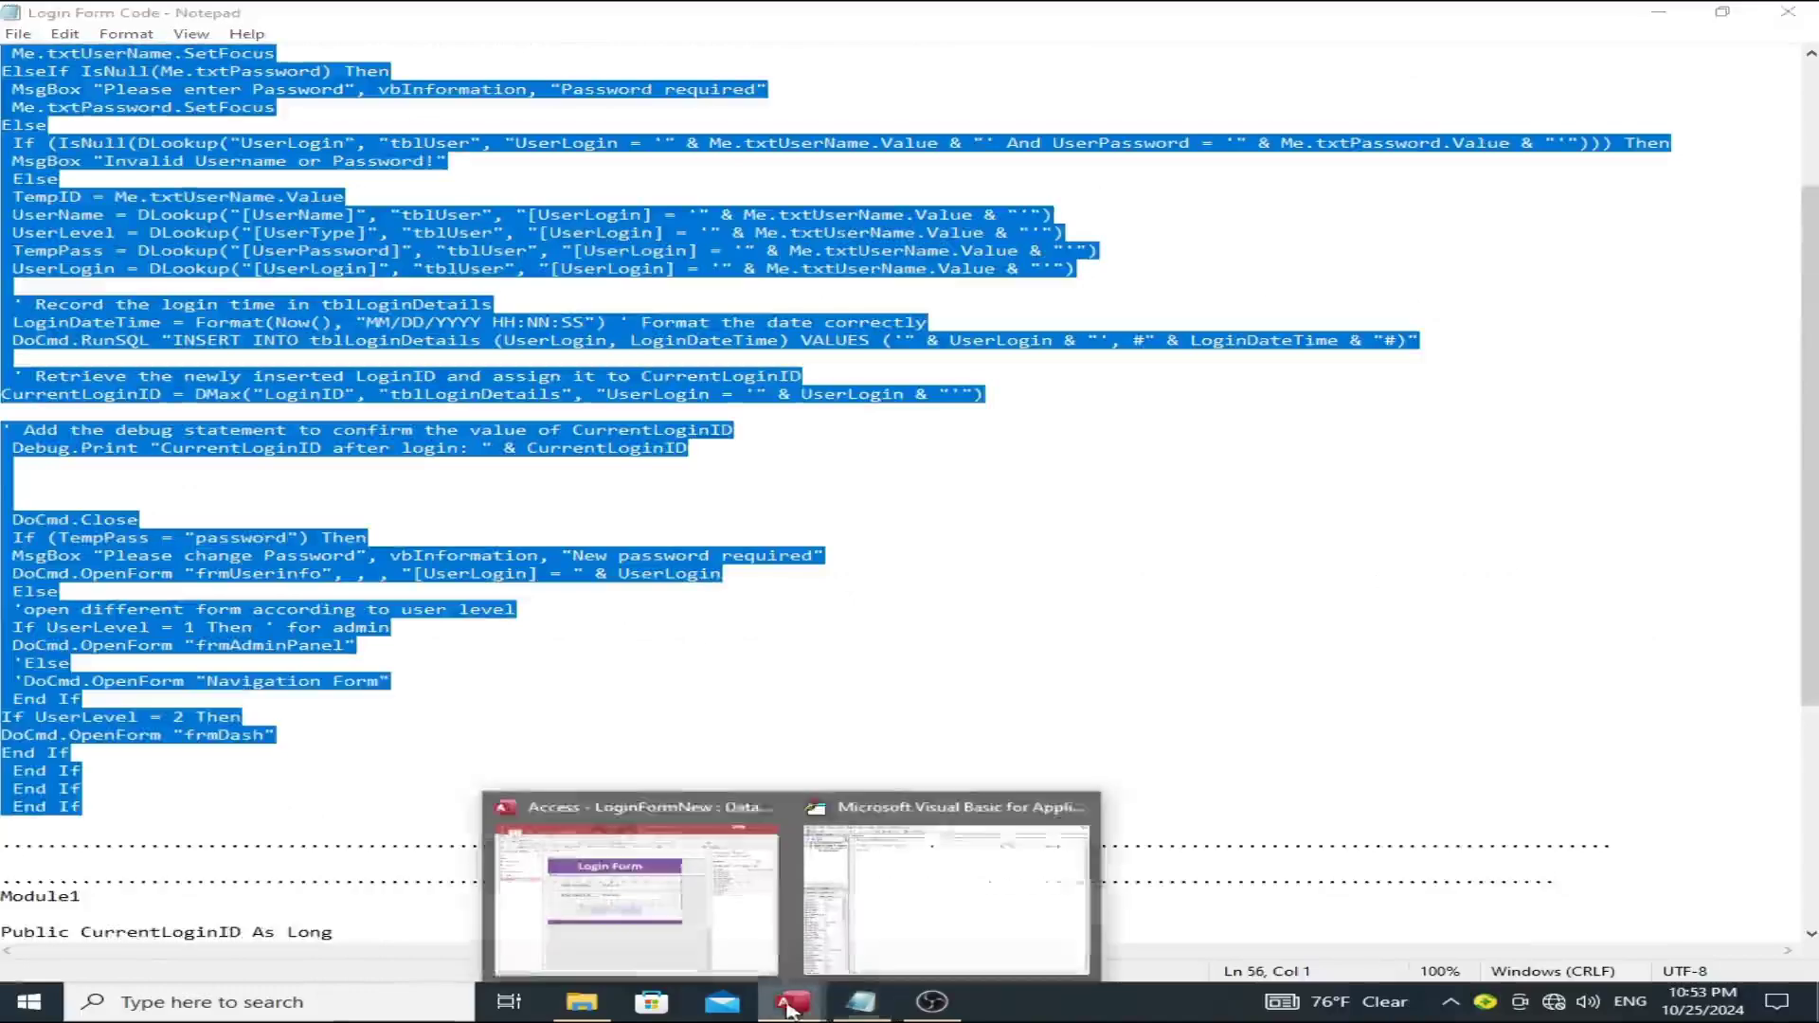
pyautogui.click(881, 889)
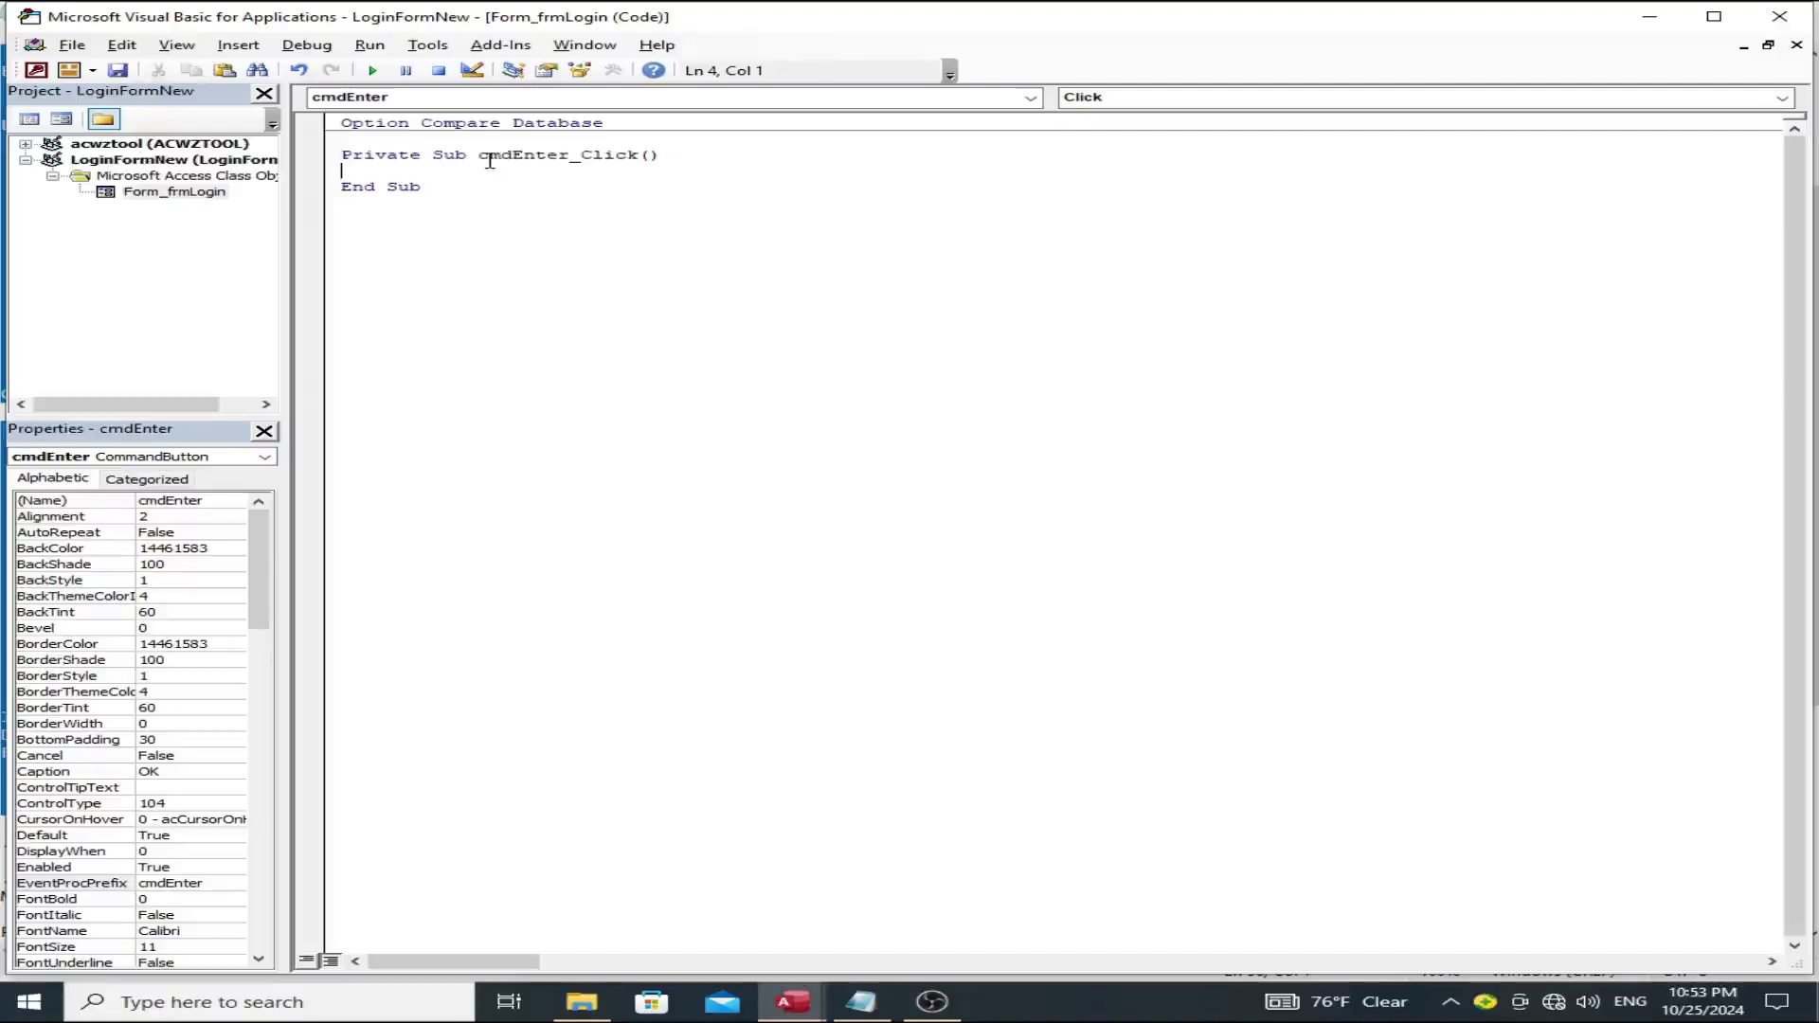
pyautogui.hotkey('ctrl', 'v')
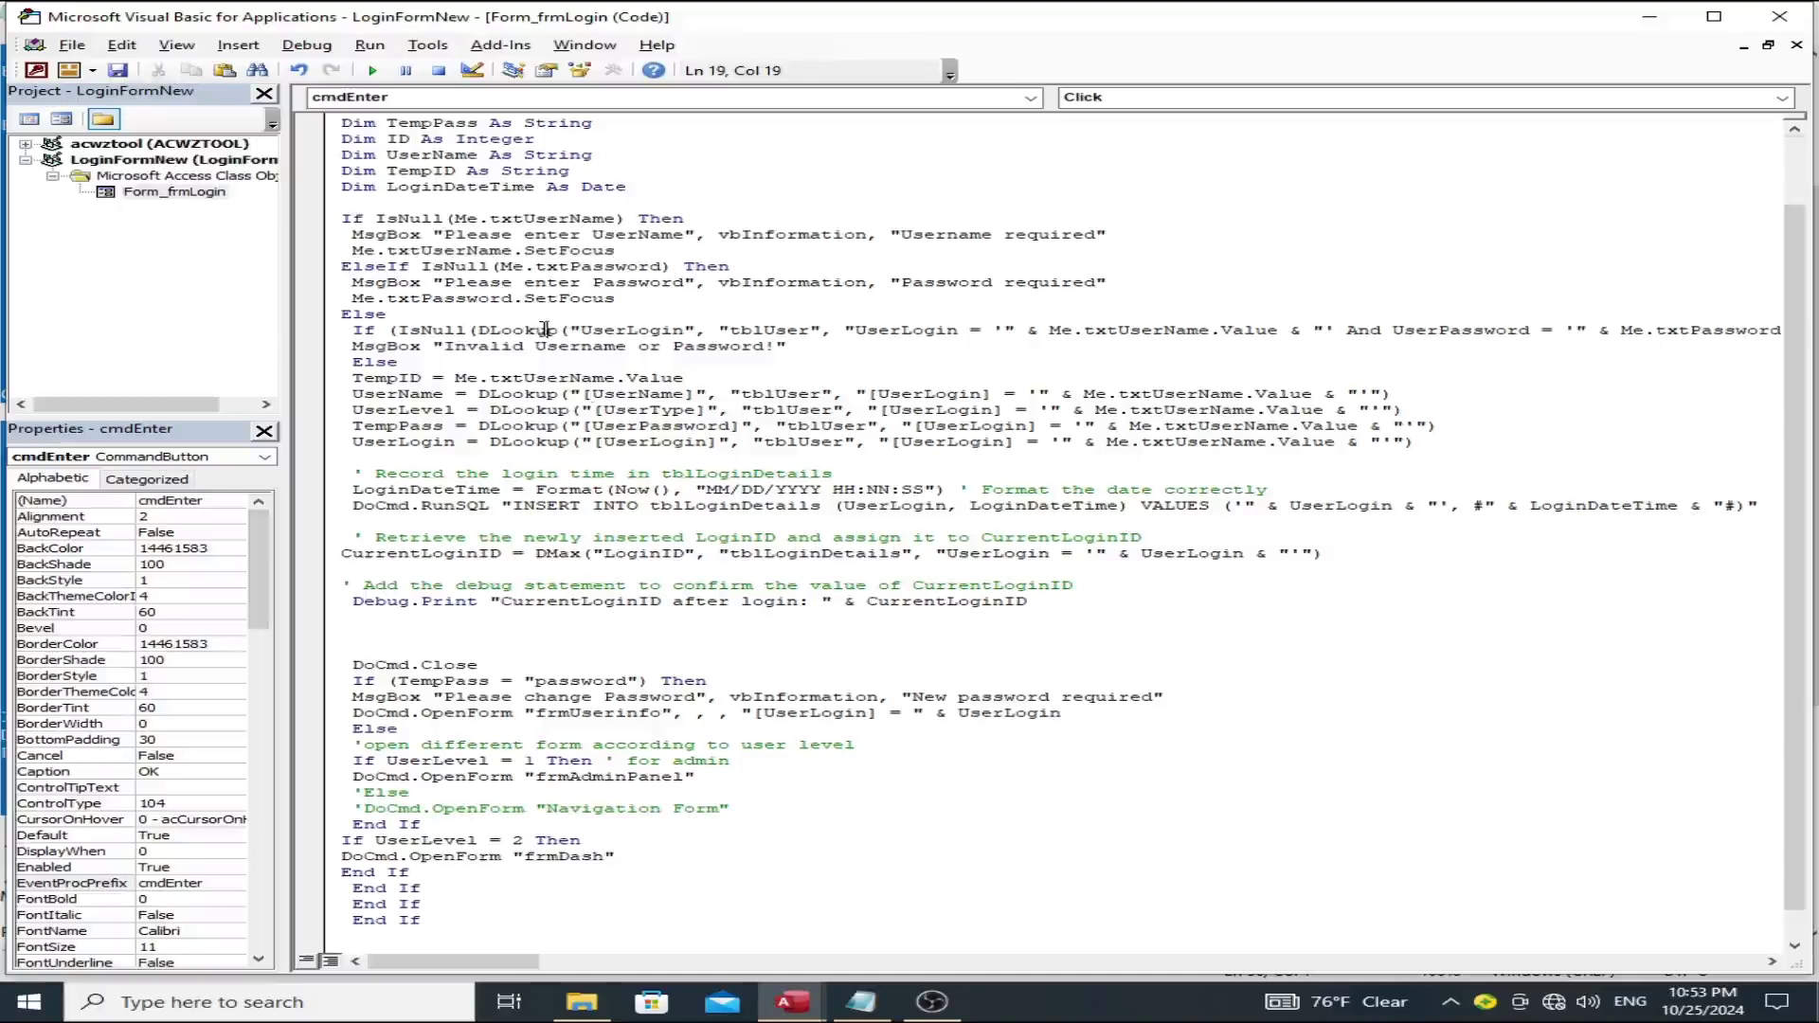
pyautogui.click(584, 410)
pyautogui.scroll(-1, 585, 409)
pyautogui.scroll(2, 584, 409)
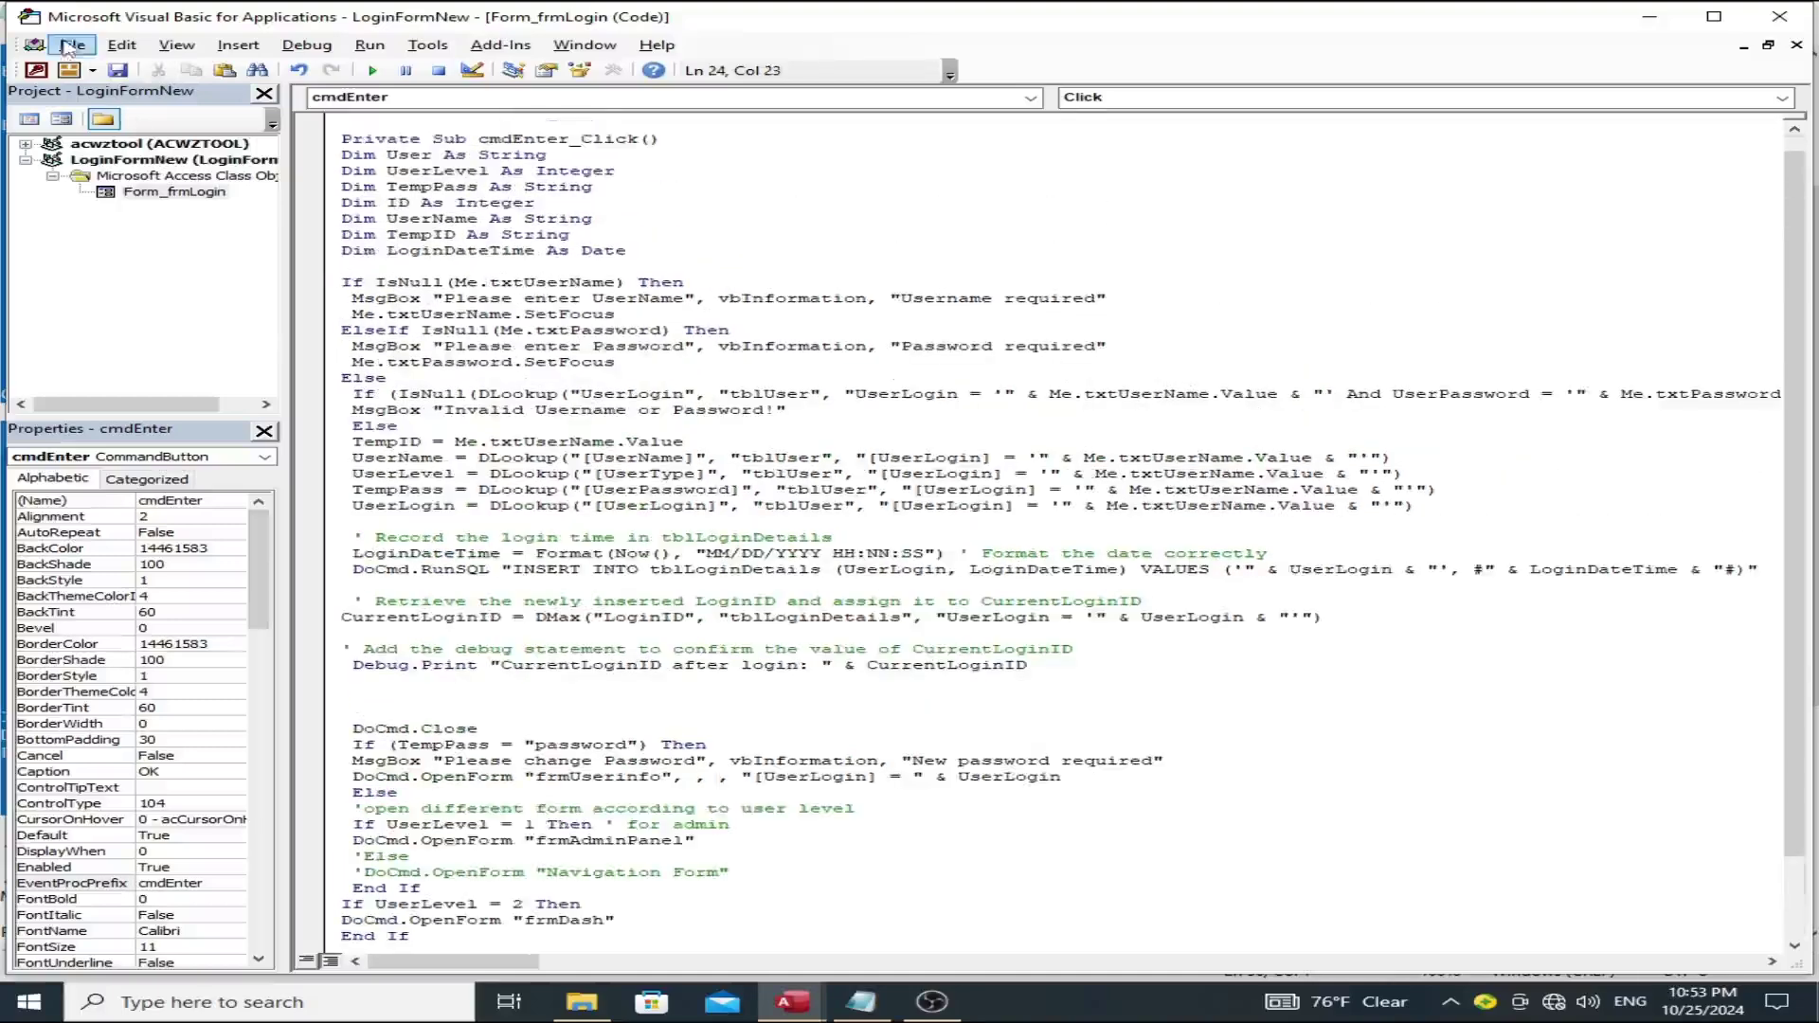
pyautogui.click(797, 299)
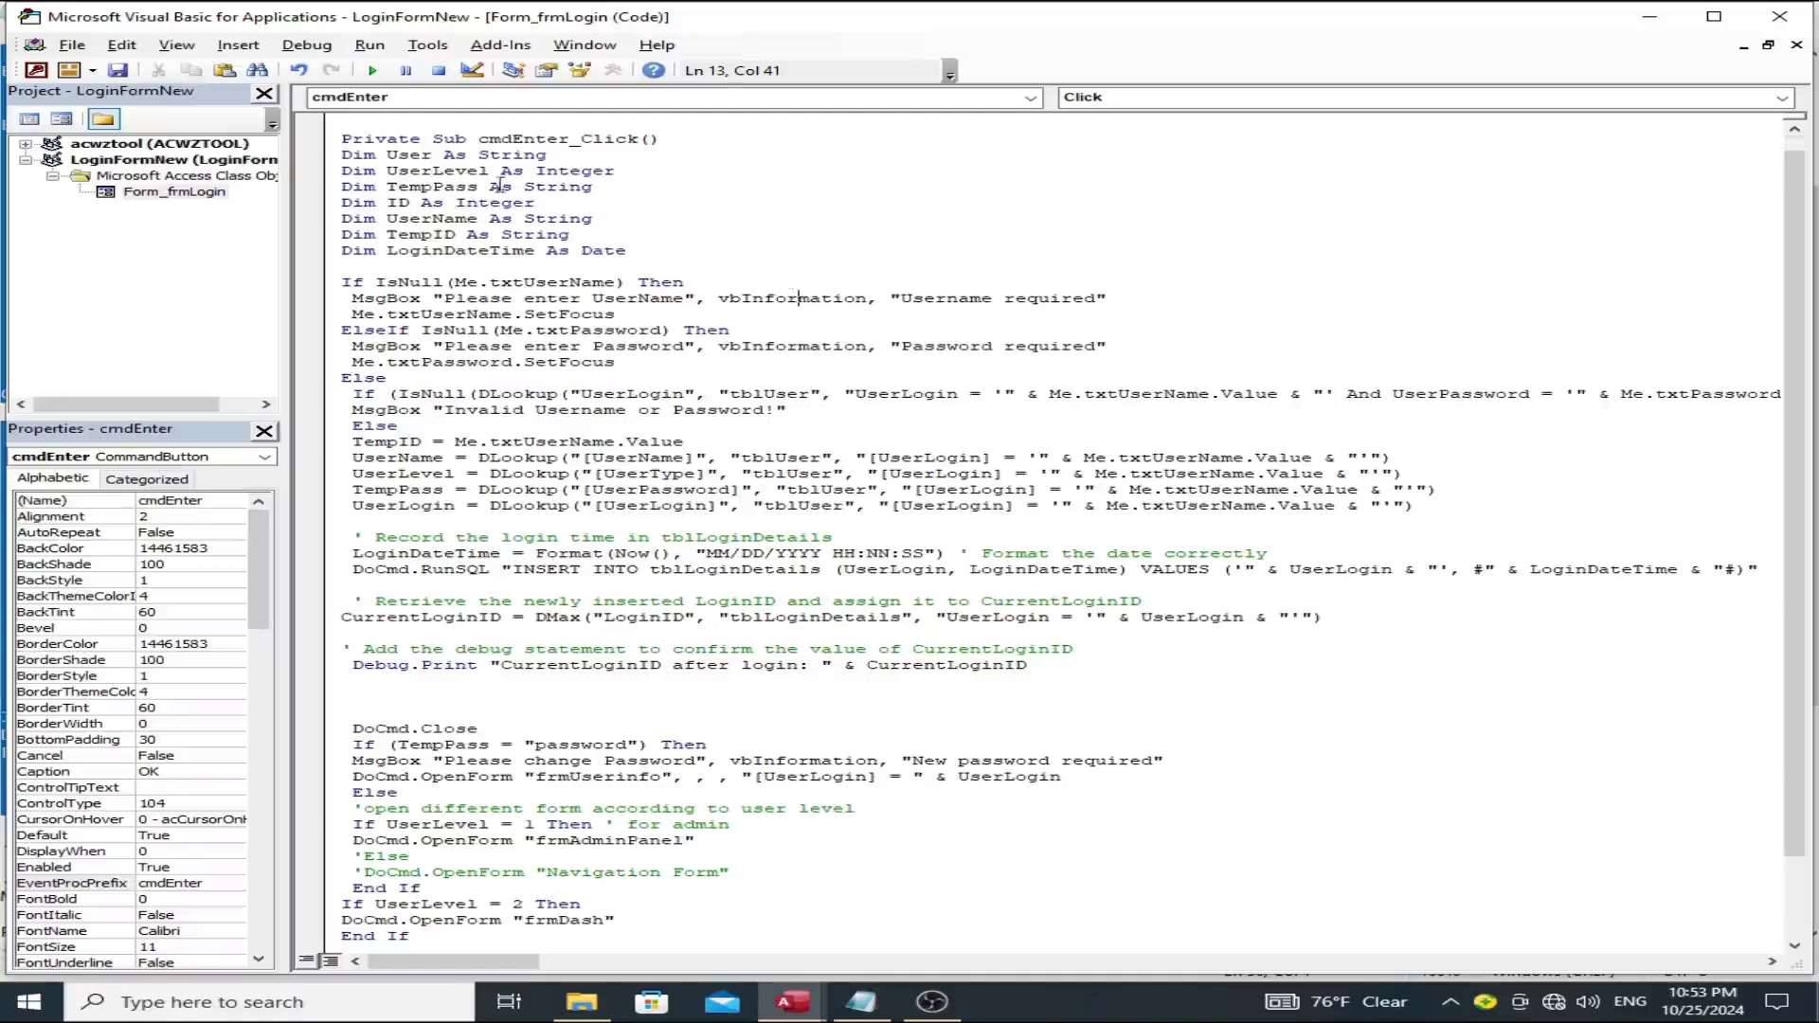
# Step: Insert a standard module containing the Notepad line "Public CurrentLoginID As Long" and save it as Module1
pyautogui.click(244, 47)
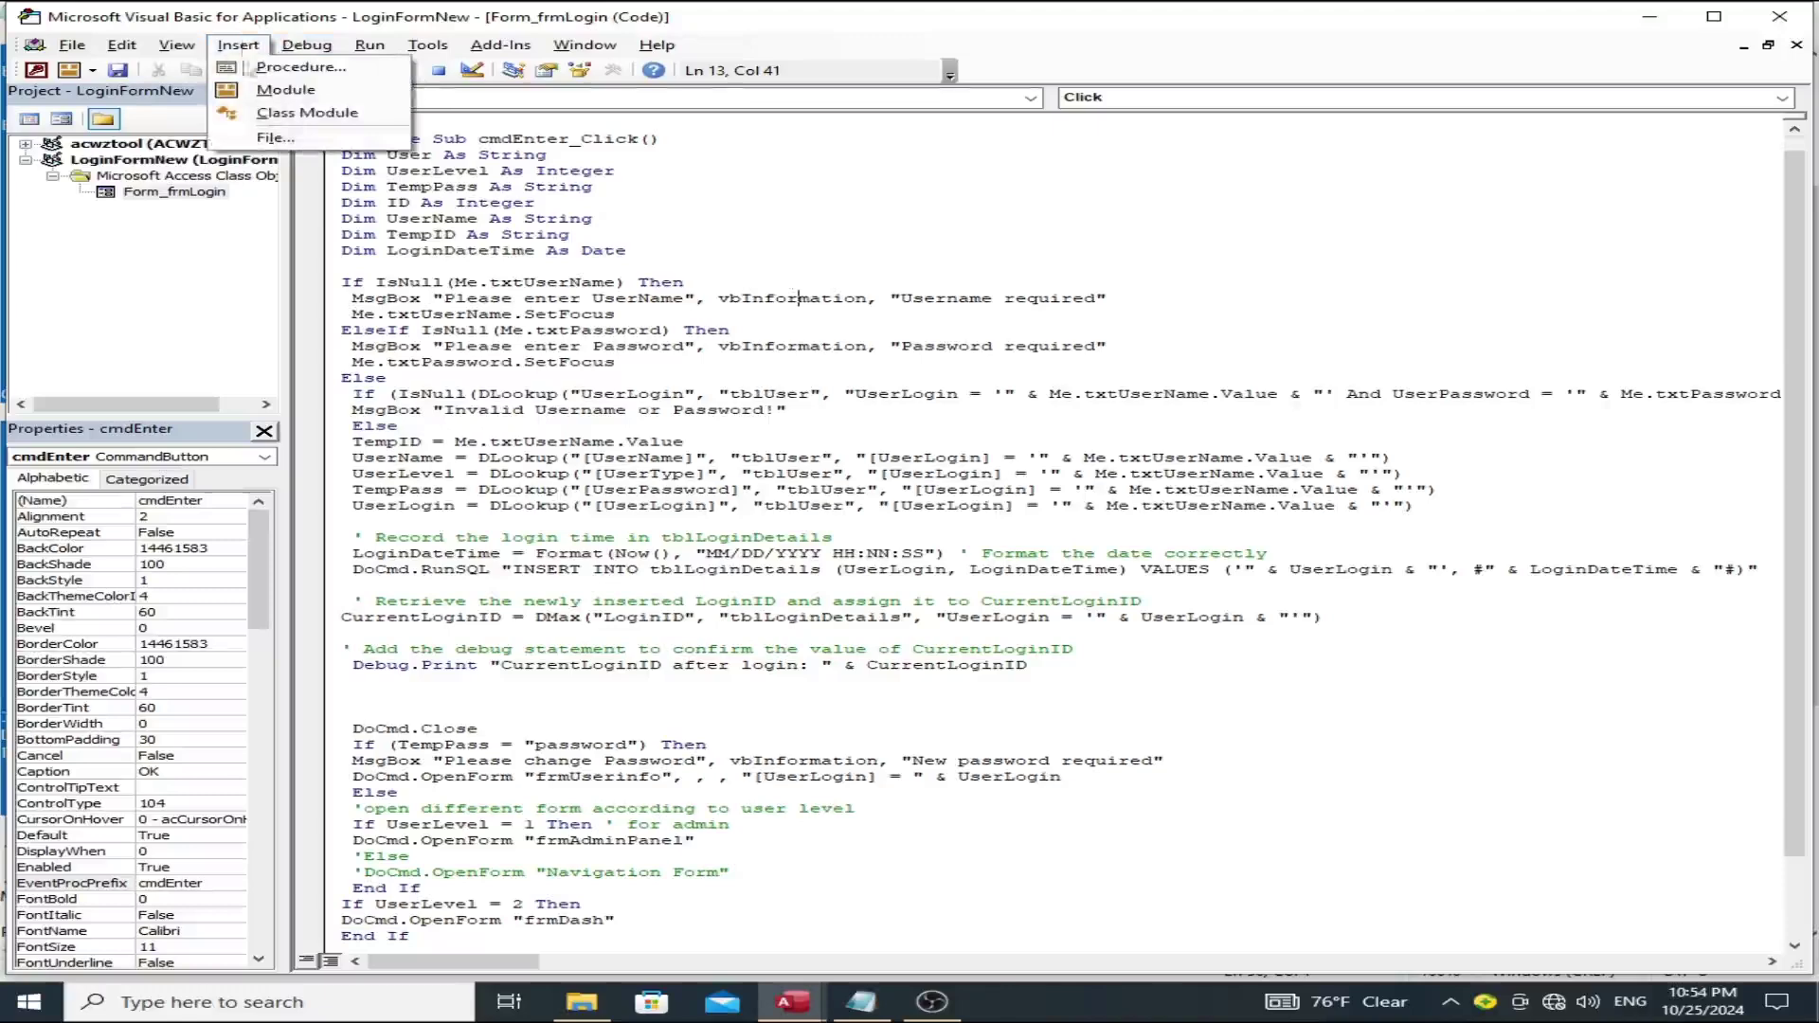
pyautogui.click(285, 89)
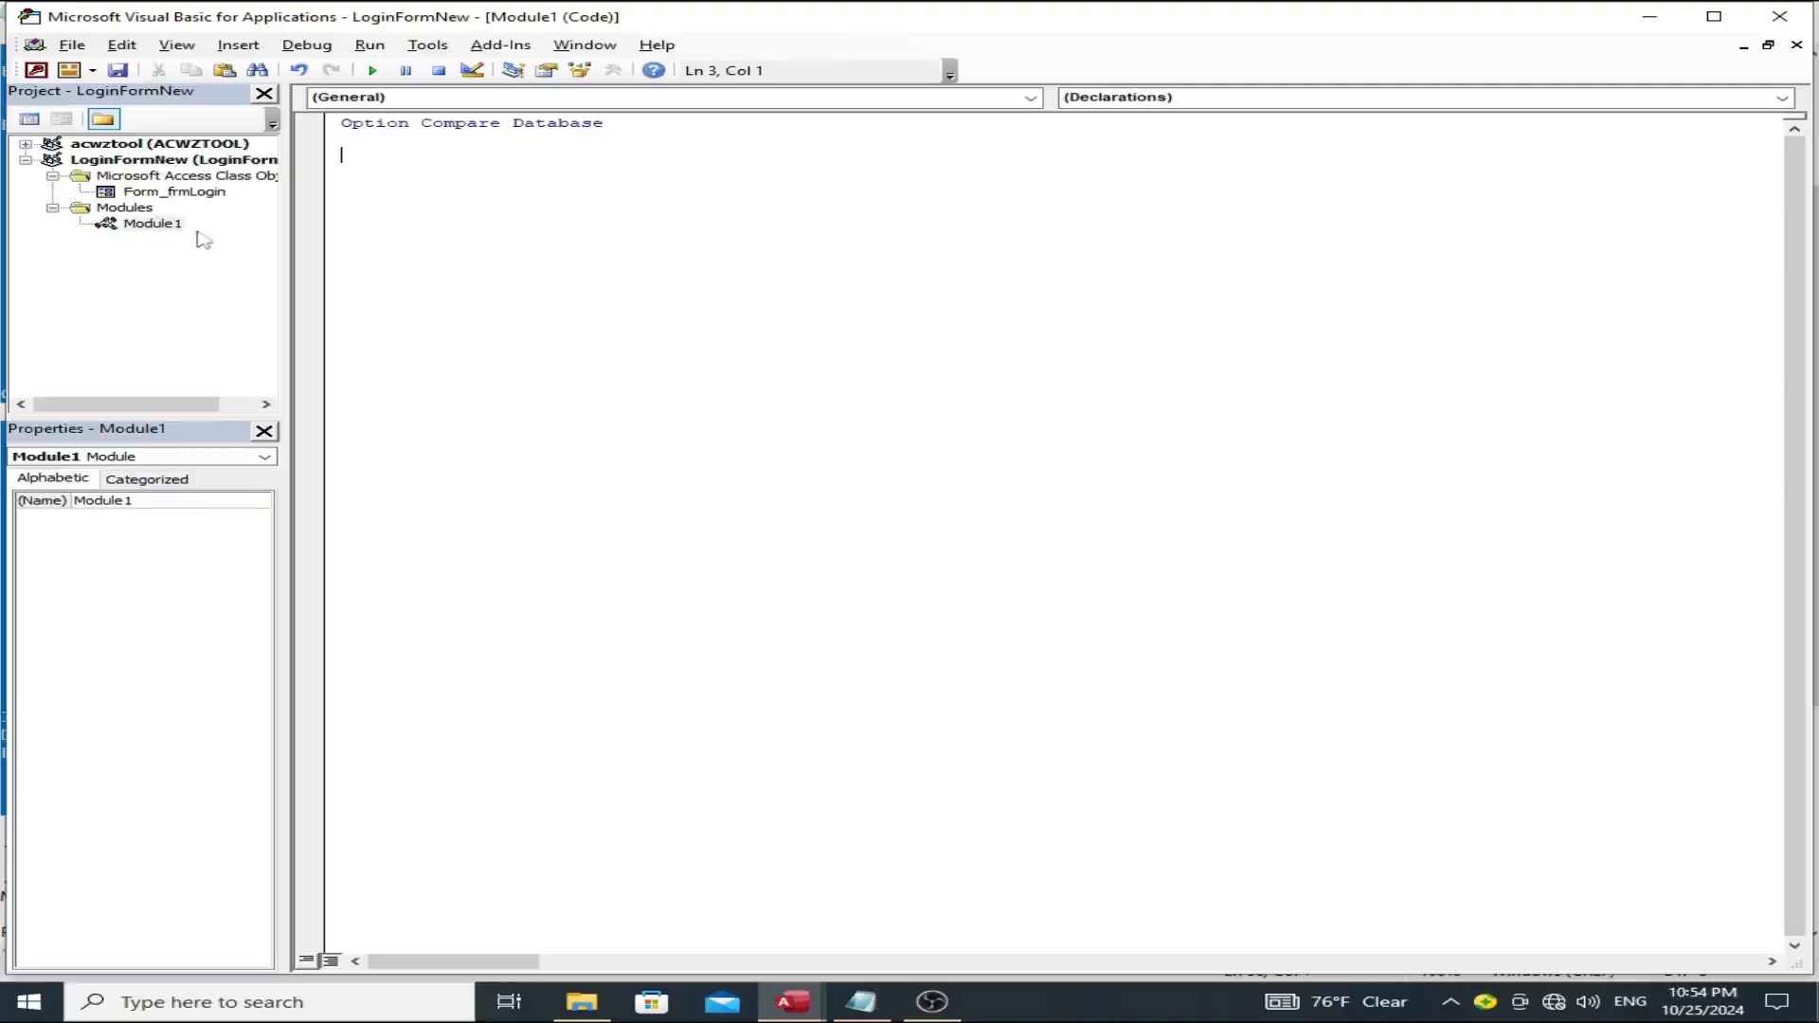
pyautogui.click(864, 1008)
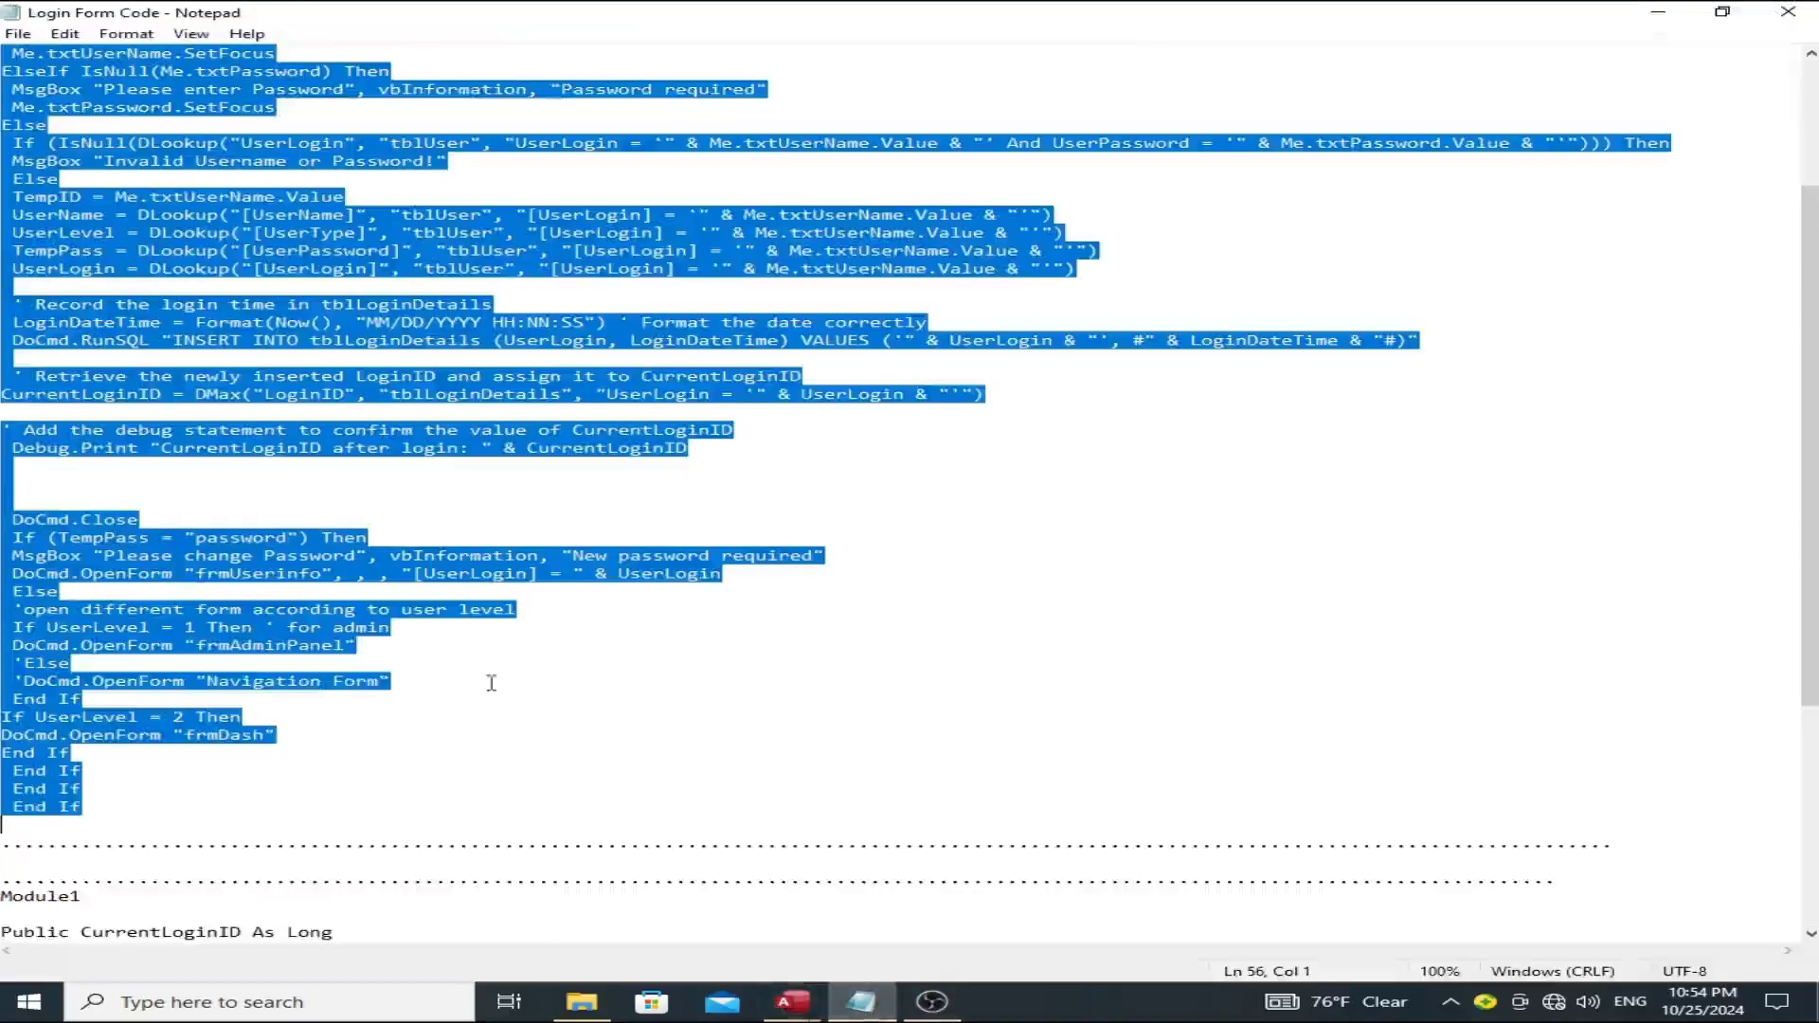
pyautogui.scroll(-2, 568, 663)
pyautogui.moveTo(2, 824); pyautogui.dragTo(333, 824)
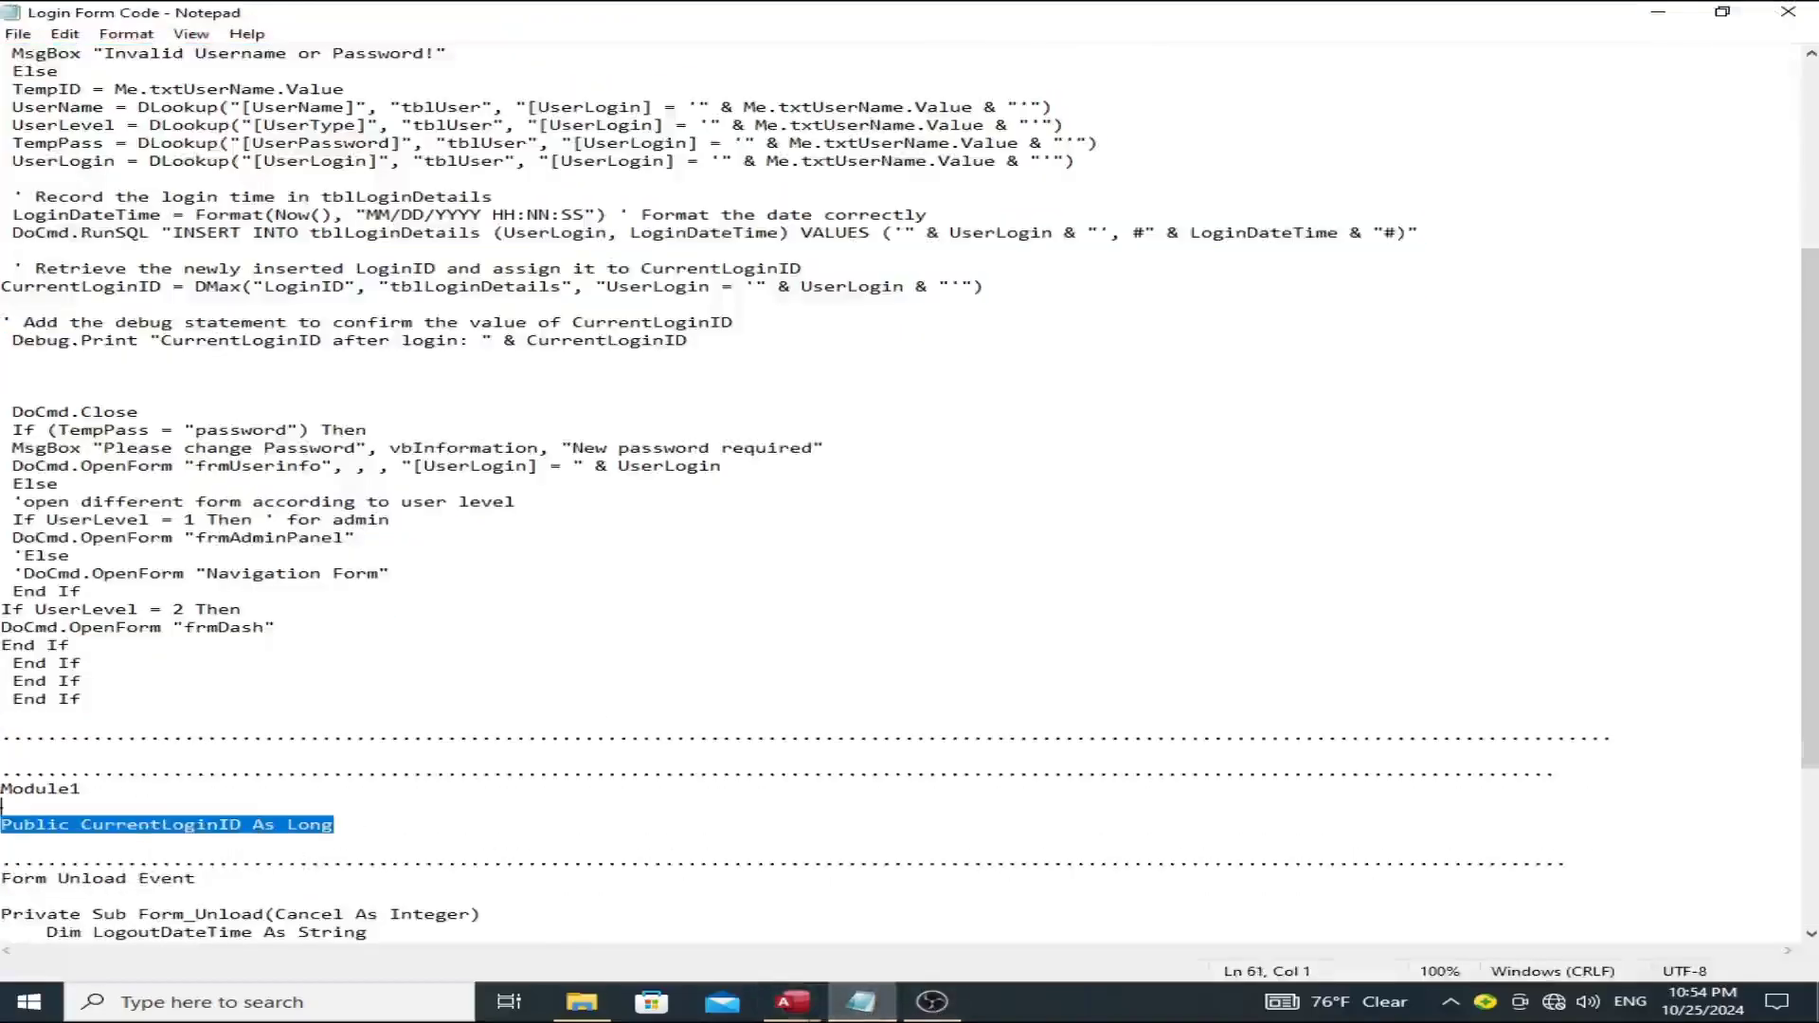
pyautogui.hotkey('ctrl', 'c')
pyautogui.hotkey('alt', 'Tab')
pyautogui.hotkey('ctrl', 'v')
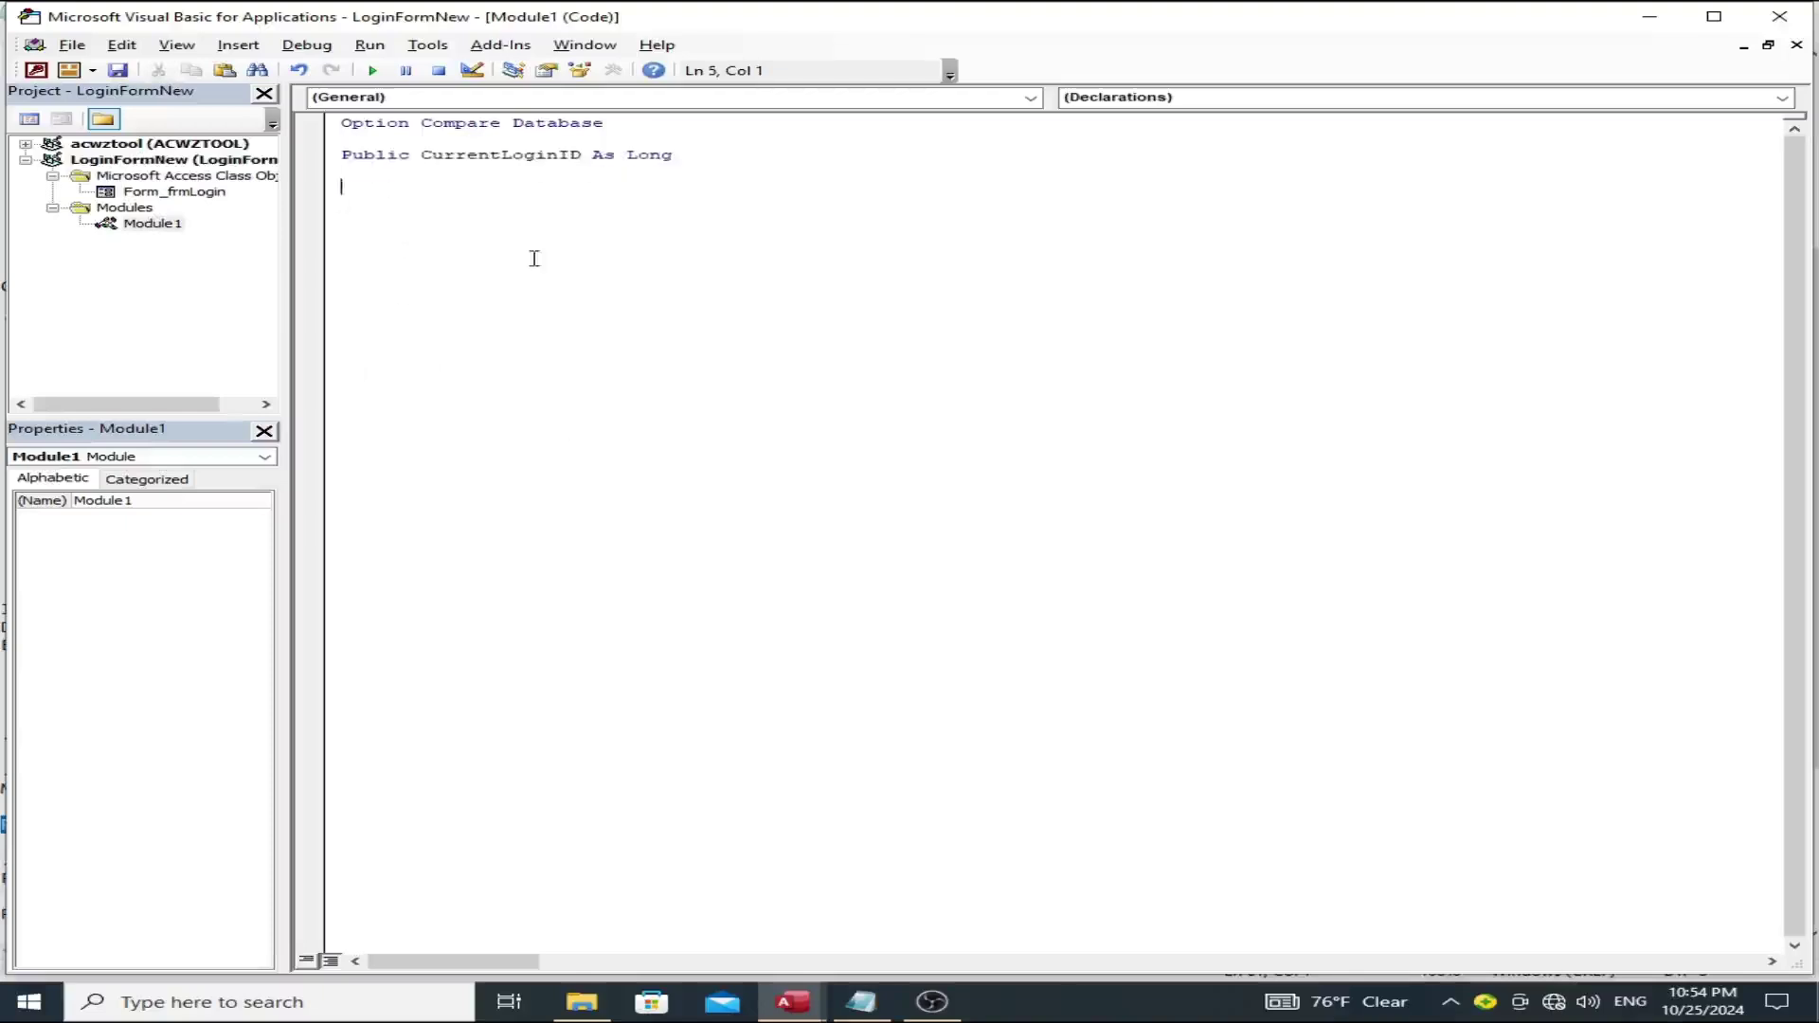
pyautogui.hotkey('ctrl', 's')
pyautogui.click(914, 383)
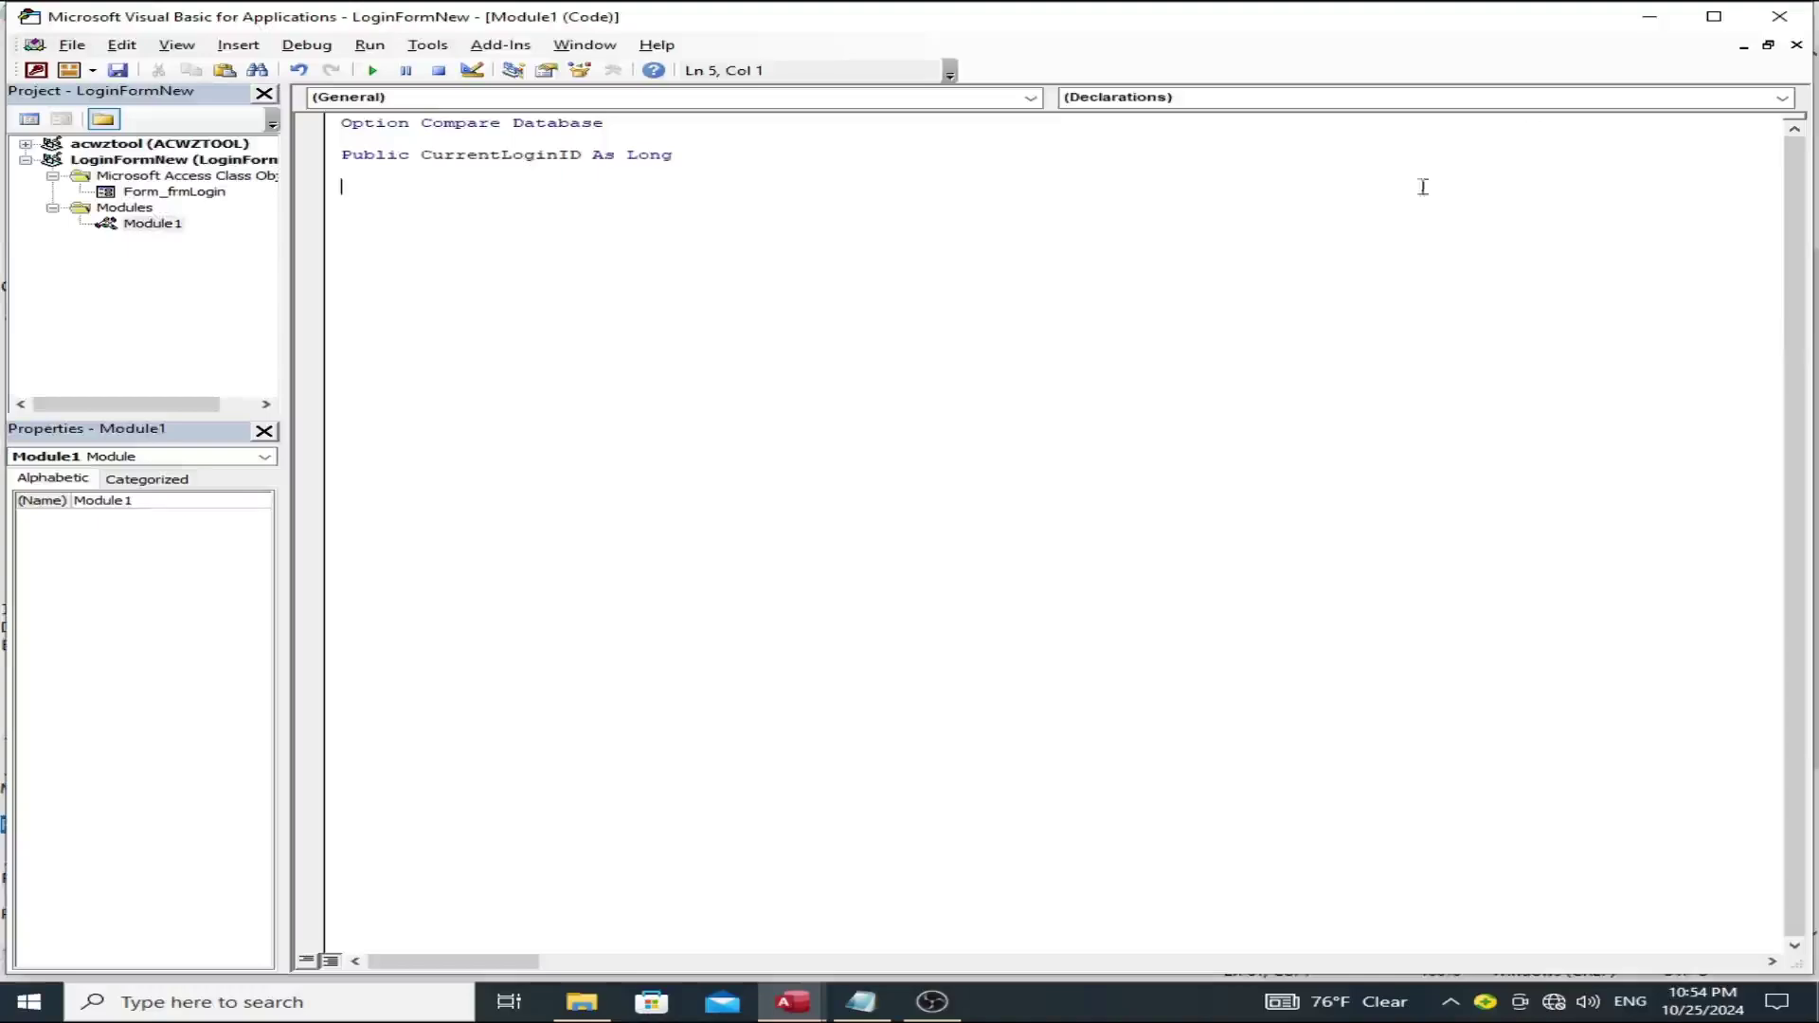
# Step: Return to Access, test frmLogin in Form View with user name User and the account password, and stop the interrupted code
pyautogui.click(1649, 16)
pyautogui.click(8, 102)
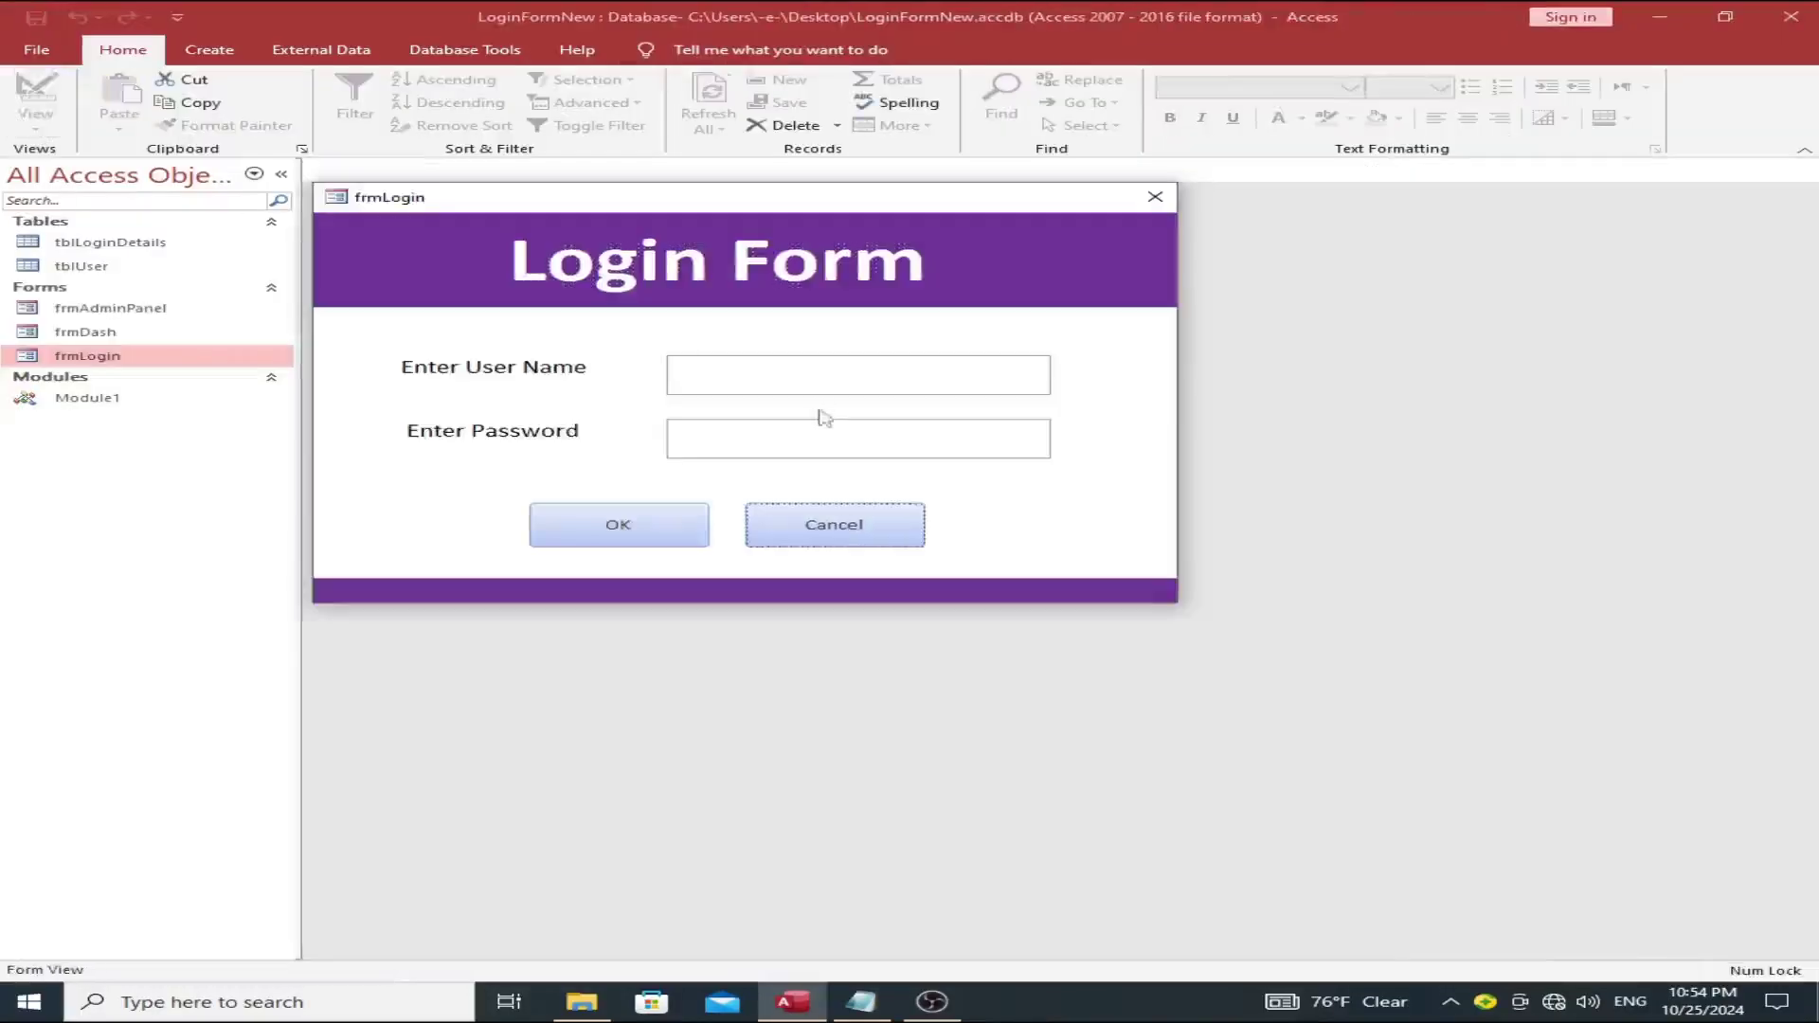
pyautogui.click(746, 367)
pyautogui.write('User')
pyautogui.click(724, 427)
pyautogui.write('1')
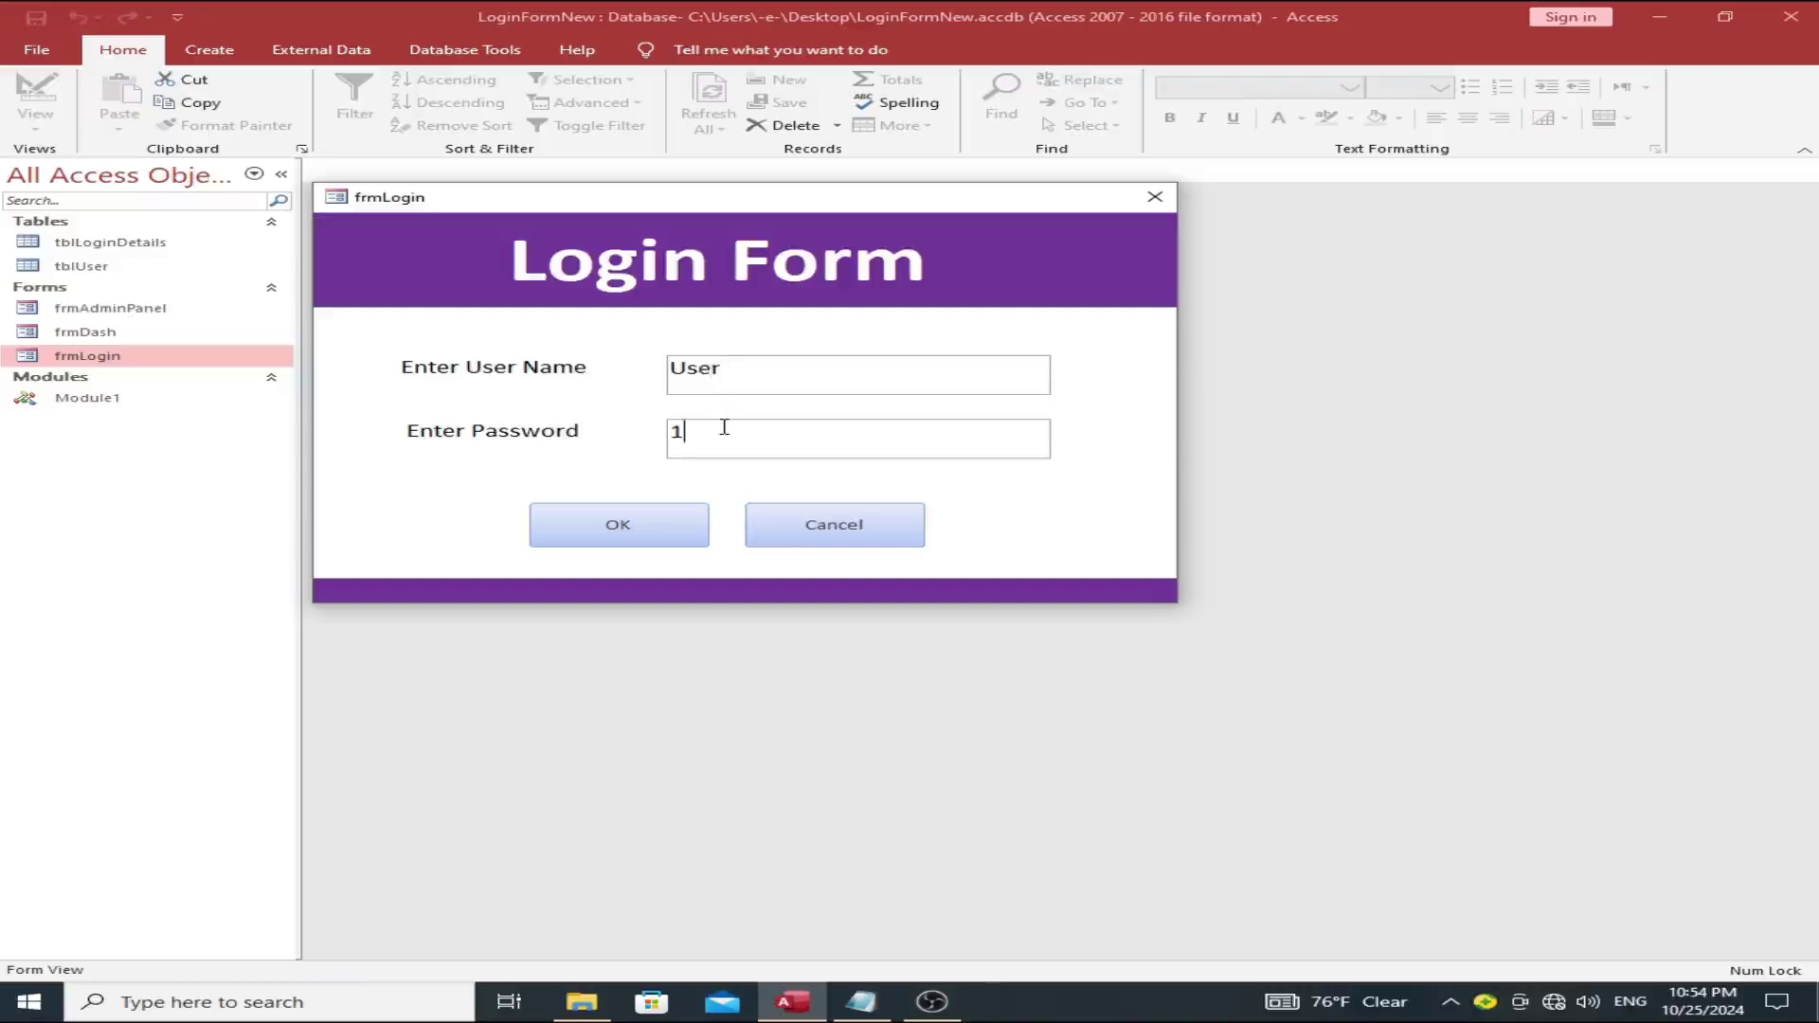
pyautogui.write('23')
pyautogui.click(618, 521)
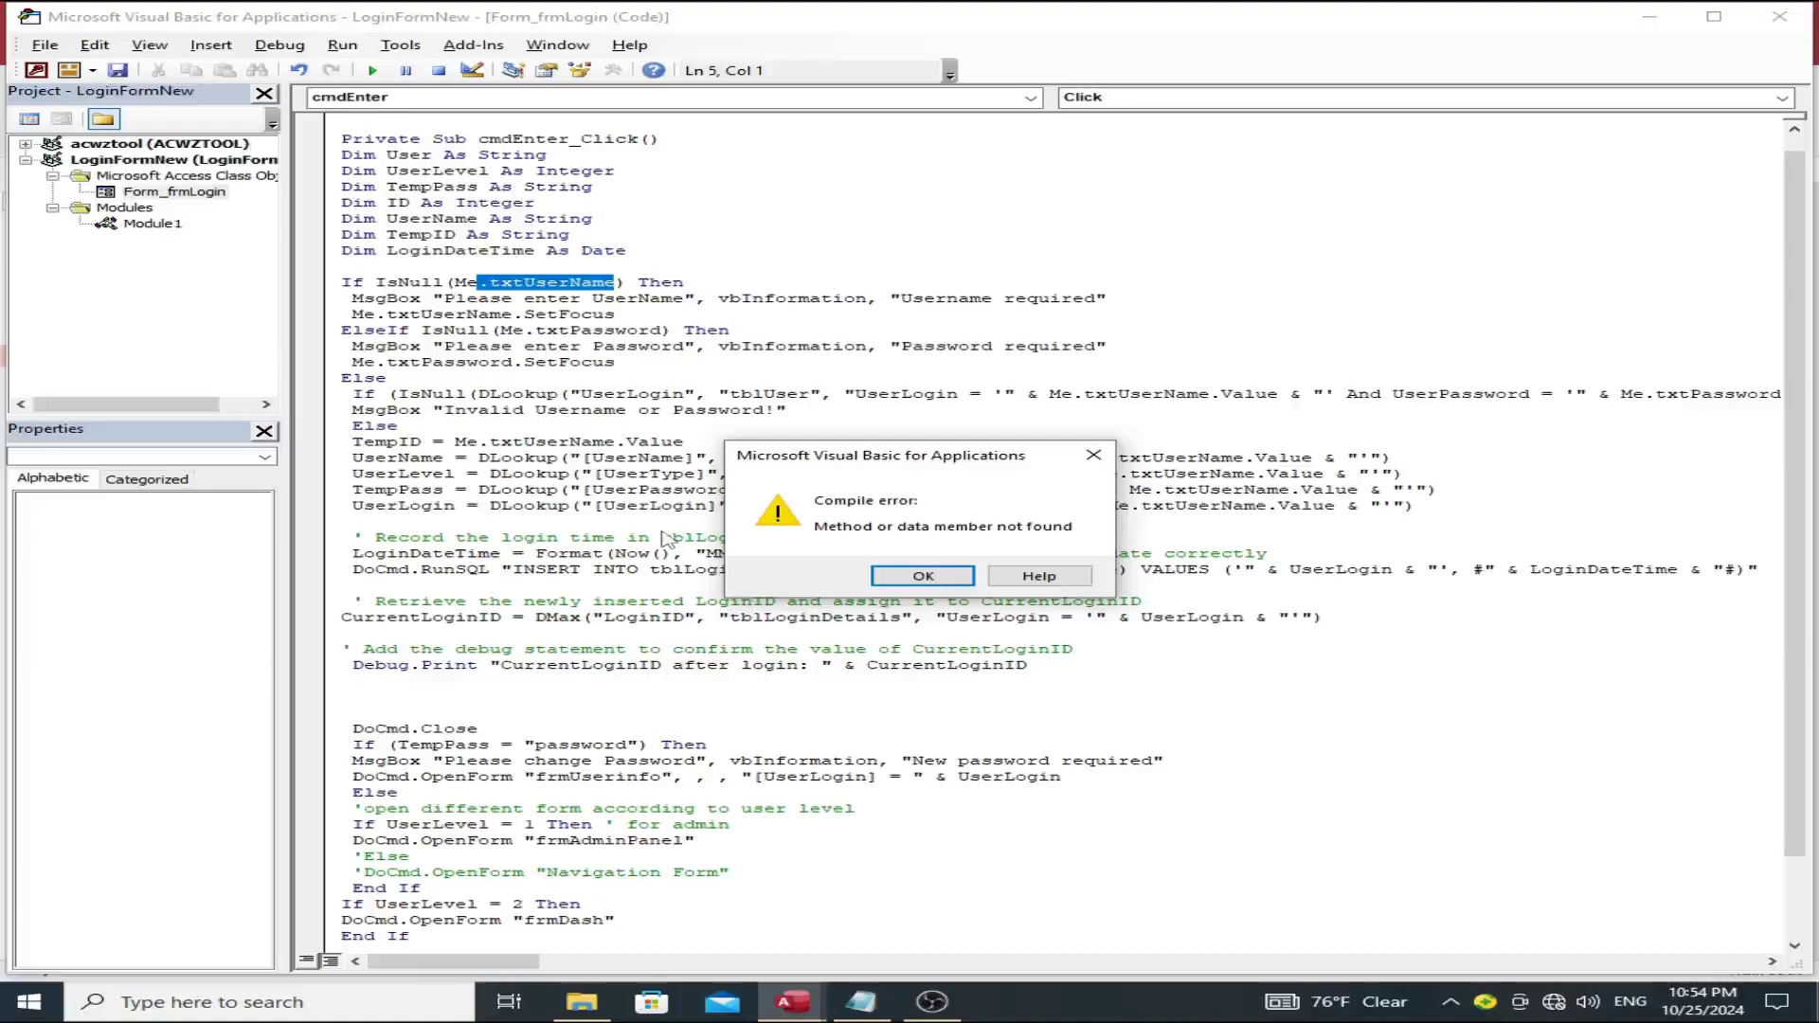
pyautogui.click(914, 575)
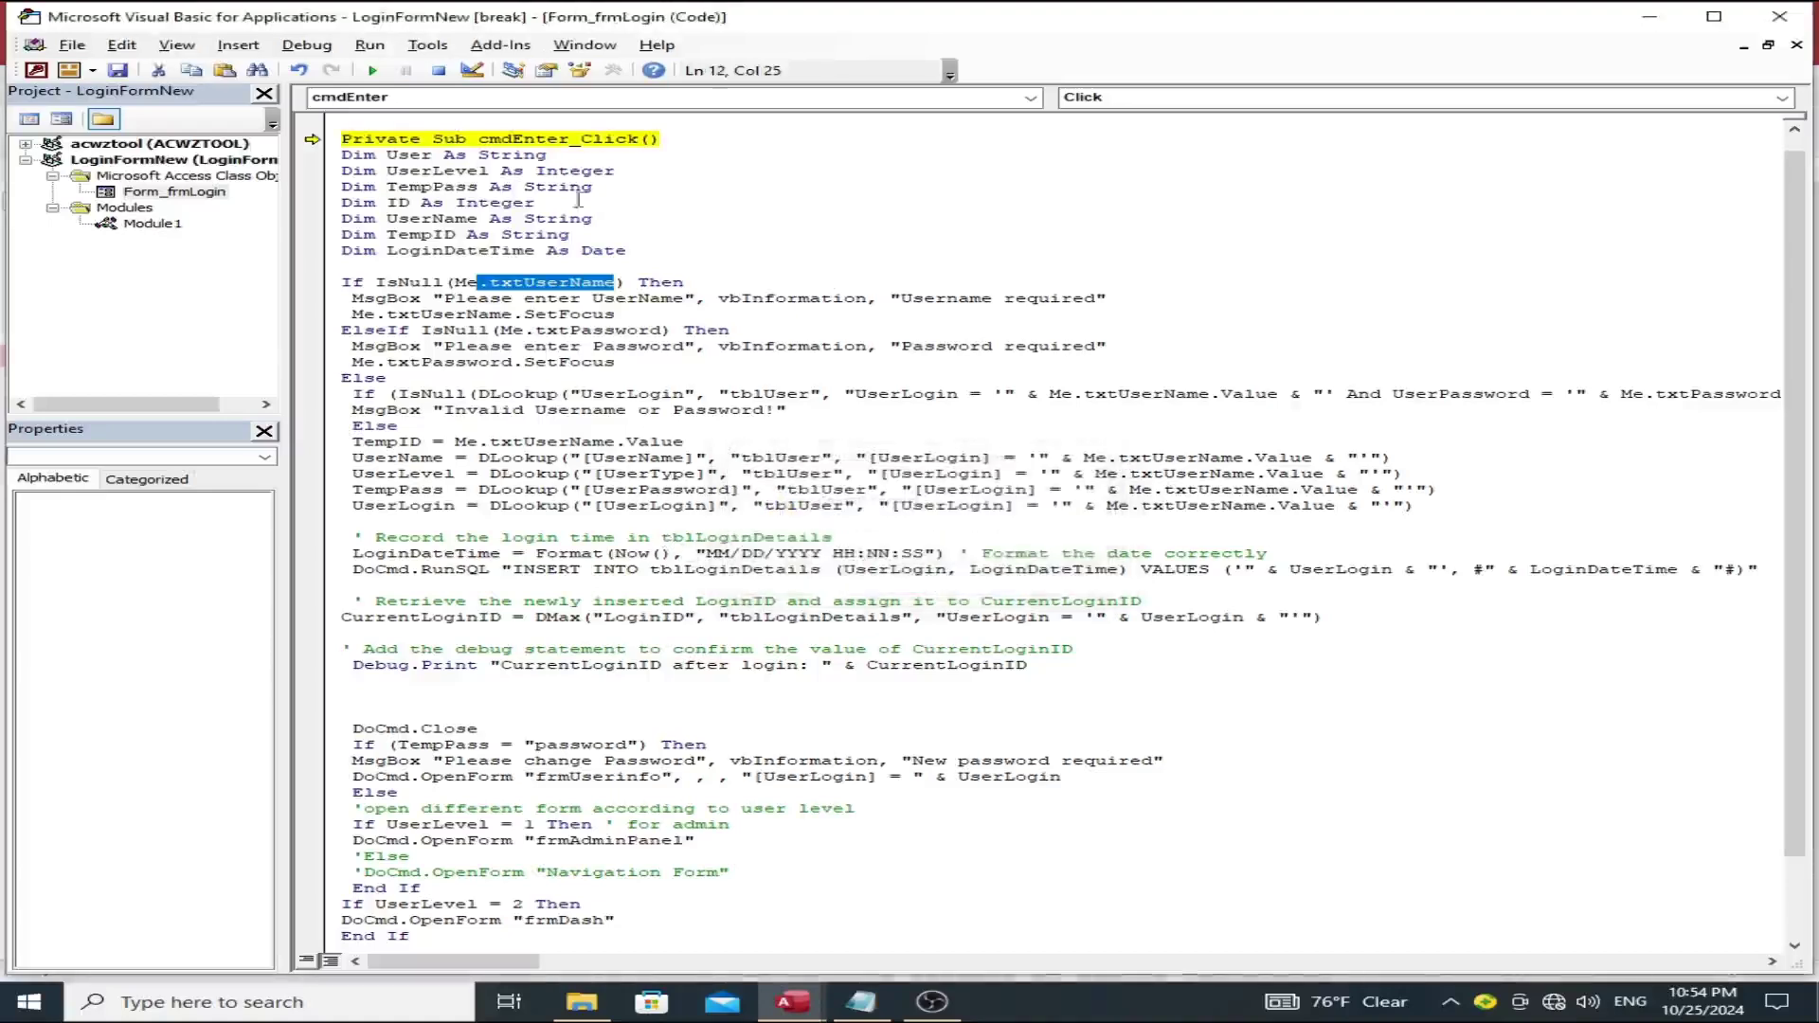
pyautogui.click(437, 70)
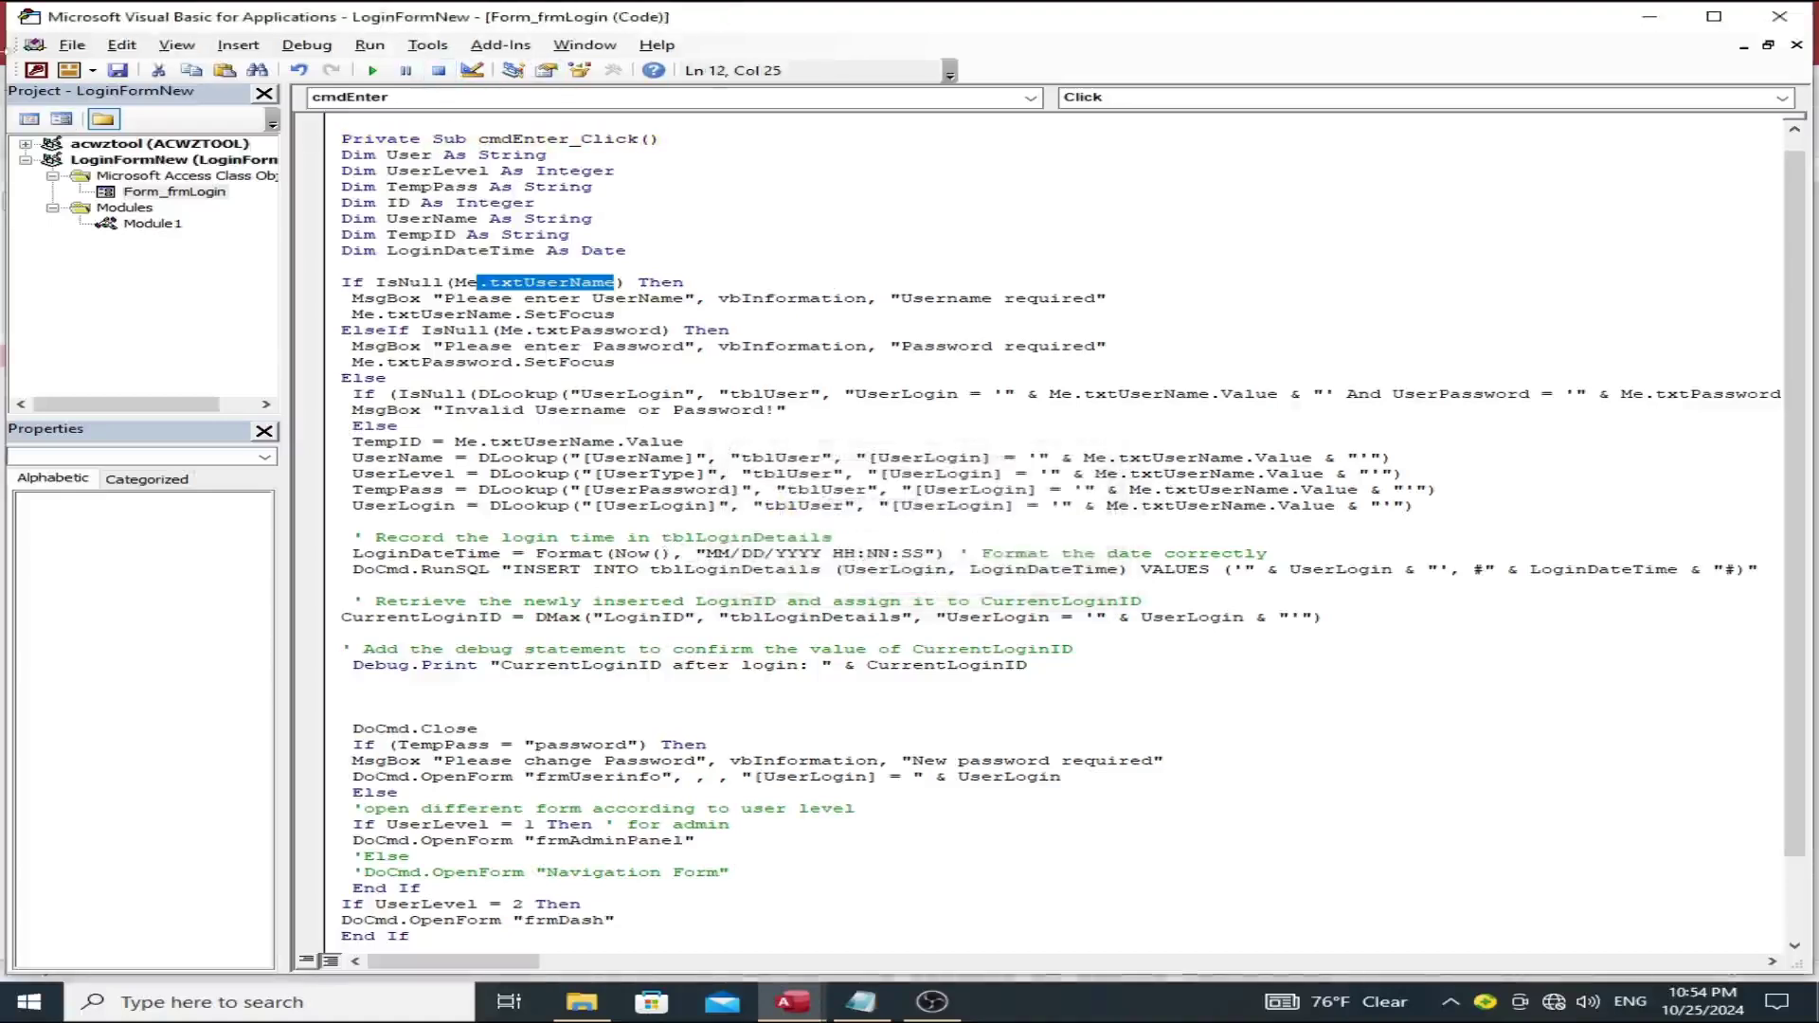
# Step: Return to Access, switch frmLogin to Design View and rename the user name text box as txtUserName
pyautogui.click(35, 69)
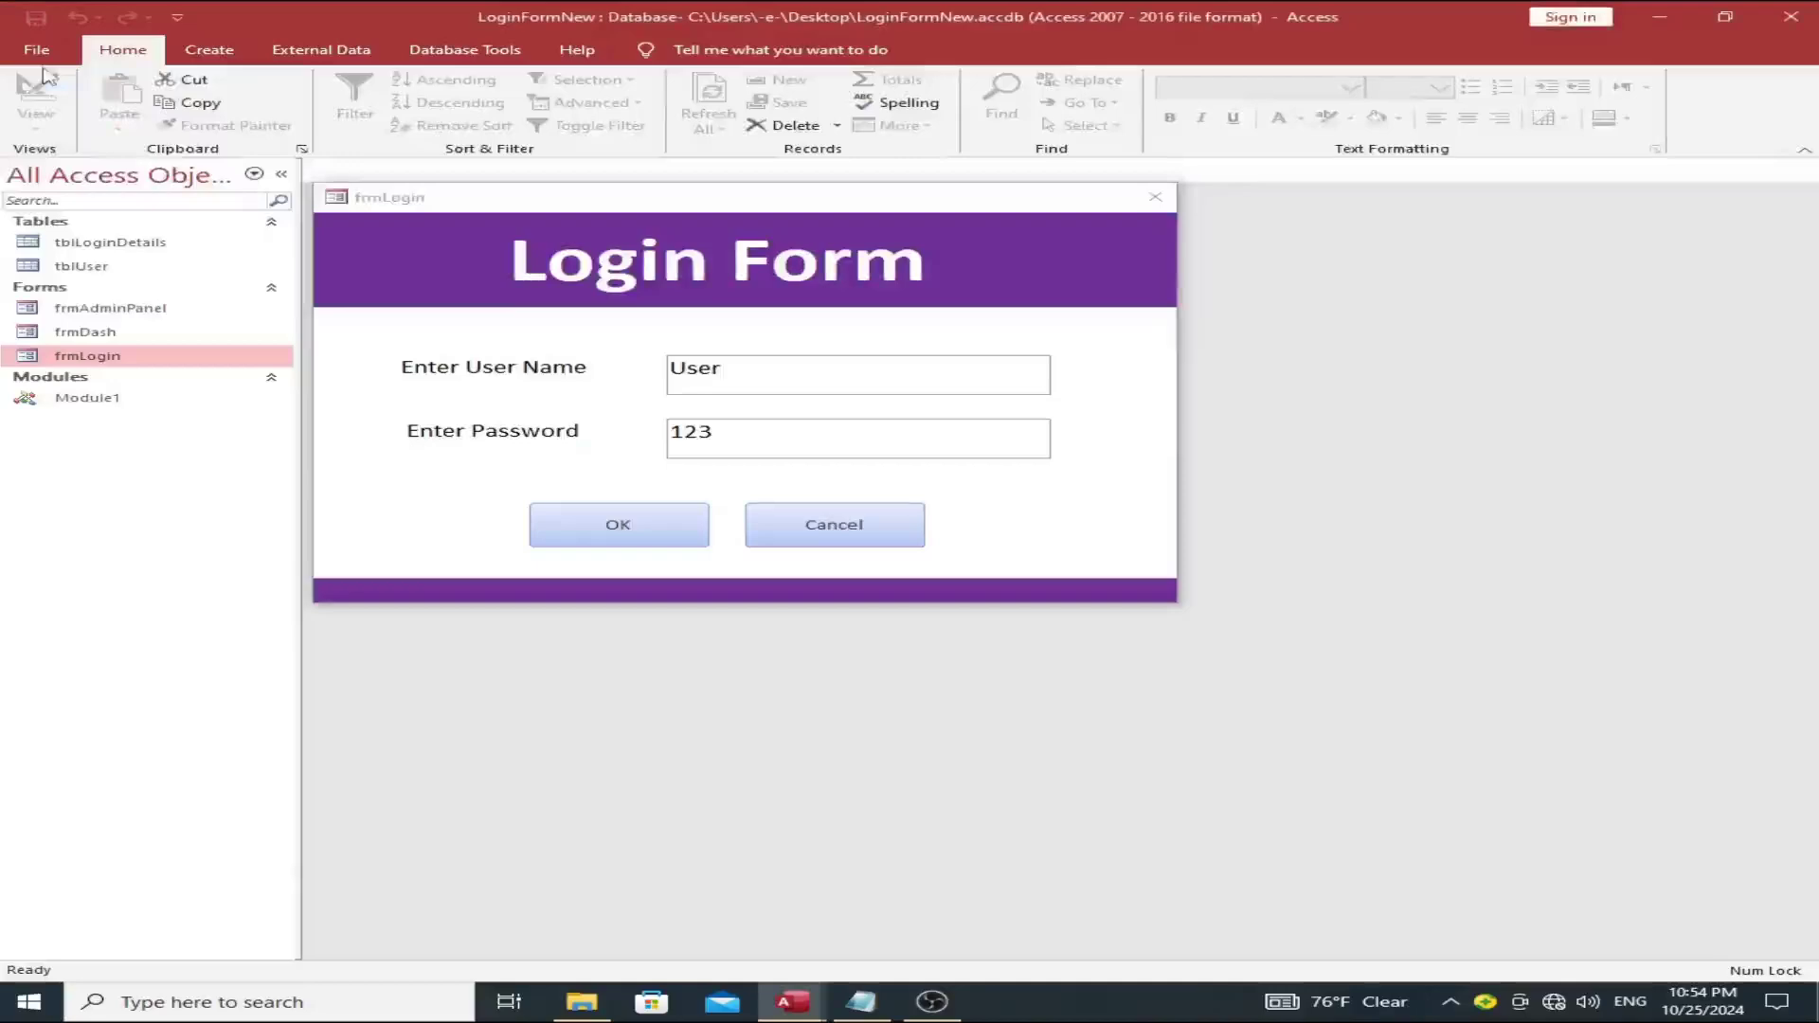
pyautogui.rightClick(1059, 426)
pyautogui.click(1112, 482)
pyautogui.click(761, 396)
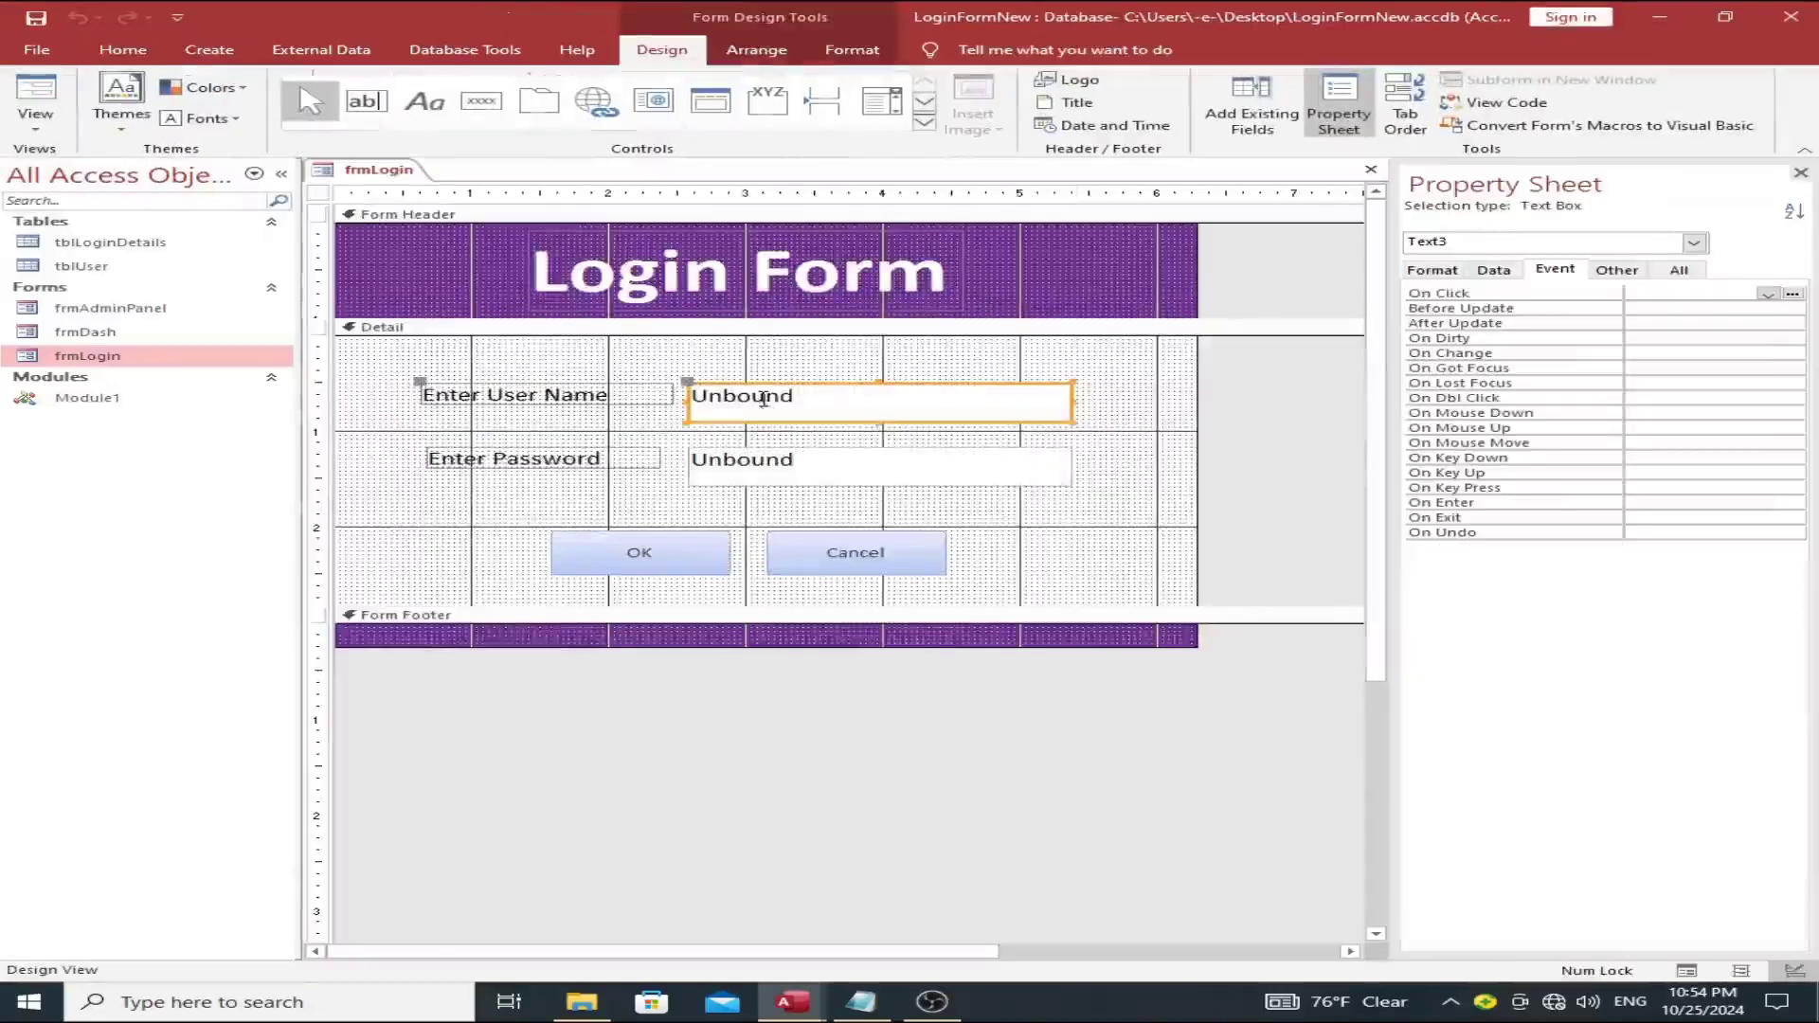
pyautogui.click(1434, 271)
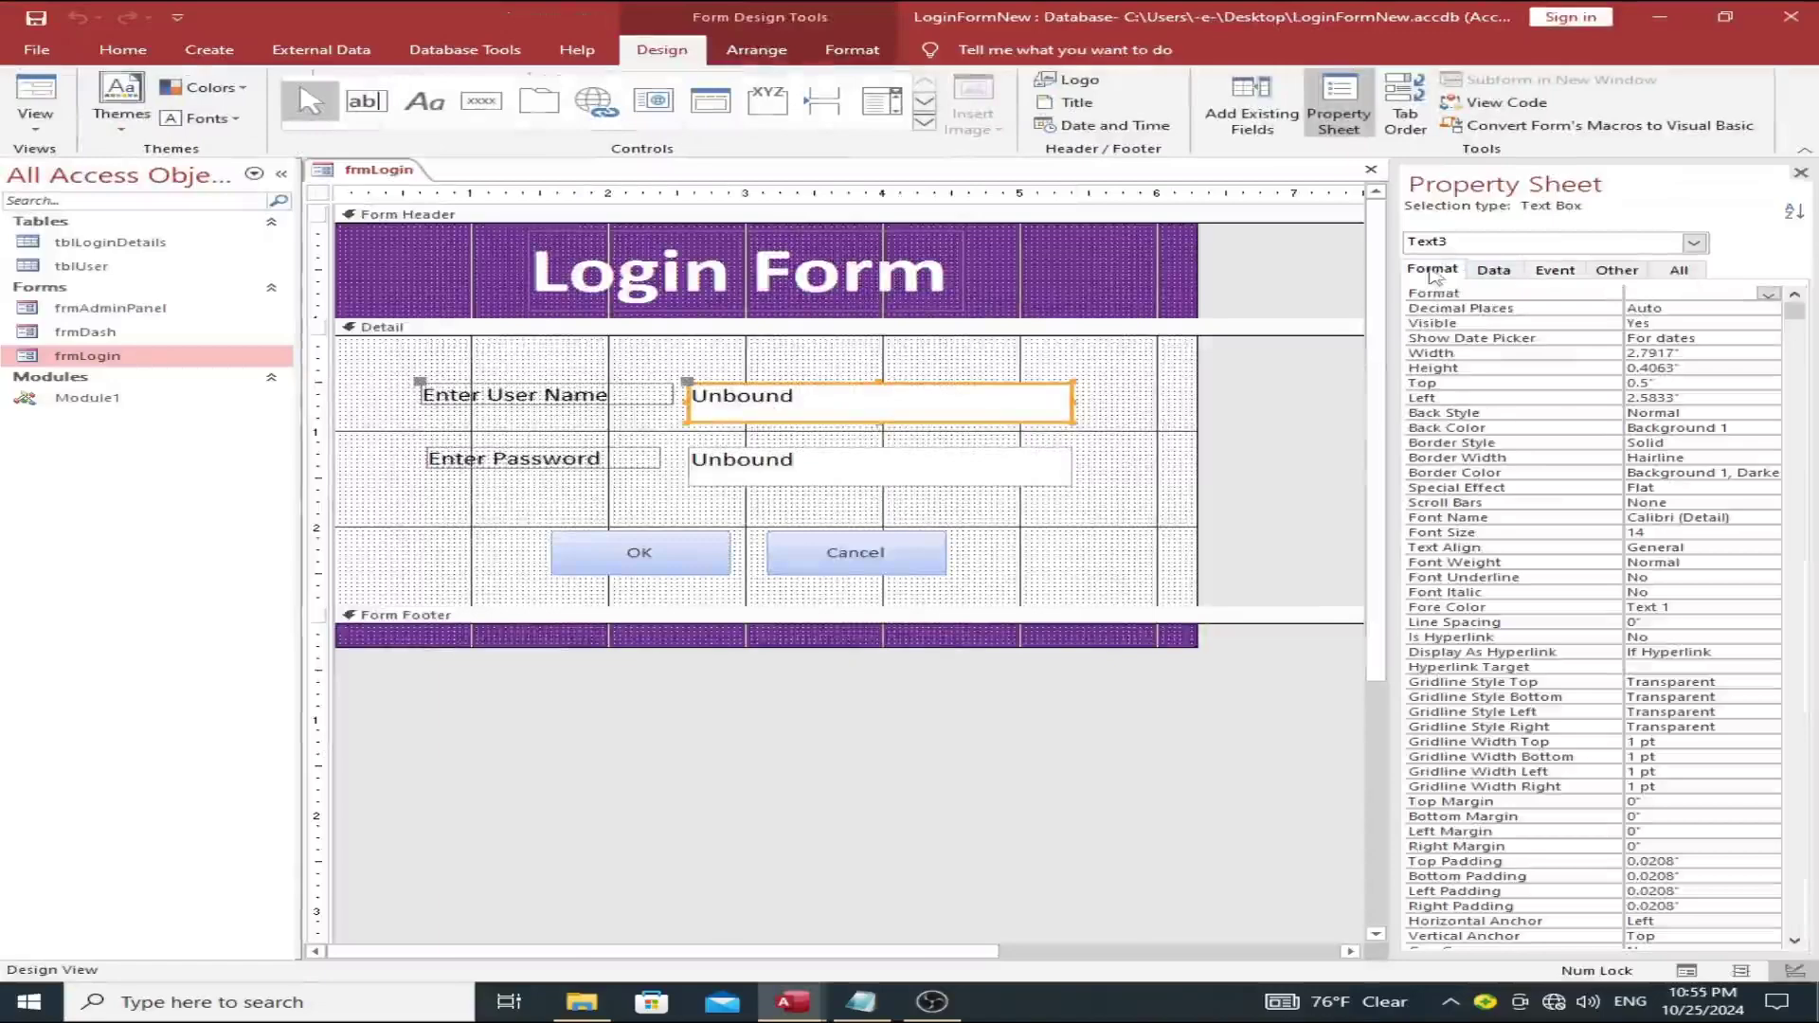
pyautogui.click(1679, 270)
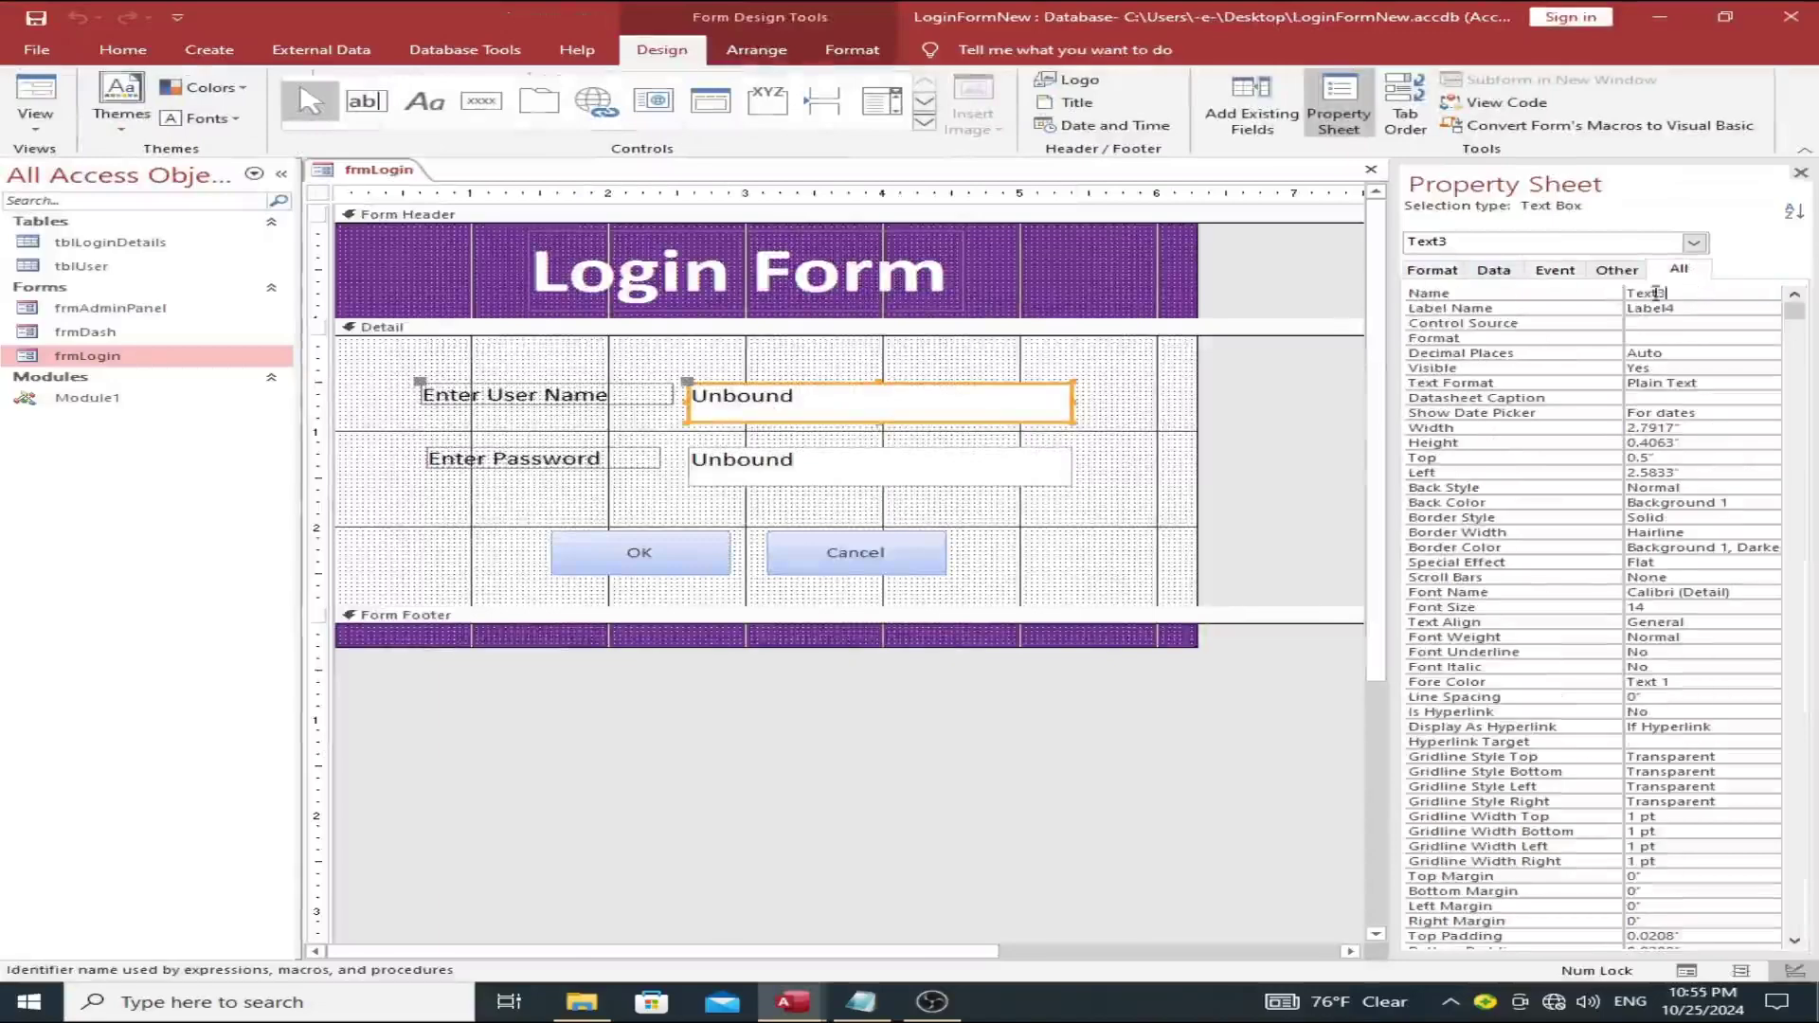
pyautogui.click(1550, 296)
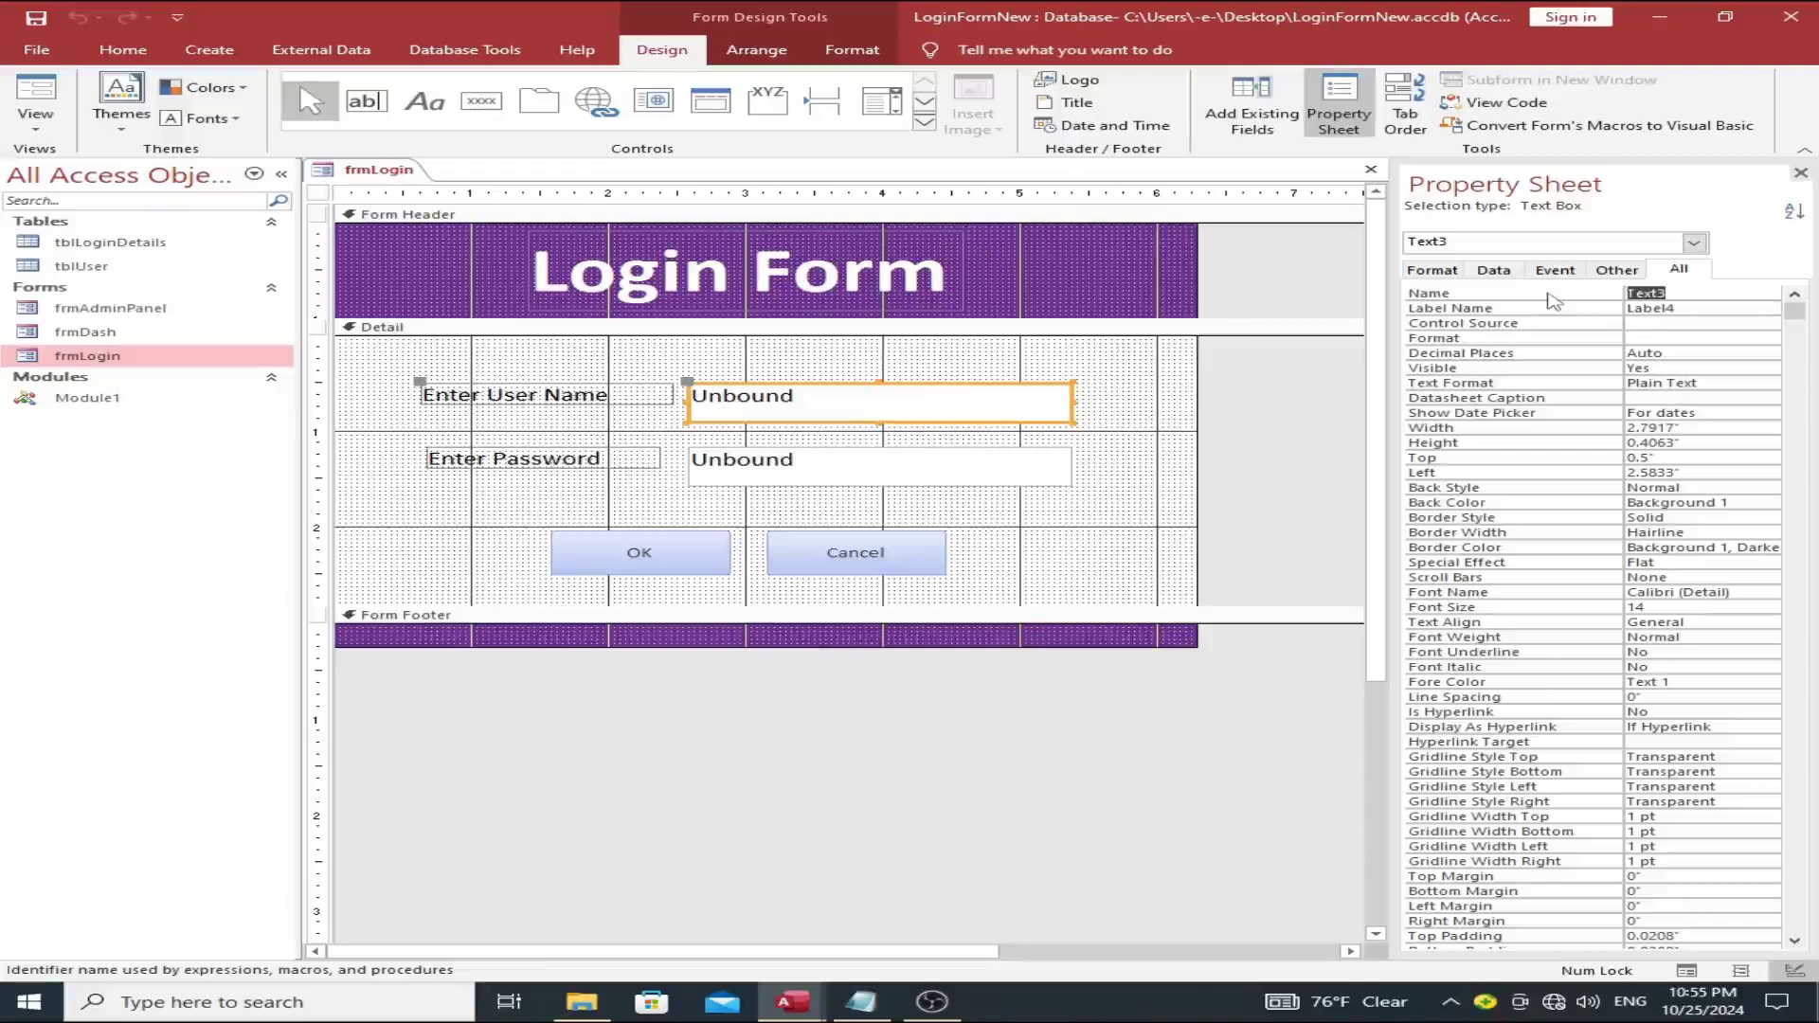
pyautogui.write('txtUserName')
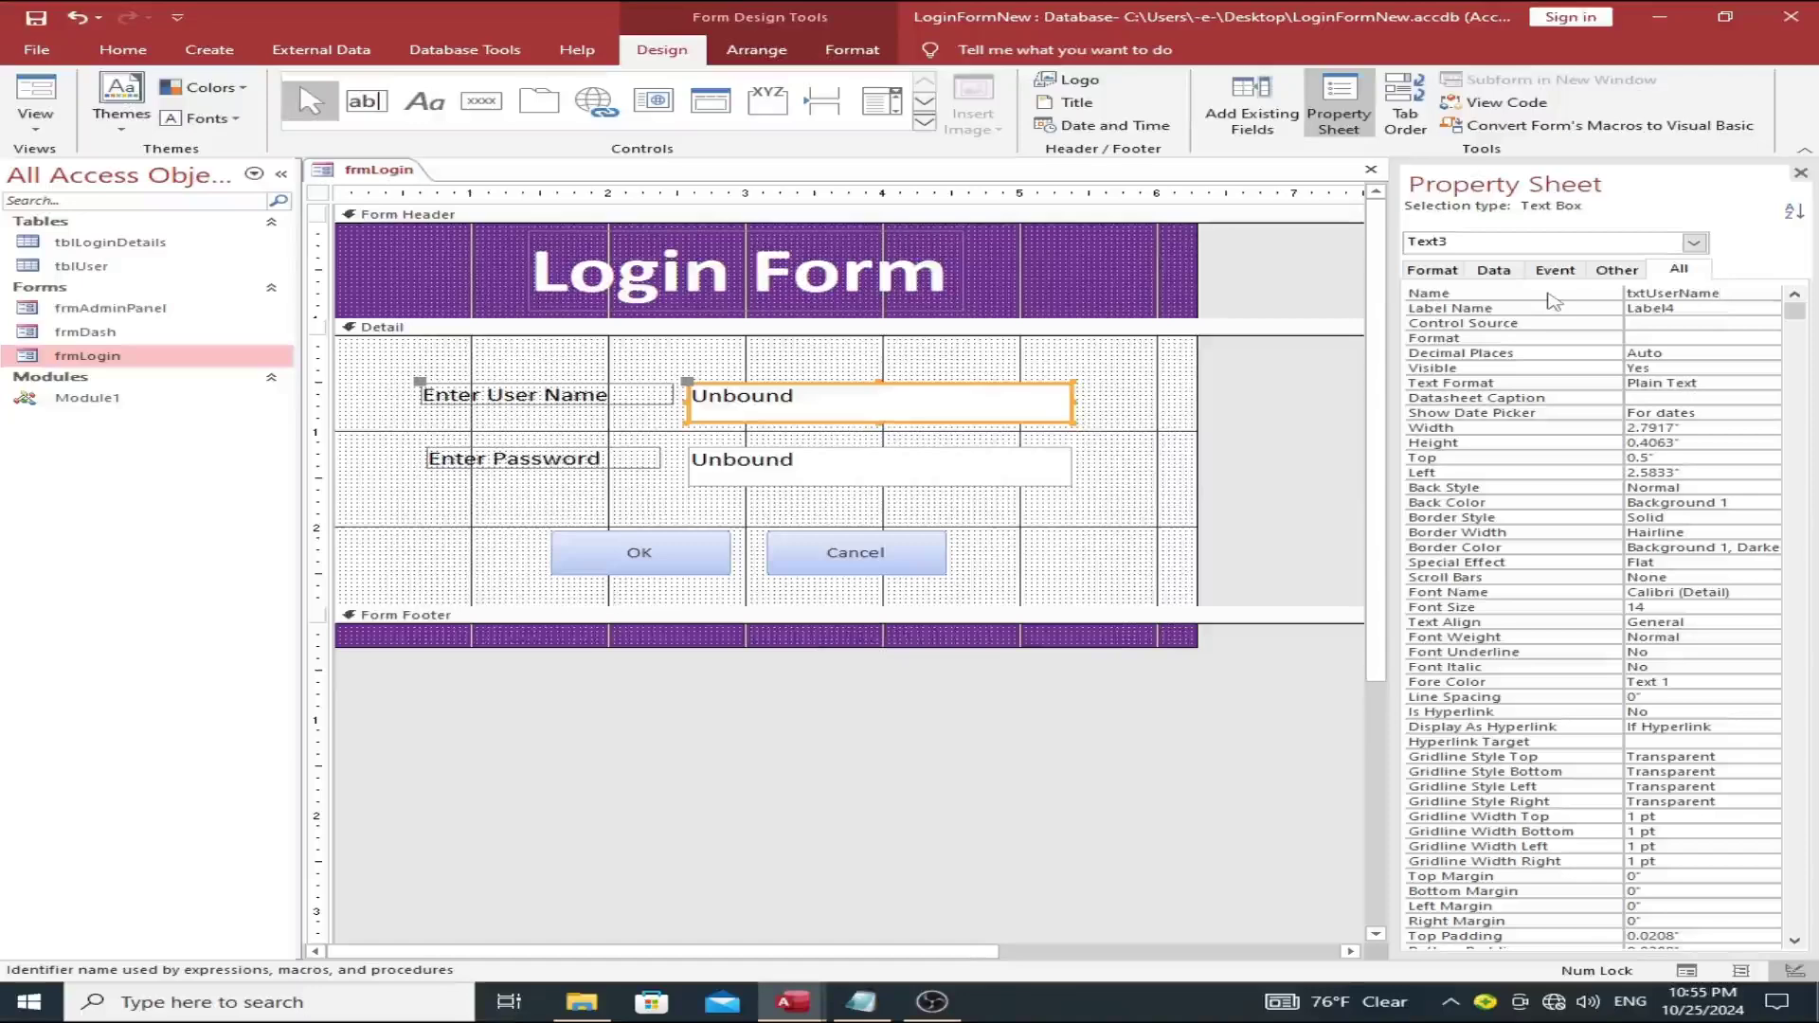
# Step: Rename the text box beside the Enter Password label as txtPassword
pyautogui.click(921, 474)
pyautogui.doubleClick(1723, 297)
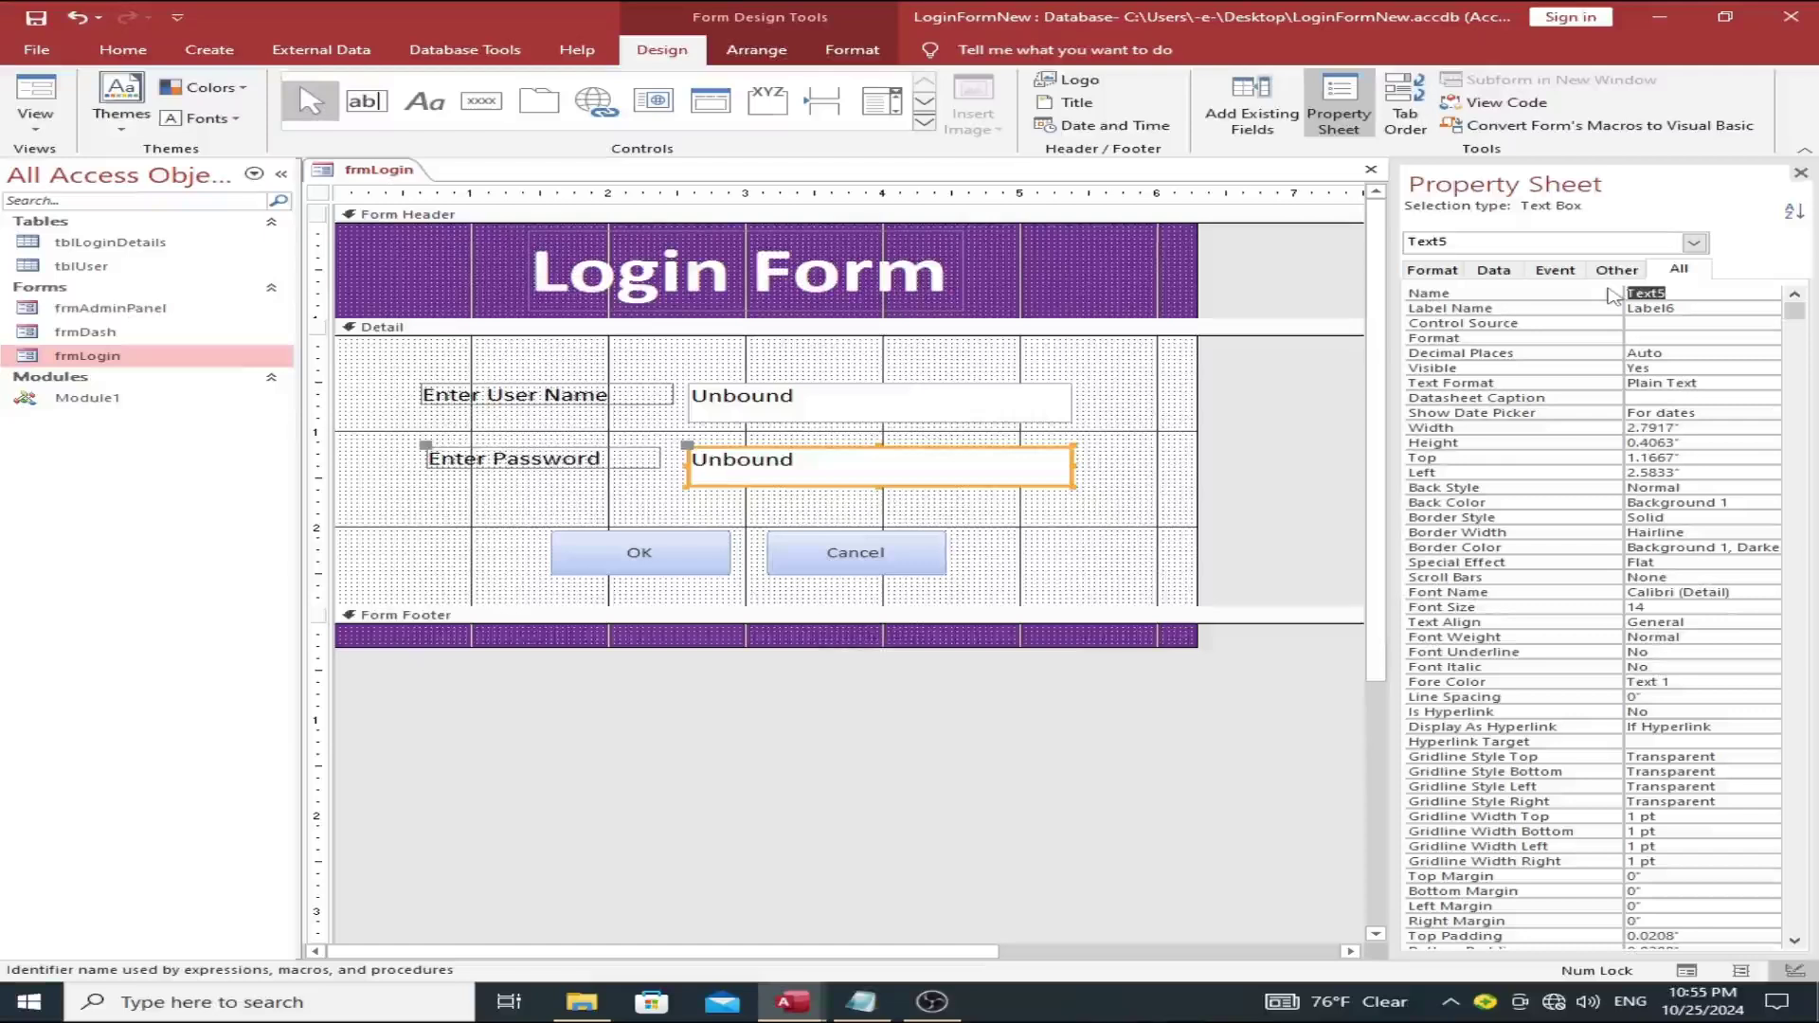
pyautogui.write('txtPassword')
pyautogui.click(1266, 357)
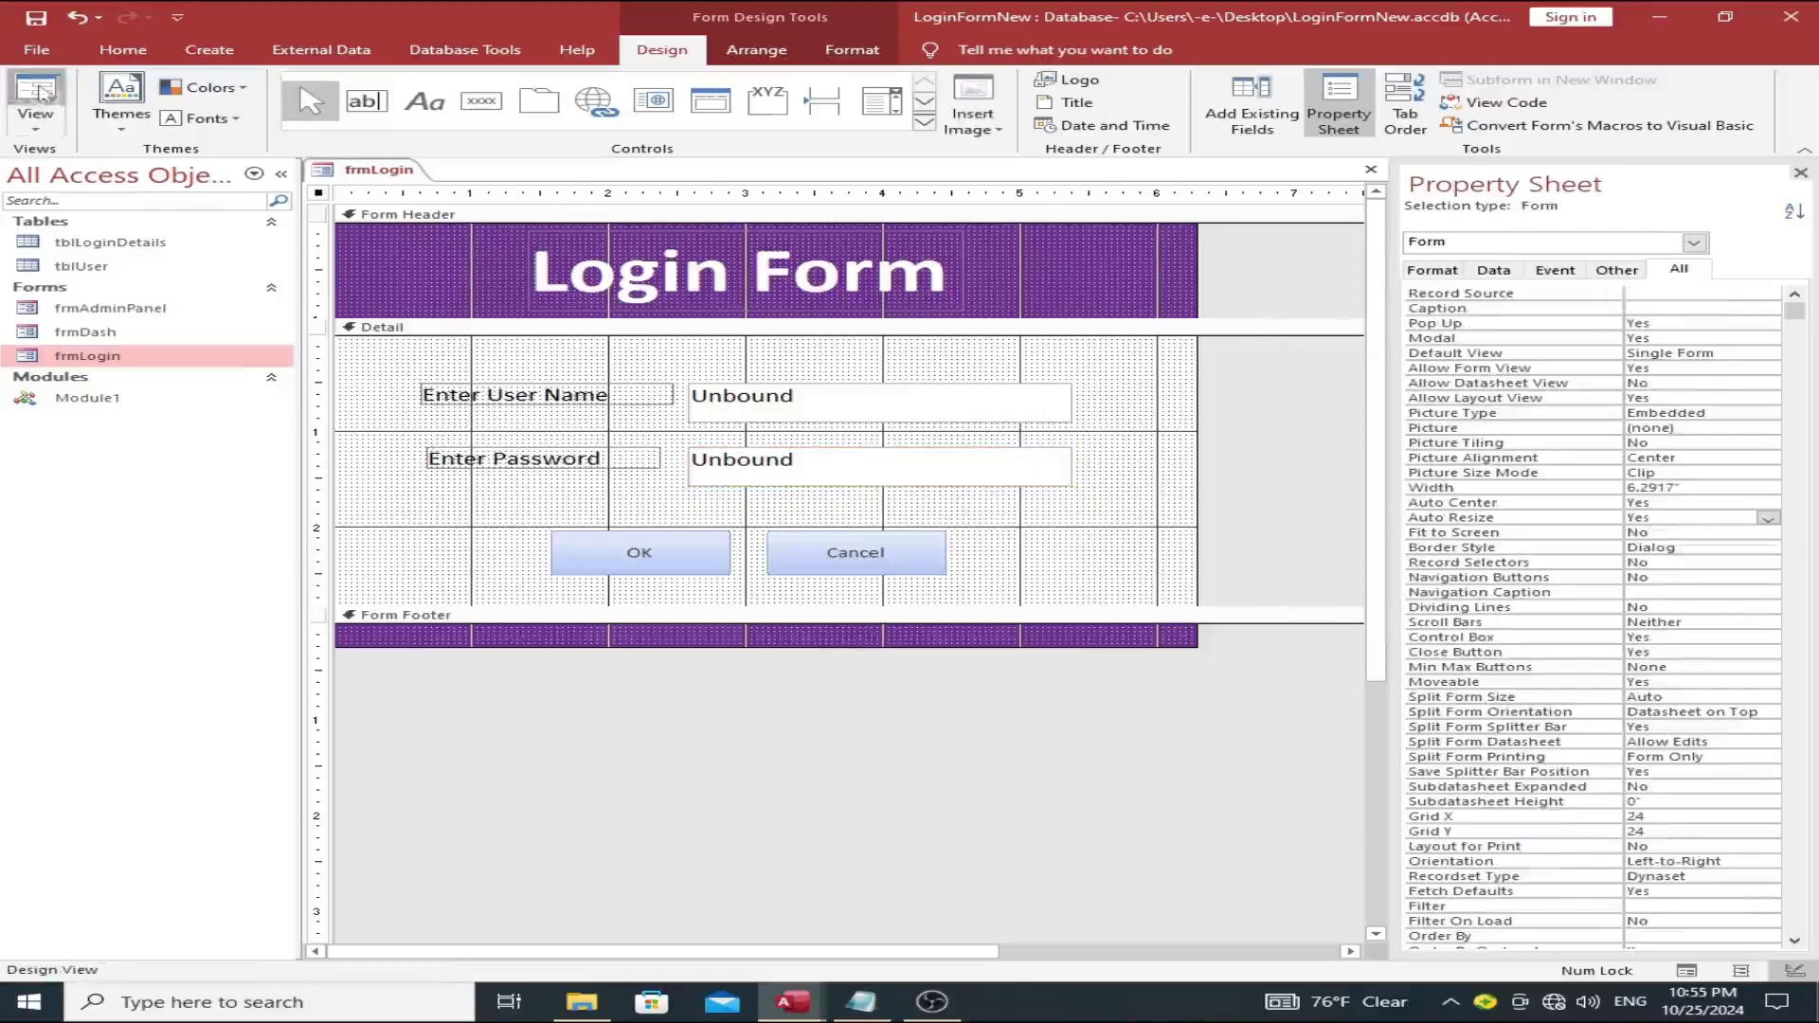
# Step: Test frmLogin in Form View with user name User and the account password, accepting the appended login record
pyautogui.click(35, 95)
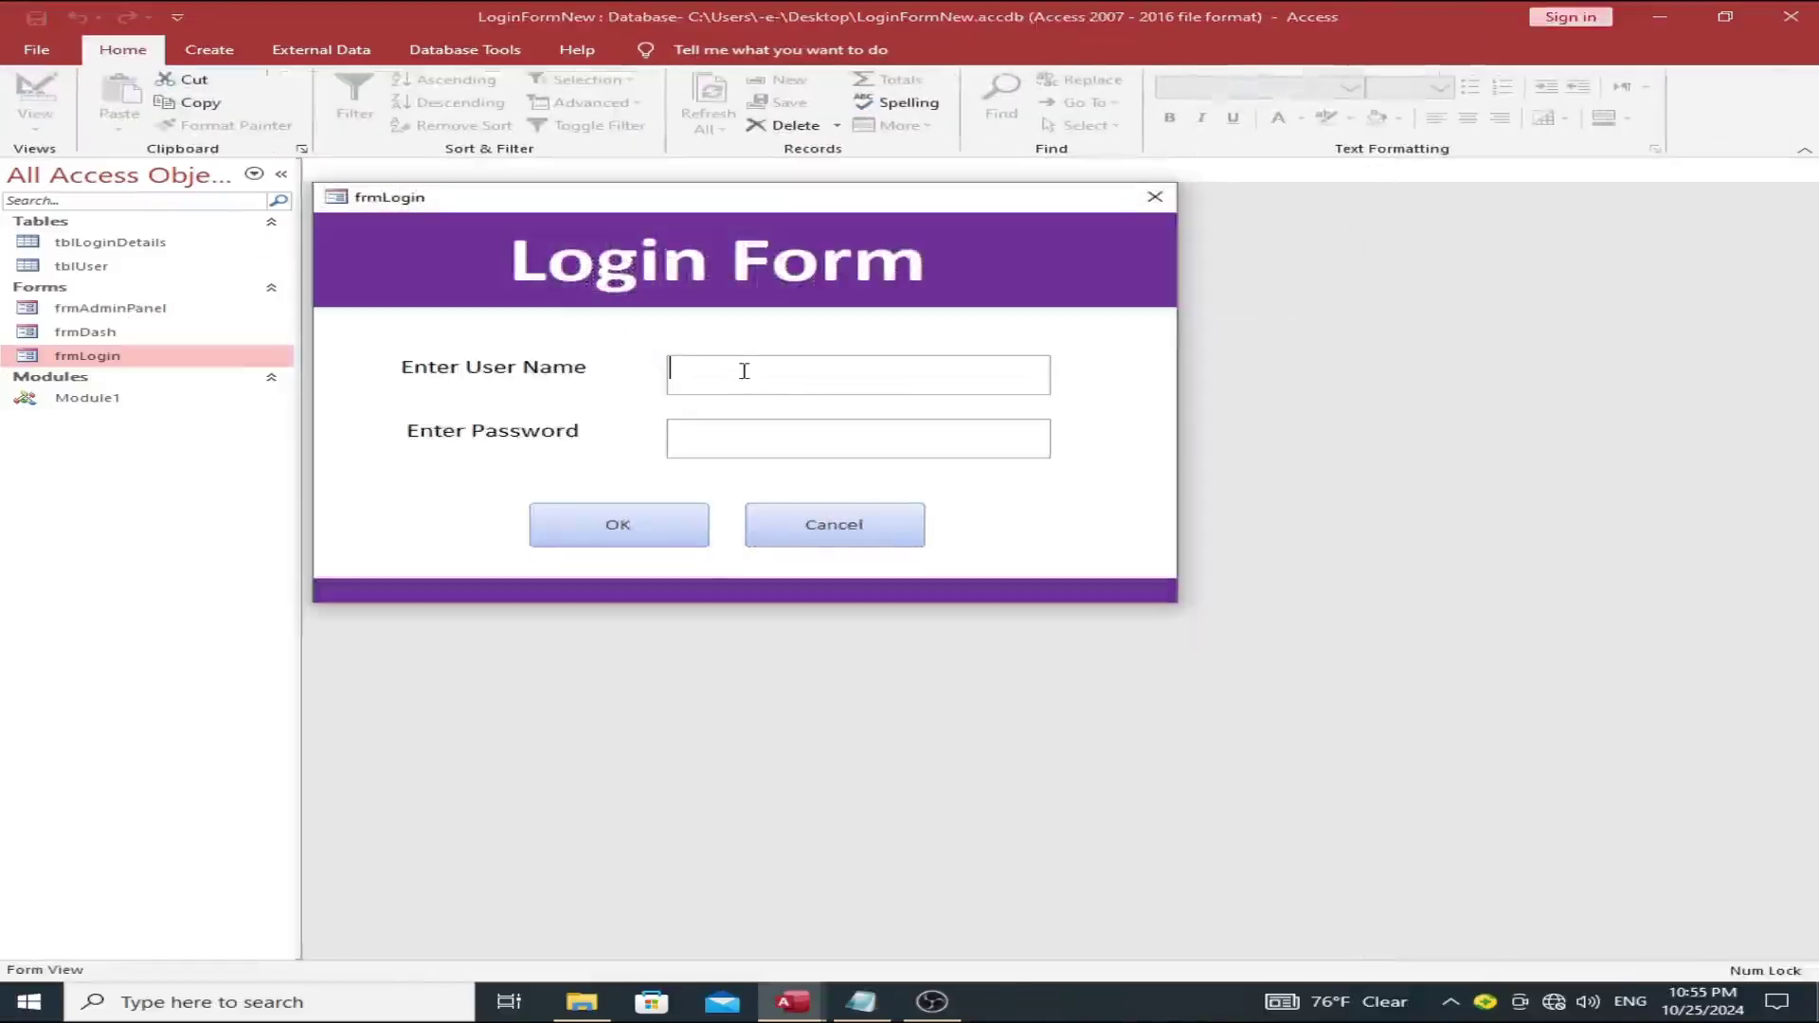
pyautogui.write('Us')
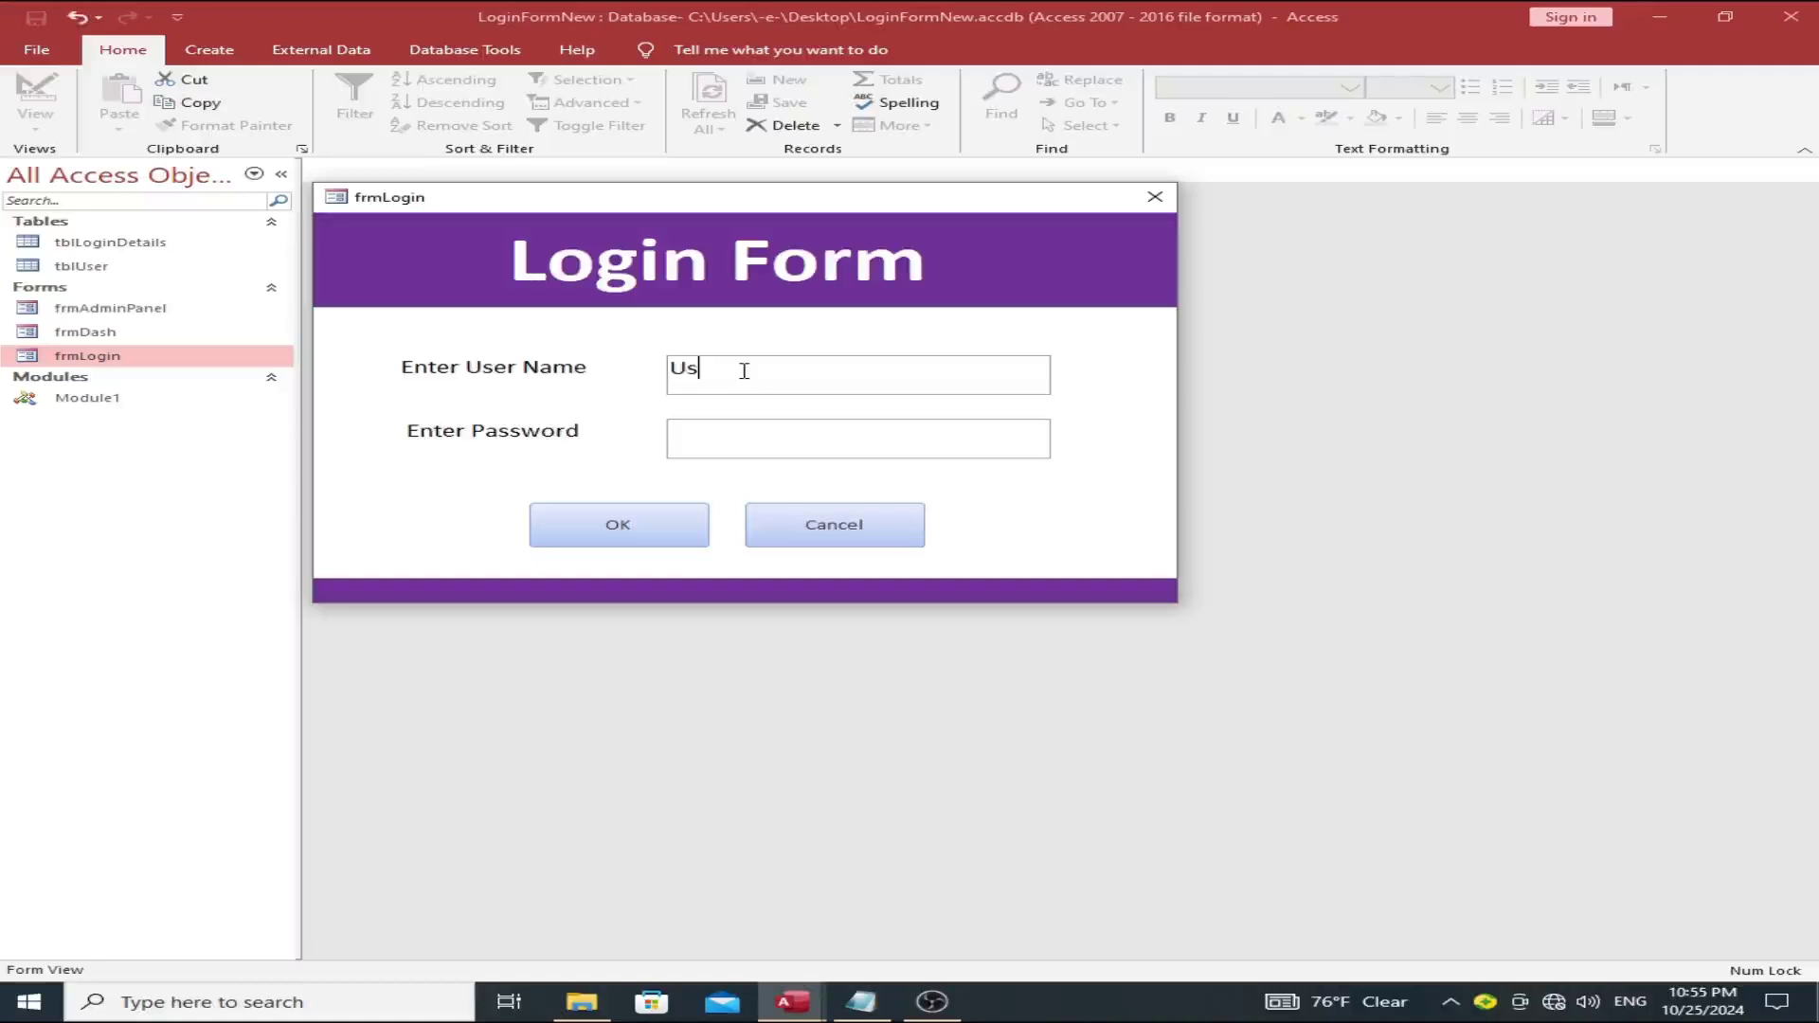
pyautogui.write('er')
pyautogui.click(735, 440)
pyautogui.write('123')
pyautogui.click(630, 540)
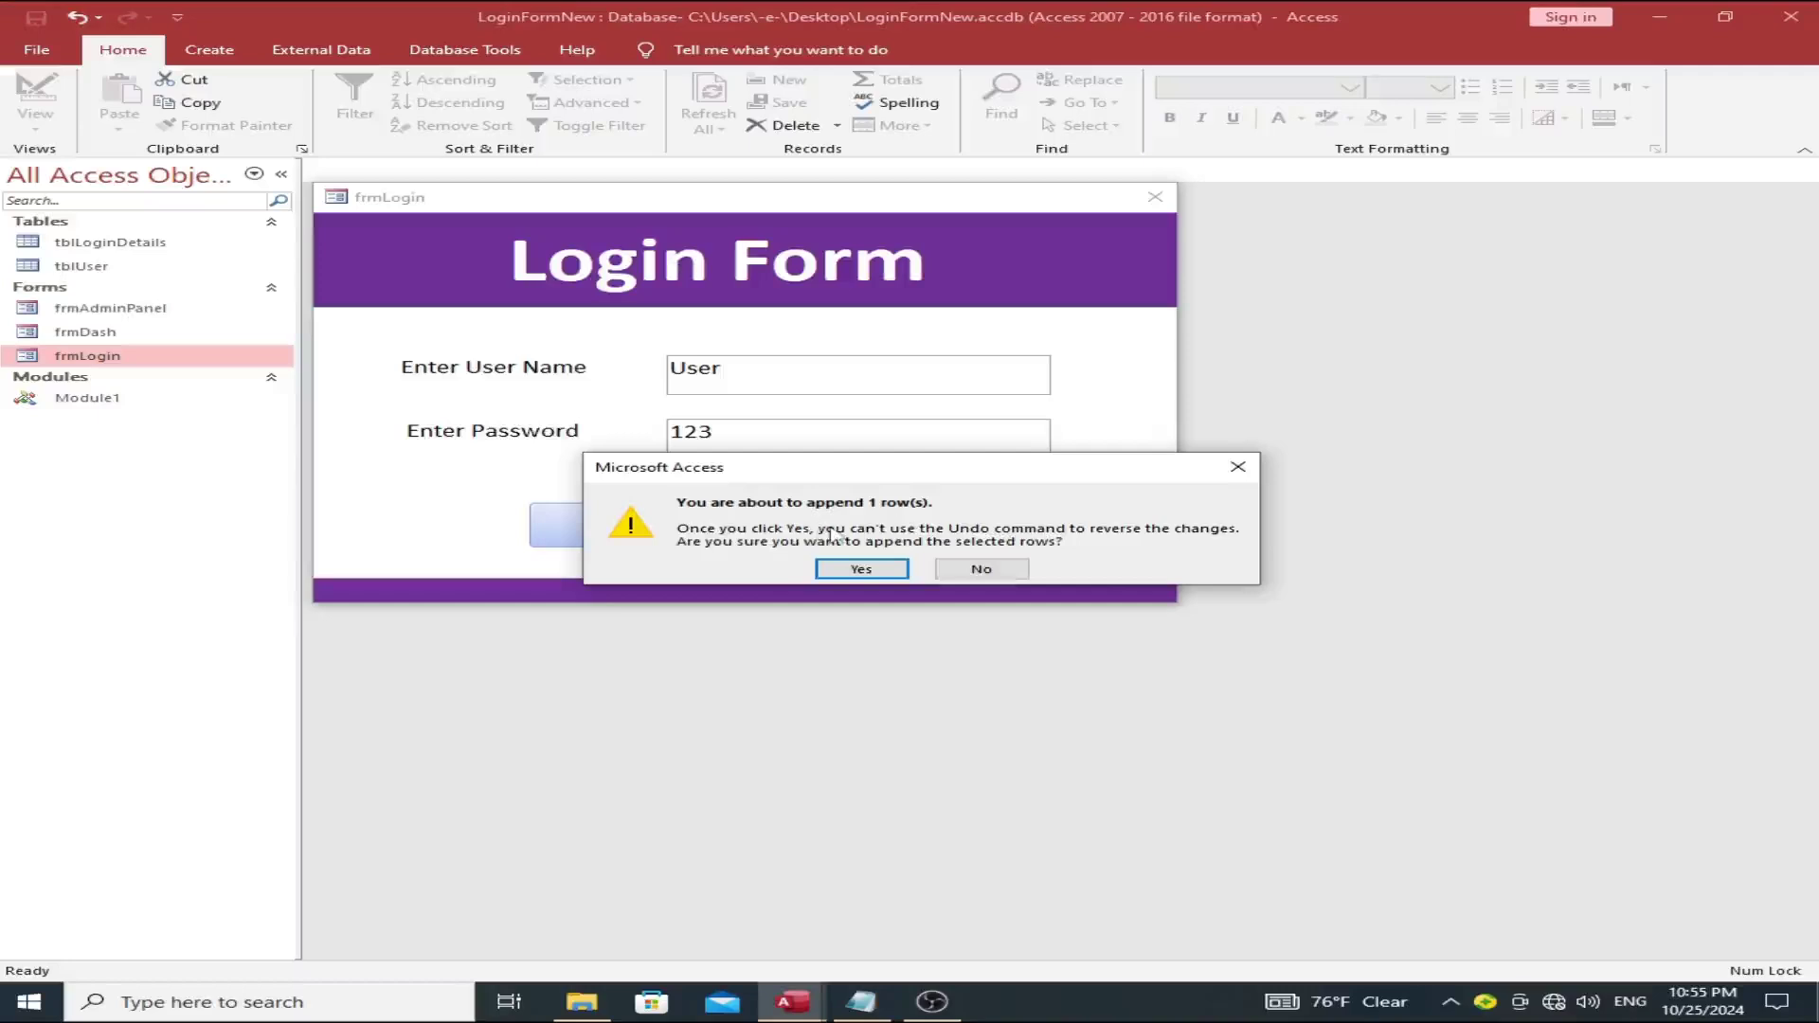
pyautogui.click(862, 568)
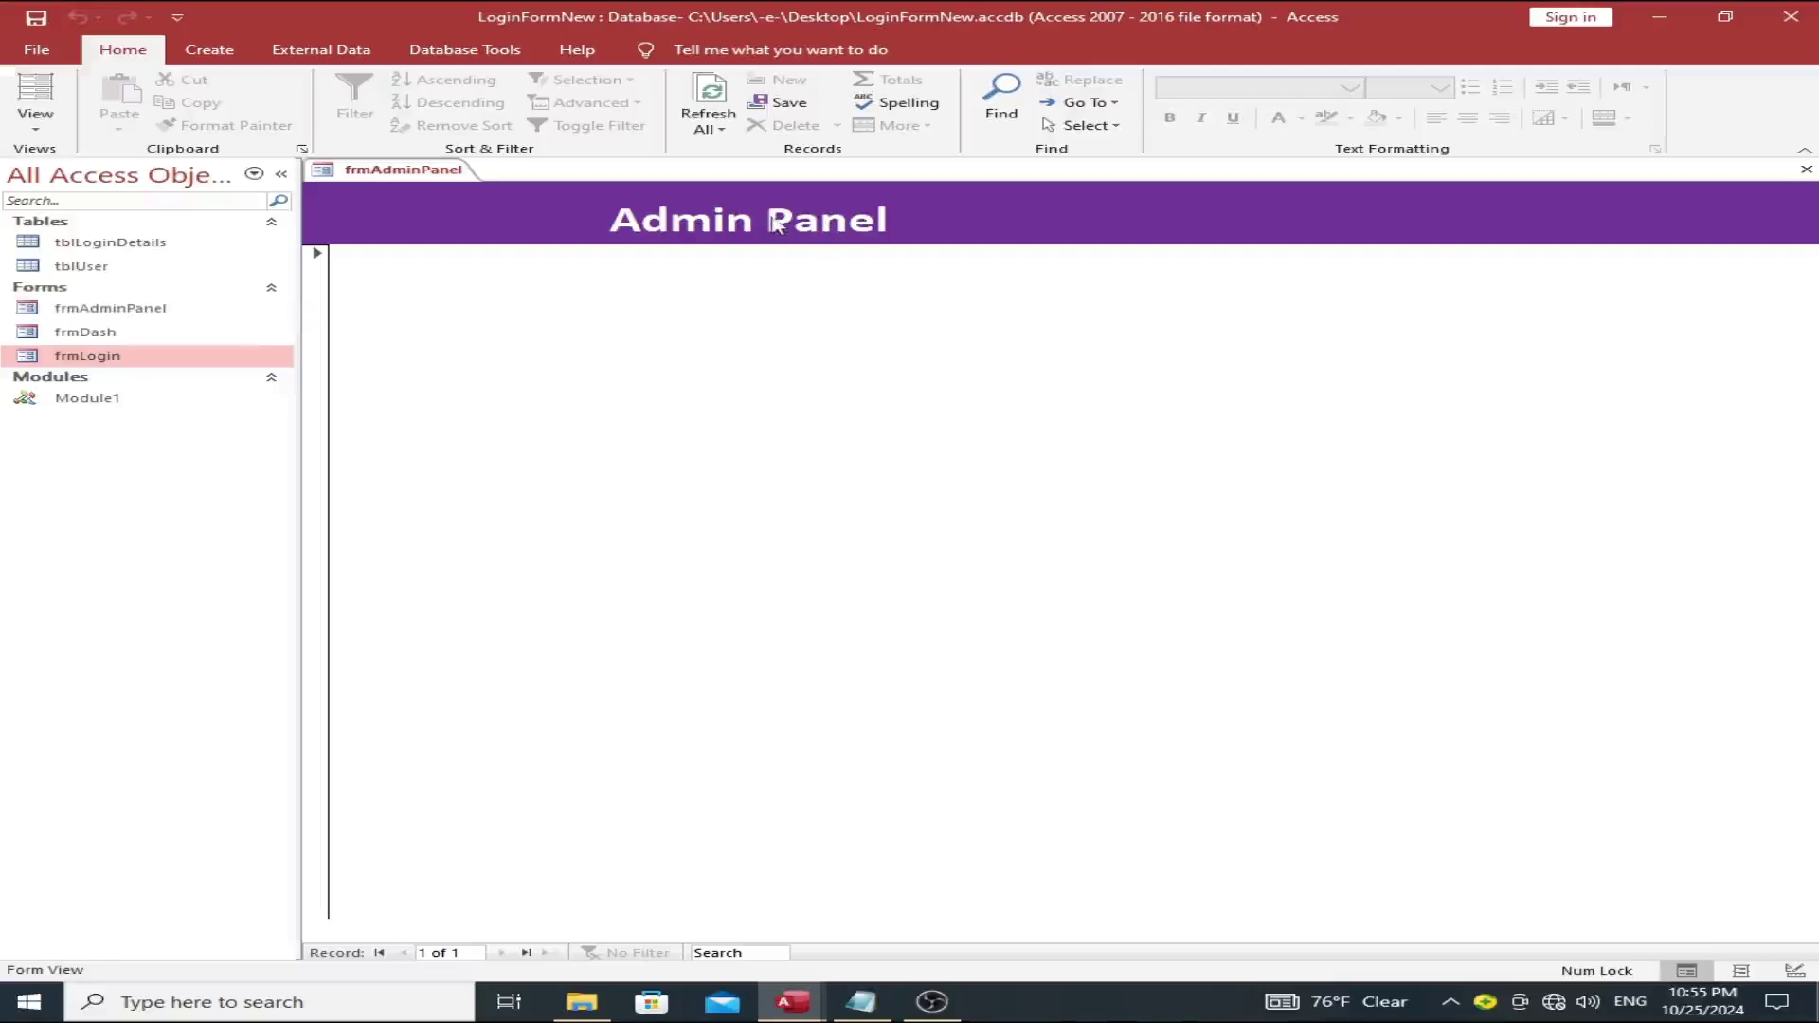
# Step: Open tblLoginDetails, fit the LoginDateTime column to its contents, and close the table with its layout saved
pyautogui.doubleClick(168, 248)
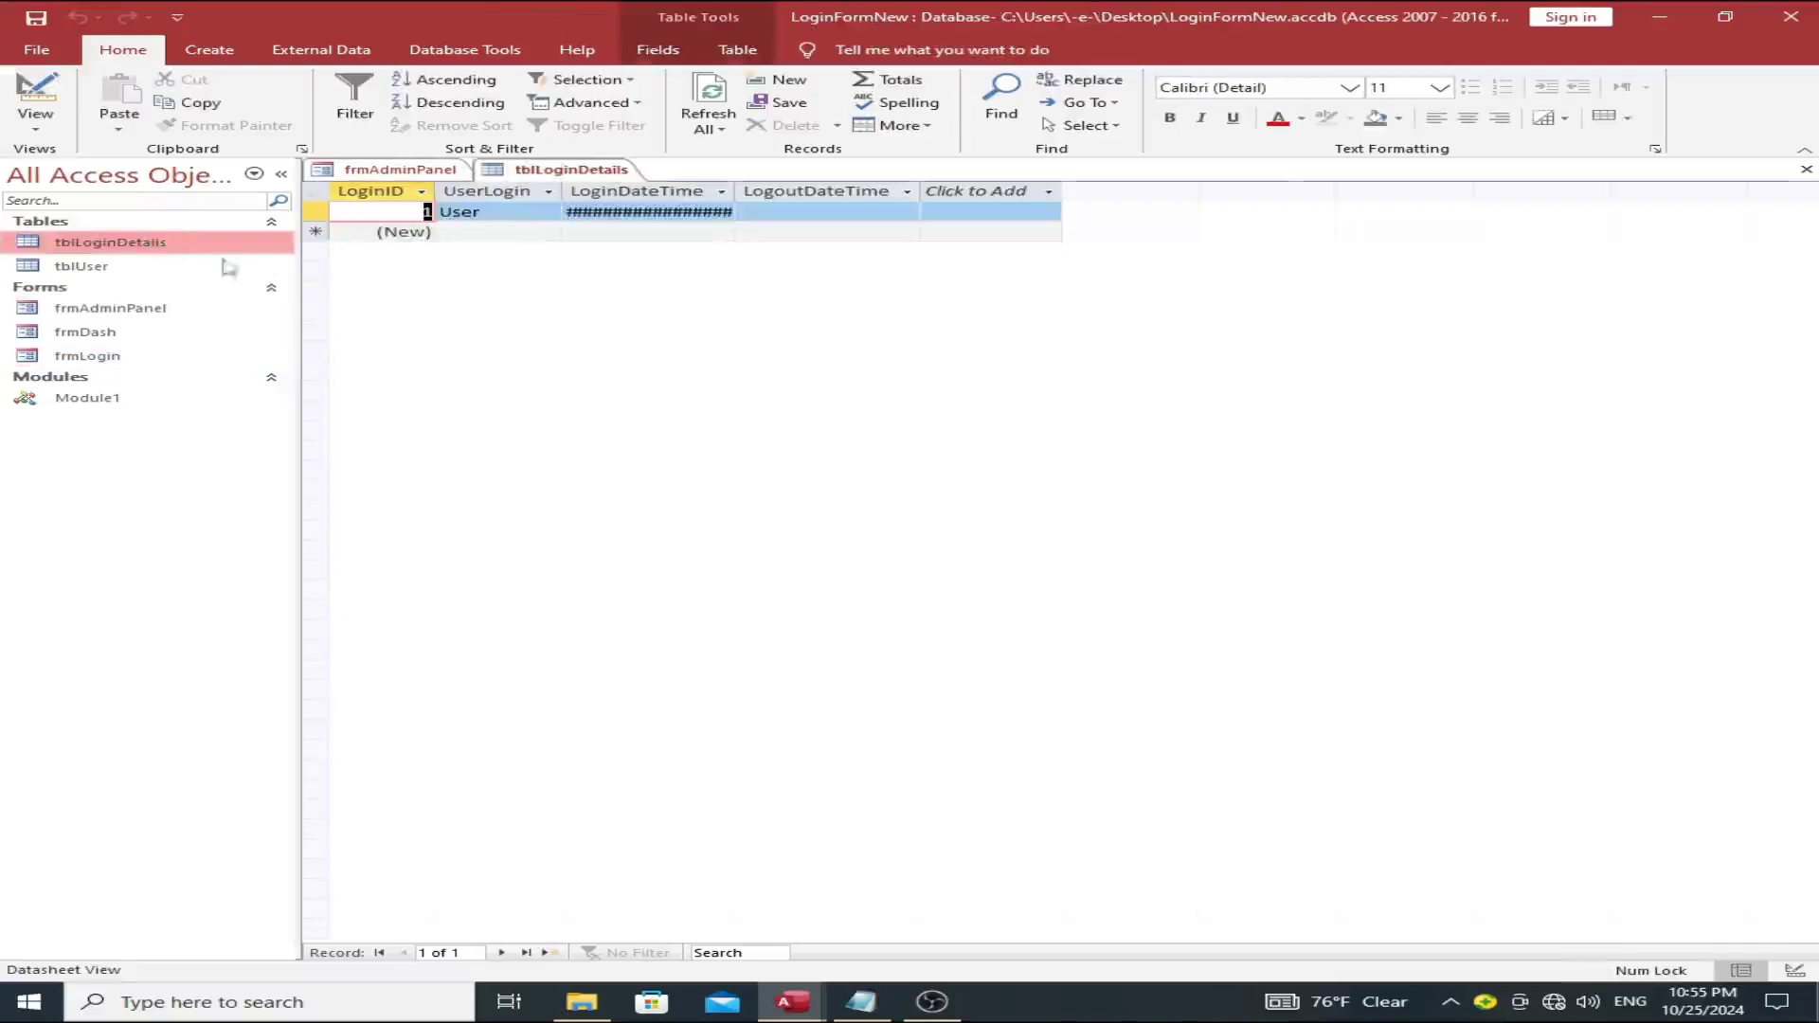
pyautogui.doubleClick(734, 190)
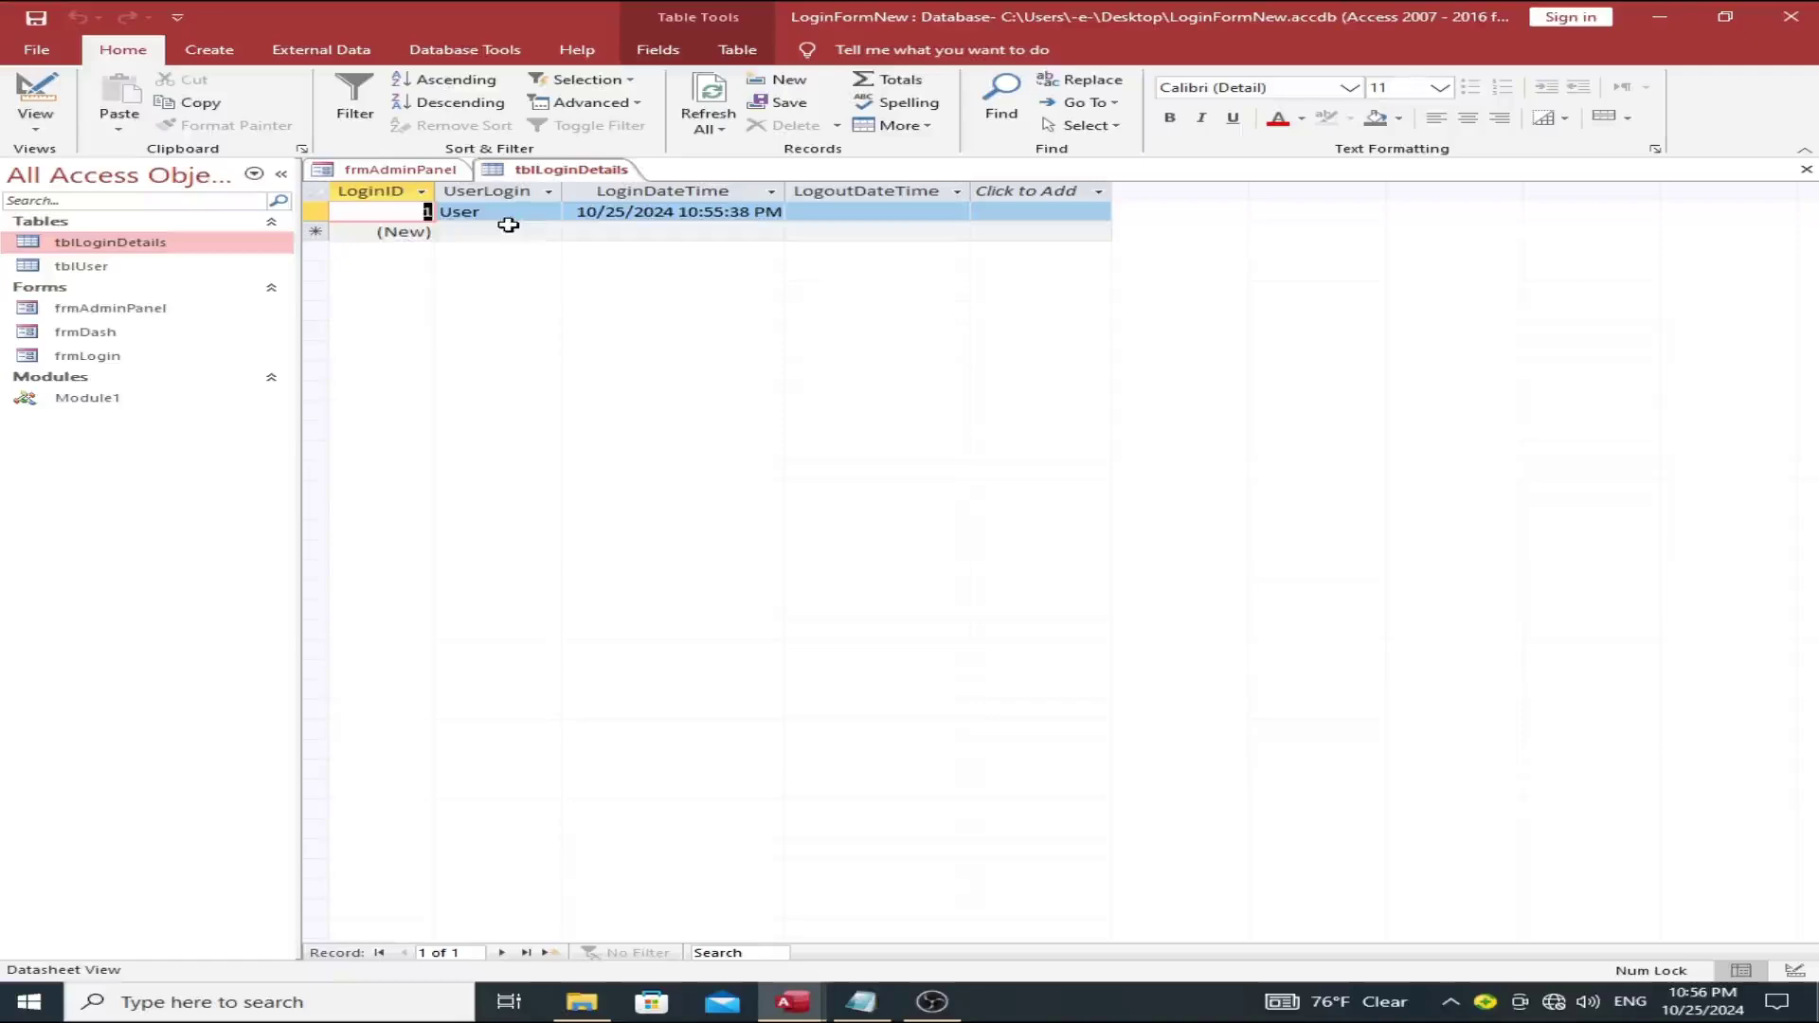
pyautogui.rightClick(592, 168)
pyautogui.click(636, 196)
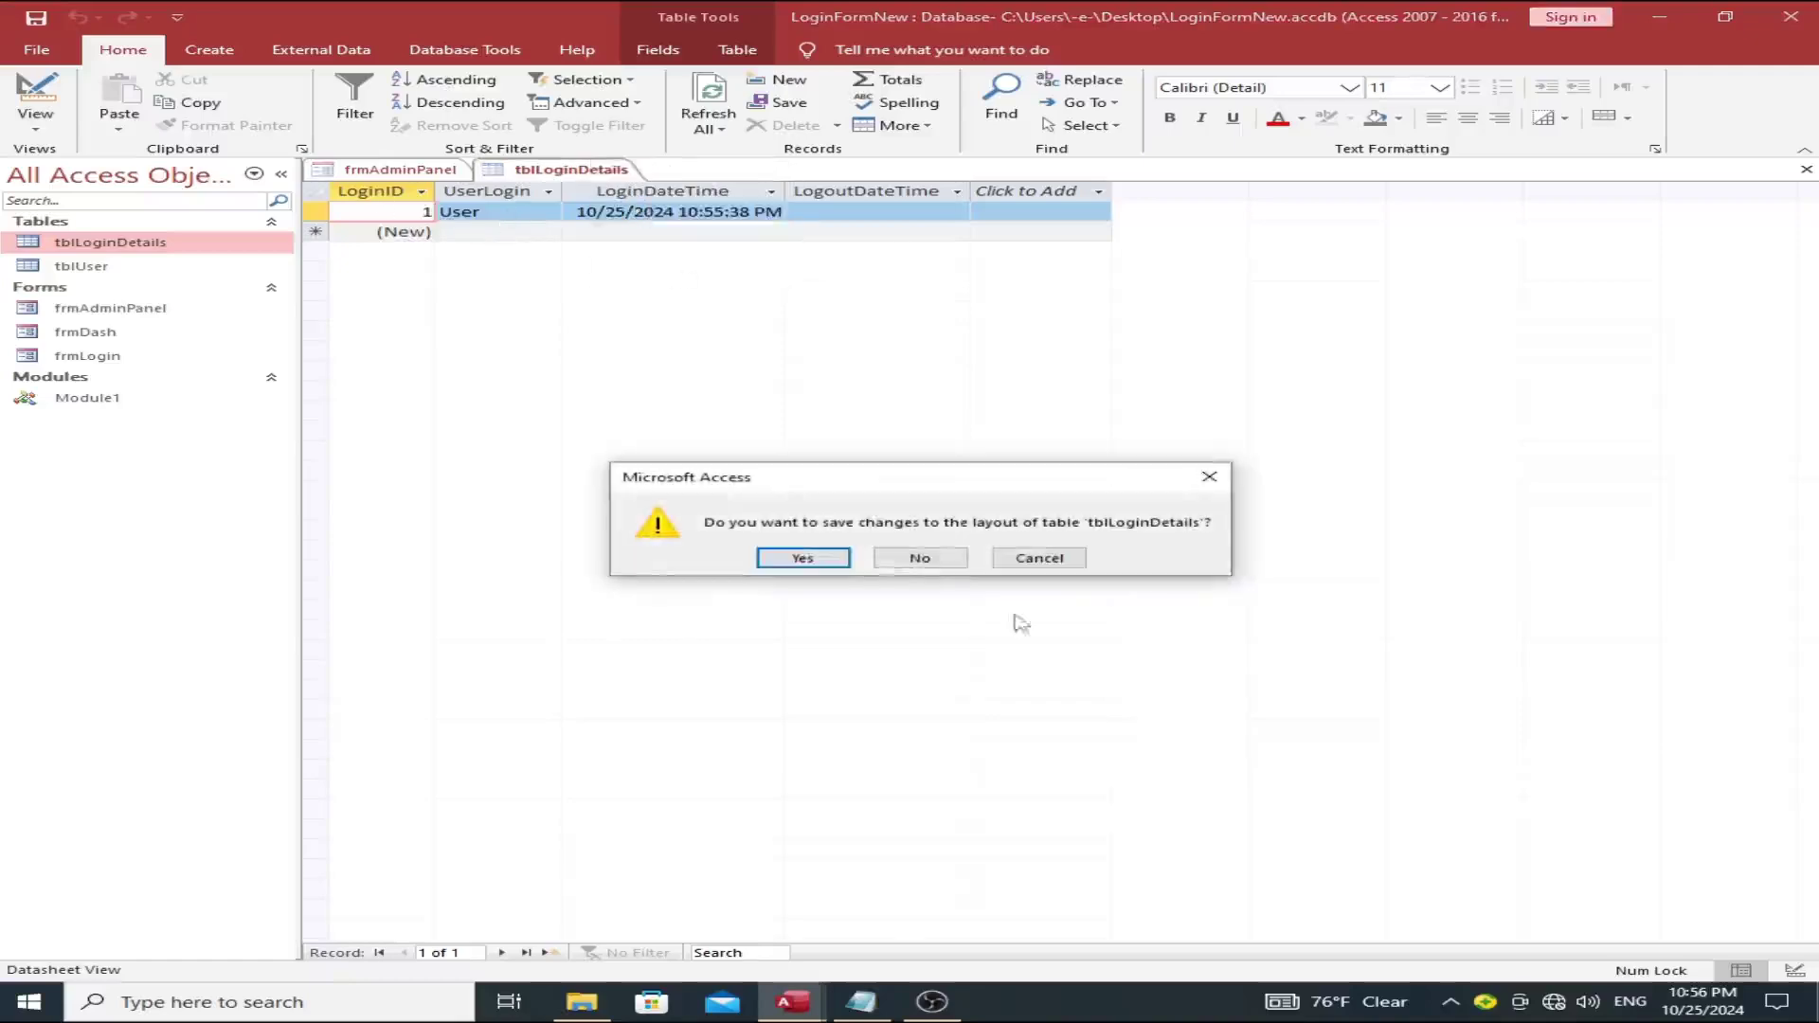
pyautogui.click(833, 563)
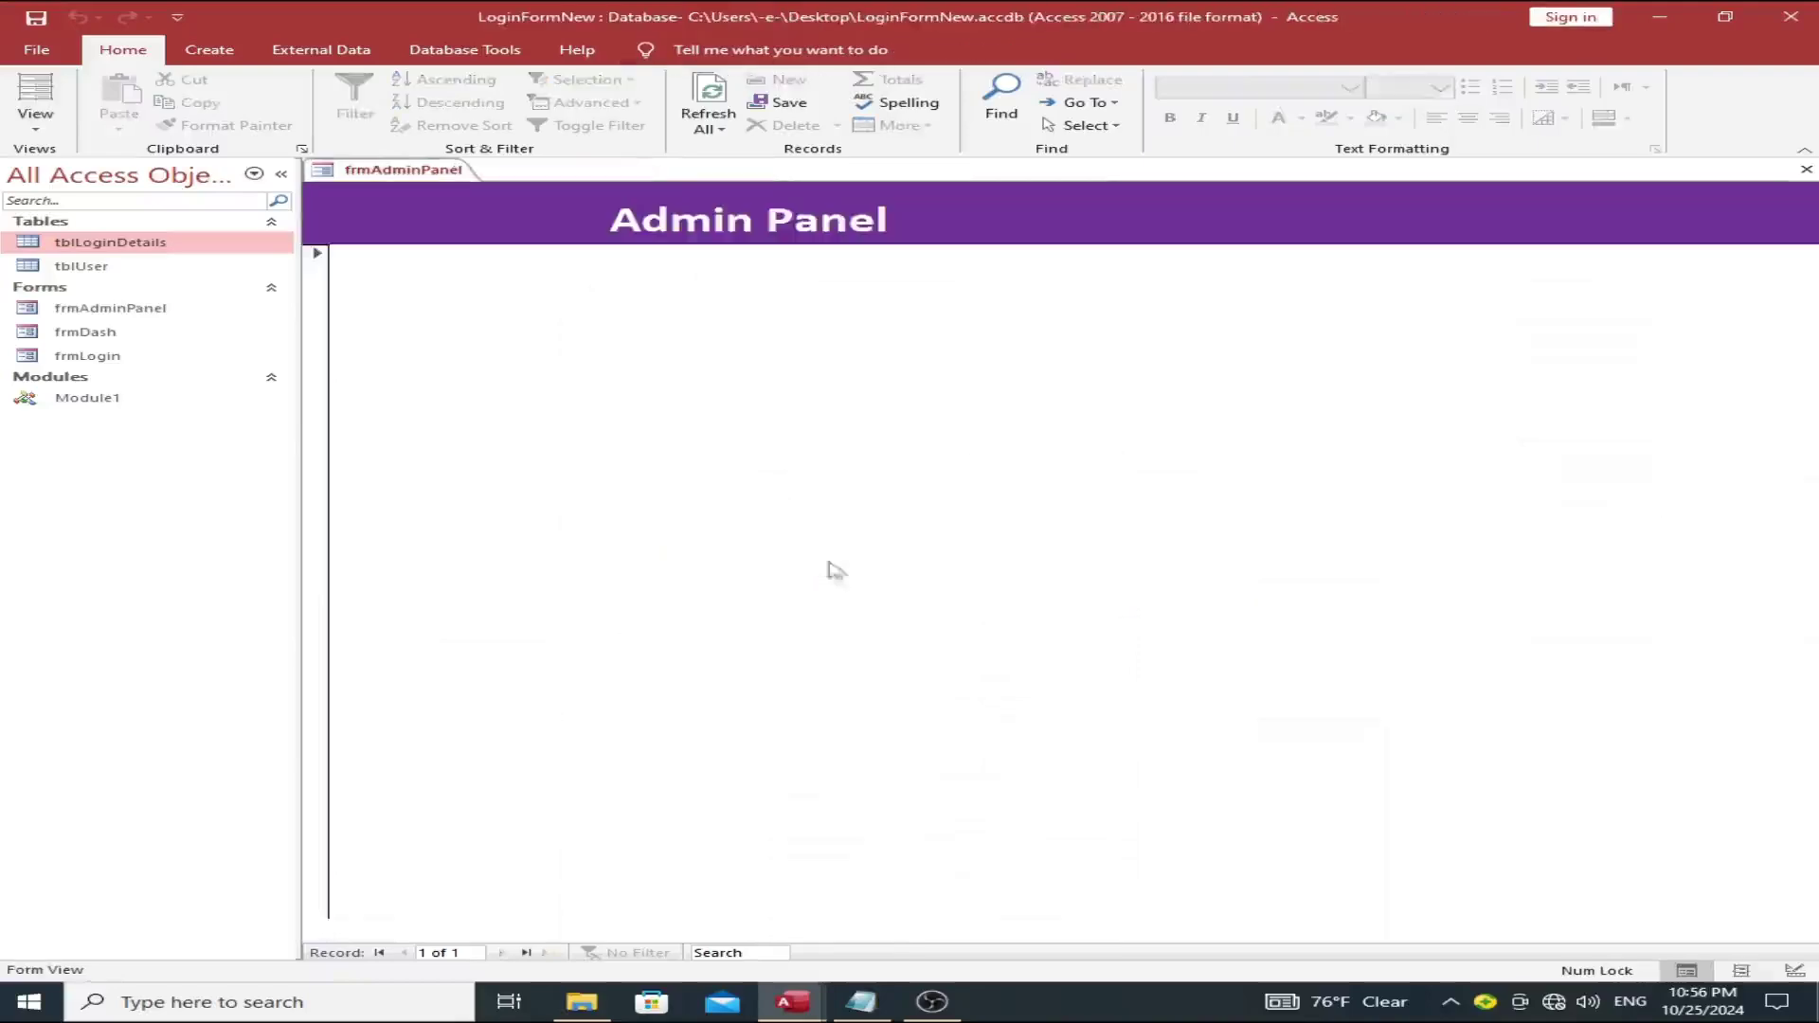
# Step: Switch frmAdminPanel to Design View and open a code event procedure for its Detail section
pyautogui.click(187, 314)
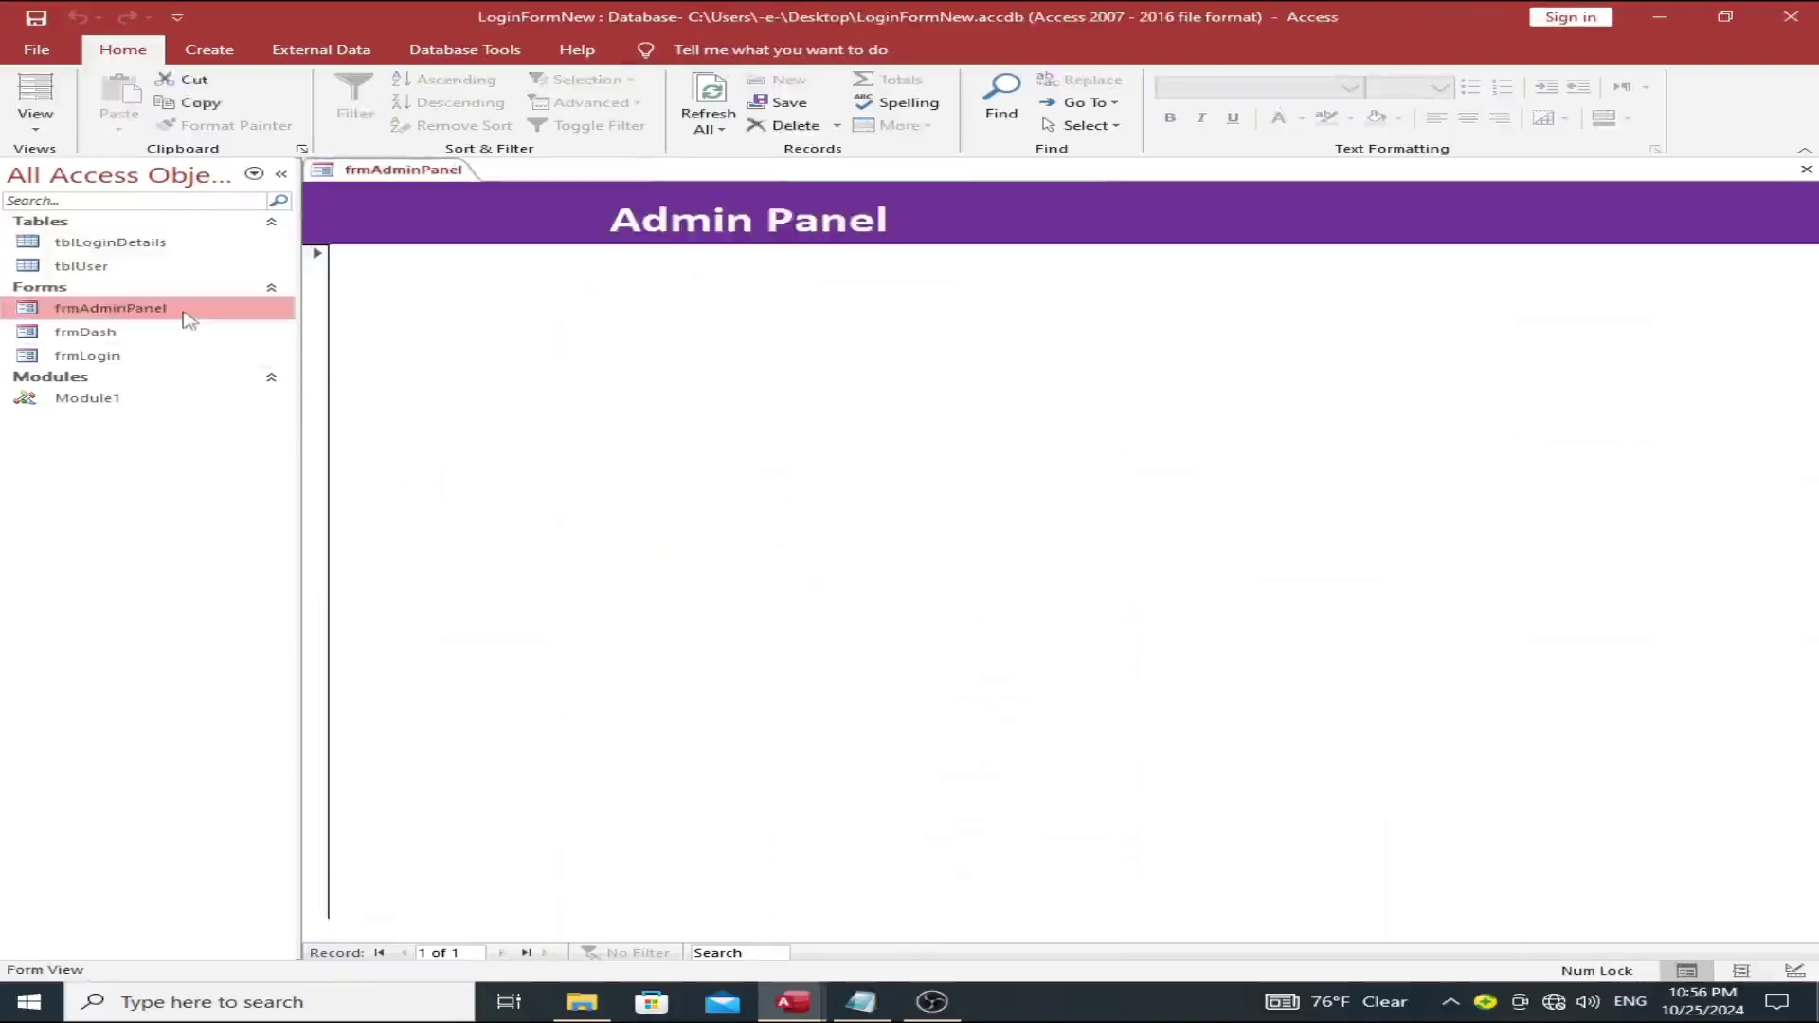
pyautogui.rightClick(476, 309)
pyautogui.click(519, 366)
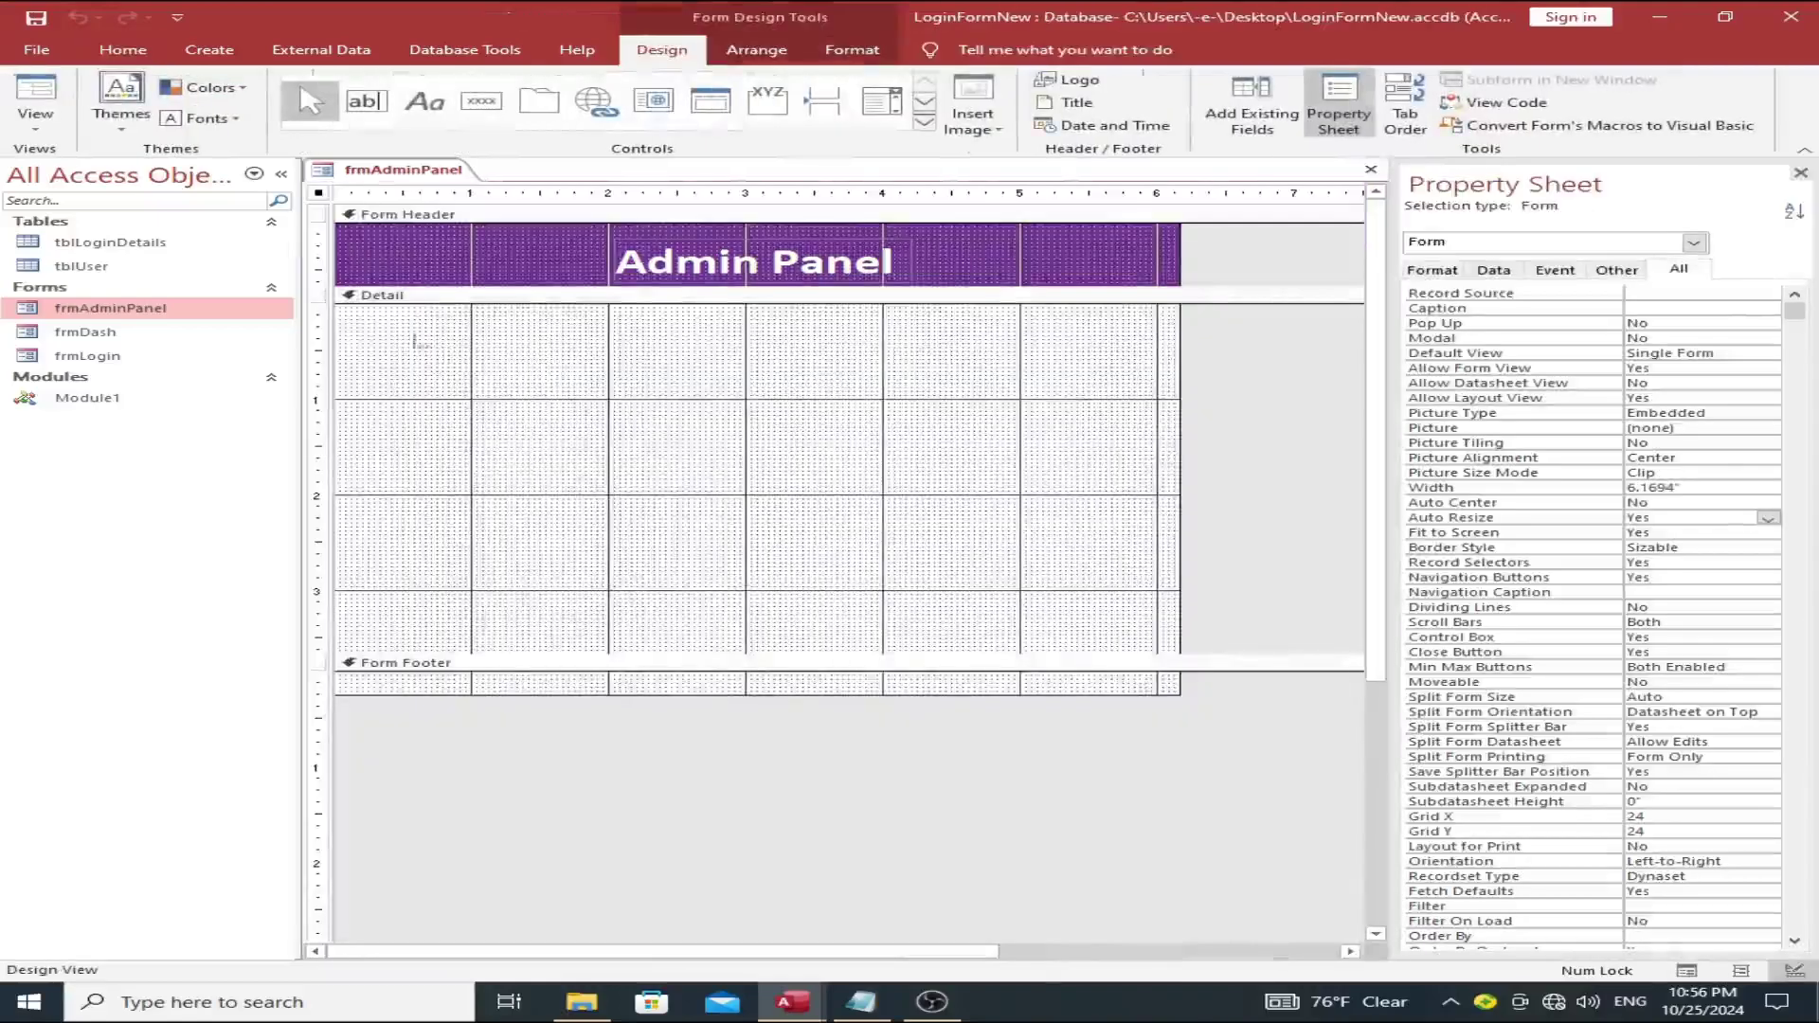
pyautogui.rightClick(448, 374)
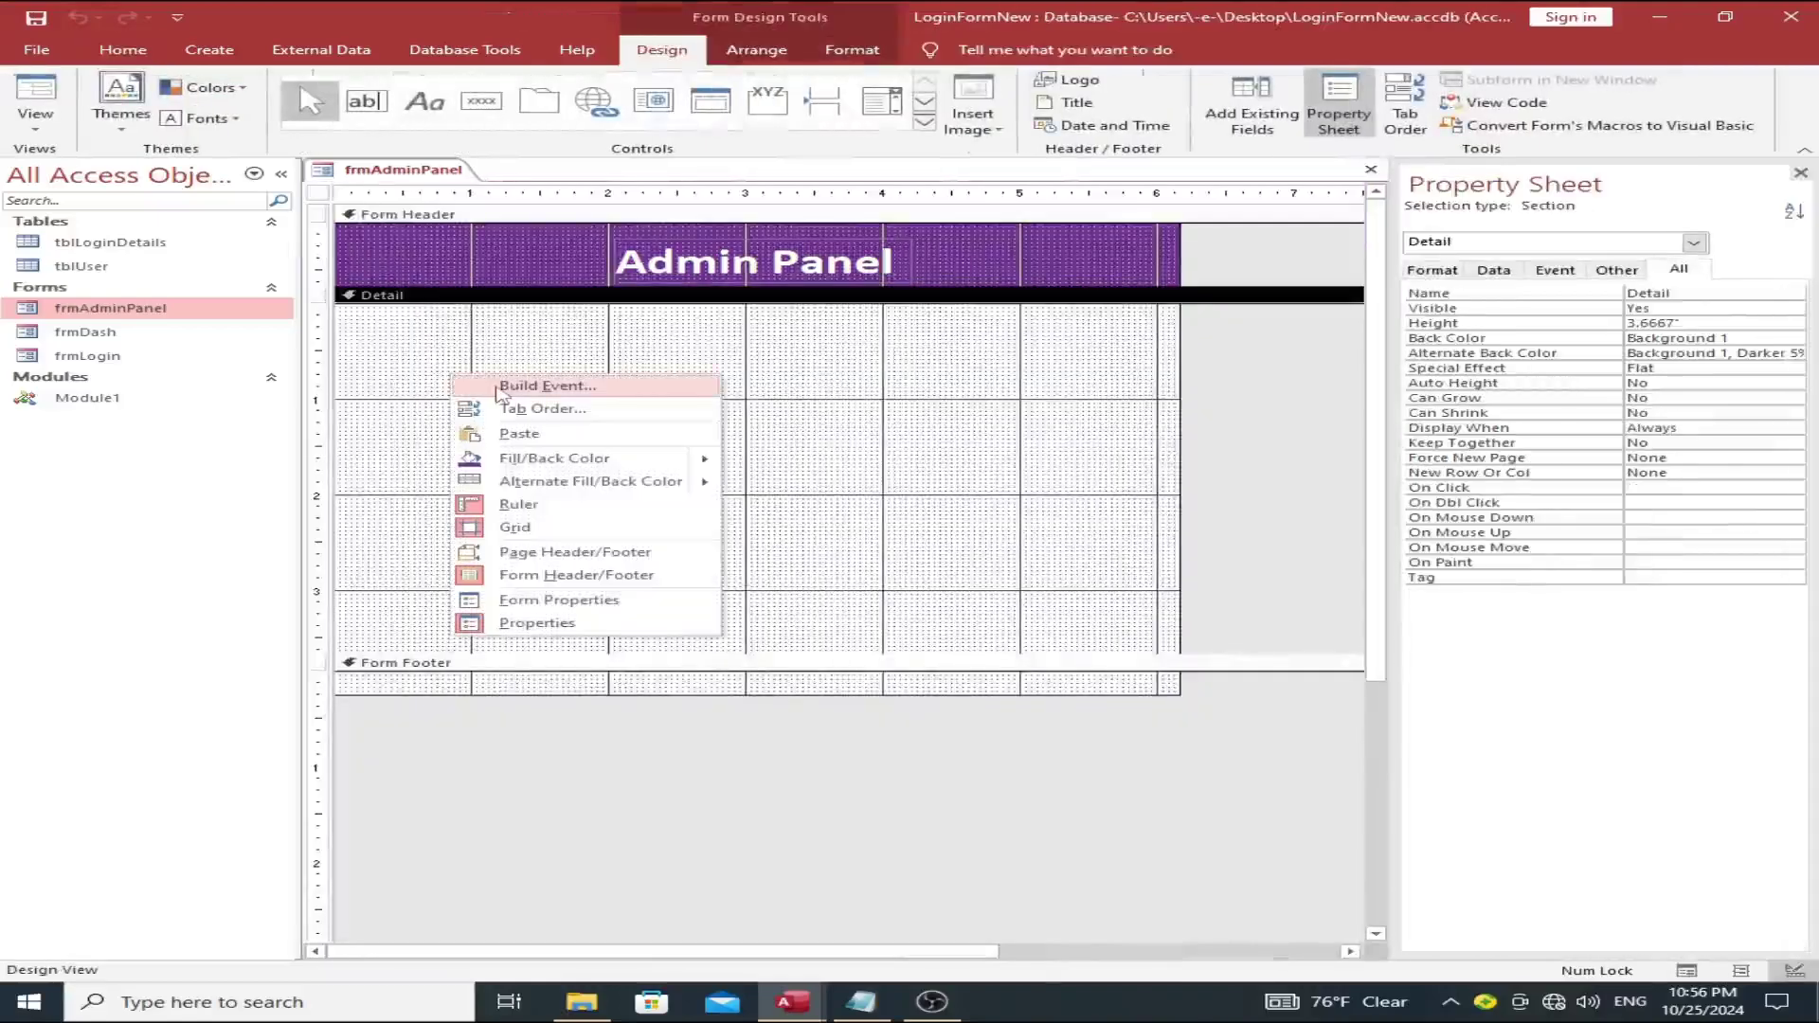
pyautogui.click(500, 386)
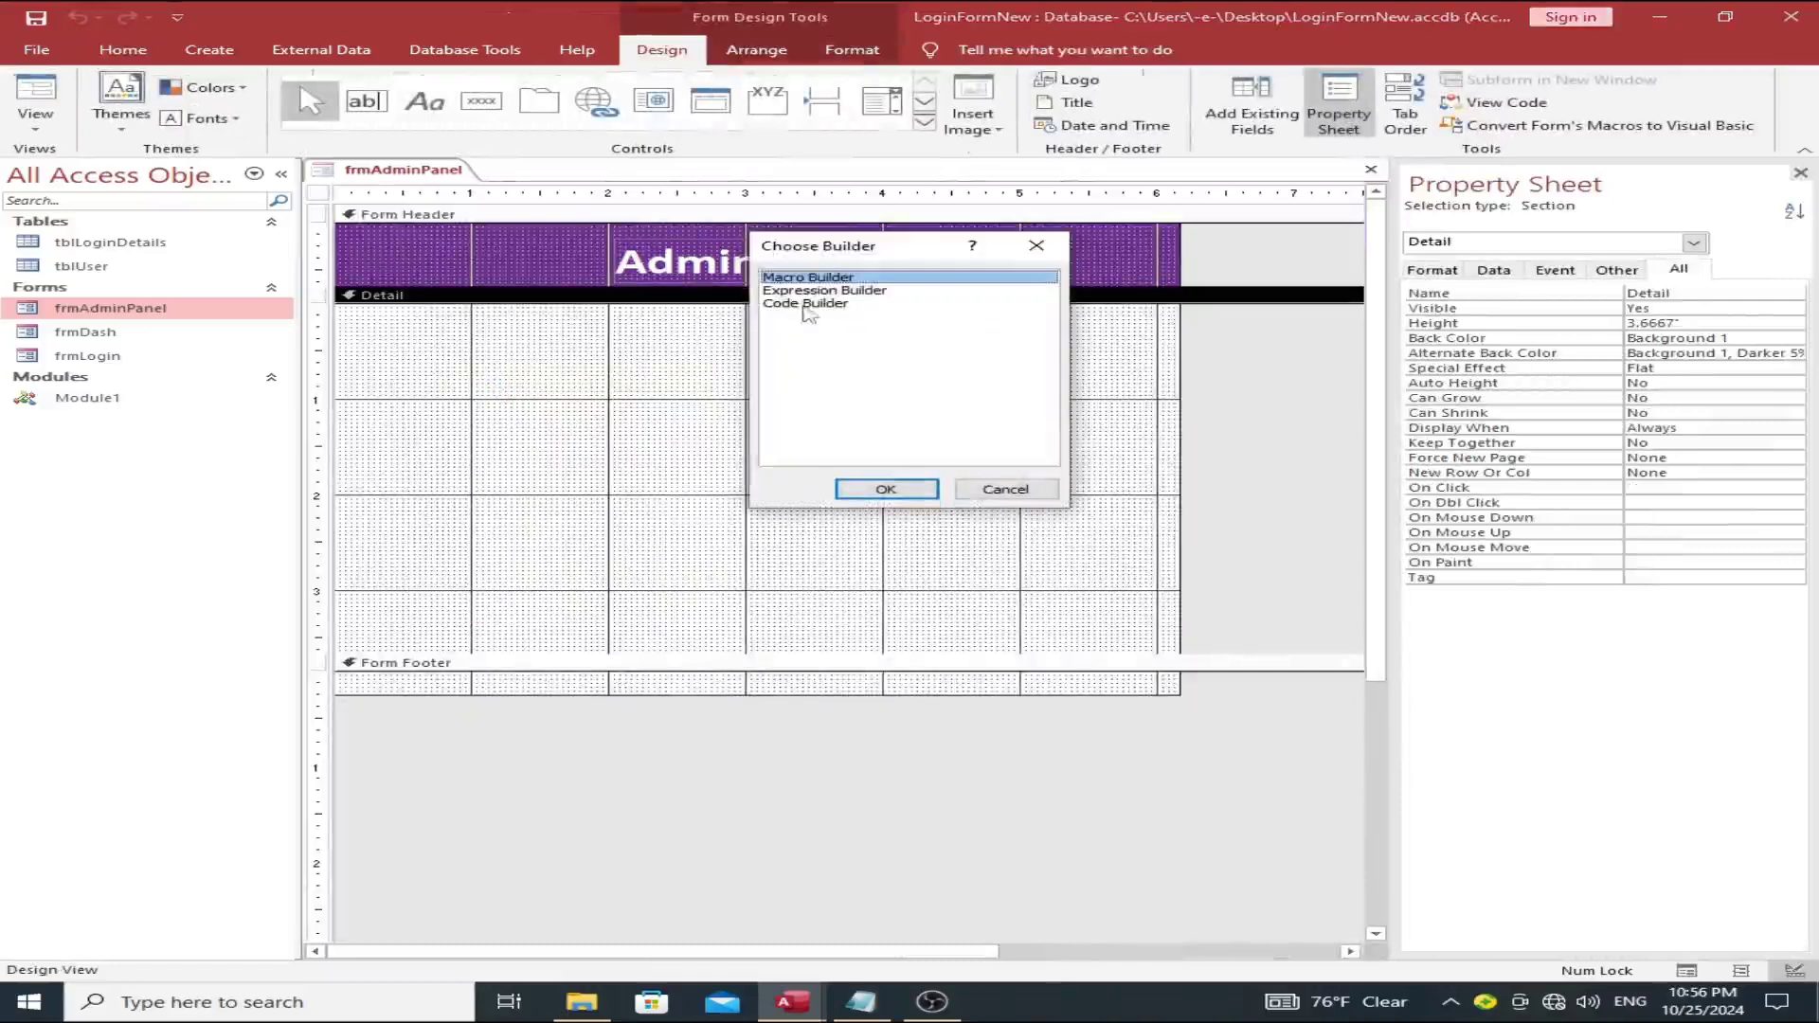
pyautogui.click(807, 303)
pyautogui.click(886, 489)
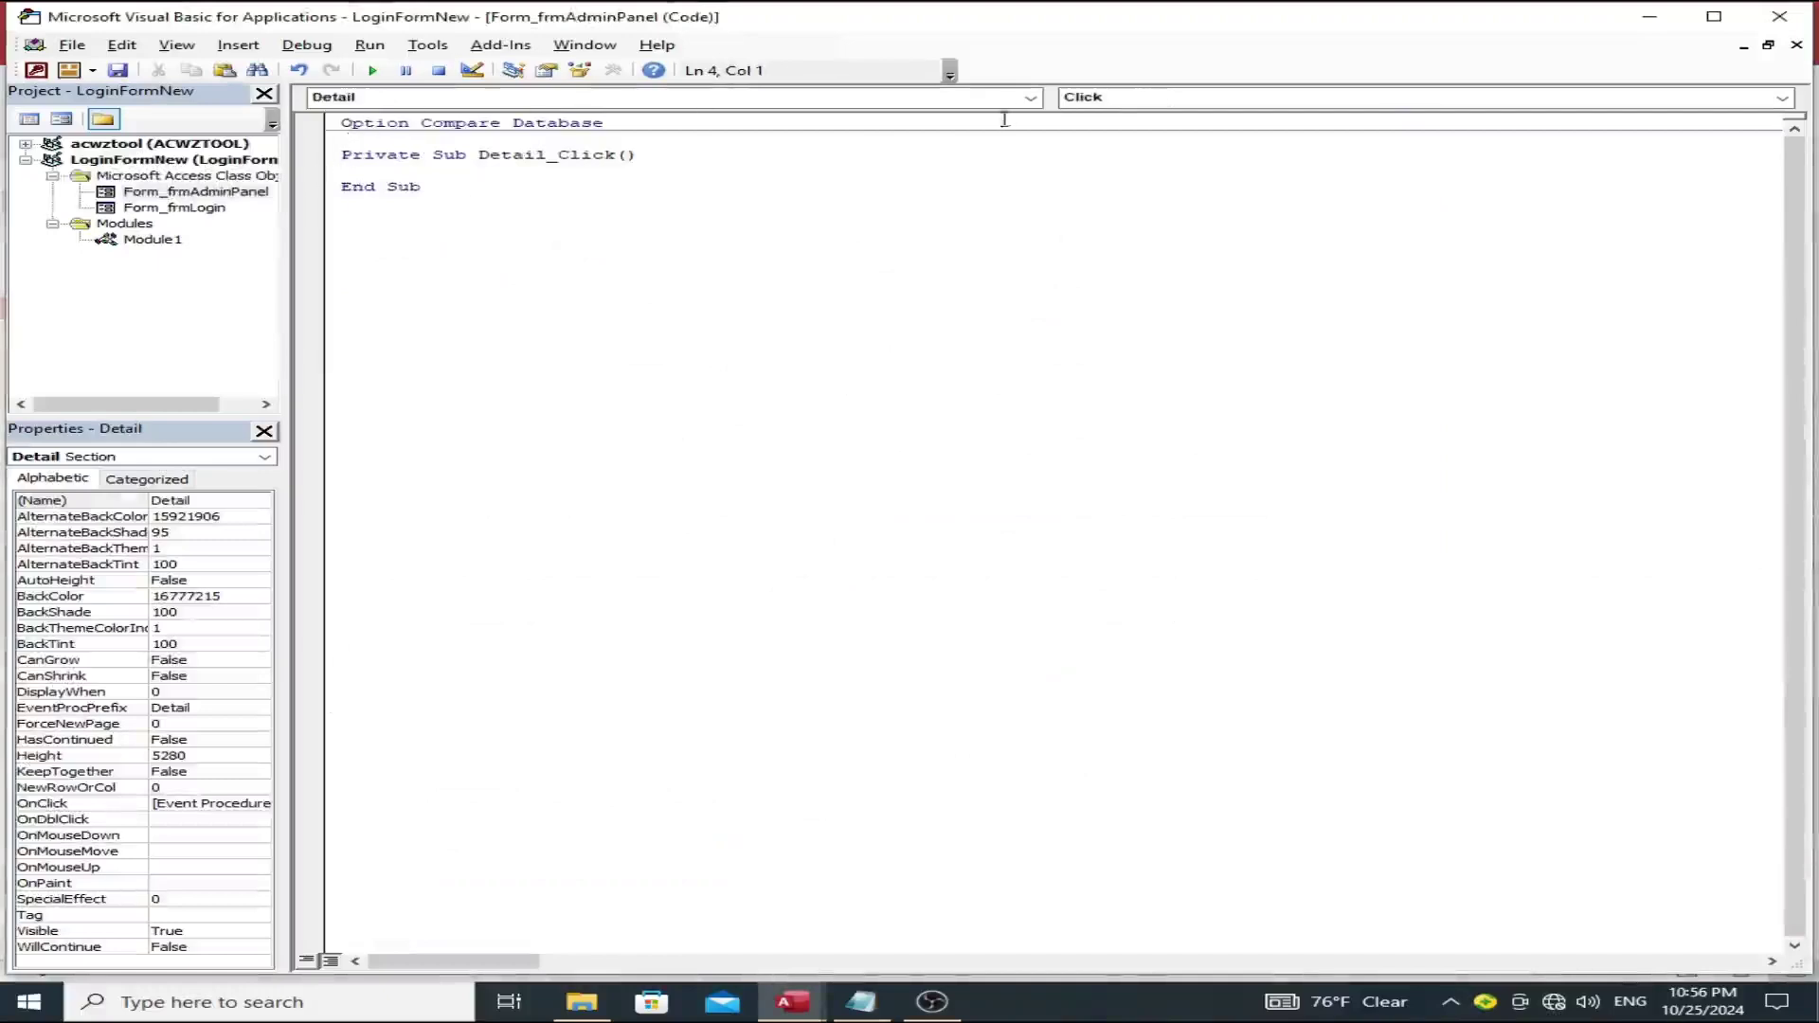
# Step: Add the form's Load and Unload event procedures to the frmAdminPanel code
pyautogui.click(1031, 98)
pyautogui.click(596, 152)
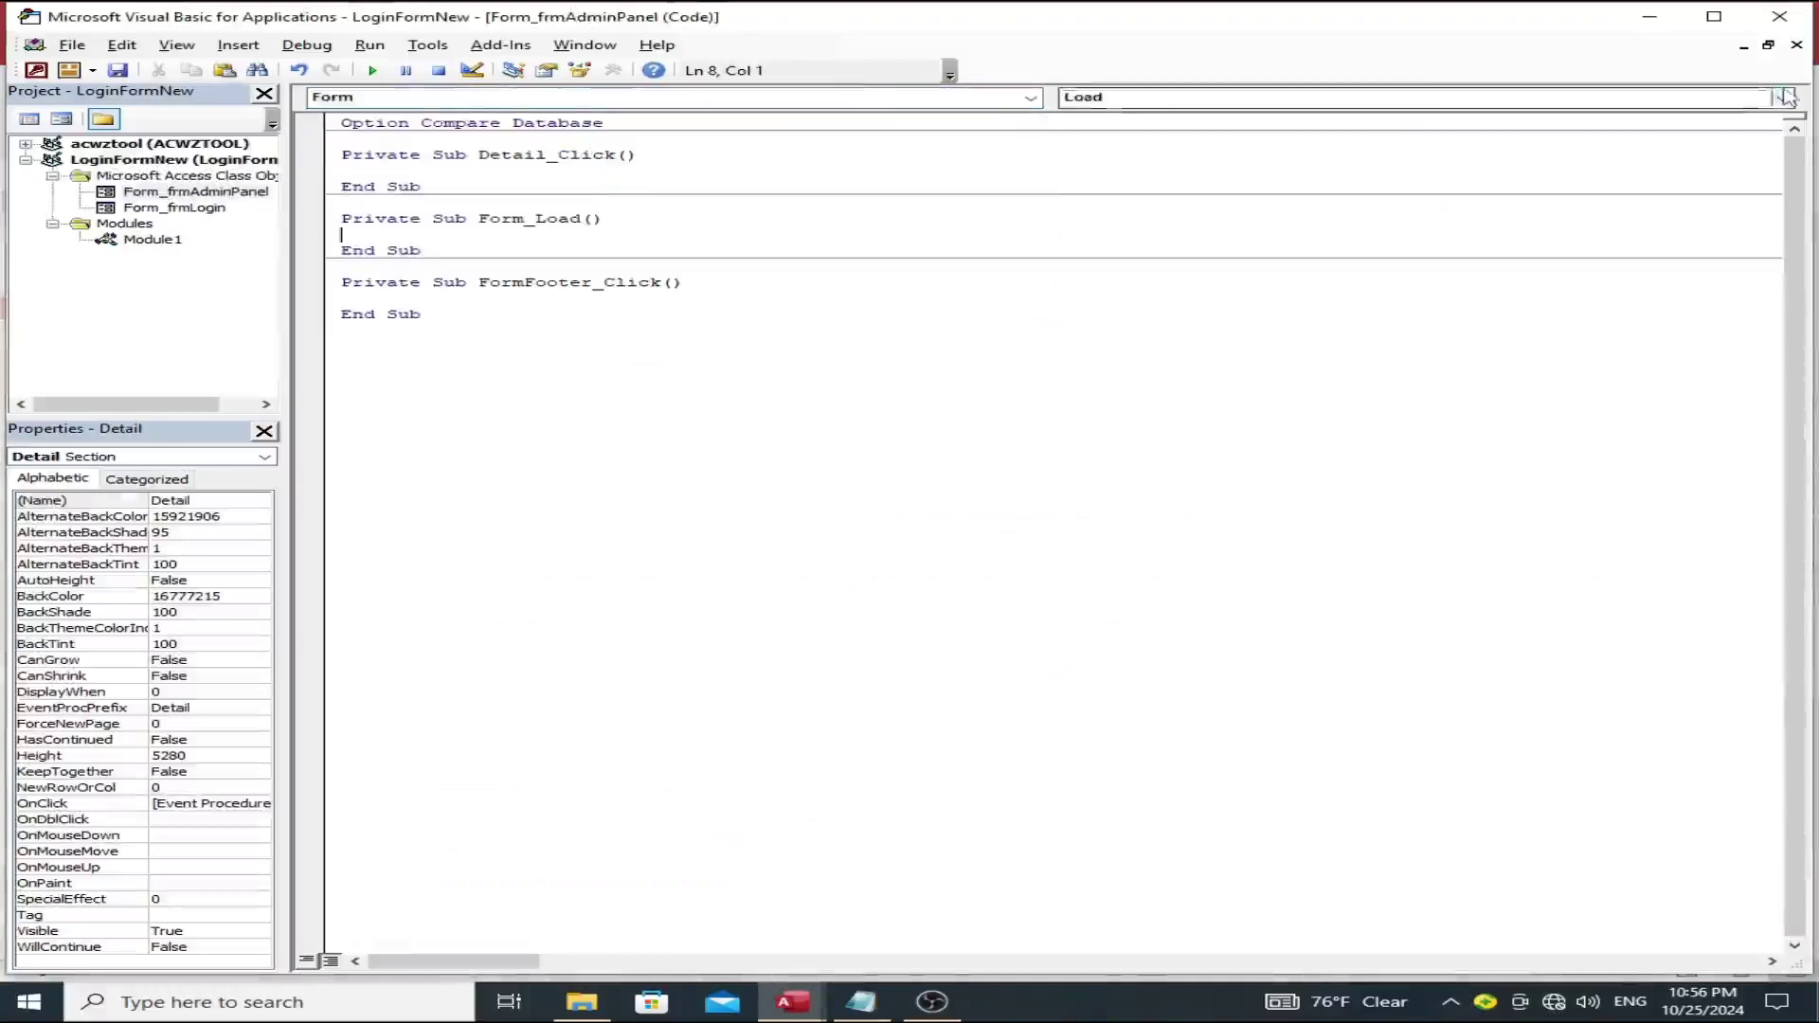
pyautogui.click(1241, 98)
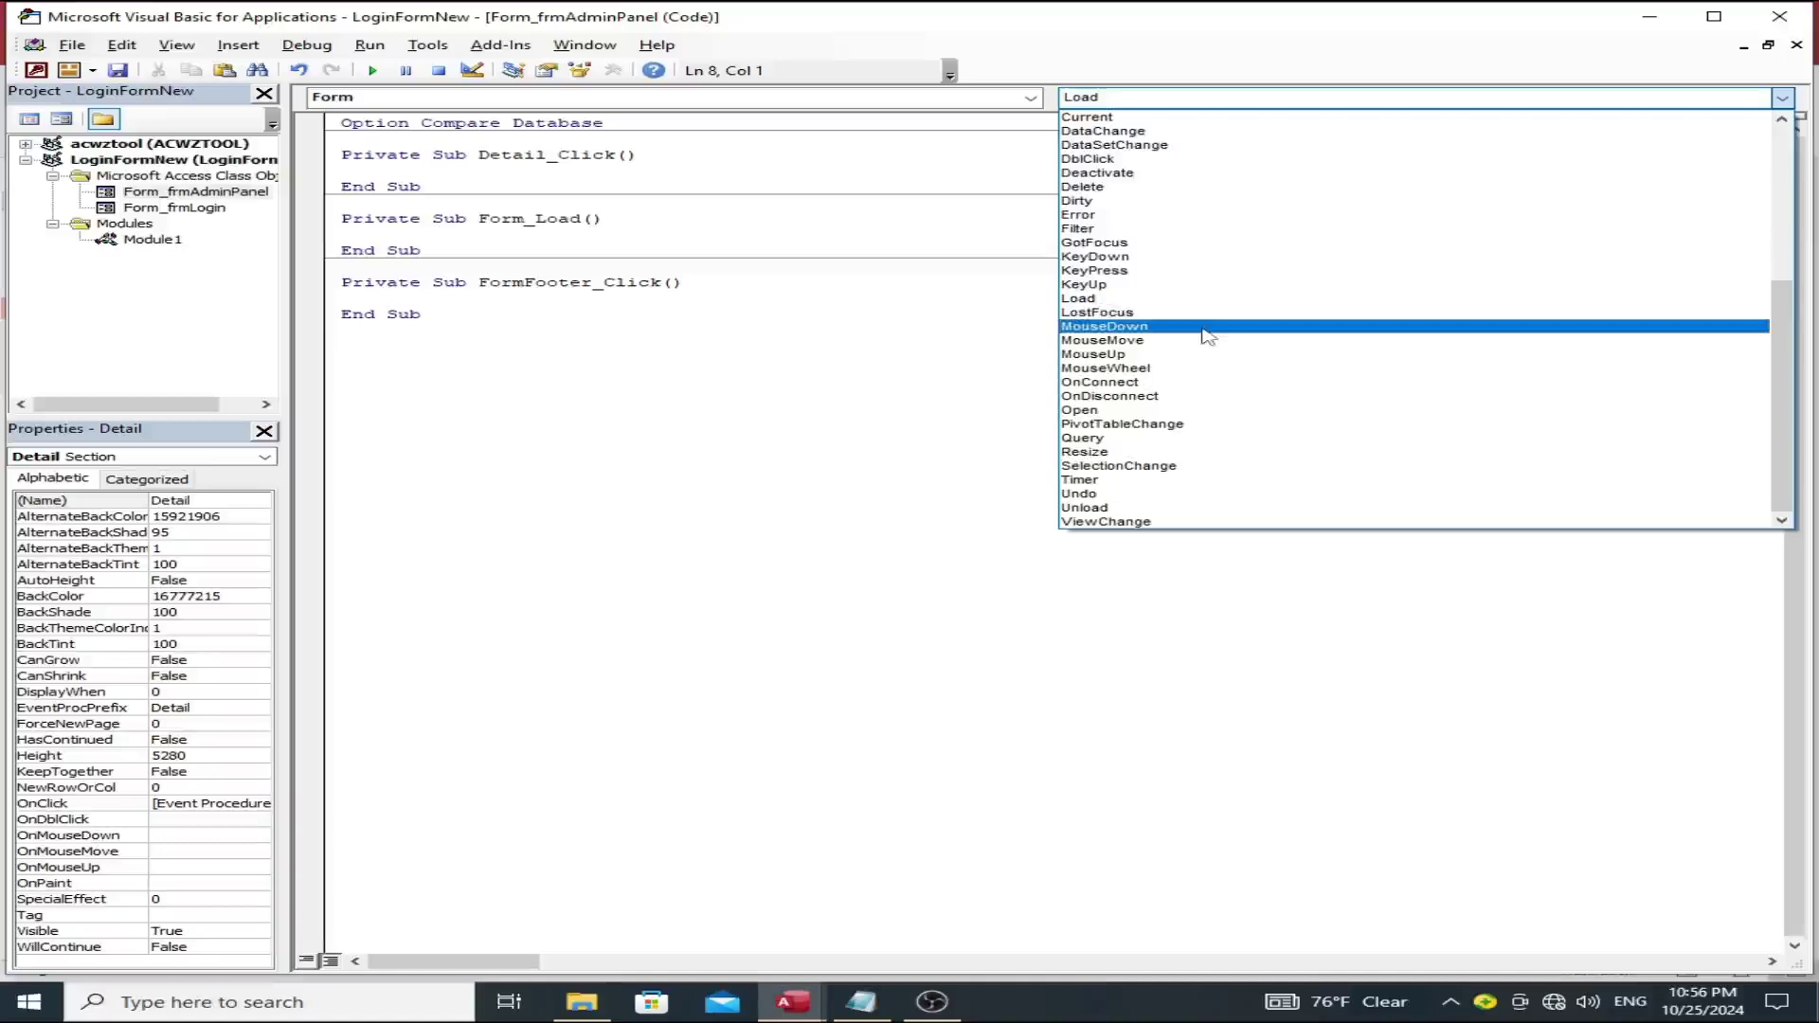
pyautogui.click(1151, 508)
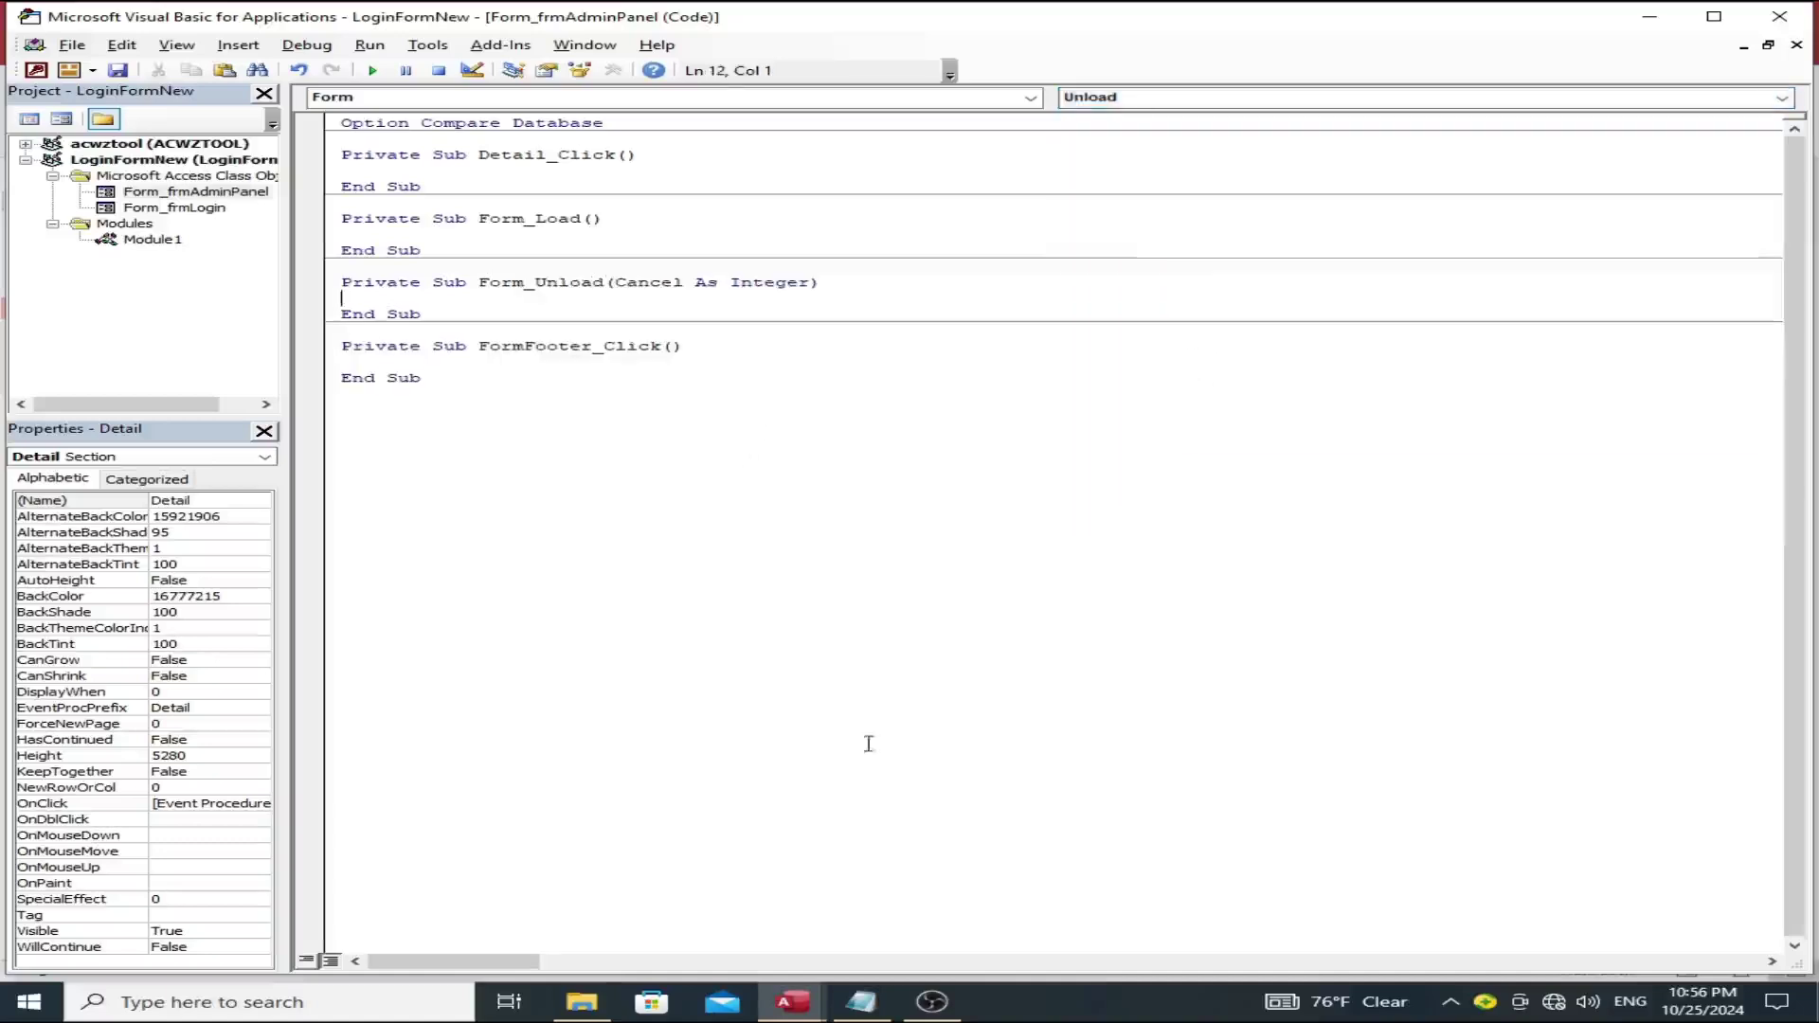
# Step: Copy the body of the Form Unload Event code from Notepad and paste it into frmAdminPanel's Form_Unload procedure
pyautogui.hotkey('alt', 'Tab')
pyautogui.scroll(-3, 358, 701)
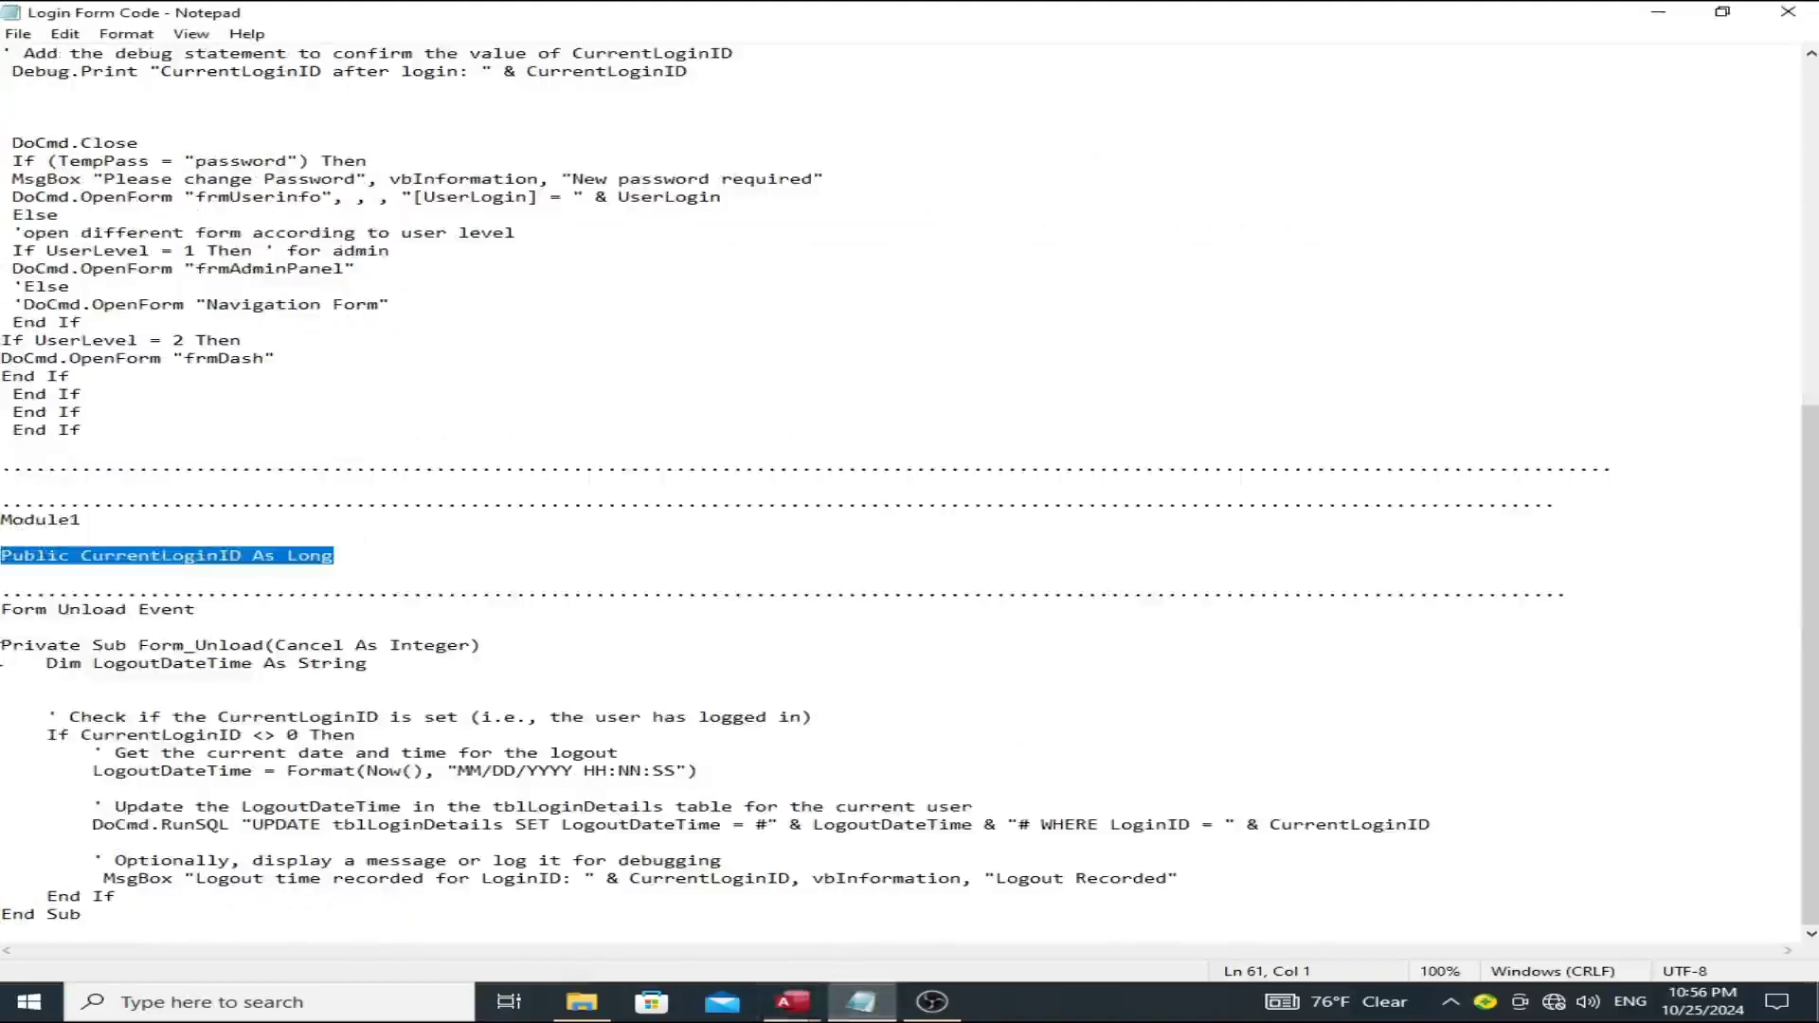
pyautogui.moveTo(46, 663); pyautogui.dragTo(305, 893)
pyautogui.hotkey('ctrl', 'c')
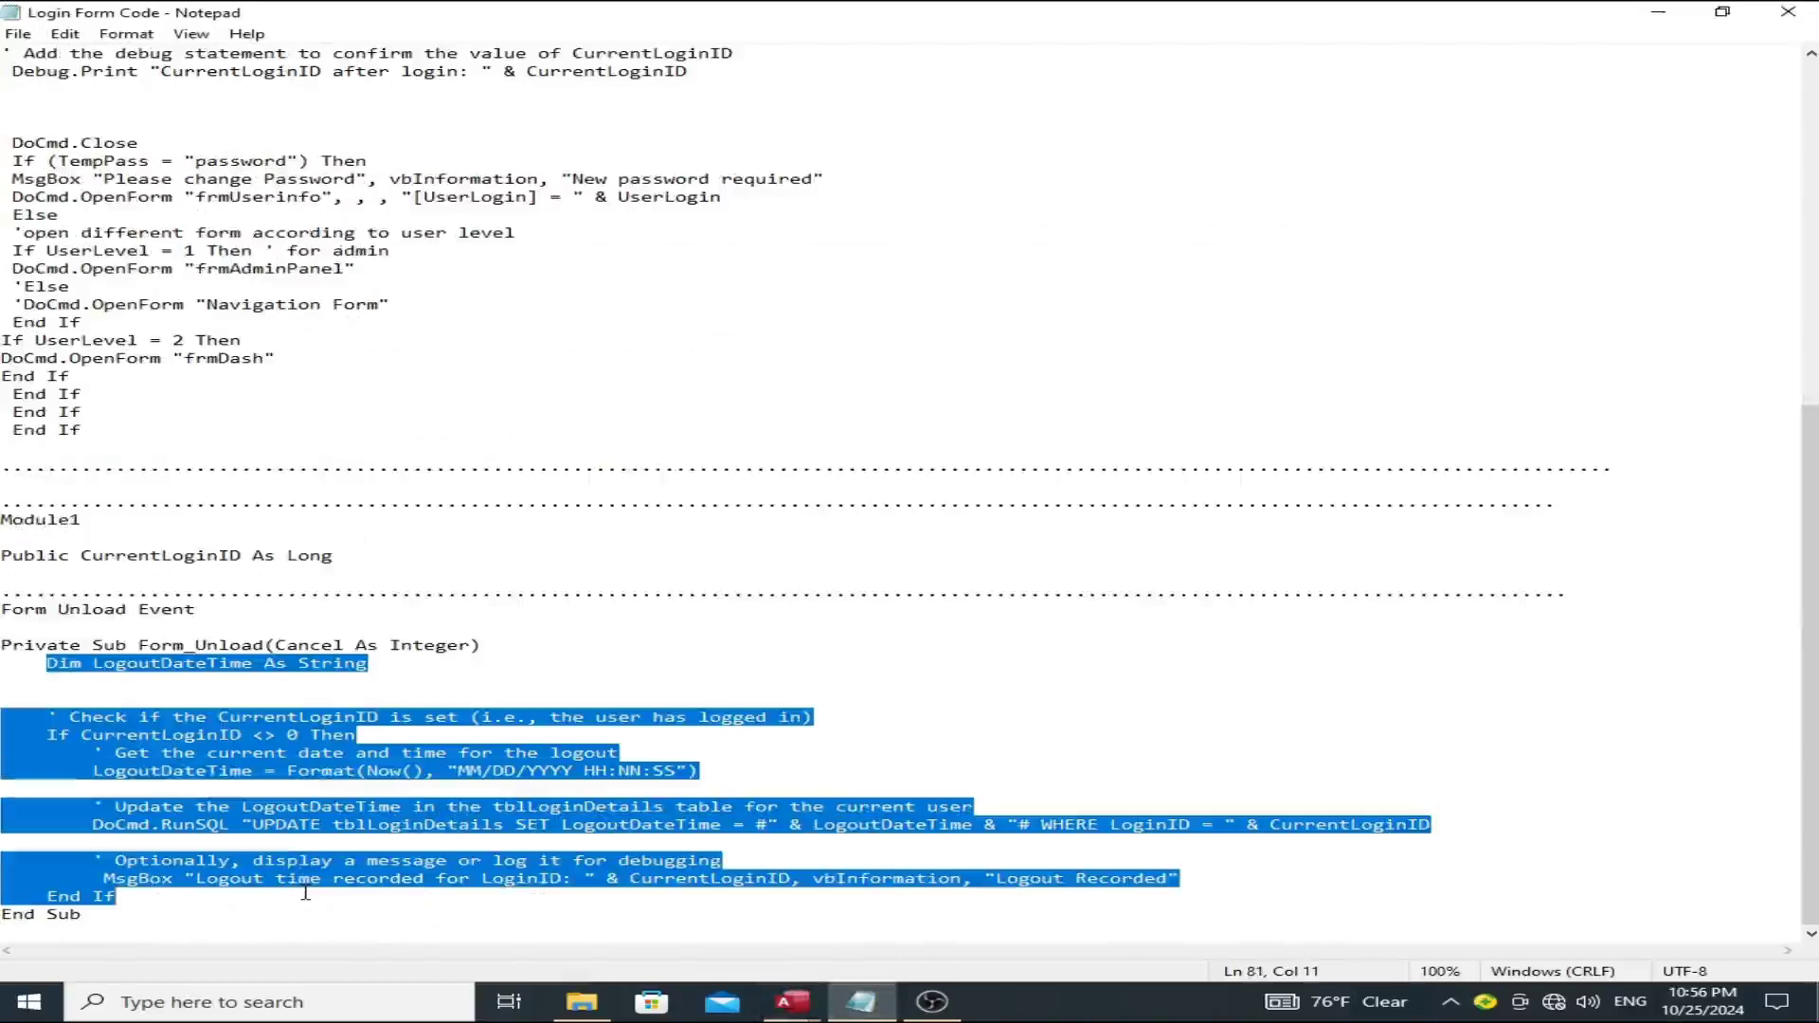
pyautogui.click(791, 1002)
pyautogui.click(974, 898)
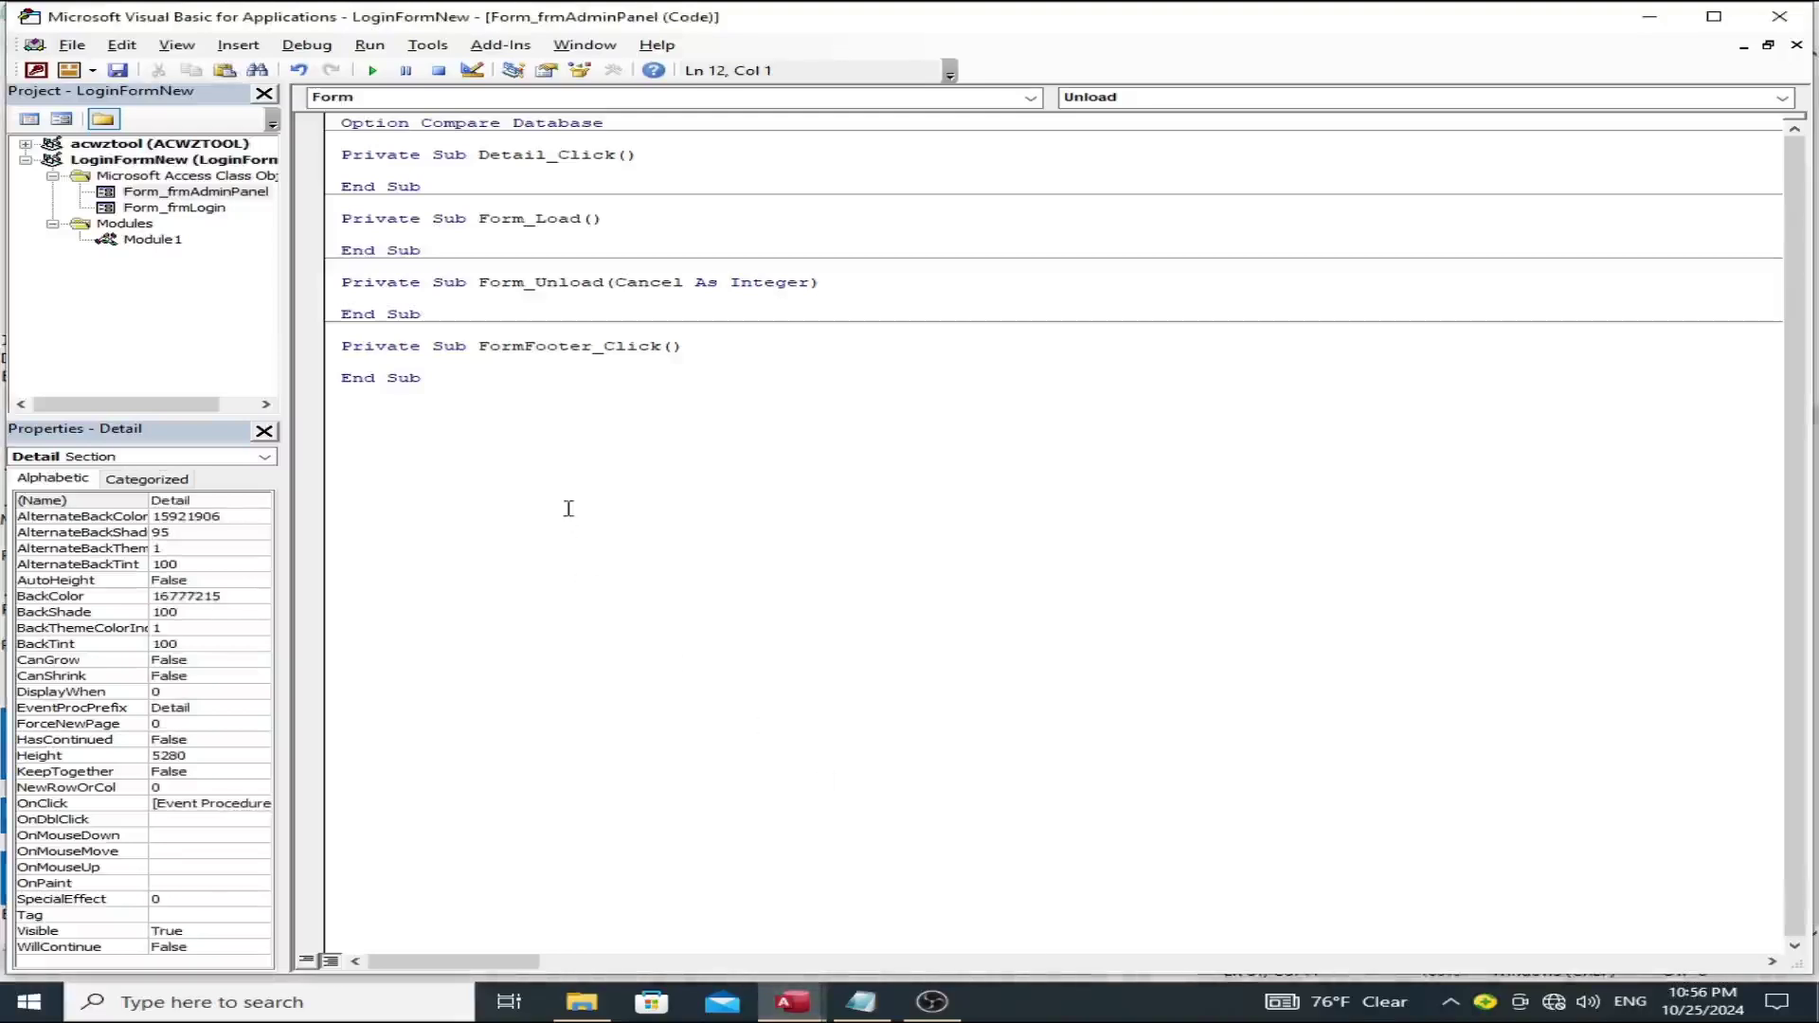
pyautogui.hotkey('ctrl', 'v')
pyautogui.click(577, 707)
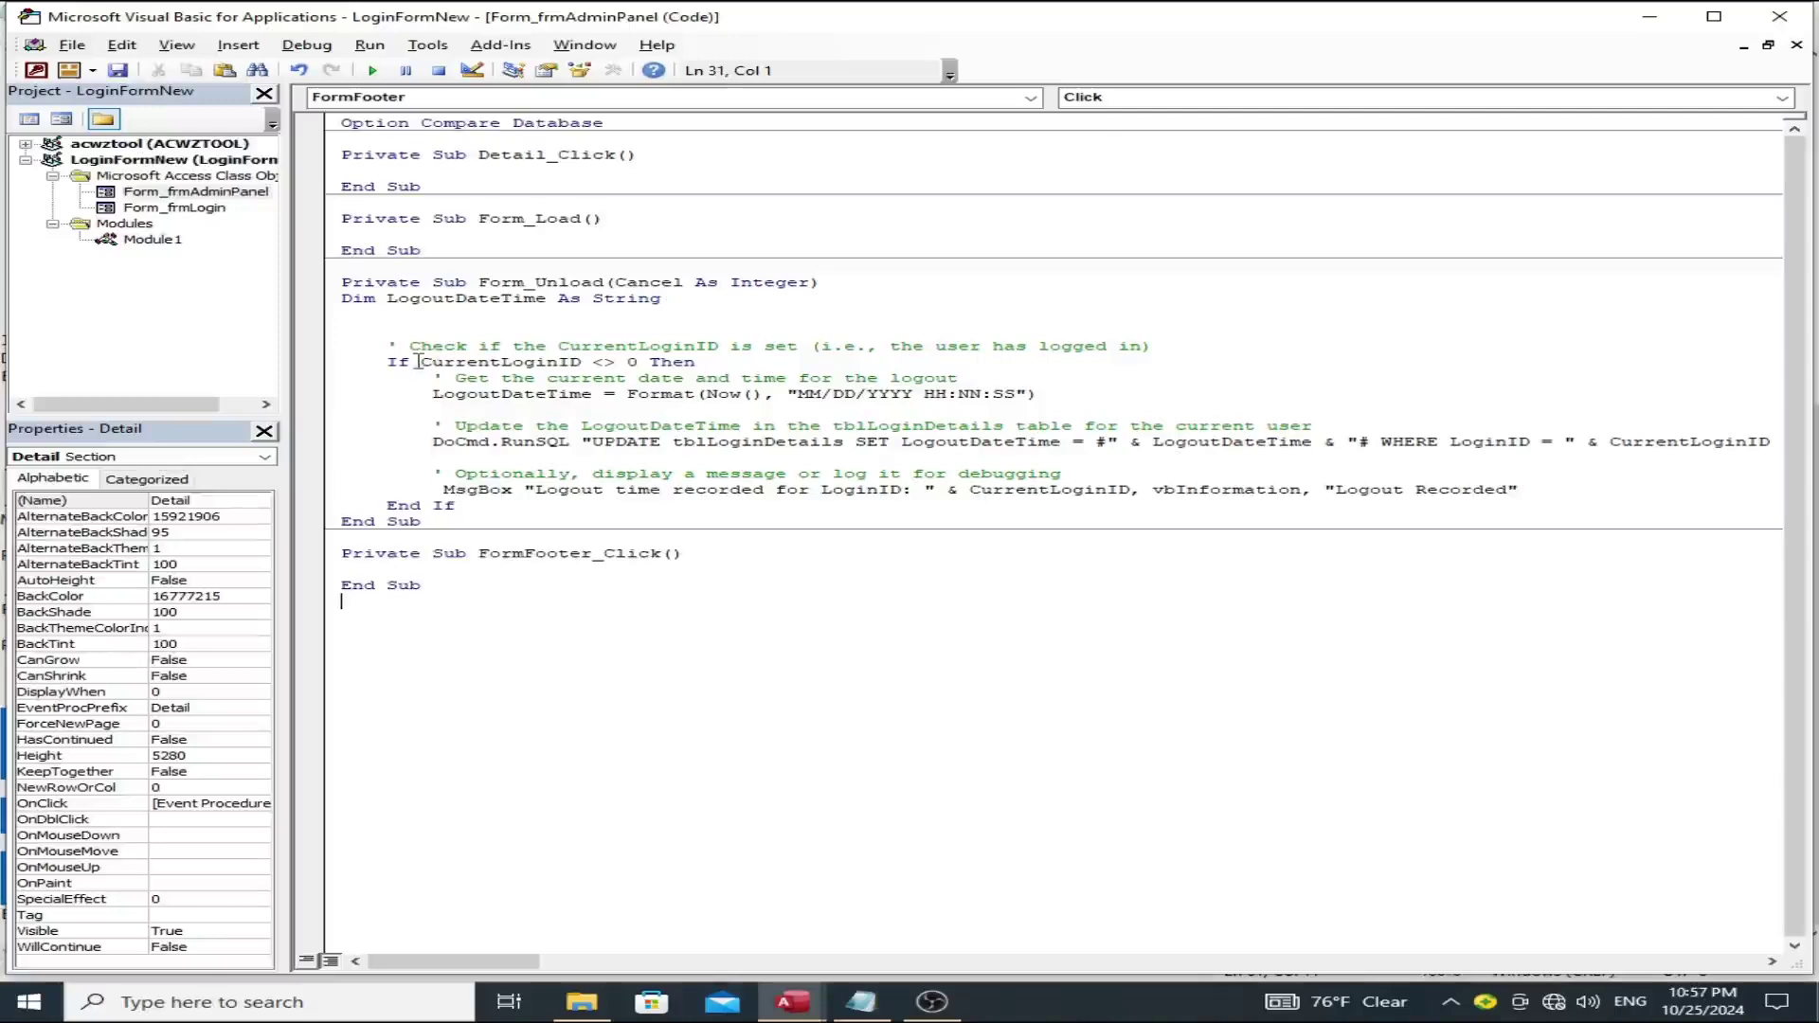
# Step: Review the CurrentLoginID declaration in Module1, and close all the open code windows
pyautogui.doubleClick(171, 241)
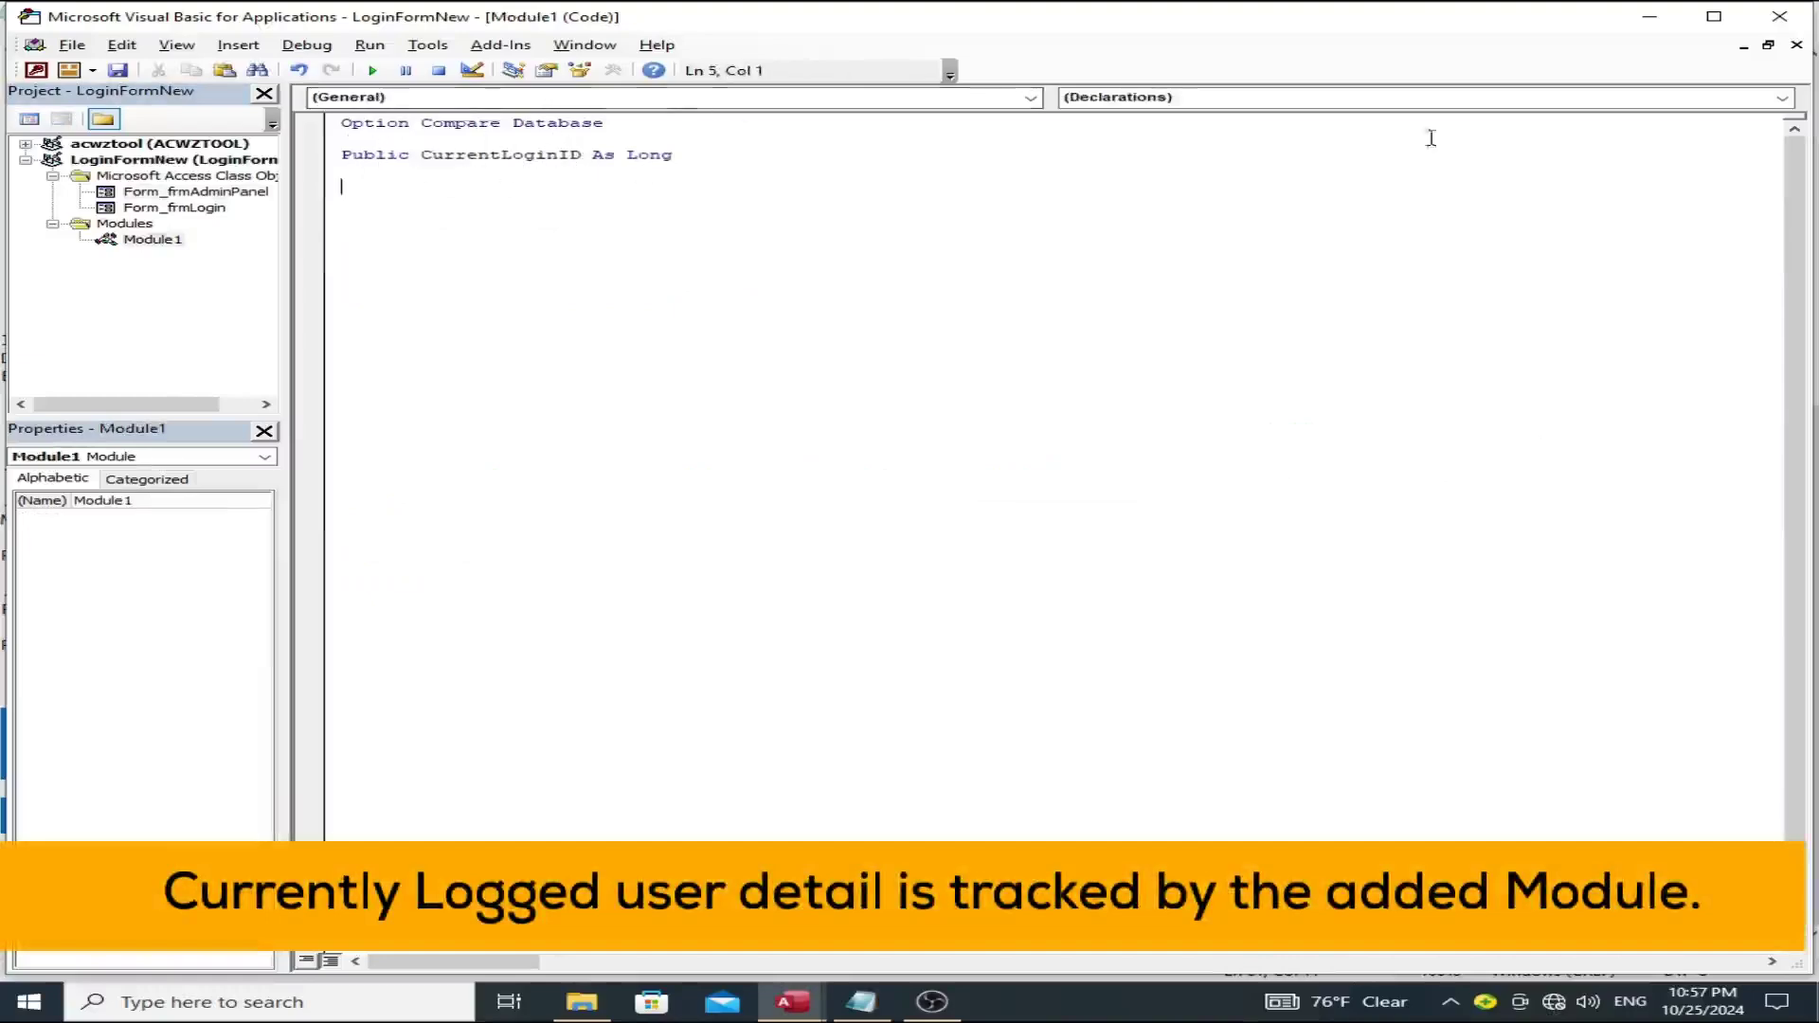
pyautogui.click(1795, 46)
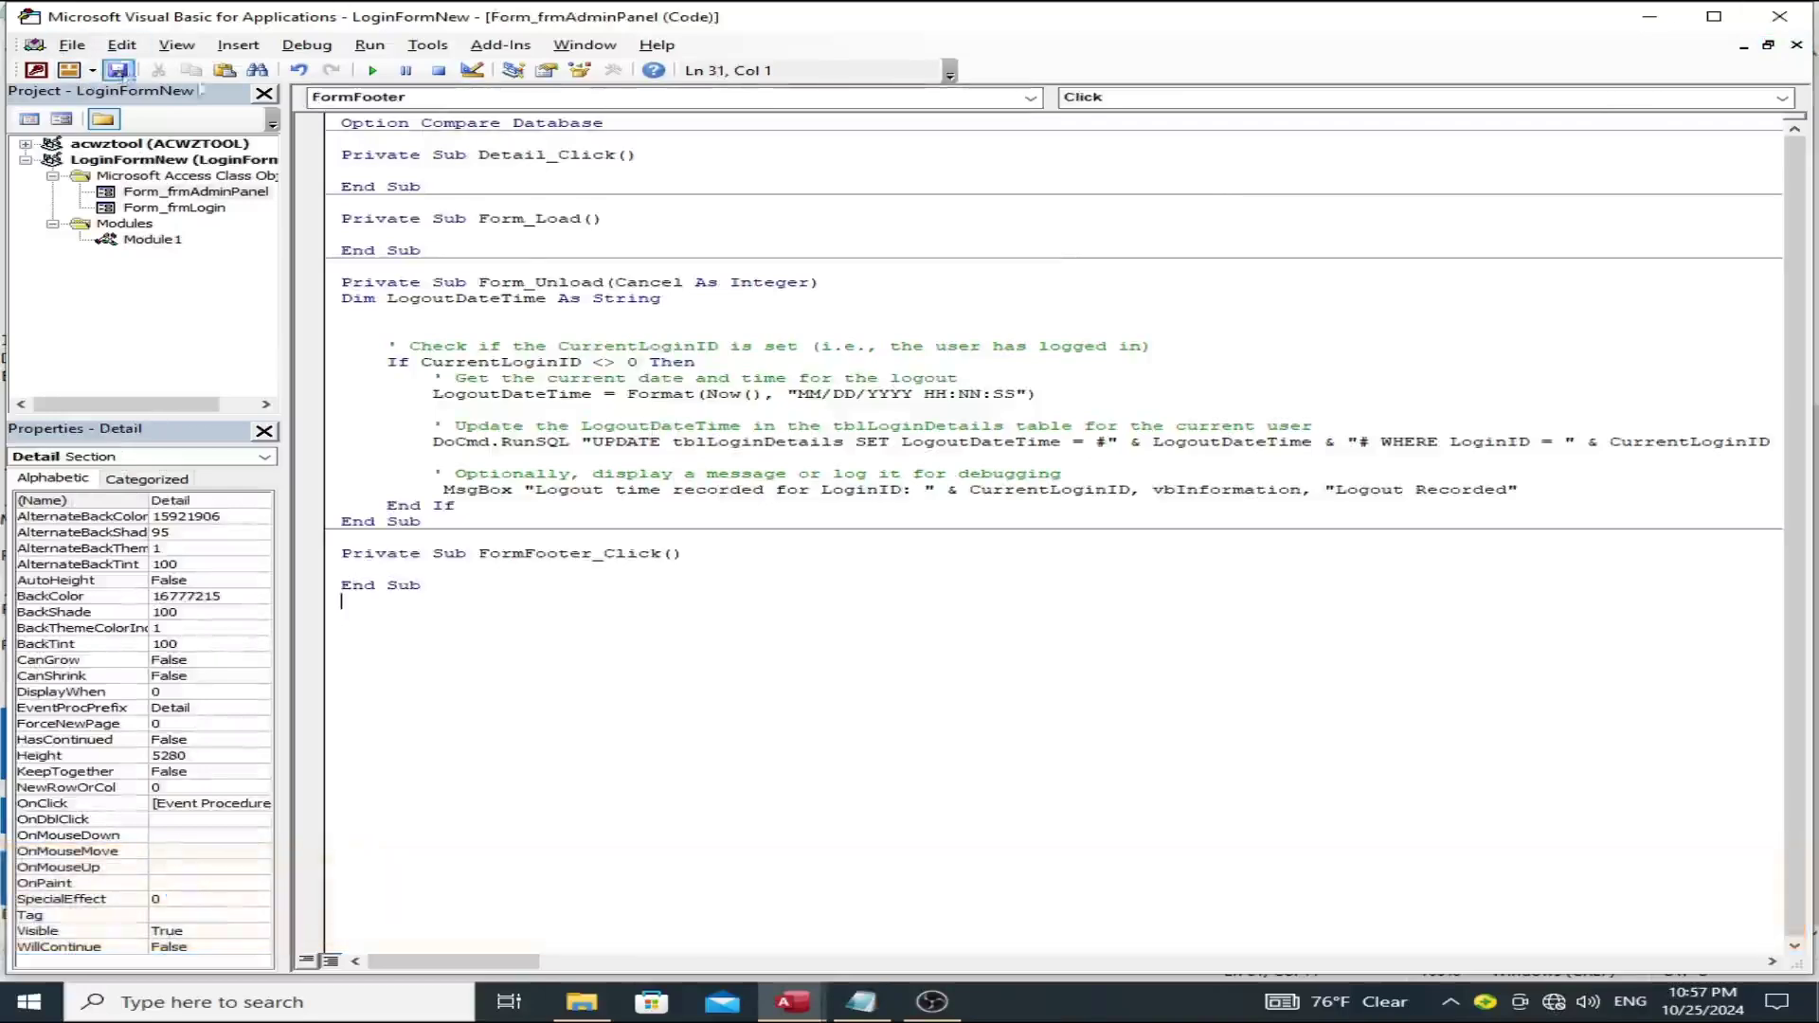
pyautogui.click(1795, 45)
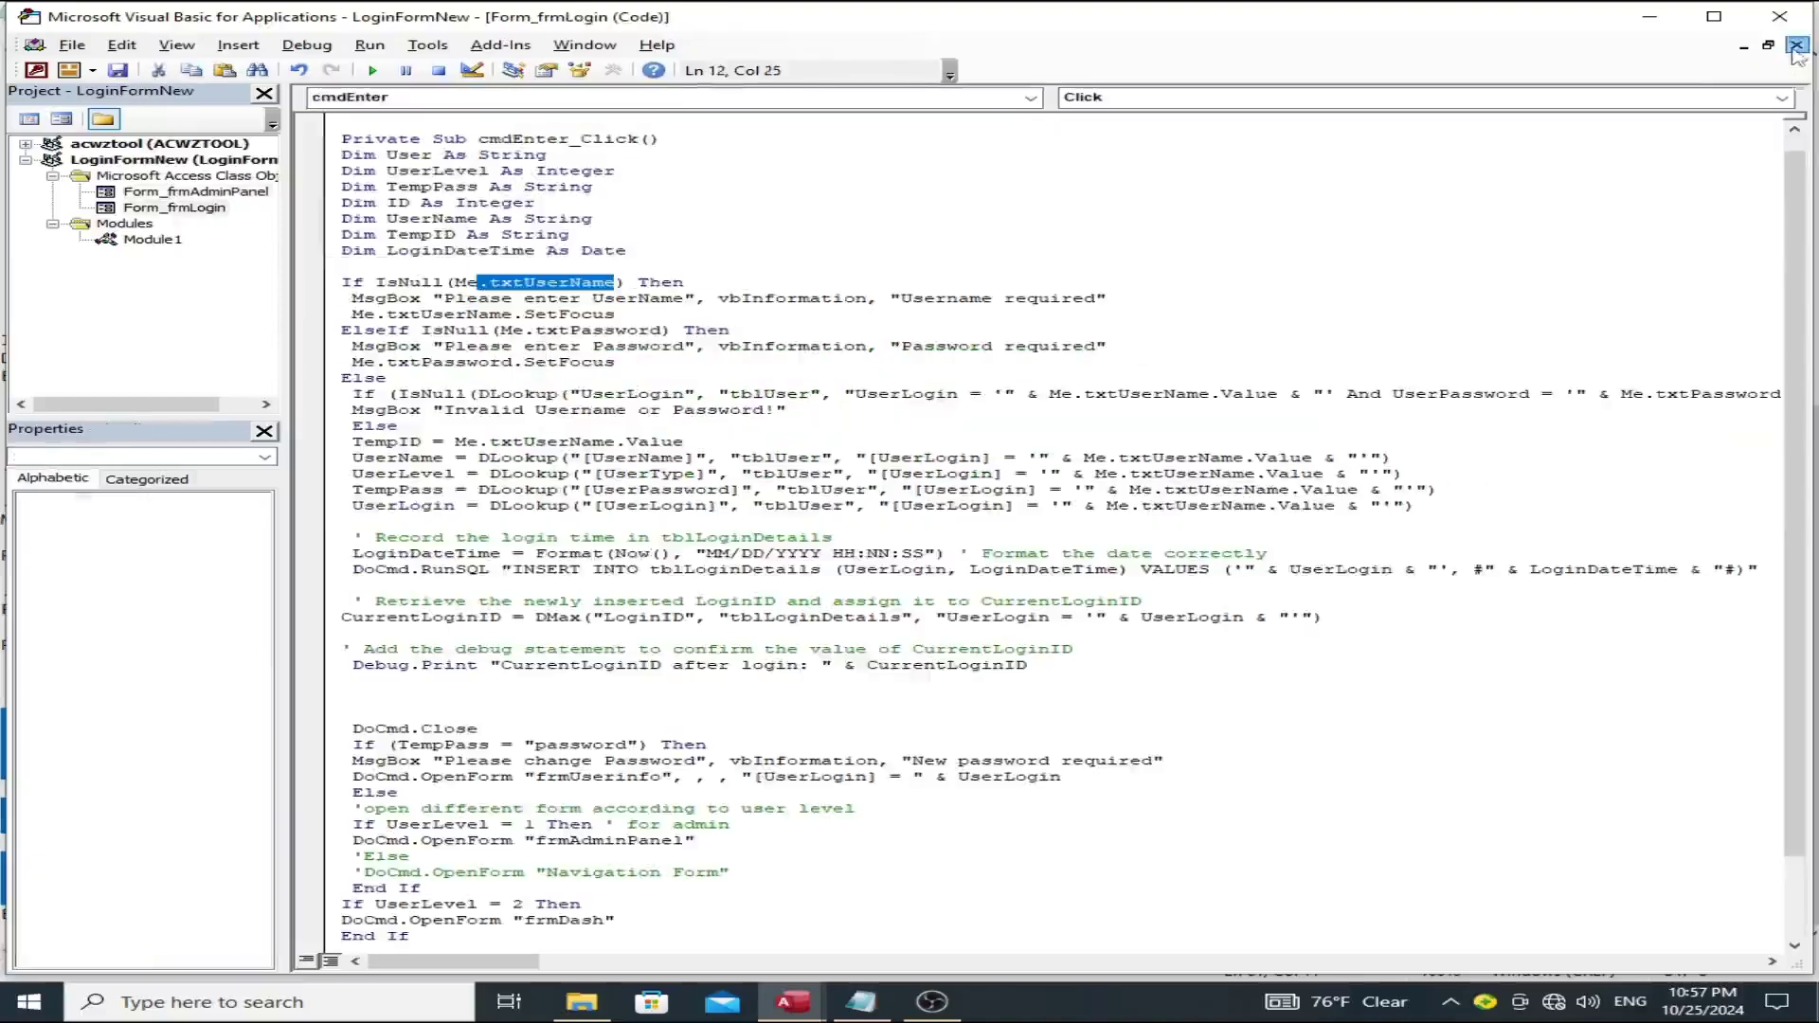
pyautogui.click(1795, 45)
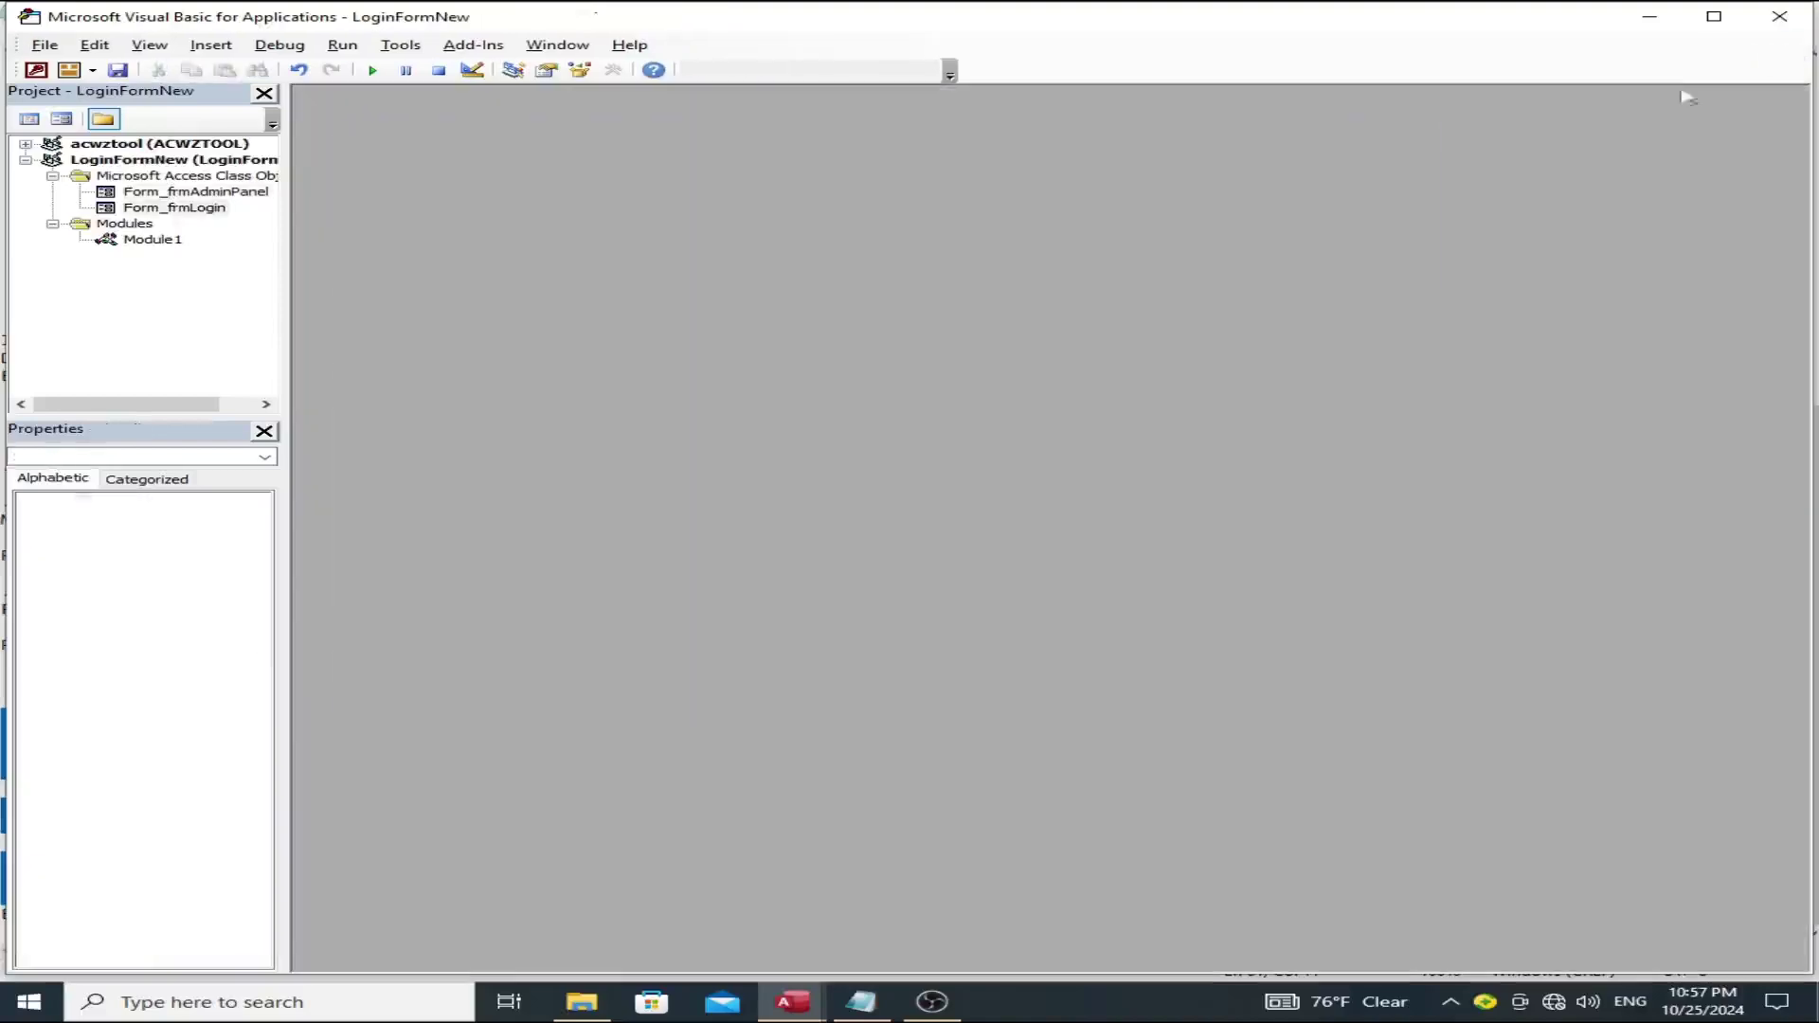
# Step: Return to frmAdminPanel, switch it to Form View, and close it, accepting the row update and the logout message
pyautogui.click(47, 92)
pyautogui.click(36, 69)
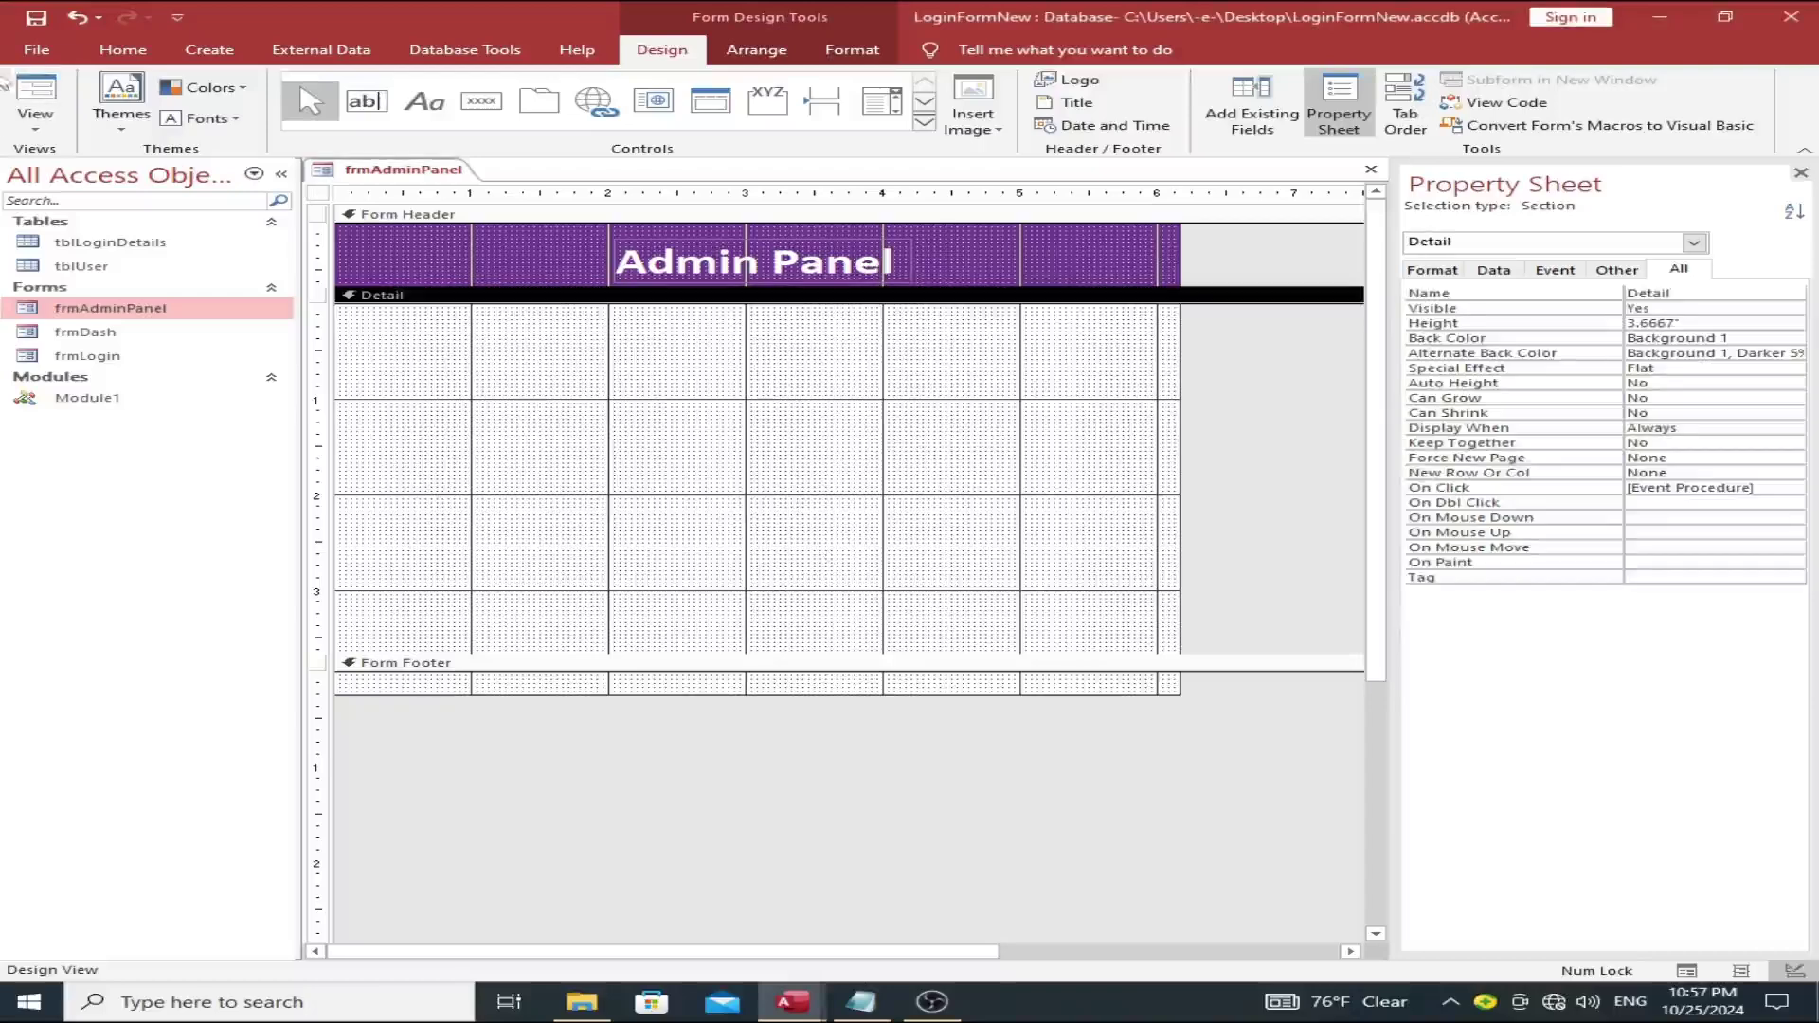
pyautogui.click(31, 78)
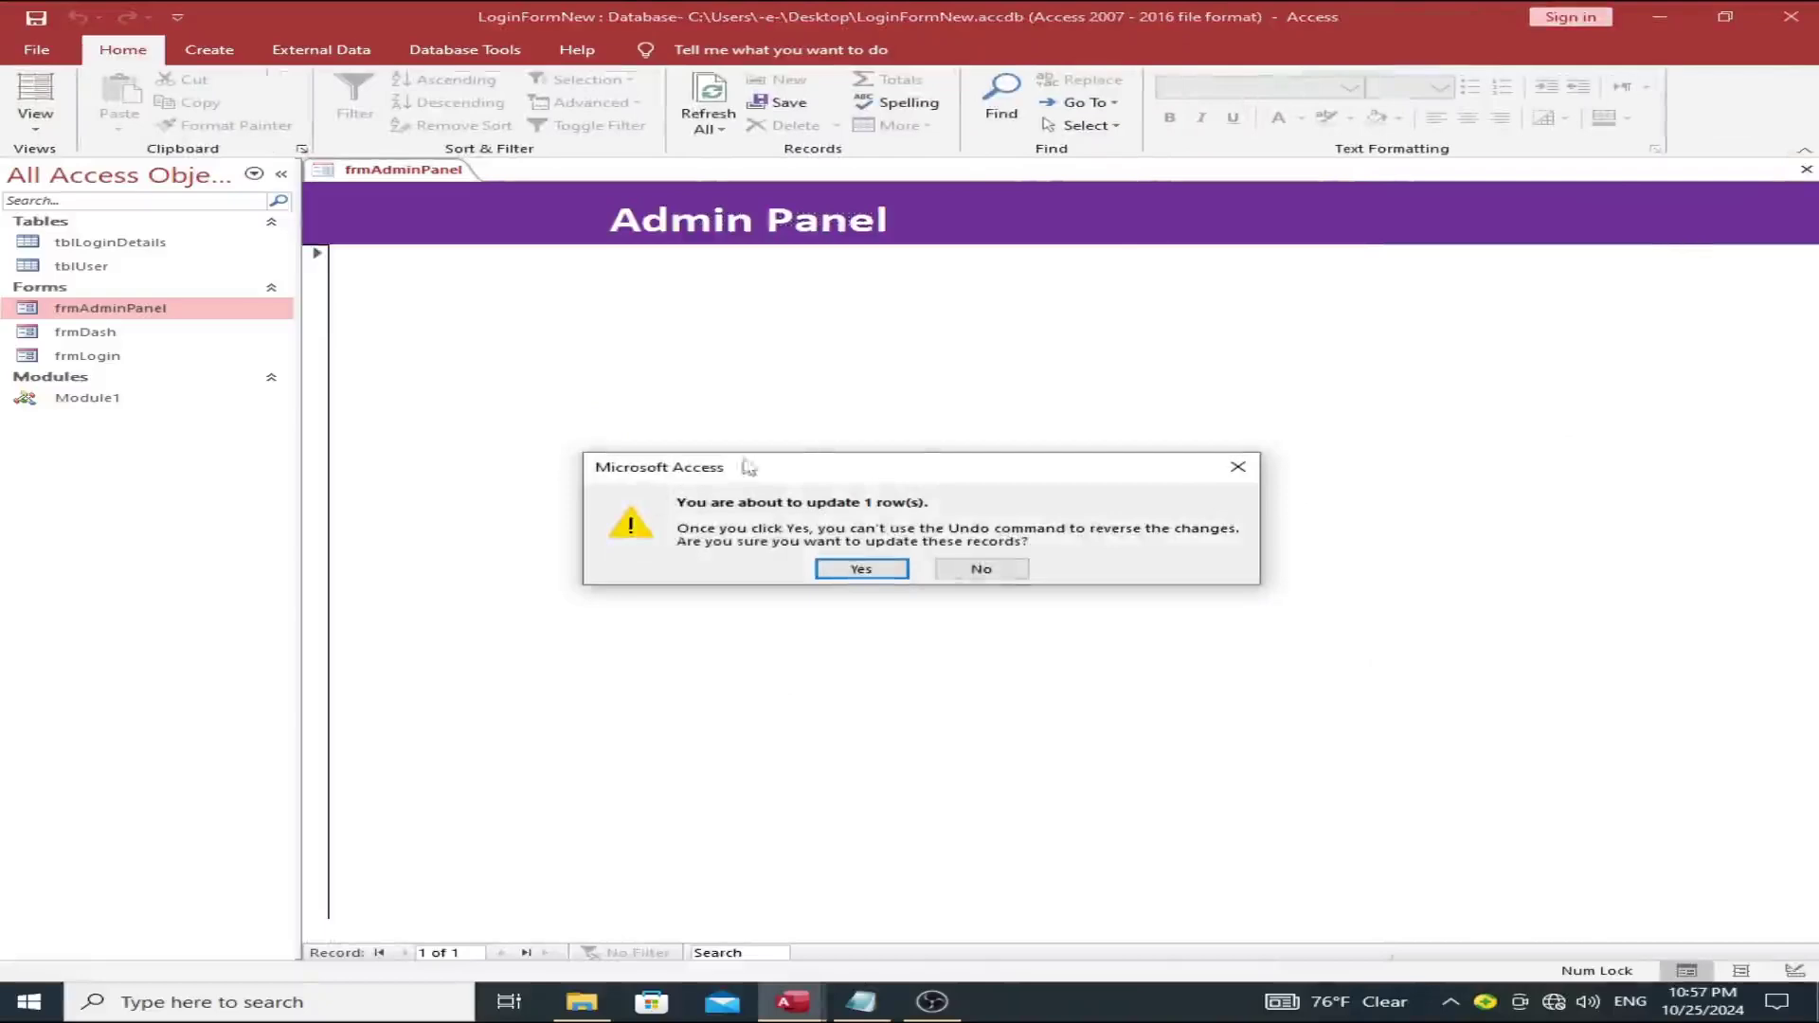
pyautogui.click(862, 570)
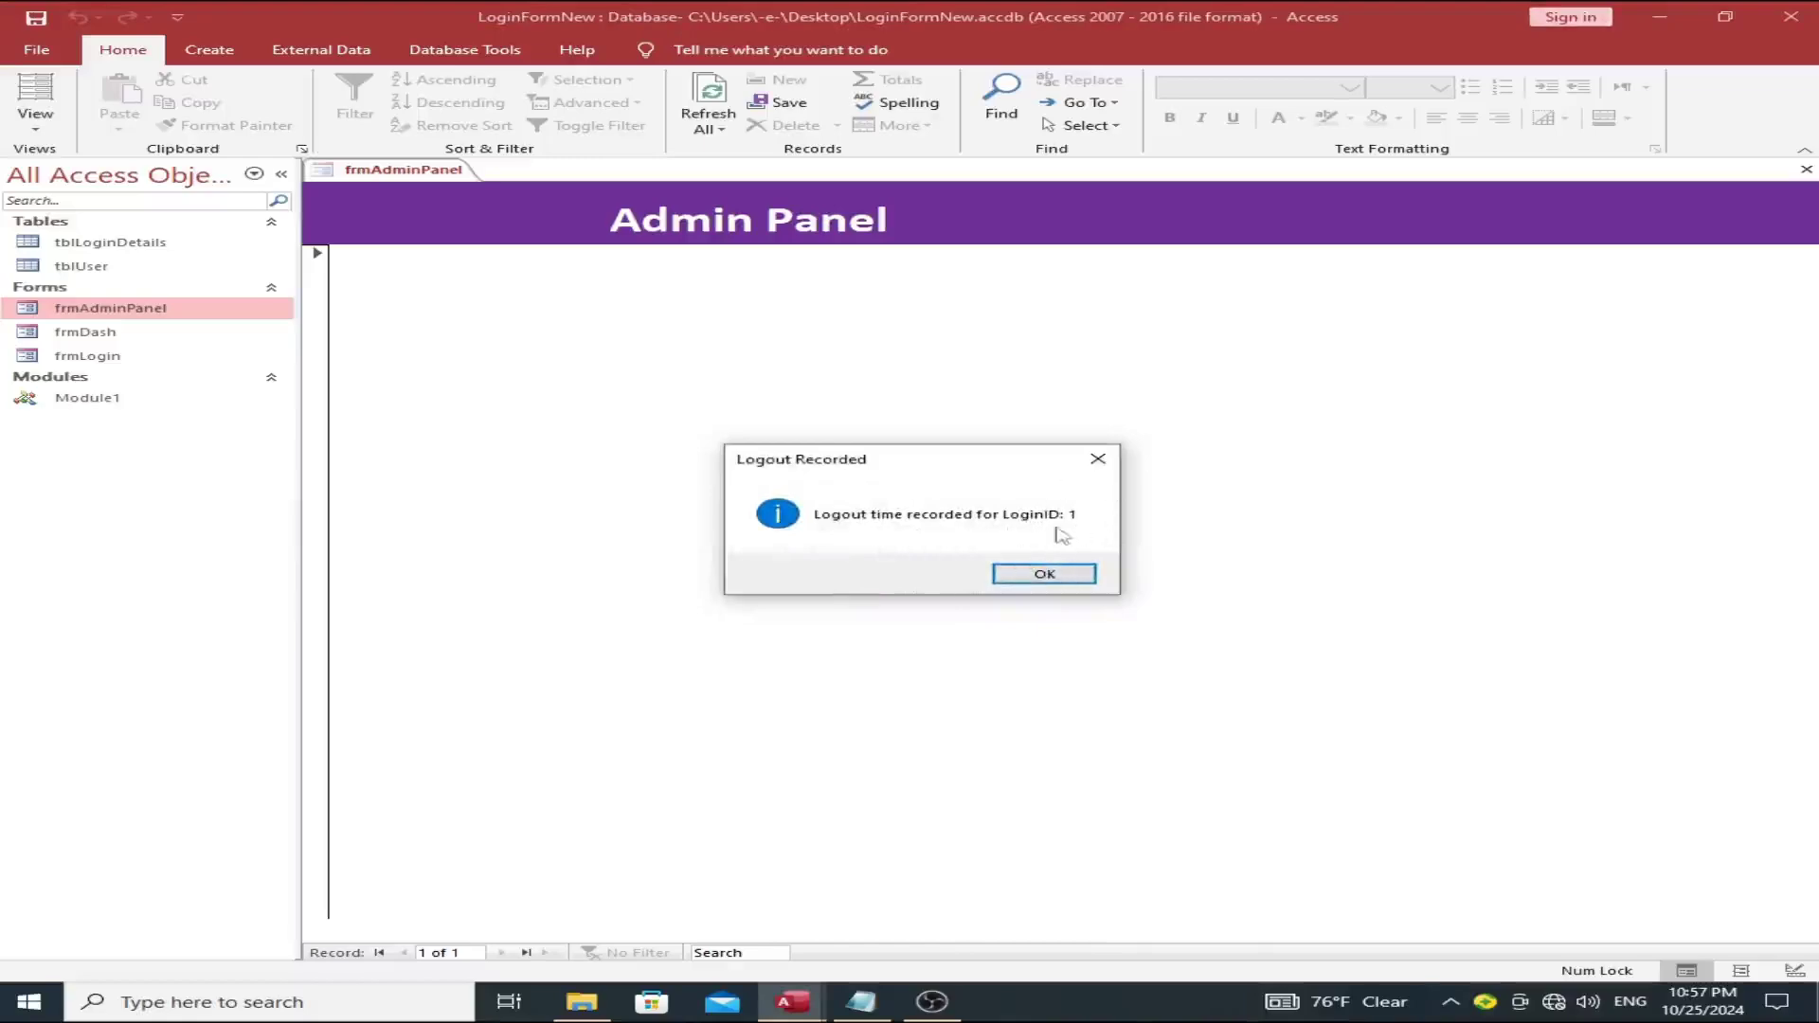
pyautogui.click(1045, 572)
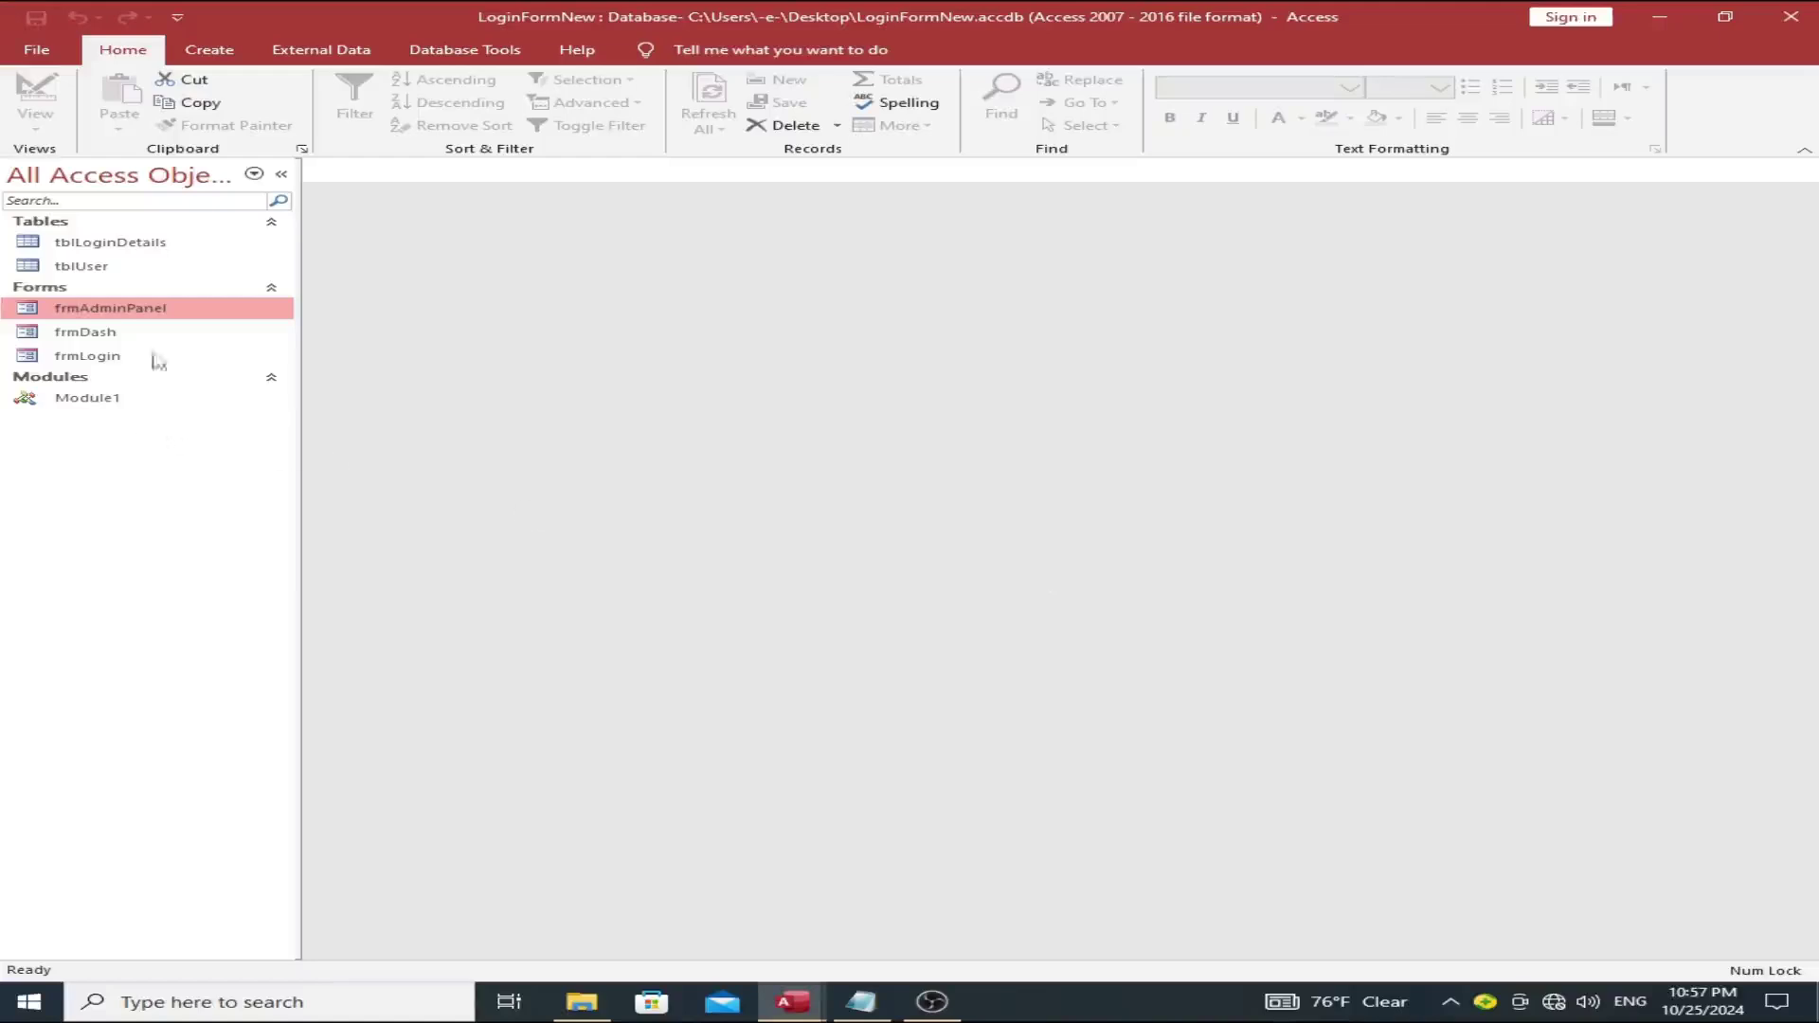
# Step: Open tblLoginDetails and widen the LogoutDateTime column to fit its contents
pyautogui.doubleClick(186, 243)
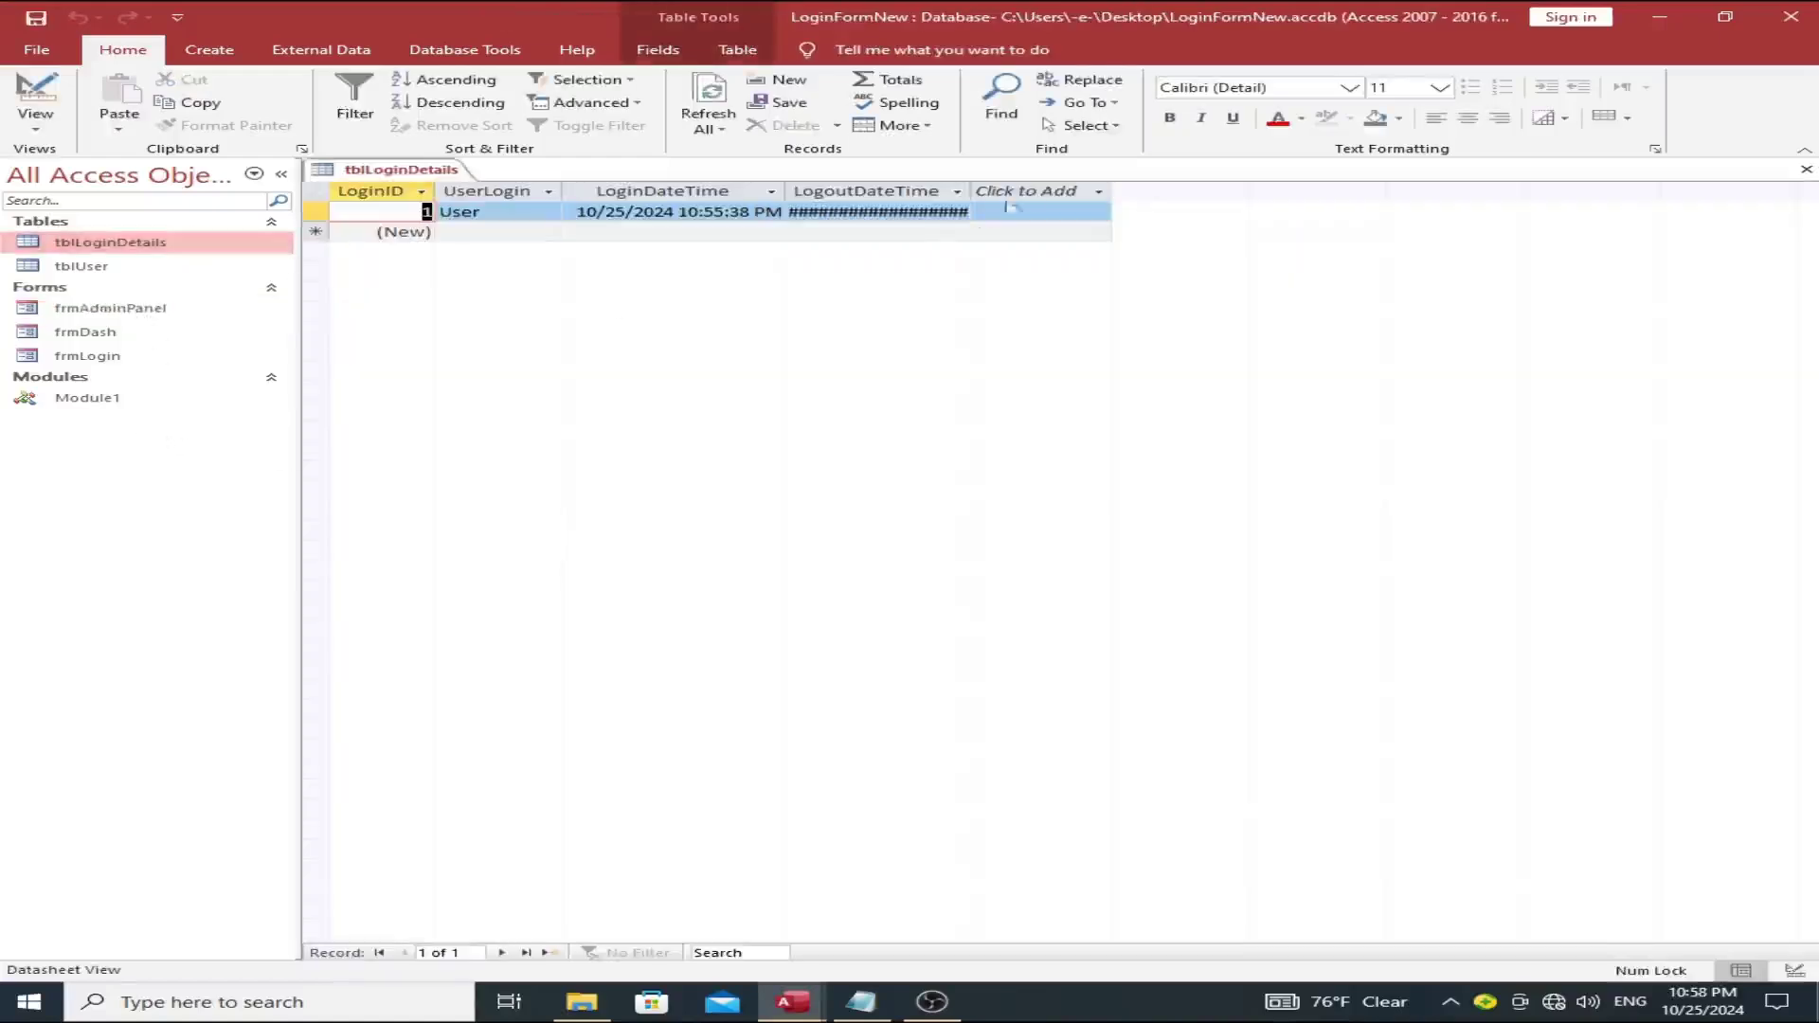
pyautogui.doubleClick(971, 191)
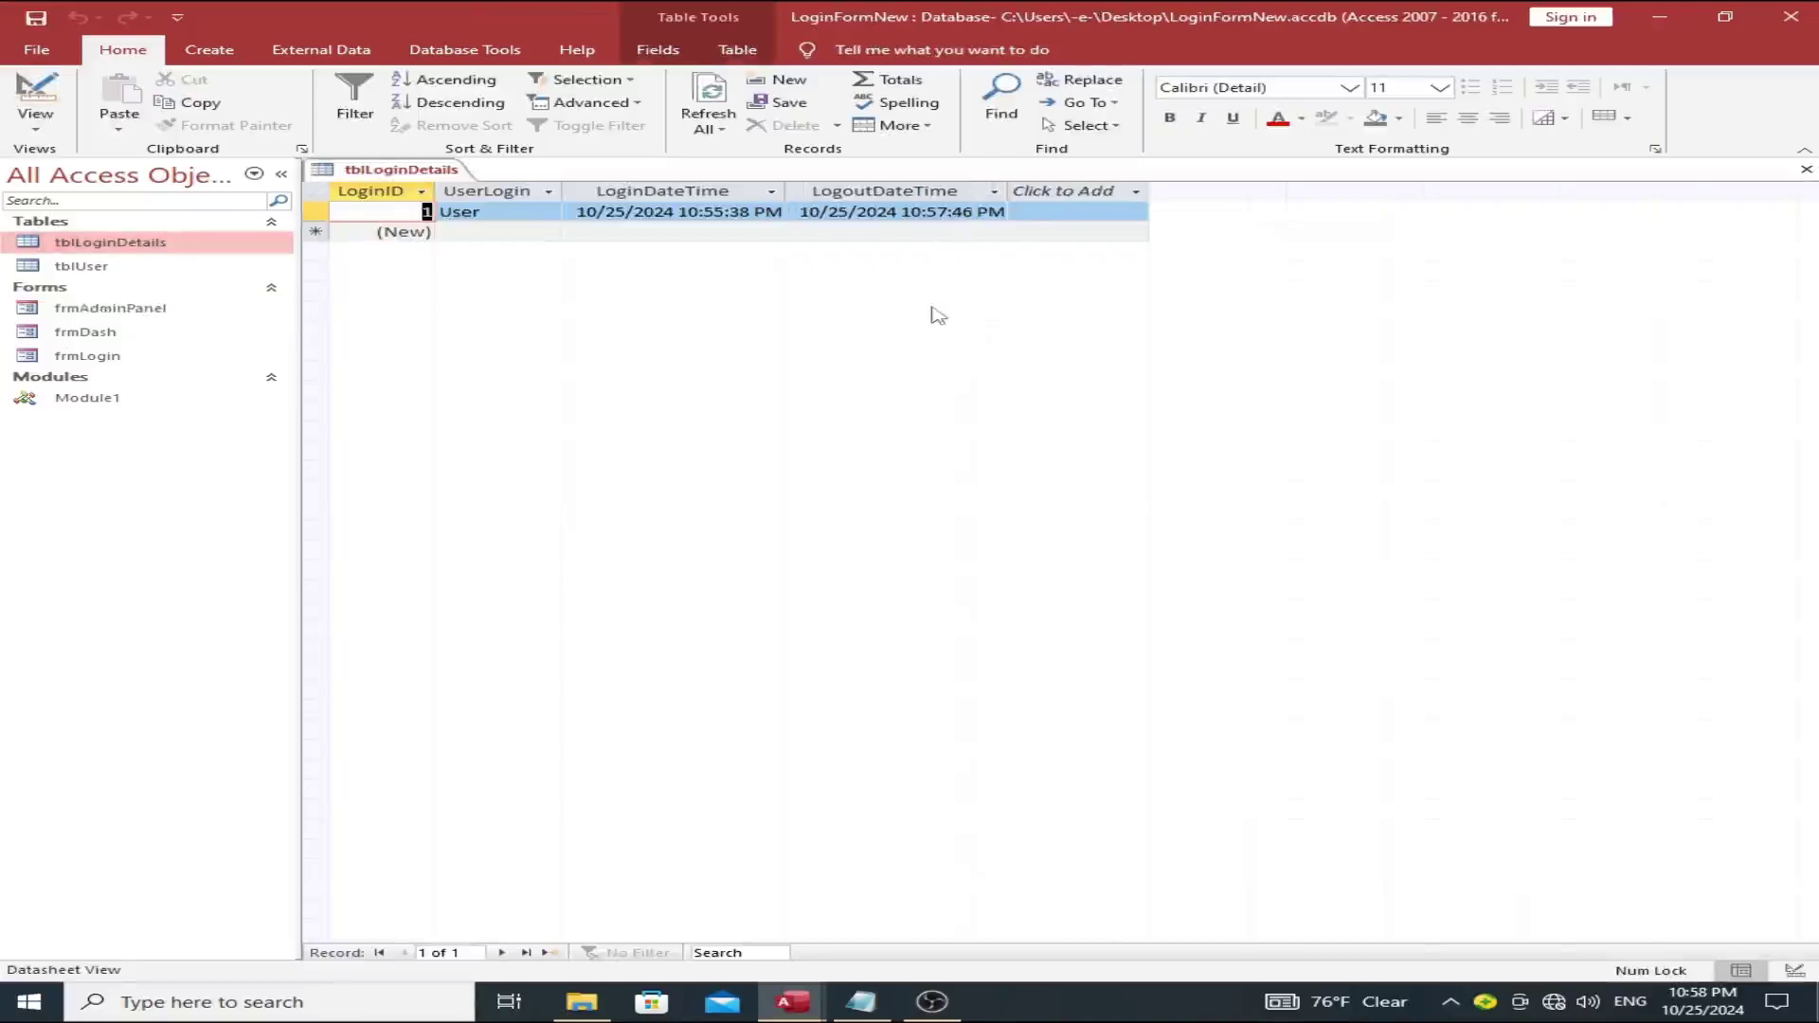
# Step: Close the database, minimize the Notepad code file, then reopen LoginFormNew from the desktop and enable its content
pyautogui.click(1791, 17)
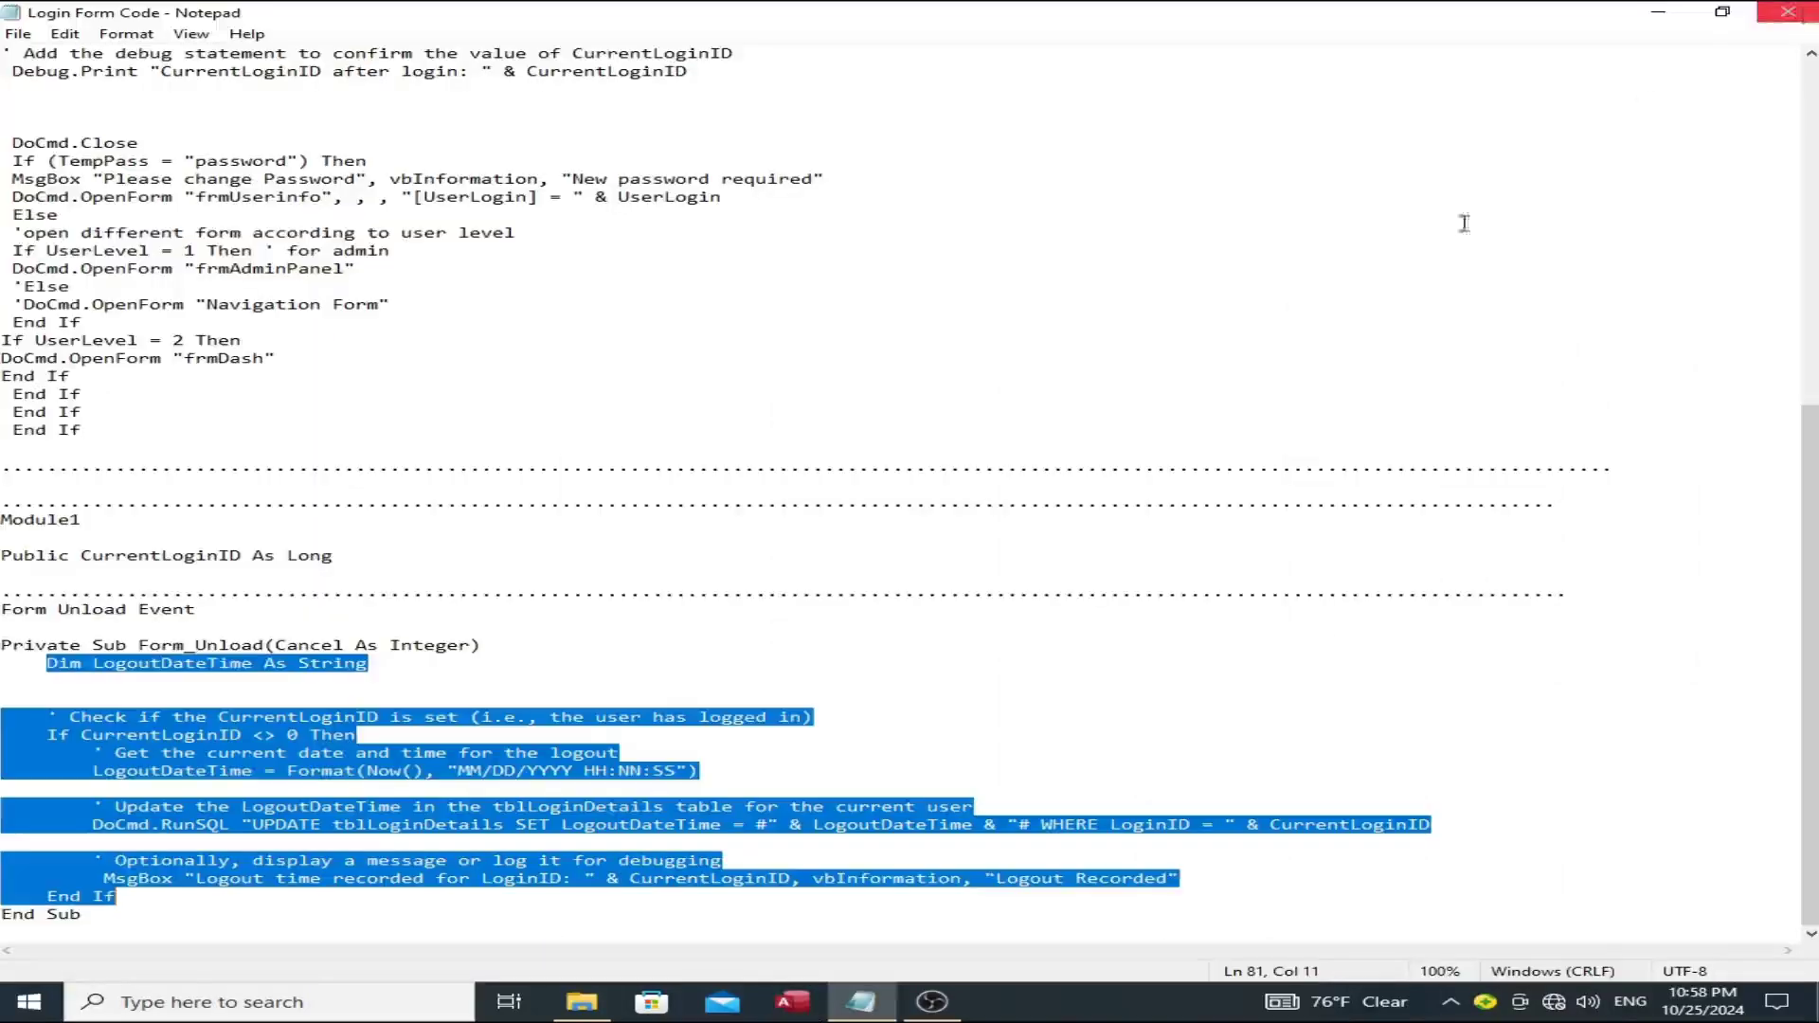
pyautogui.click(1661, 11)
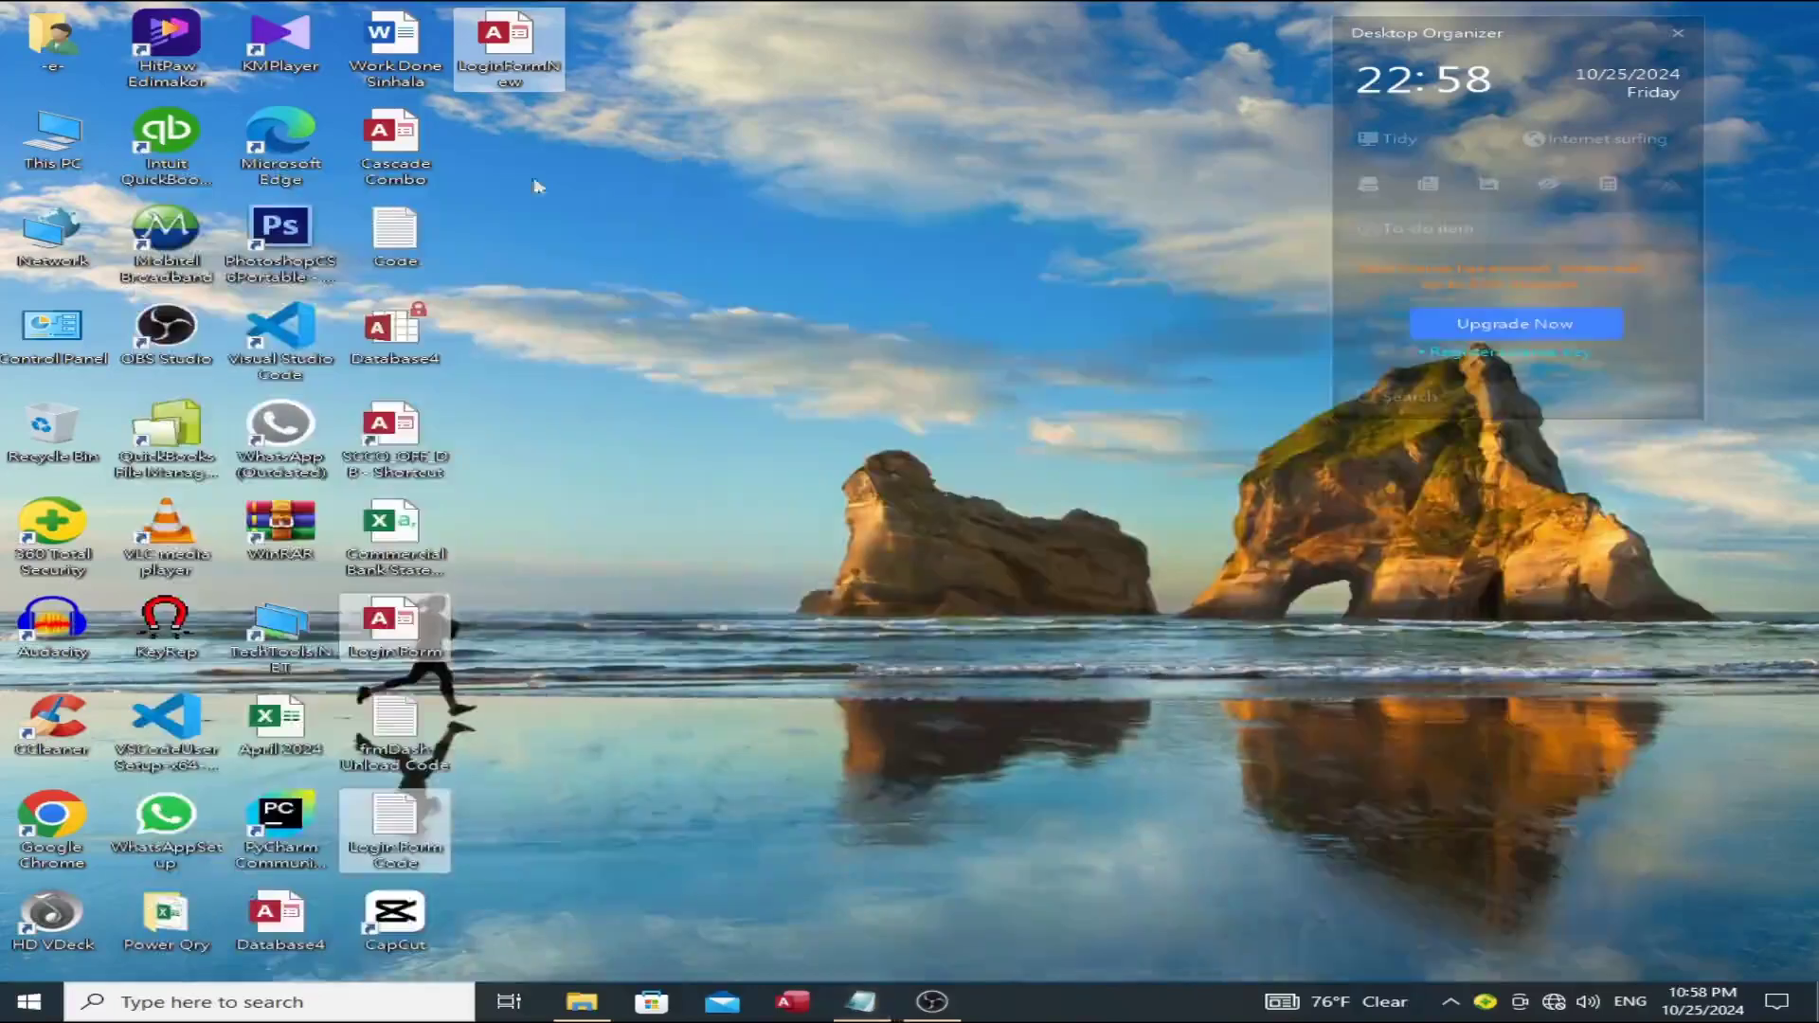
pyautogui.doubleClick(540, 45)
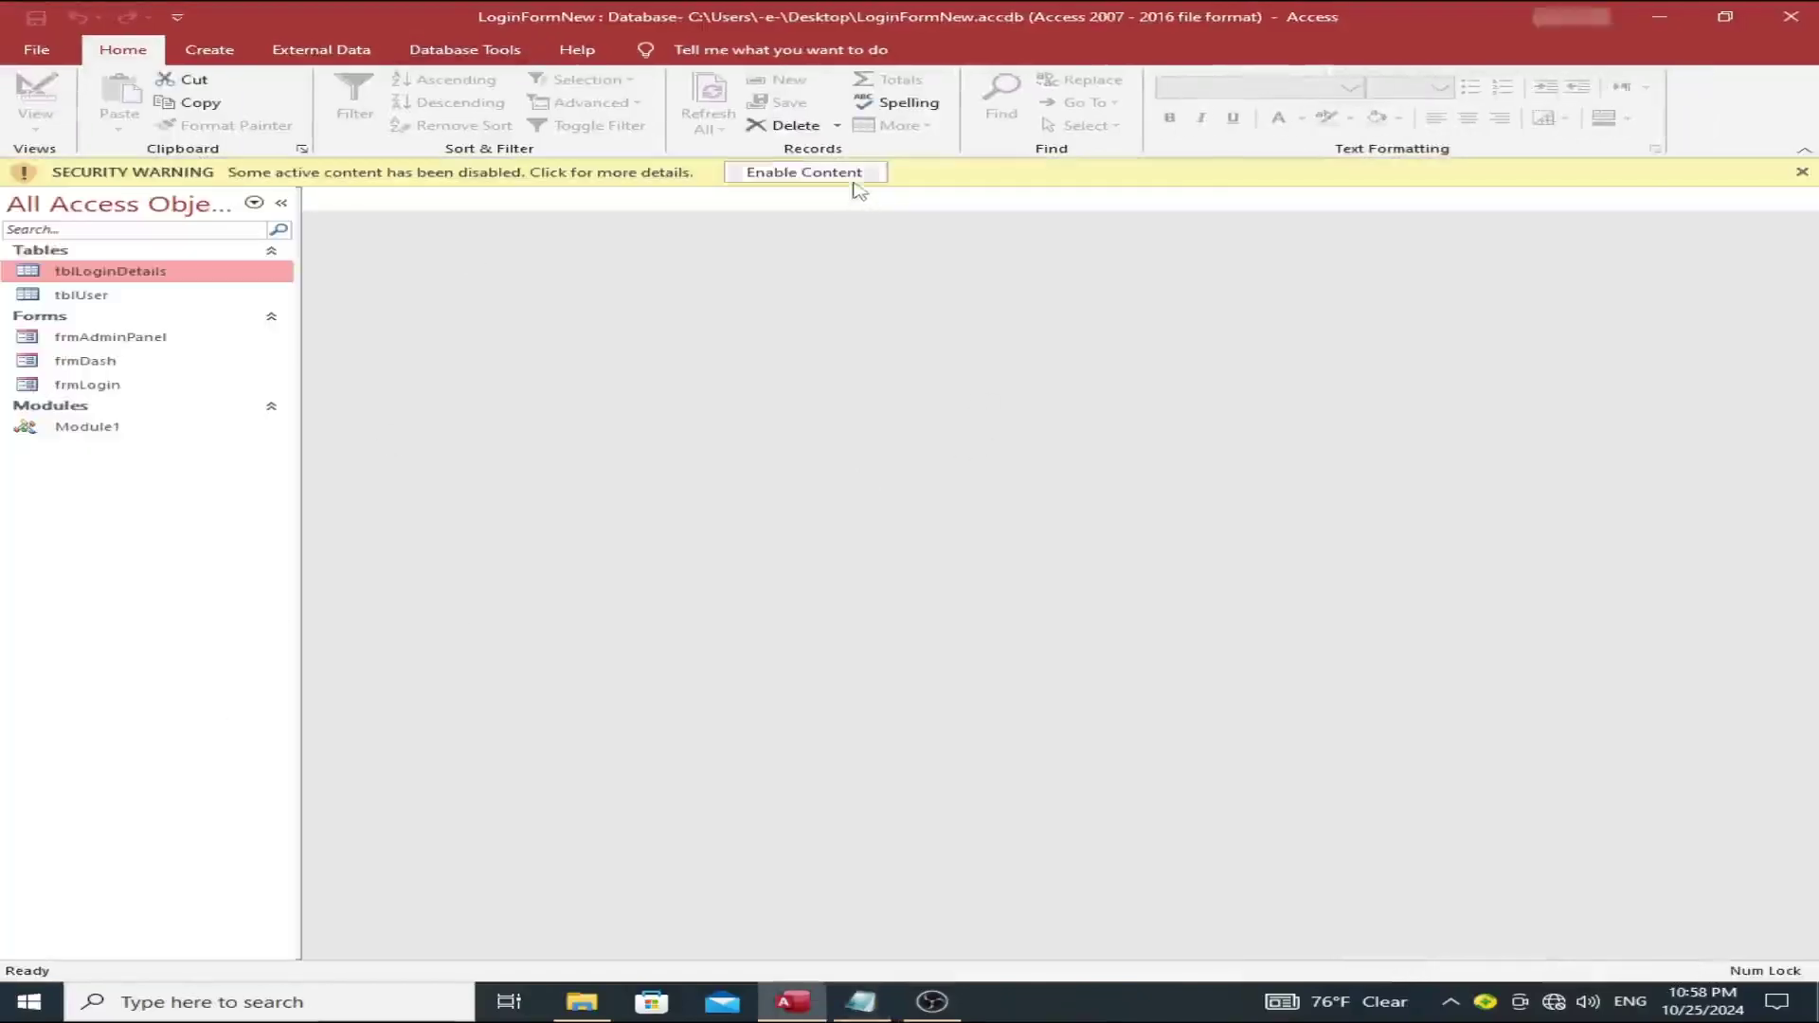
pyautogui.click(853, 179)
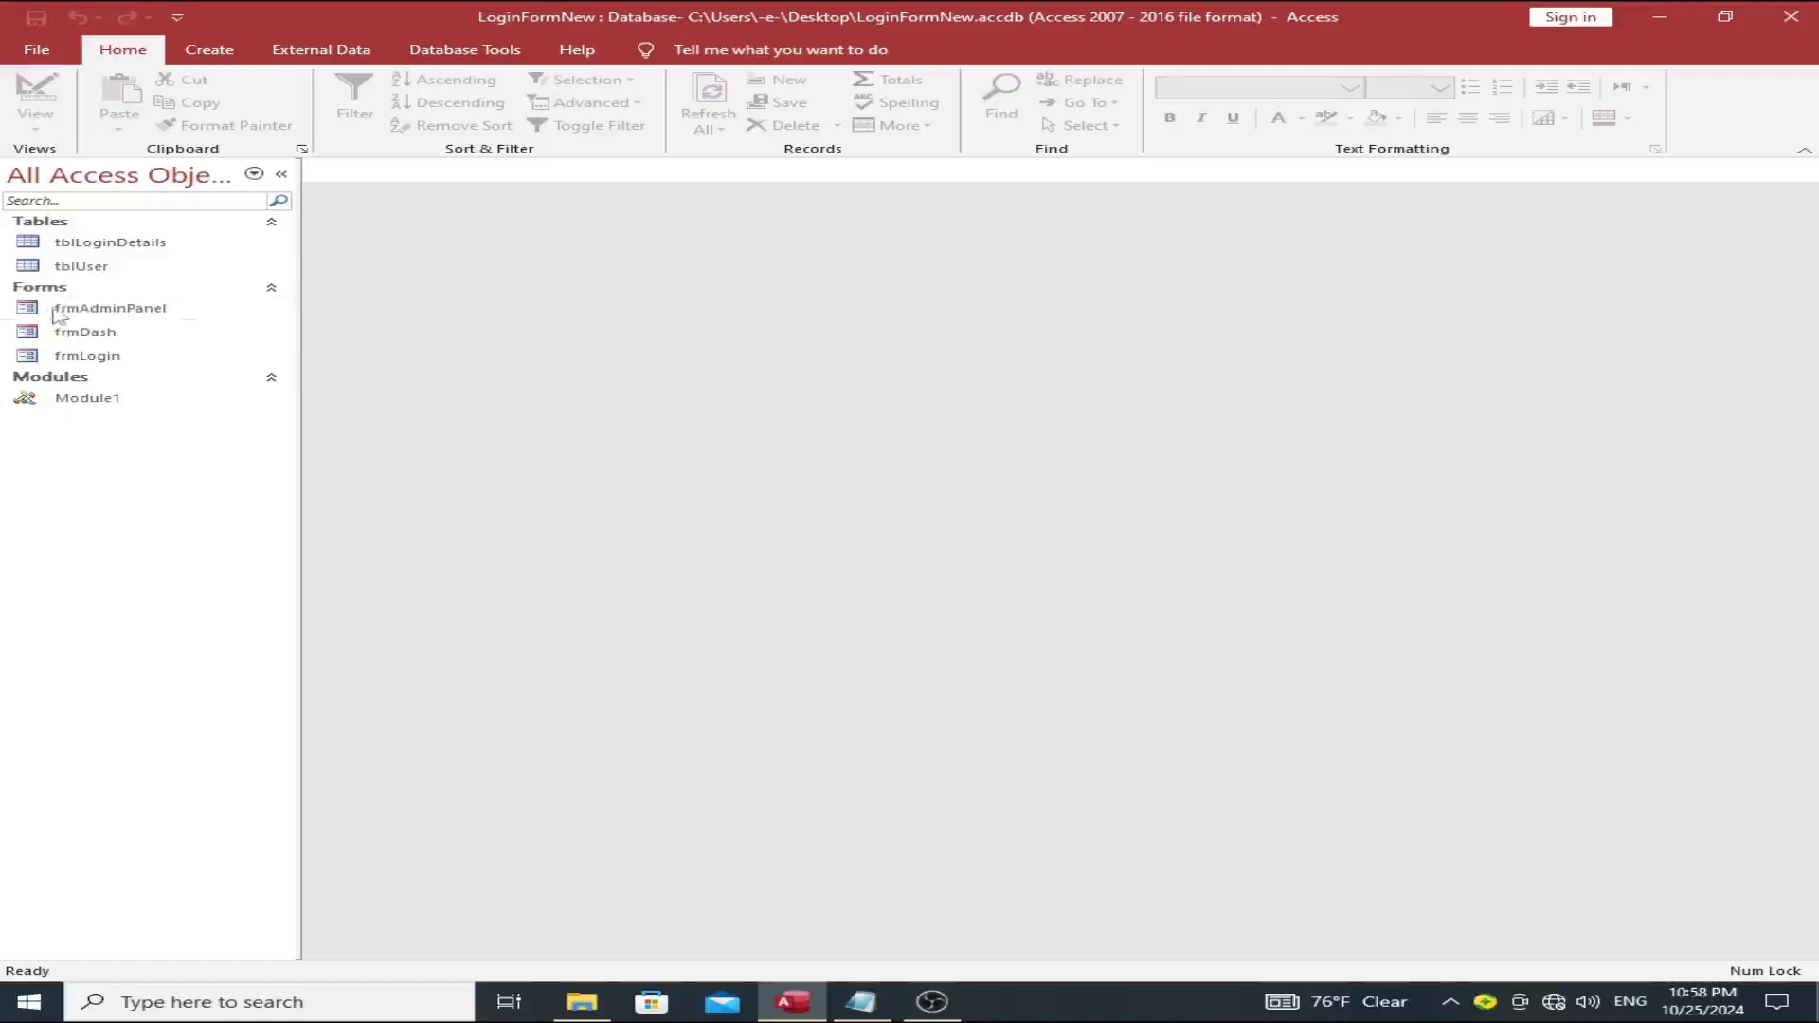
# Step: Sign in through frmLogin with user name User and the account password, accepting the appended row
pyautogui.doubleClick(112, 357)
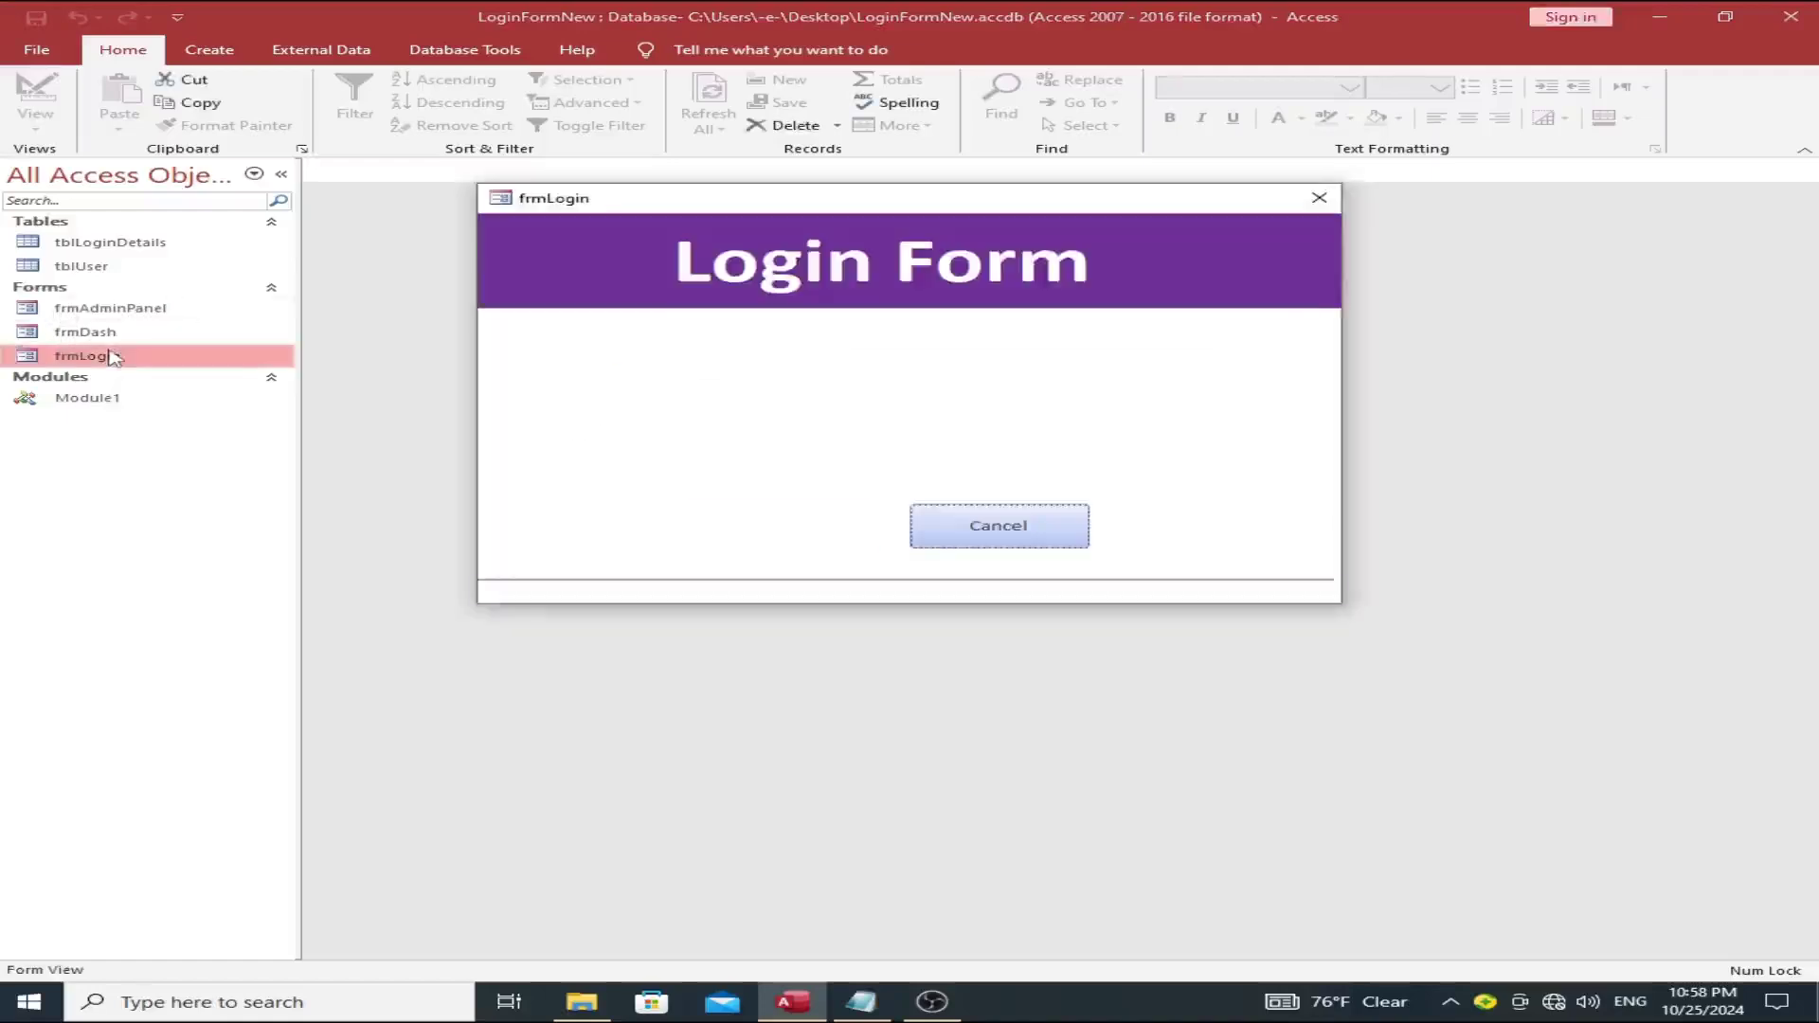
pyautogui.click(1077, 364)
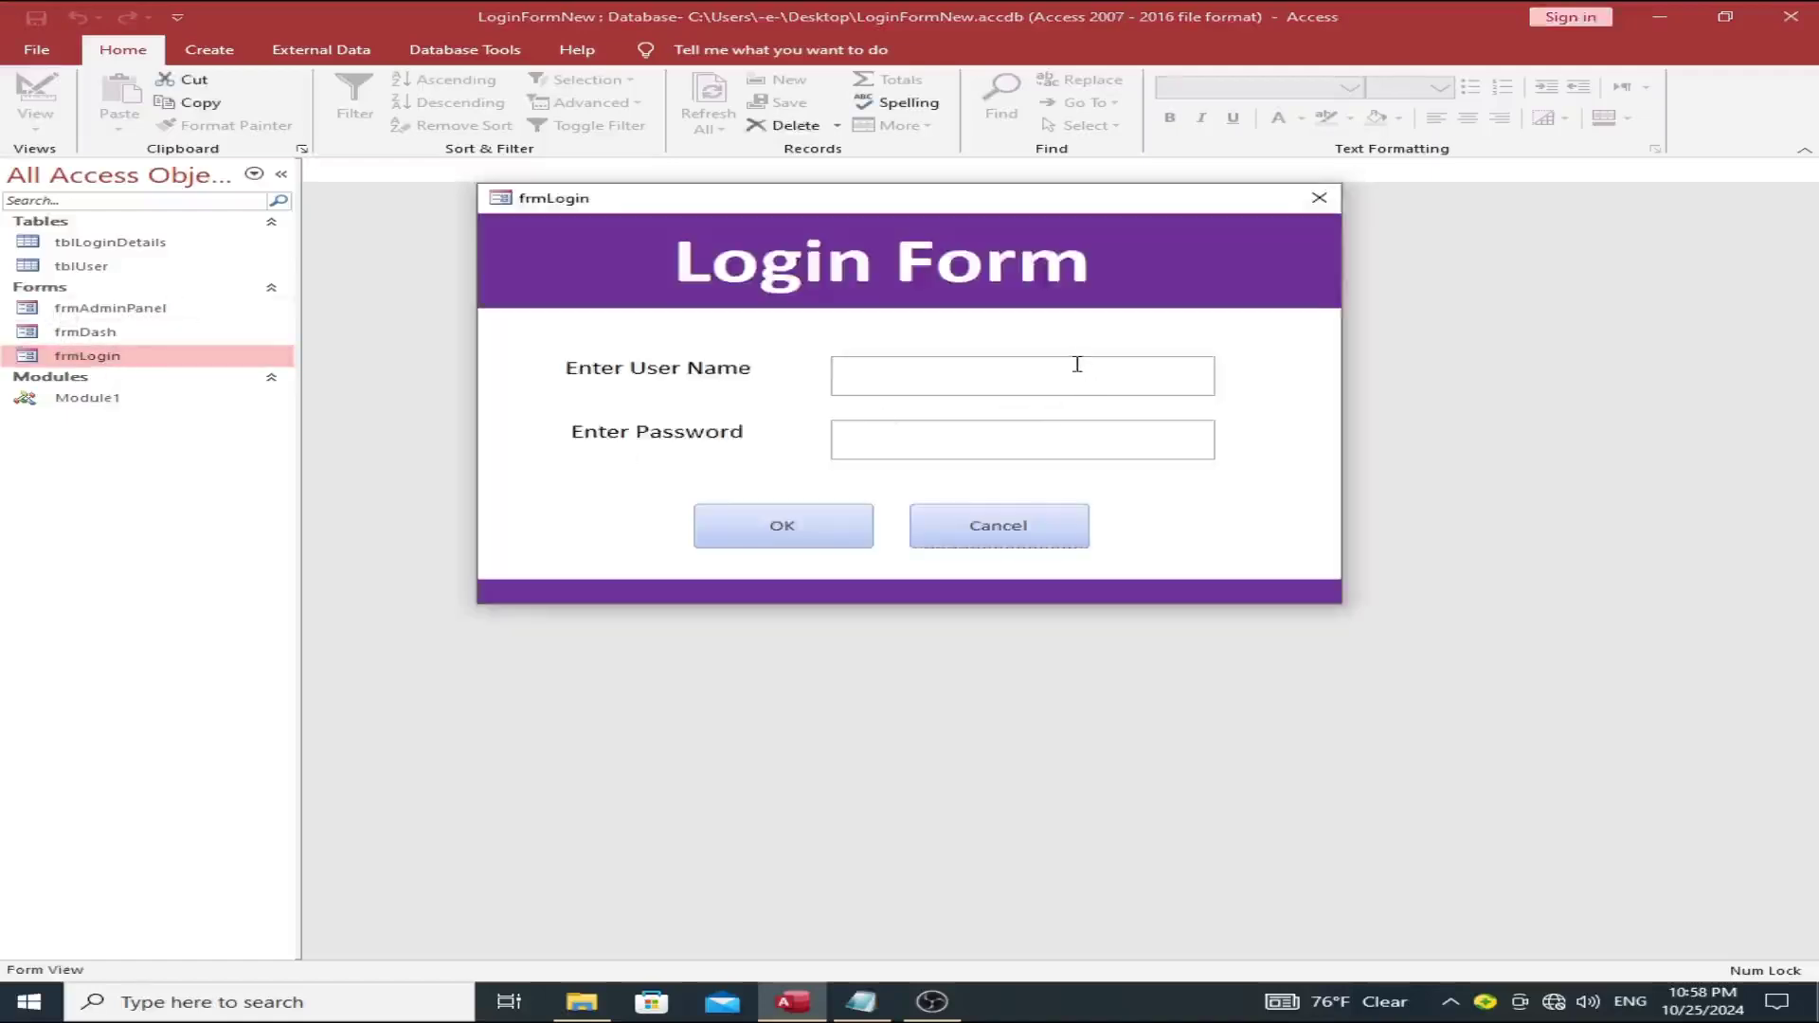
pyautogui.write('User')
pyautogui.click(1034, 455)
pyautogui.write('123')
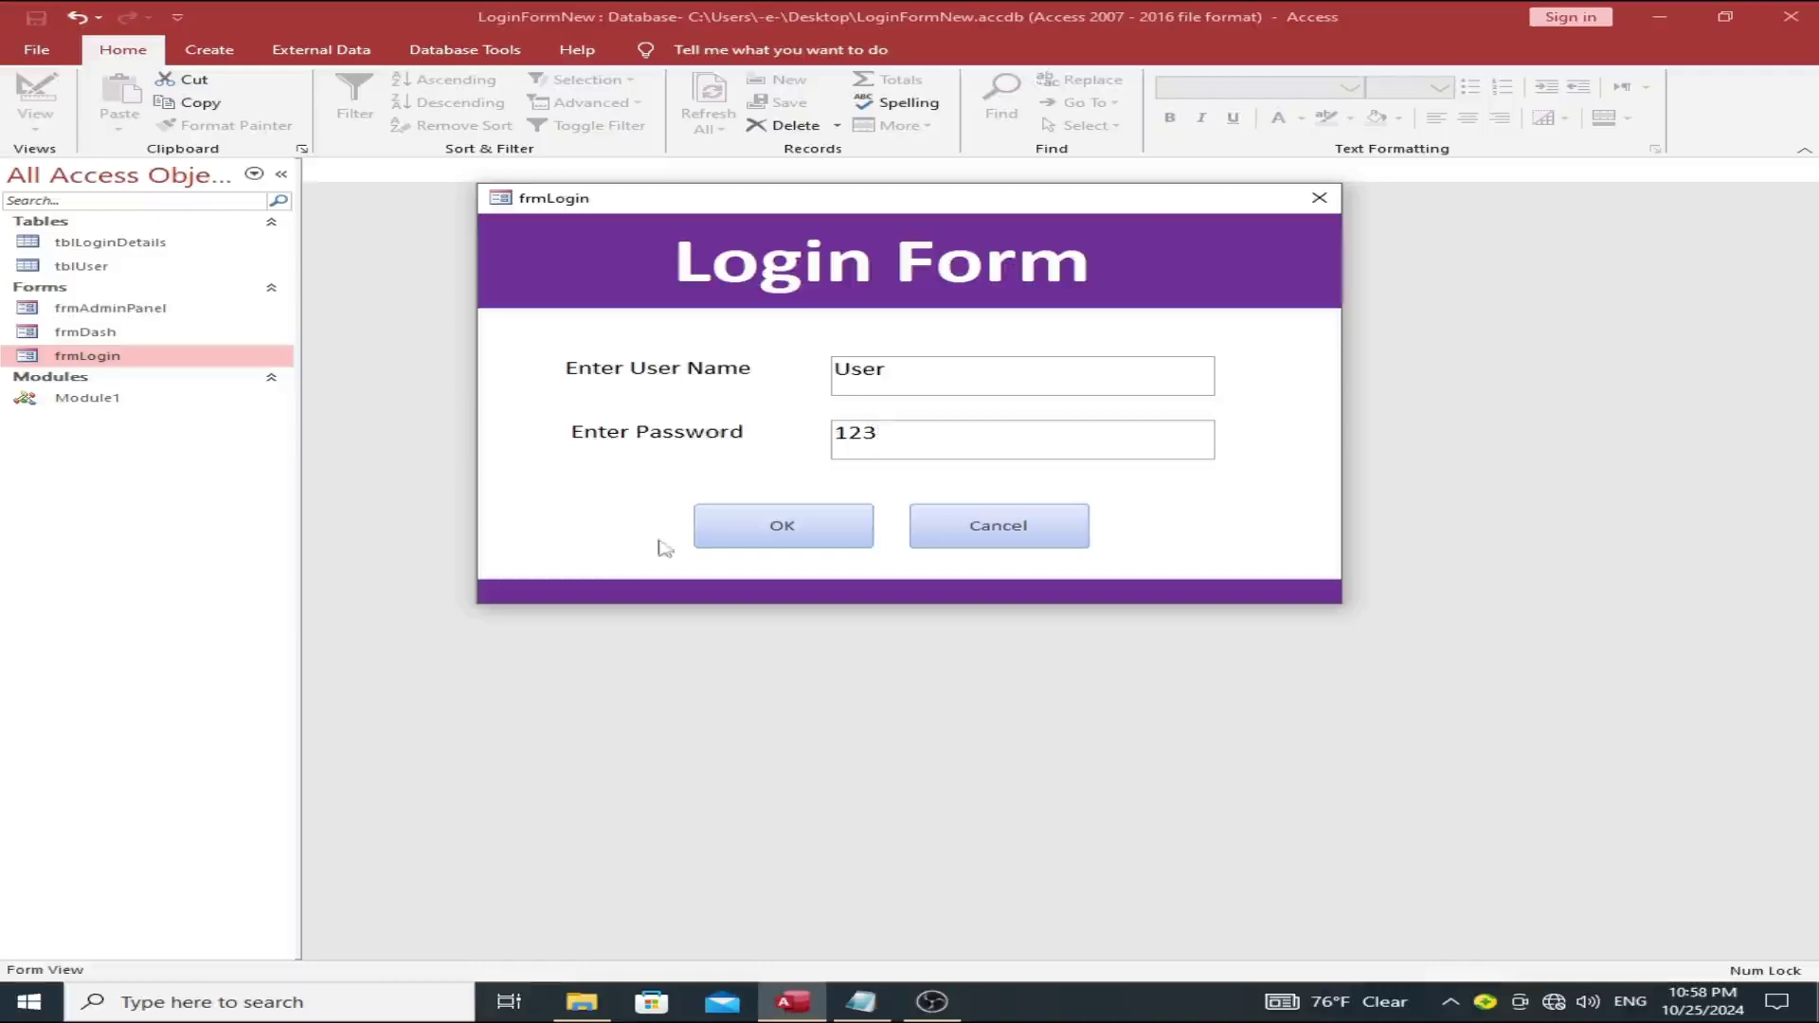
pyautogui.click(706, 540)
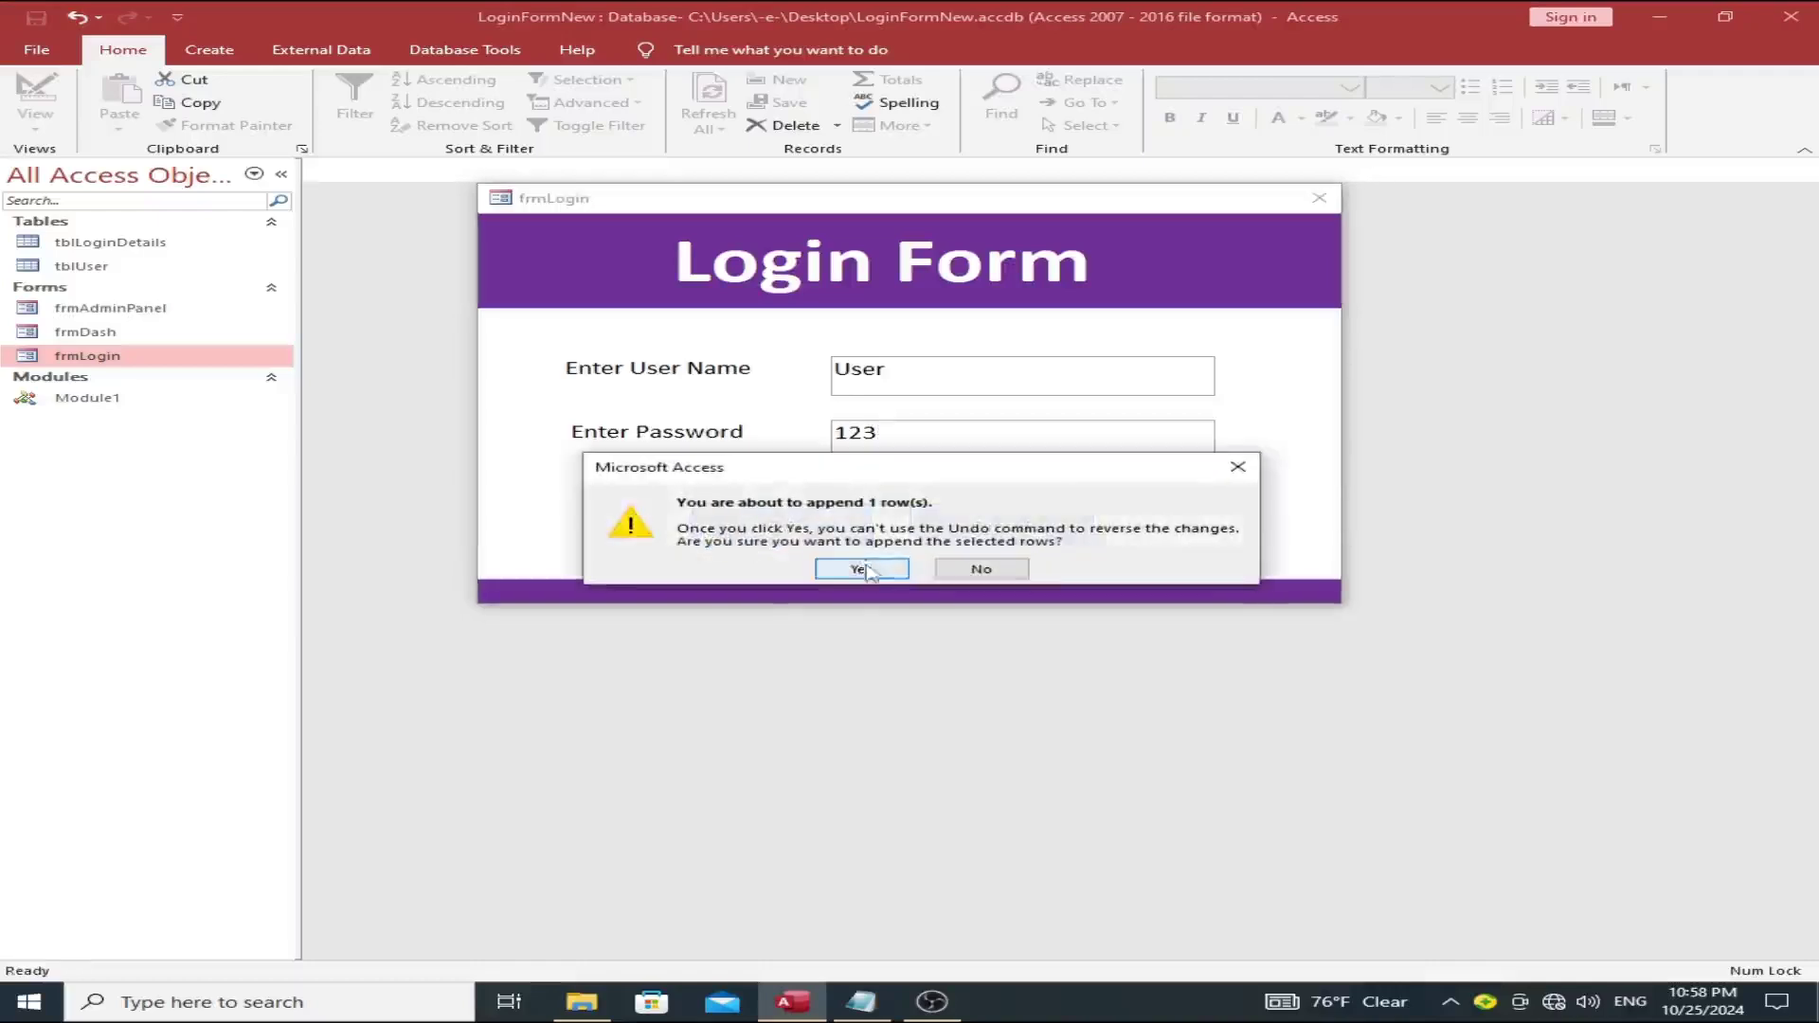
pyautogui.click(846, 571)
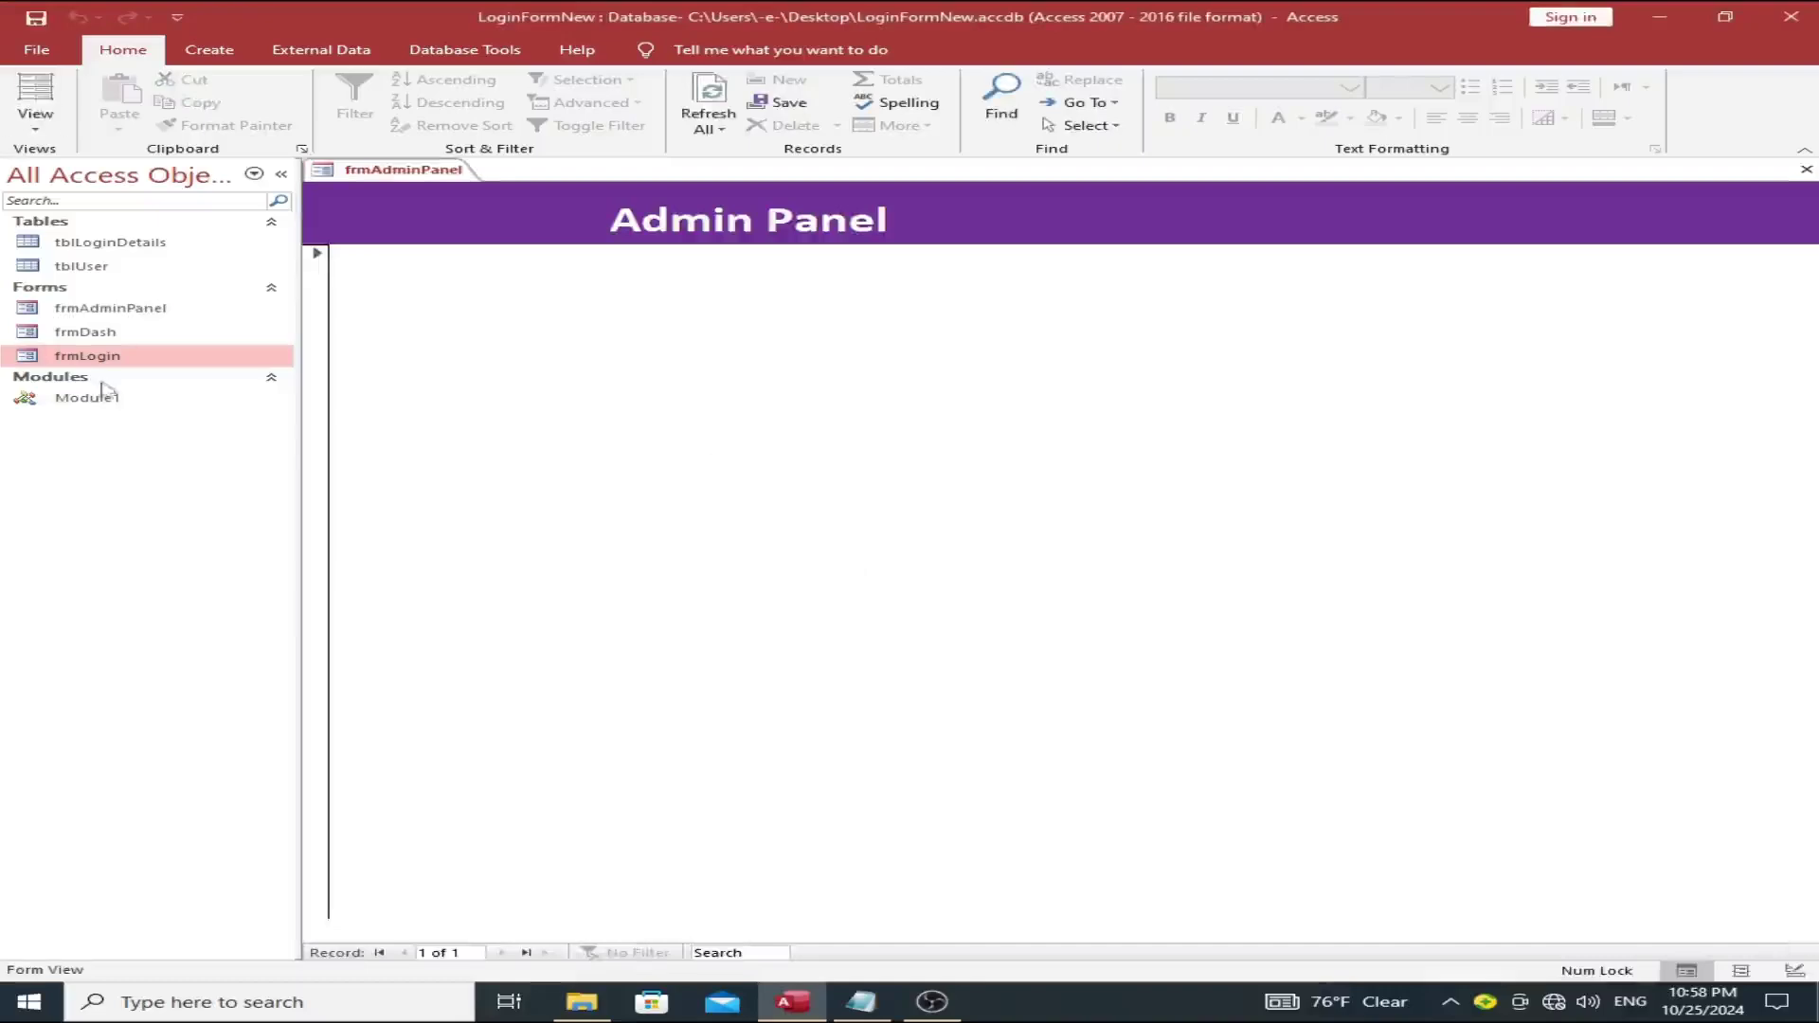
# Step: Check the new sign-in record in tblLoginDetails, then close the table
pyautogui.click(137, 242)
pyautogui.doubleClick(137, 242)
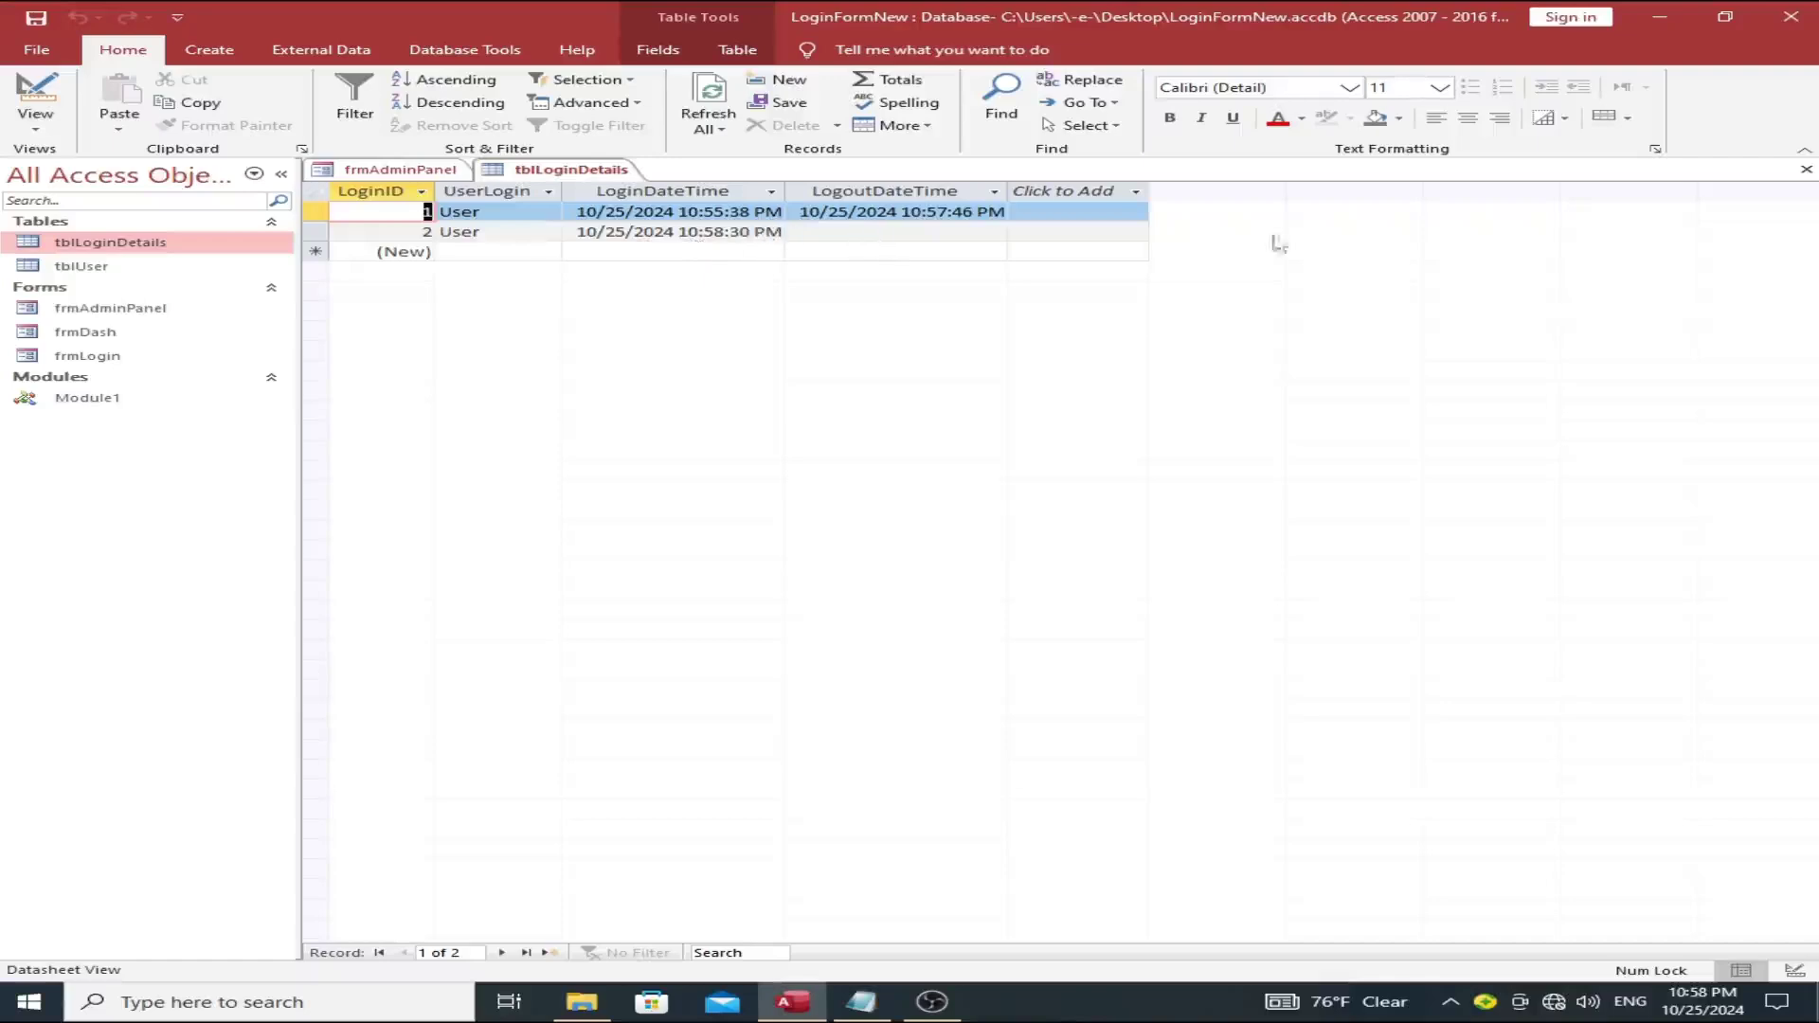
pyautogui.click(1806, 169)
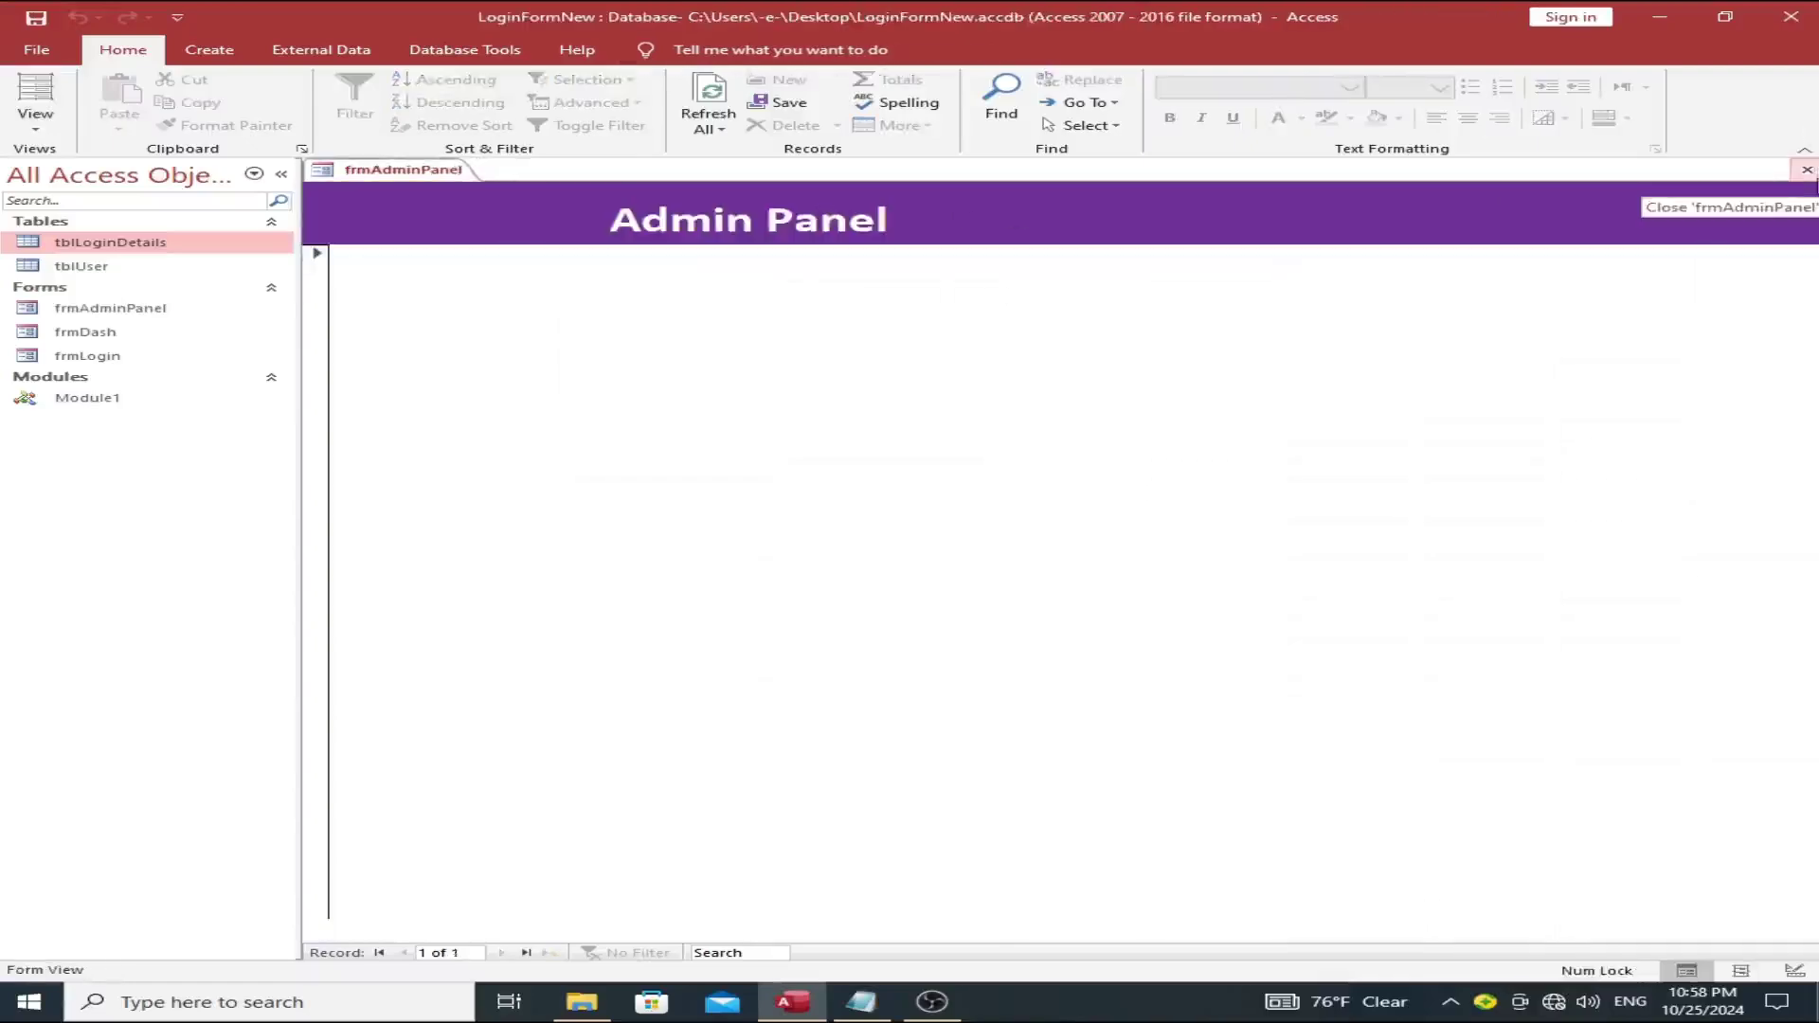
# Step: Close frmAdminPanel, accepting the row update and logout message, and open tblLoginDetails to check the logout time
pyautogui.click(1806, 169)
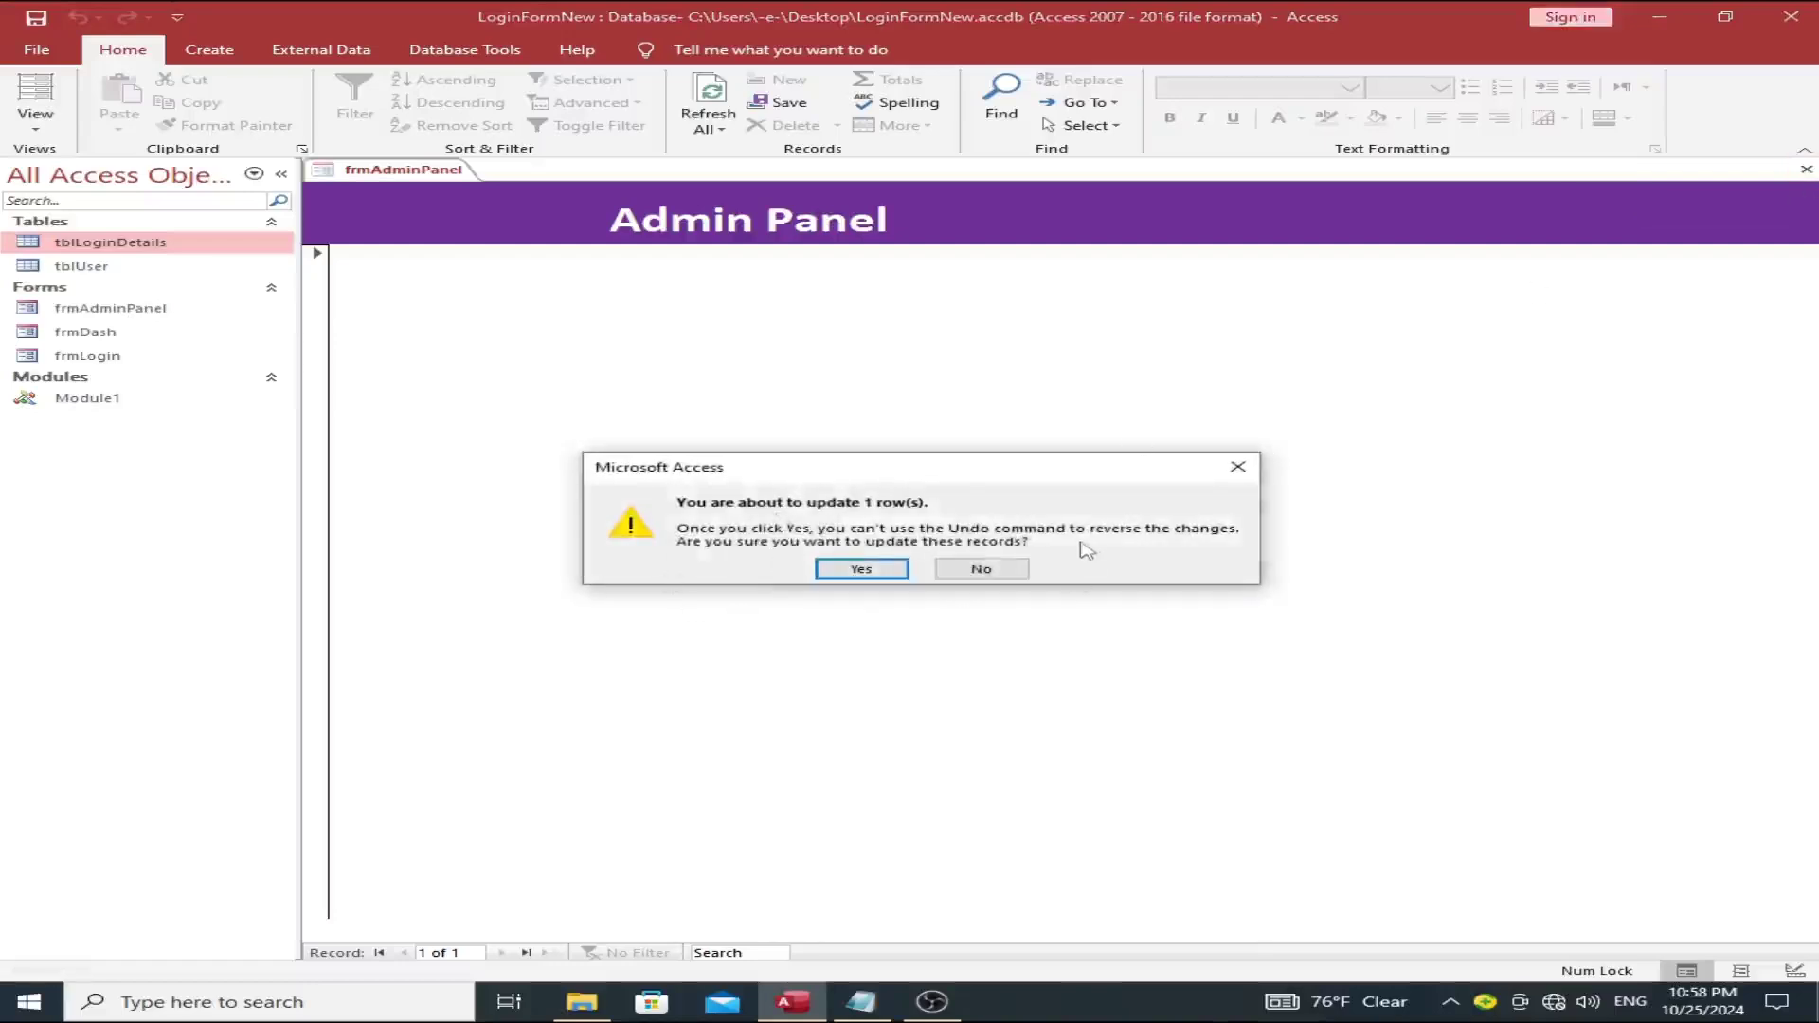
pyautogui.click(853, 570)
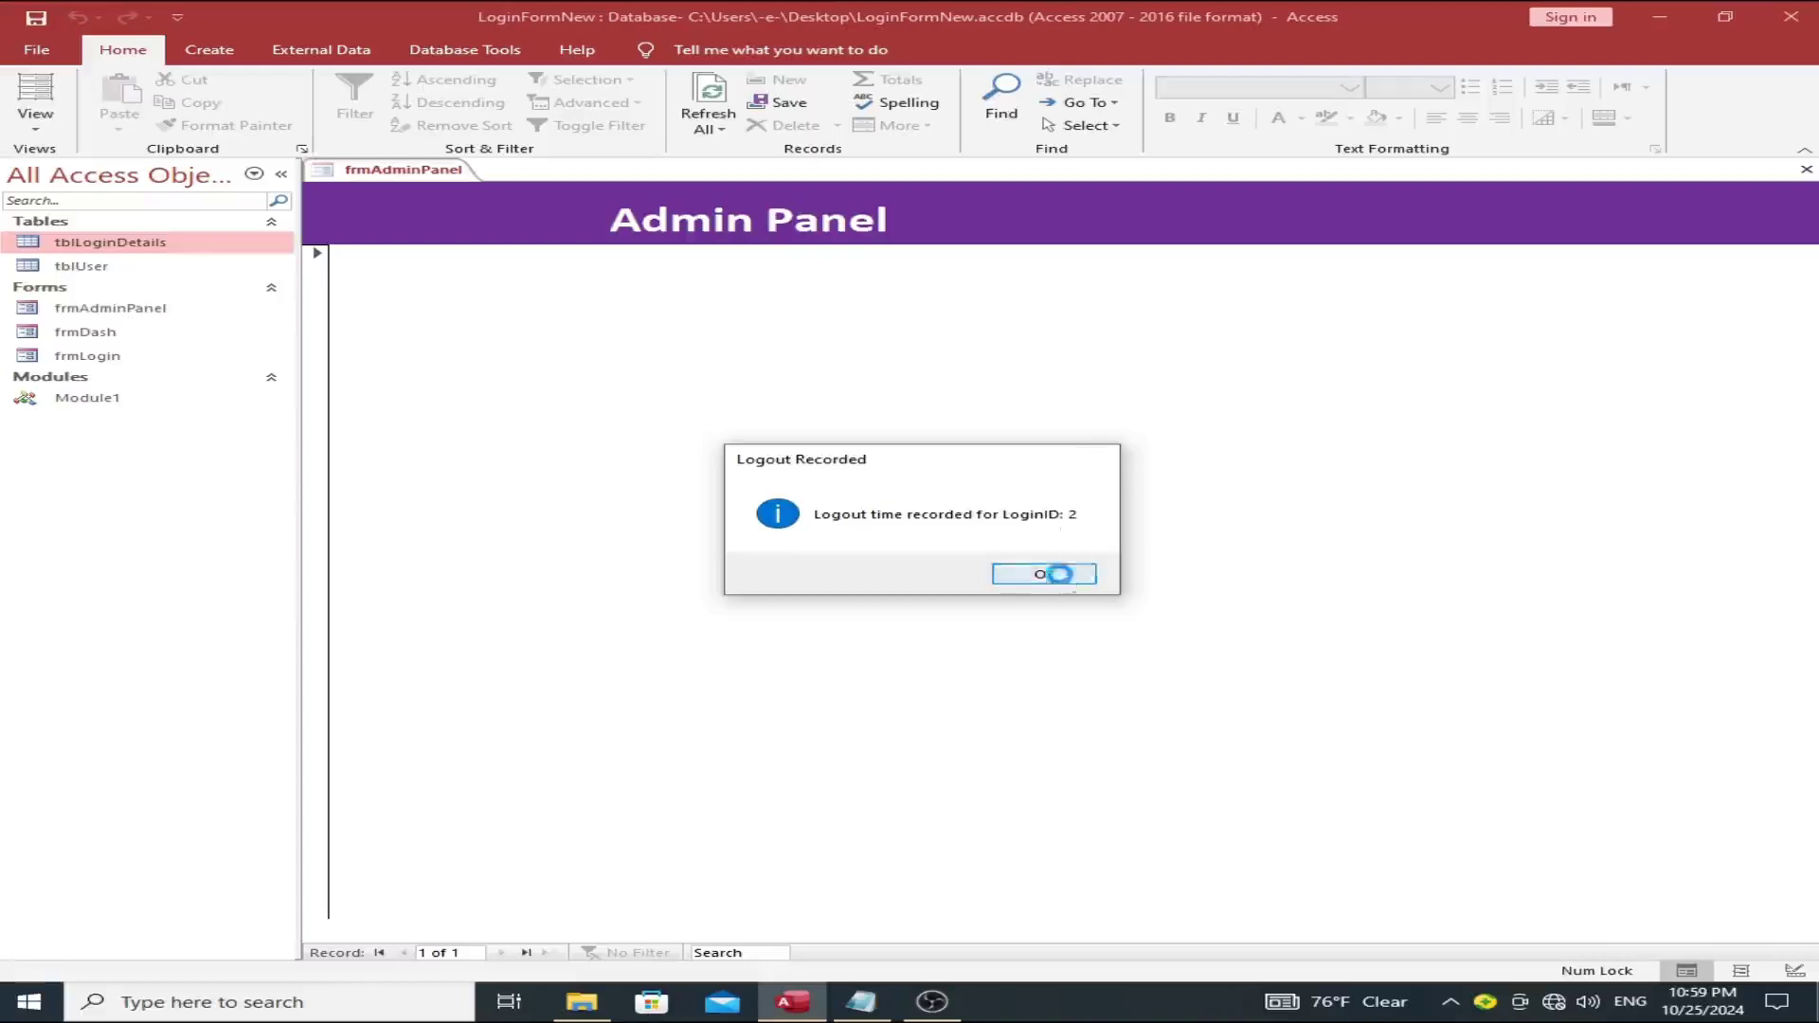
pyautogui.click(1050, 573)
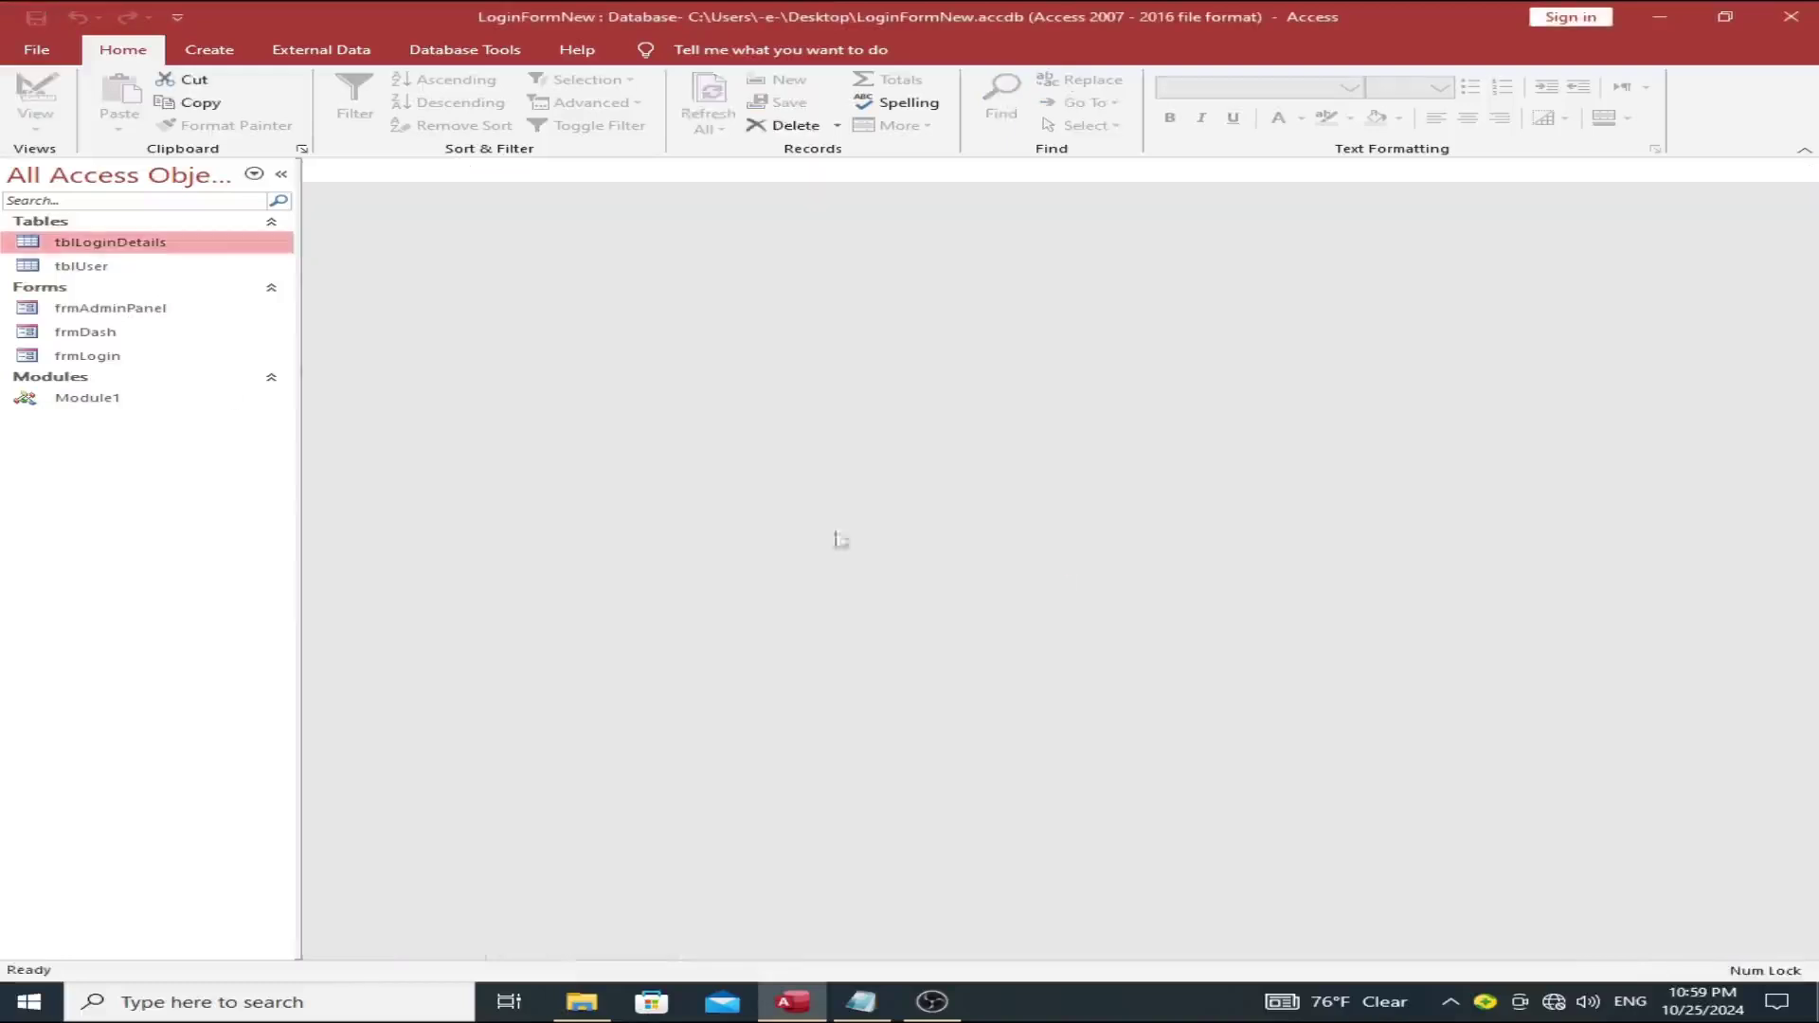
pyautogui.doubleClick(99, 243)
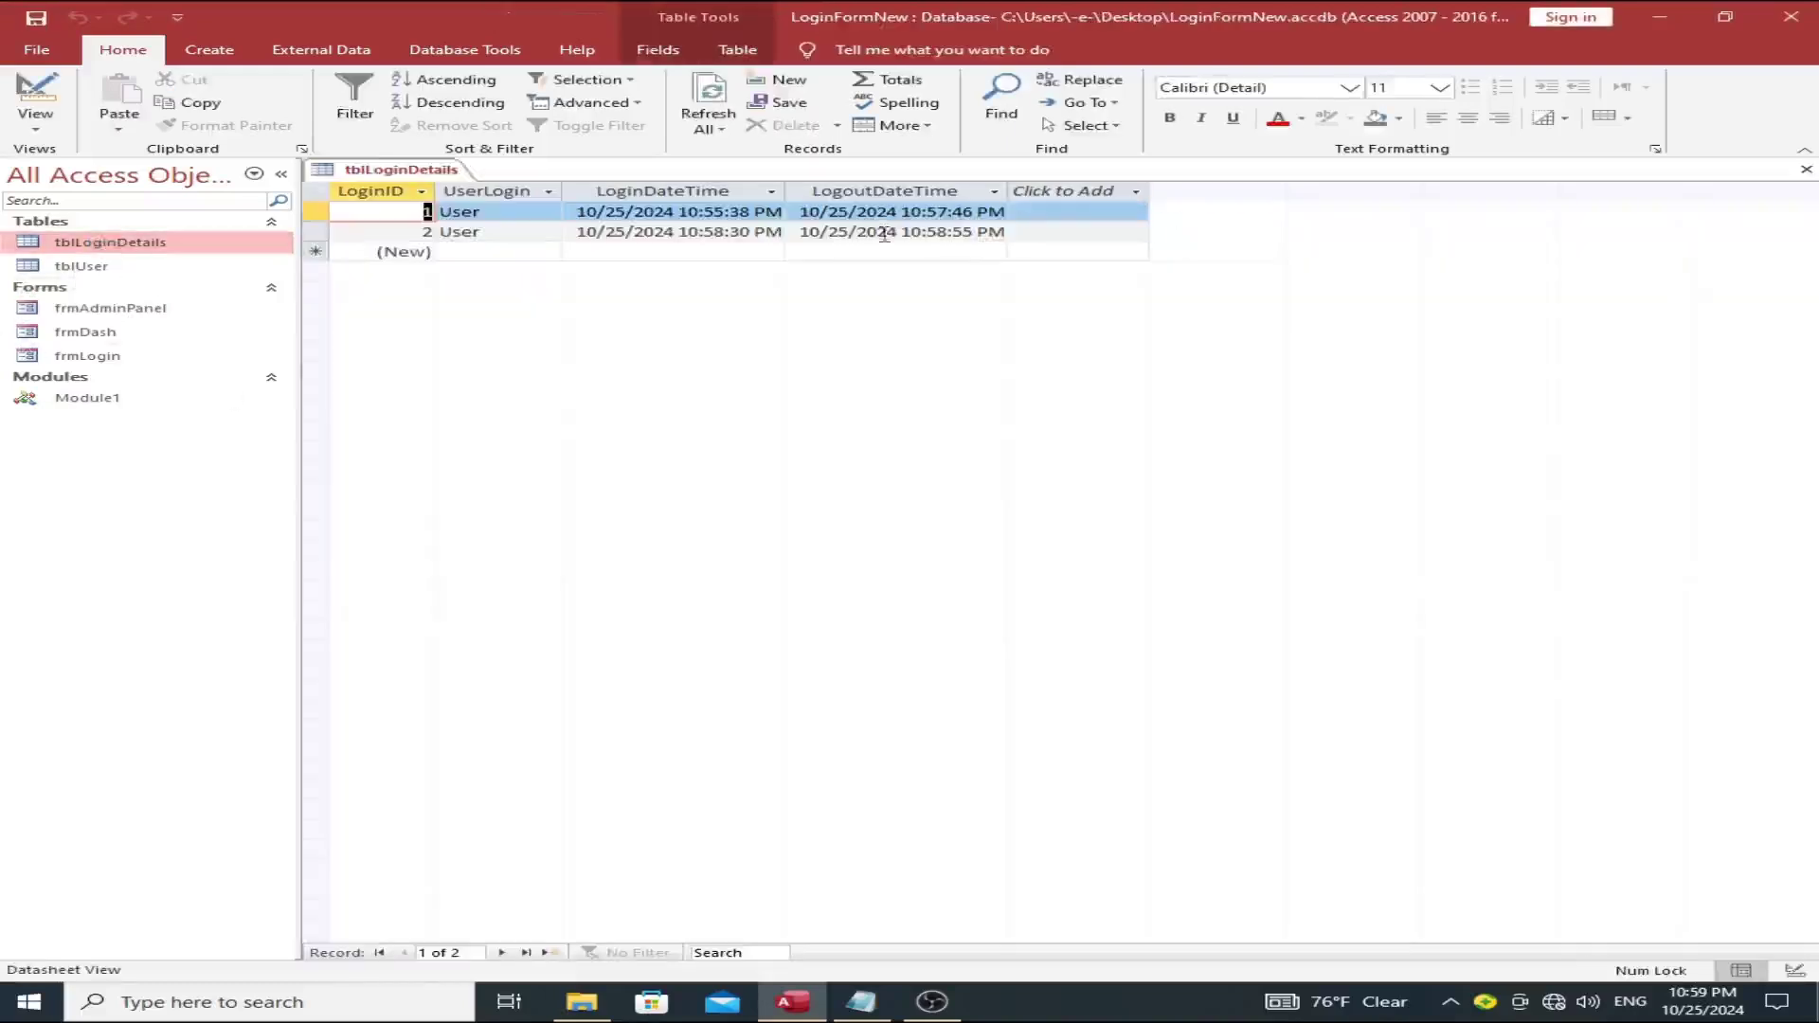